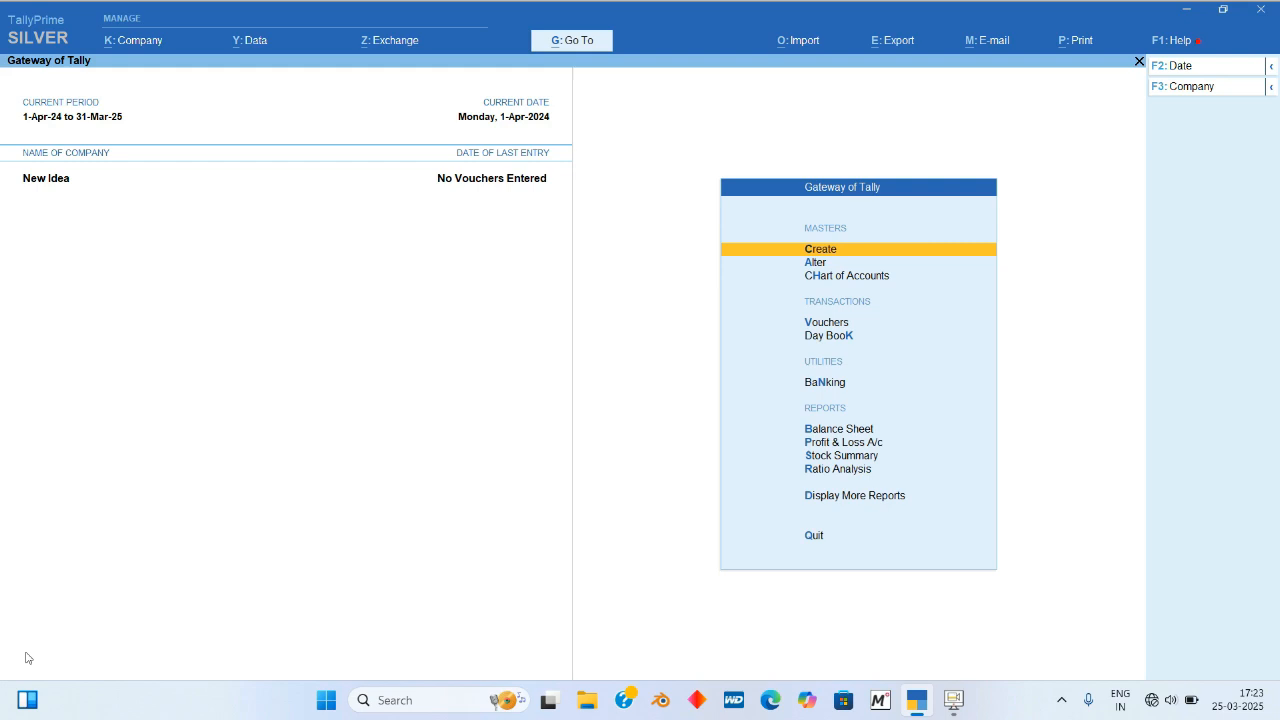
Step: Open the creation form for a new godown instead of altering the existing Main Location
key(Return)
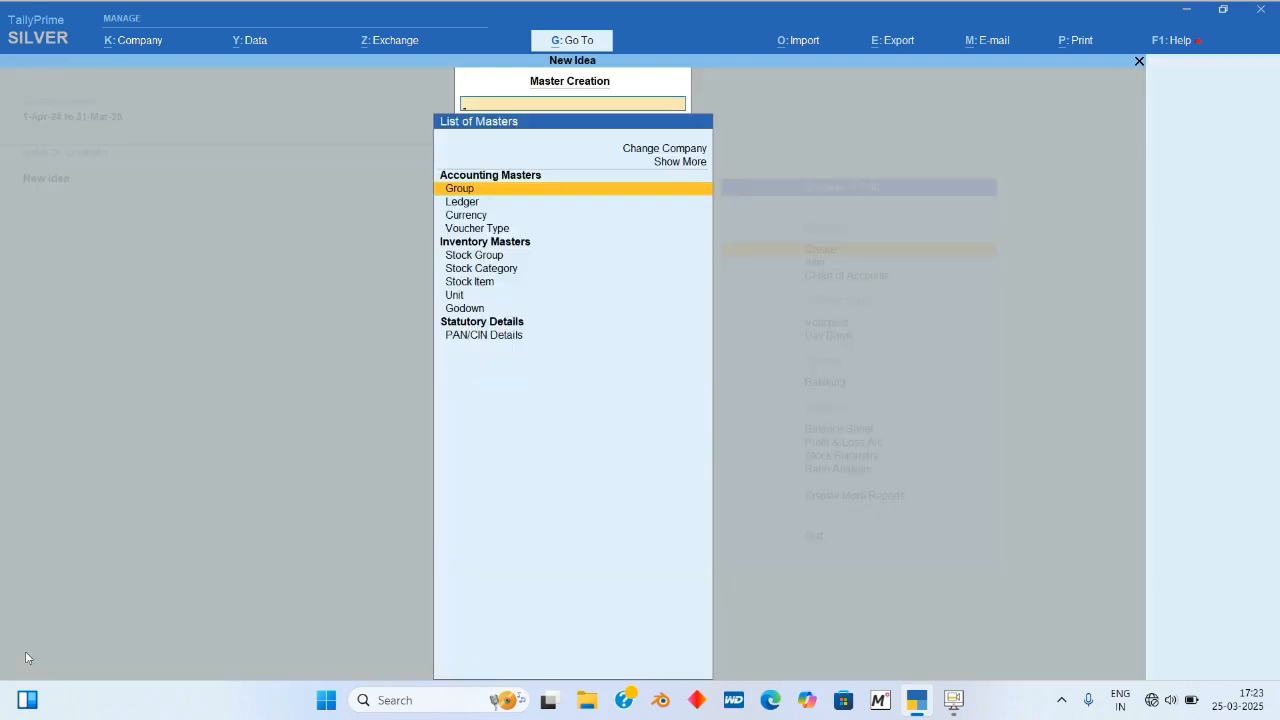
key(Down)
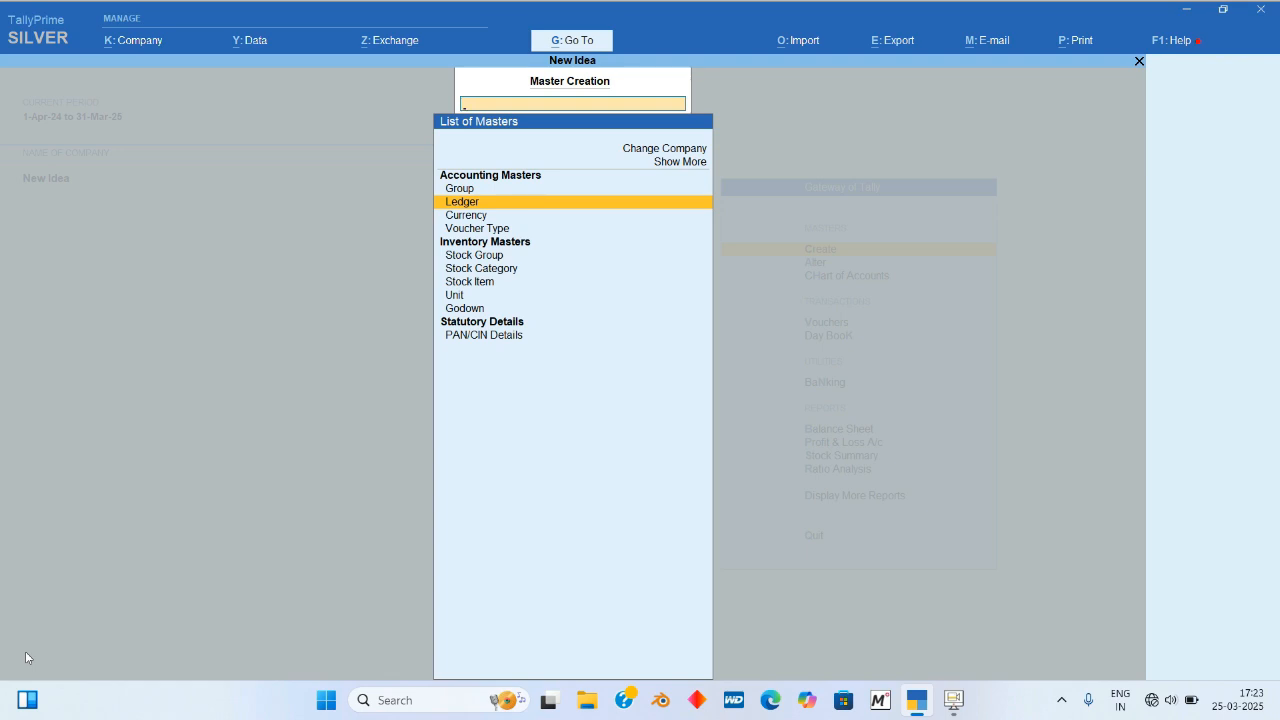
key(Down)
key(Down)
key(Down)
key(Down)
key(Down)
key(Down)
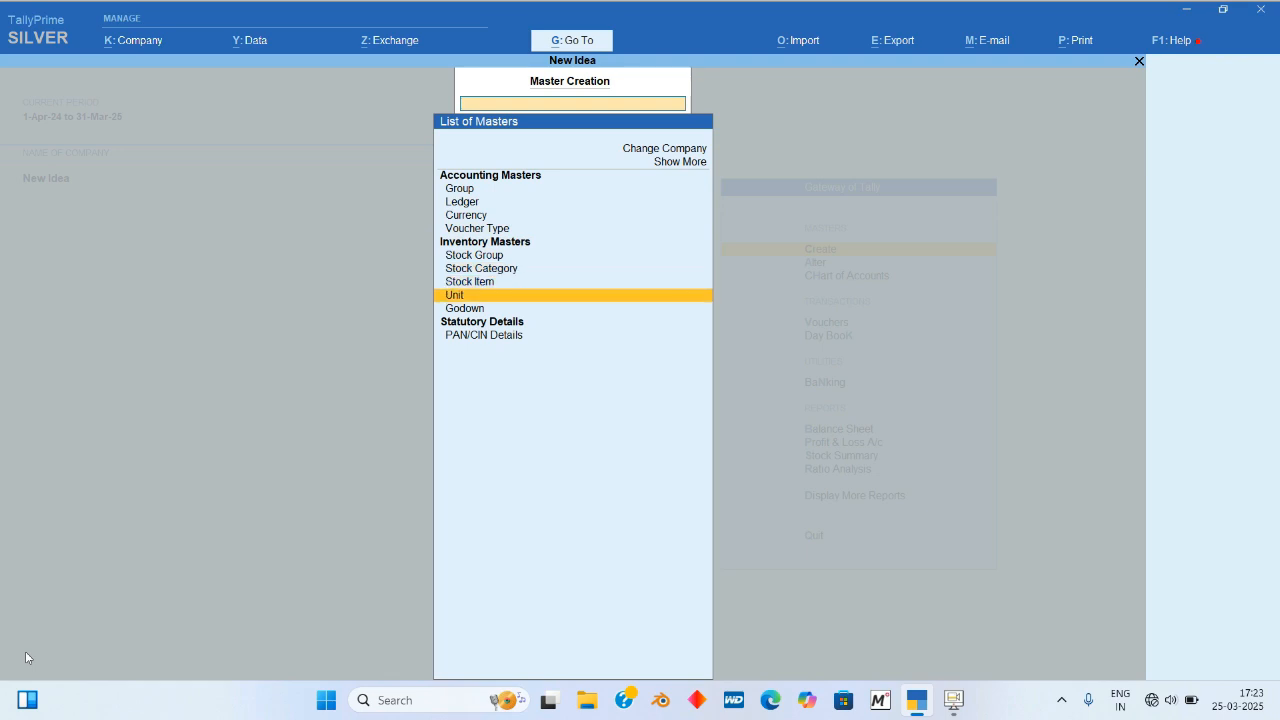
key(Down)
key(Return)
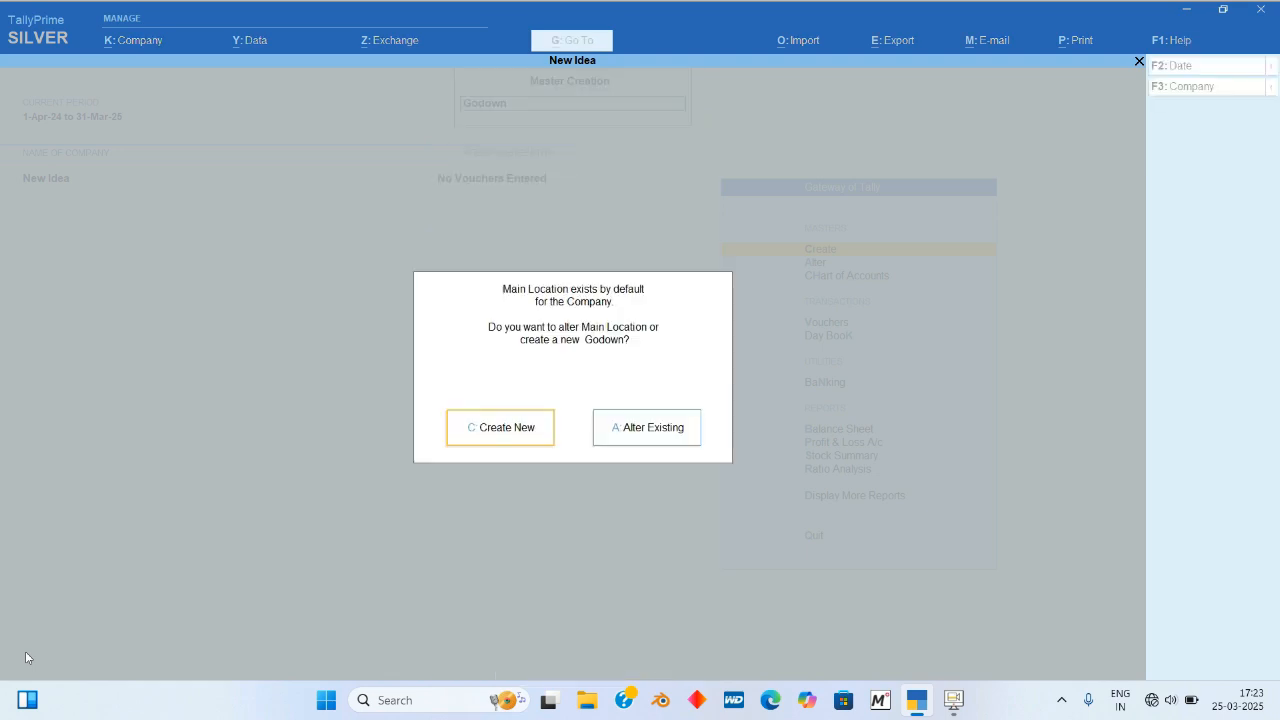
key(Return)
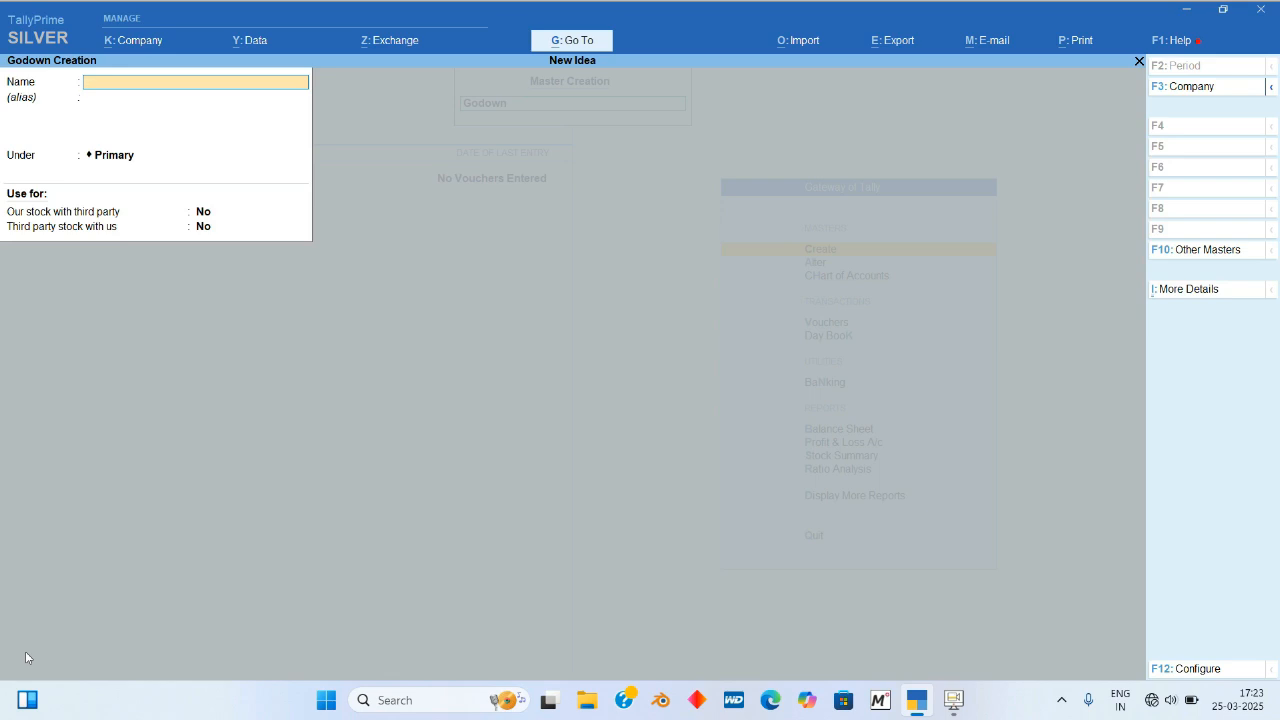
Step: Create the godown A Goods under Primary, with both third-party stock options set to No
text(A Goods)
key(Return)
key(Return)
key(Return)
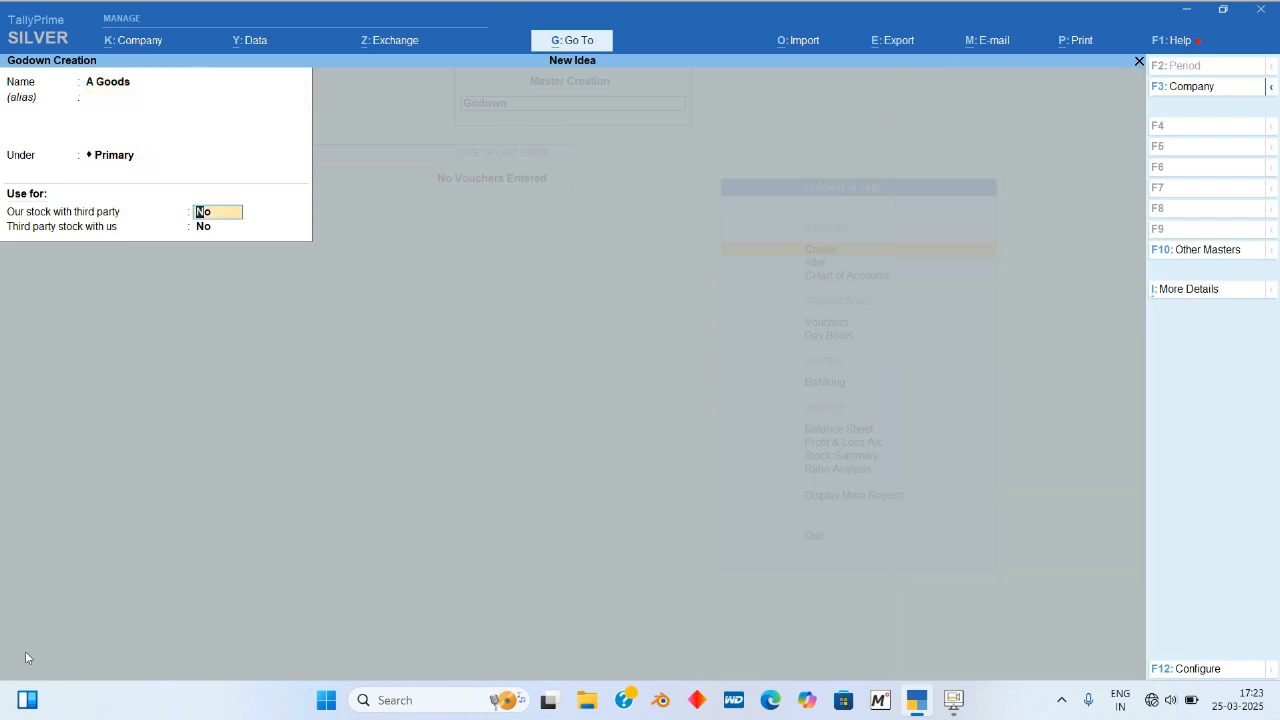
key(Return)
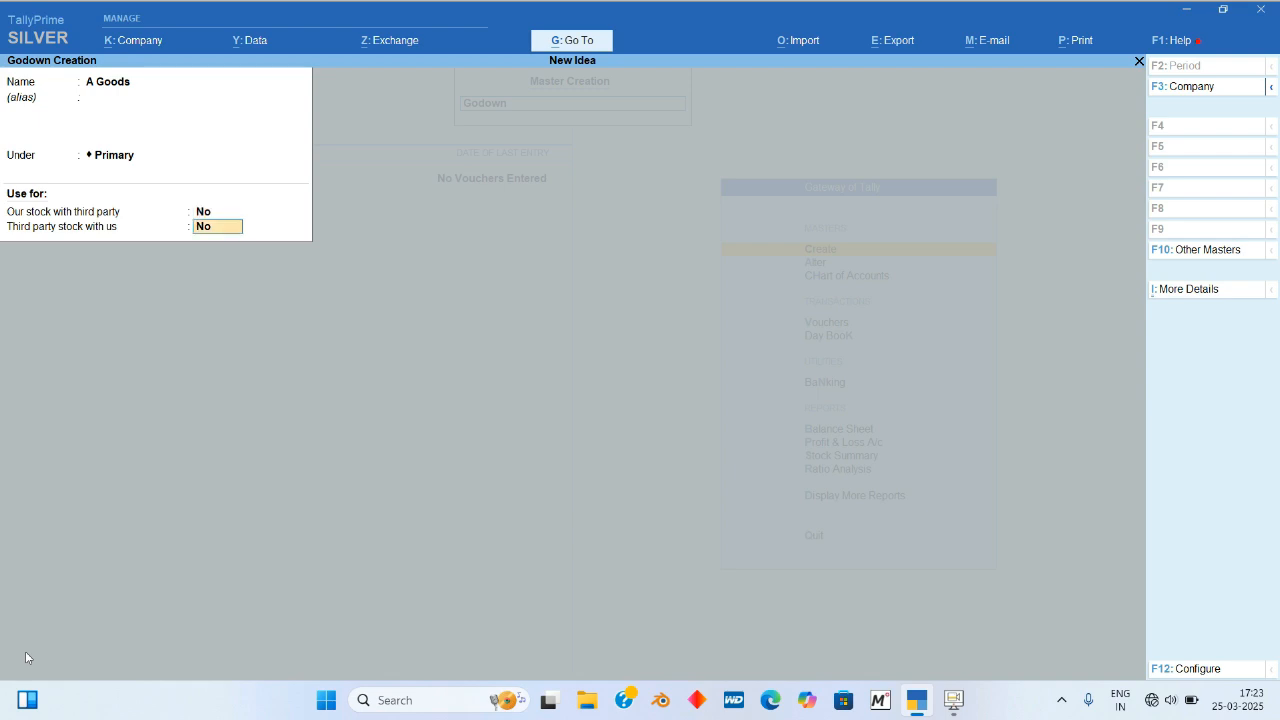
key(Return)
key(Return)
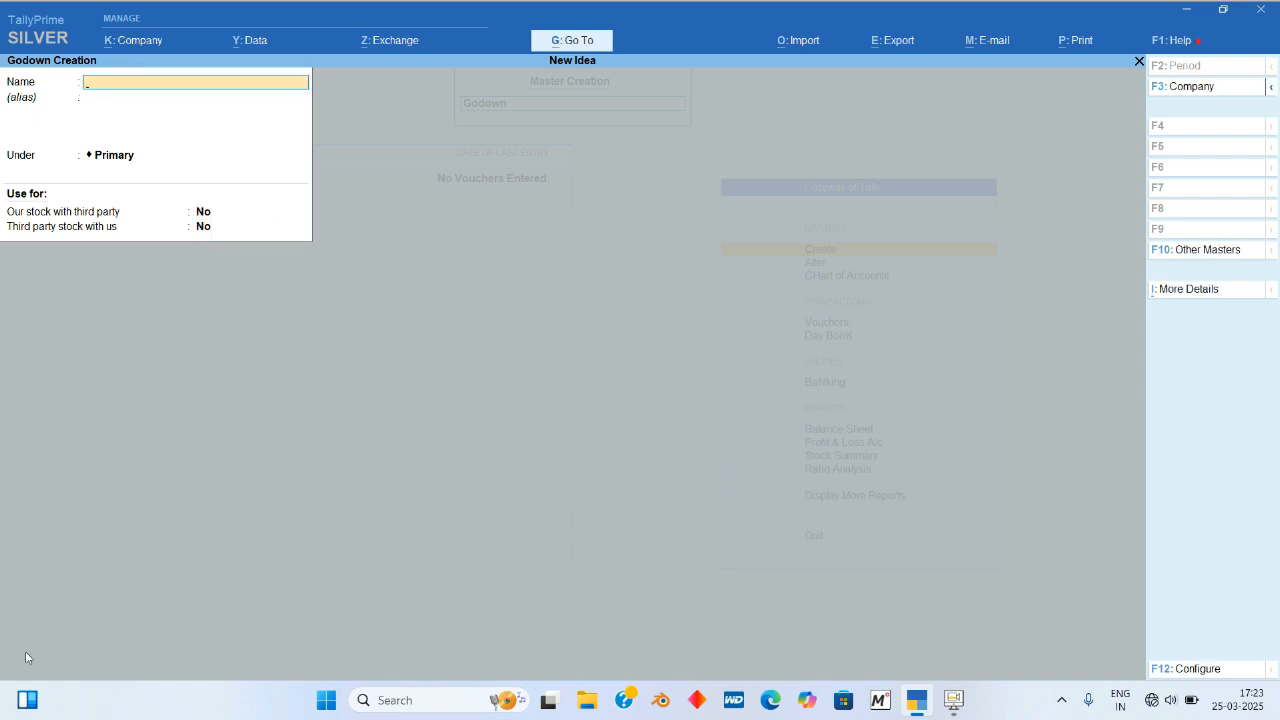
key(Escape)
Step: Start a new voucher type master named A Purchase and base it on the Purchase voucher type
key(Return)
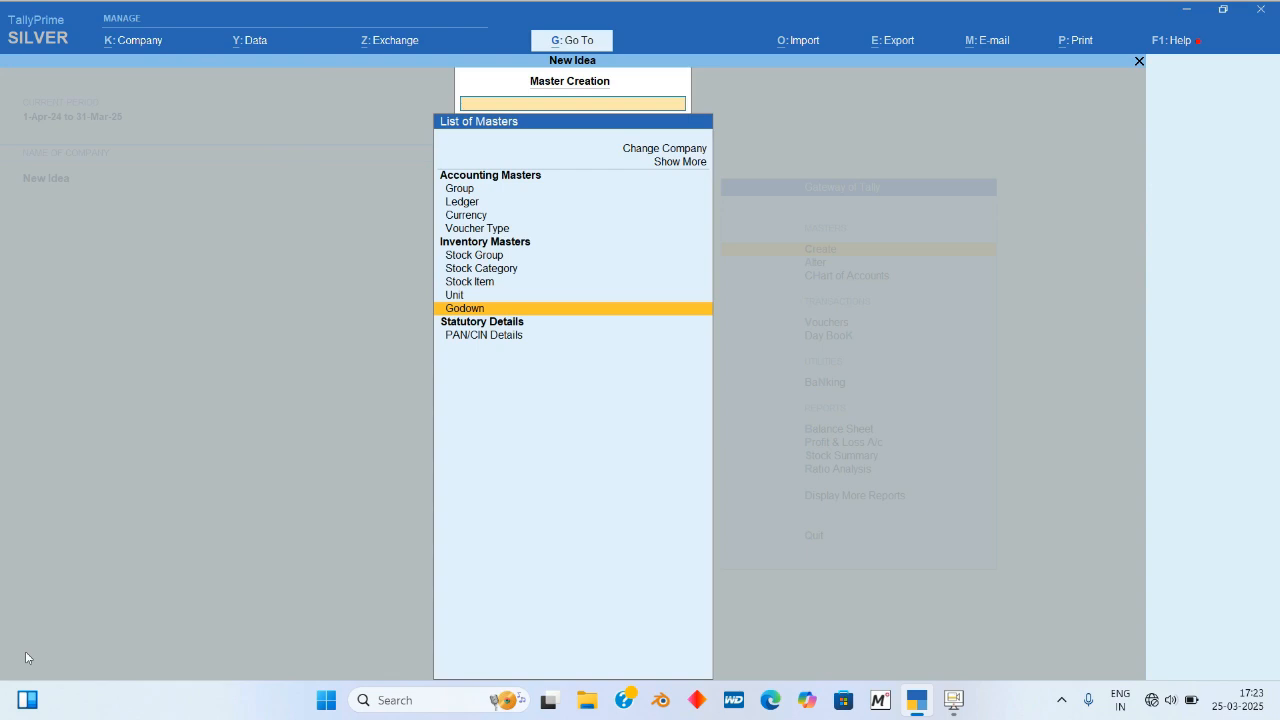
key(Up)
key(Up)
key(Up)
key(Up)
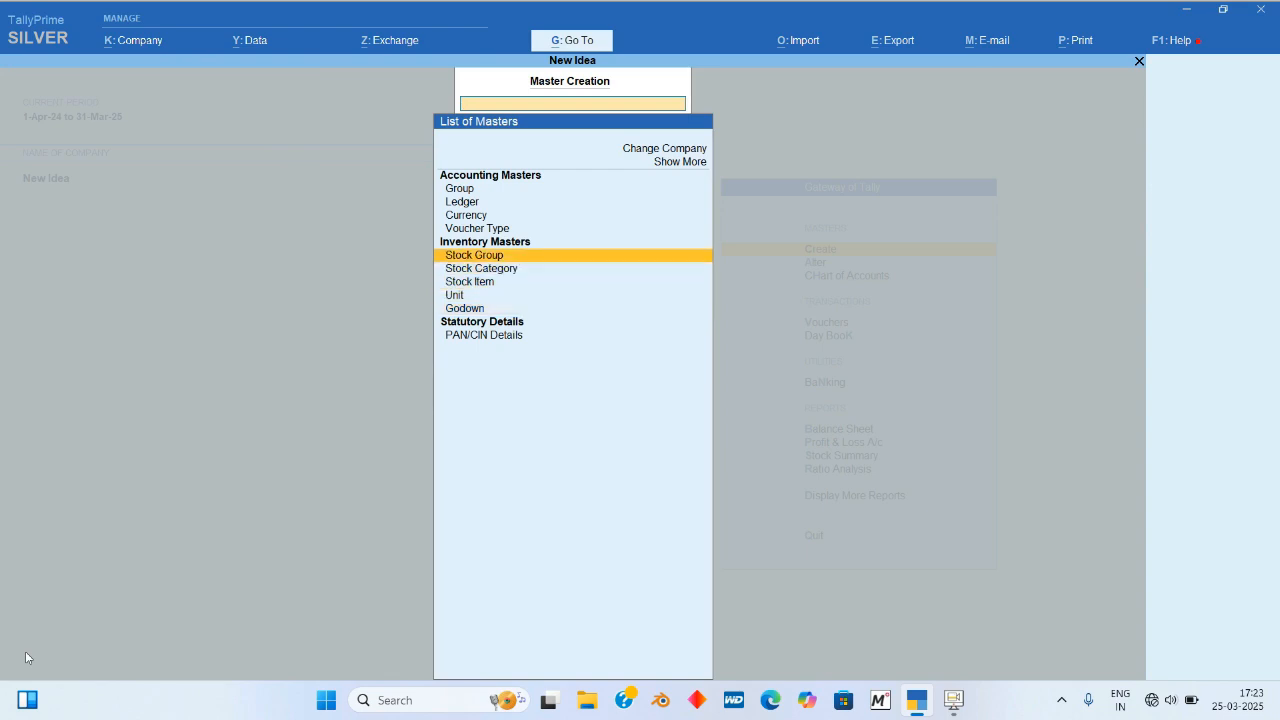
key(Up)
key(Return)
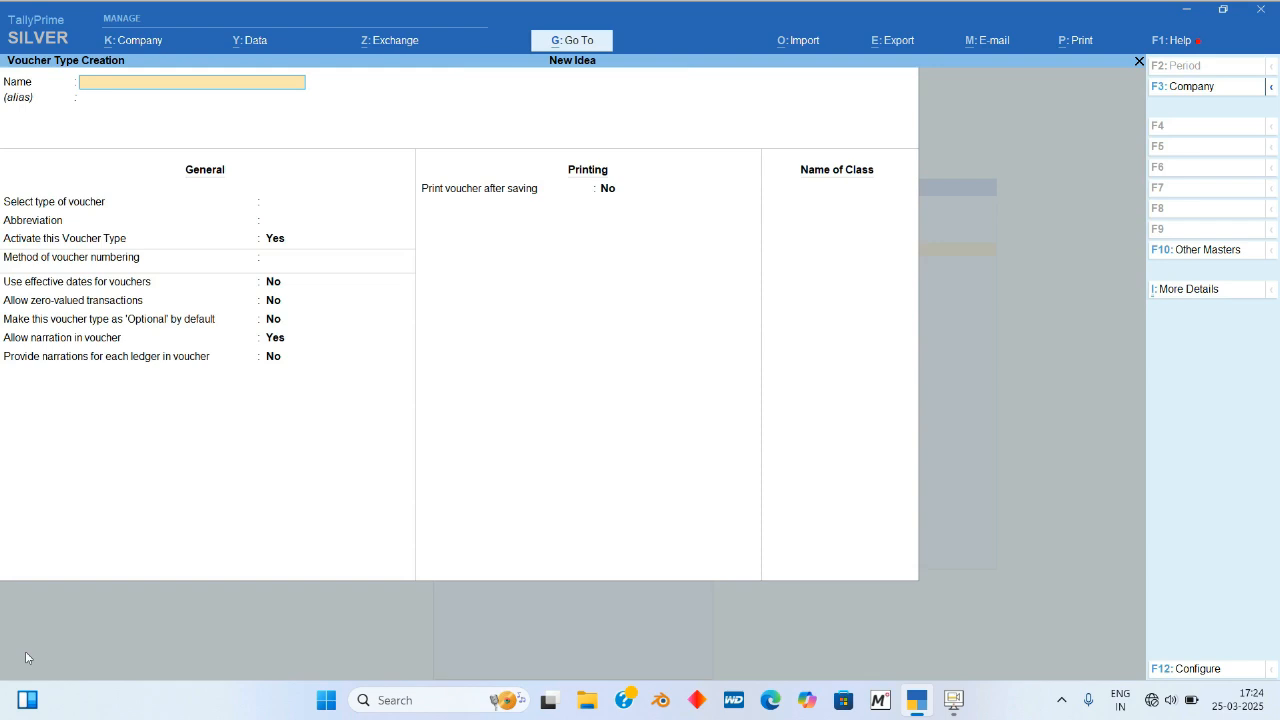
text(A Purchase)
key(Return)
text(Pur)
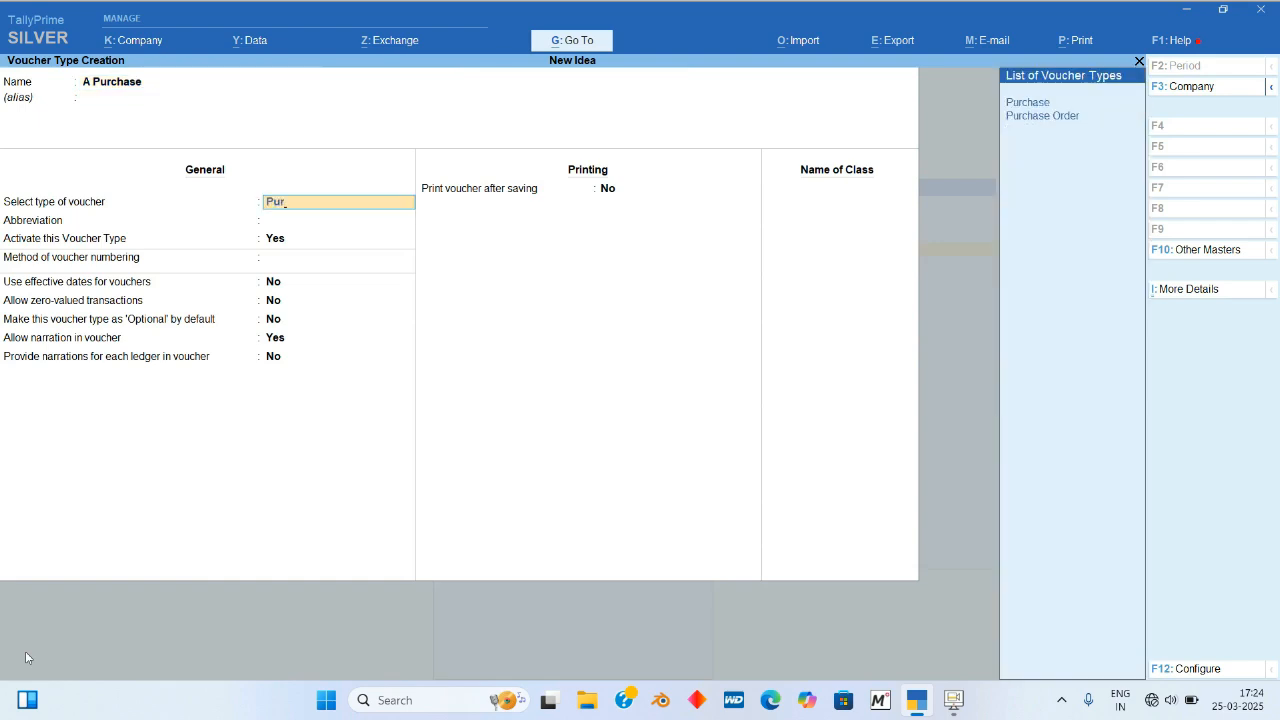
key(Return)
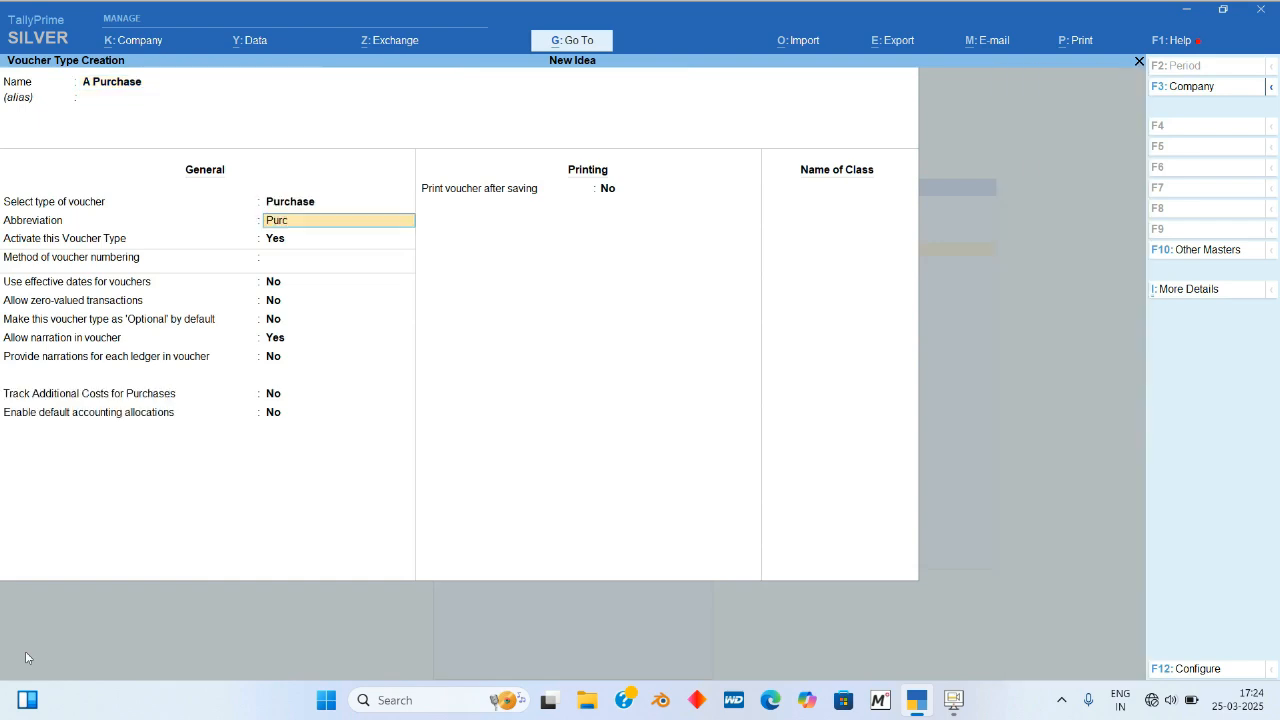
Step: Keep automatic numbering for A Purchase, set its zero-valued transactions option to Yes, and save the voucher type
key(Return)
key(Return)
key(Return)
key(Return)
key(Return)
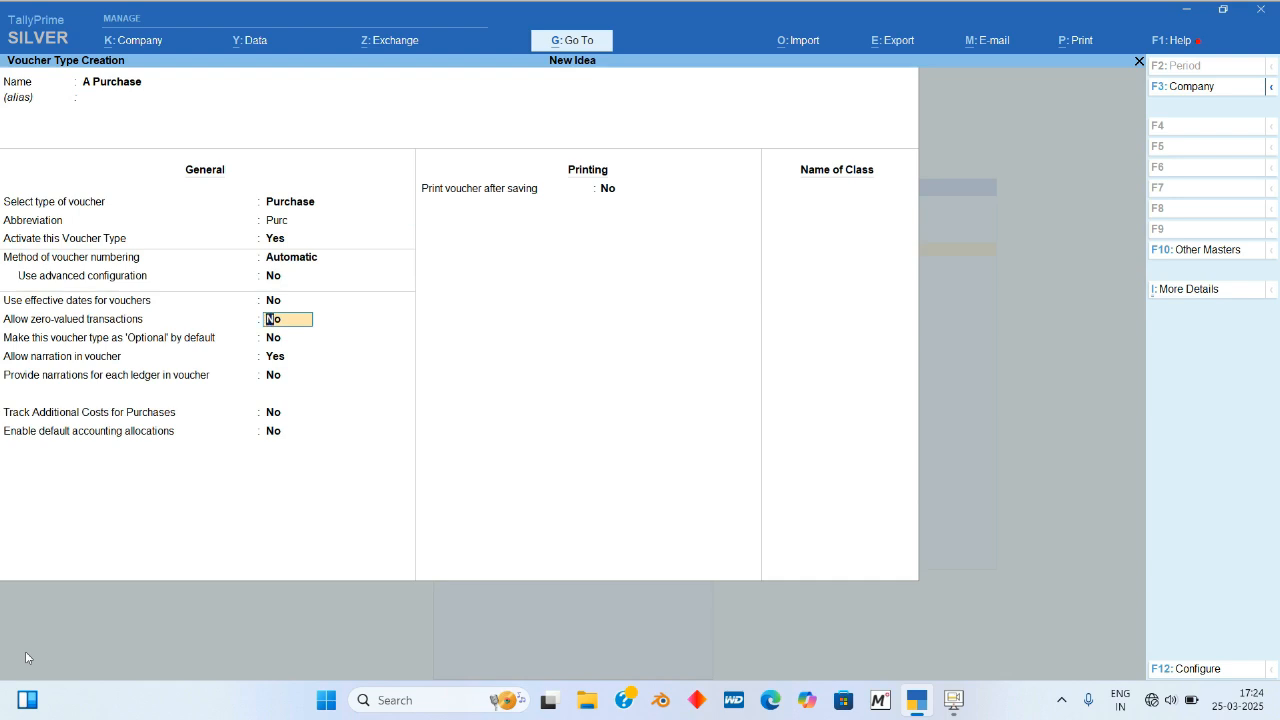
text(y)
key(Return)
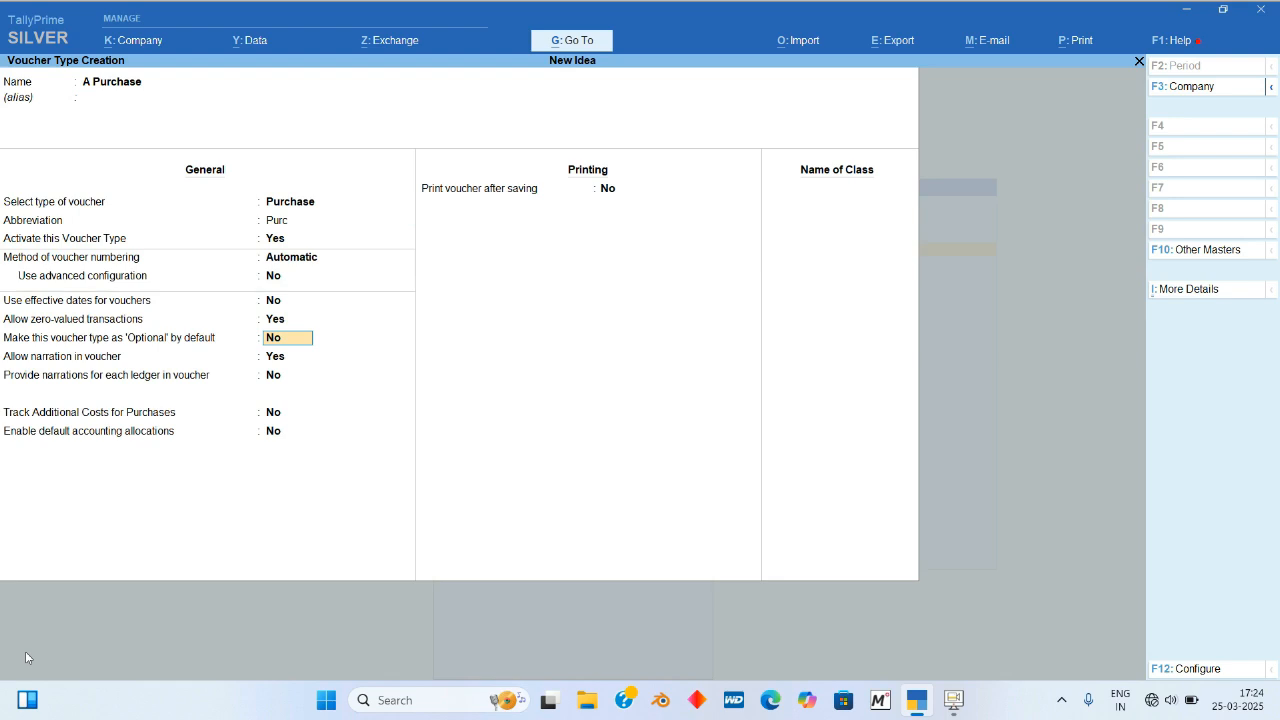
key(ctrl)
key(ctrl+a)
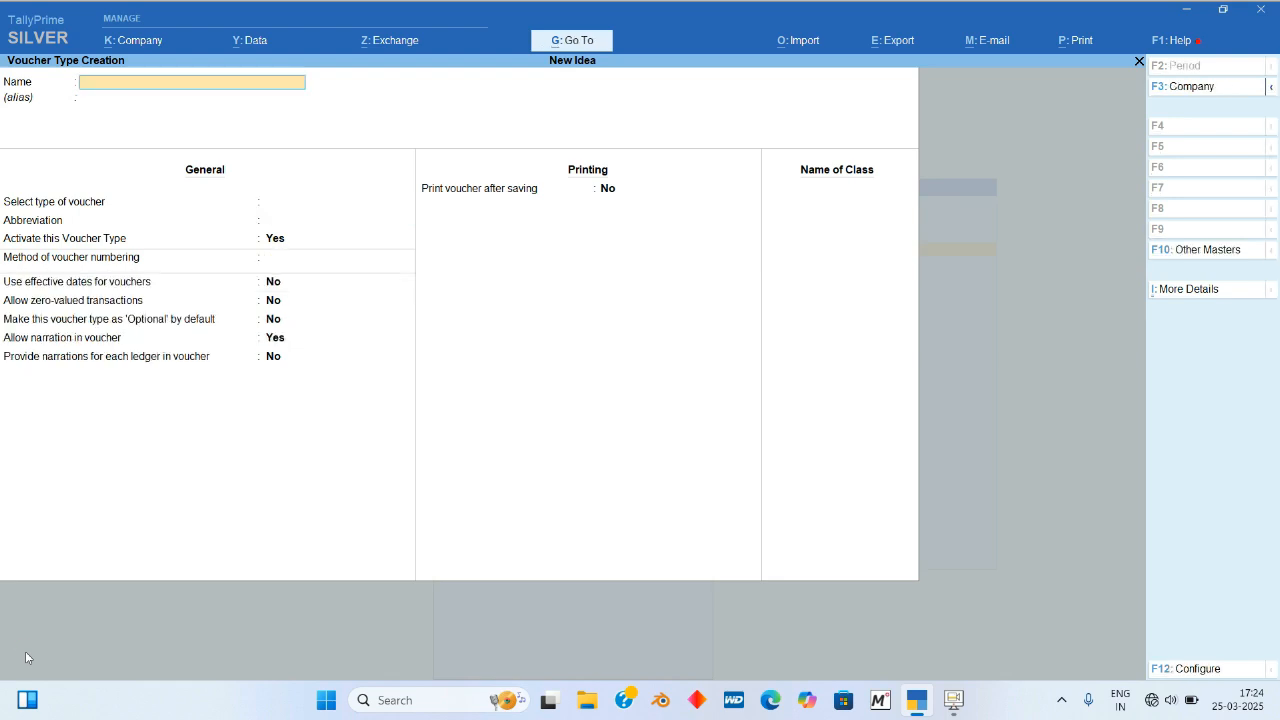
Step: Start another voucher type named A Debit Note and base it on the Debit Note voucher type
text(A Debit No)
key(Return)
key(Return)
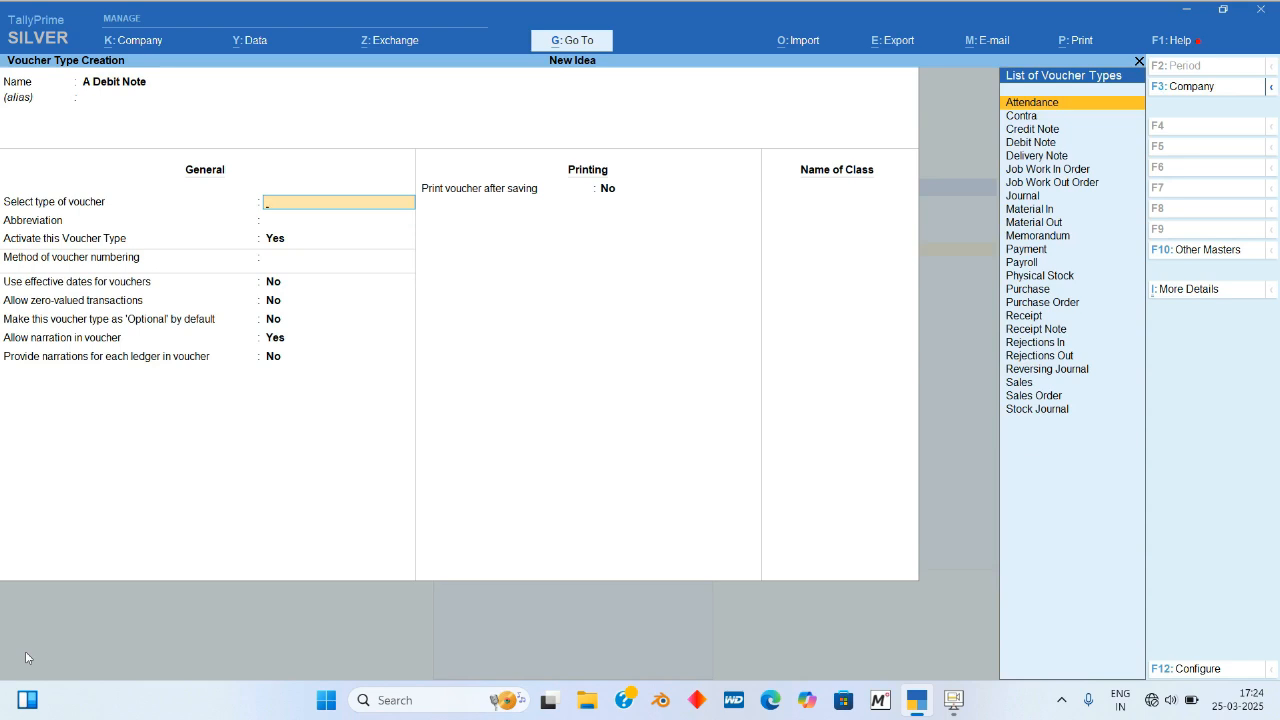
text(De)
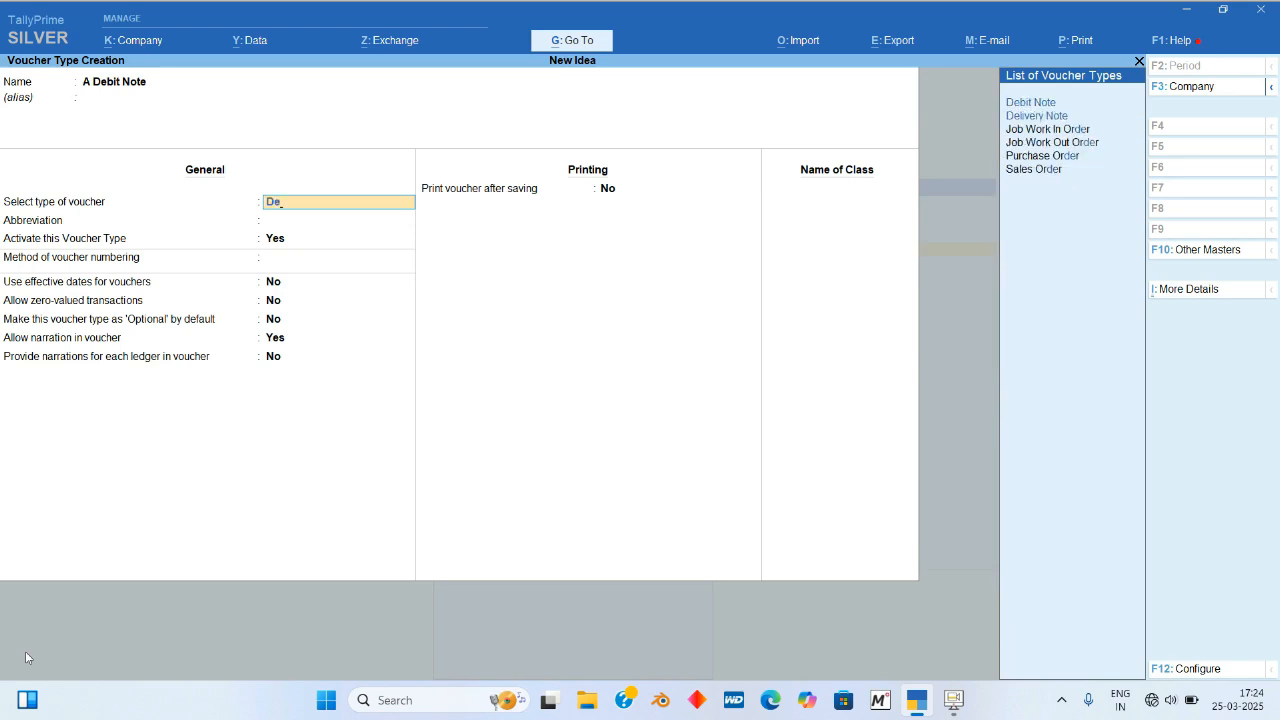
key(Return)
Step: Keep automatic numbering for A Debit Note, allow zero-valued transactions, save it, and leave voucher type creation
key(Return)
key(Return)
key(Return)
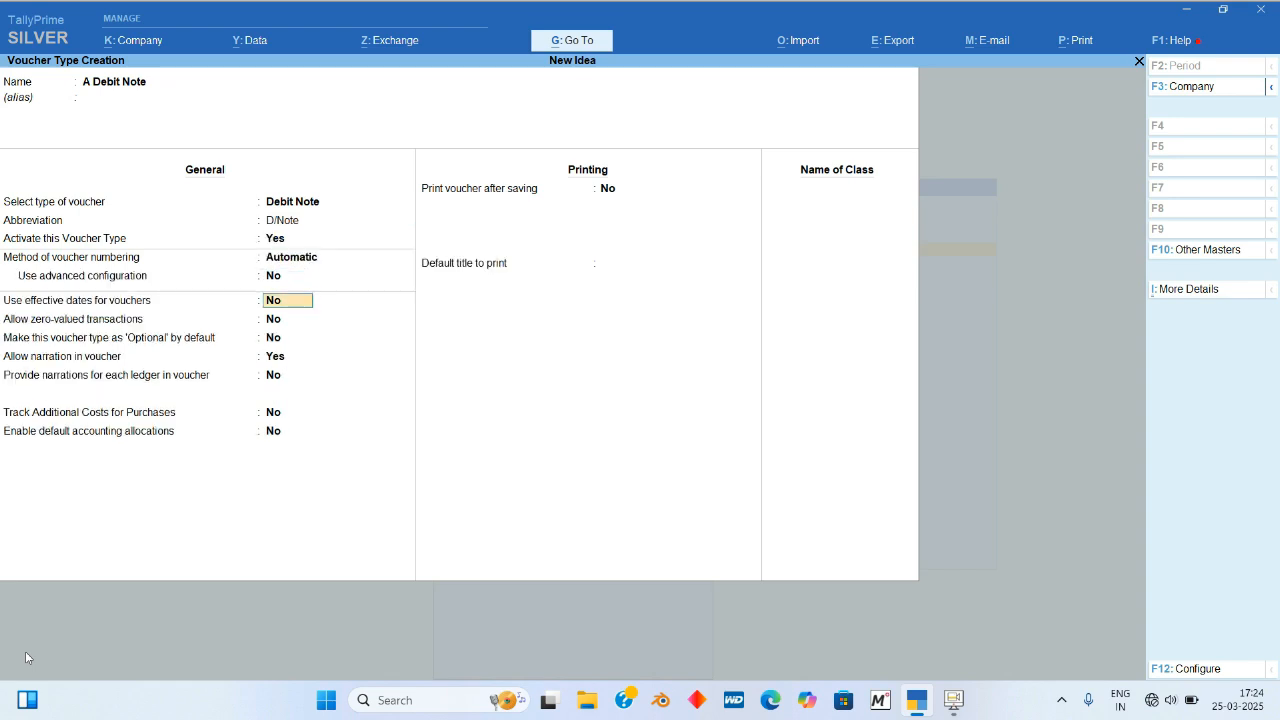
key(Return)
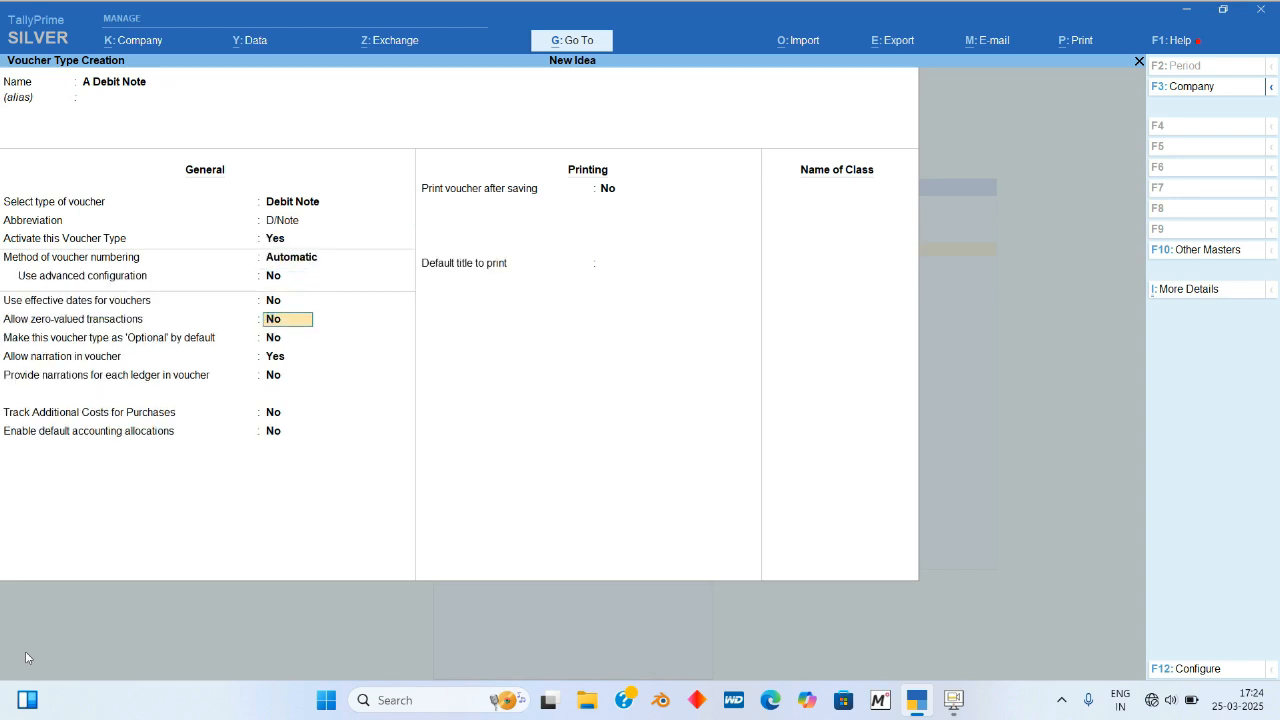
key(a)
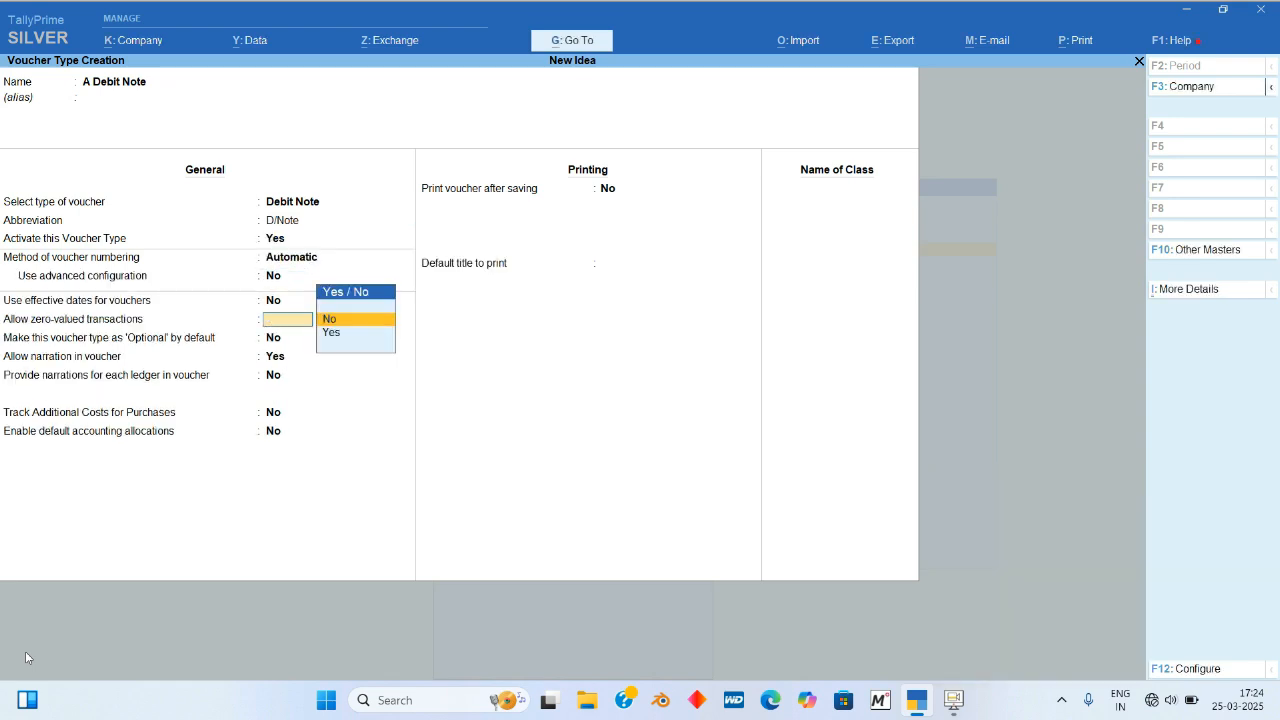
key(Down)
key(Return)
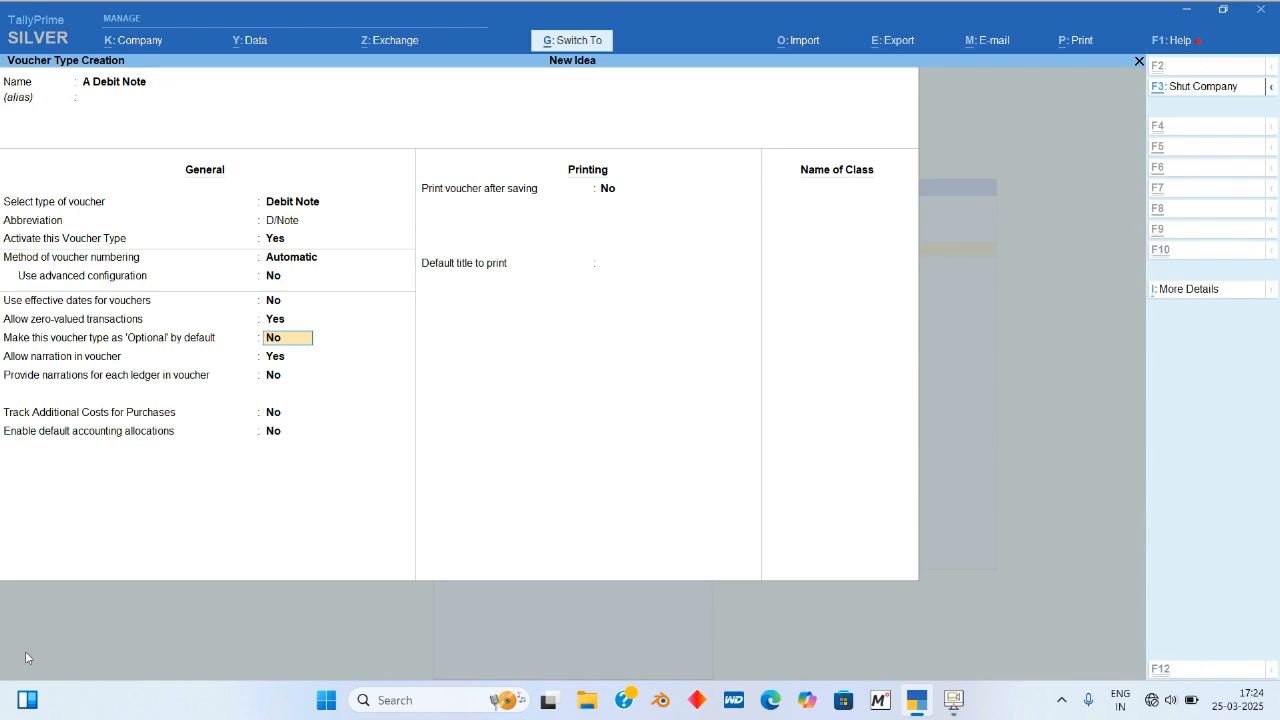
key(ctrl+a)
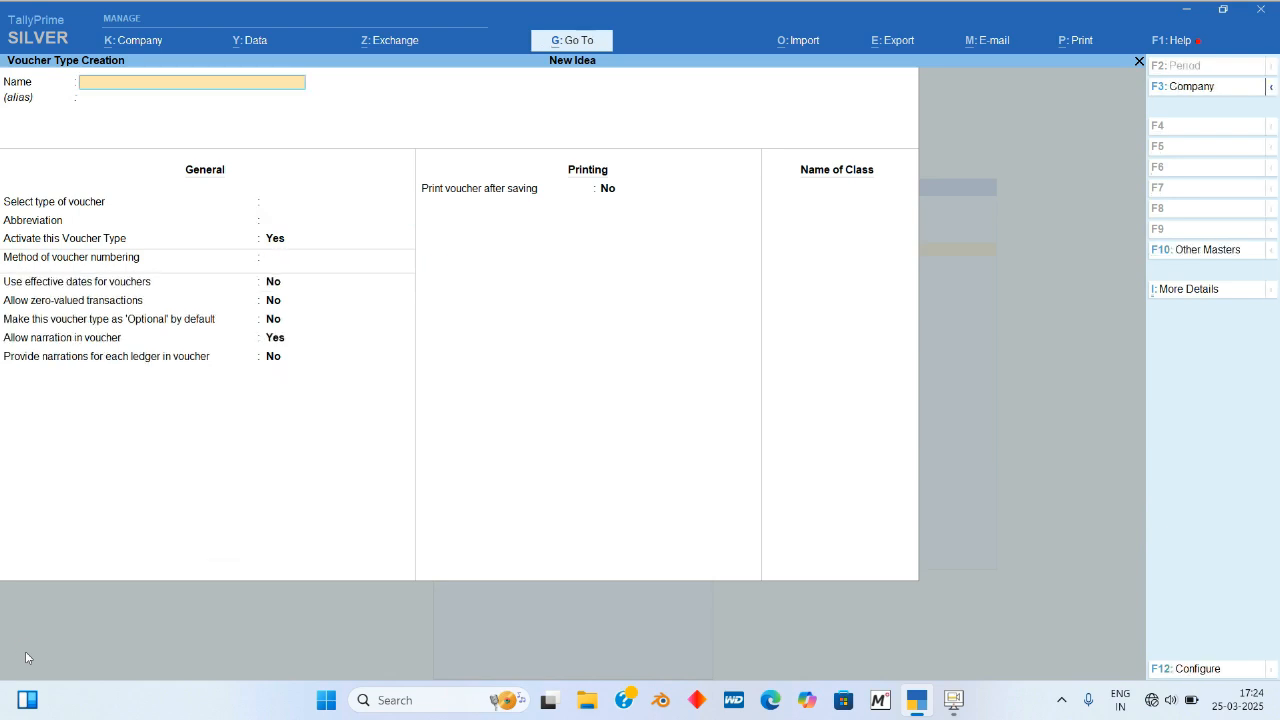
key(Escape)
Step: Start a new ledger master and name it A
key(Return)
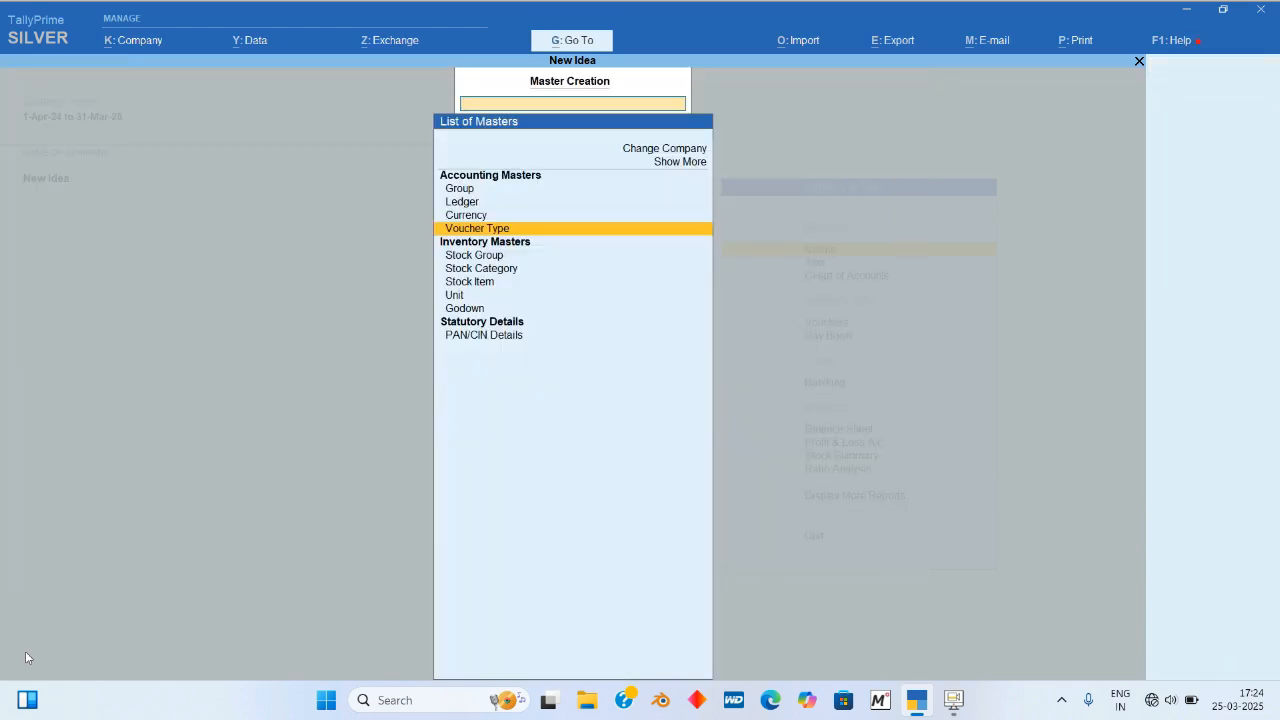
key(Up)
key(Up)
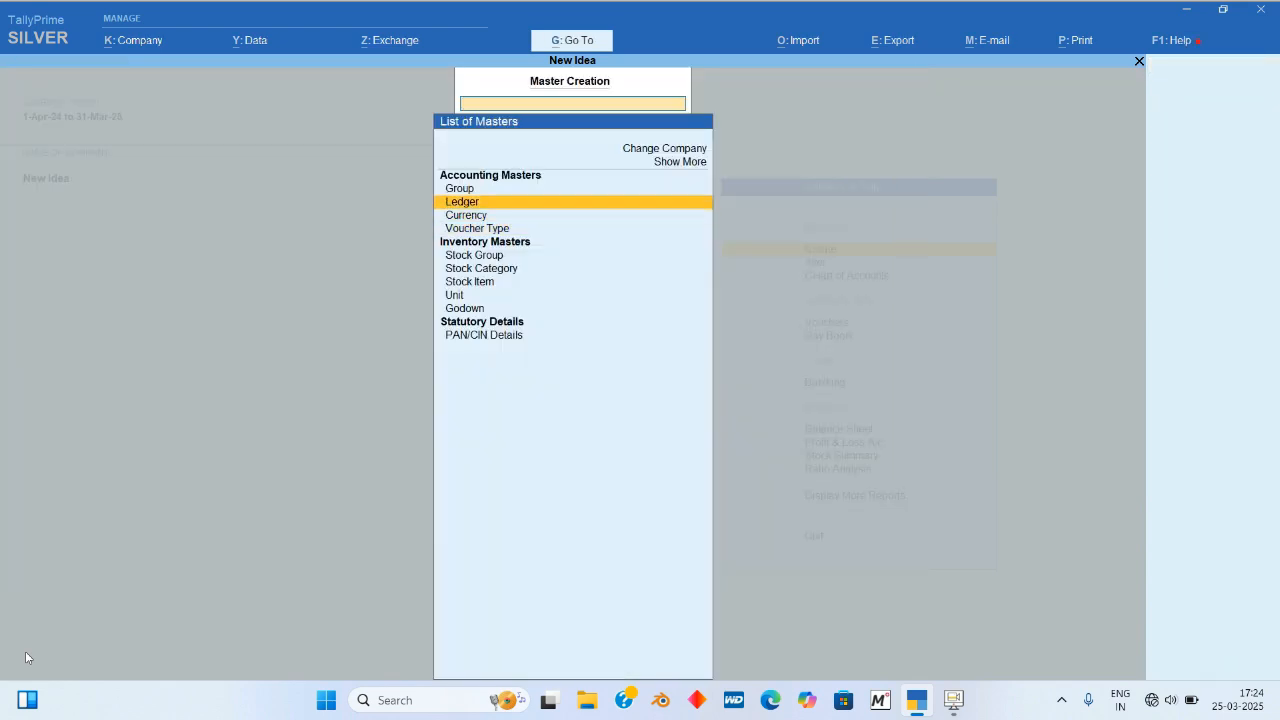
key(Return)
text(A)
key(Return)
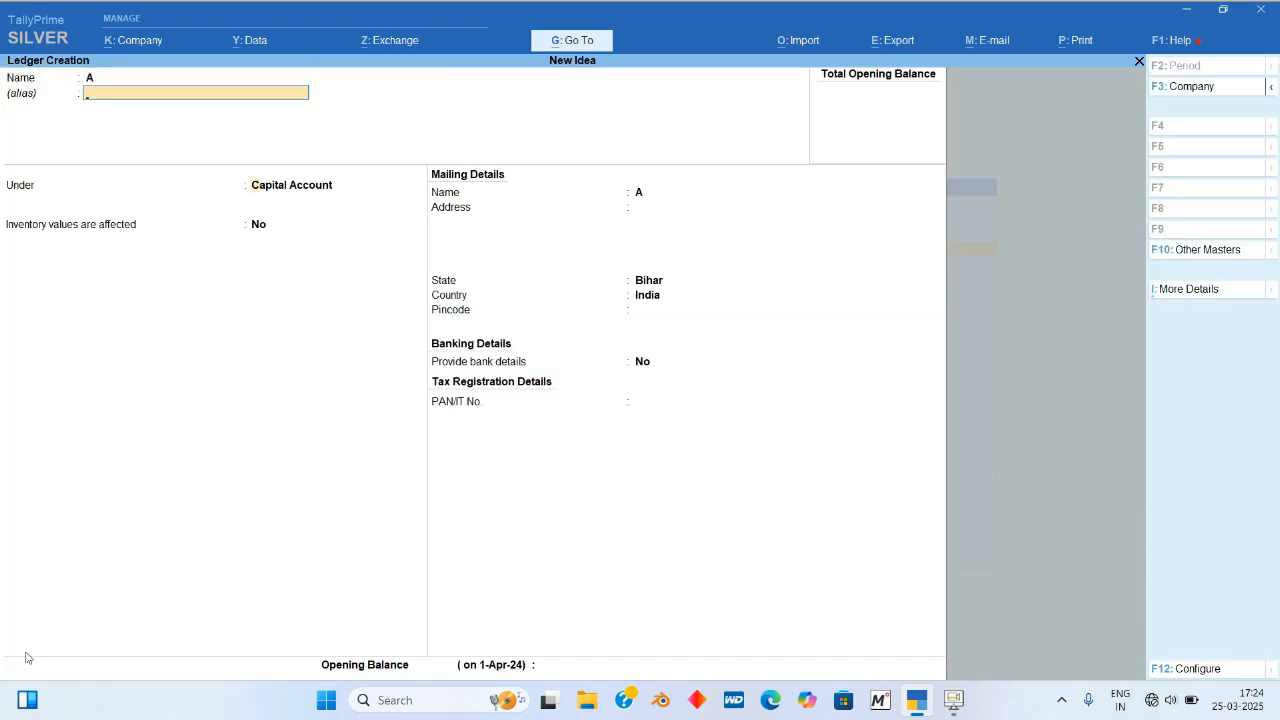
Step: Place ledger A under Sundry Creditors, keep the default mailing details, and save it
key(Return)
text(Su)
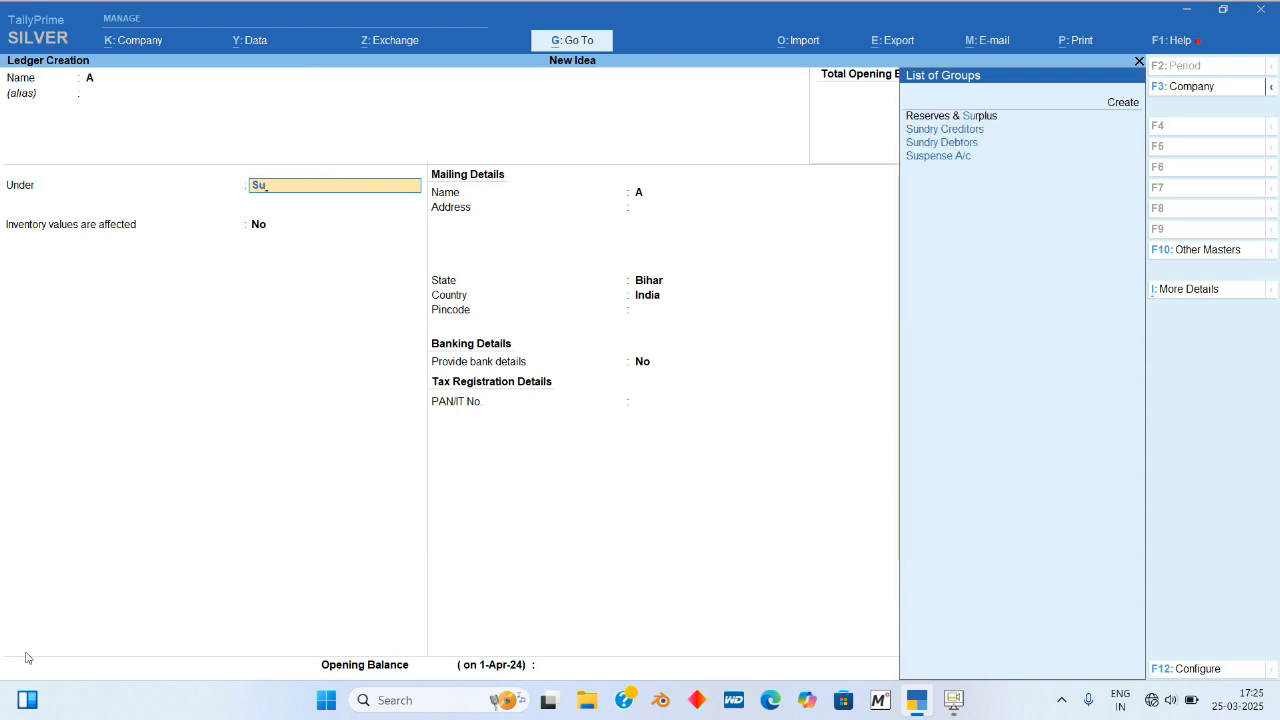
key(Down)
key(Return)
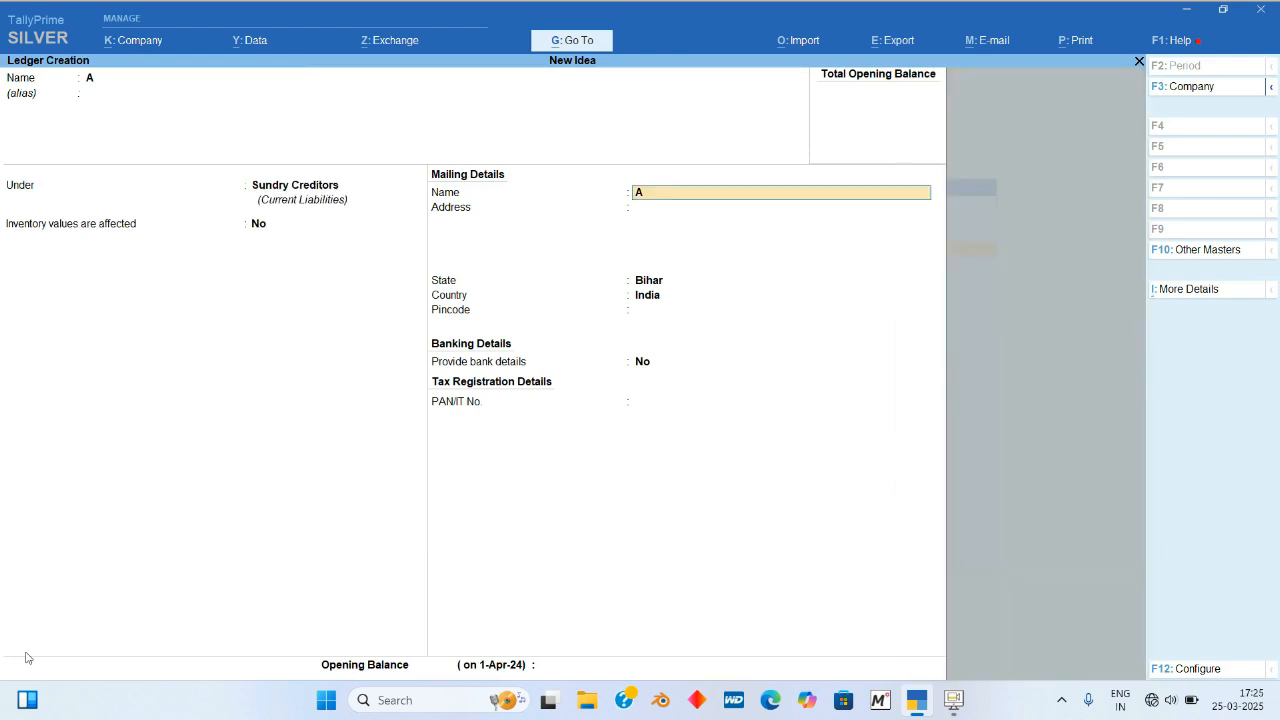
key(Return)
key(Return)
key(Return)
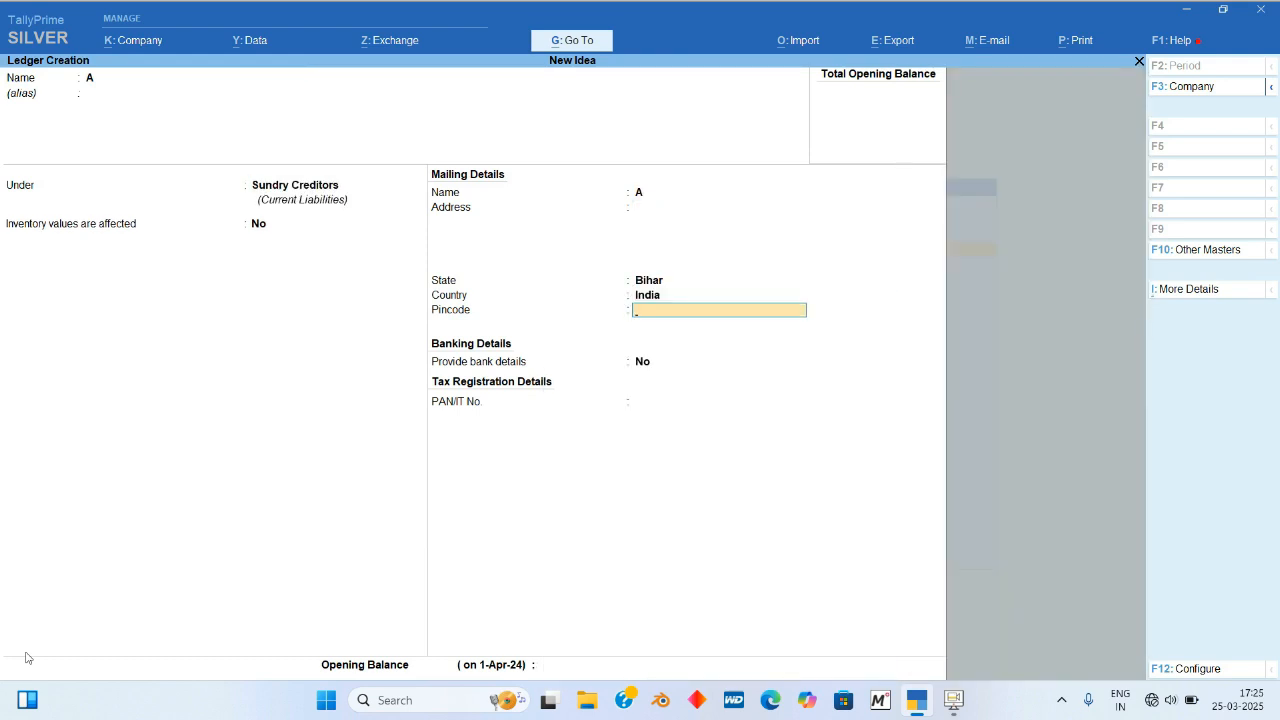
key(ctrl)
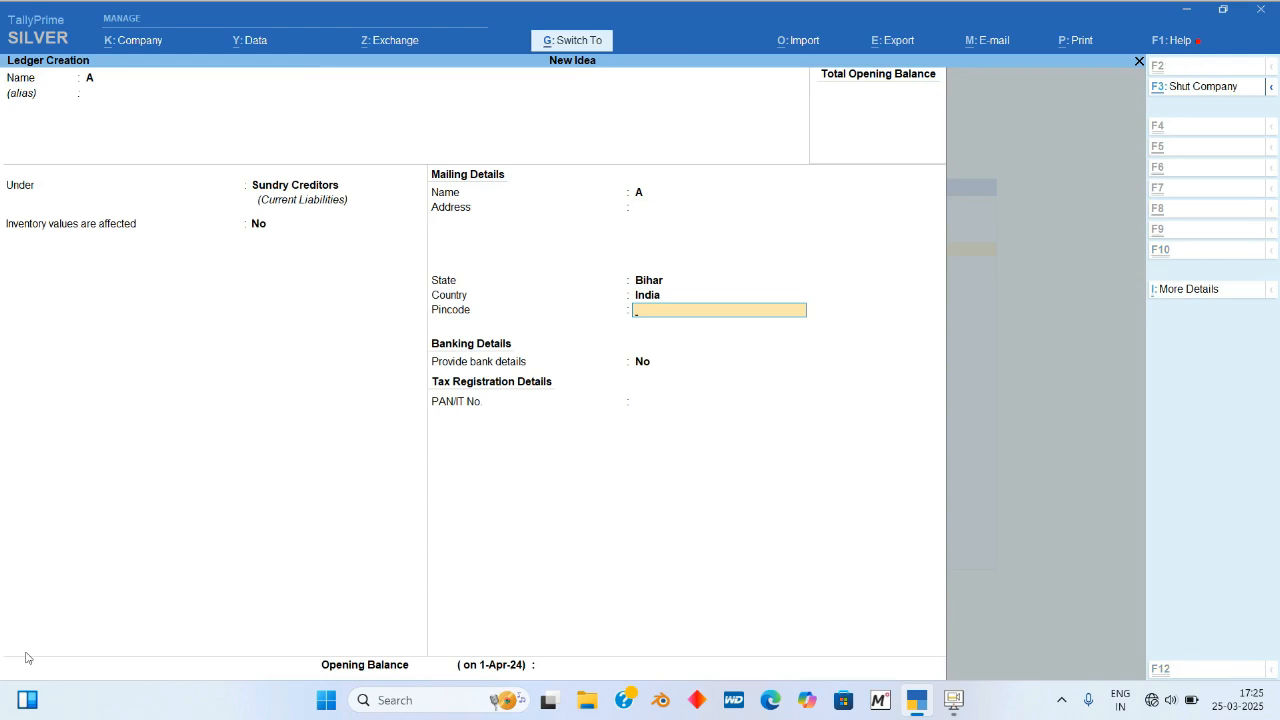
key(ctrl+a)
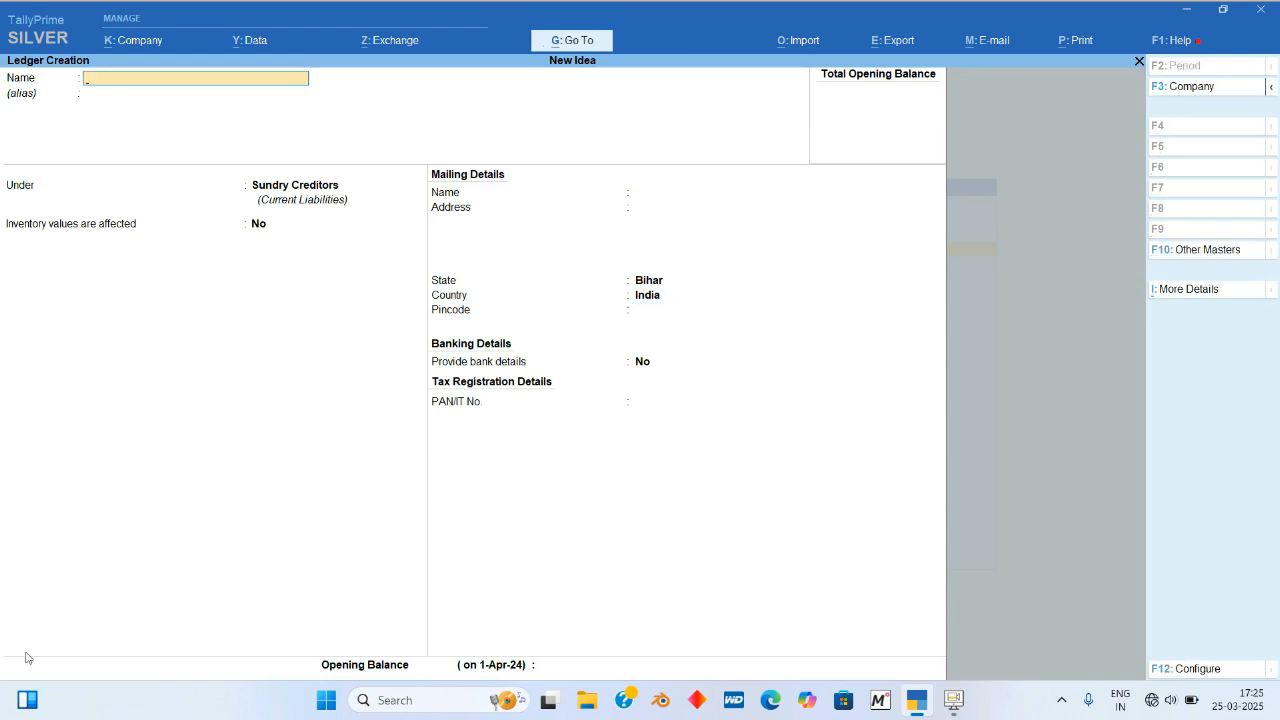
Step: Create a ledger named Purchase under Purchase Accounts, keep the default type and appropriation settings, and save it
text(Purchase)
key(Return)
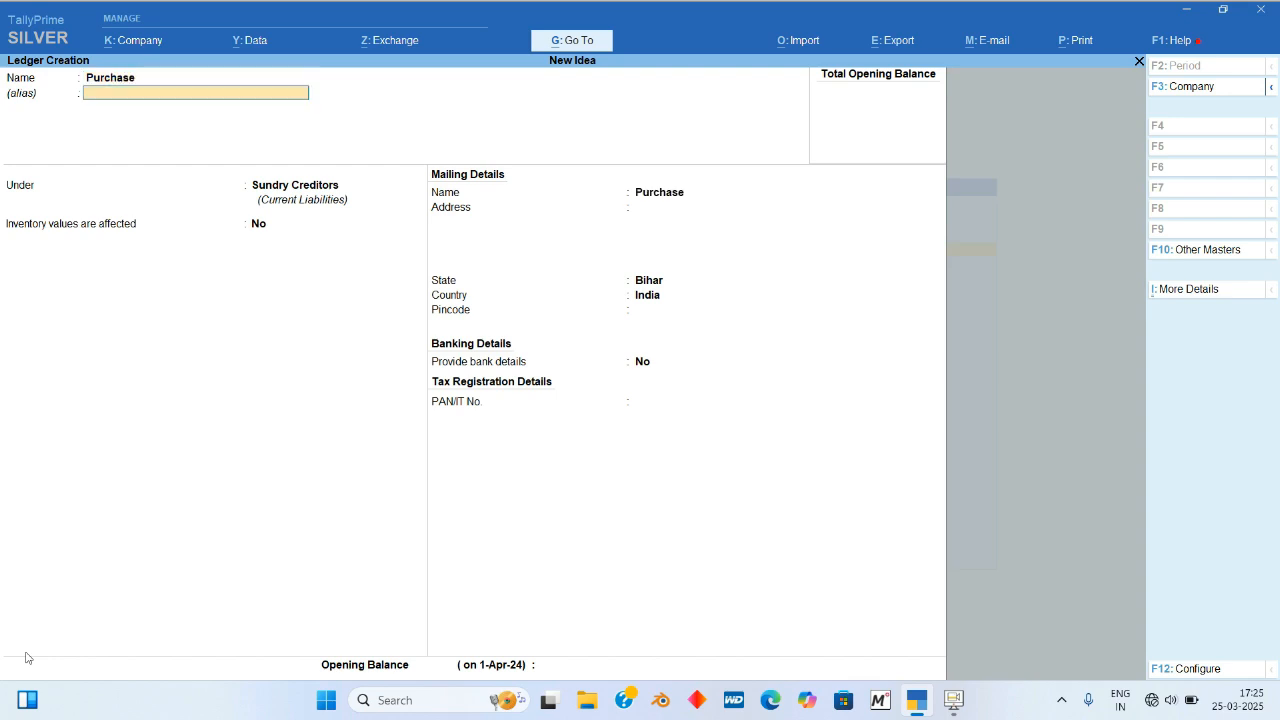
text(Pu)
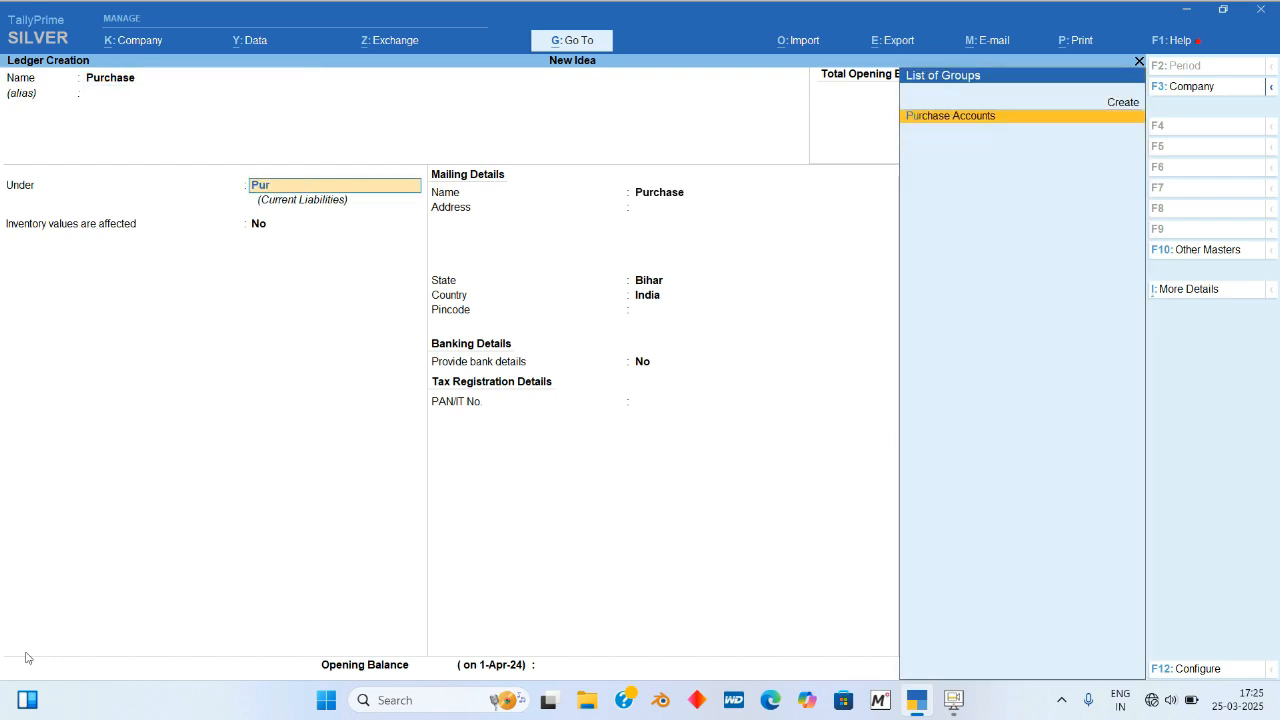
text(r)
key(Return)
key(Return)
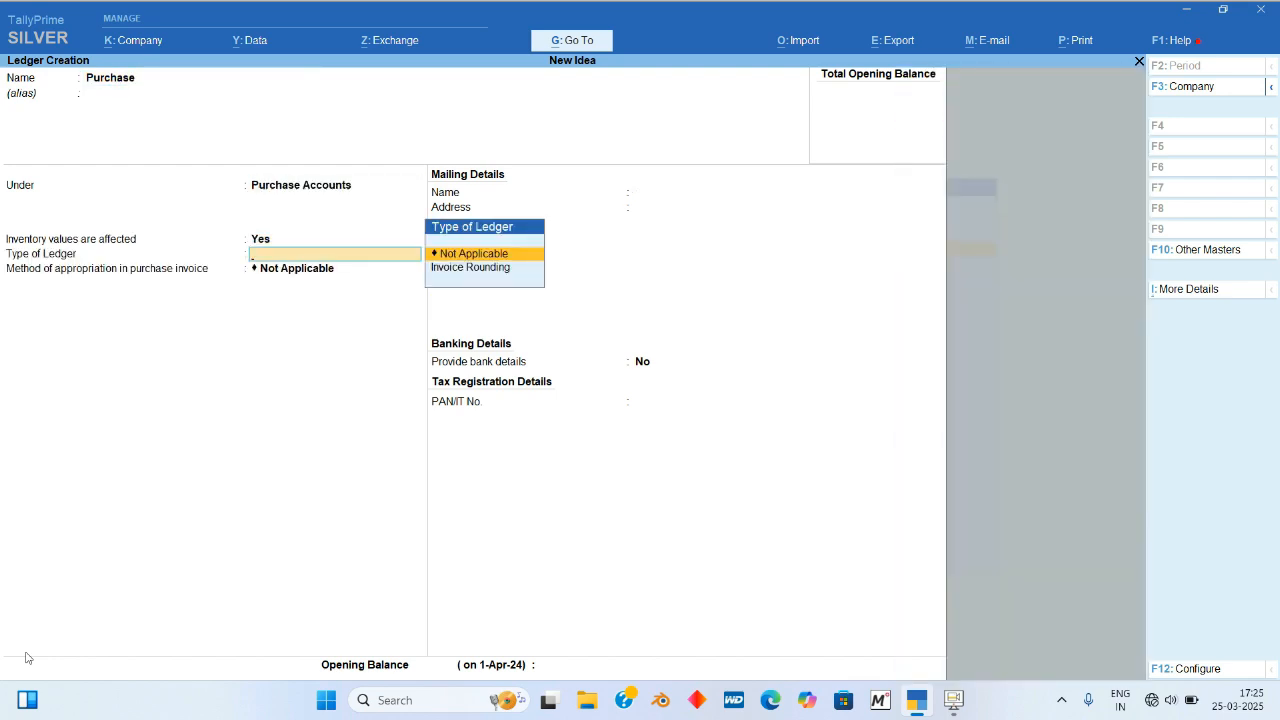
key(Return)
key(Return)
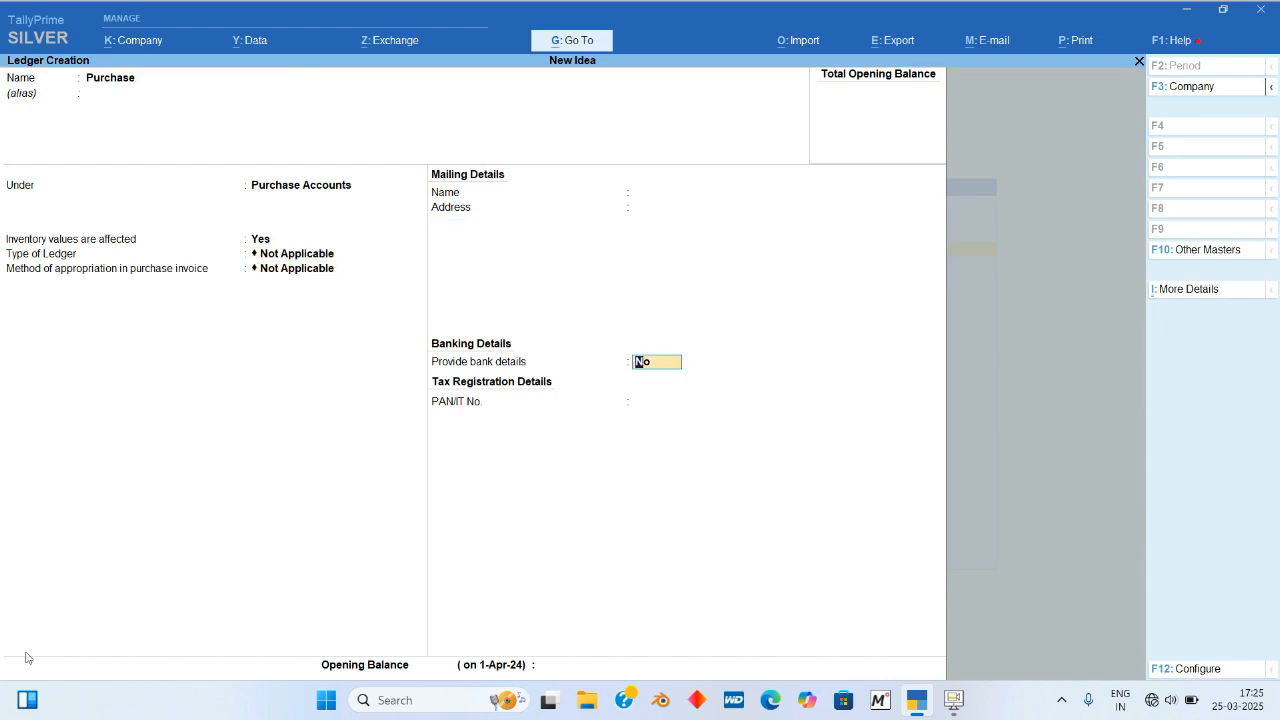
key(ctrl+a)
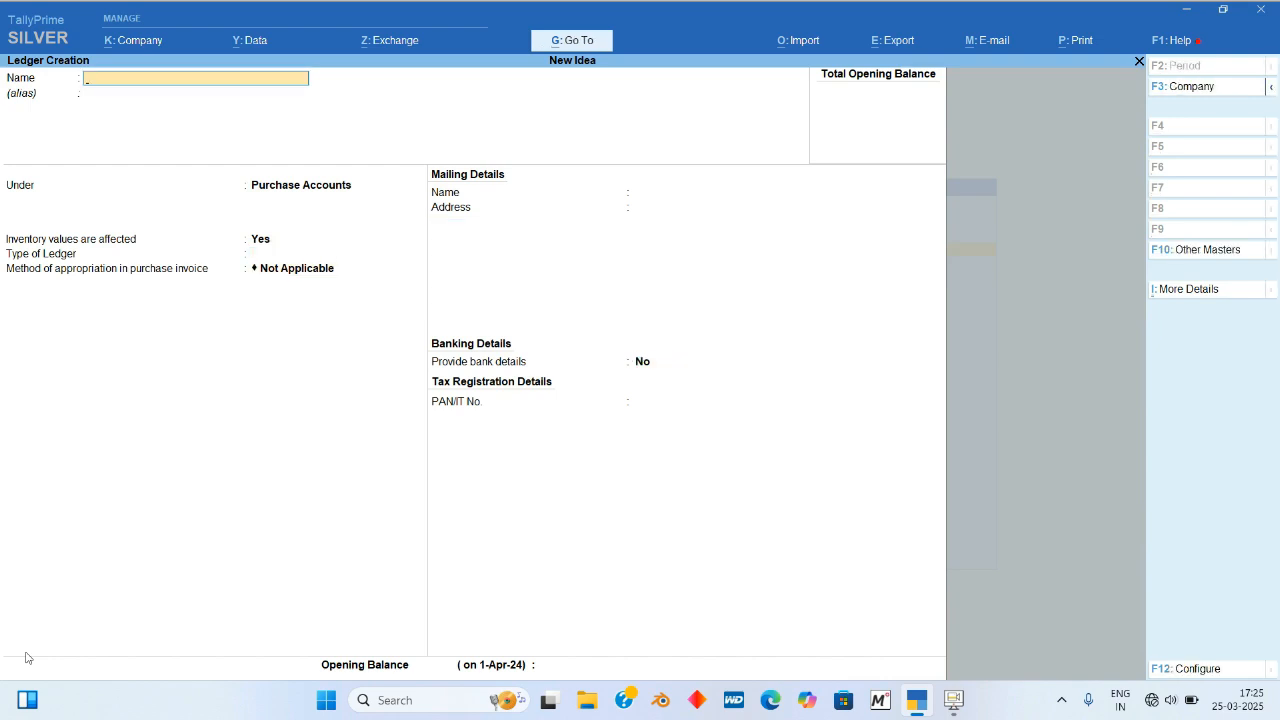
Step: Create and save a ledger named Sales under Sales Accounts with the default settings, and leave ledger creation
text(Sale)
key(Return)
key(Return)
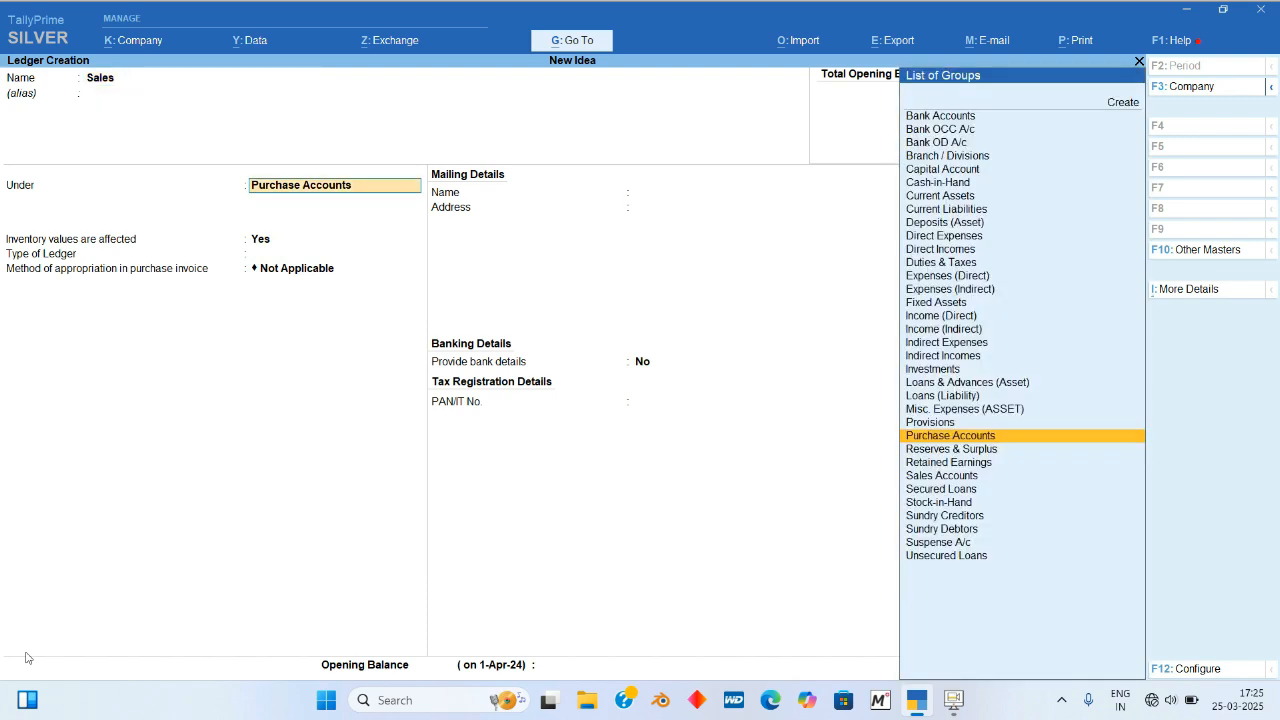
text(Sales)
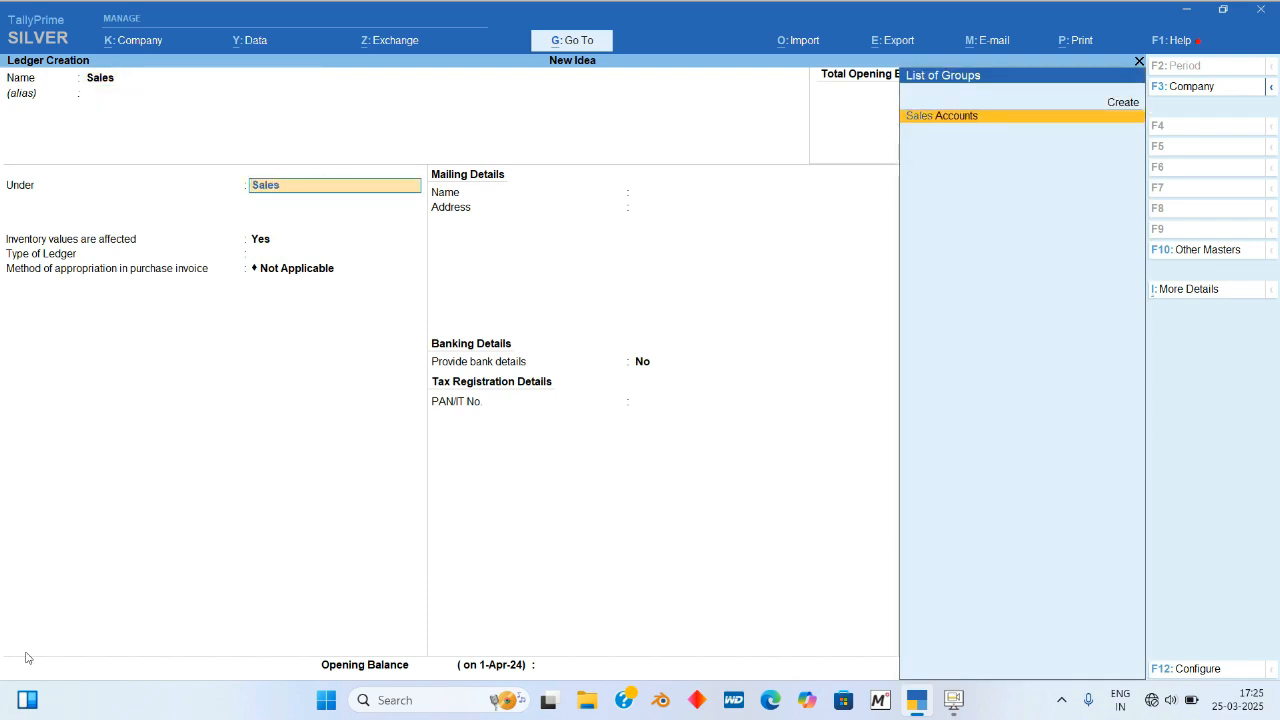
key(Return)
key(Return)
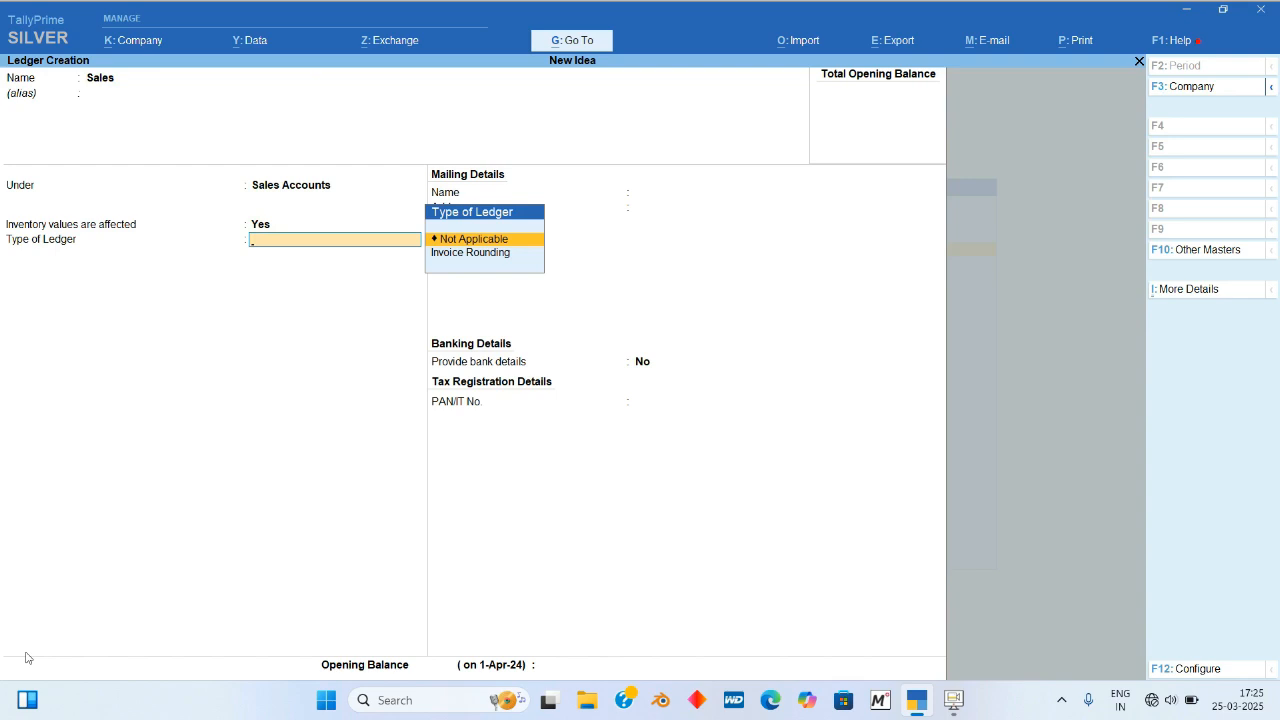
key(Return)
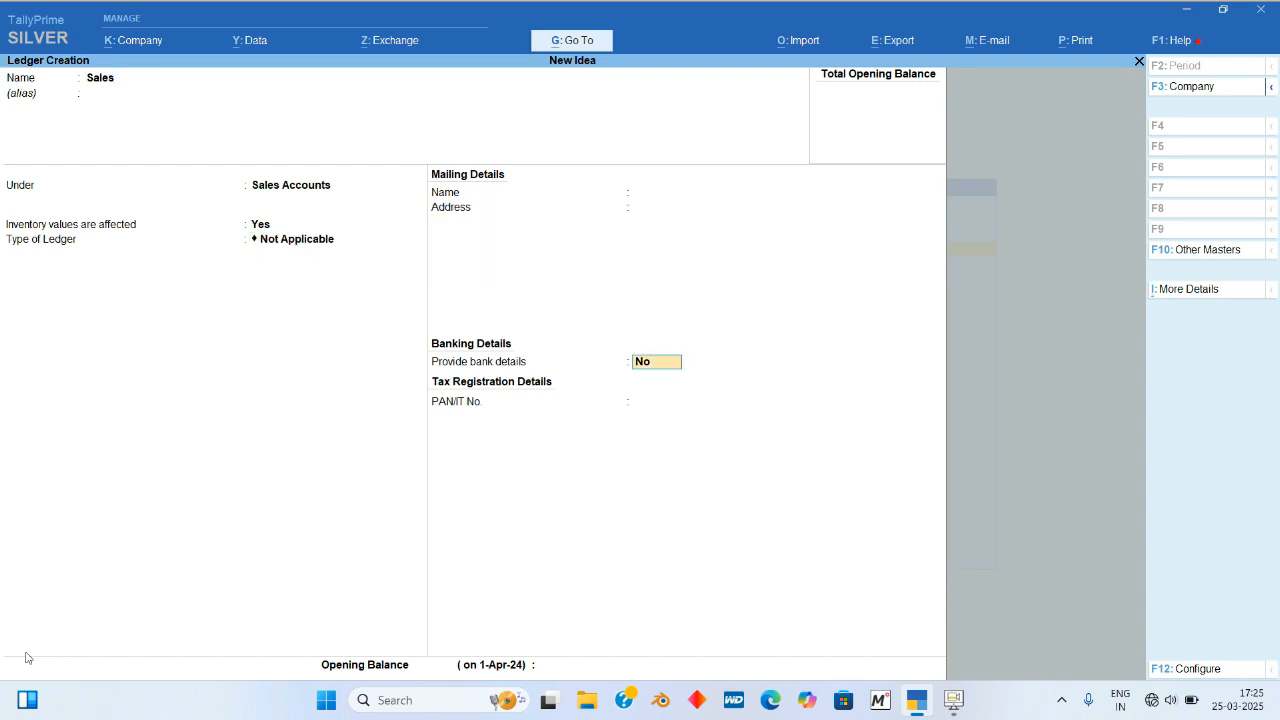
key(Return)
key(Return)
key(Return)
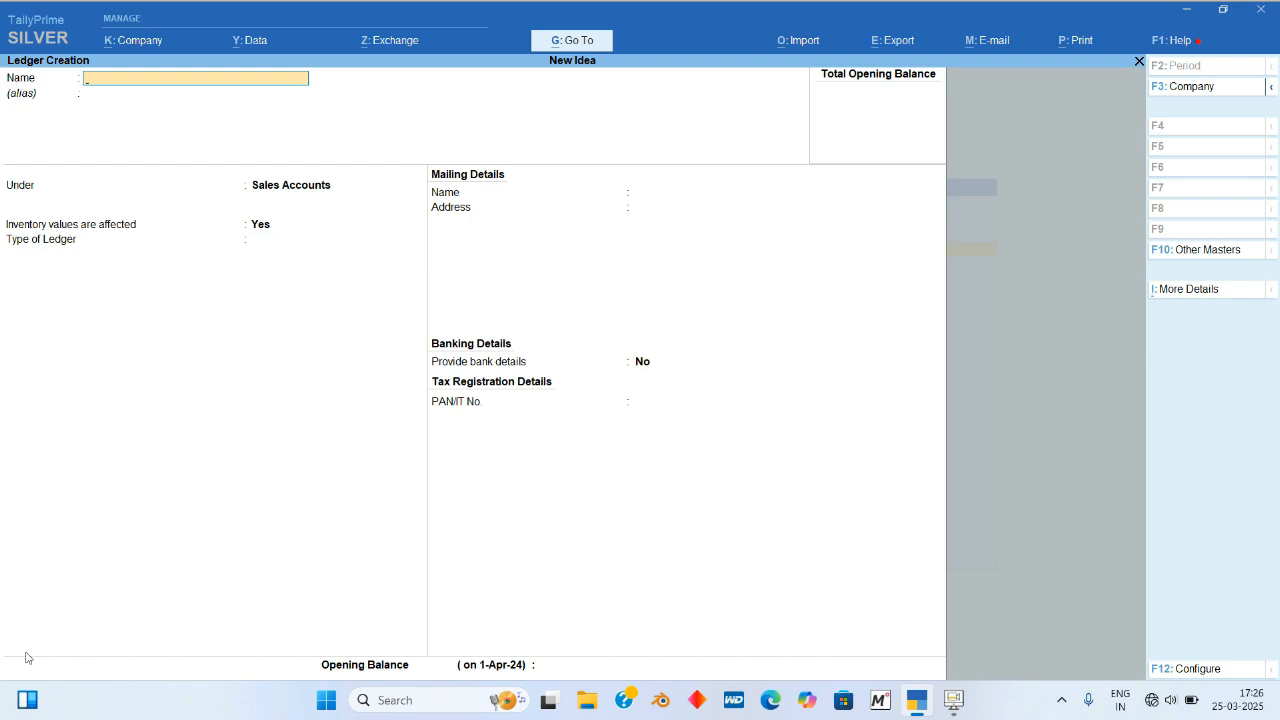
key(Escape)
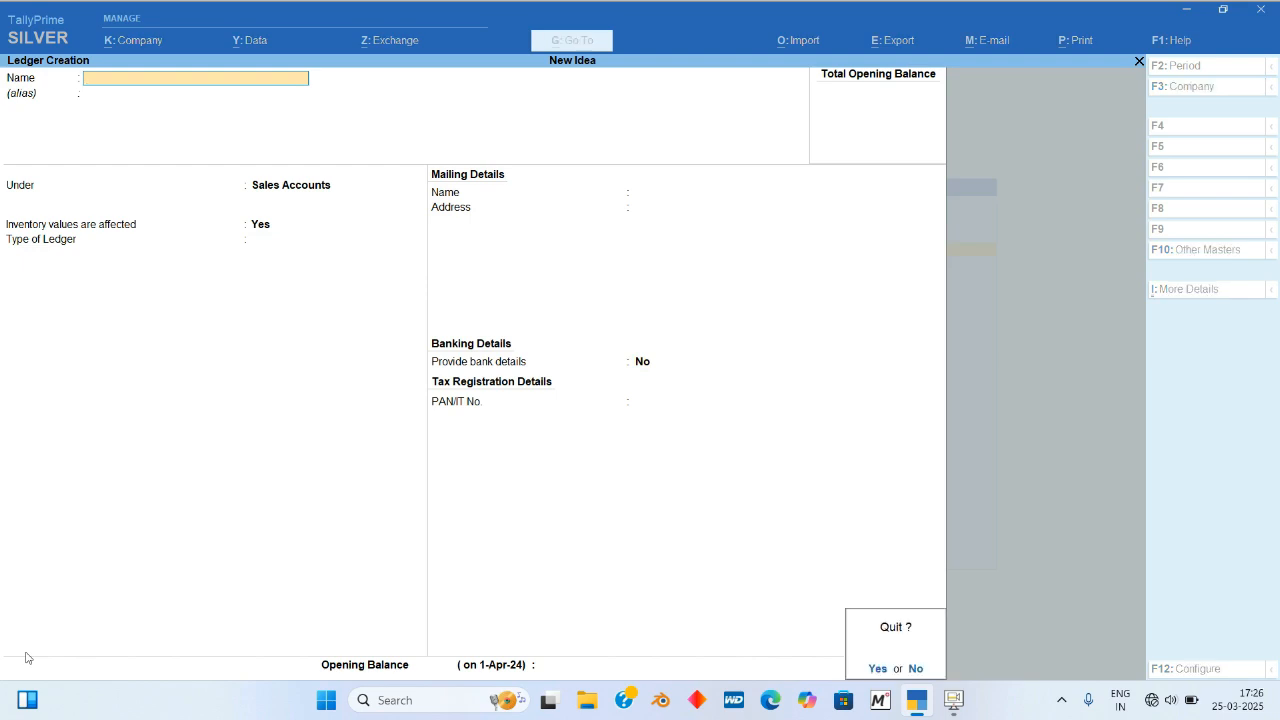
key(Return)
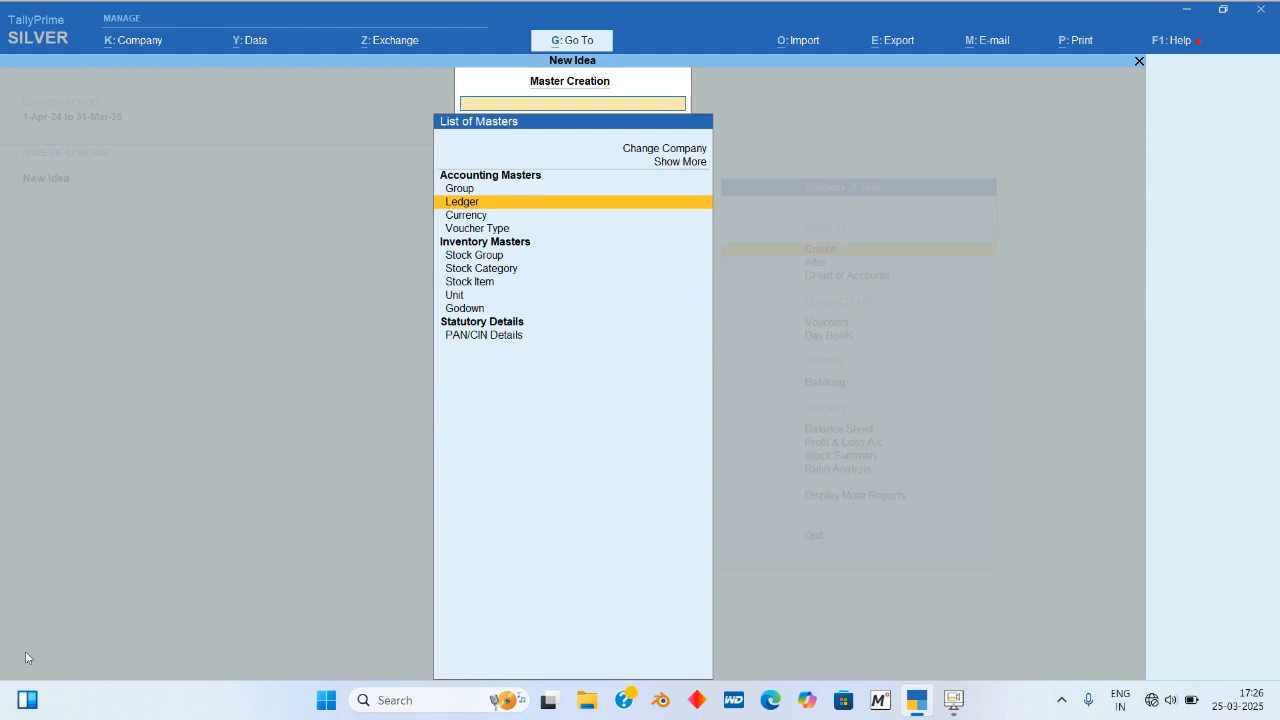
Step: Start a new stock item master named Jeans and keep it under the Primary group
key(Down)
key(Down)
key(Down)
key(Down)
key(Down)
key(Return)
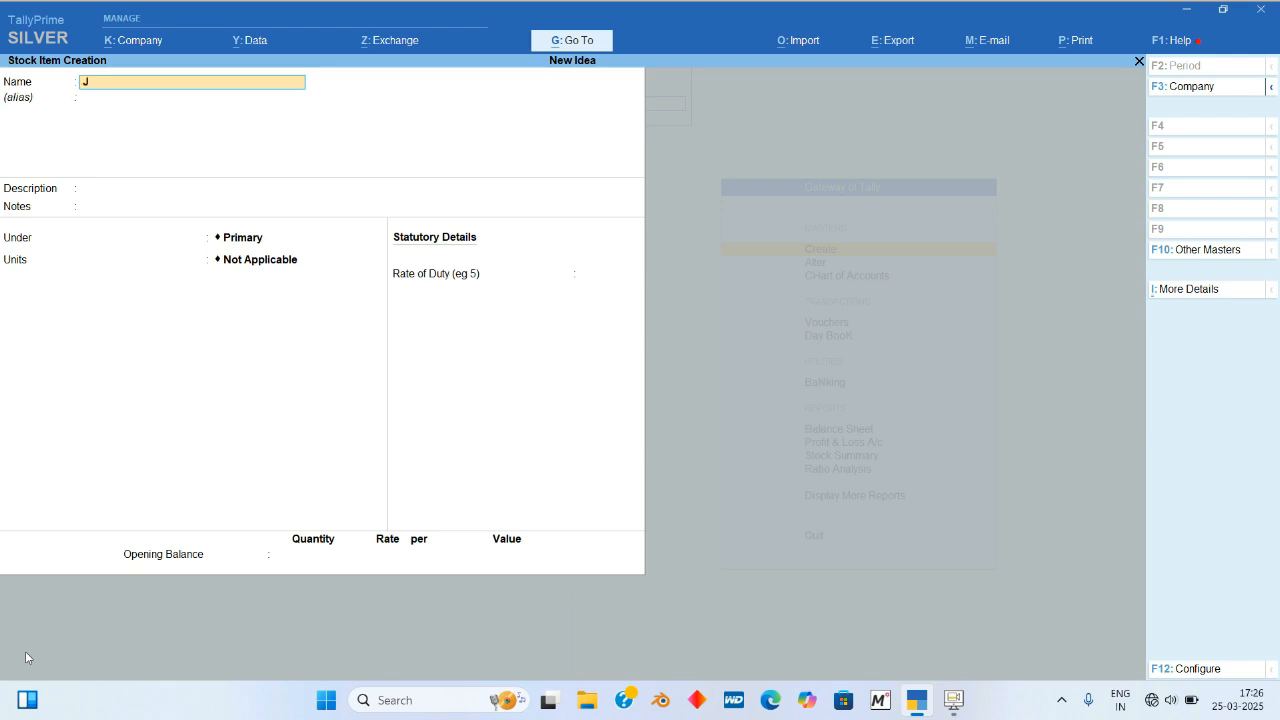
text(eans)
key(Return)
key(Return)
key(Return)
key(Return)
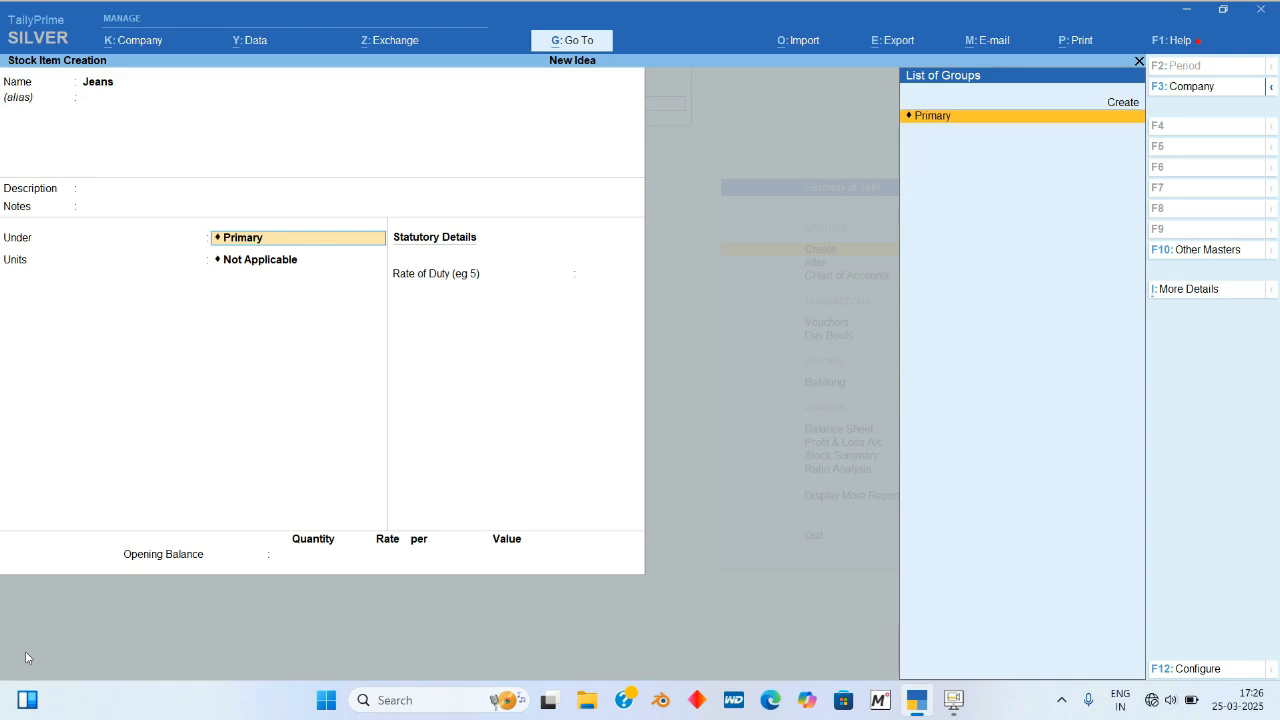
key(Return)
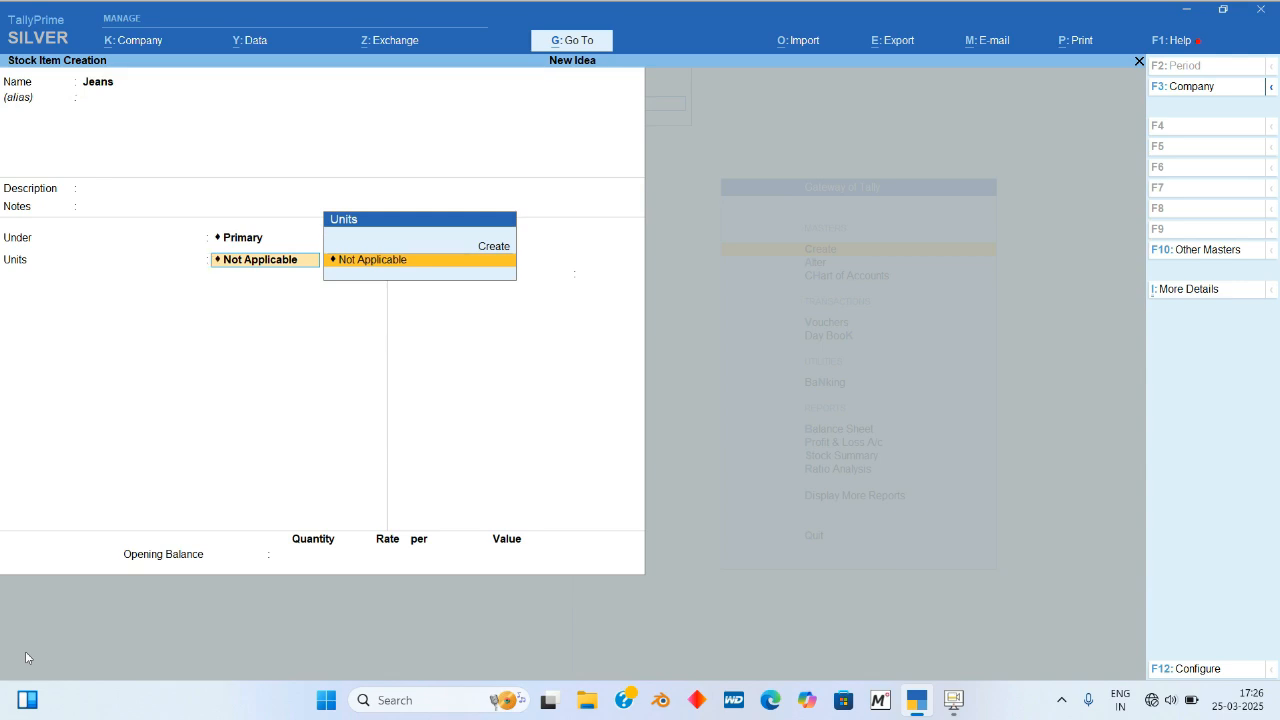
Step: Create a simple unit with symbol pcs for Jeans, save the stock item, and return to the Gateway of Tally
key(alt+c)
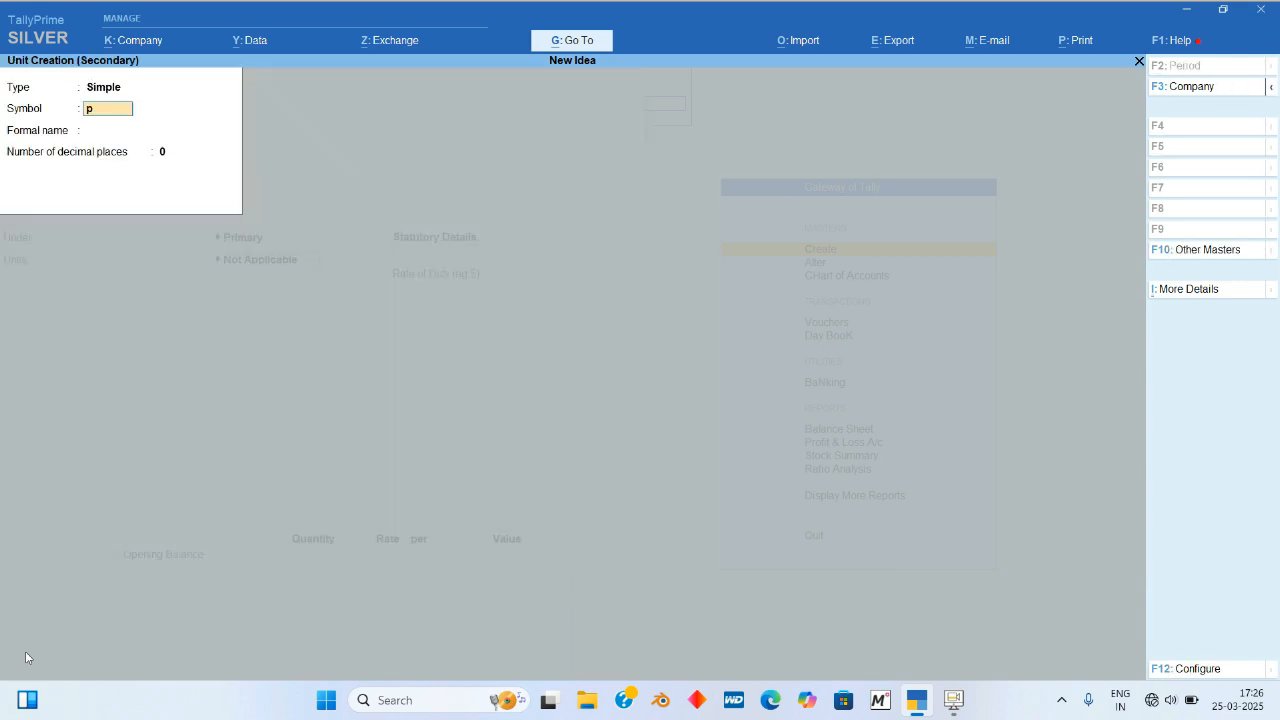
text(pcs)
key(Return)
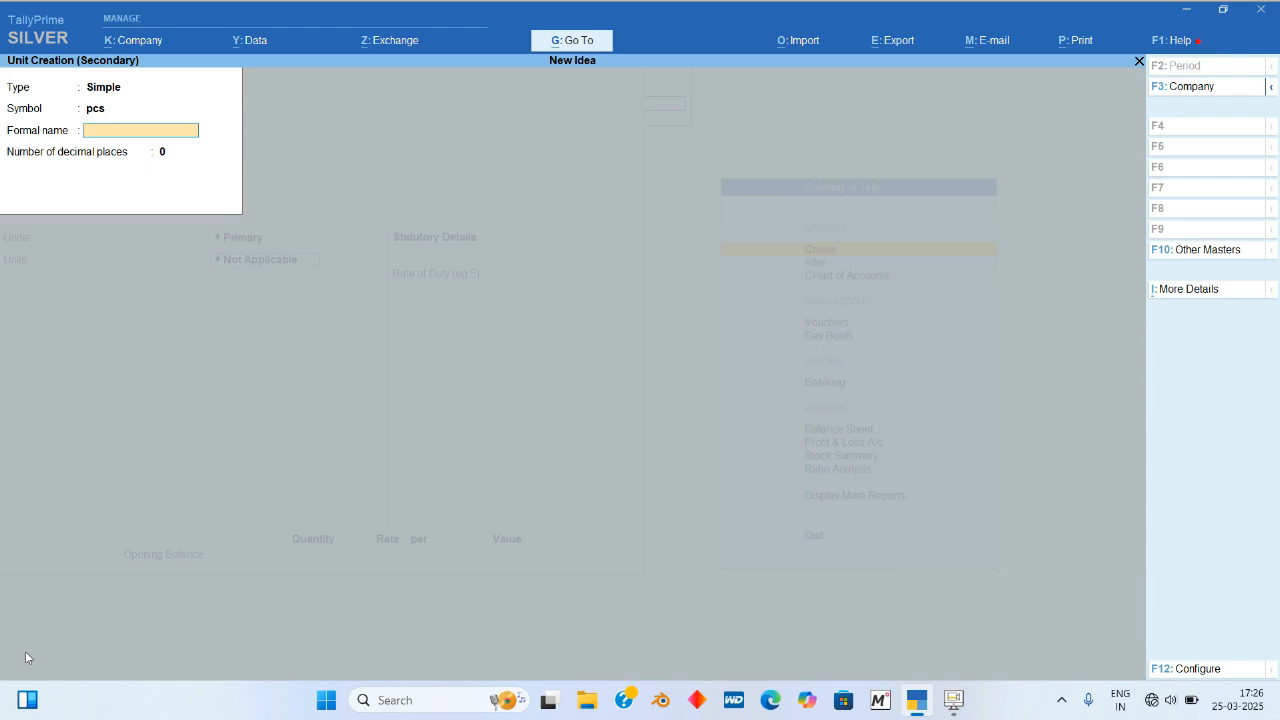
key(ctrl+a)
key(ctrl+a)
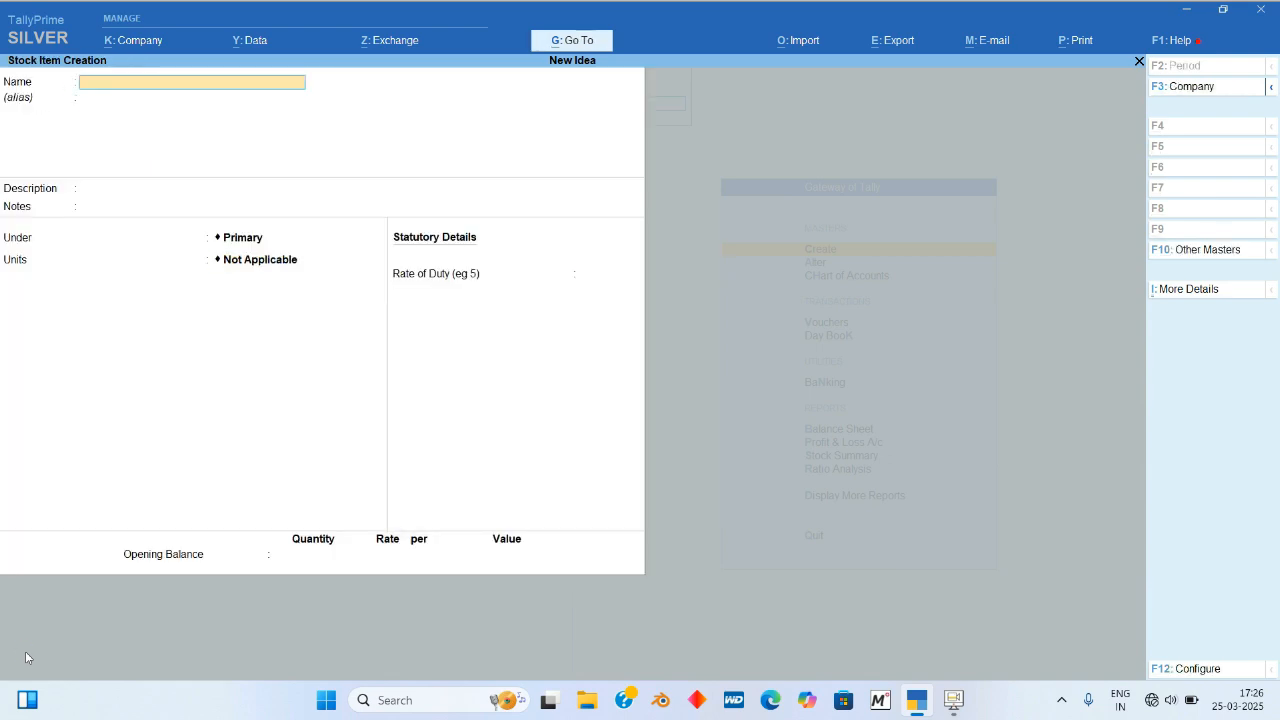
key(Escape)
key(y)
key(Escape)
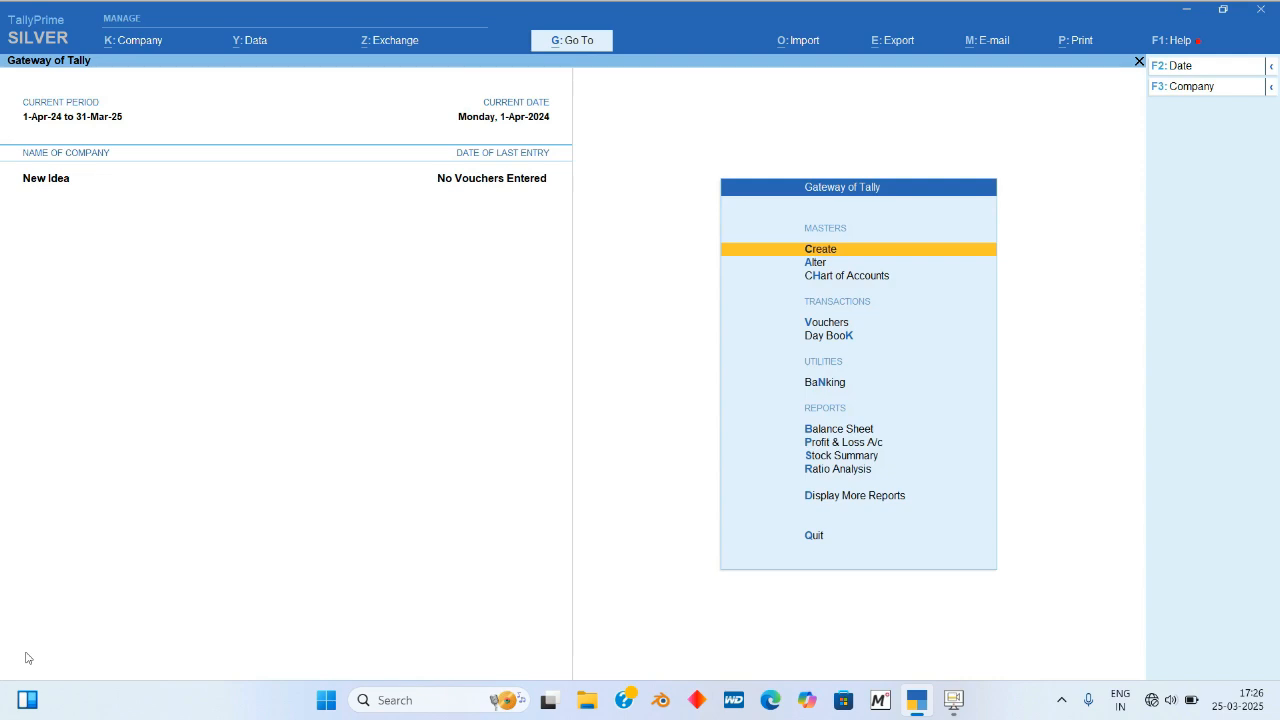
Step: Start a new purchase voucher using the standard Purchase voucher type
key(v)
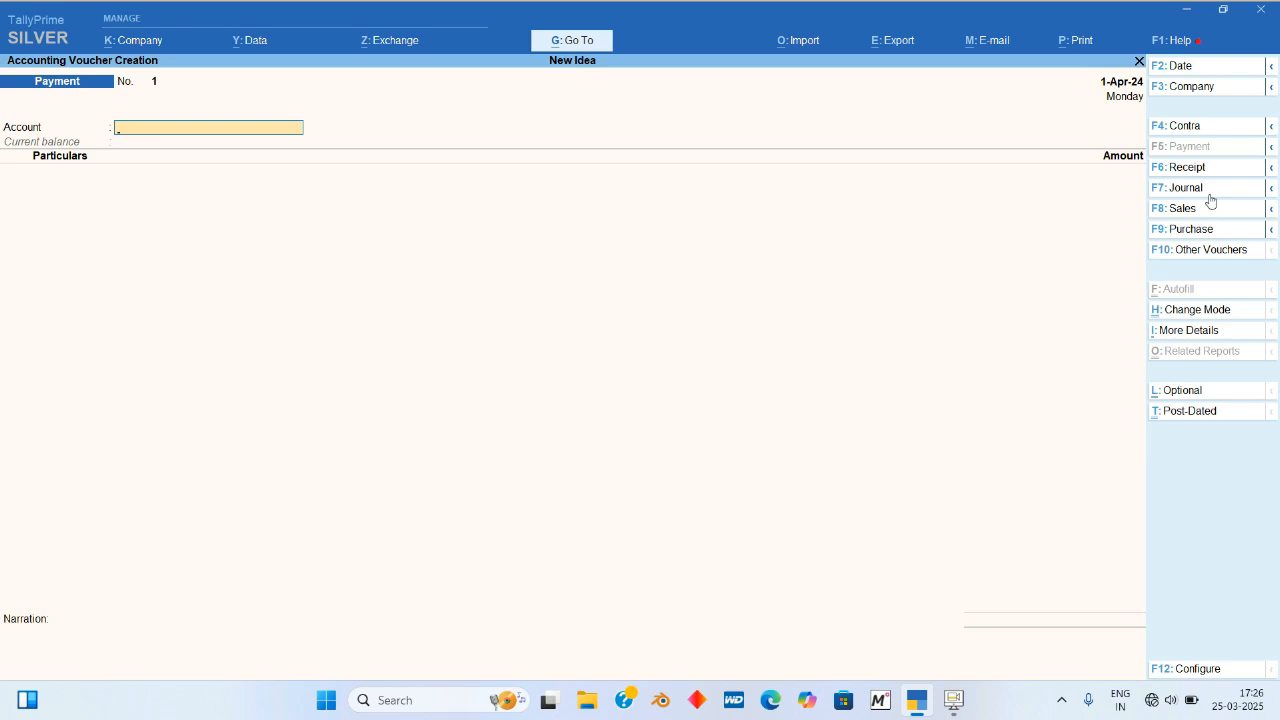
click(1212, 231)
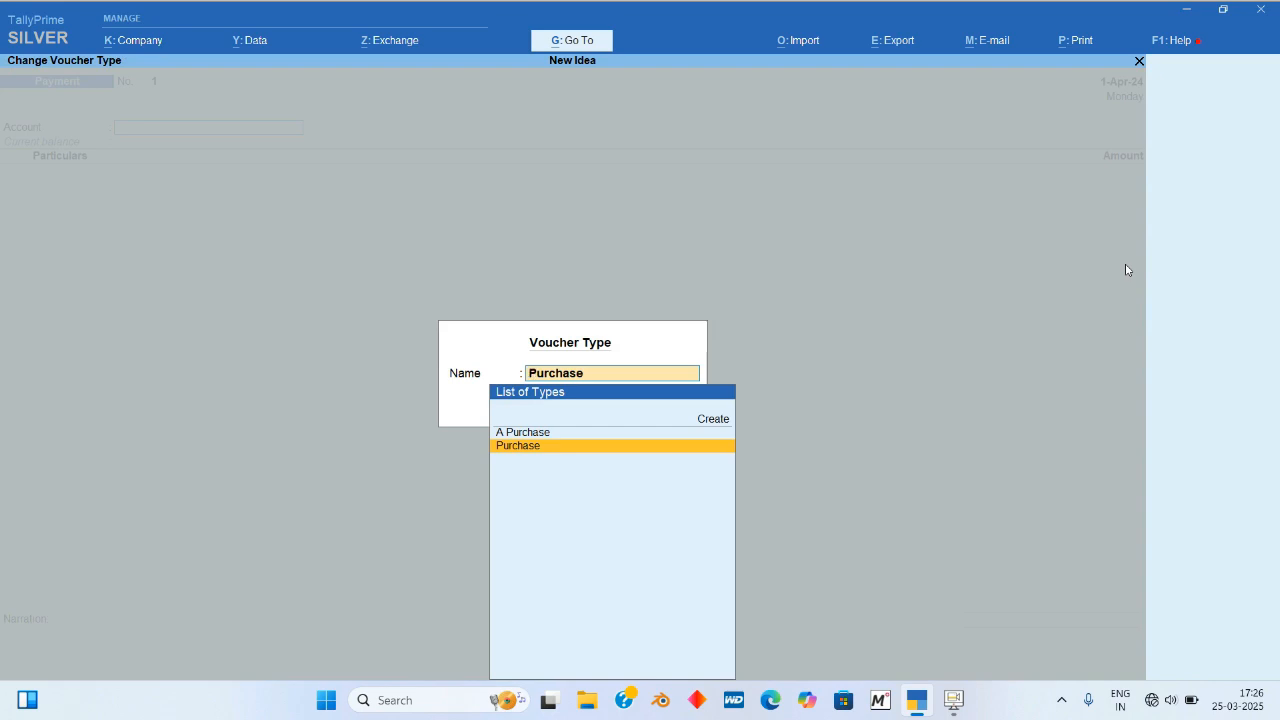
key(Up)
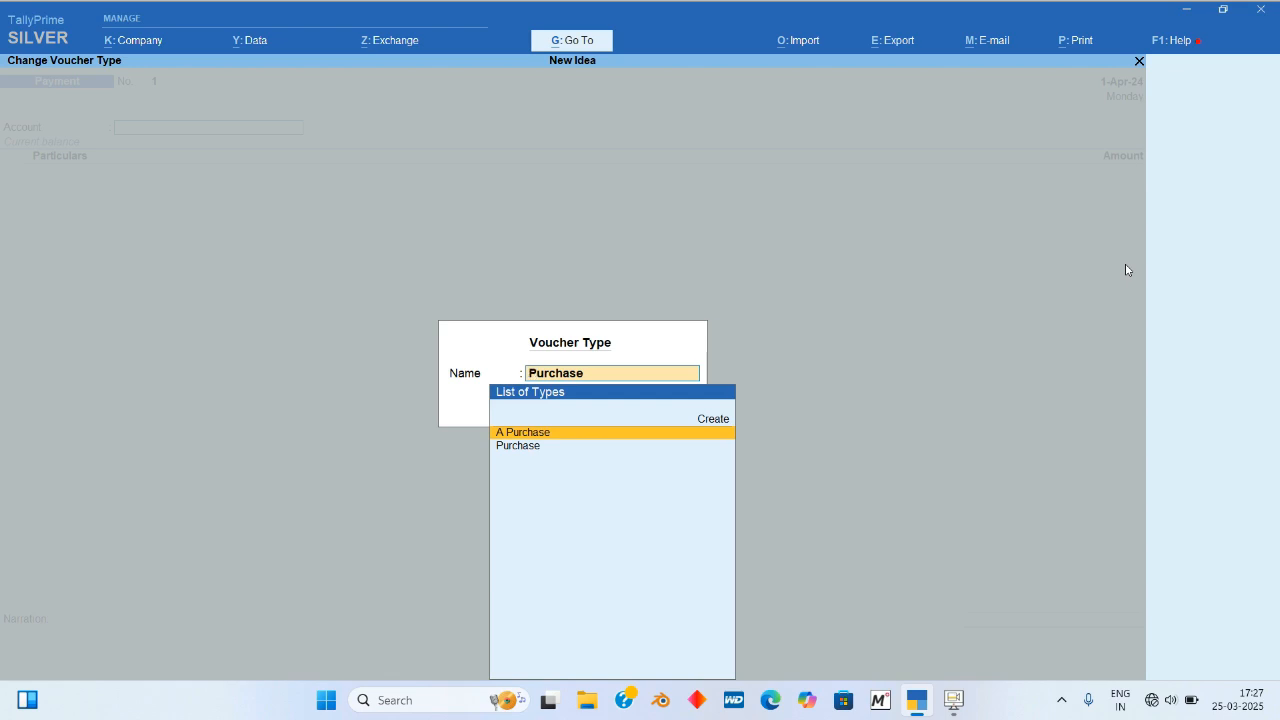
key(Down)
key(Return)
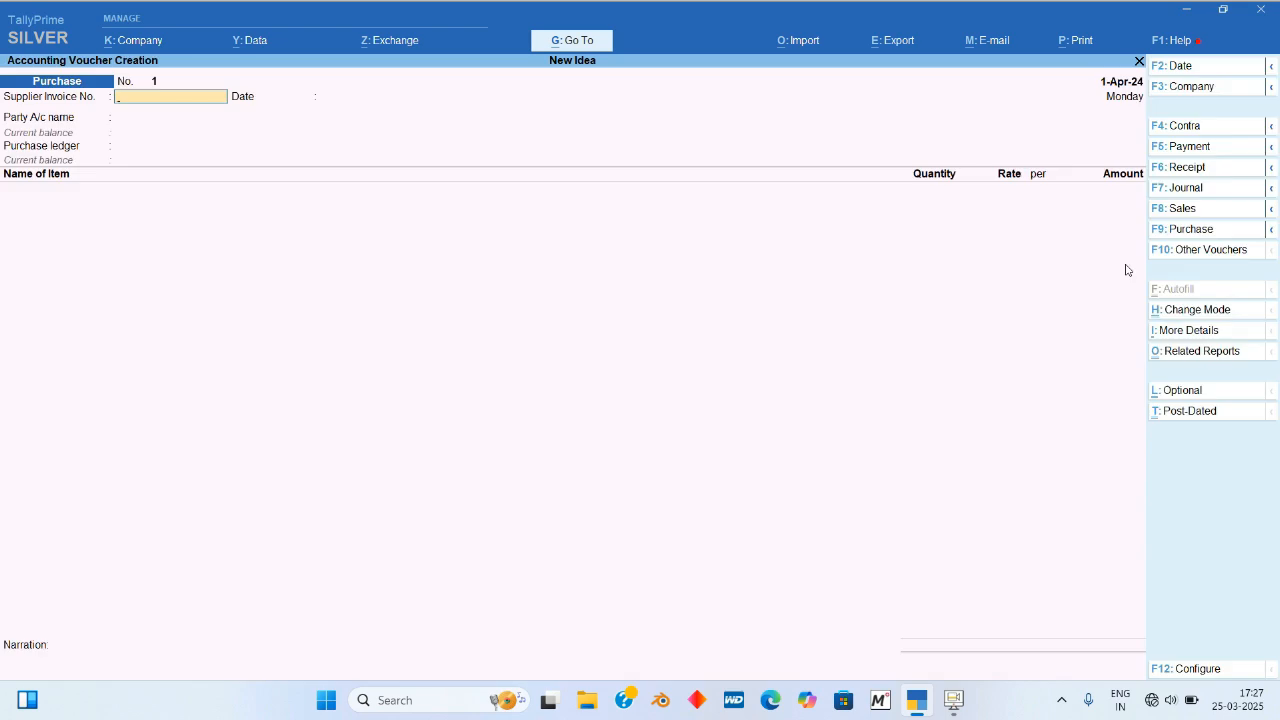
Step: Enter supplier invoice number 1 dated 1-Apr-24, with party A, blank receipt details, and the Purchase ledger
key(Return)
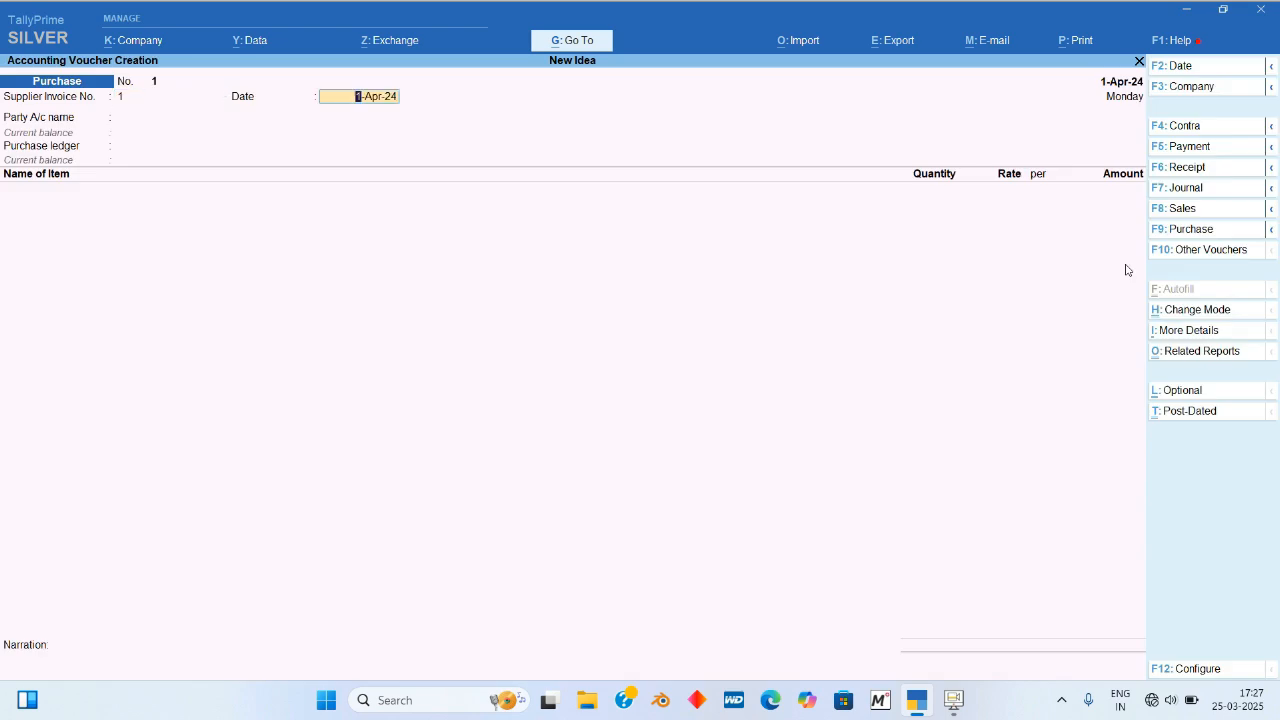
key(Return)
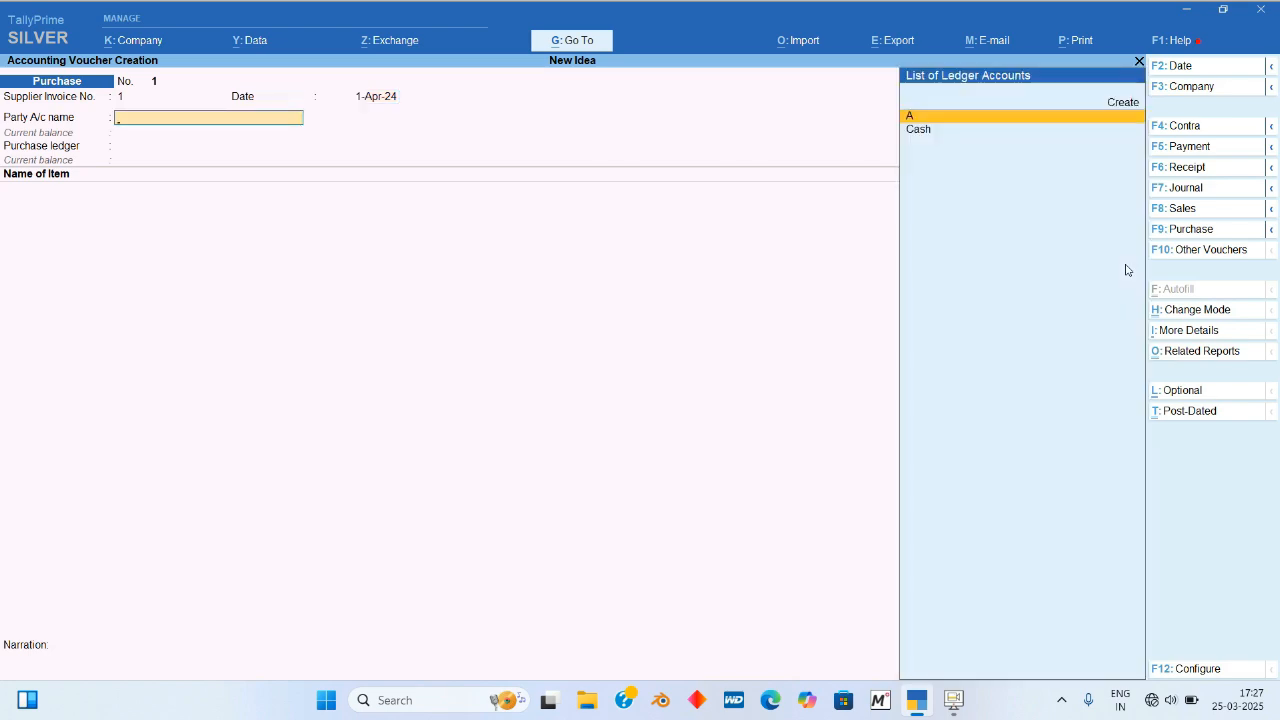
key(Return)
key(Return)
key(Return)
key(Return)
key(Return)
key(Return)
key(Return)
key(Return)
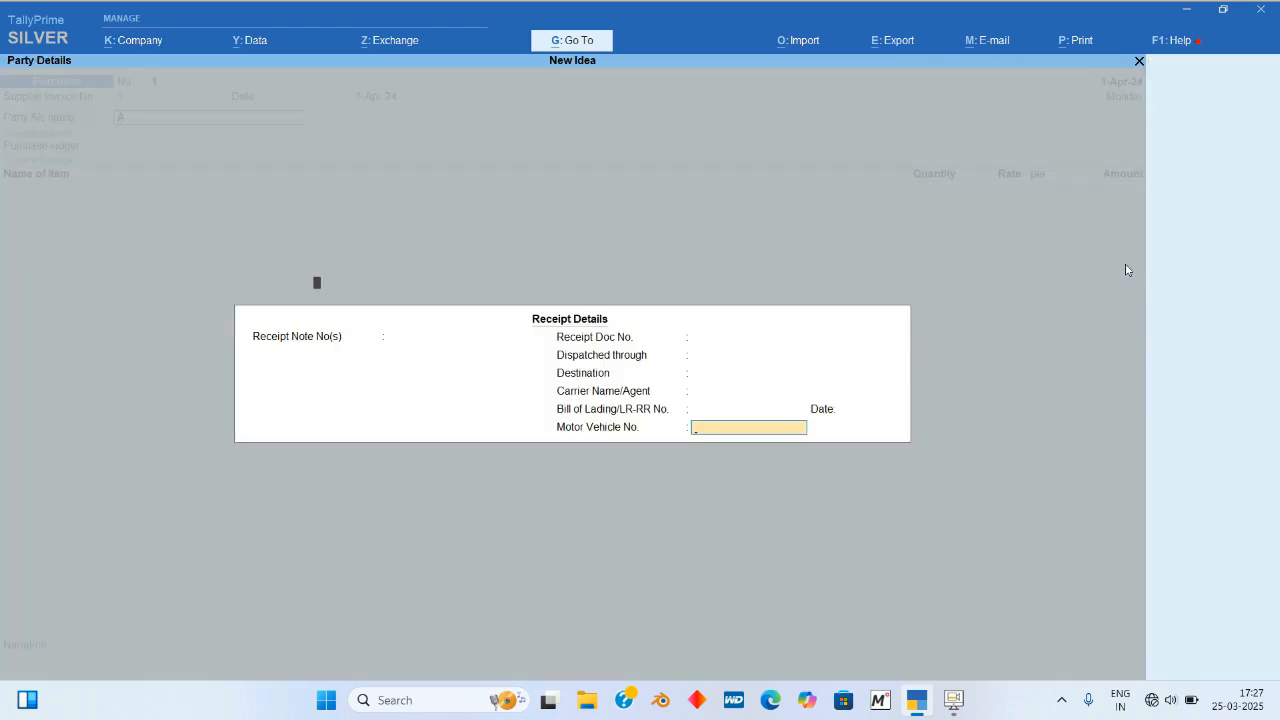
key(Return)
key(ctrl+a)
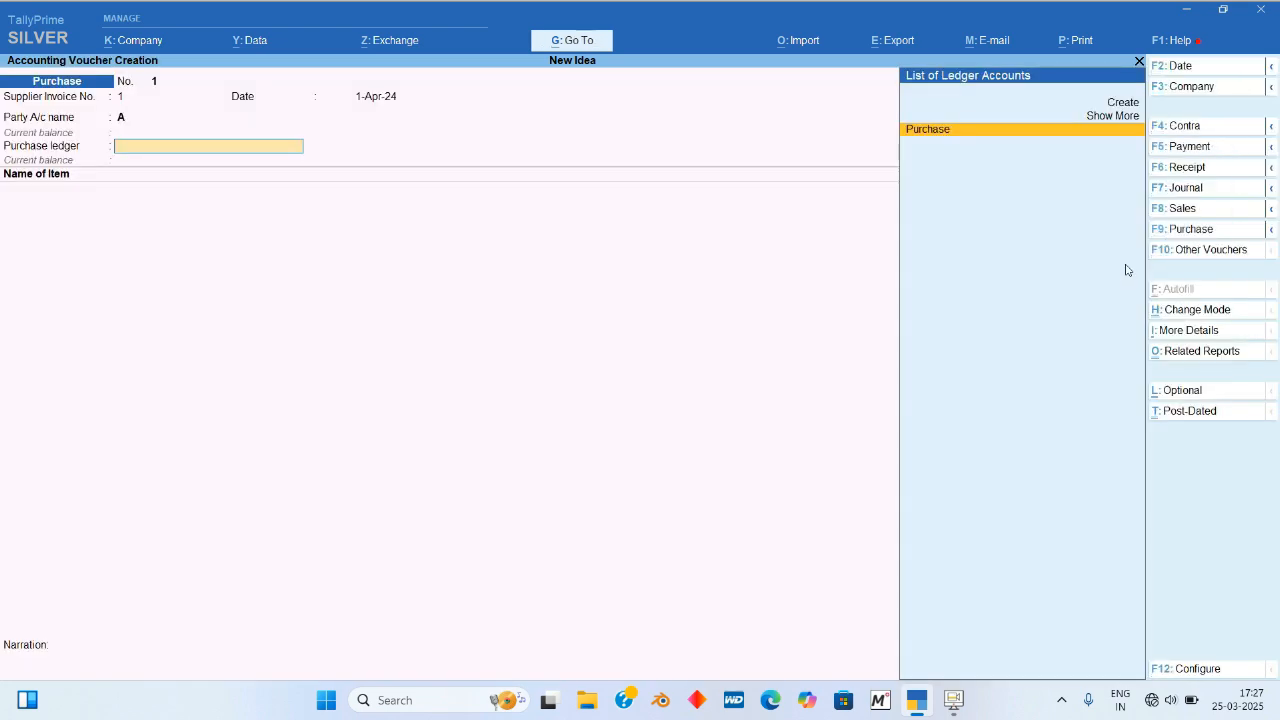
key(Return)
Step: Add the Jeans item to the voucher, allocating 100 pcs at a rate of 100 to the A Goods godown
text(Je)
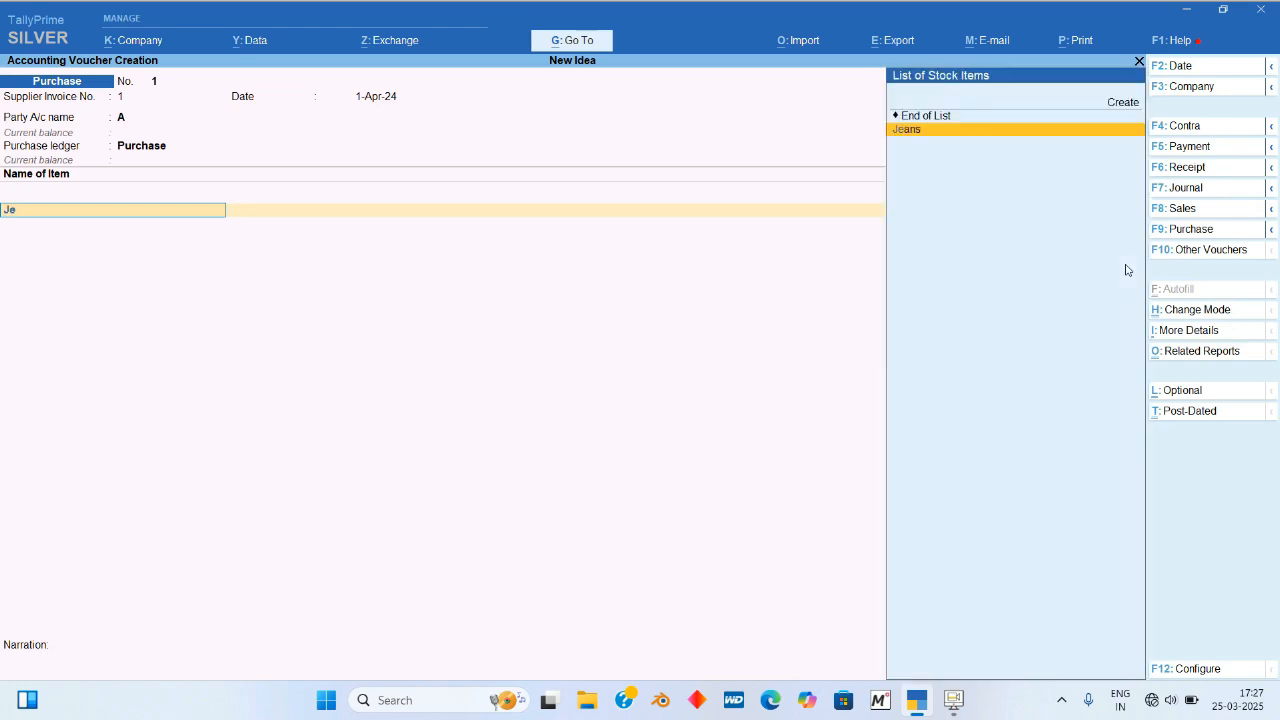
key(Return)
key(Return)
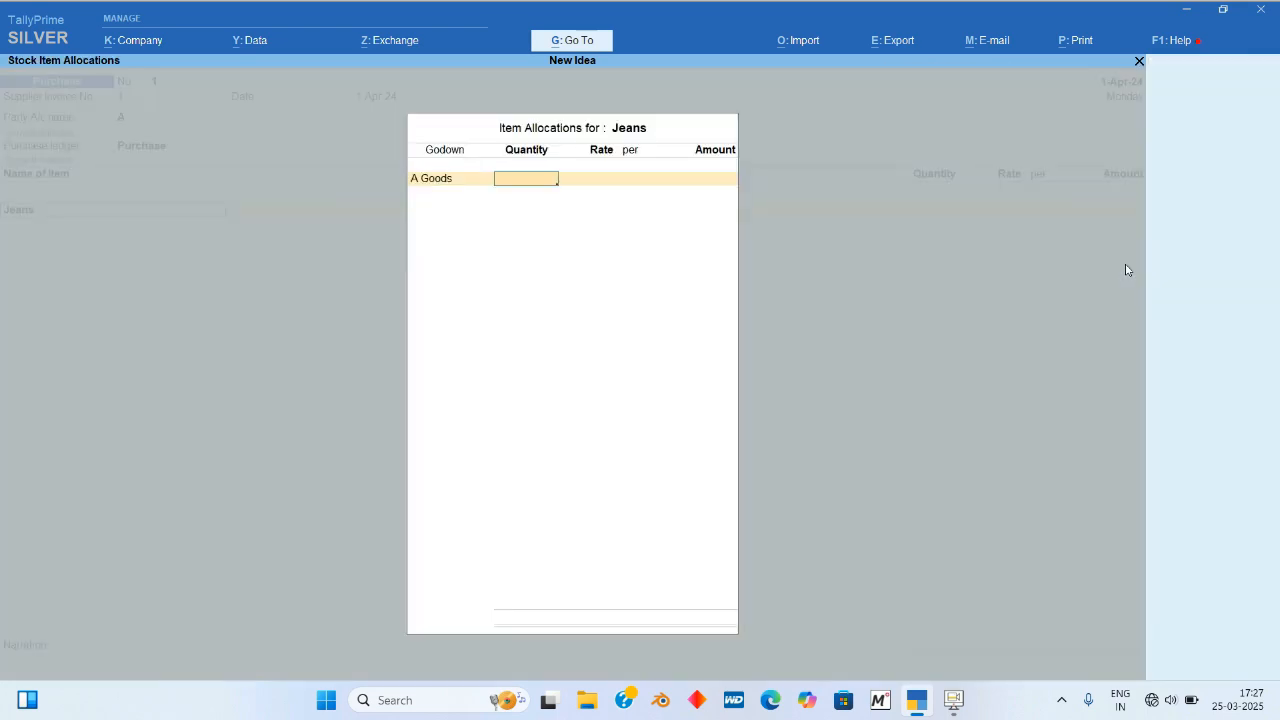
text(00)
key(Return)
text(100)
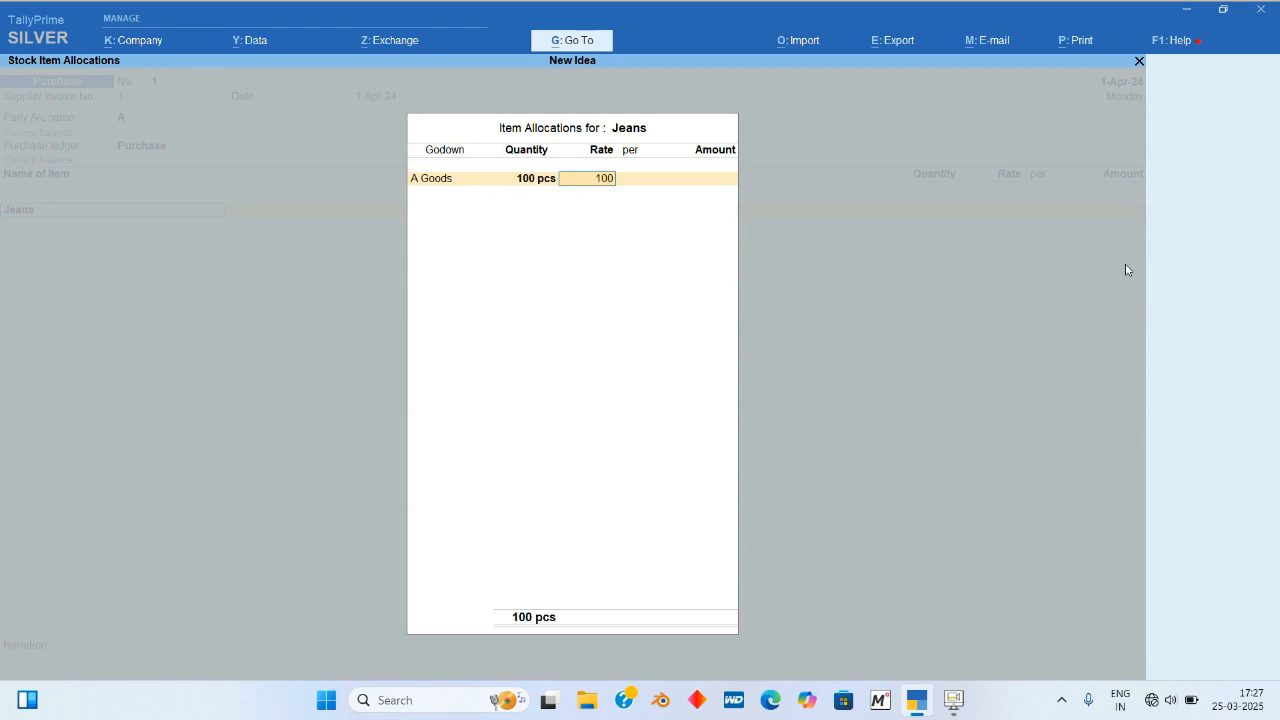
key(Return)
key(Return)
key(Return)
key(Return)
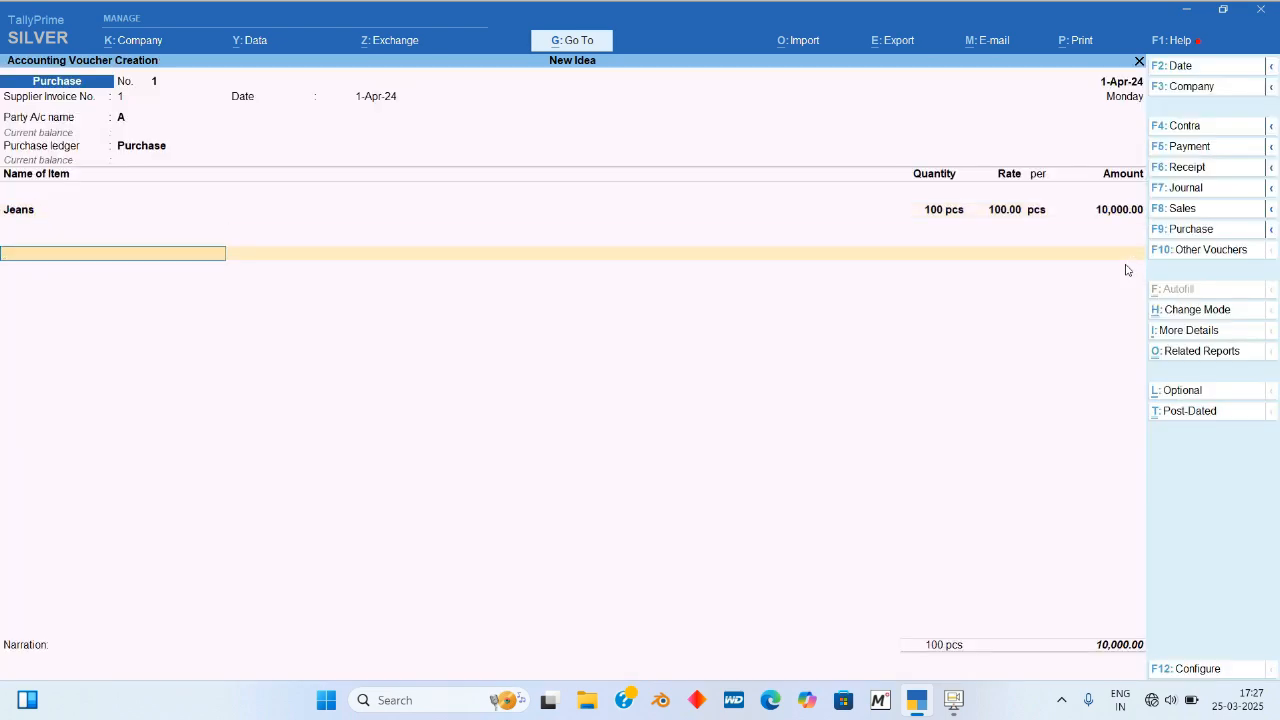
Step: End the item list, leave the narration blank, and save the purchase voucher
key(Return)
key(Return)
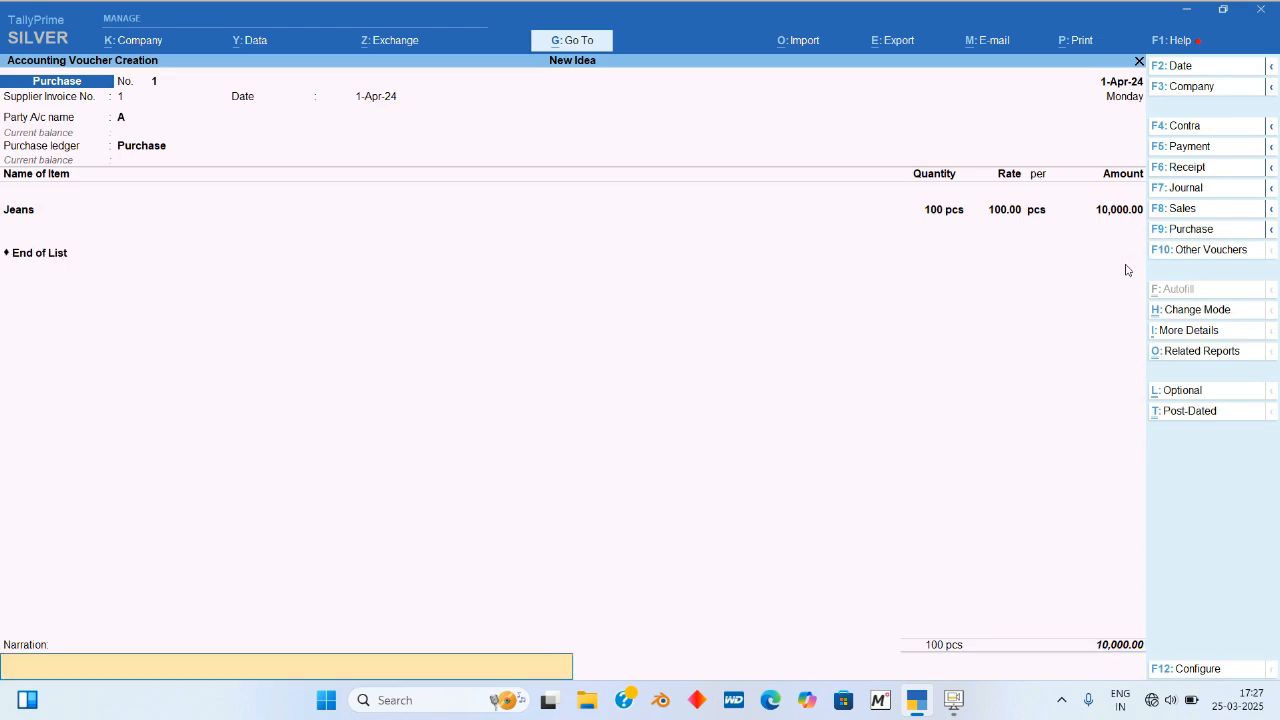
key(Return)
key(Return)
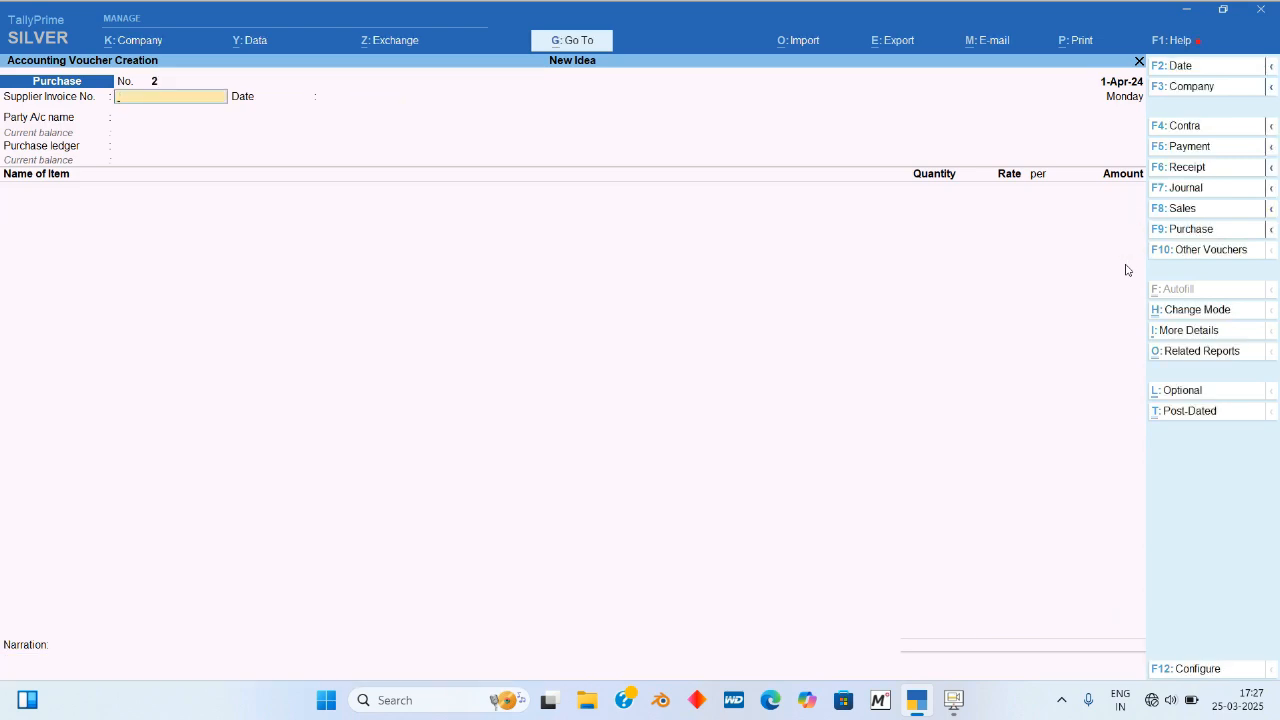
Step: Switch to the A Purchase voucher type and select party A, leaving the supplier invoice number blank
click(1196, 234)
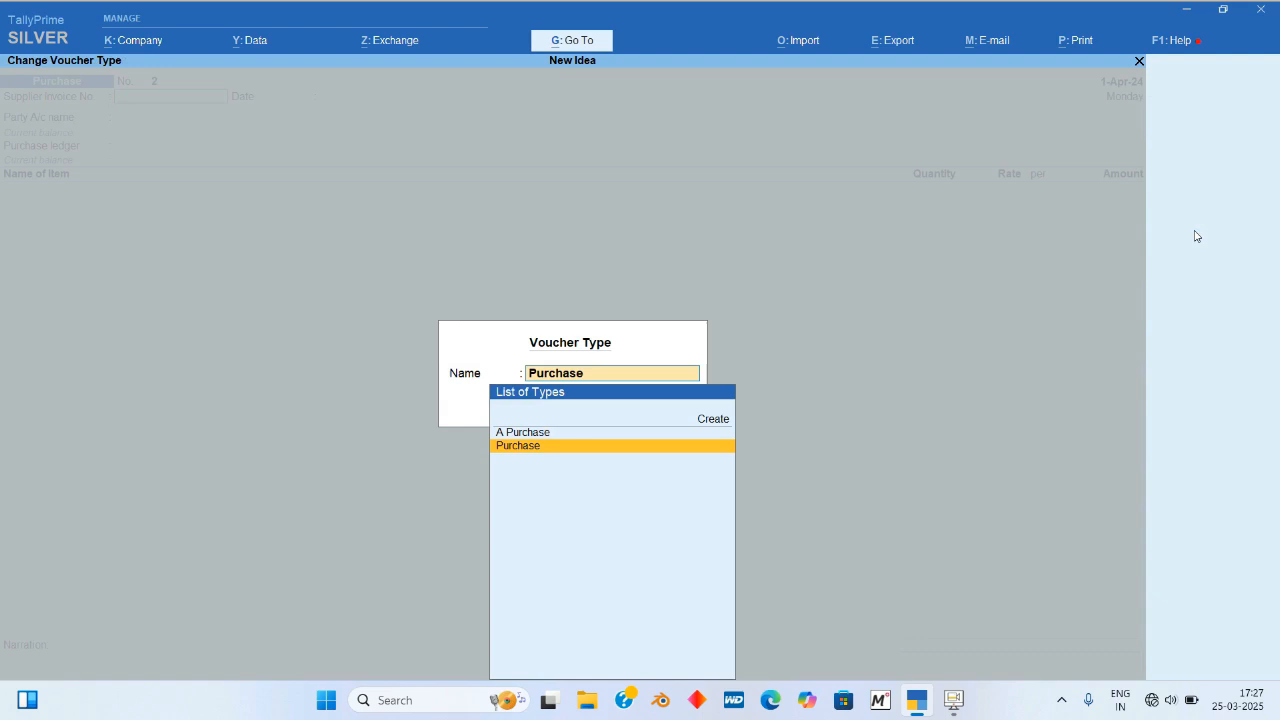
key(Up)
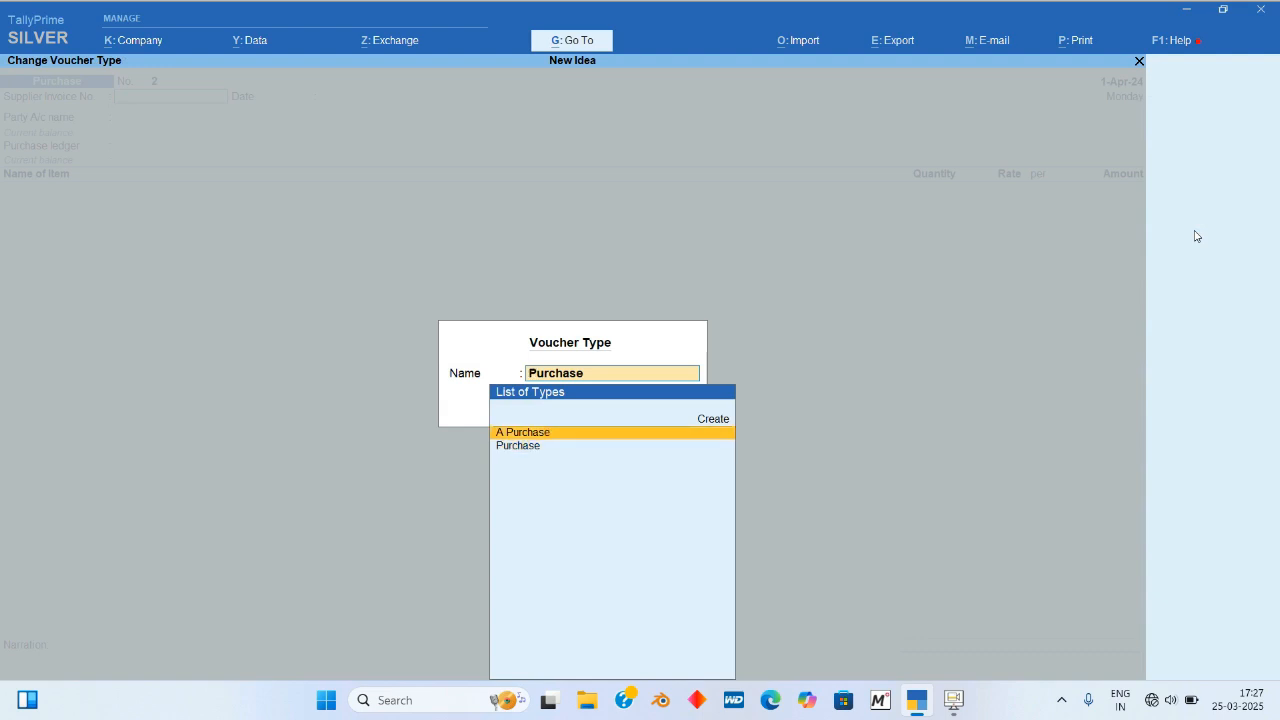
key(Return)
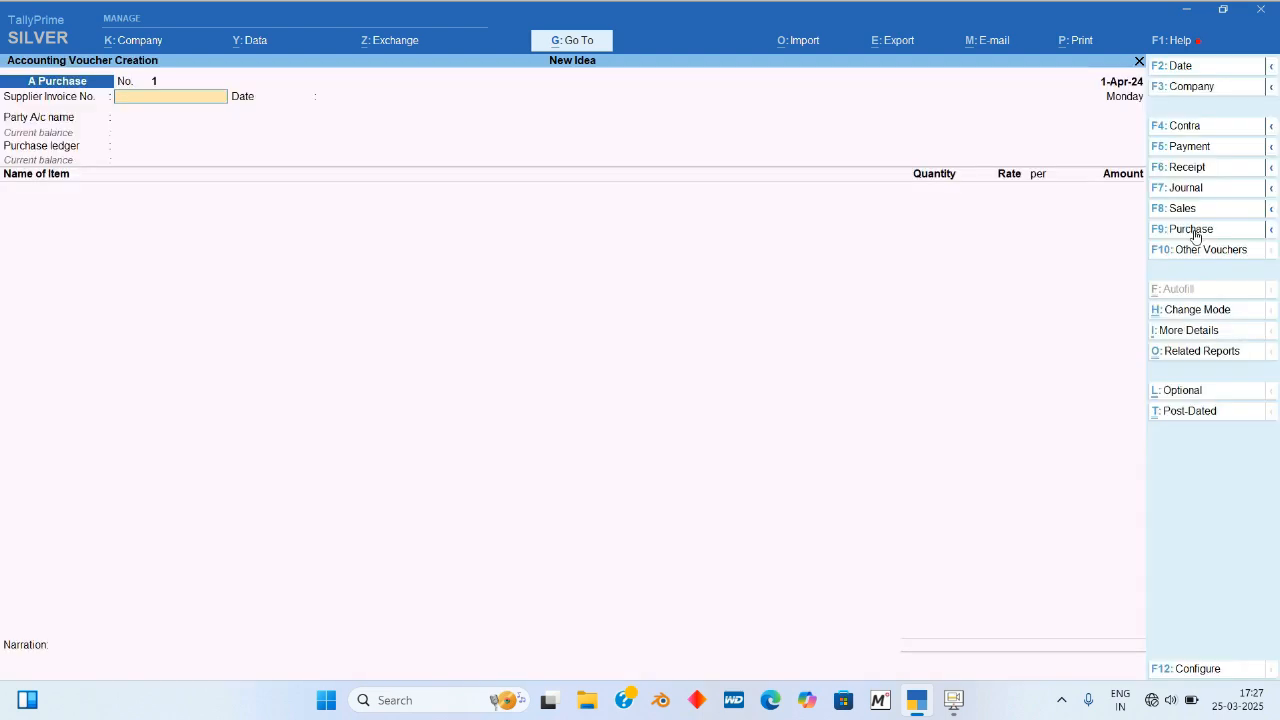
key(Return)
key(Return)
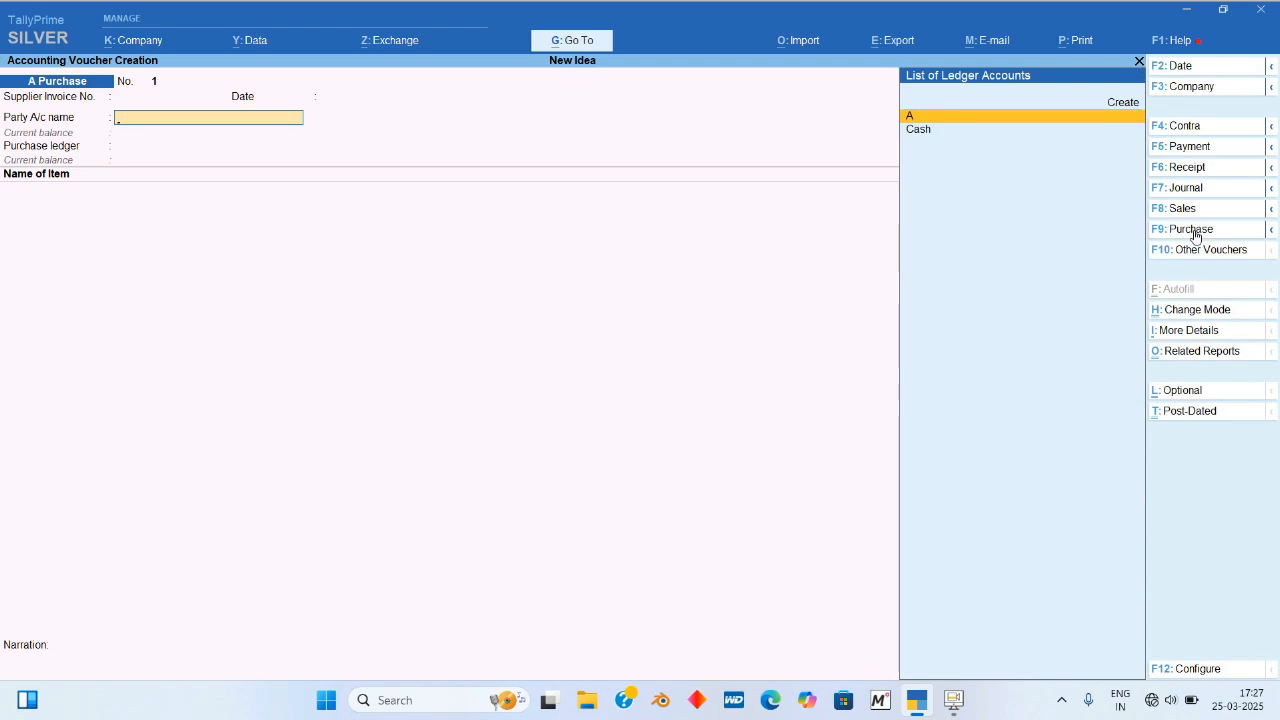
key(space)
text(a)
key(Return)
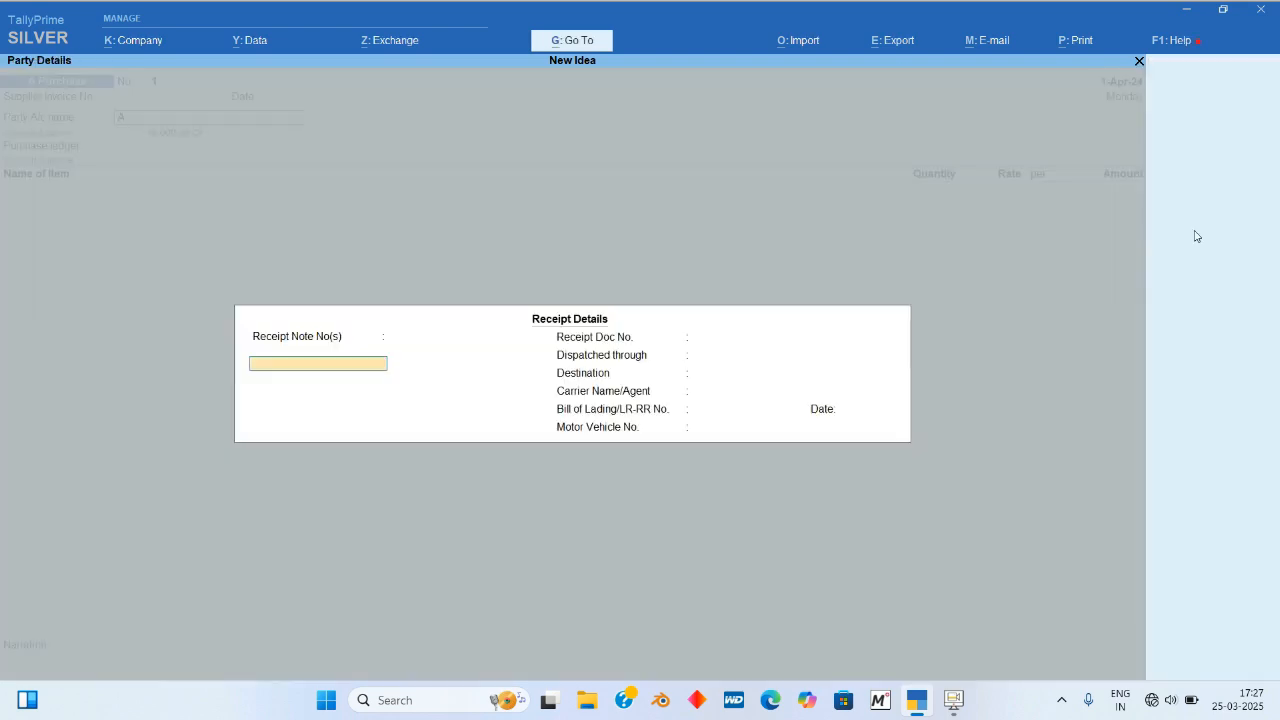
Step: Accept blank receipt details and the default party details, and select the Purchase ledger
key(Return)
key(Return)
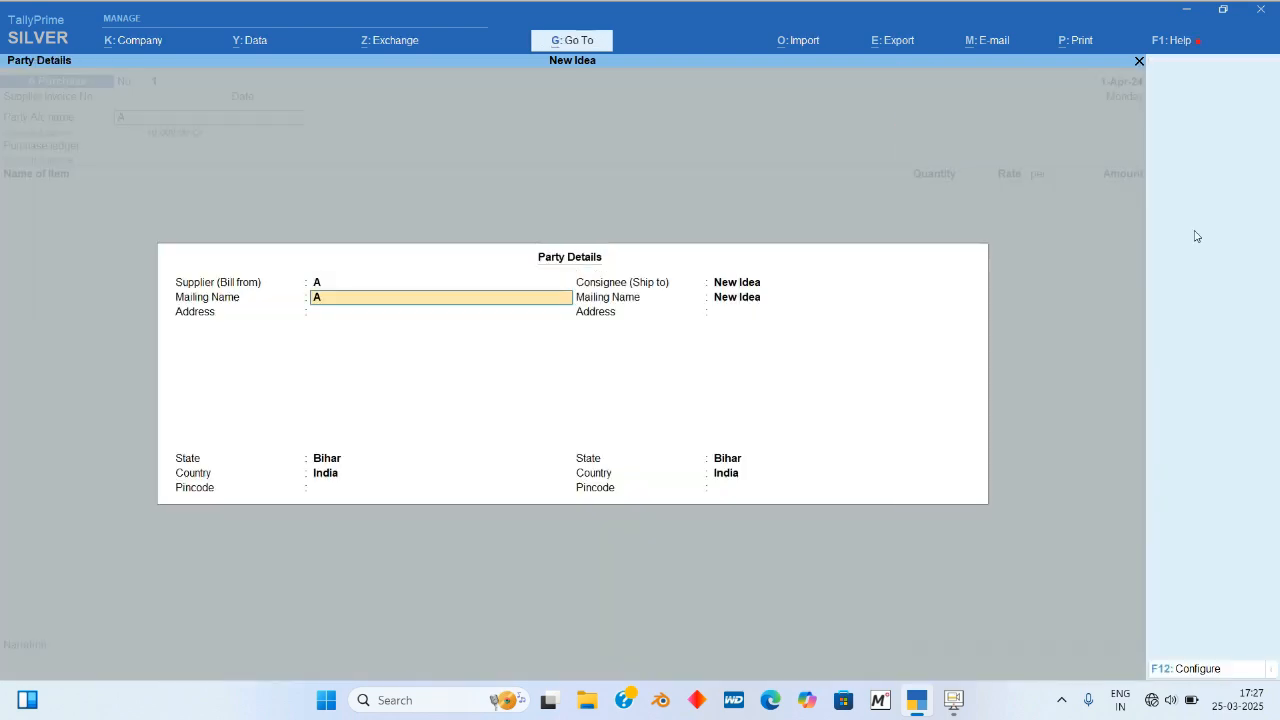
key(Return)
key(Return)
key(Return)
key(Return)
key(Return)
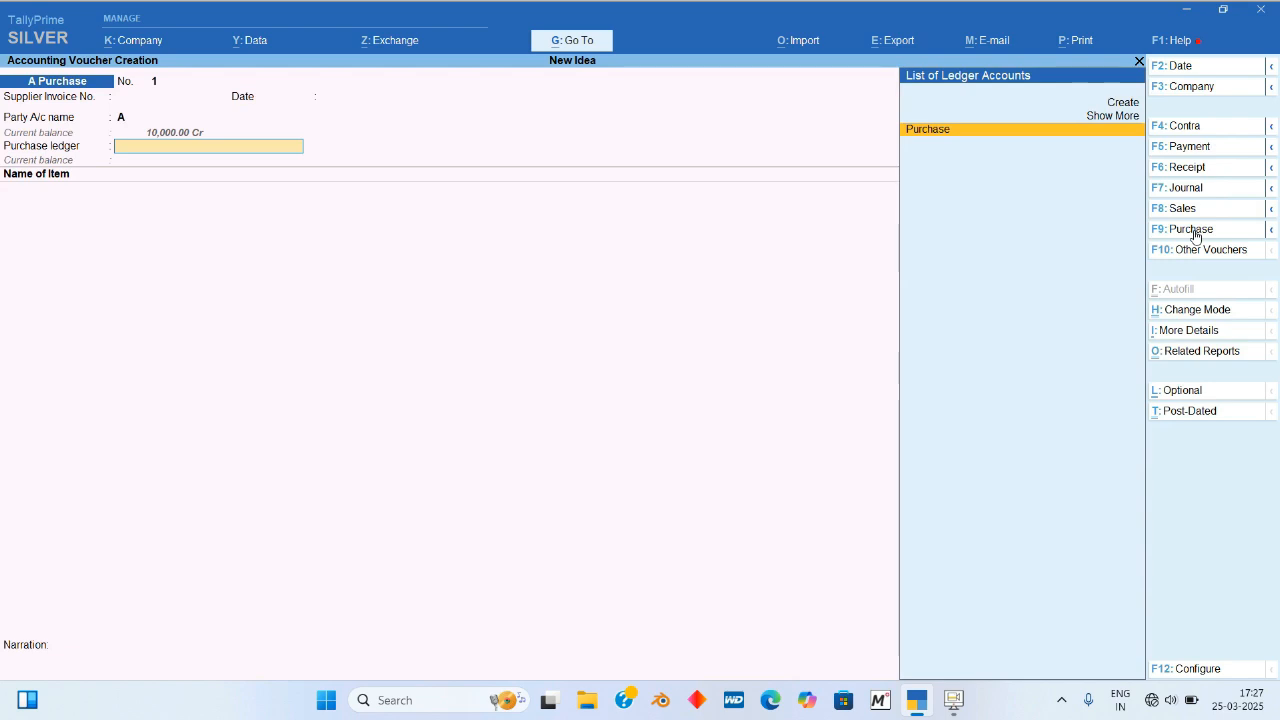
key(Return)
Step: Add the Jeans item with 100 pcs at a rate of 100 in the A Goods godown, and save the A Purchase voucher
text(Jea)
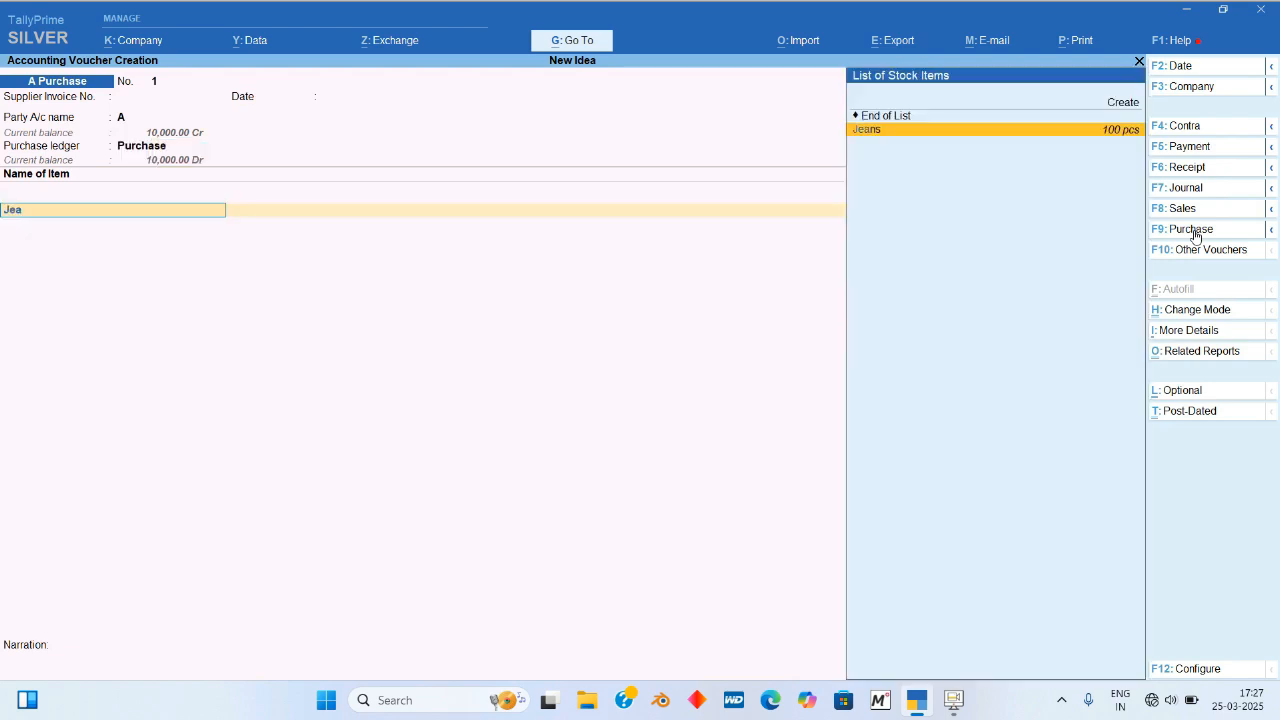
key(Return)
key(Return)
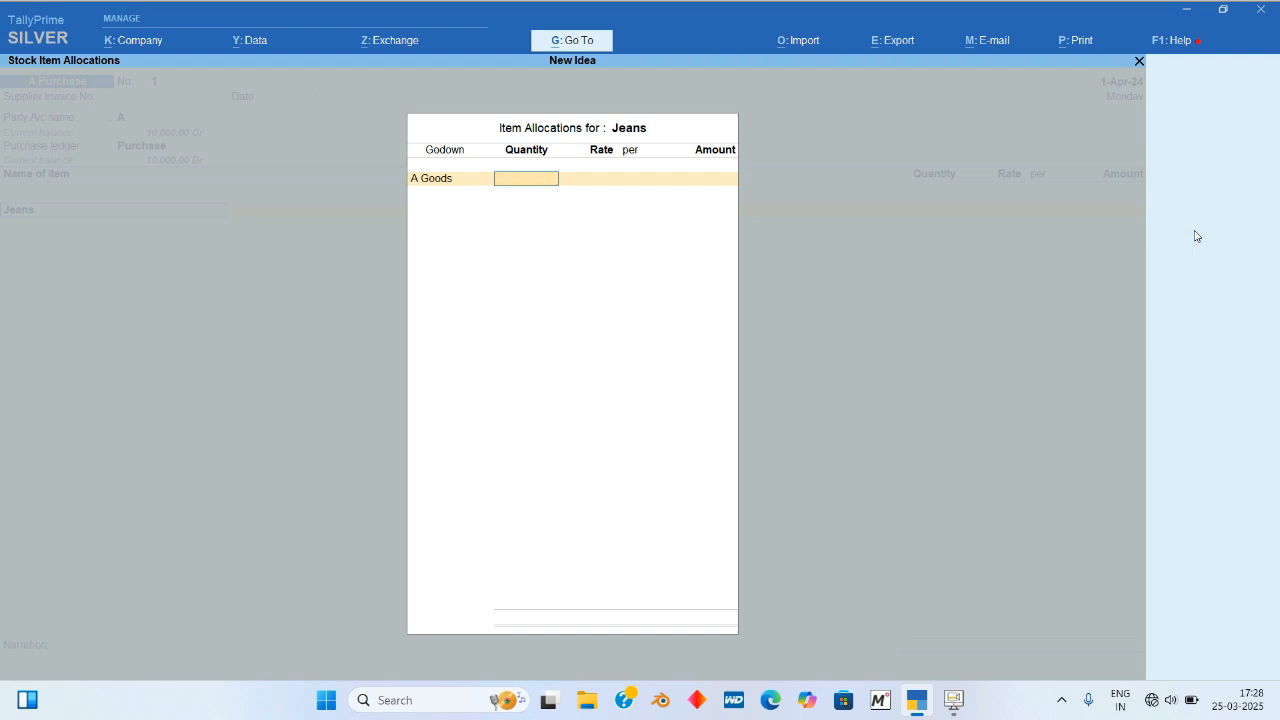
text(00)
key(Return)
key(Return)
key(Return)
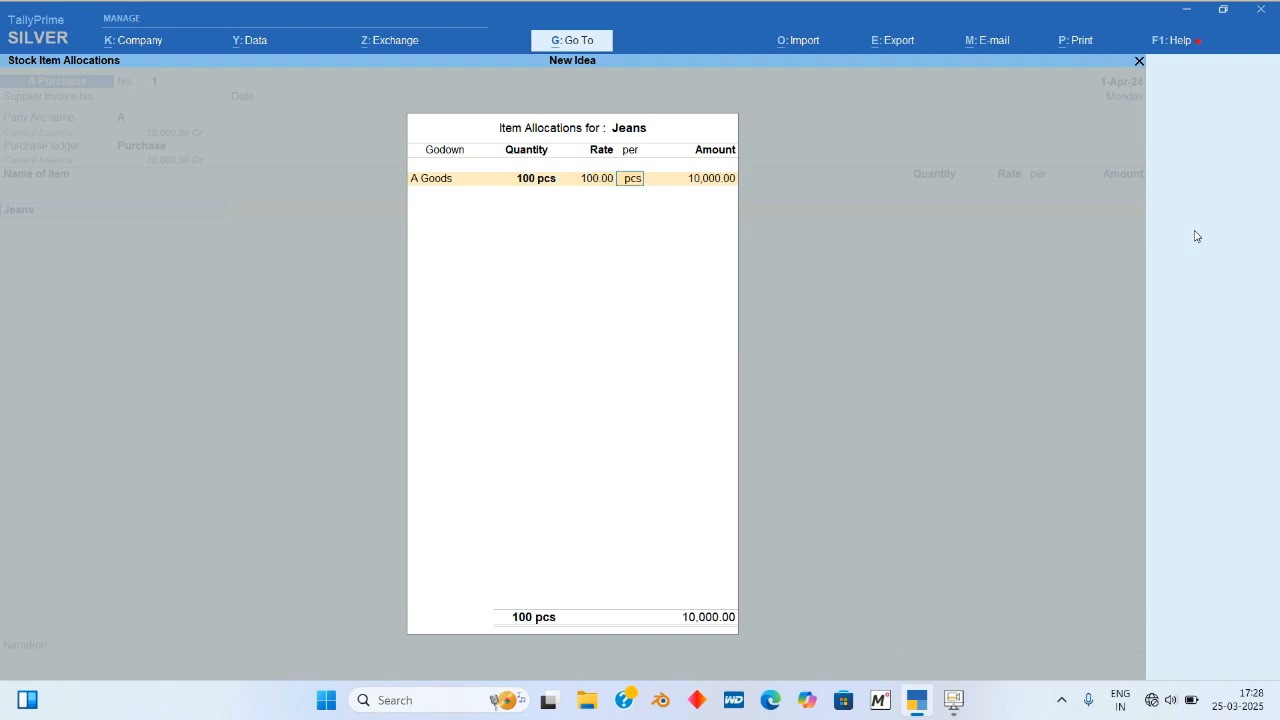
key(ctrl+a)
key(ctrl+a)
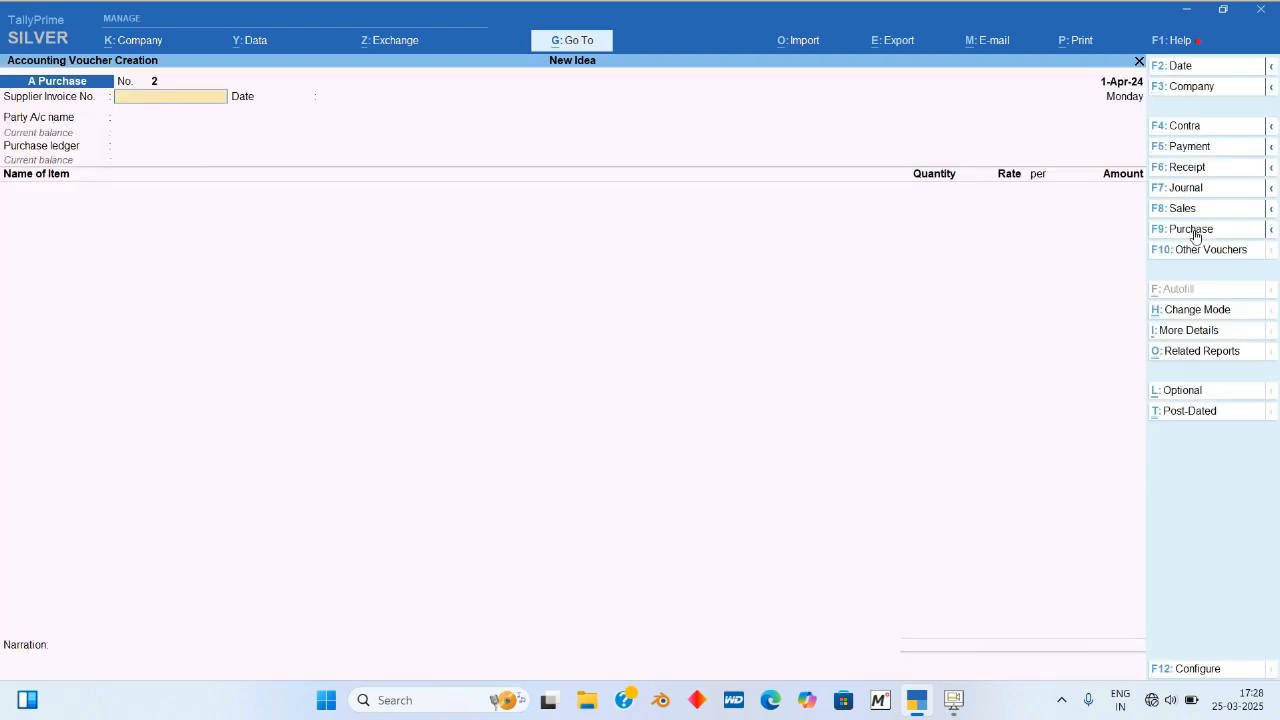
Step: Leave voucher entry and open the A Purchase voucher for alteration from the register of all purchase vouchers
key(Escape)
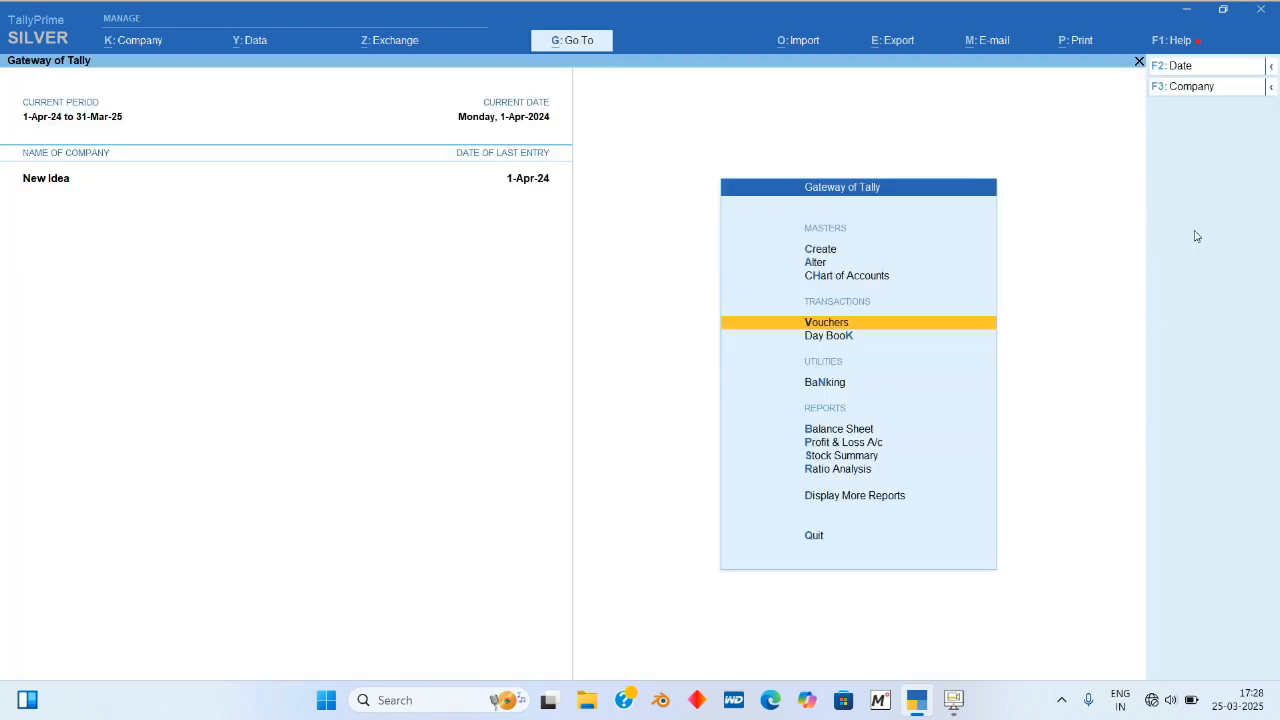
key(d)
key(a)
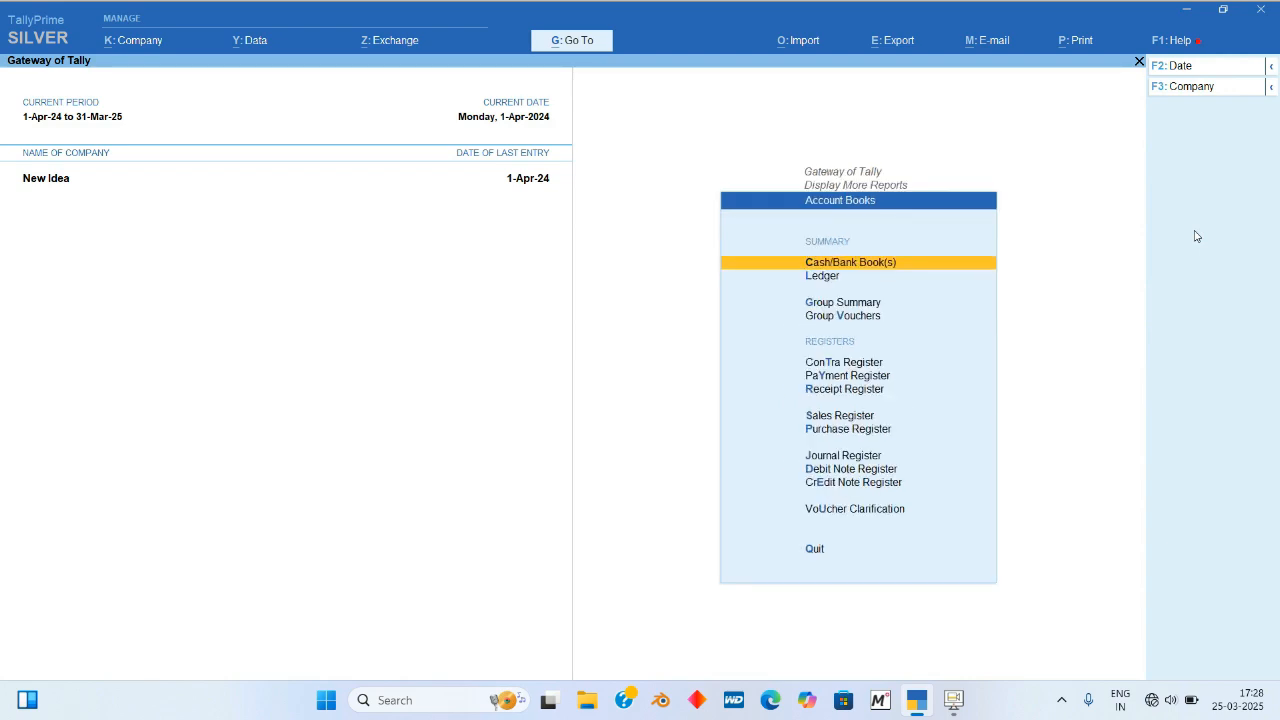
key(u)
key(Return)
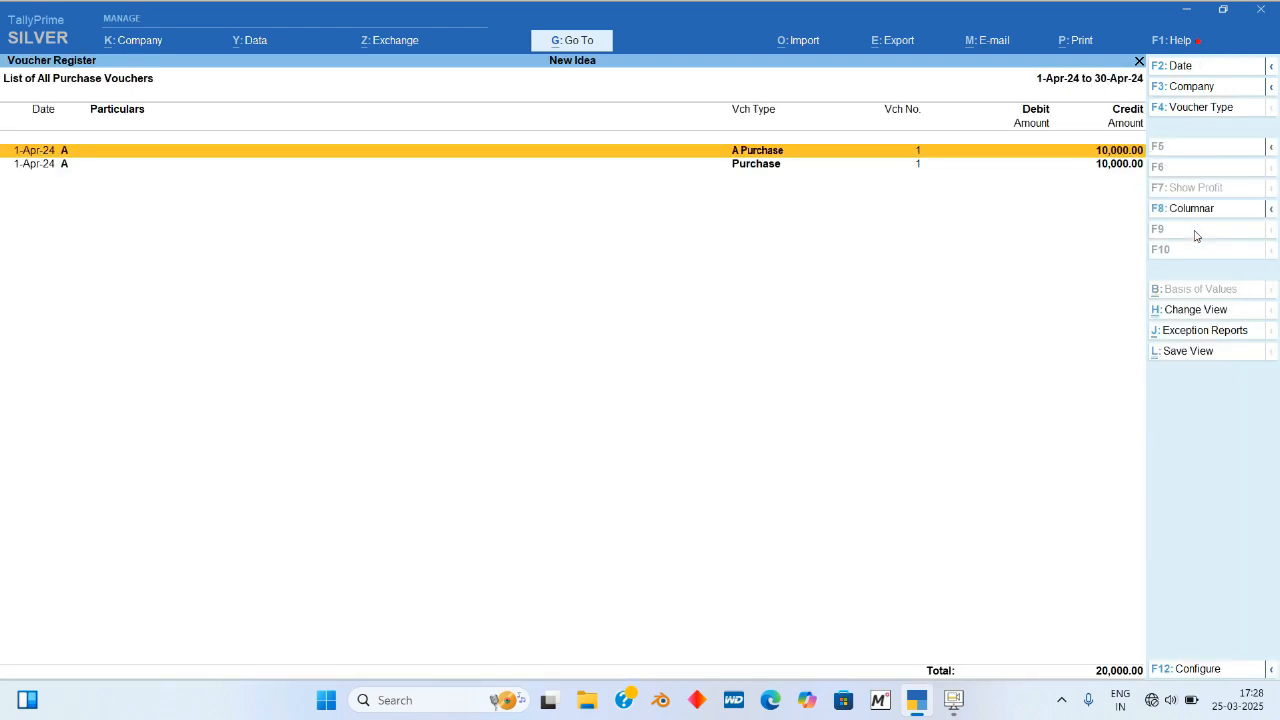
key(Return)
Step: Keep the voucher's party, receipt details and Purchase ledger as entered, and advance to the Jeans item line
key(Return)
key(Return)
key(Return)
key(Return)
key(Return)
key(Return)
key(Return)
key(Return)
key(Return)
key(Return)
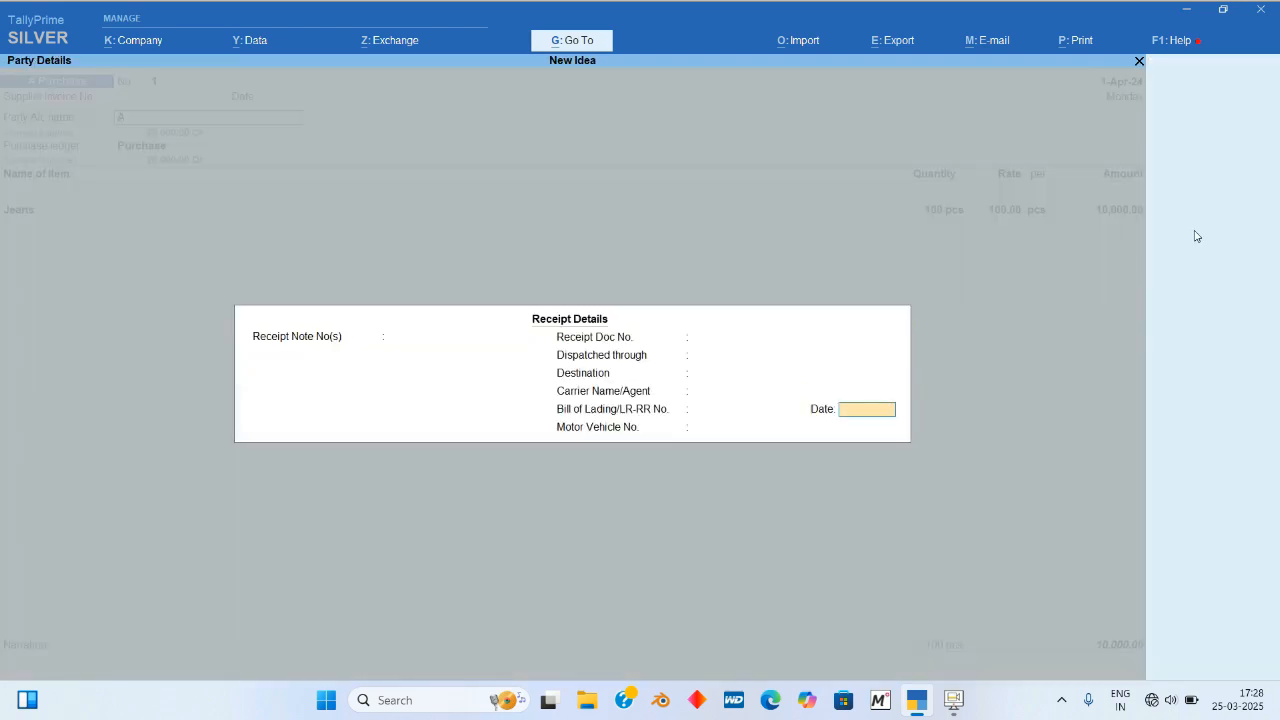
key(Return)
key(Return)
key(Return)
key(Return)
key(Return)
key(Return)
key(Return)
key(Return)
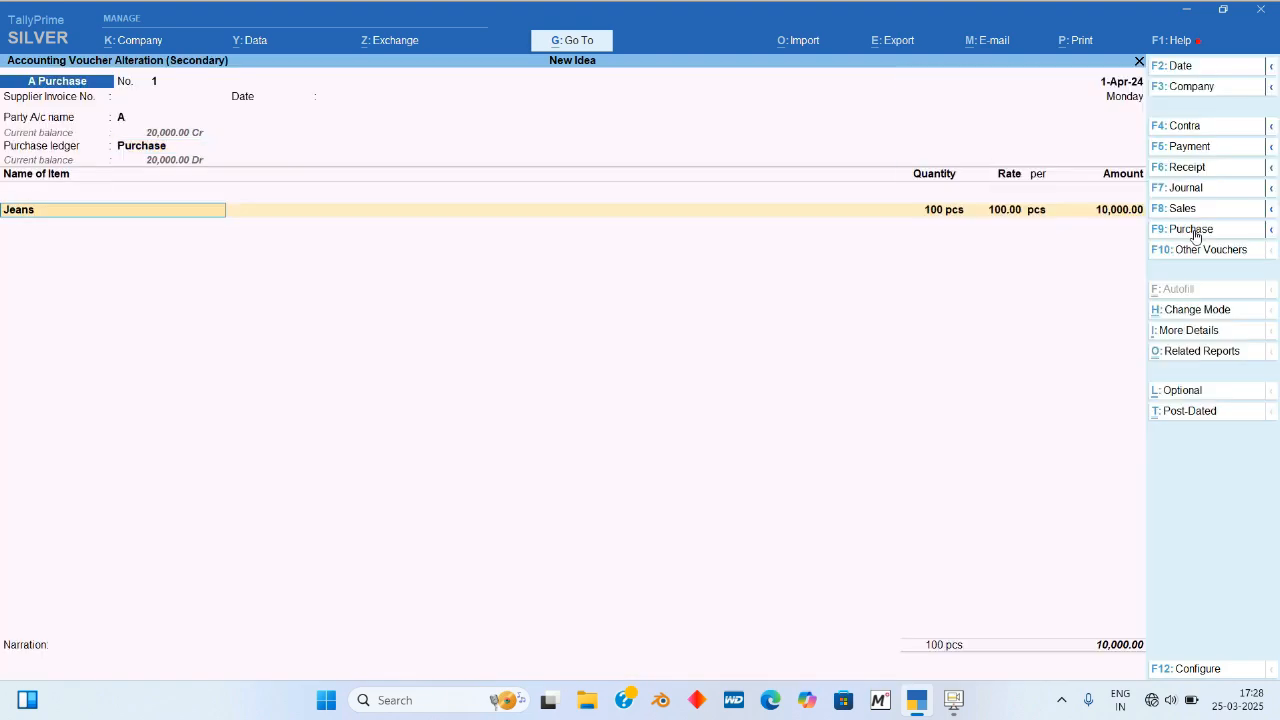
Step: Change the godown in the Jeans allocation to Main Location and save the altered A Purchase voucher
key(Return)
key(Escape)
key(Return)
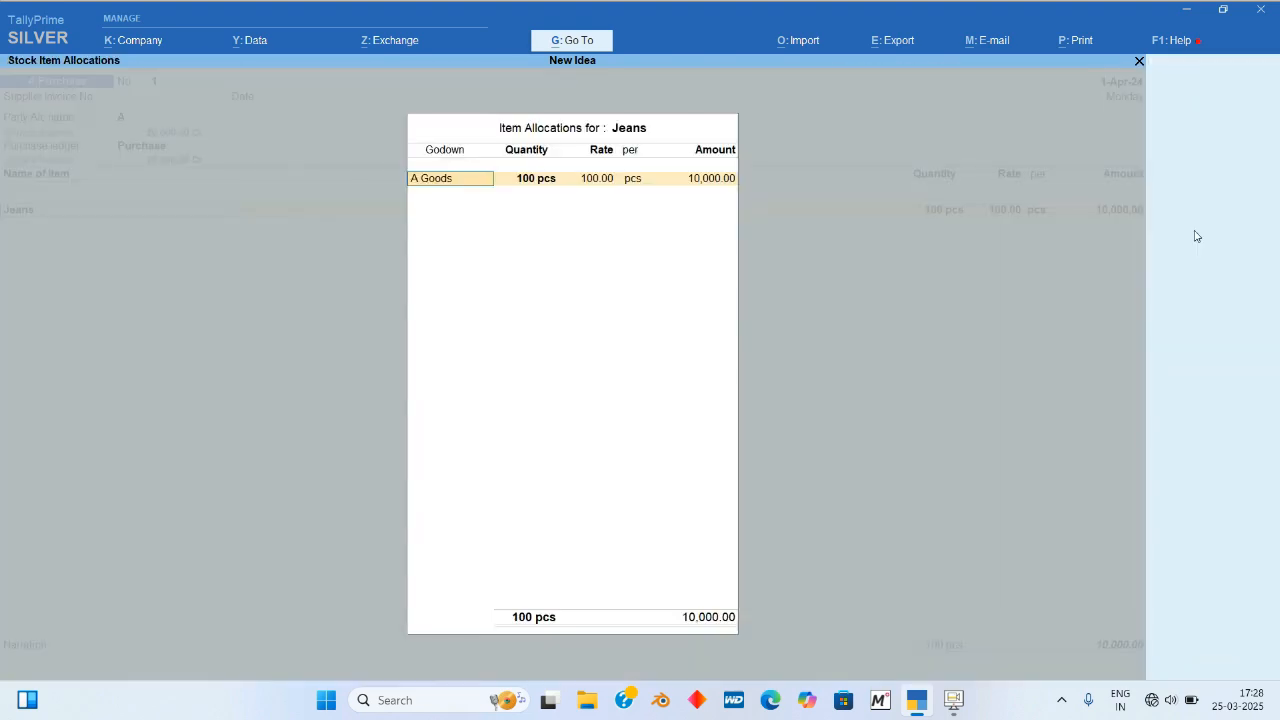
key(Down)
key(BackSpace)
key(BackSpace)
key(BackSpace)
key(BackSpace)
key(BackSpace)
key(Down)
key(Return)
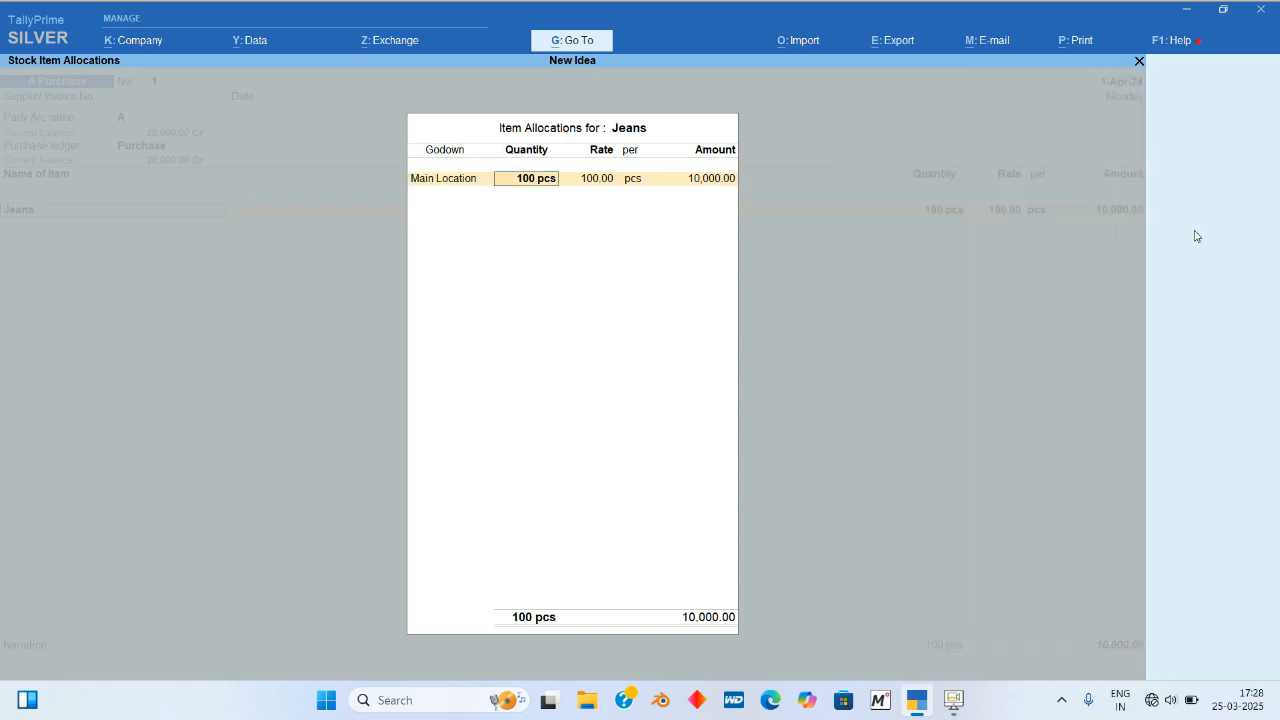
key(ctrl+a)
key(ctrl+a)
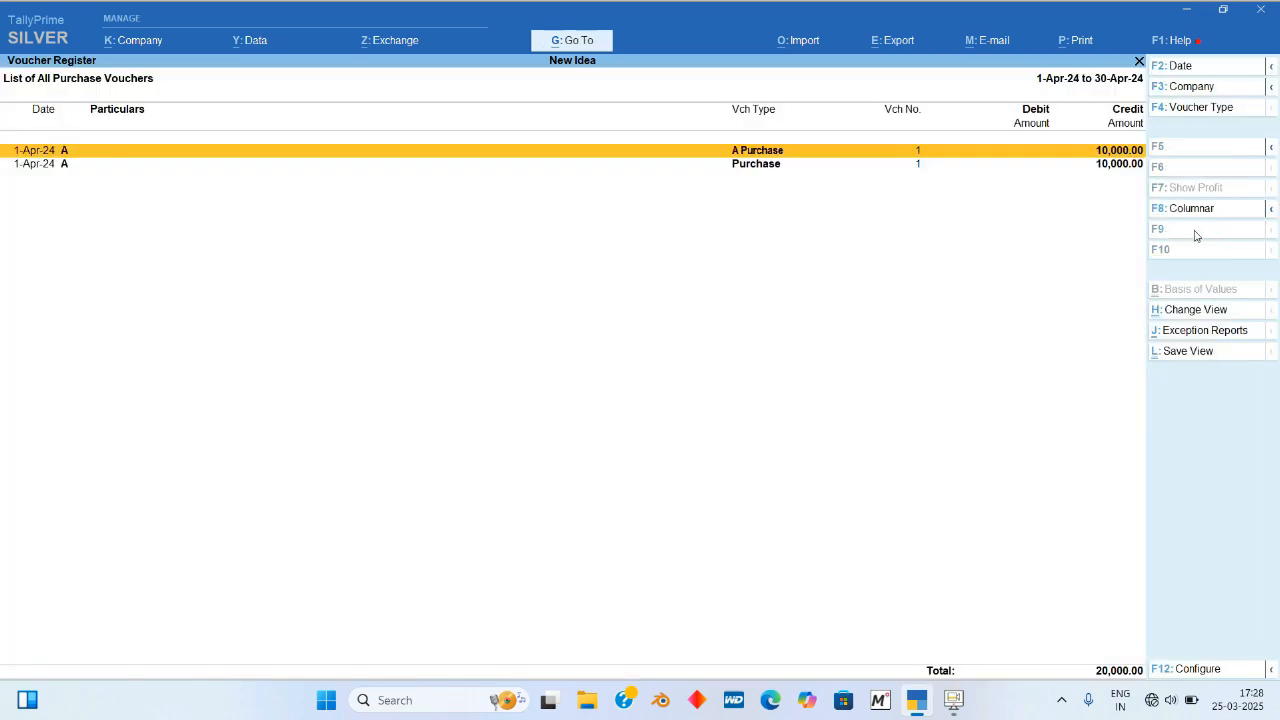
Step: Close the purchase register and check the Jeans closing balance in the Stock Summary
key(Escape)
key(Escape)
key(Escape)
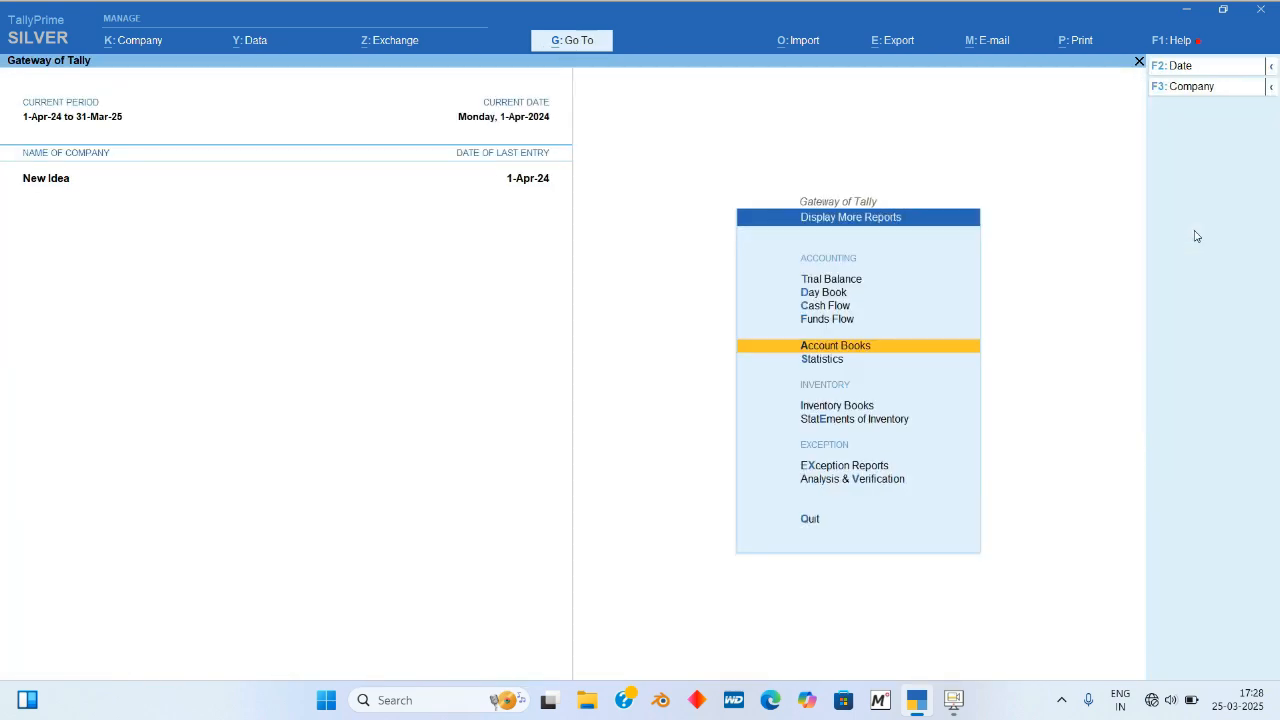
key(Escape)
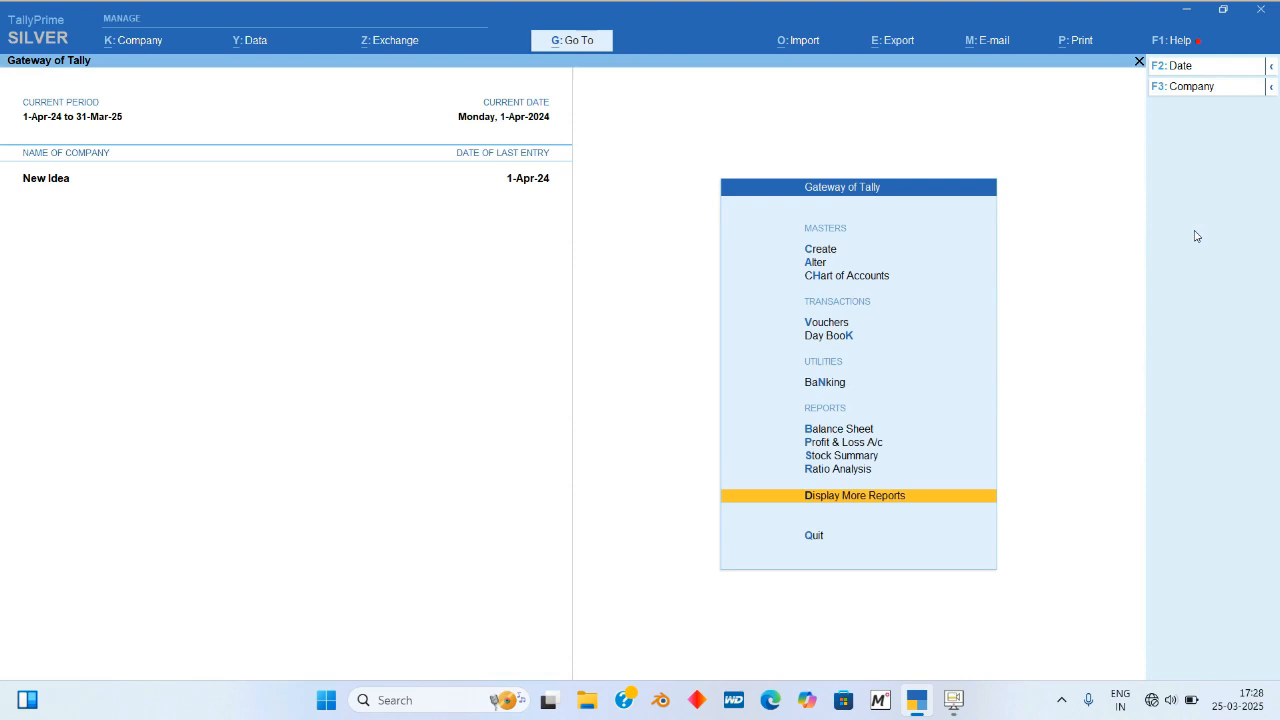
key(s)
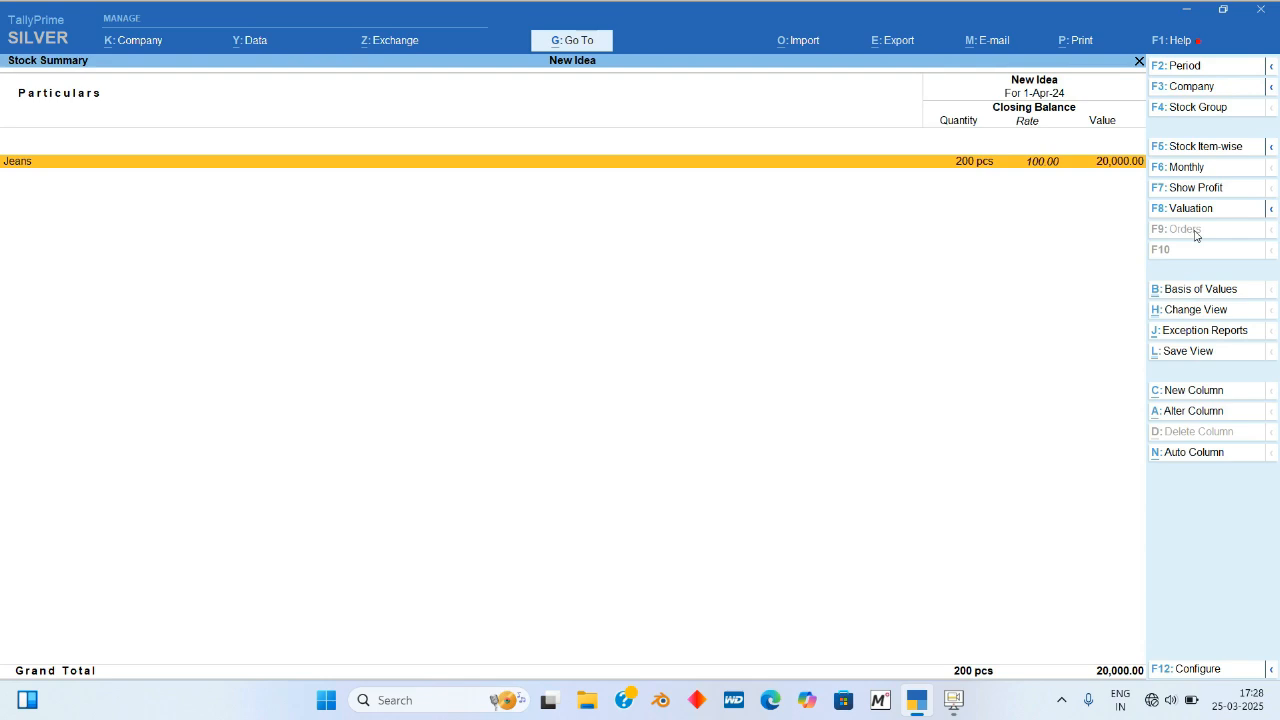
key(Escape)
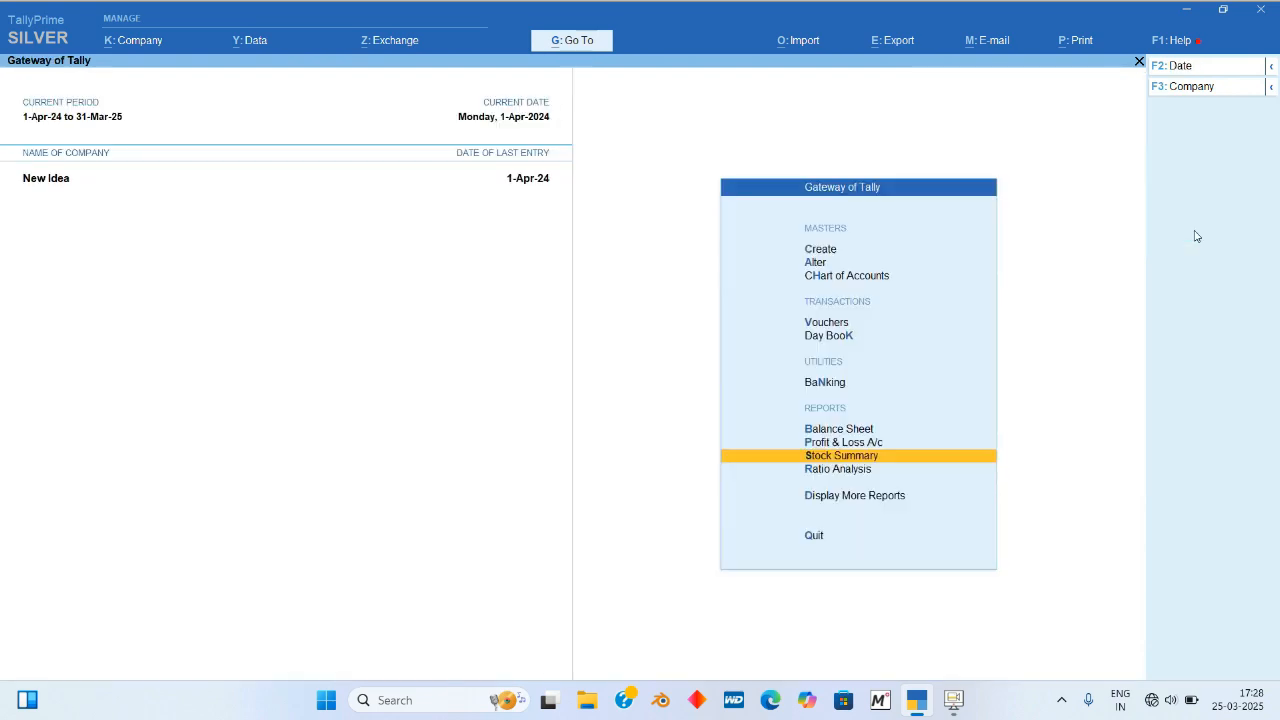
Step: Drill down from the Balance Sheet through Sundry Creditors to party A's April ledger vouchers
key(Up)
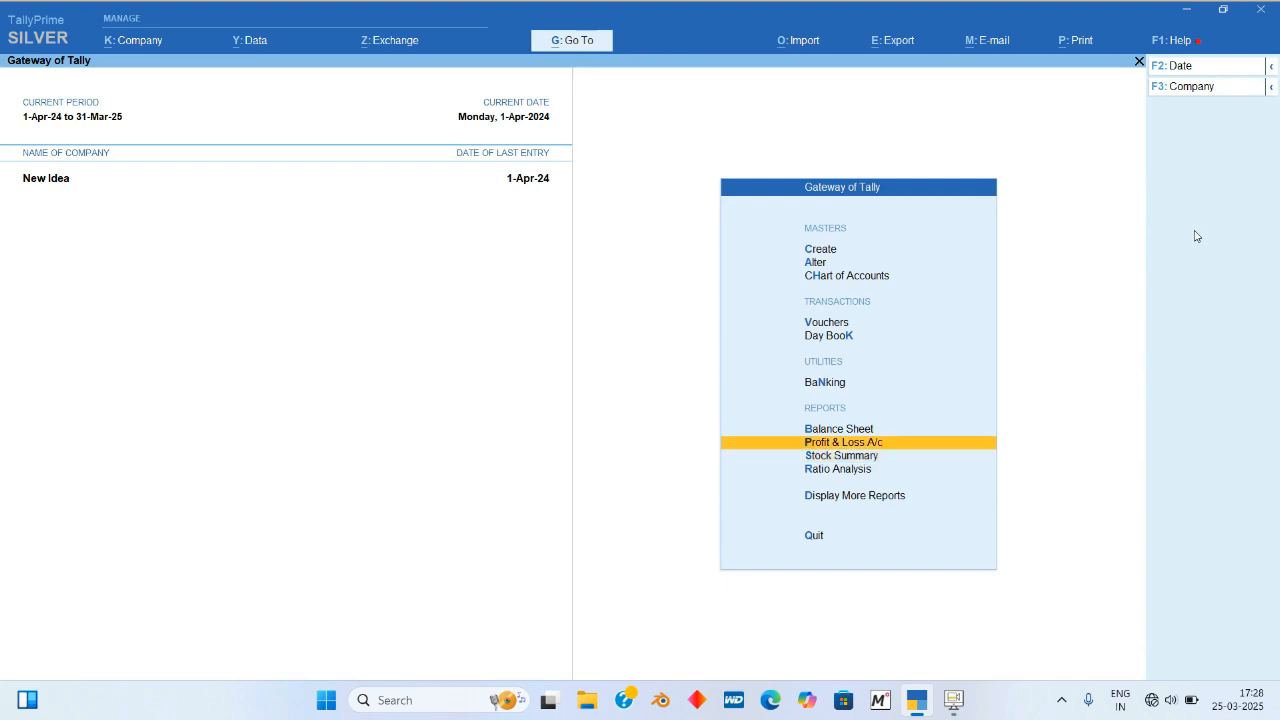
key(Up)
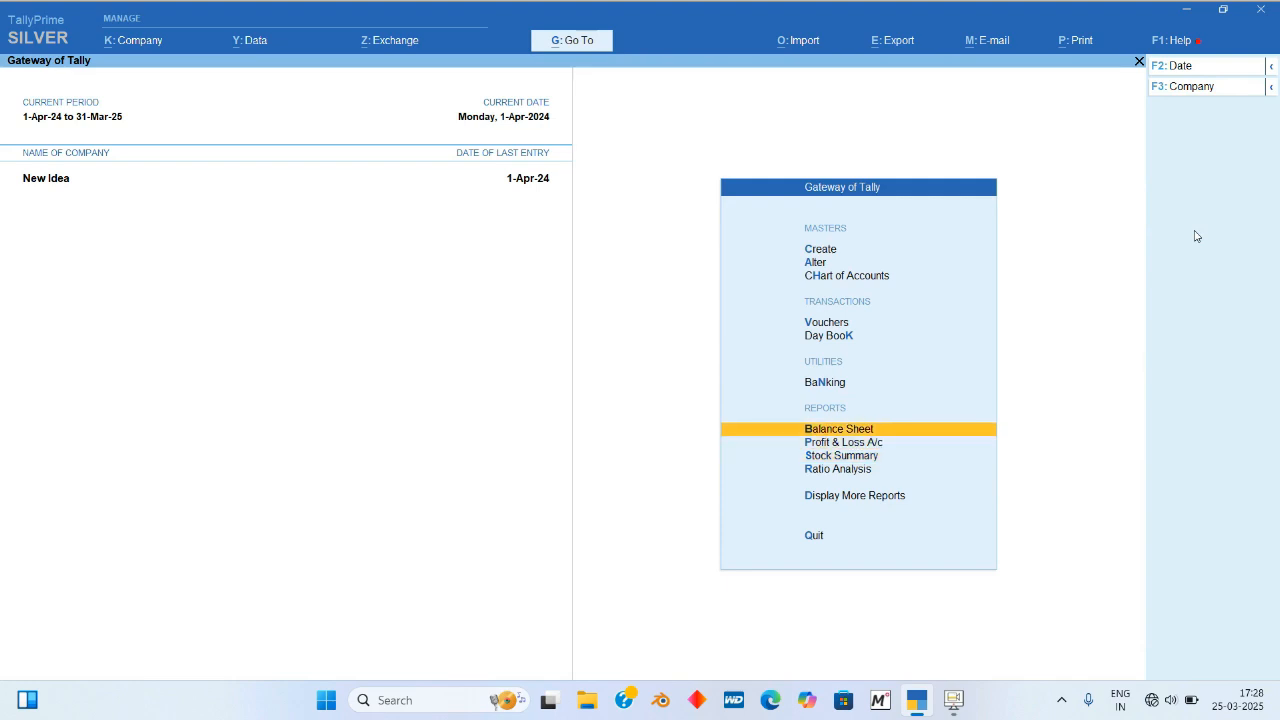
key(Return)
key(Down)
key(Return)
key(Return)
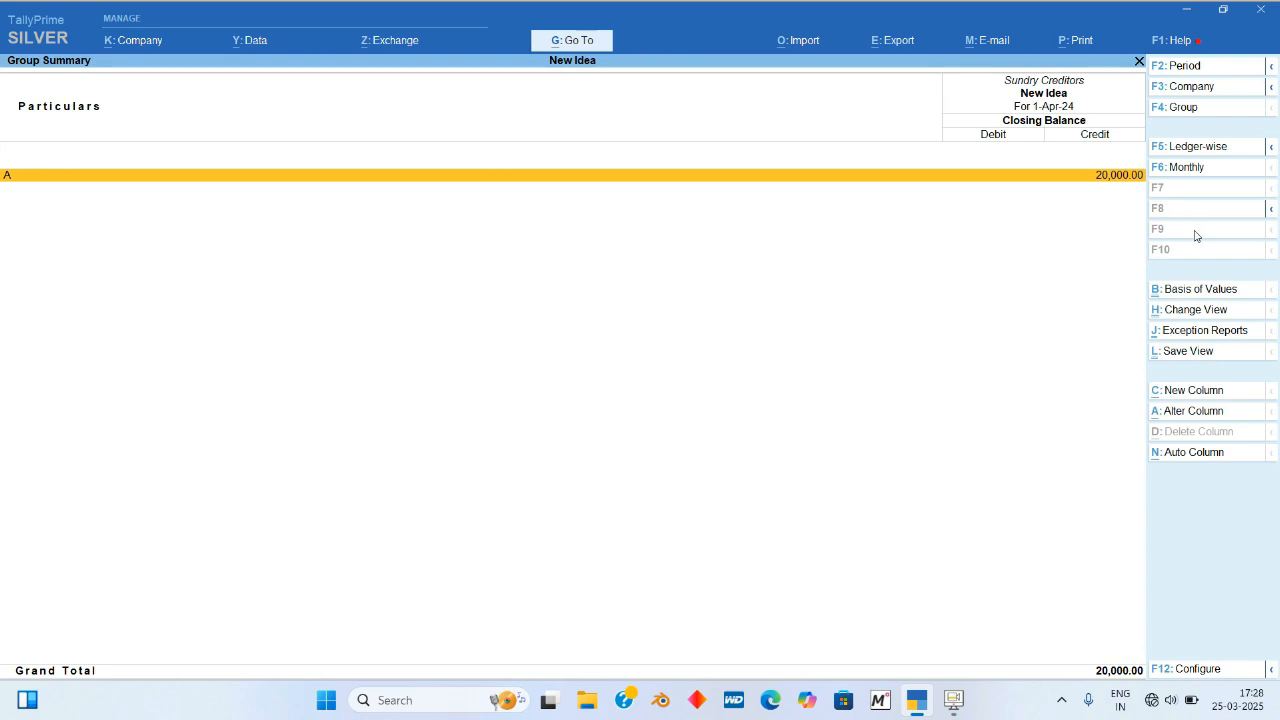
key(Return)
key(Escape)
key(Return)
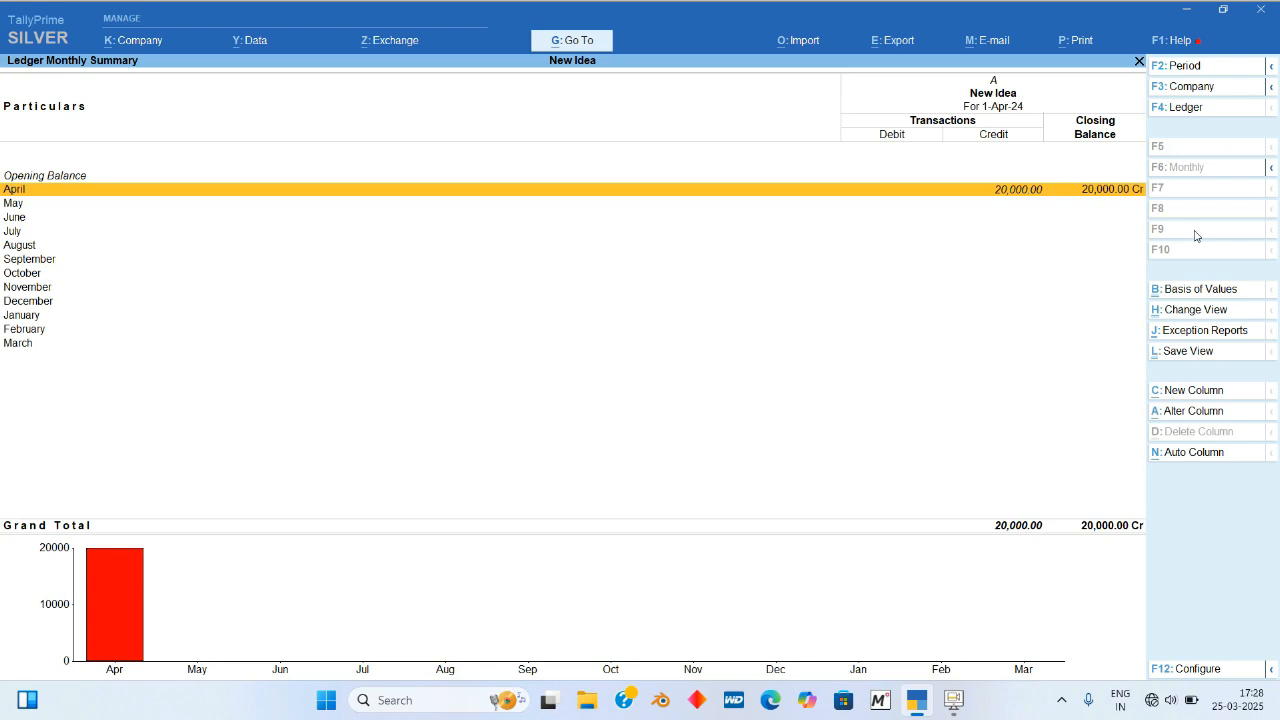
key(Return)
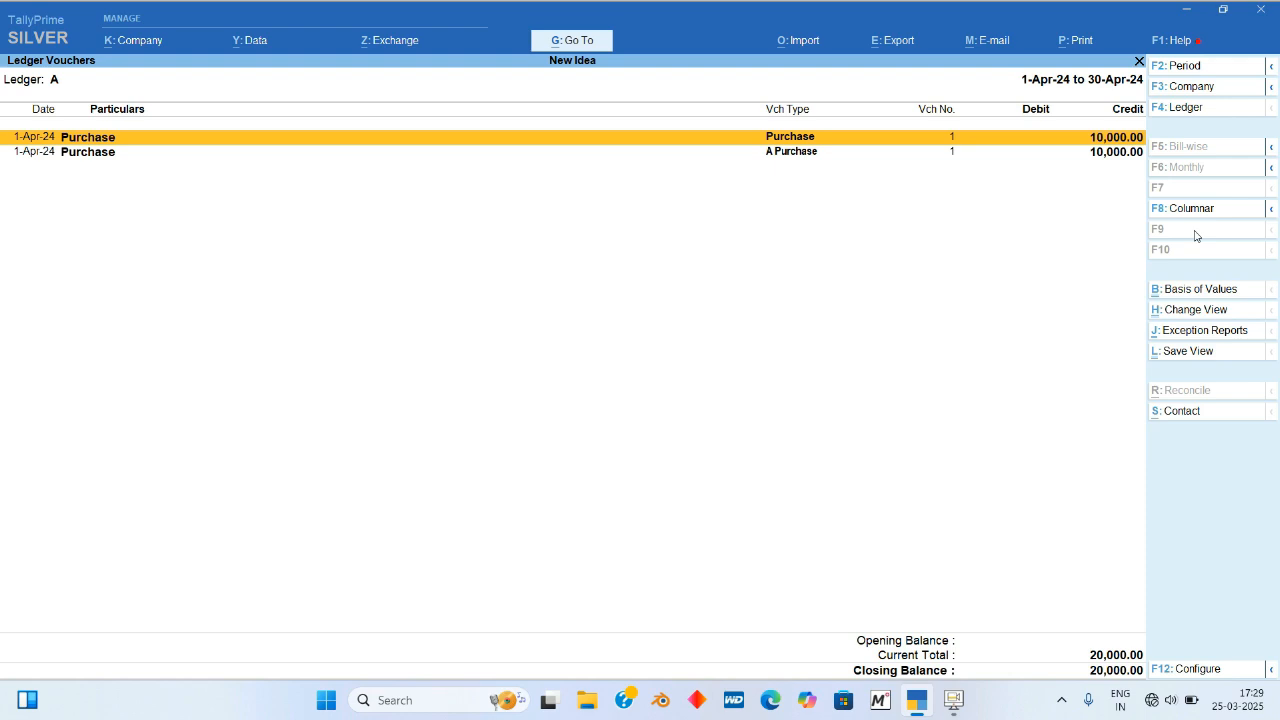
Step: Close the reports and start a new Sales voucher with Cash as the party account
key(Escape)
key(Escape)
key(Escape)
key(Escape)
key(Escape)
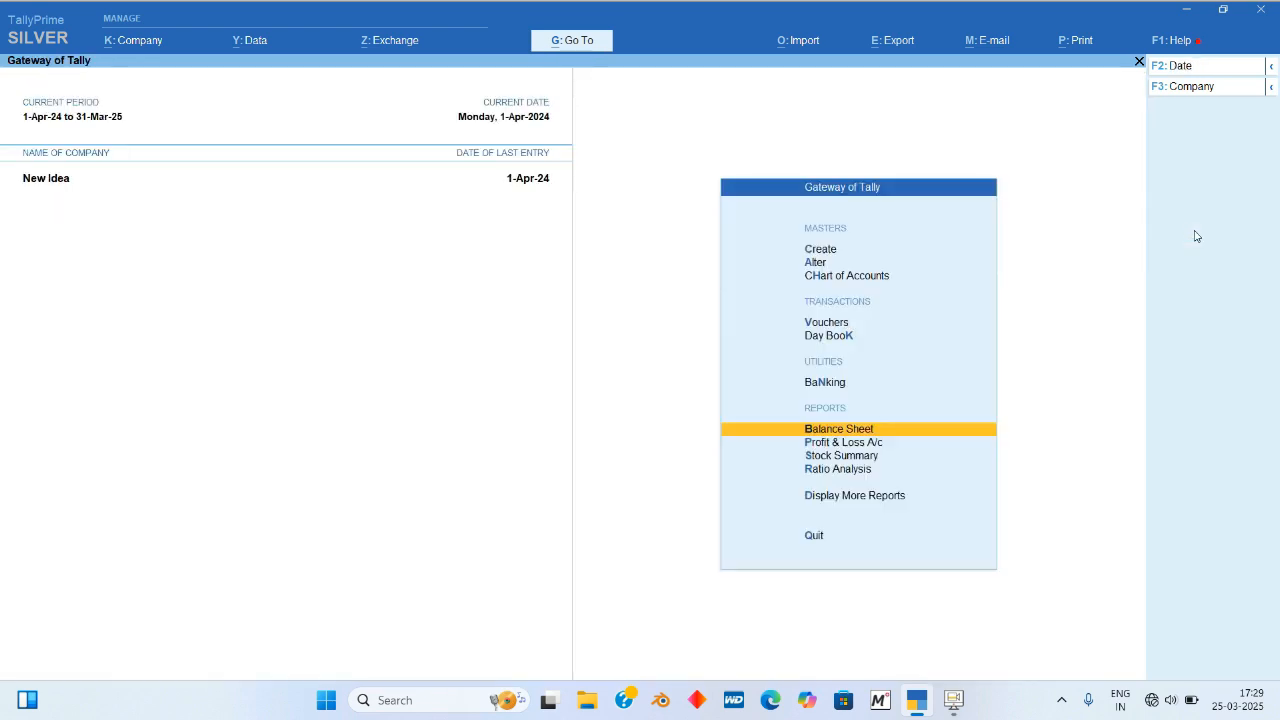
key(v)
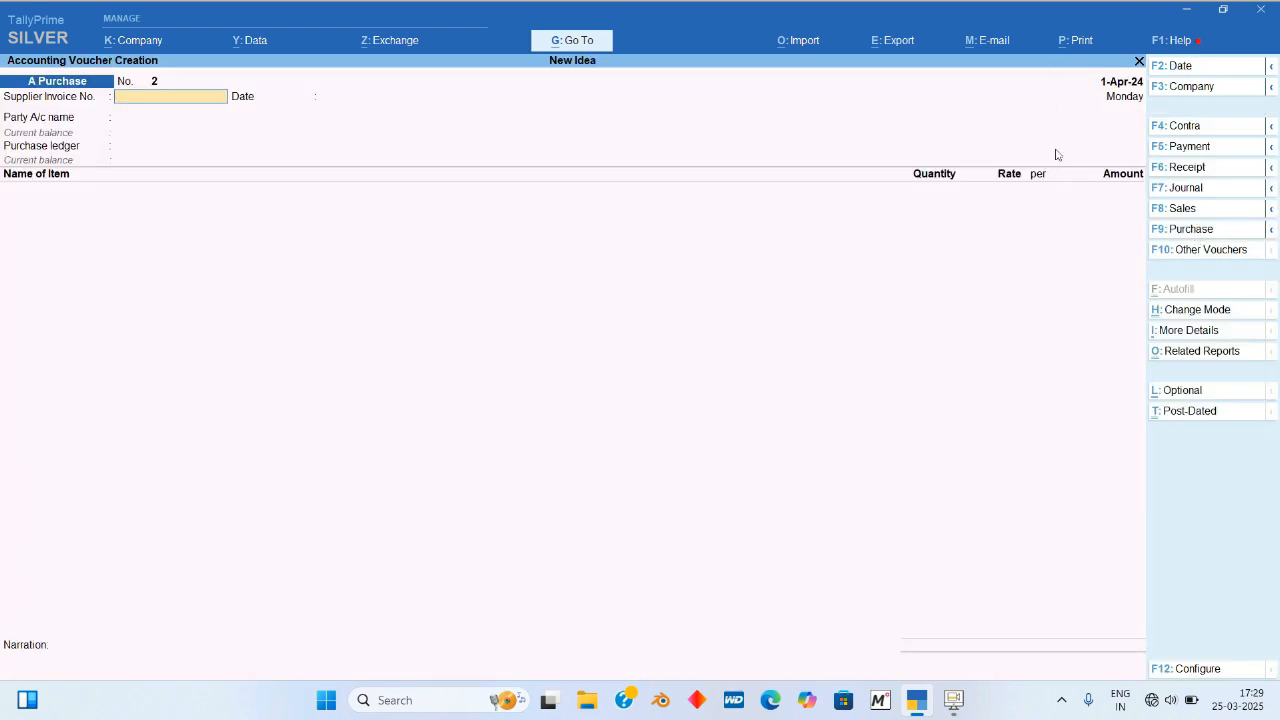
click(1206, 215)
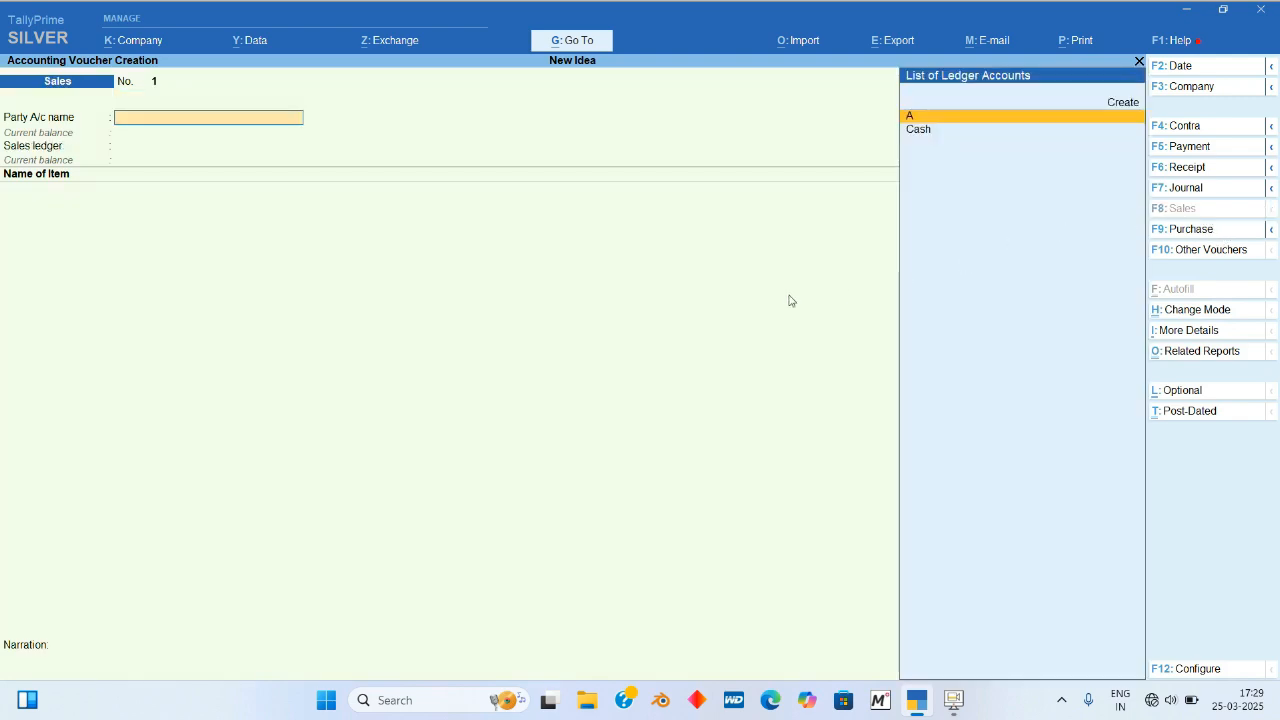
key(Down)
key(Return)
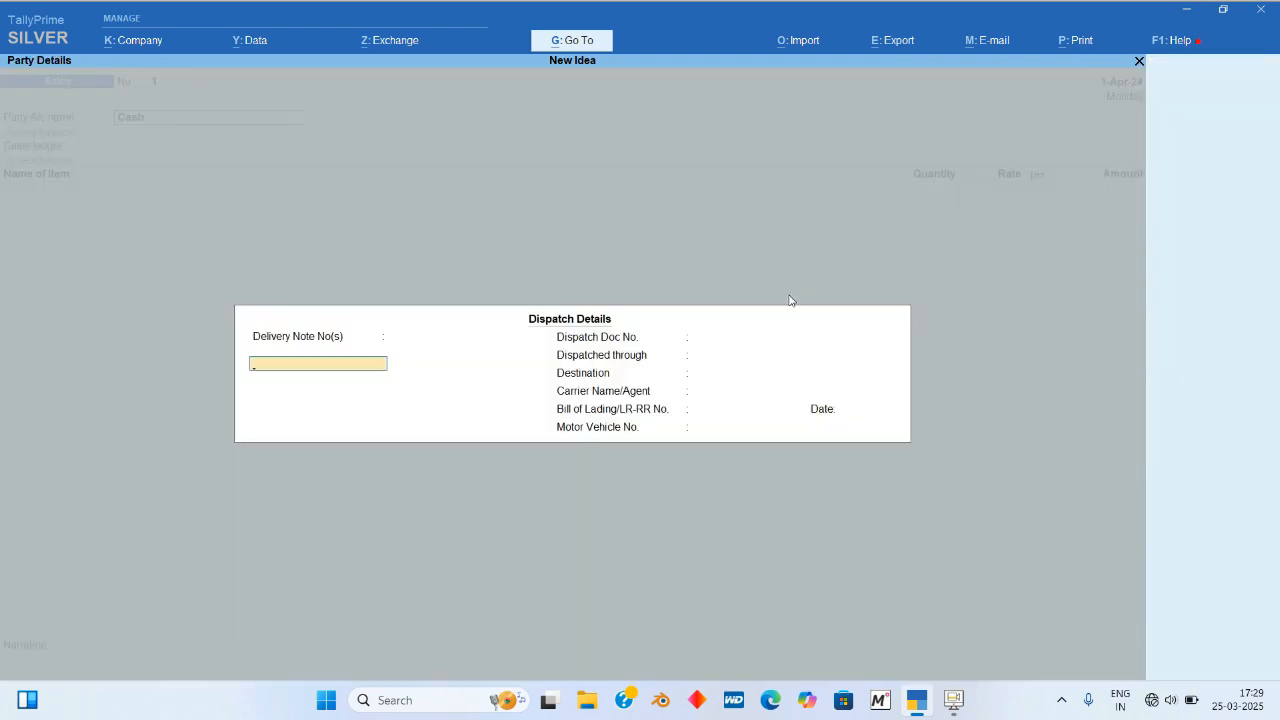
Step: Leave the dispatch details blank, accept the default party details, and select the Sales ledger
key(Return)
key(Return)
key(Return)
key(Return)
key(Return)
key(Return)
key(Return)
key(Return)
key(Return)
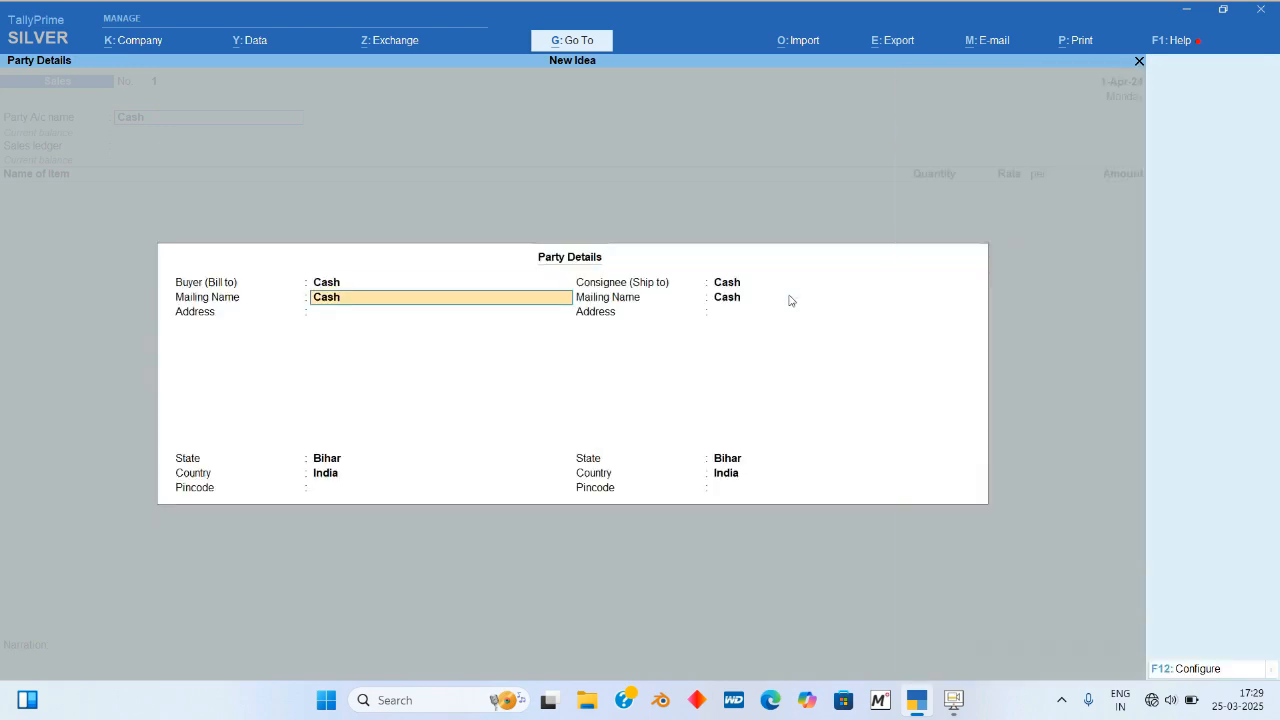
key(Return)
key(Return)
key(Return)
key(Return)
key(Return)
key(Return)
key(Return)
key(Return)
key(Return)
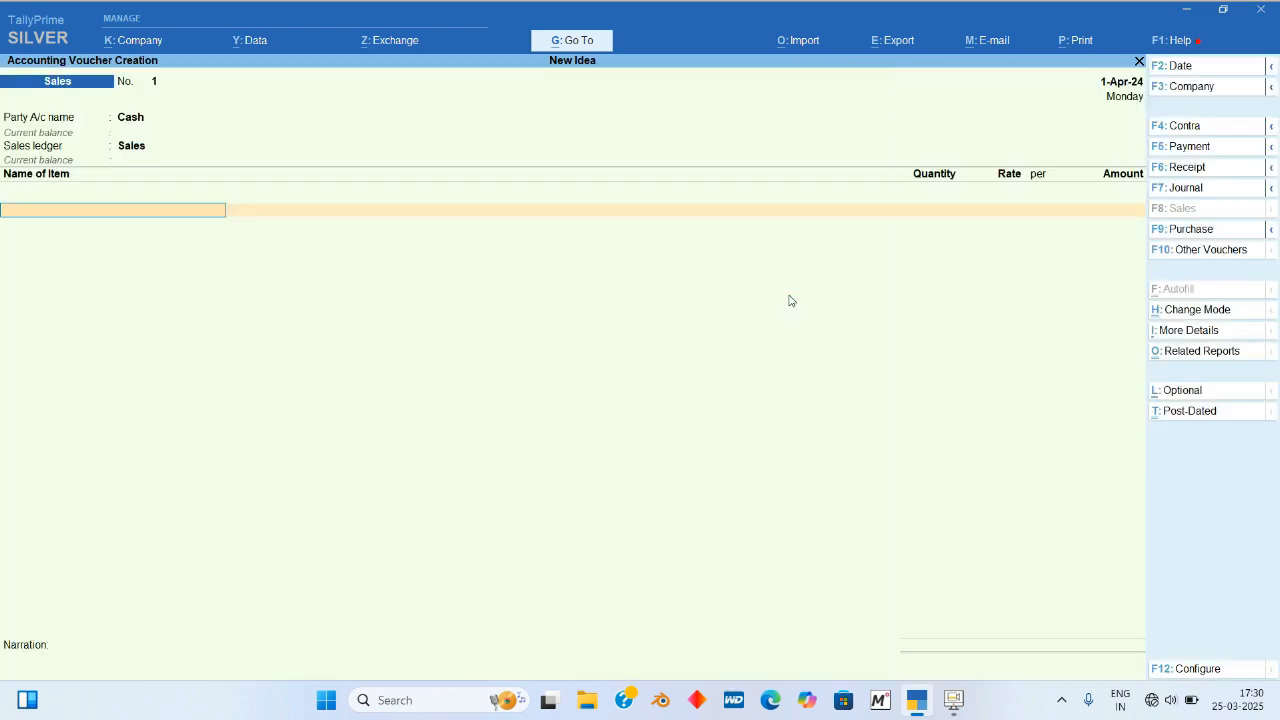
Step: Add the Jeans item to the sales voucher and allocate it from the Main Location godown
text(Je)
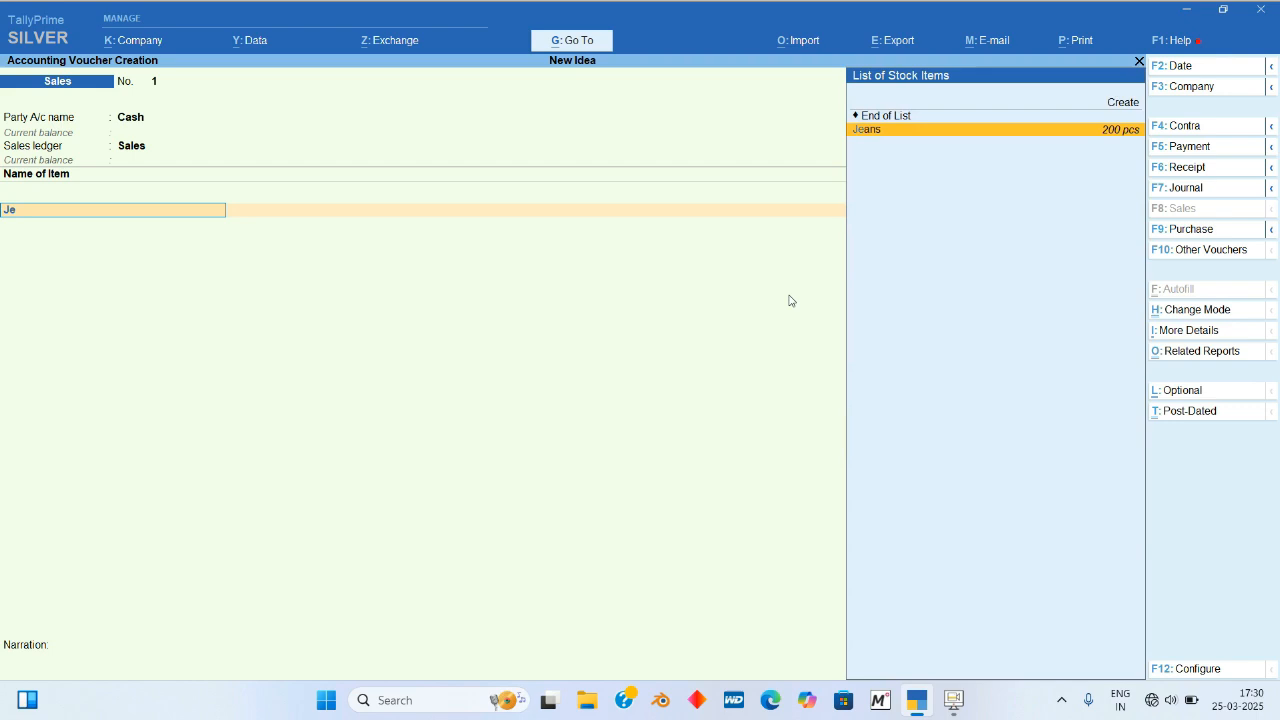
key(Return)
key(BackSpace)
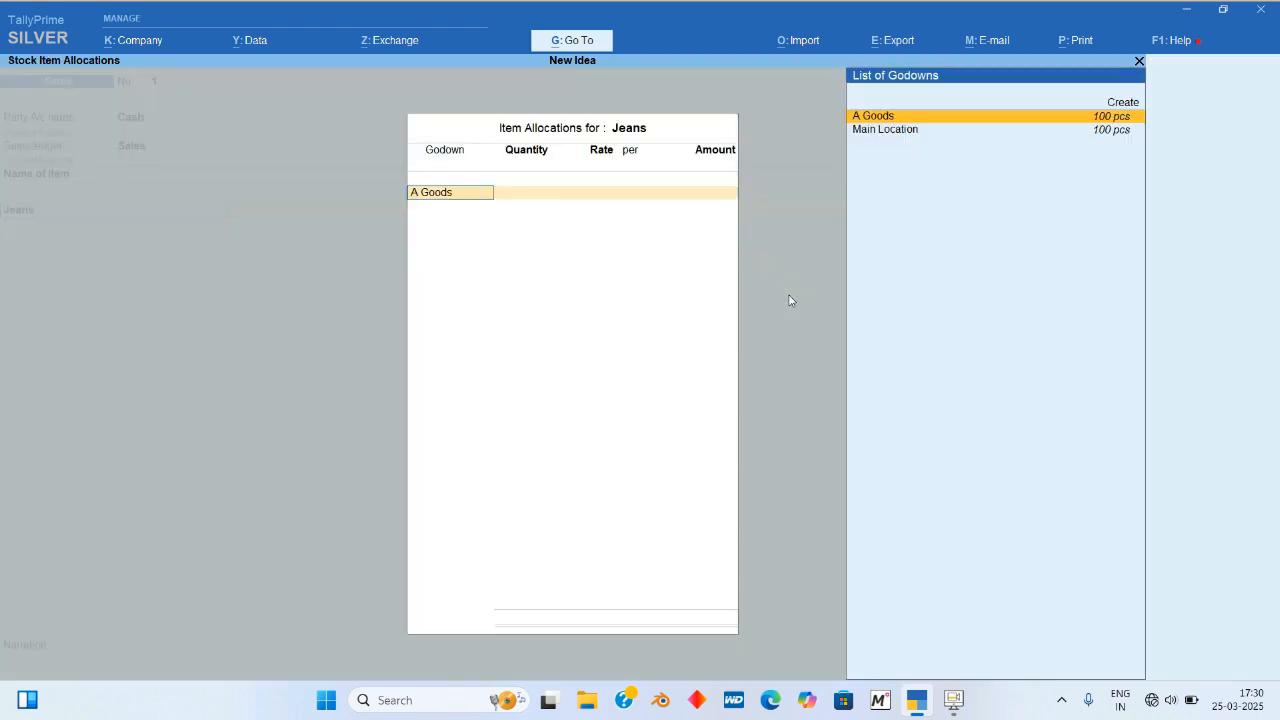
key(Down)
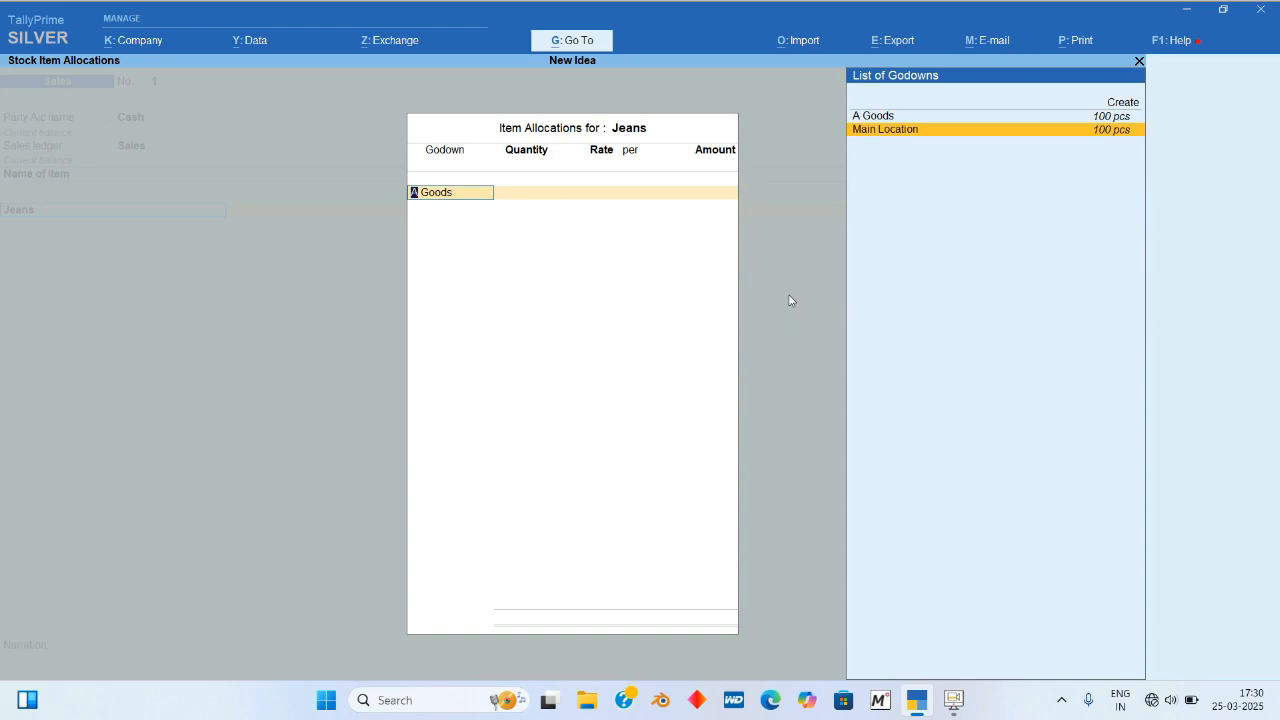
key(Return)
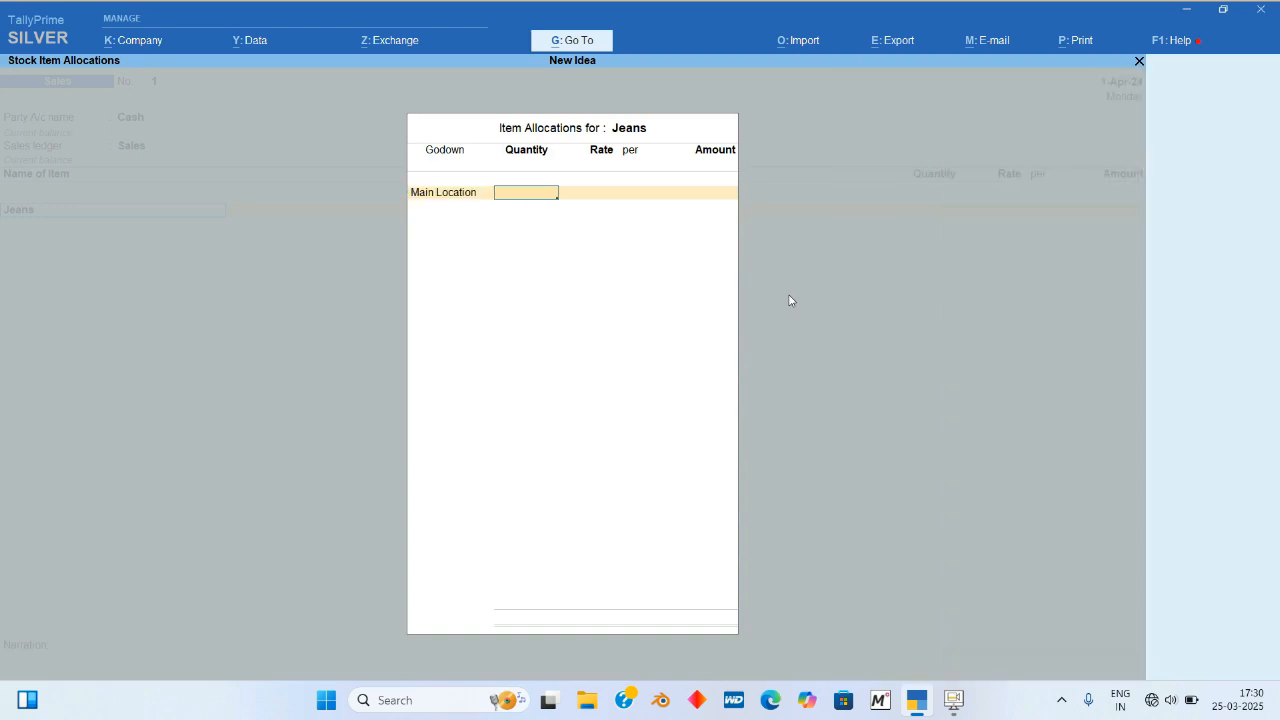
Step: Set the Jeans quantity to 10 pcs at a rate of 200 and save the sales voucher
text(10)
key(Return)
text(2)
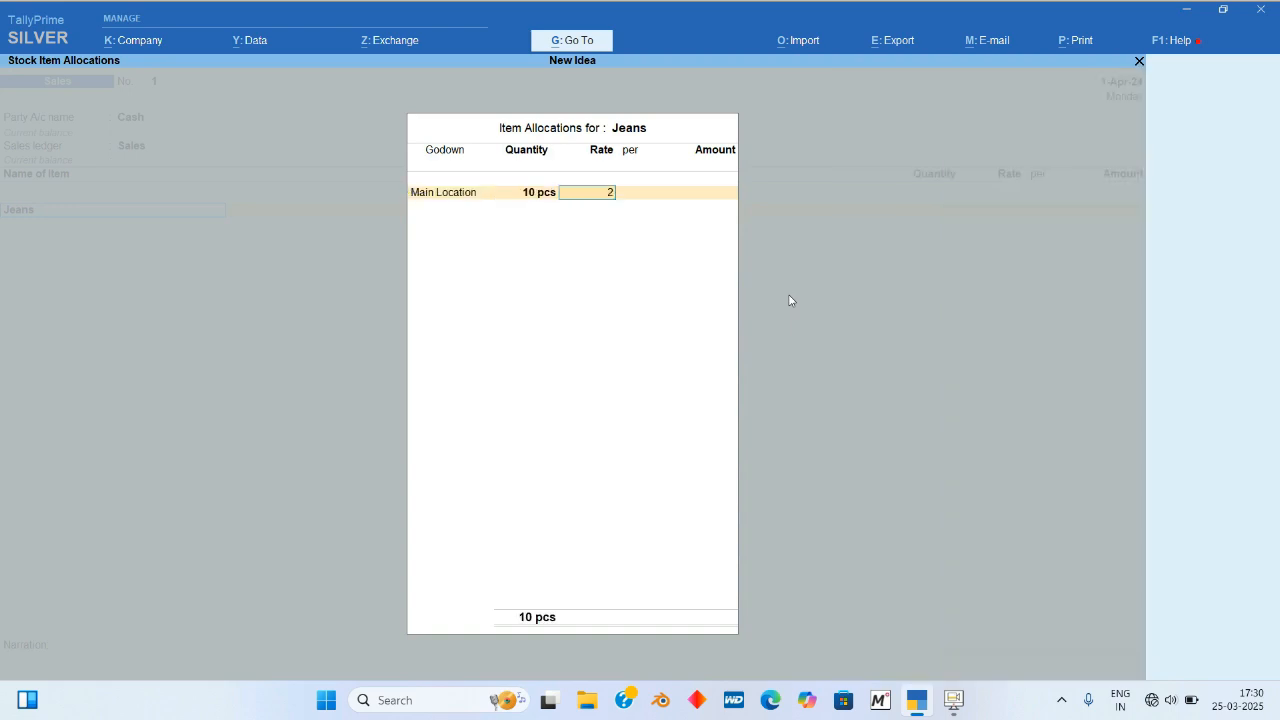
text(00)
key(Return)
key(Return)
key(Return)
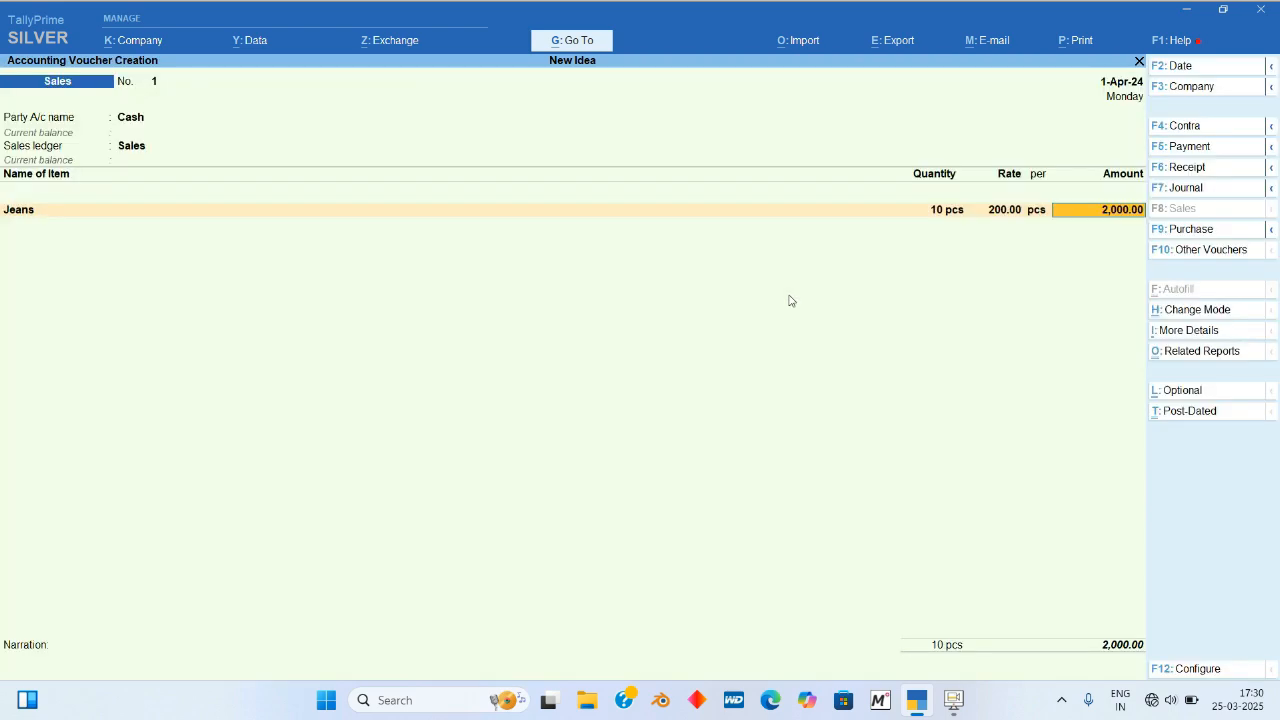
key(Return)
key(ctrl+a)
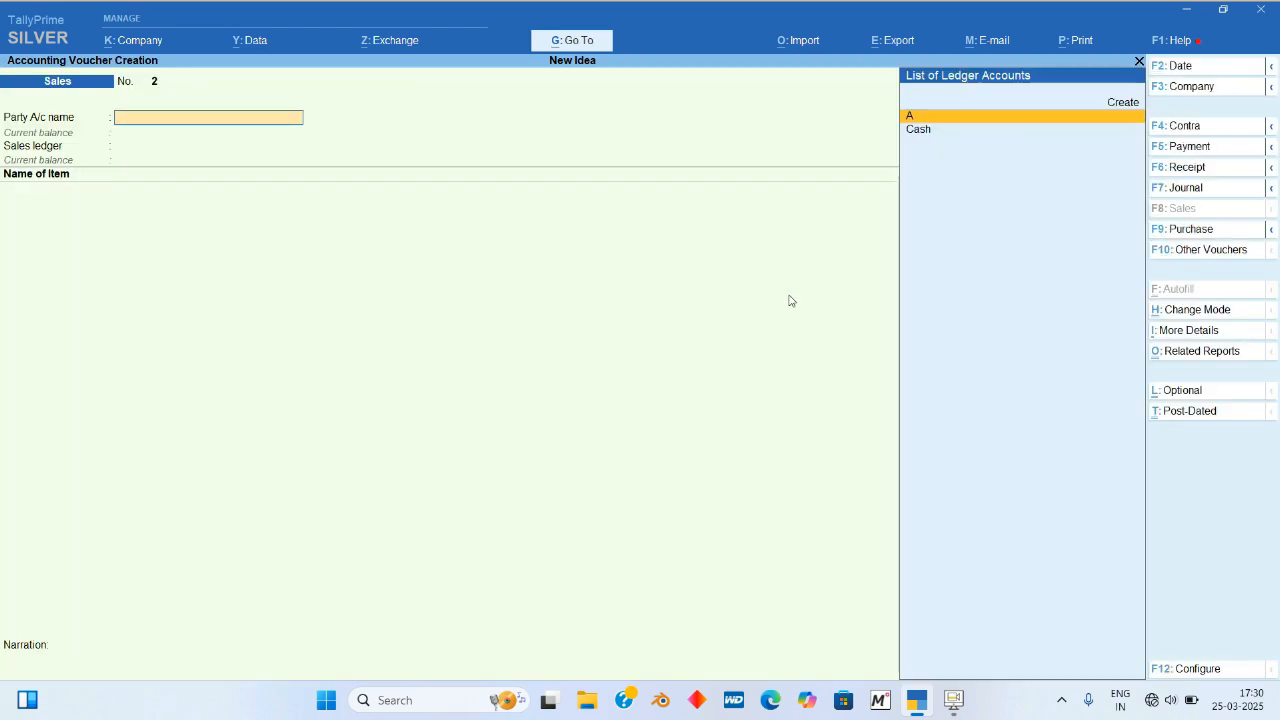
Step: Quit voucher entry and drill down from Sales Accounts in the Profit & Loss A/c to the Sales ledger's monthly summary
key(Escape)
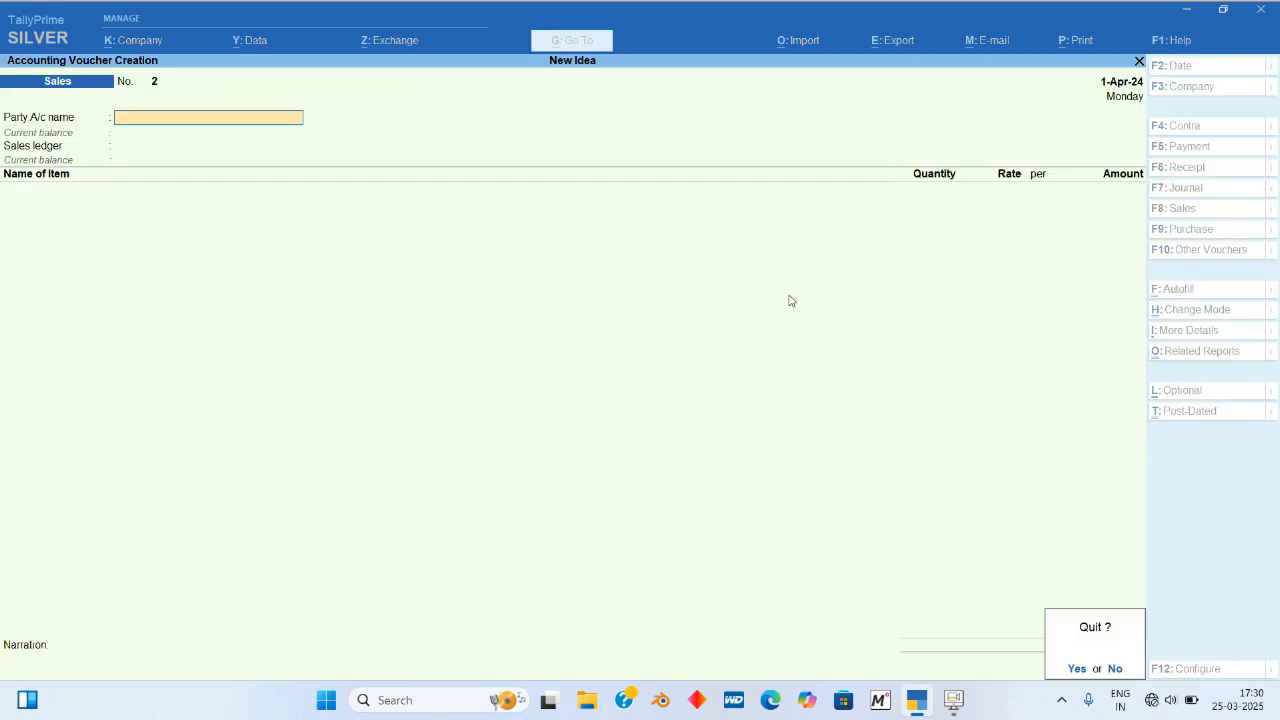
key(Return)
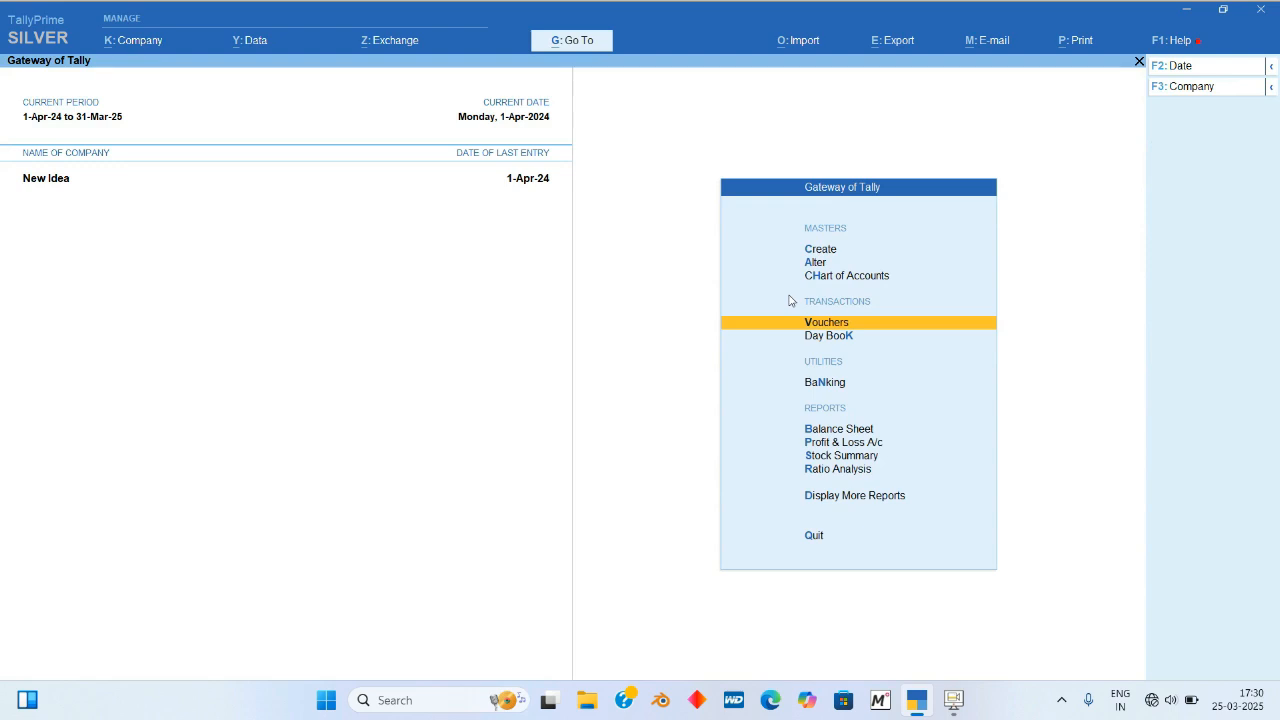
key(p)
key(Right)
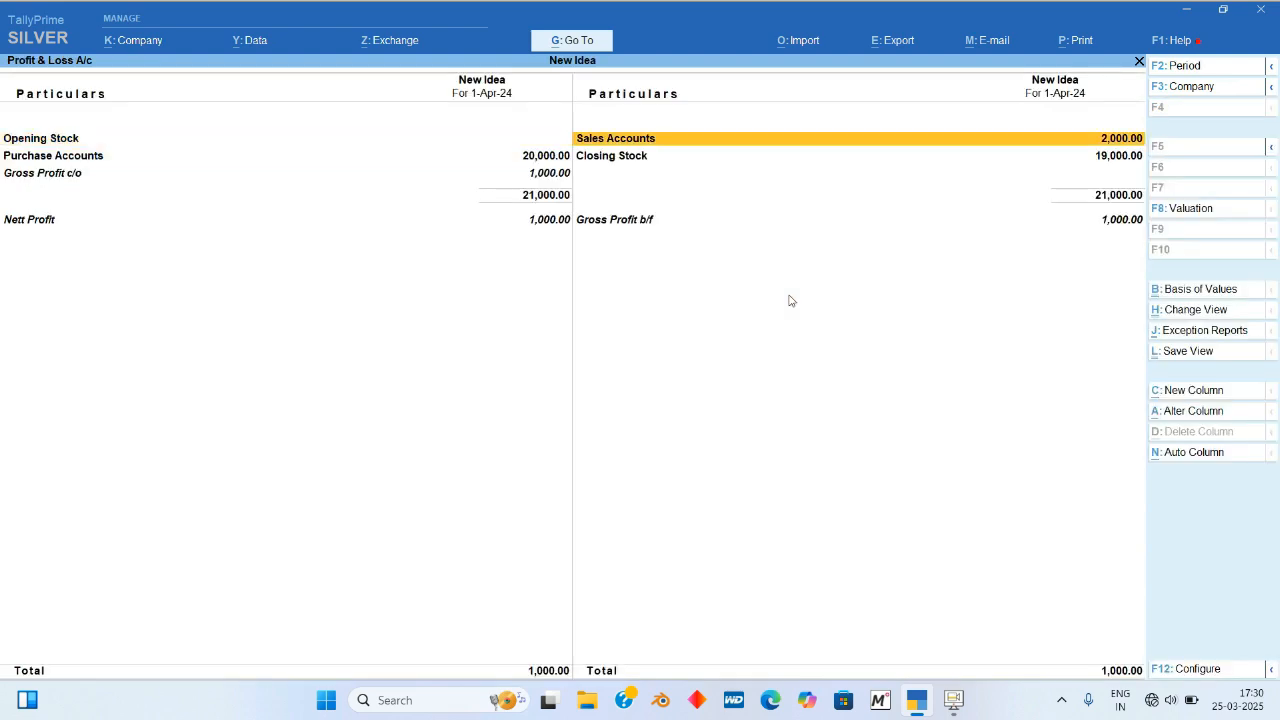
key(Return)
key(Return)
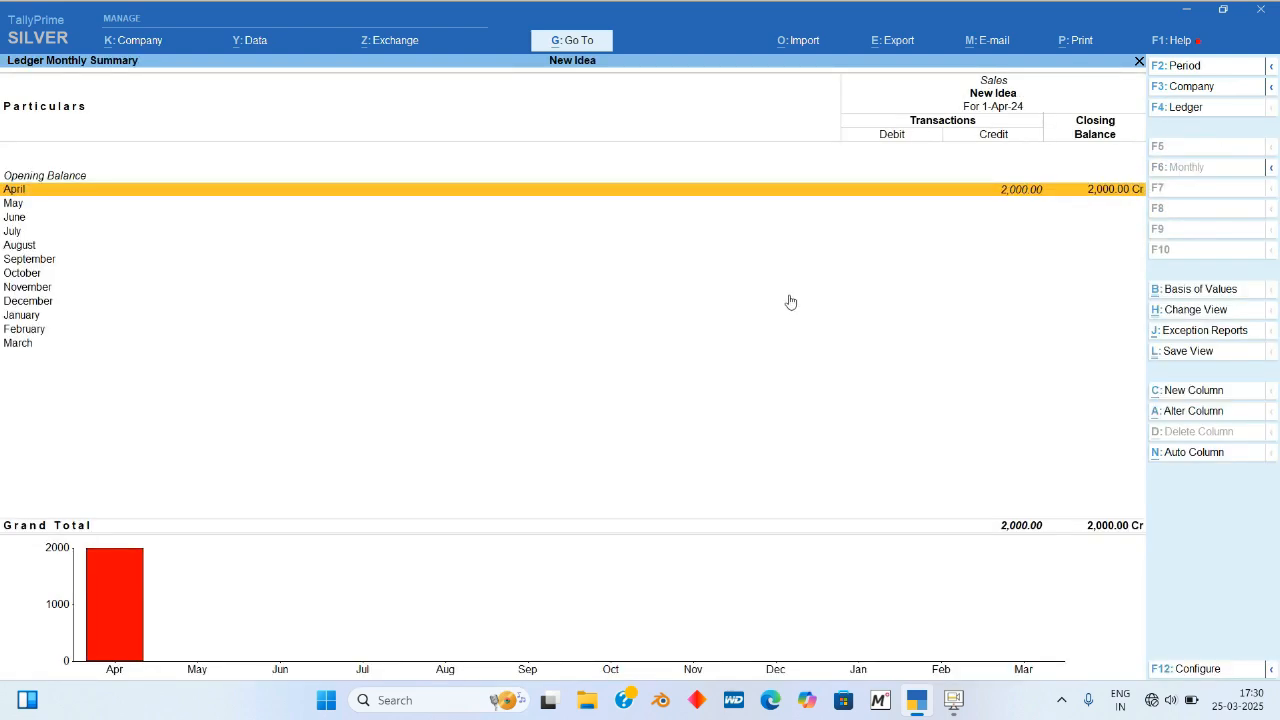
Step: Drill down from Purchase Accounts in the Profit & Loss A/c to the Purchase ledger's April vouchers, and close the reports
key(Escape)
key(Escape)
key(Left)
key(Down)
key(Down)
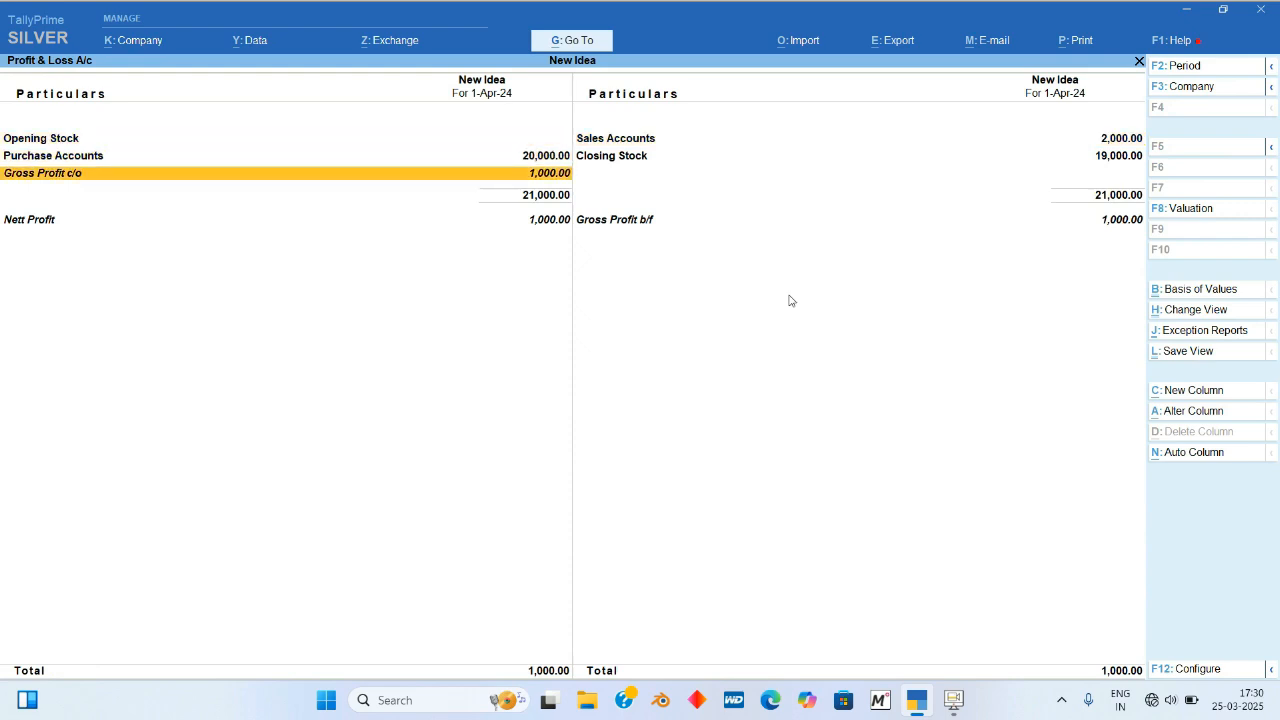
key(Up)
key(Return)
key(Return)
key(Return)
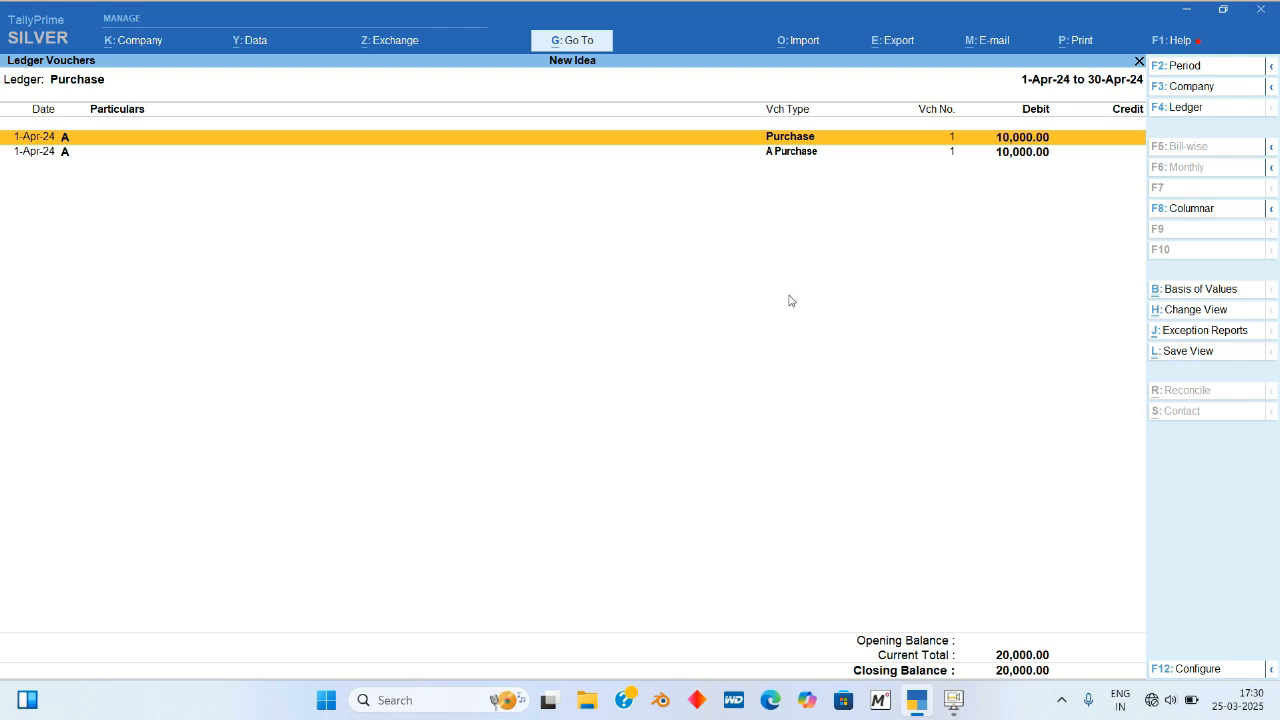
key(Escape)
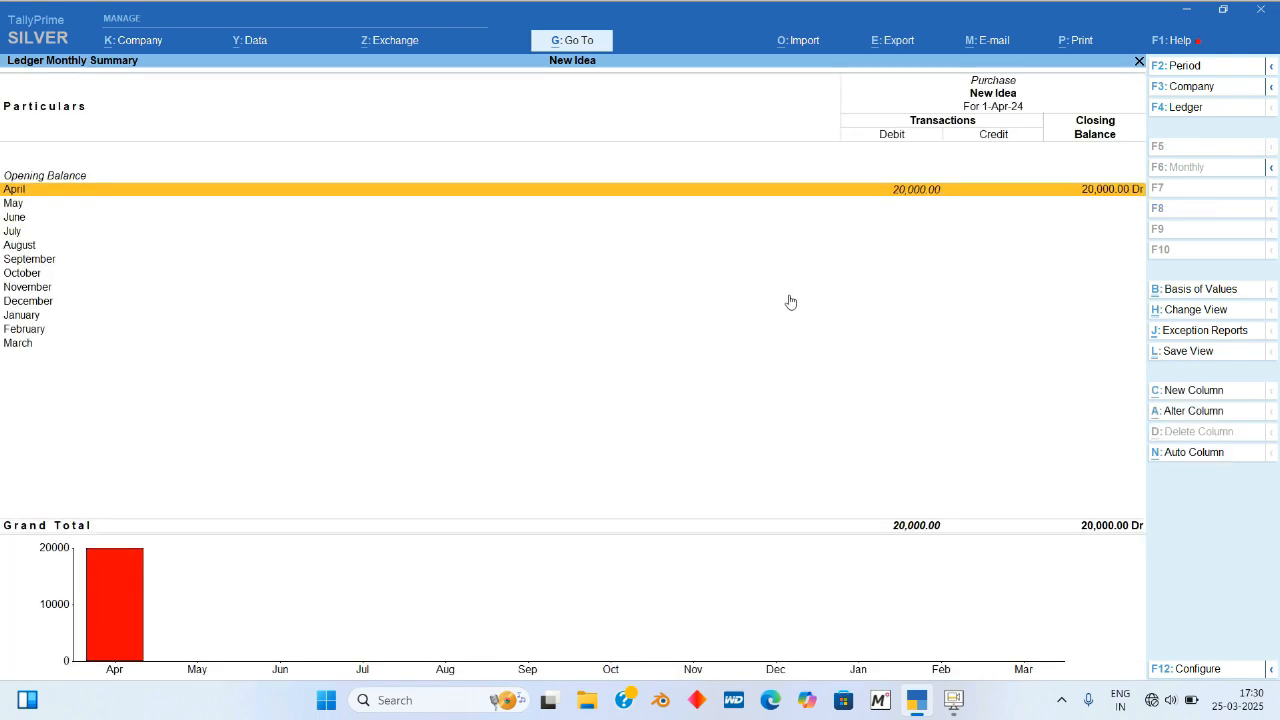
key(Escape)
key(Escape)
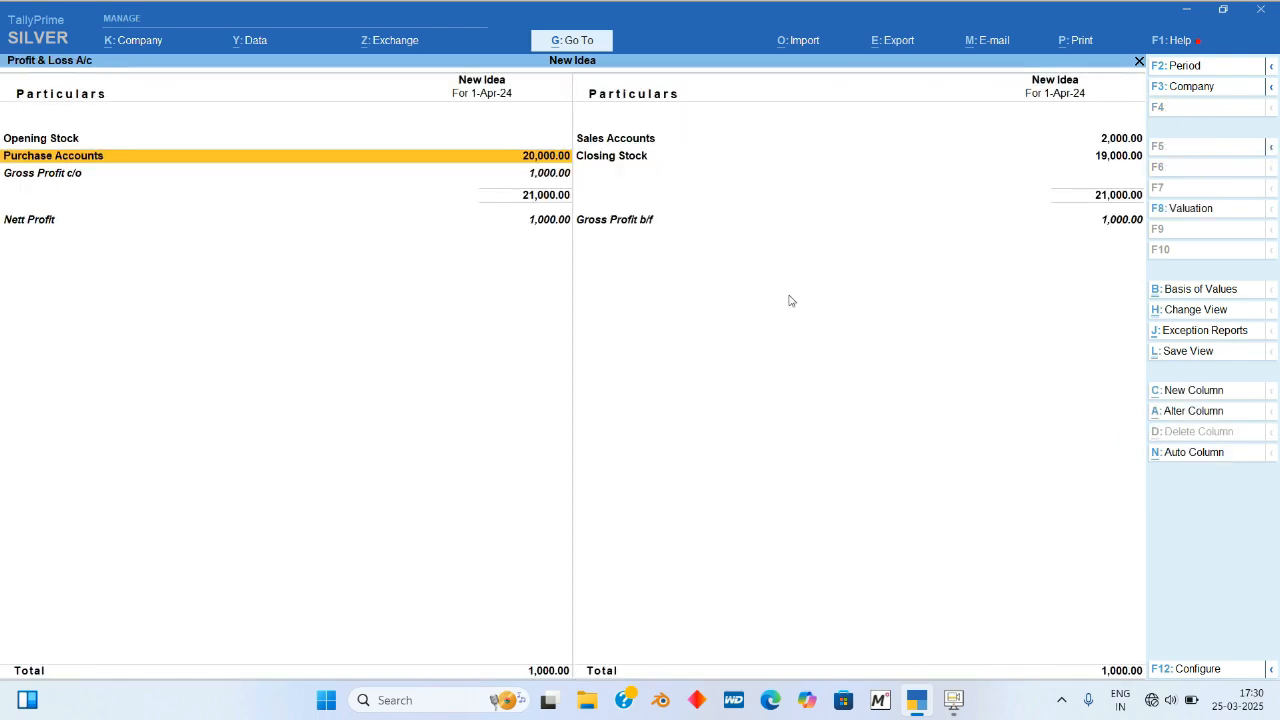
key(Escape)
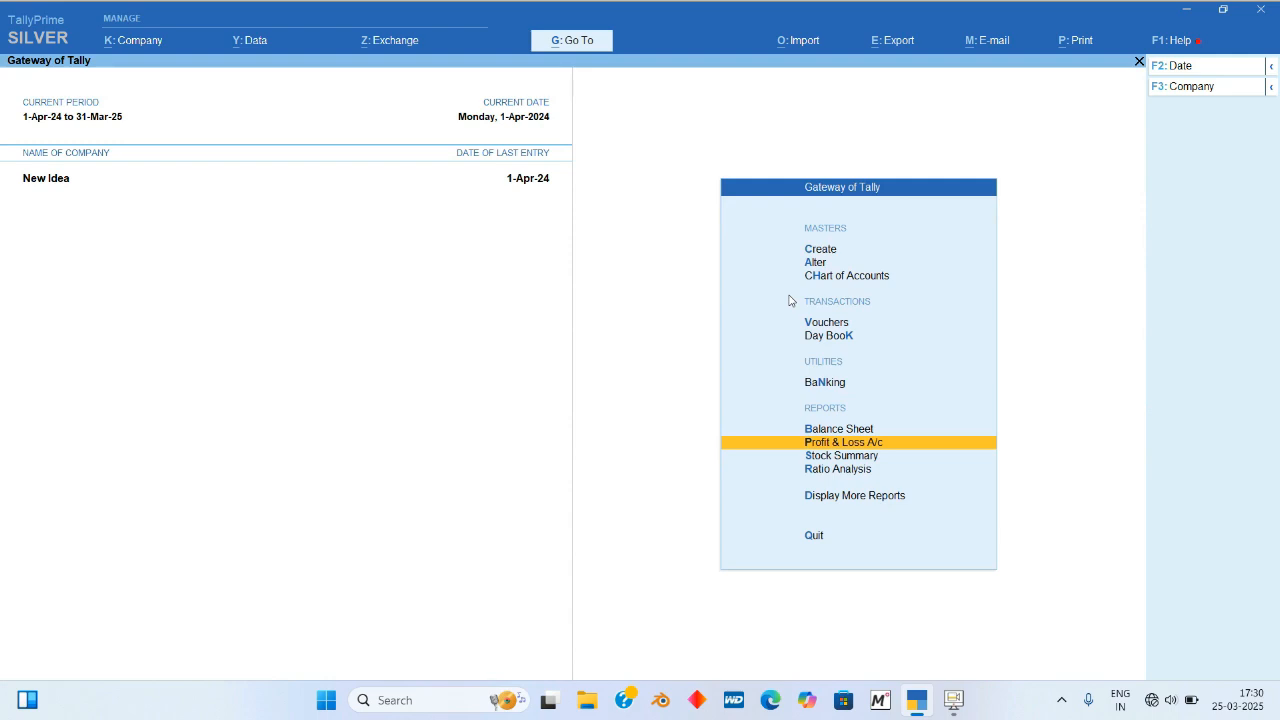
Step: Start a voucher of type A Debit Note with A as the party account and leave the dispatch details blank
key(v)
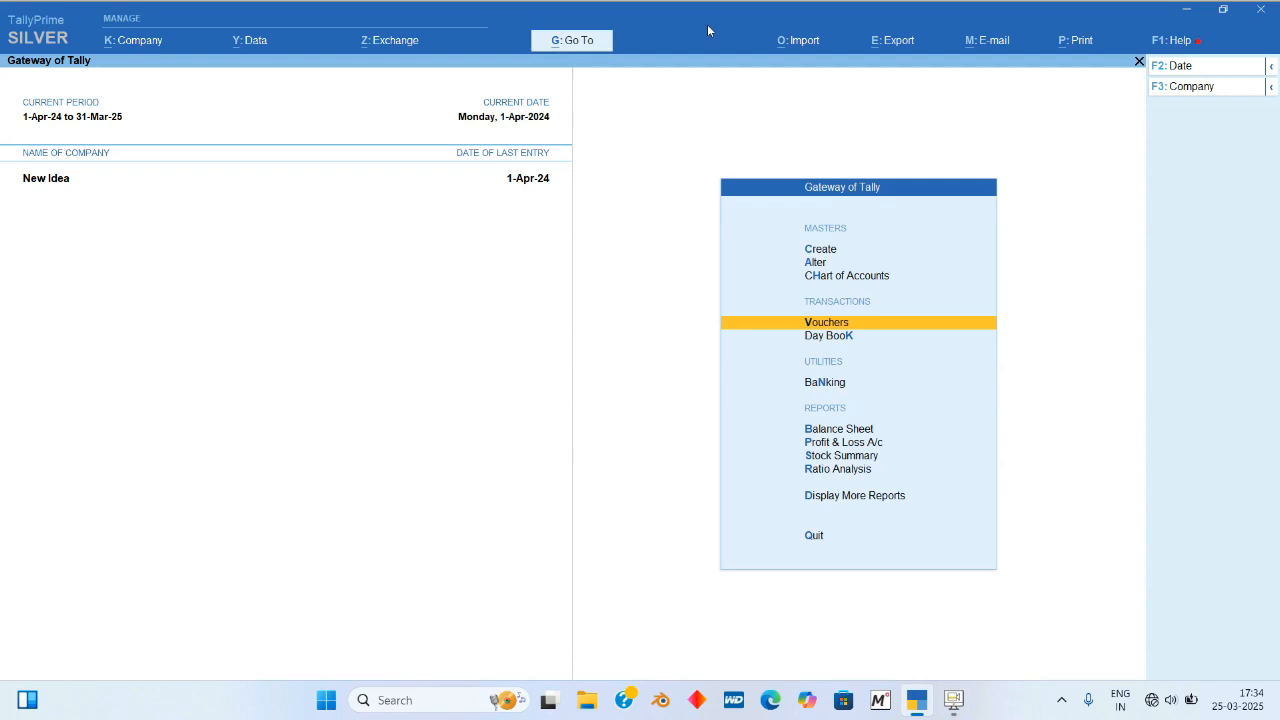
key(Return)
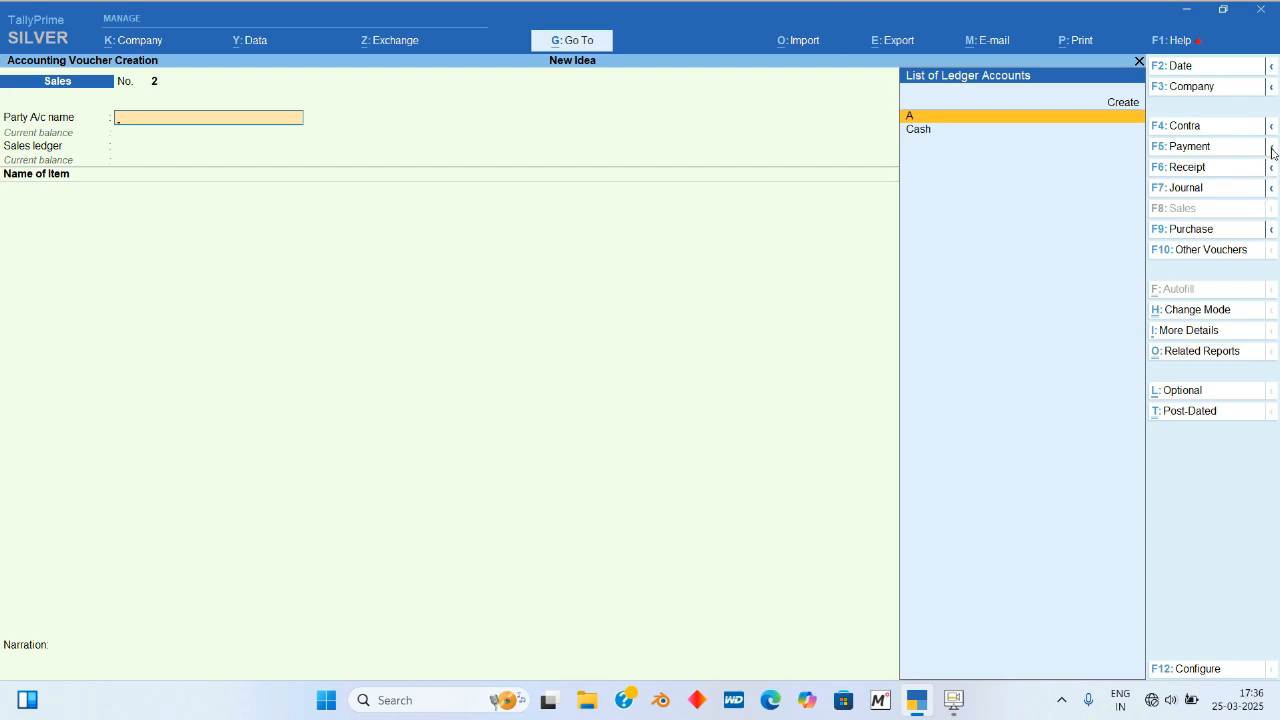
mouse_move(1273, 152)
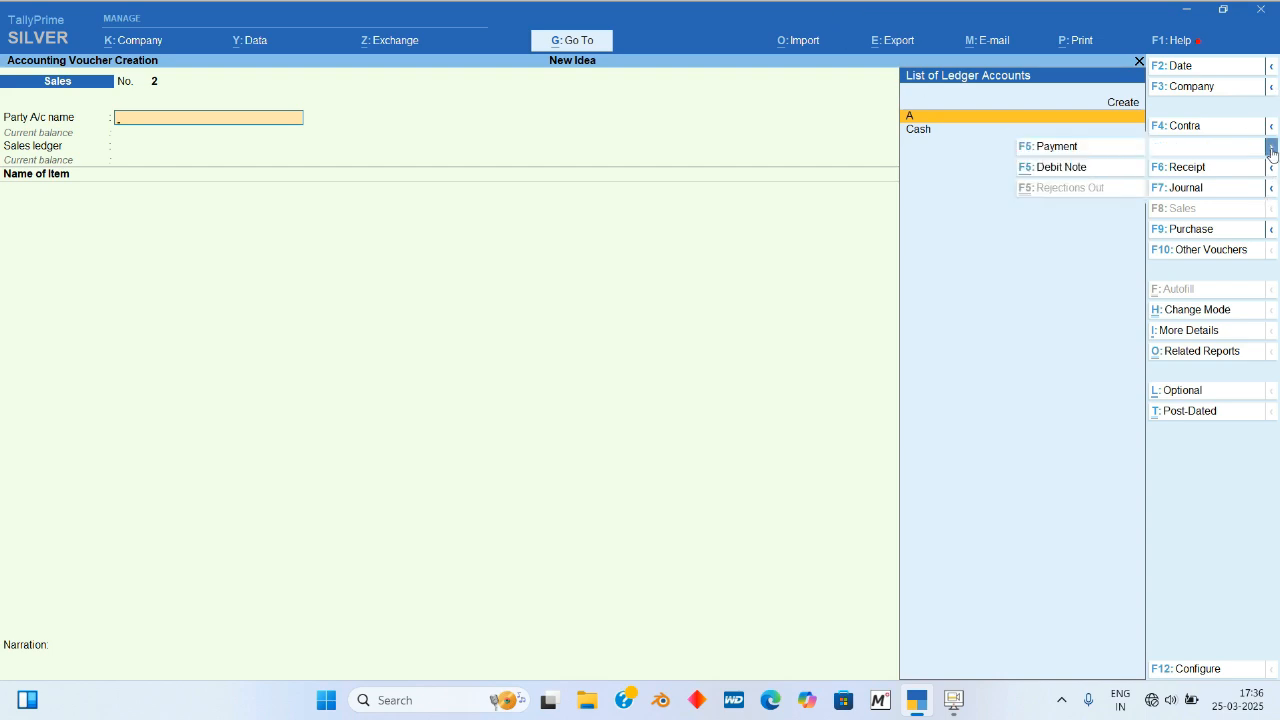
click(1060, 170)
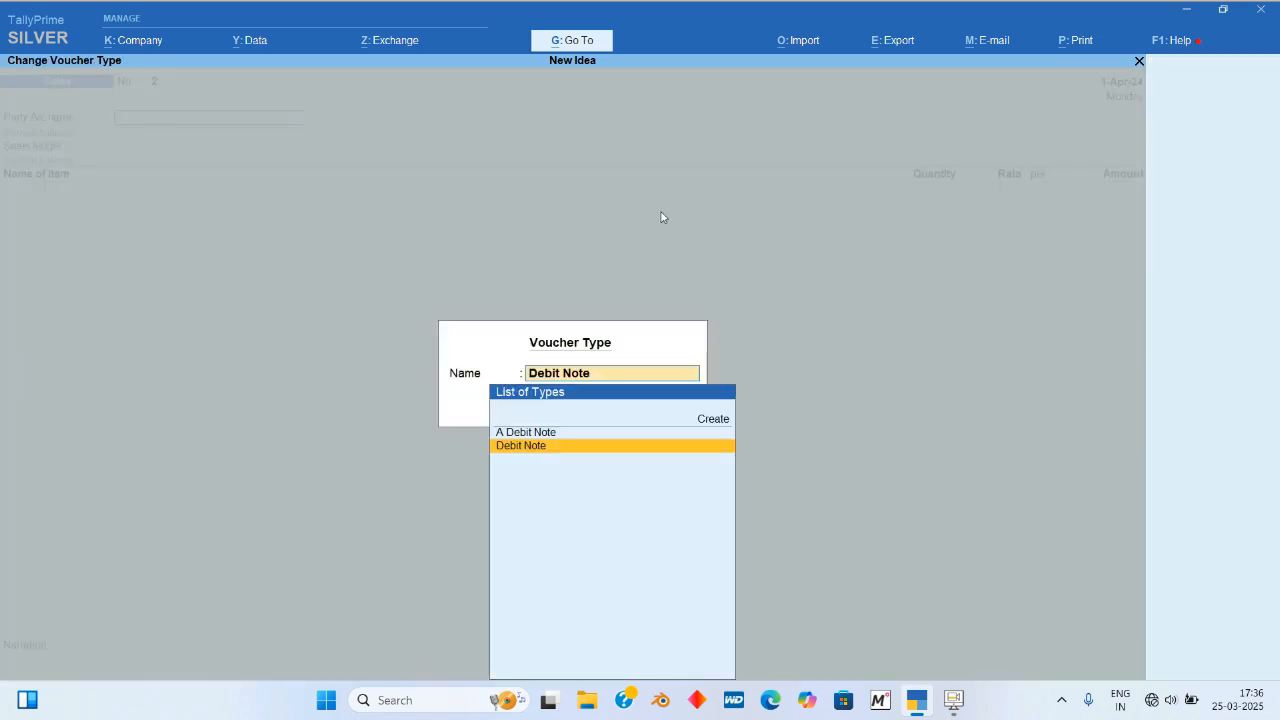
key(Up)
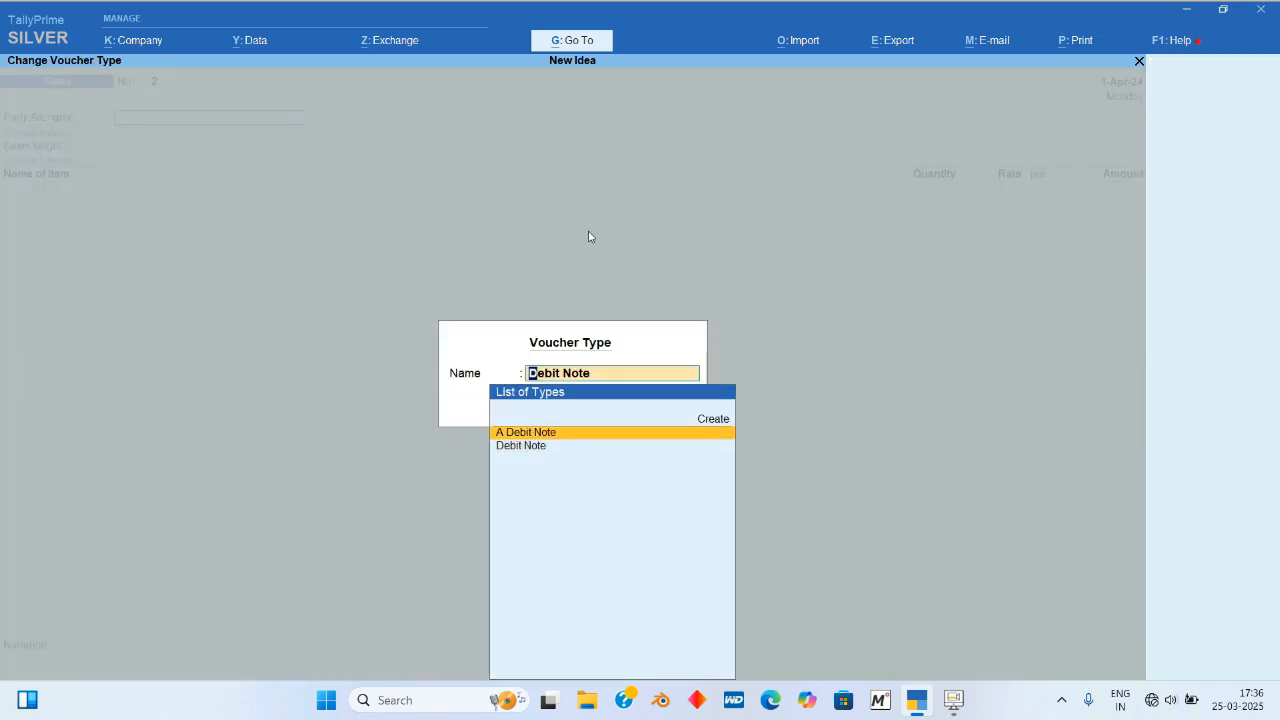
key(Return)
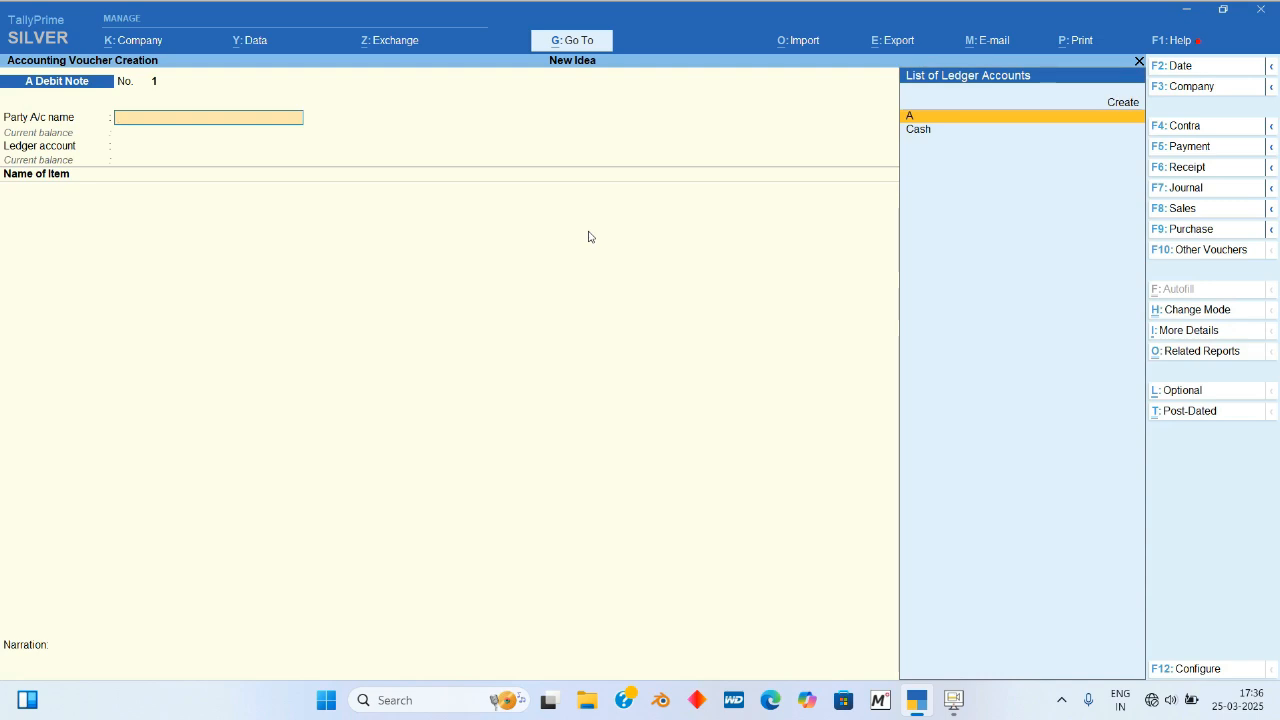
key(Return)
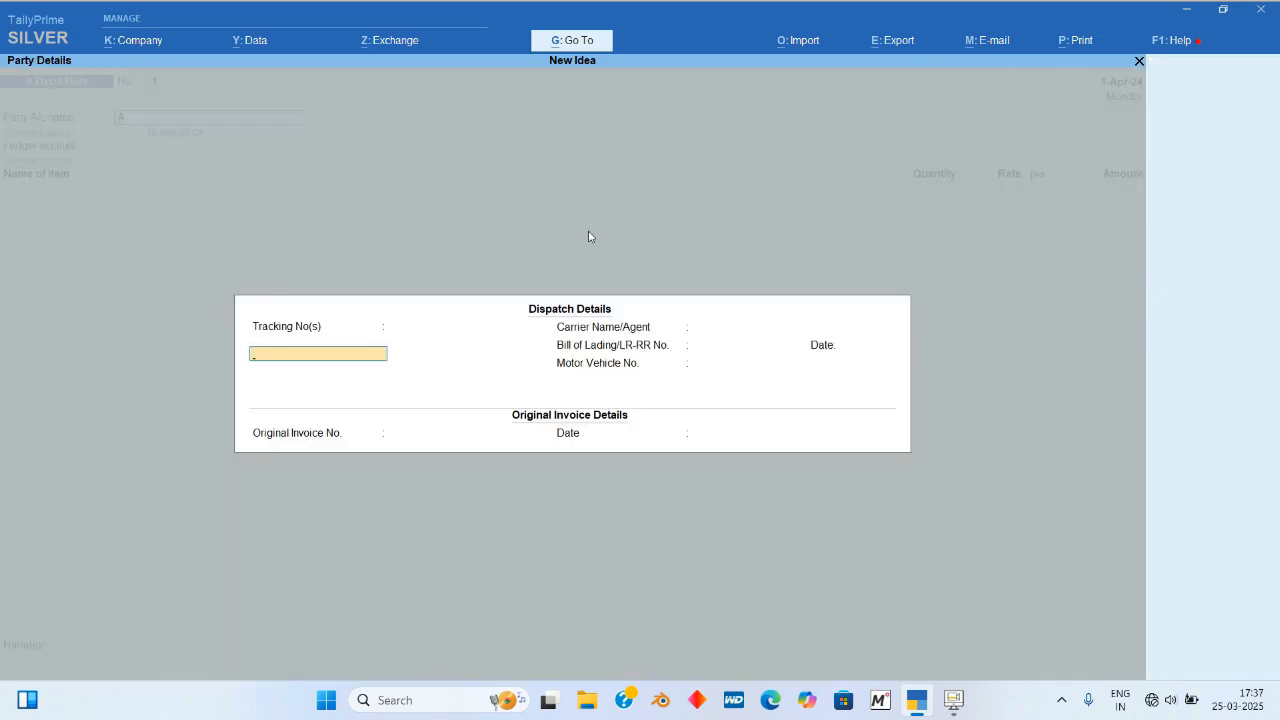
key(ctrl+a)
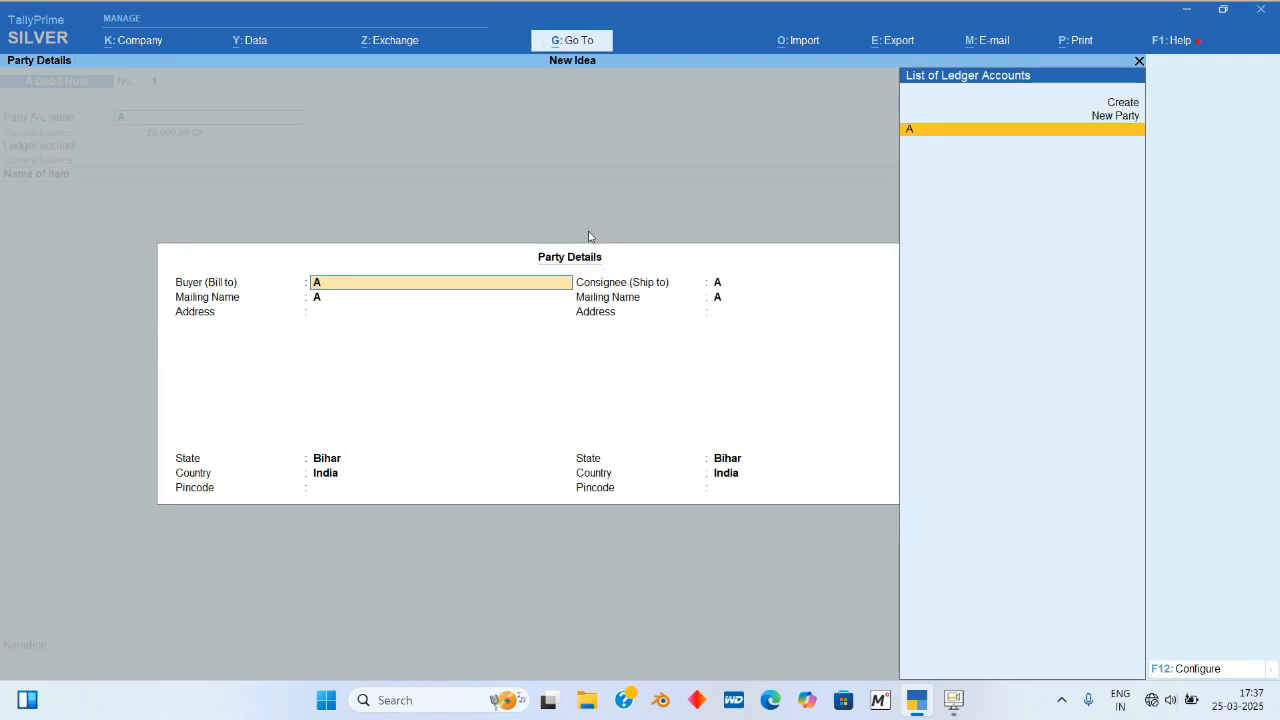
key(Return)
key(Return)
key(Return)
key(Return)
key(Return)
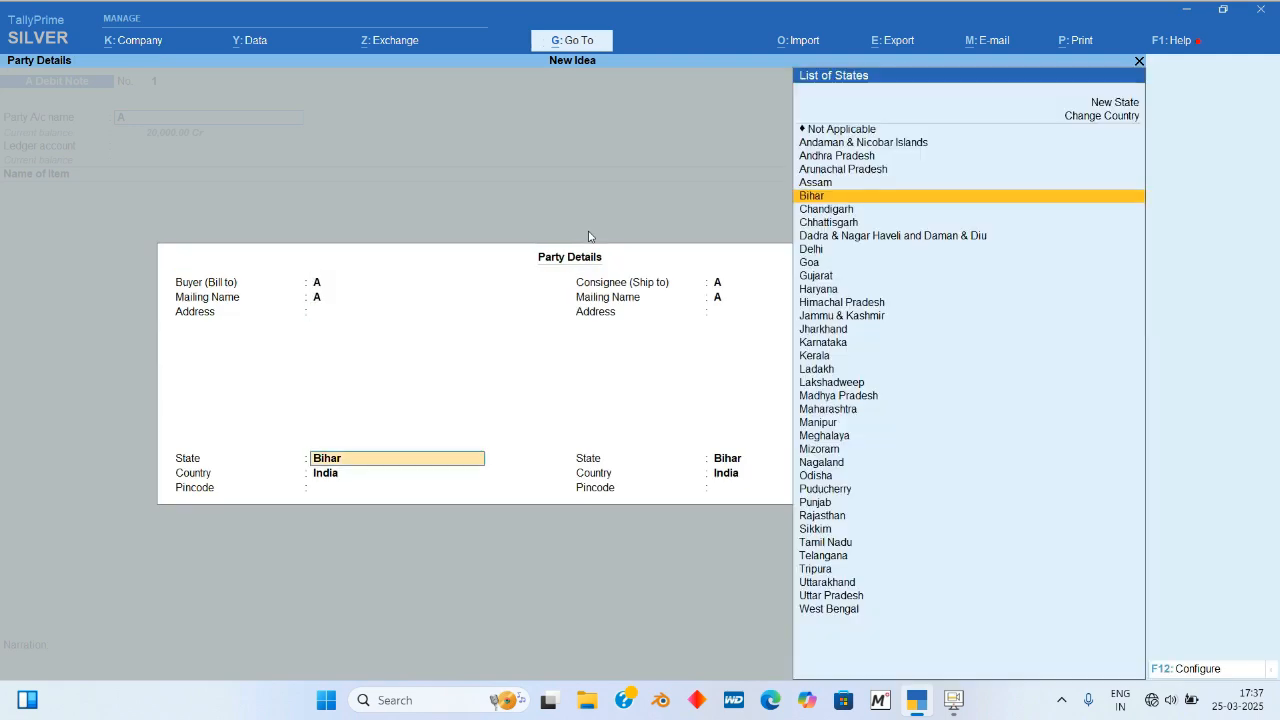
key(Return)
key(Return)
key(Return)
key(Return)
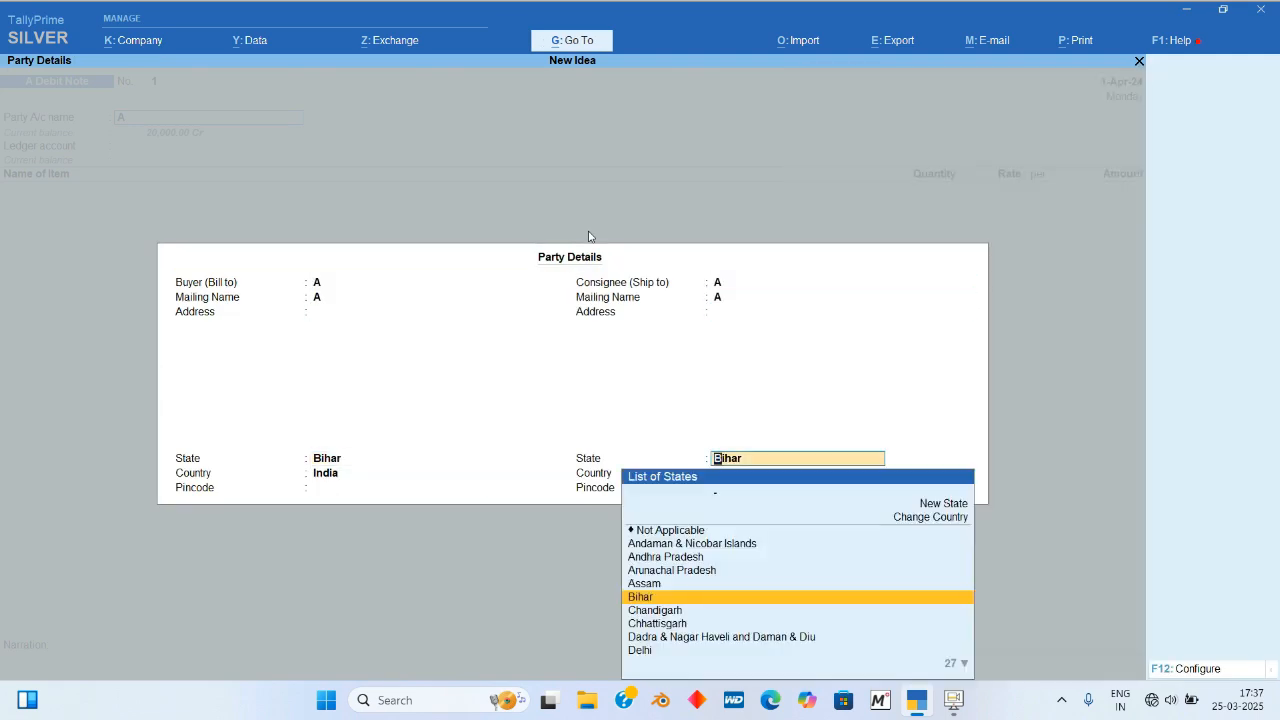
key(BackSpace)
key(BackSpace)
key(BackSpace)
key(BackSpace)
key(BackSpace)
key(BackSpace)
key(BackSpace)
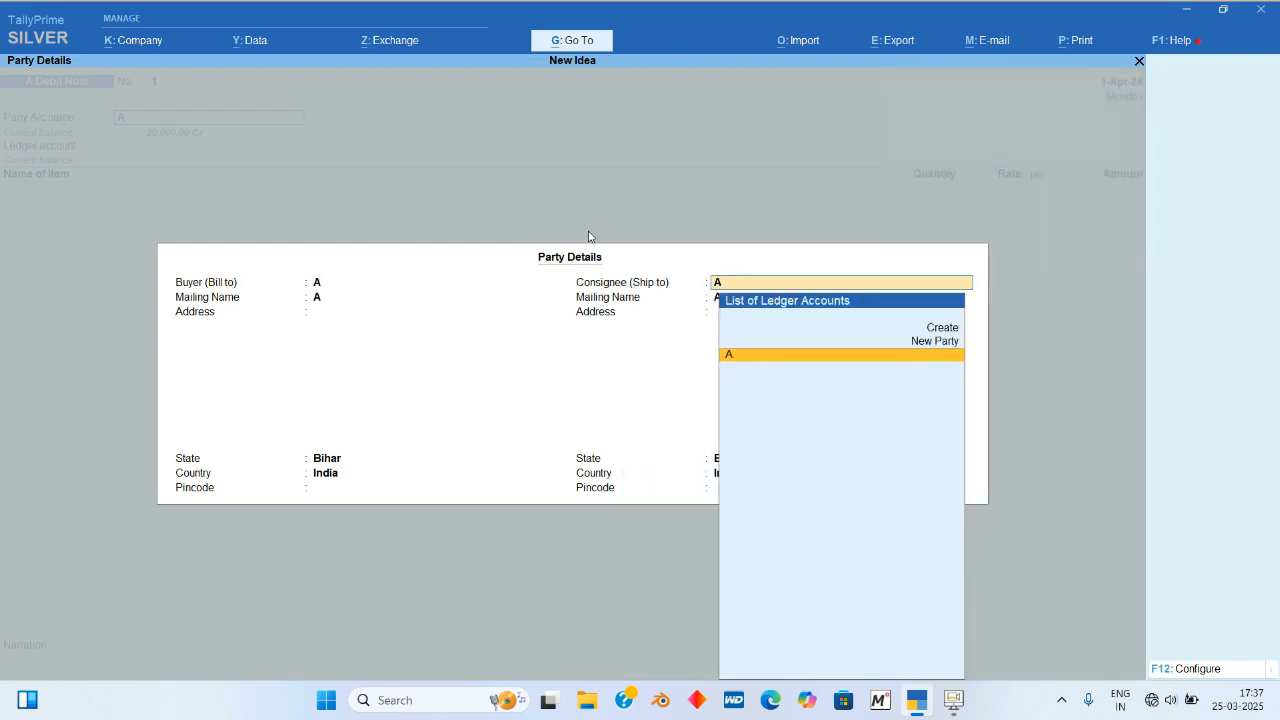
key(BackSpace)
key(BackSpace)
key(BackSpace)
key(BackSpace)
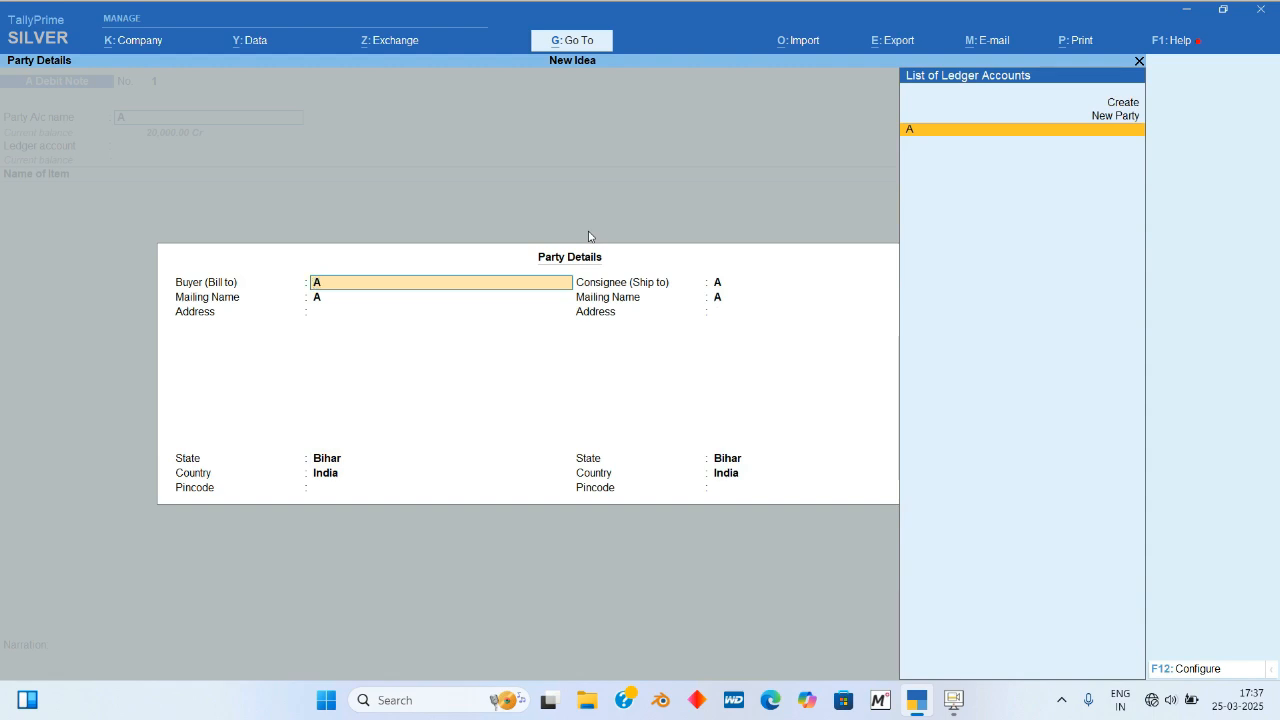
Step: Accept the default buyer and consignee details for party A and select Purchase as the ledger account
key(Return)
key(Return)
key(Return)
key(Return)
key(Return)
key(Return)
key(Return)
key(Return)
key(Return)
key(Return)
key(Return)
key(Return)
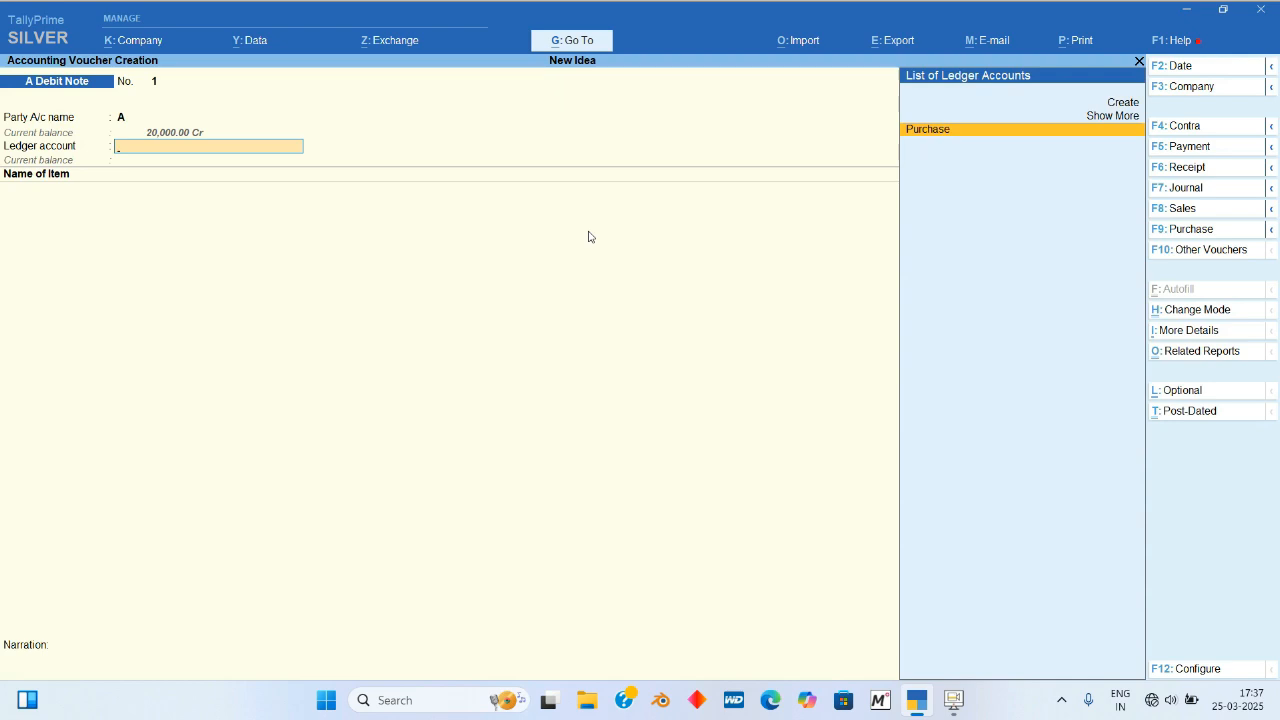
key(Return)
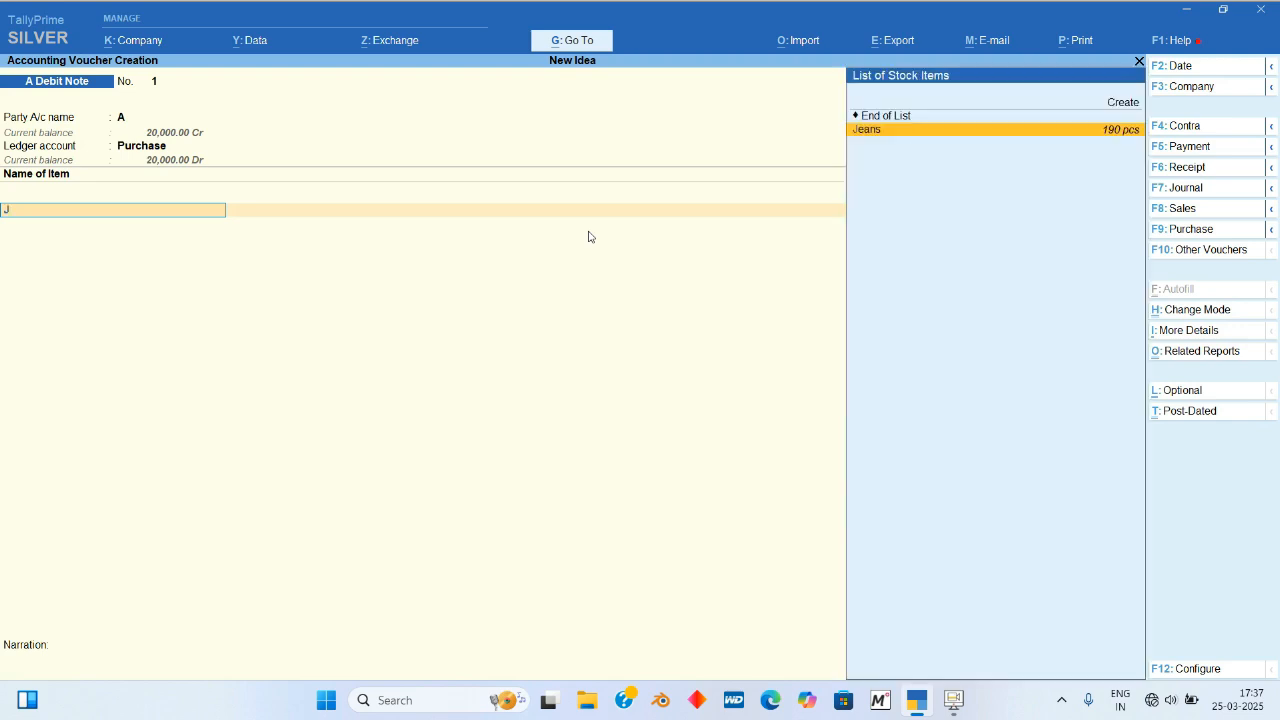
Step: Add 10 pcs of Jeans from the A Goods godown at a rate of 100 to the debit note
key(Return)
key(Return)
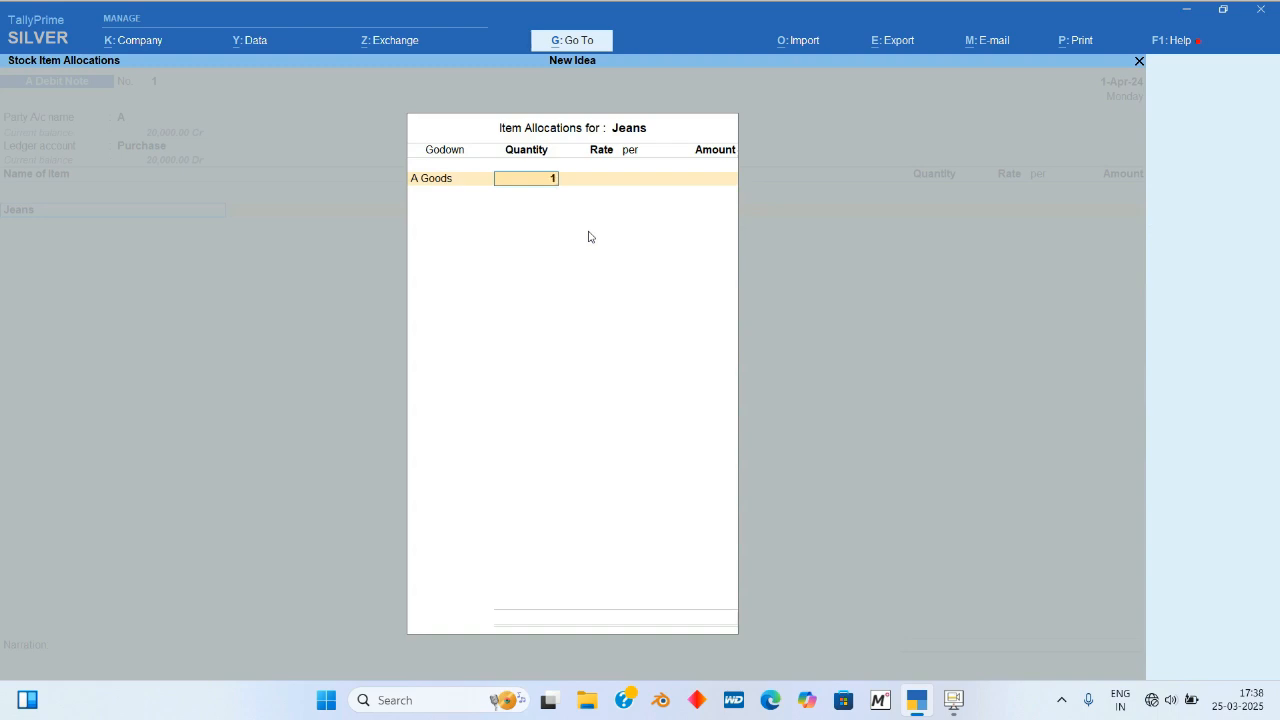
text(0)
key(Return)
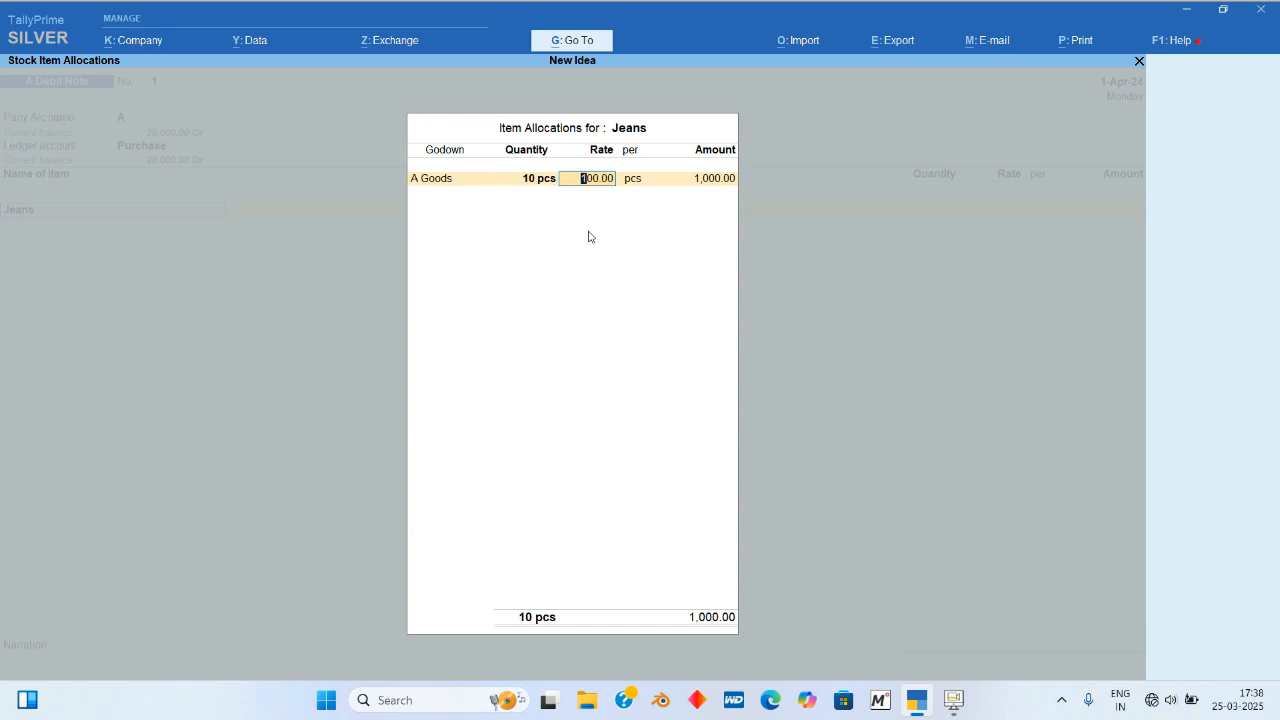
key(Return)
key(Return)
key(Return)
key(Return)
key(Return)
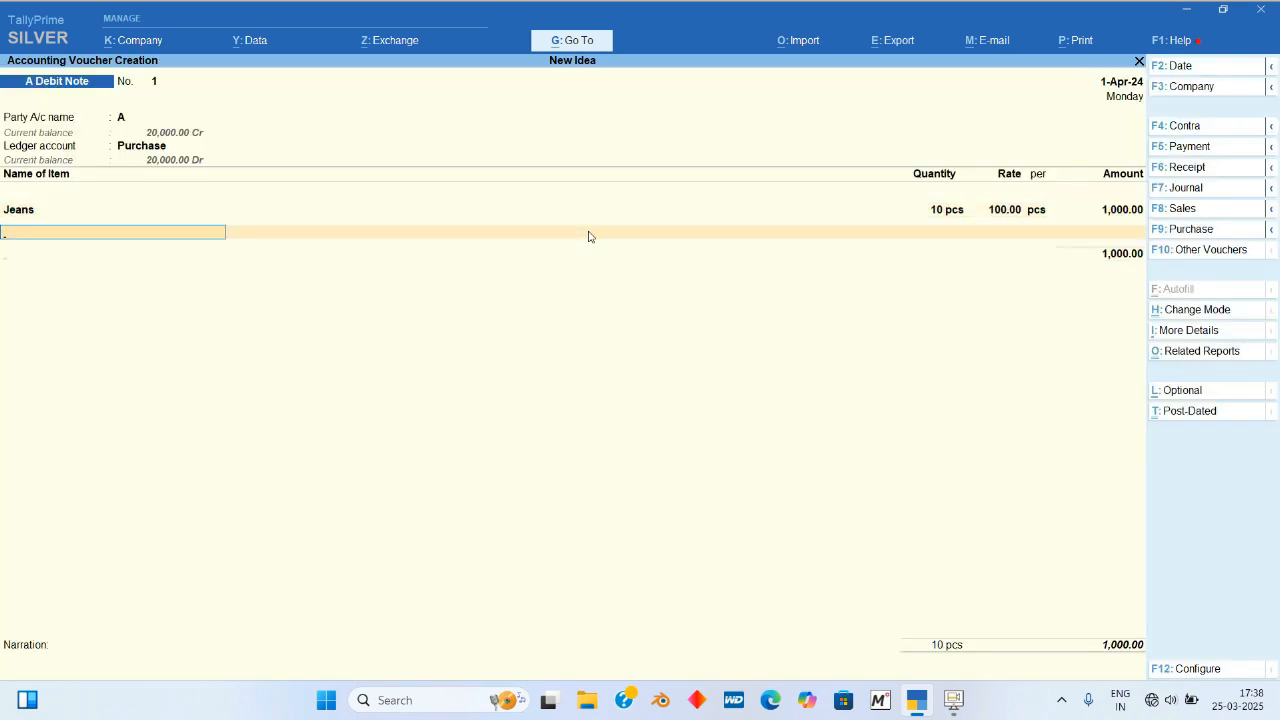
Step: End the item list, leave the narration blank, and save the debit note
key(Return)
key(Return)
key(Return)
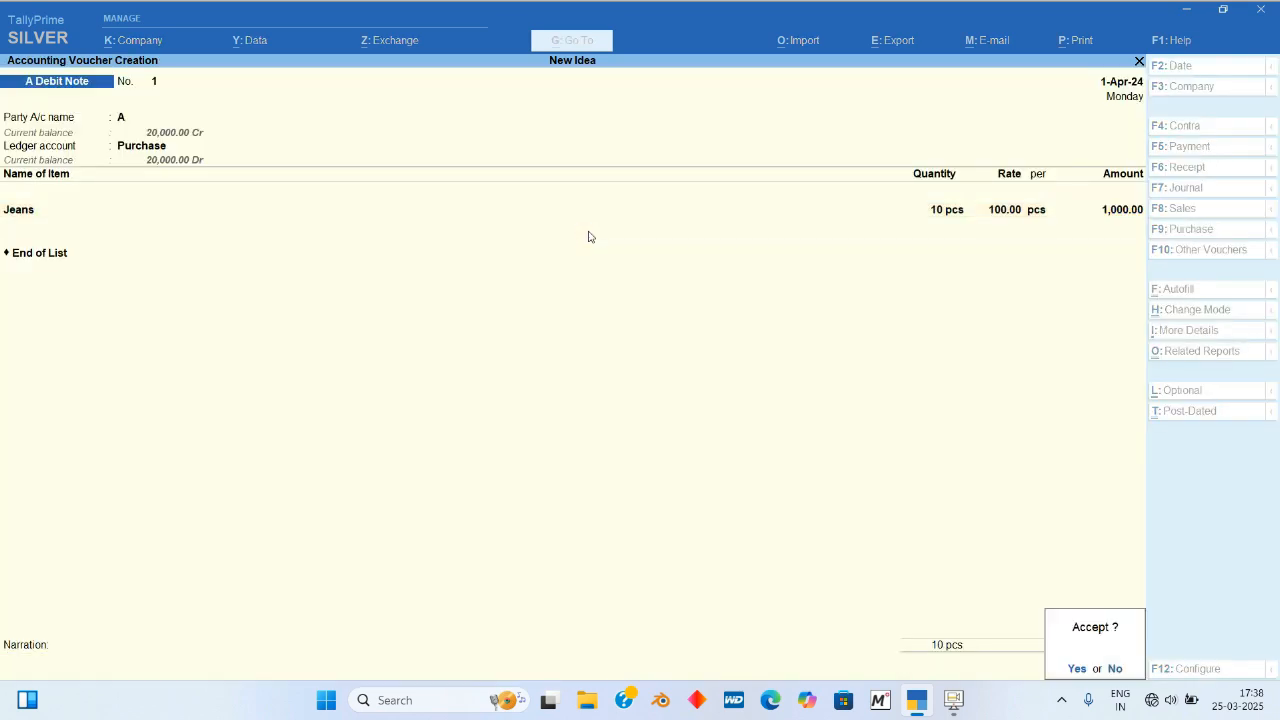
key(Return)
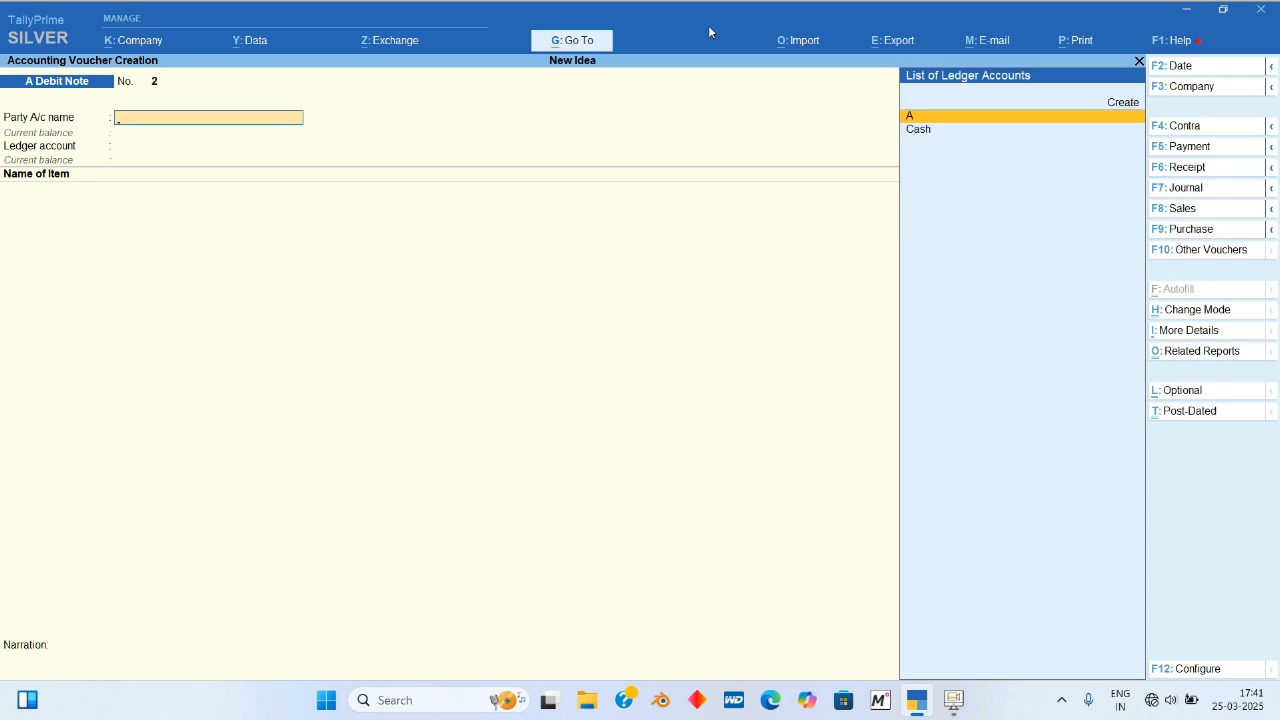
Step: Leave voucher entry and check the Profit & Loss A/c of New Idea
key(Escape)
key(y)
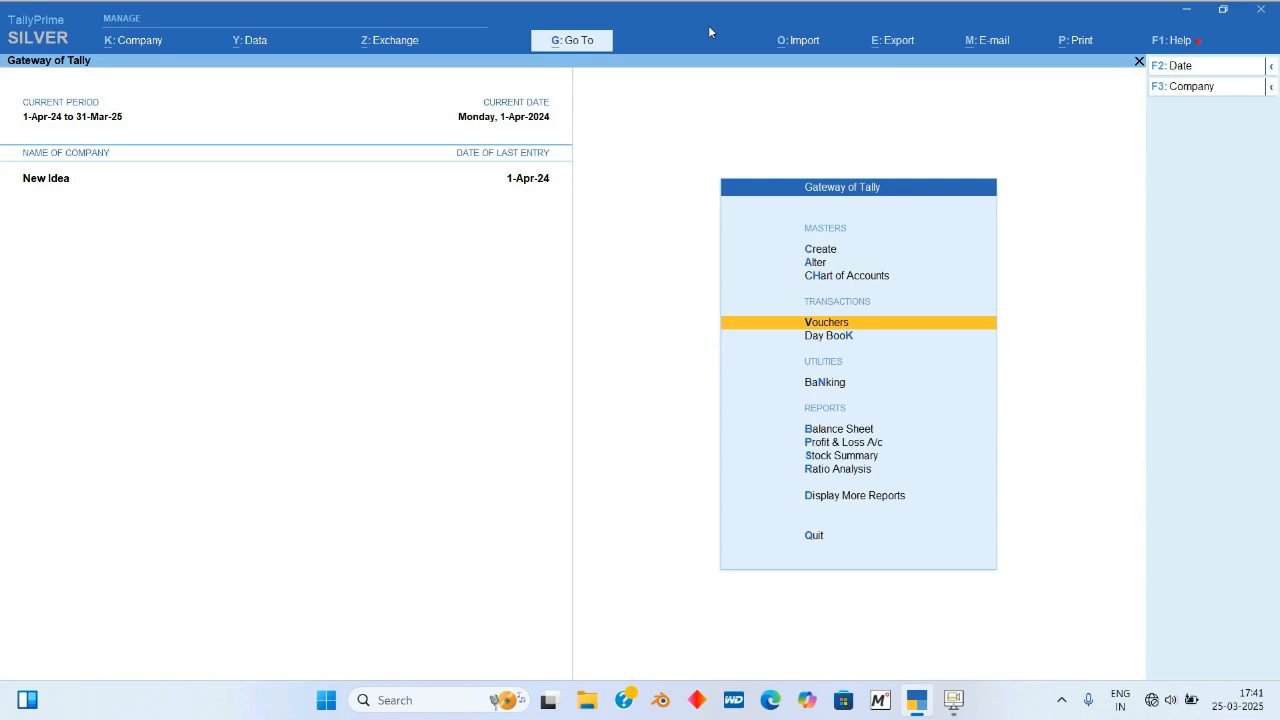
key(p)
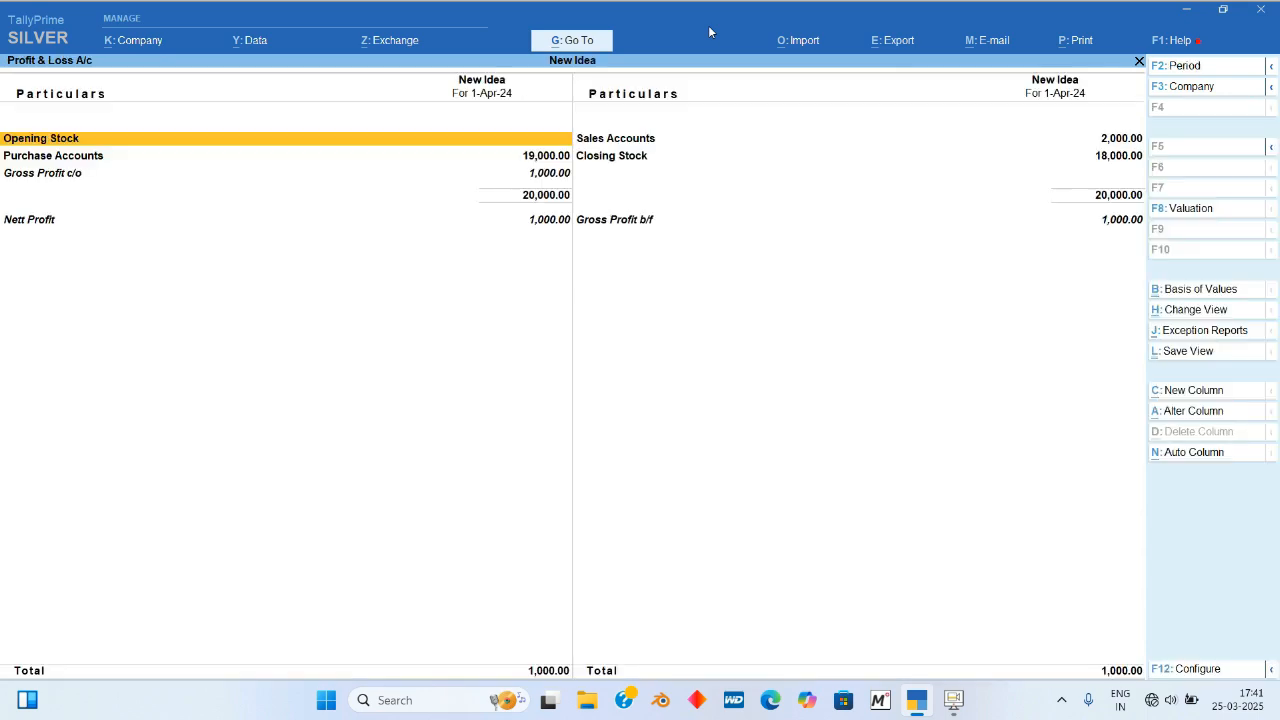
key(Right)
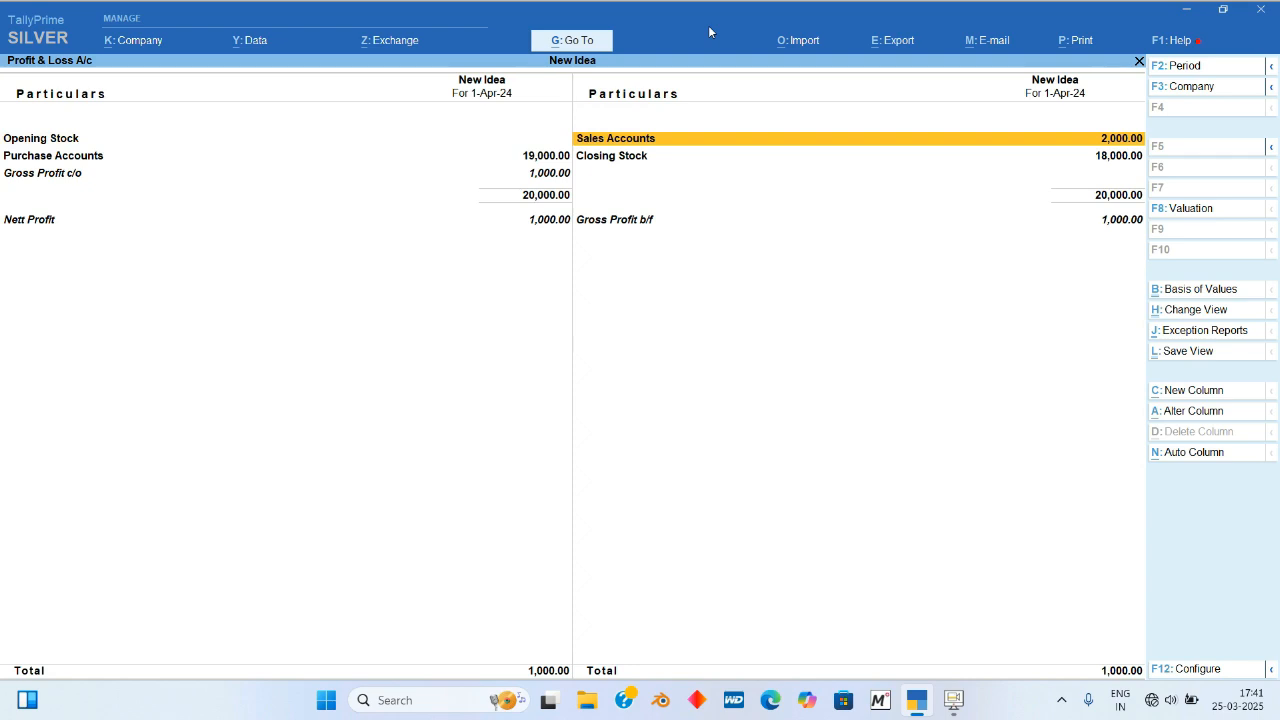
Step: Examine the voucher entries of the Purchase ledger under Purchase Accounts in the Profit & Loss A/c
key(Left)
key(Down)
key(Return)
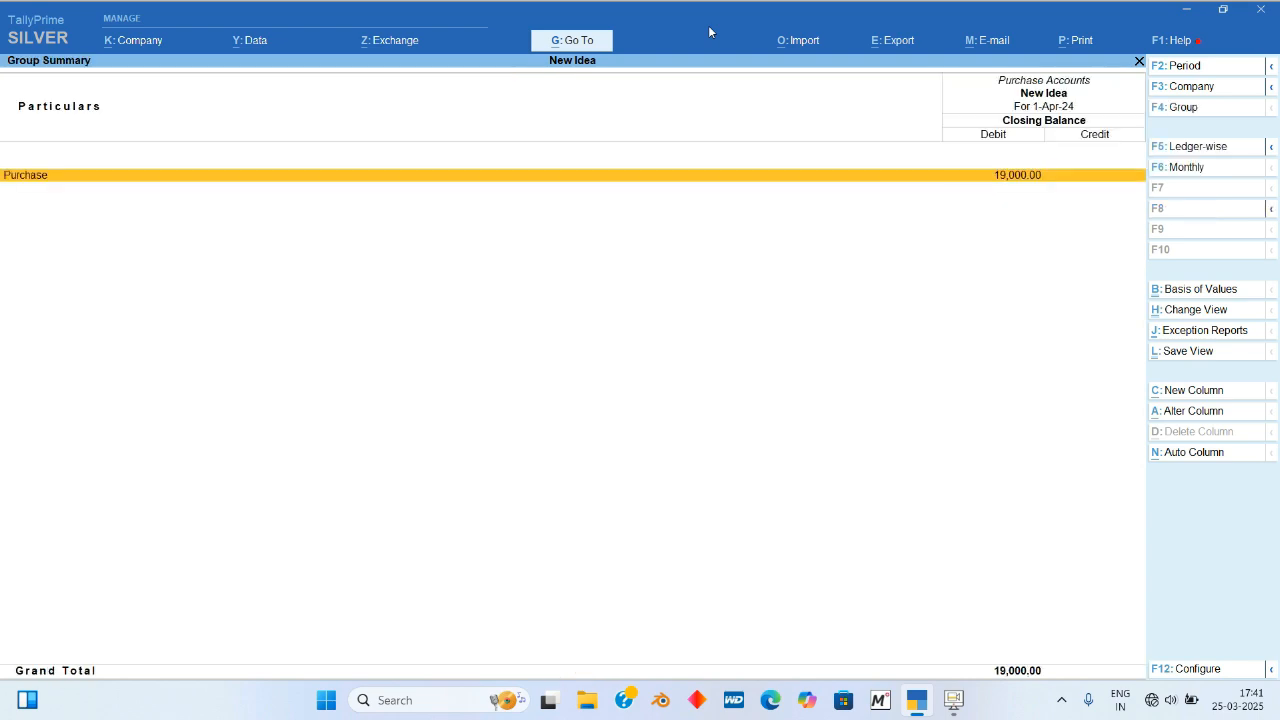
key(Return)
key(Return)
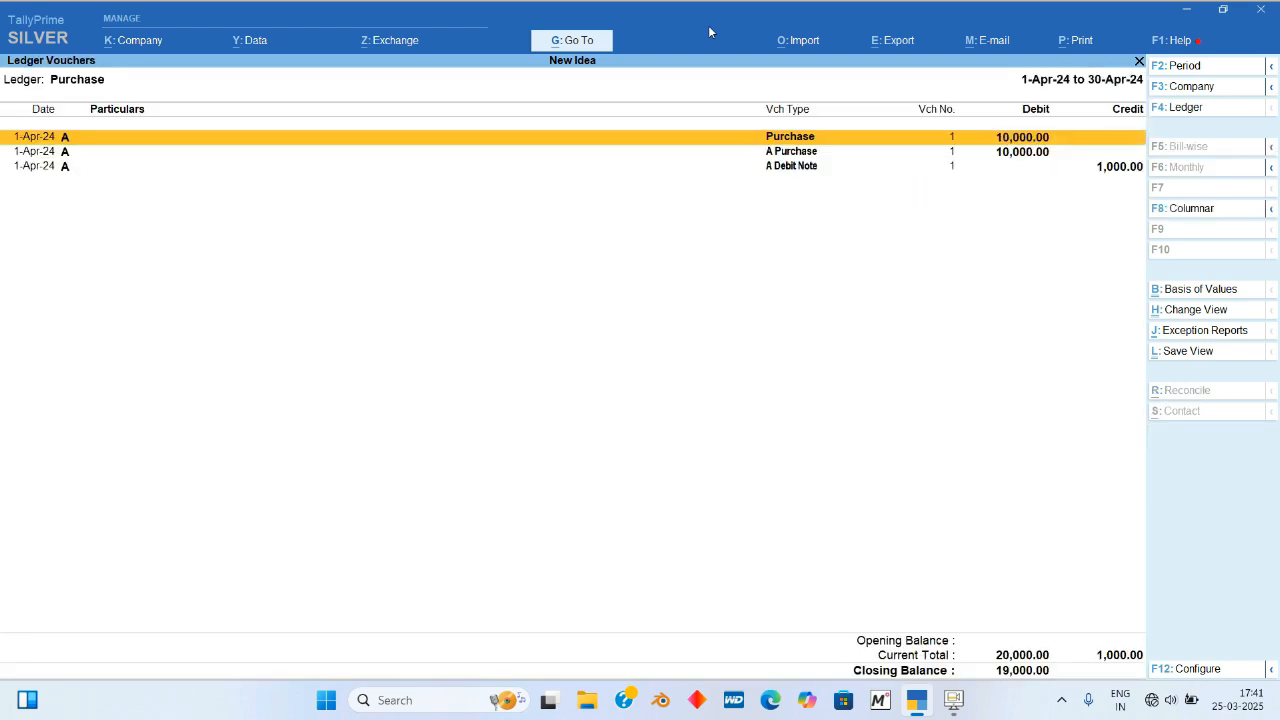
key(Escape)
key(Escape)
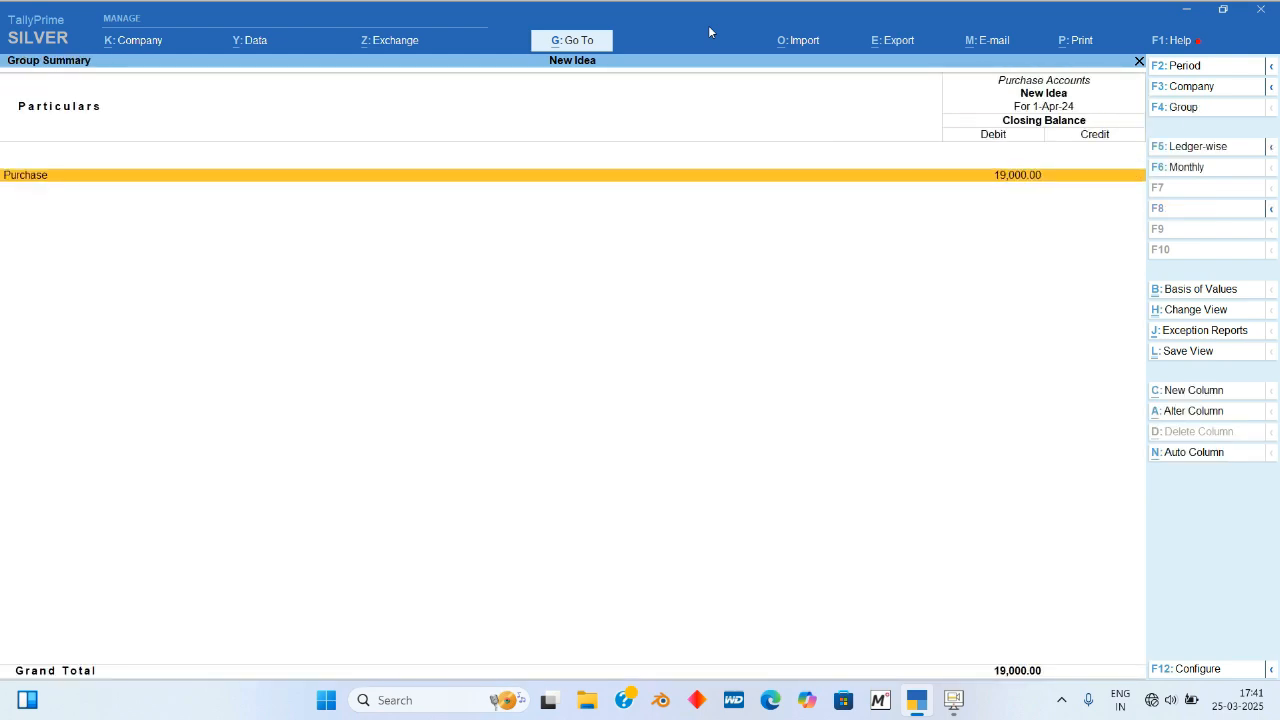
key(Escape)
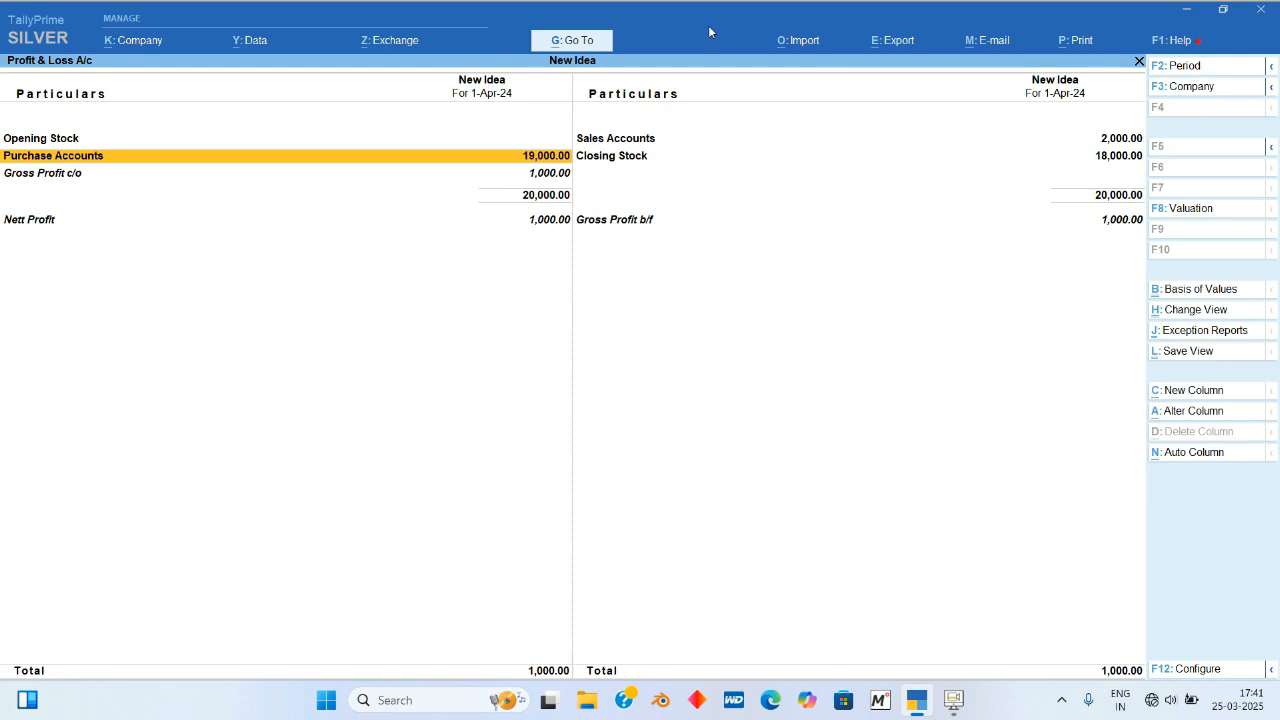
Step: Switch to the Balance Sheet and check its liabilities and assets
key(Escape)
key(b)
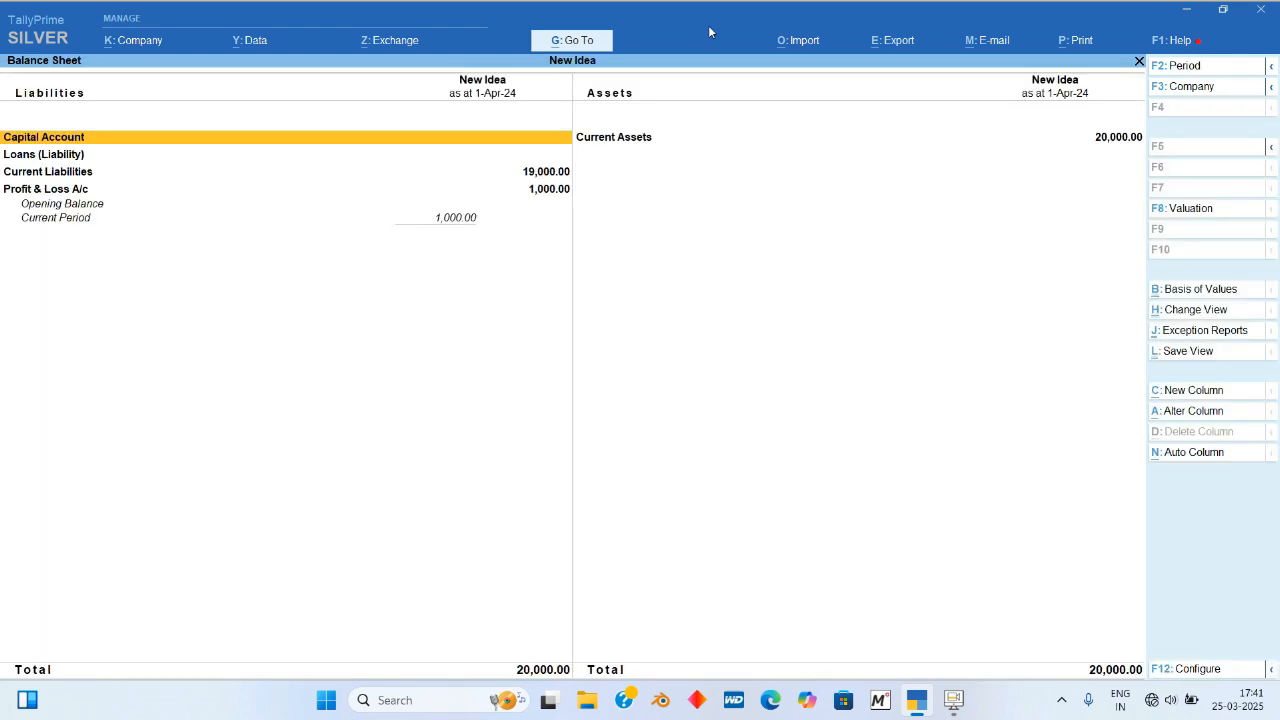
key(Right)
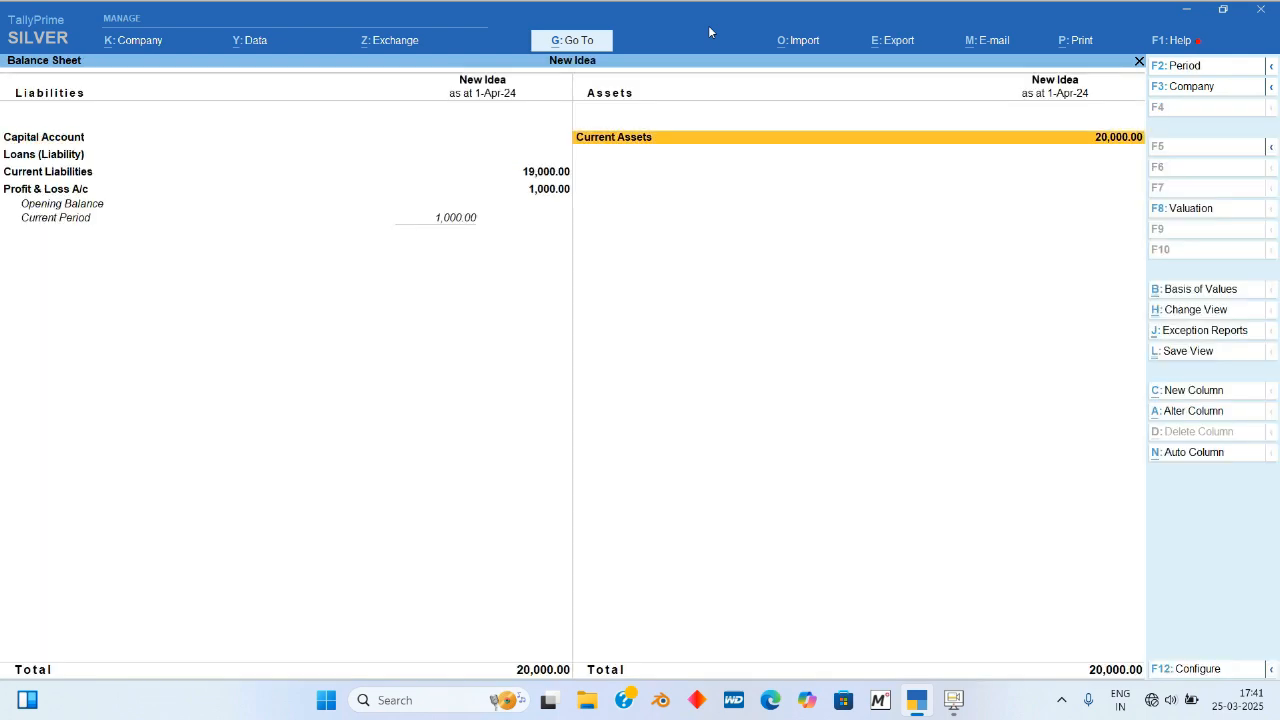
Step: Drill down from Current Liabilities through Sundry Creditors to examine the ledger vouchers of party A
key(Left)
key(Down)
key(Down)
key(Return)
key(Return)
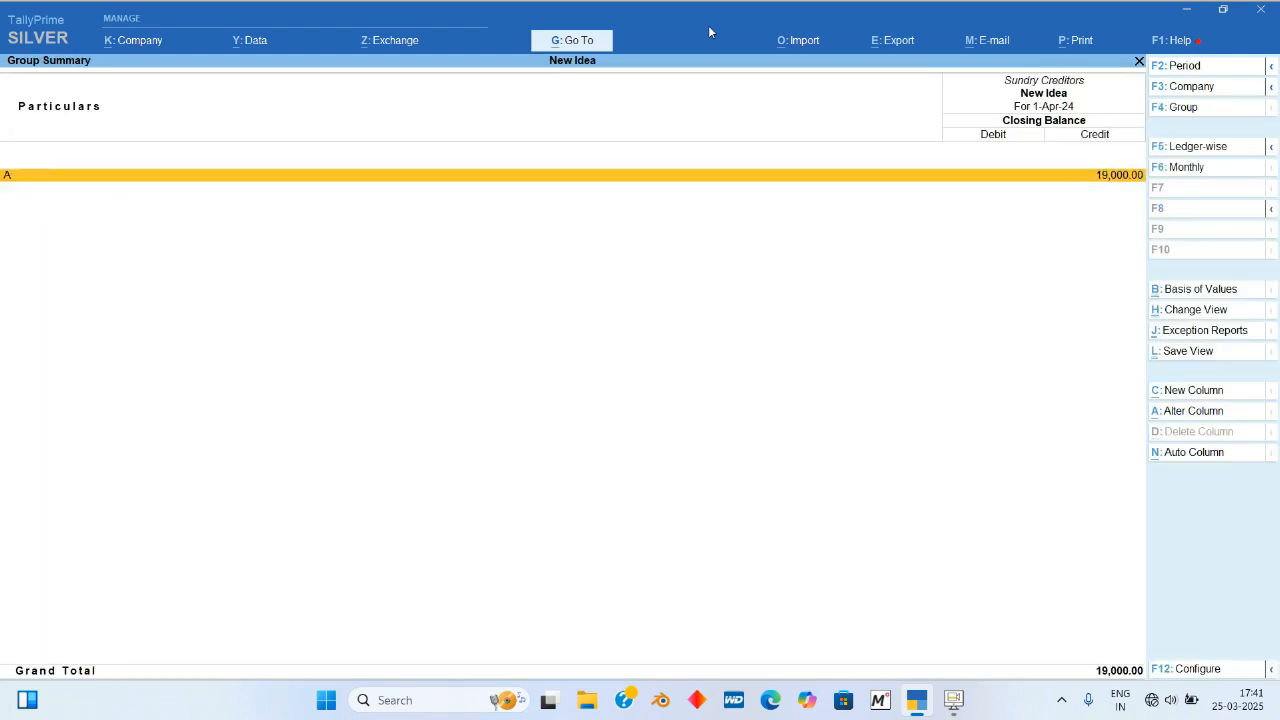
key(Return)
key(Return)
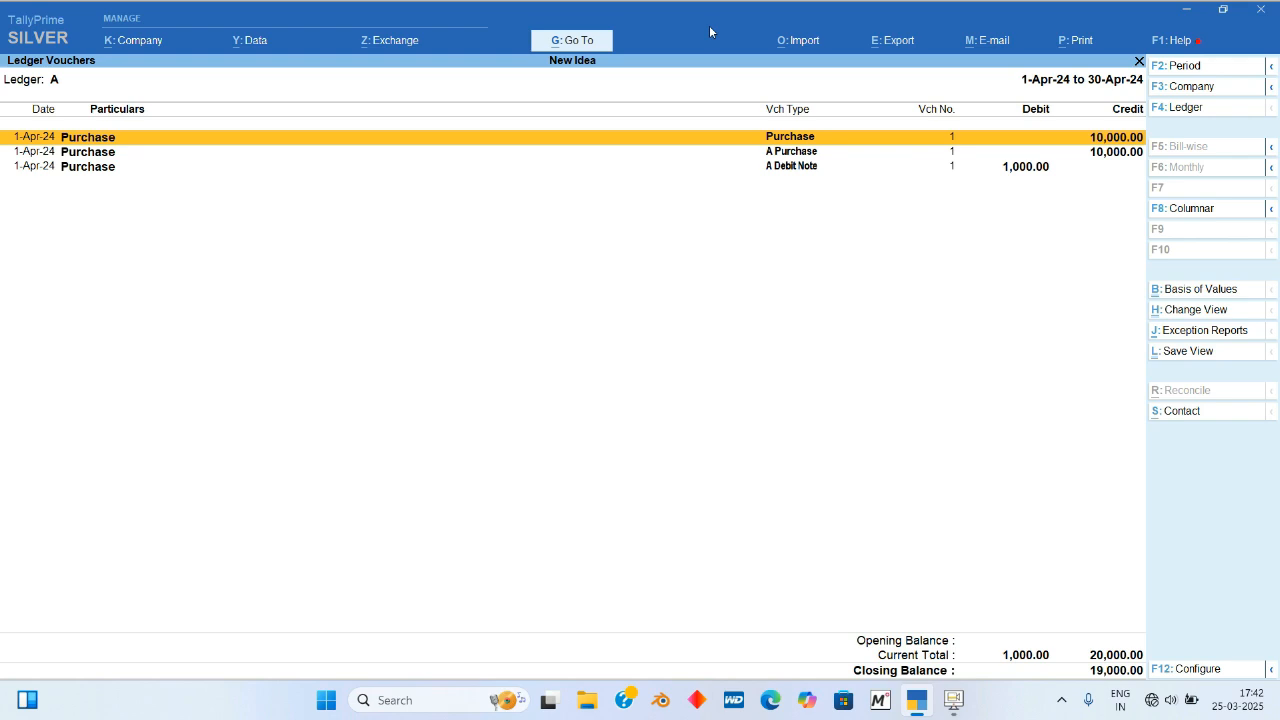
key(Escape)
key(Escape)
key(Escape)
key(Escape)
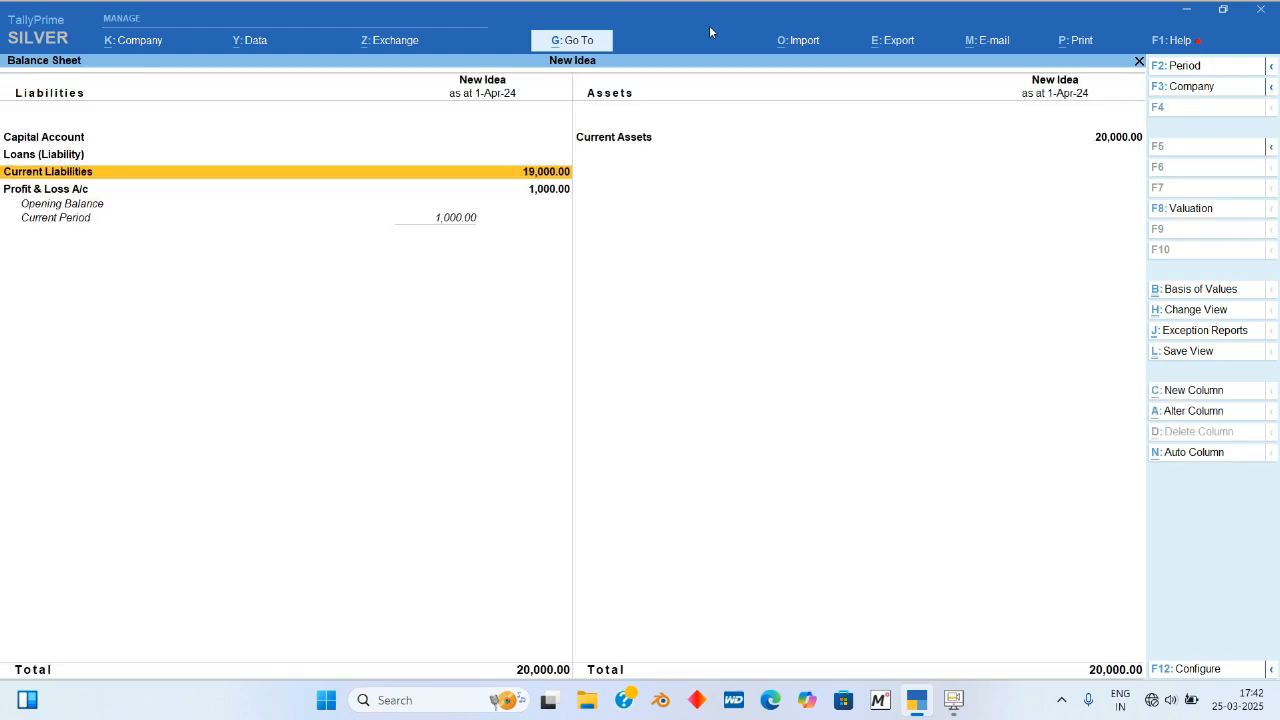
Step: Check the closing balance of Jeans in the Stock Summary
key(Escape)
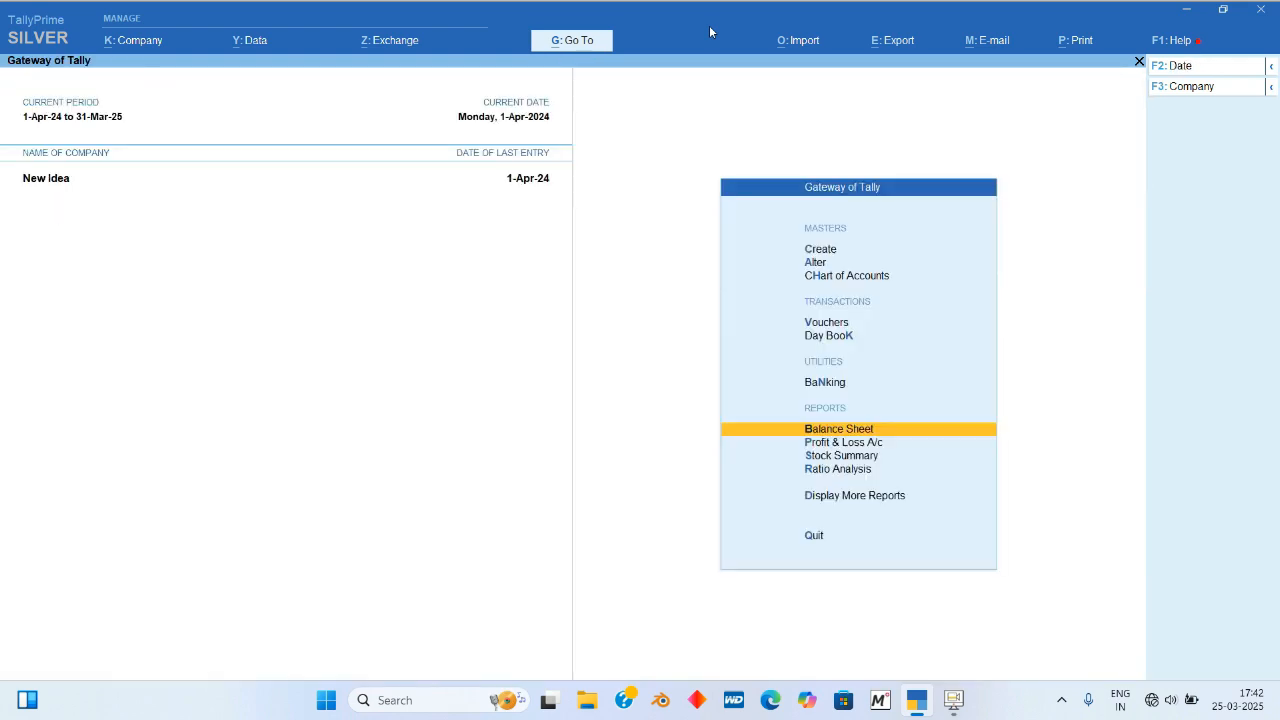
key(s)
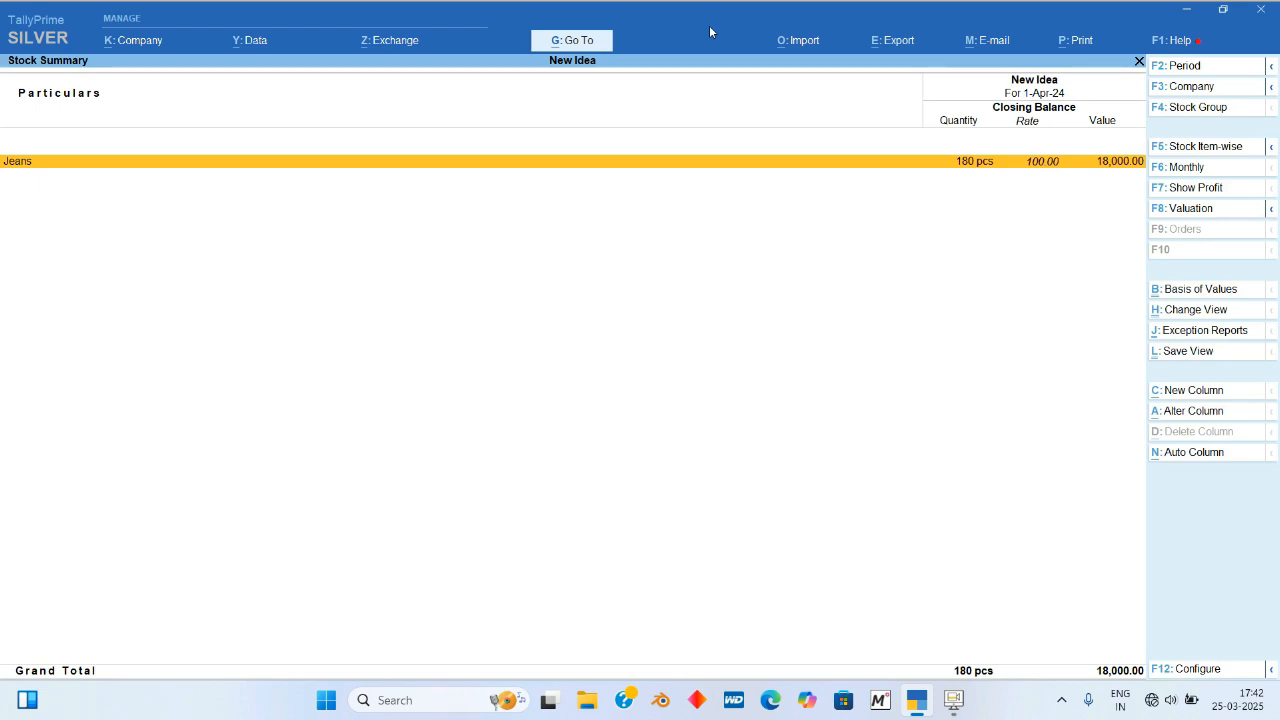
key(Escape)
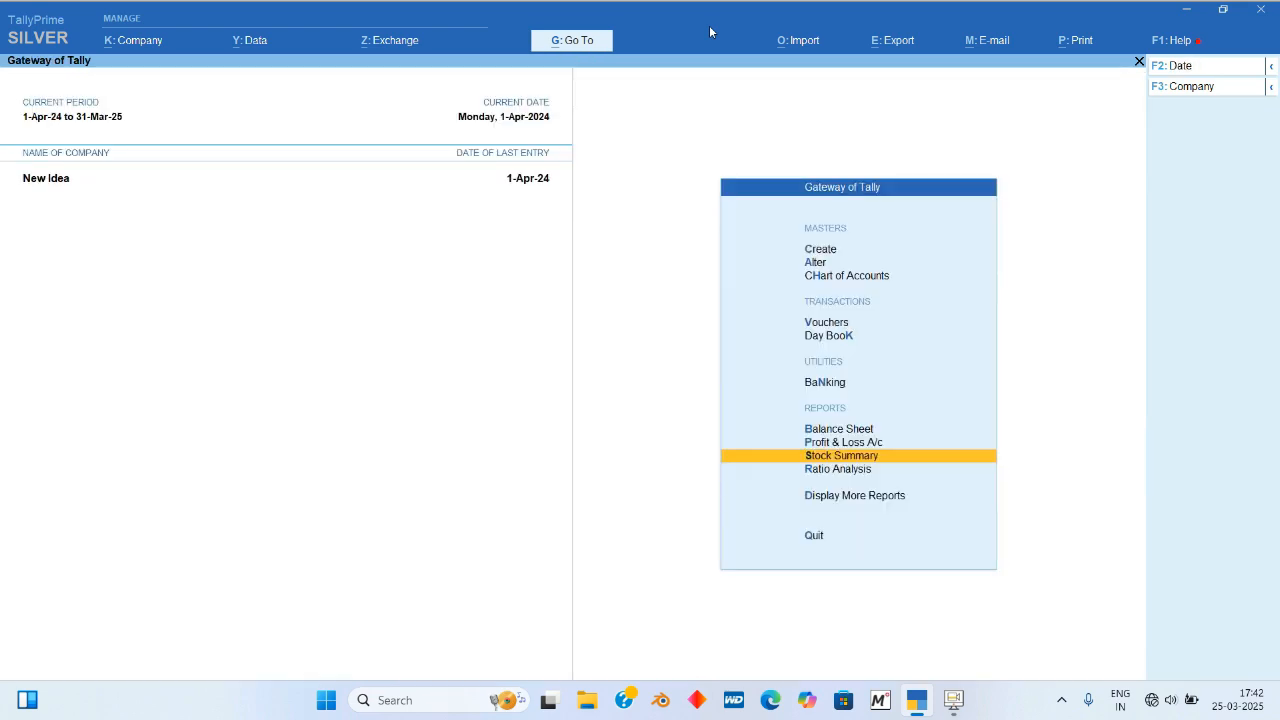
Step: Display the Godown Summary for Main Location from the inventory books to check its Jeans stock
key(d)
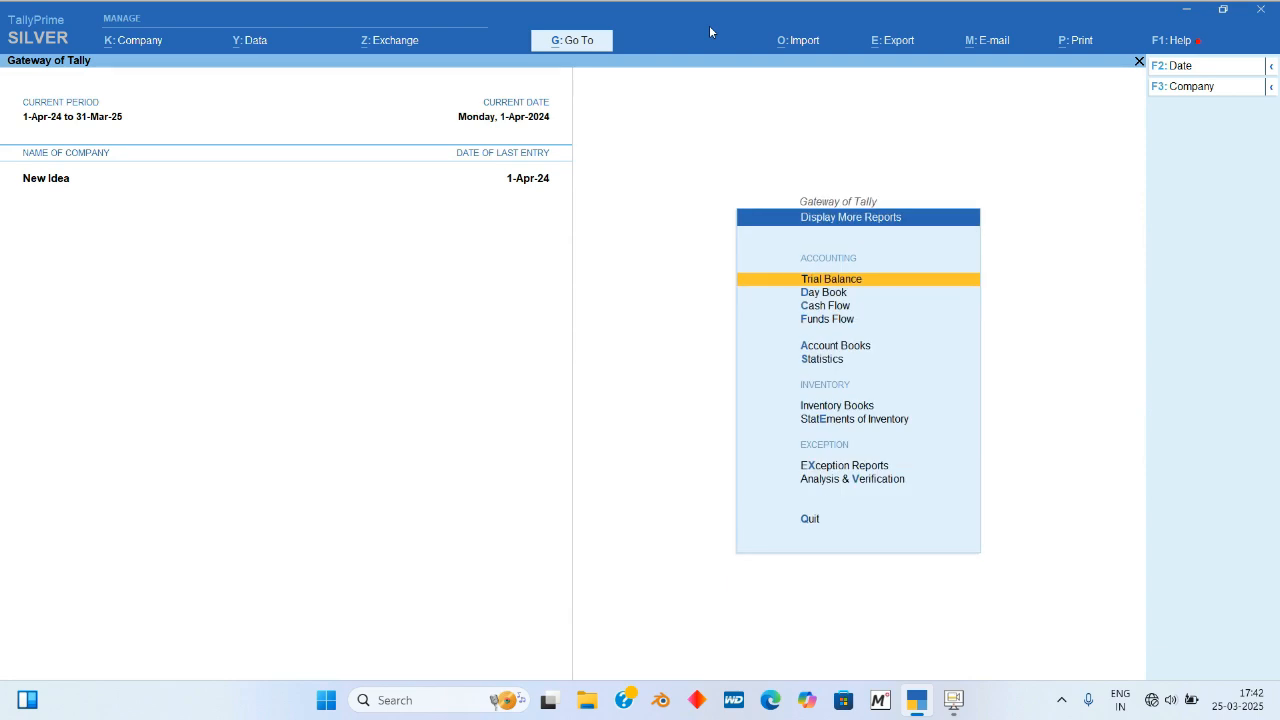
key(Down)
key(Down)
key(Down)
key(Down)
key(Down)
key(Down)
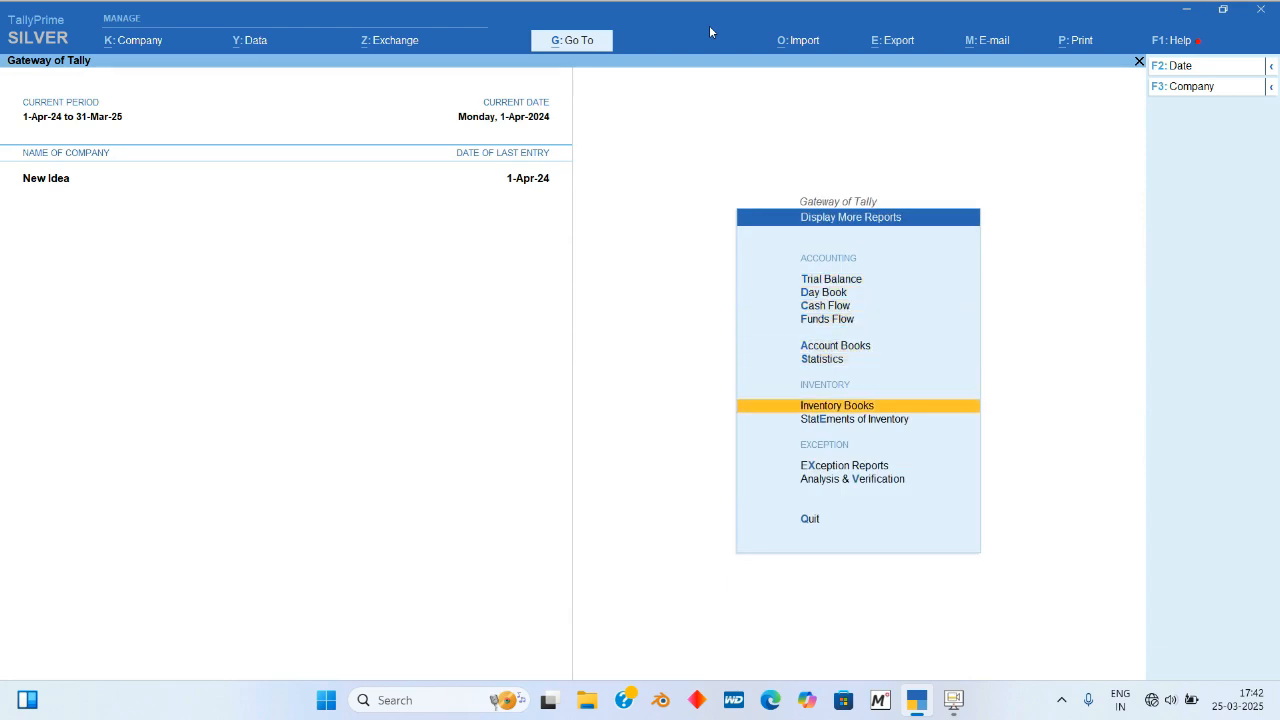
key(Return)
key(Down)
key(Return)
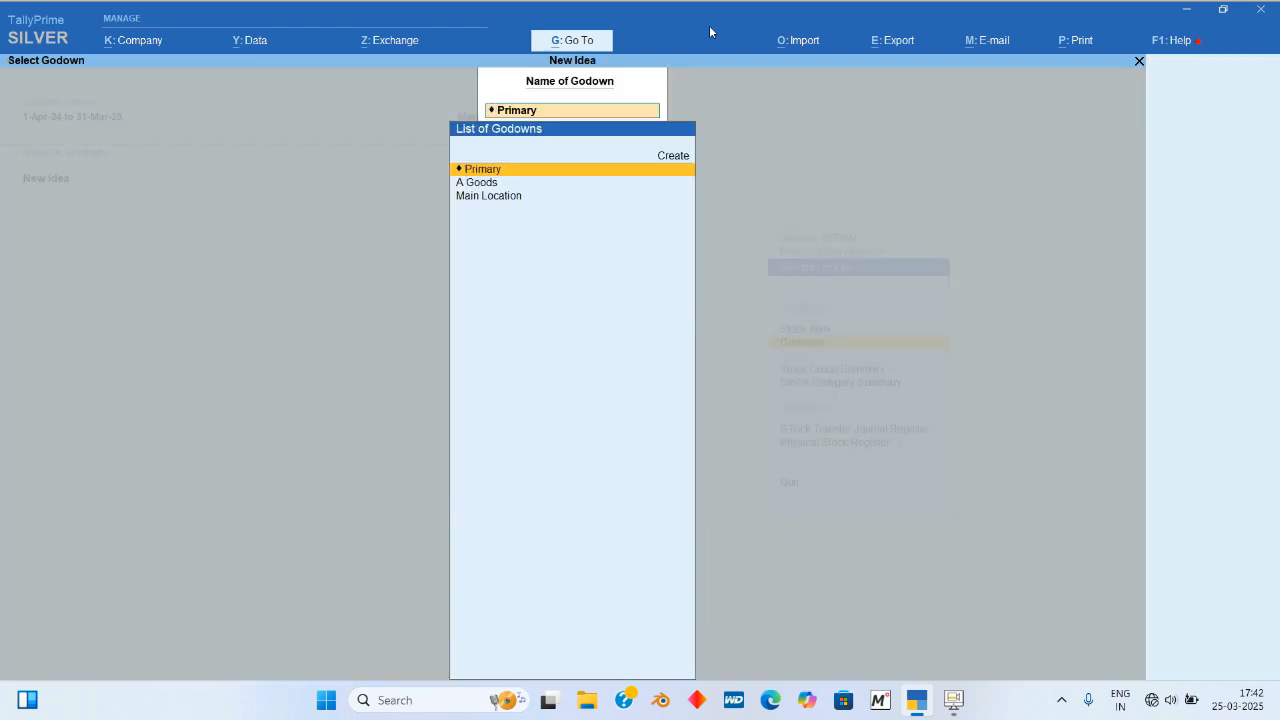
key(Down)
key(Down)
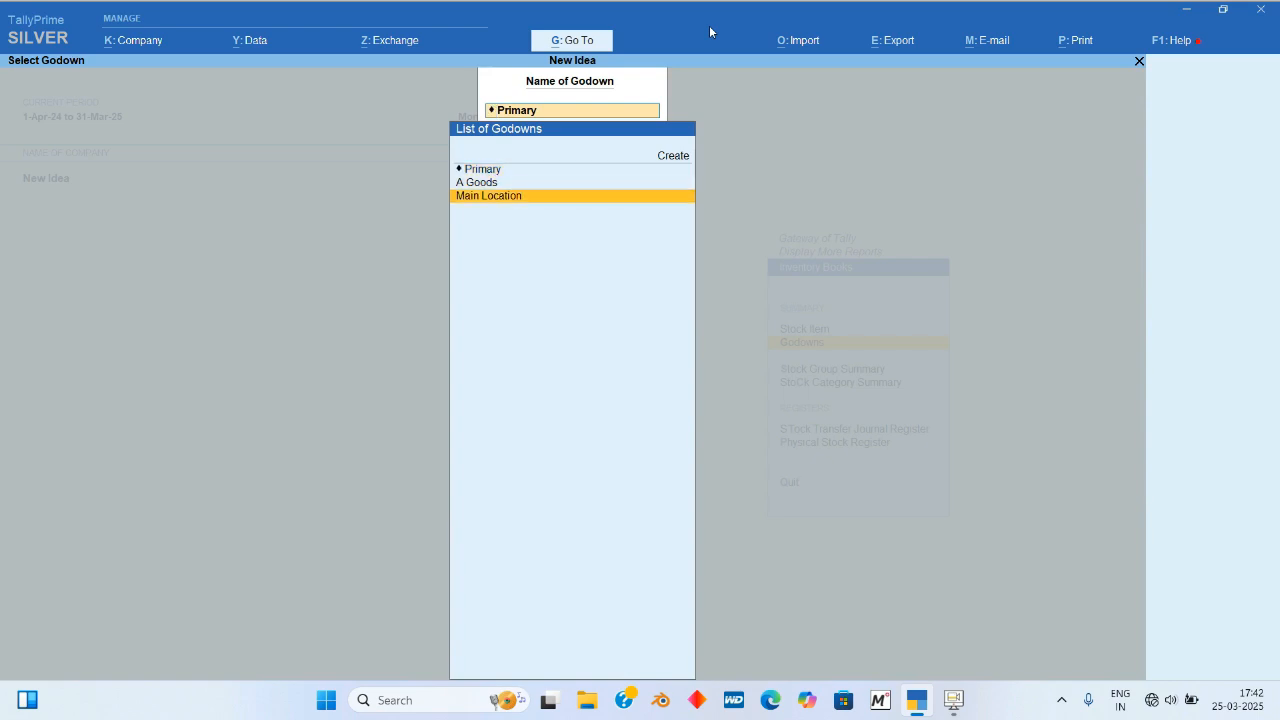
key(Return)
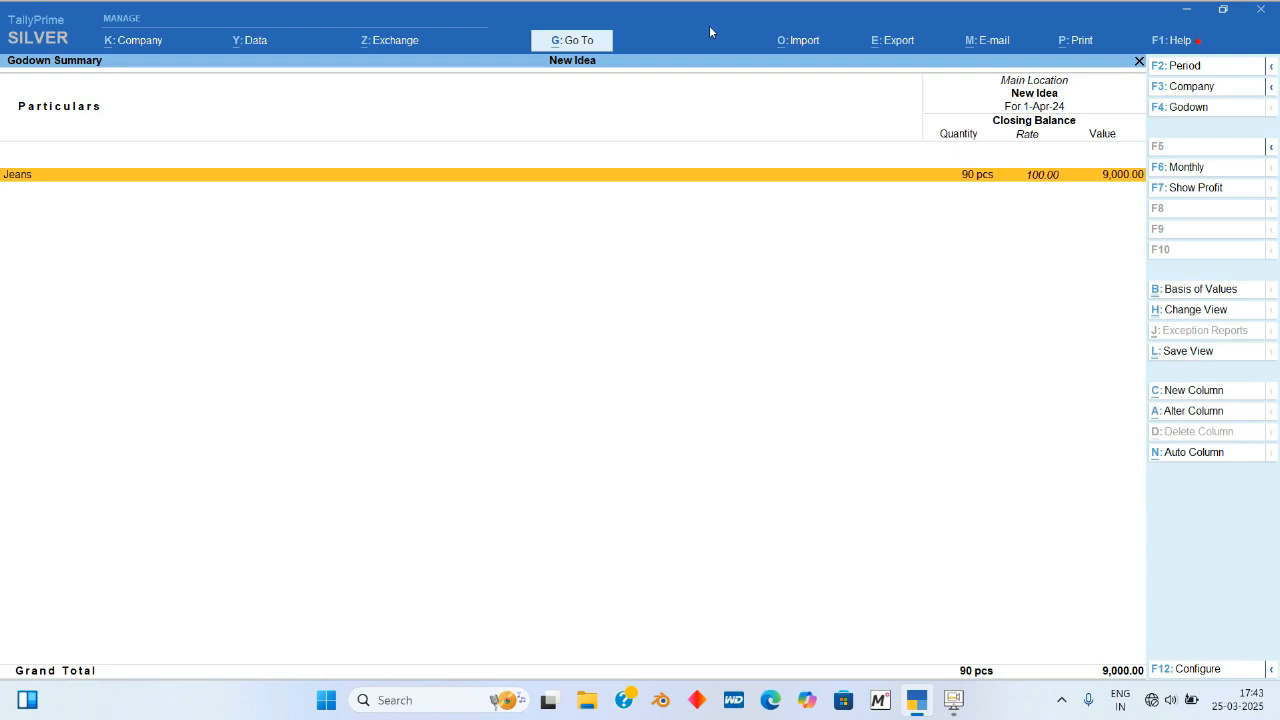
Step: Compare the Jeans stock in the A Goods and Main Location godown summaries
key(Escape)
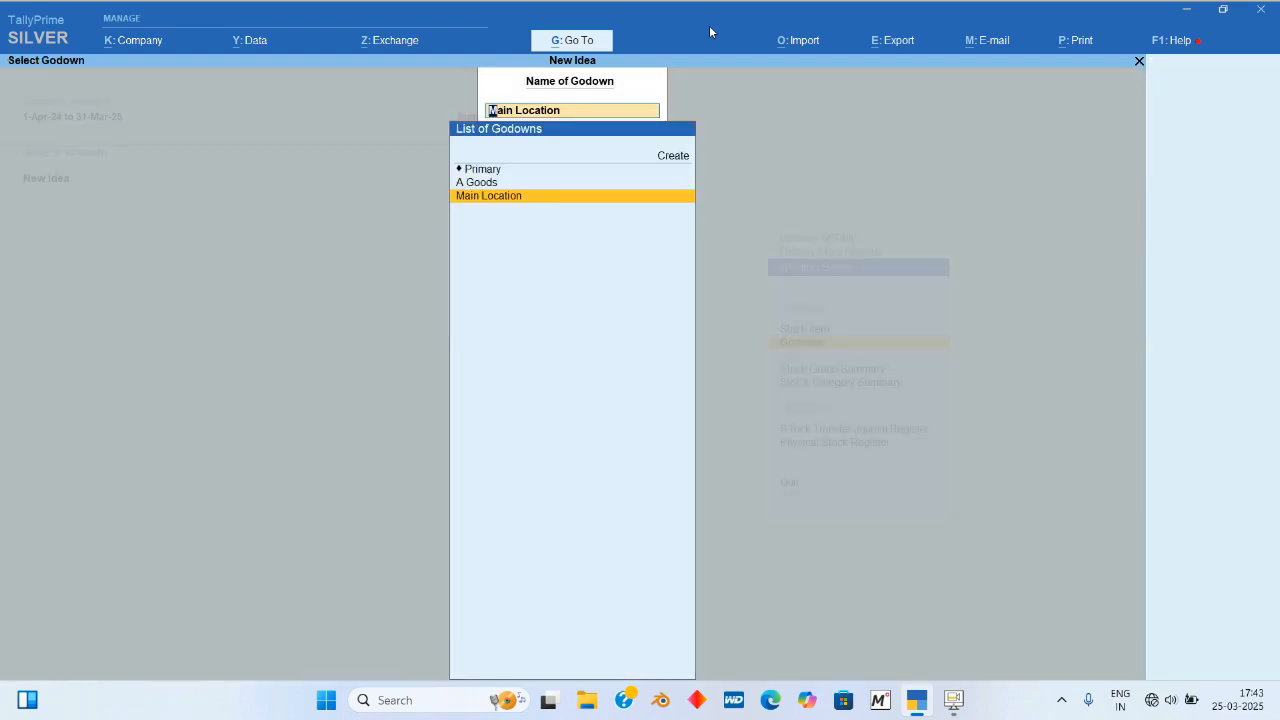
key(Up)
key(Return)
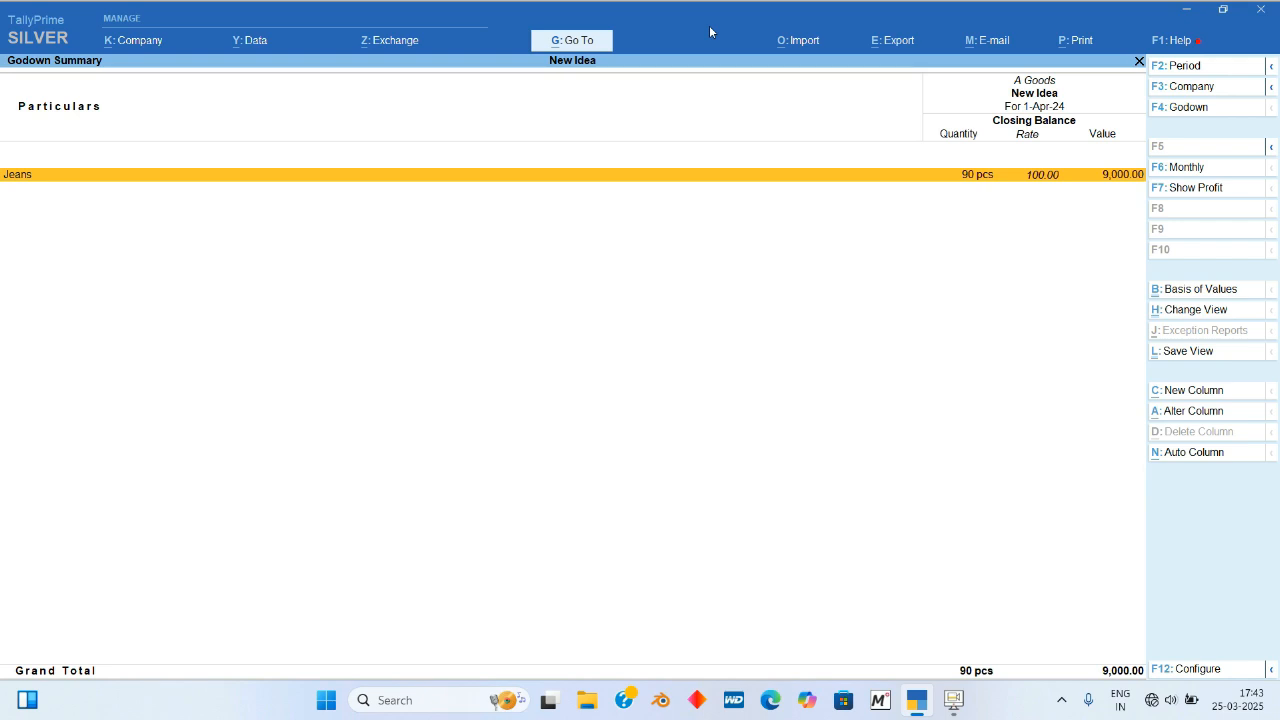
key(F4)
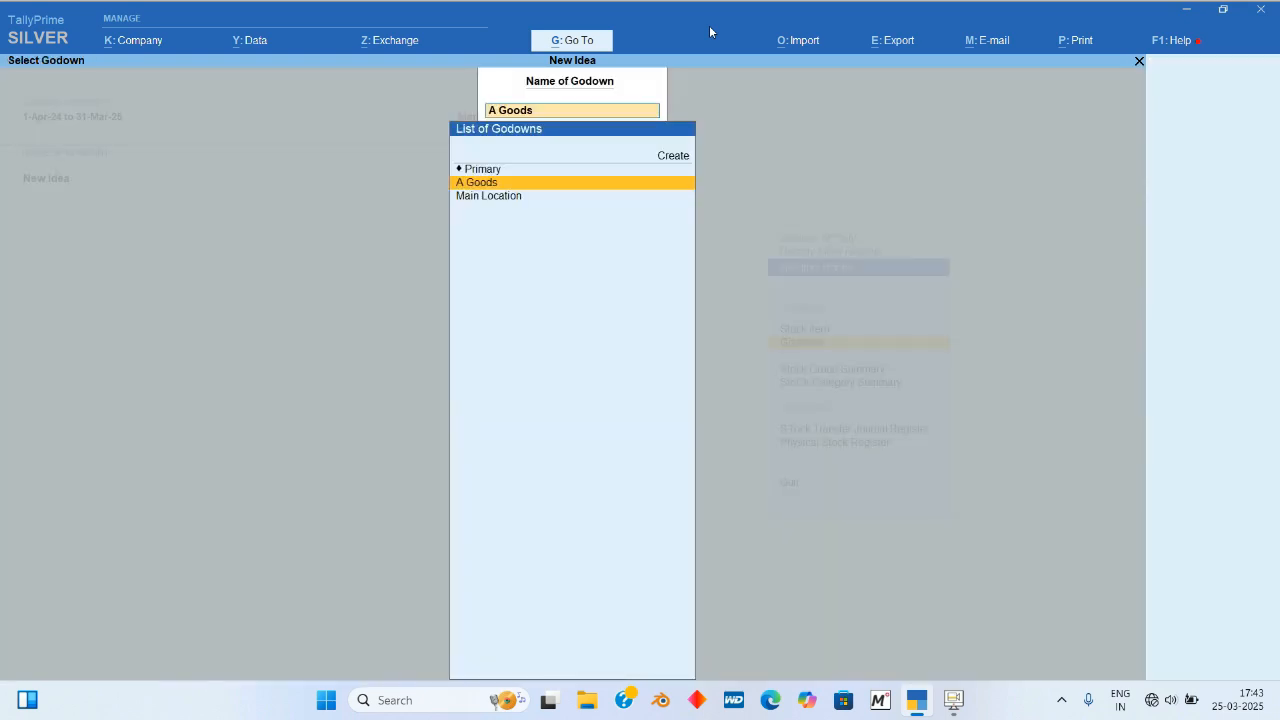
key(Down)
key(Return)
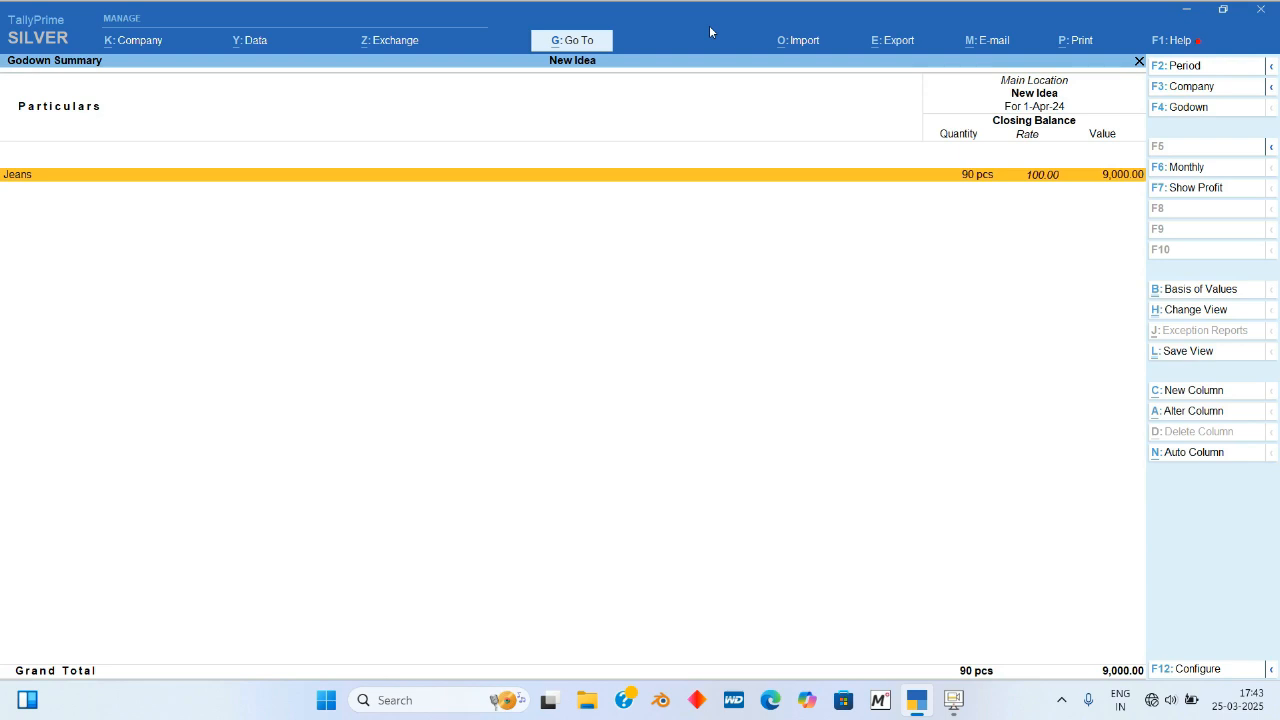
key(Escape)
key(Escape)
key(Escape)
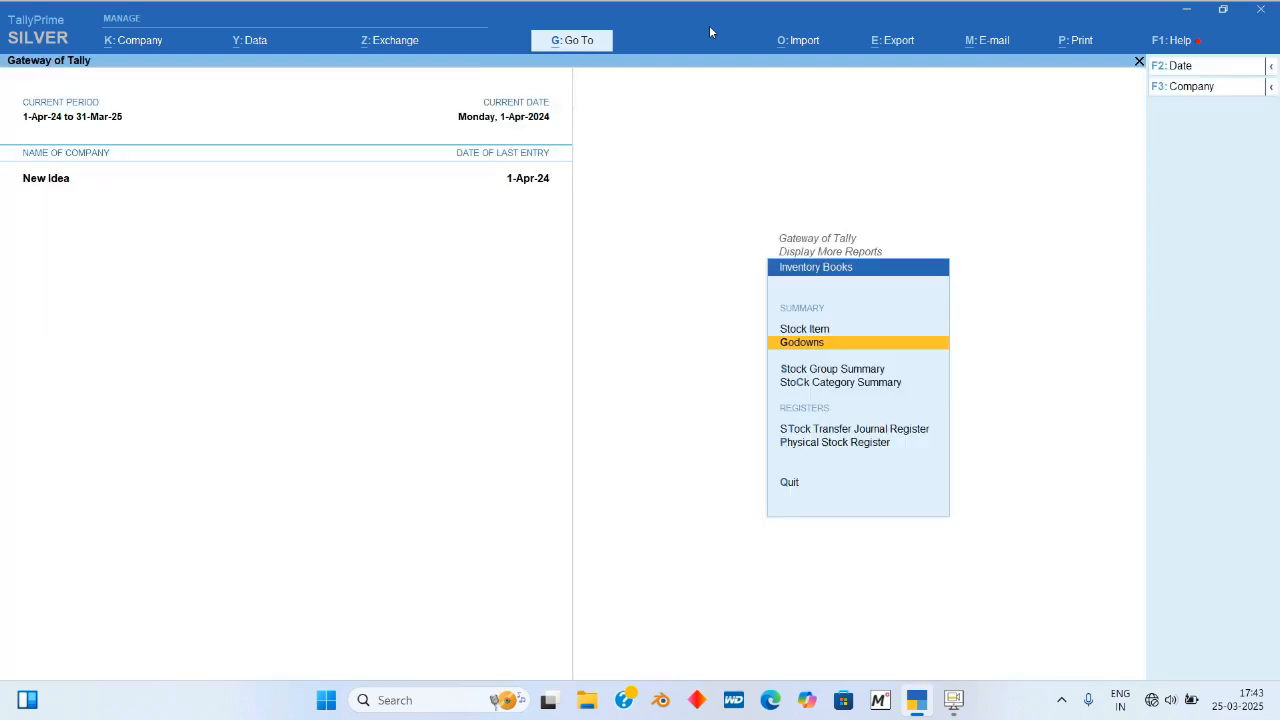
key(Escape)
Step: Start a Sales voucher with Cash as the party, default party details, and Sales as the sales ledger
key(v)
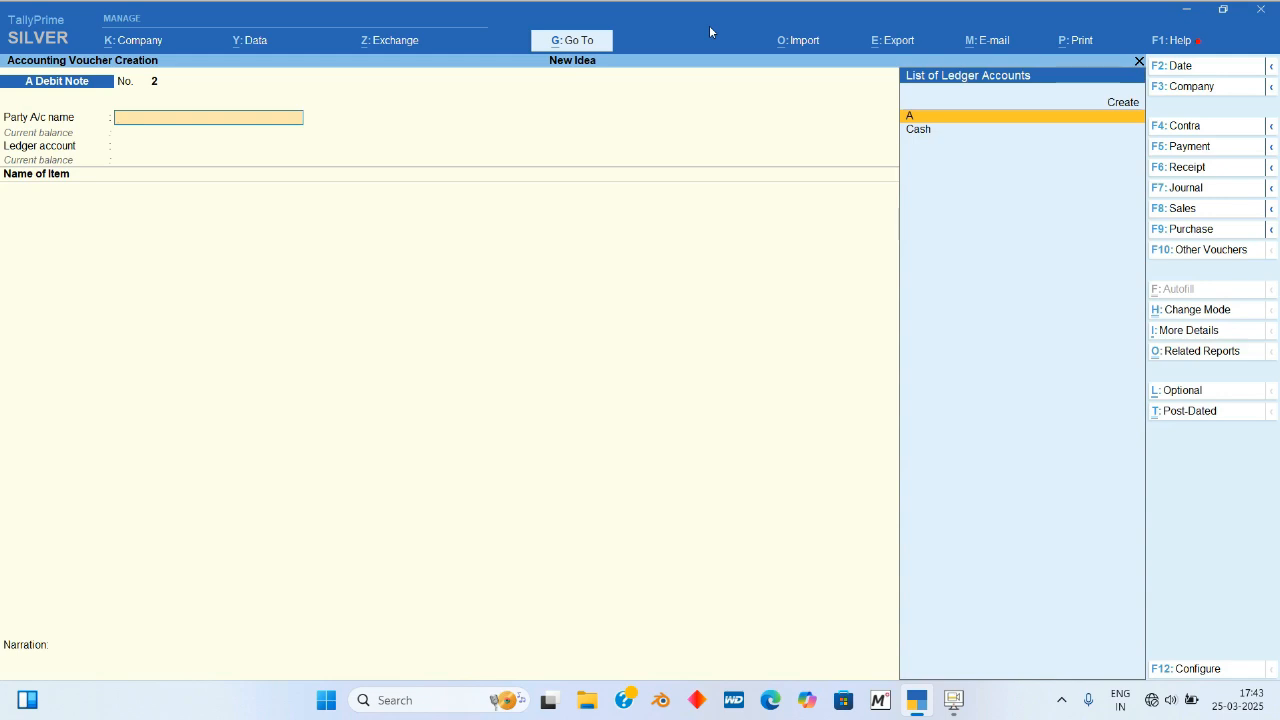
click(1202, 212)
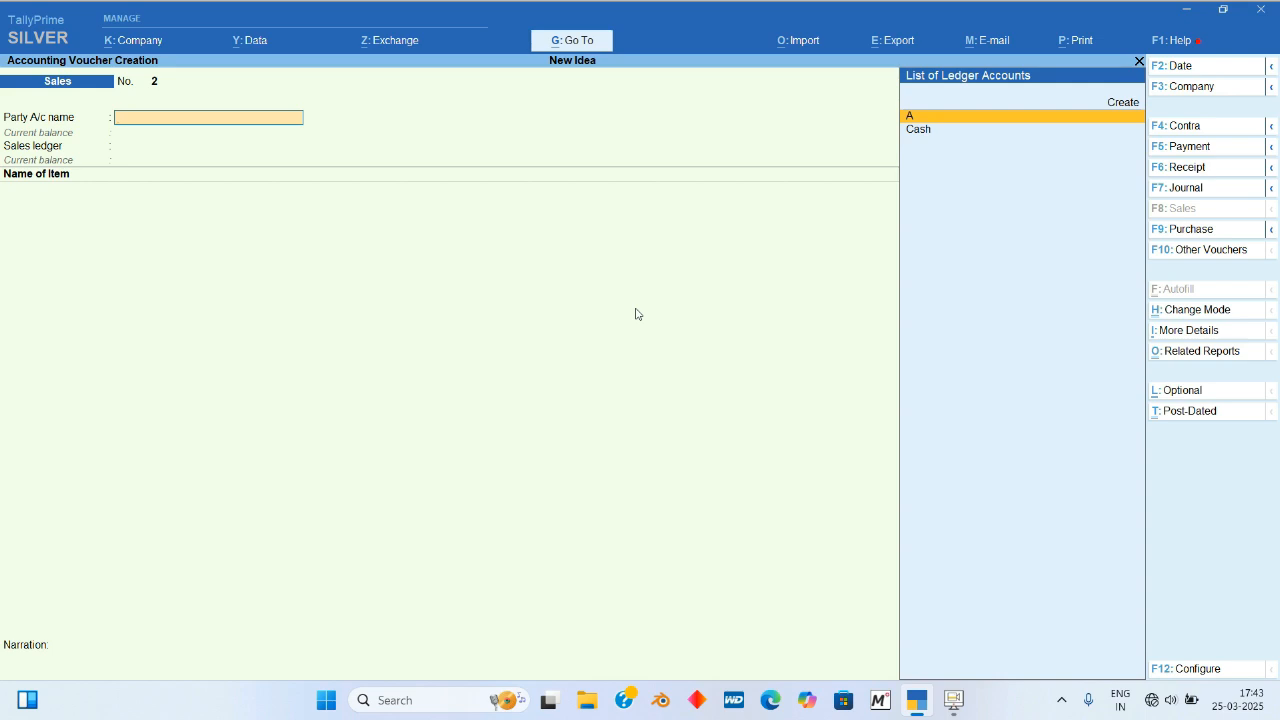
key(Down)
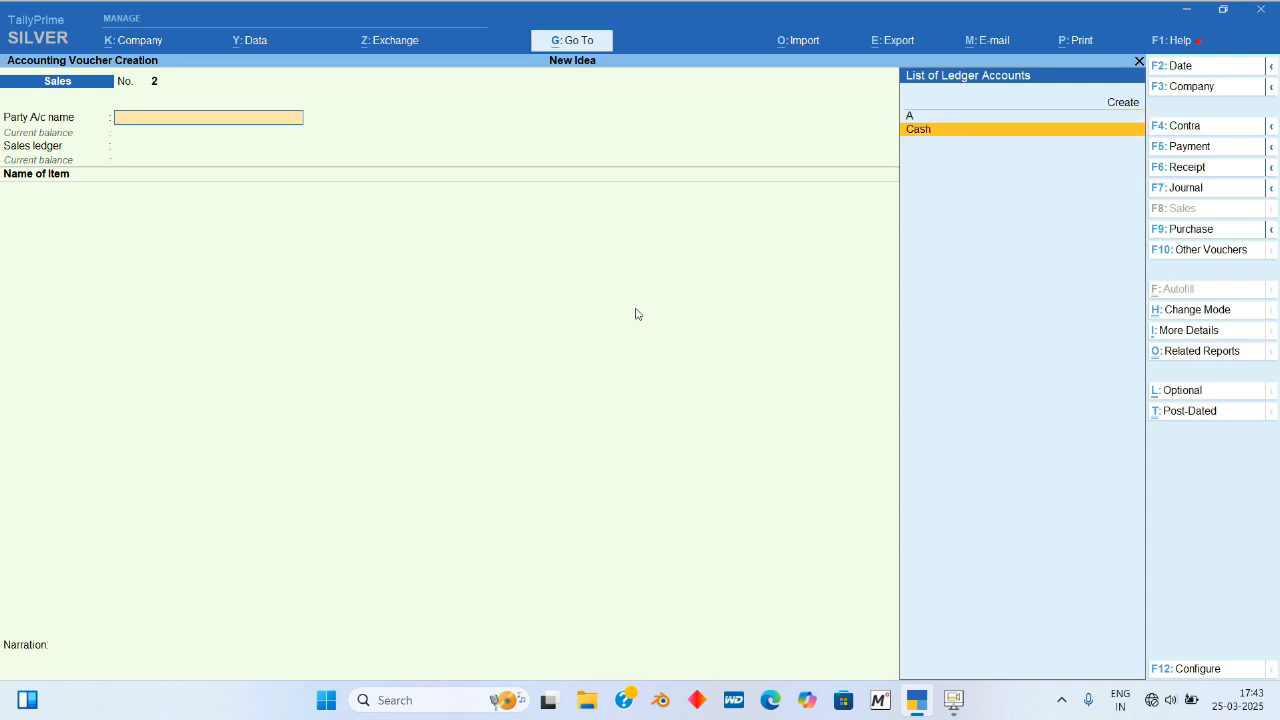
key(Return)
key(ctrl+a)
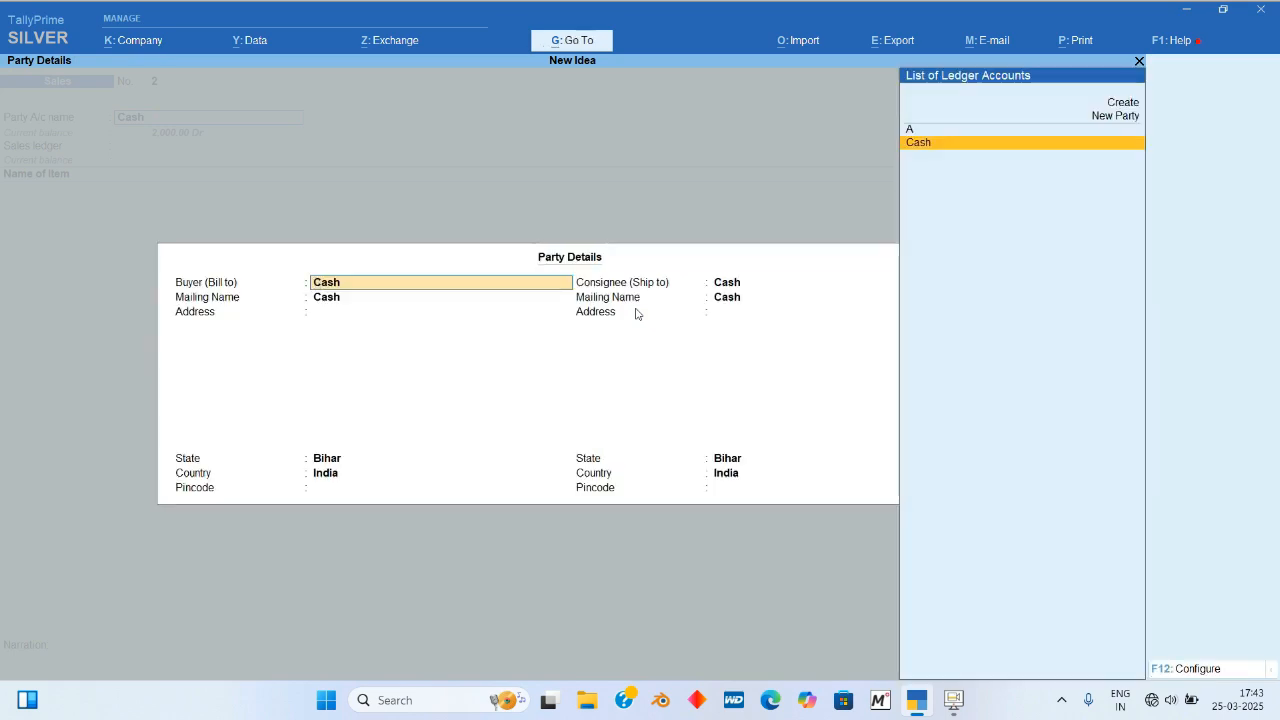
key(ctrl+a)
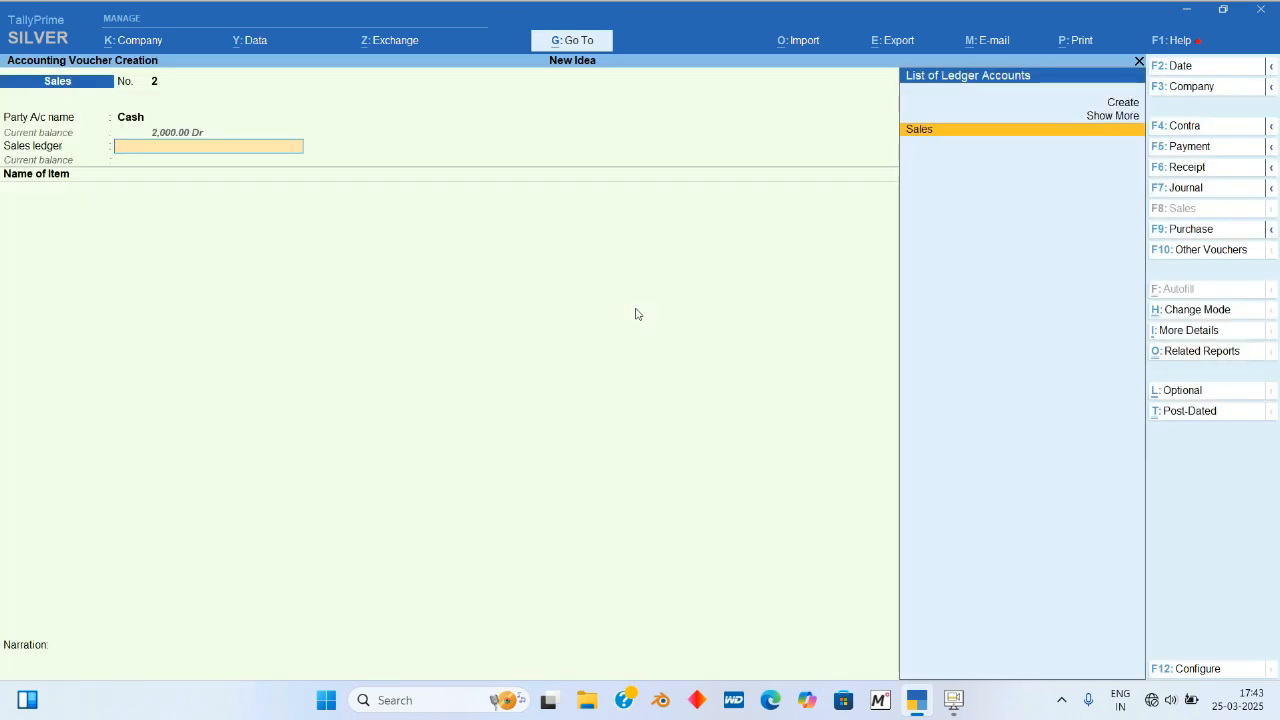
key(Return)
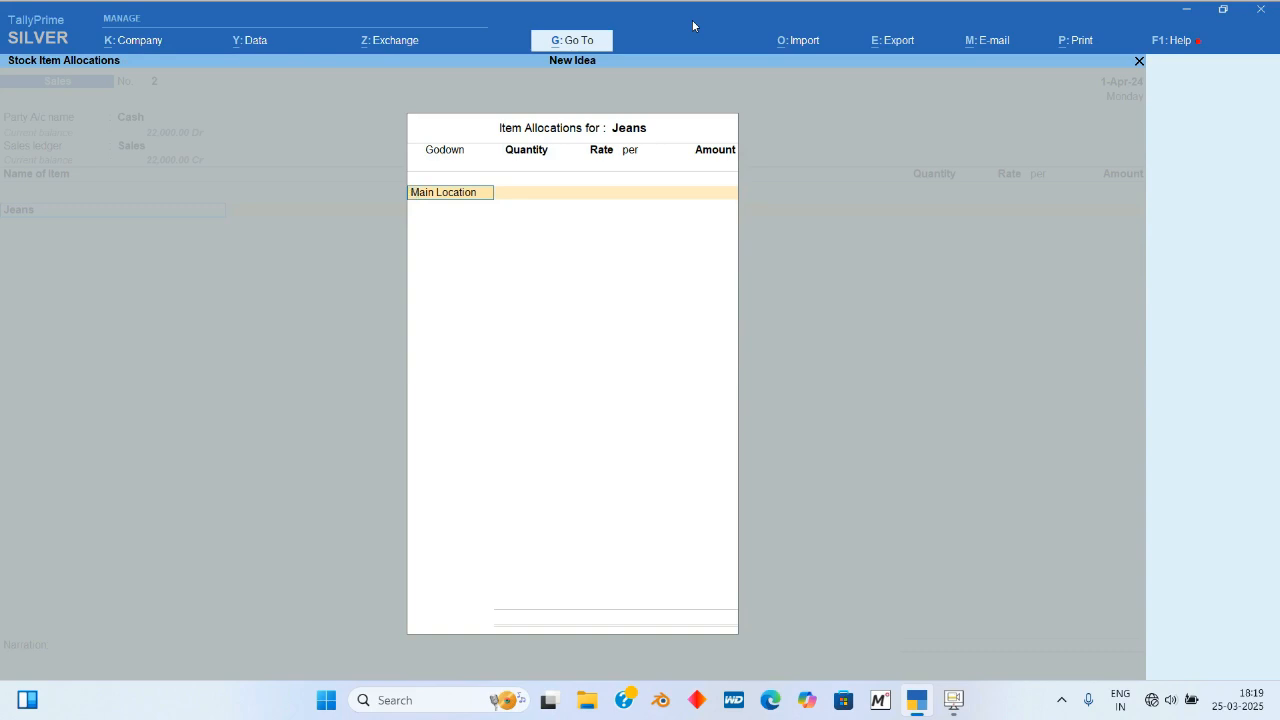
Step: Allocate 100 pcs of Jeans from Main Location at a rate of 200 per pcs
key(Return)
text(00)
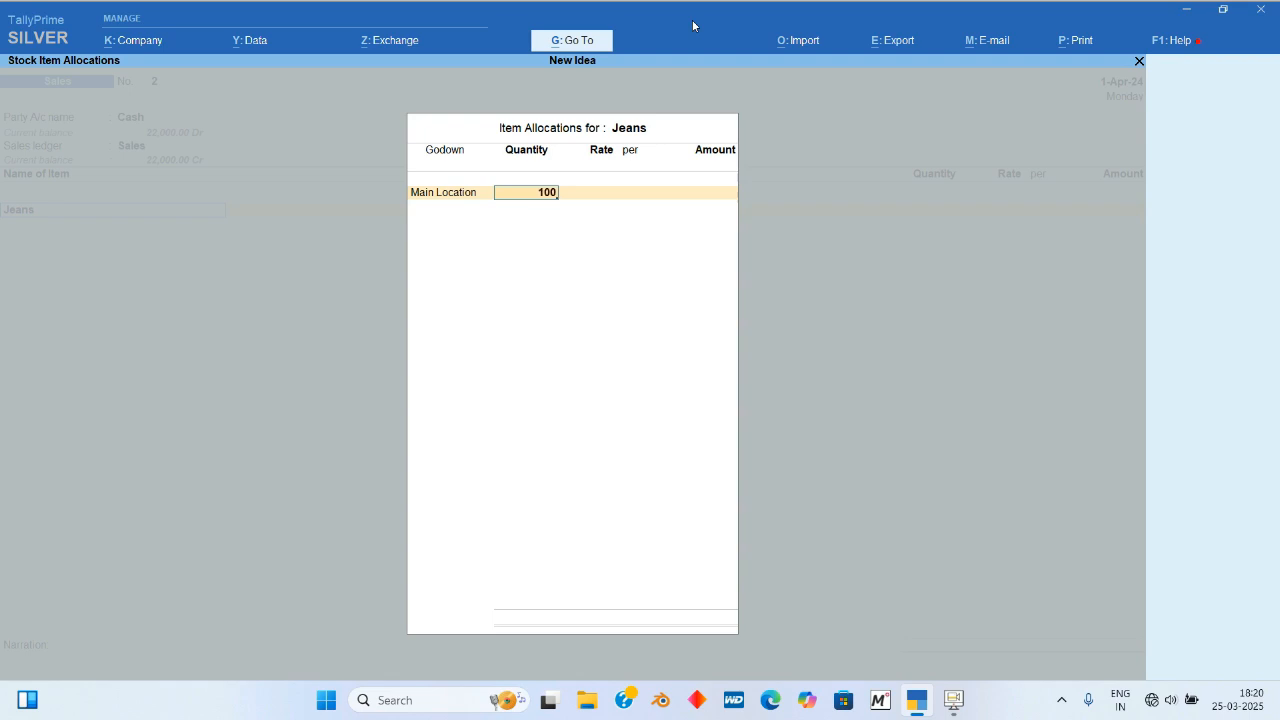
key(Return)
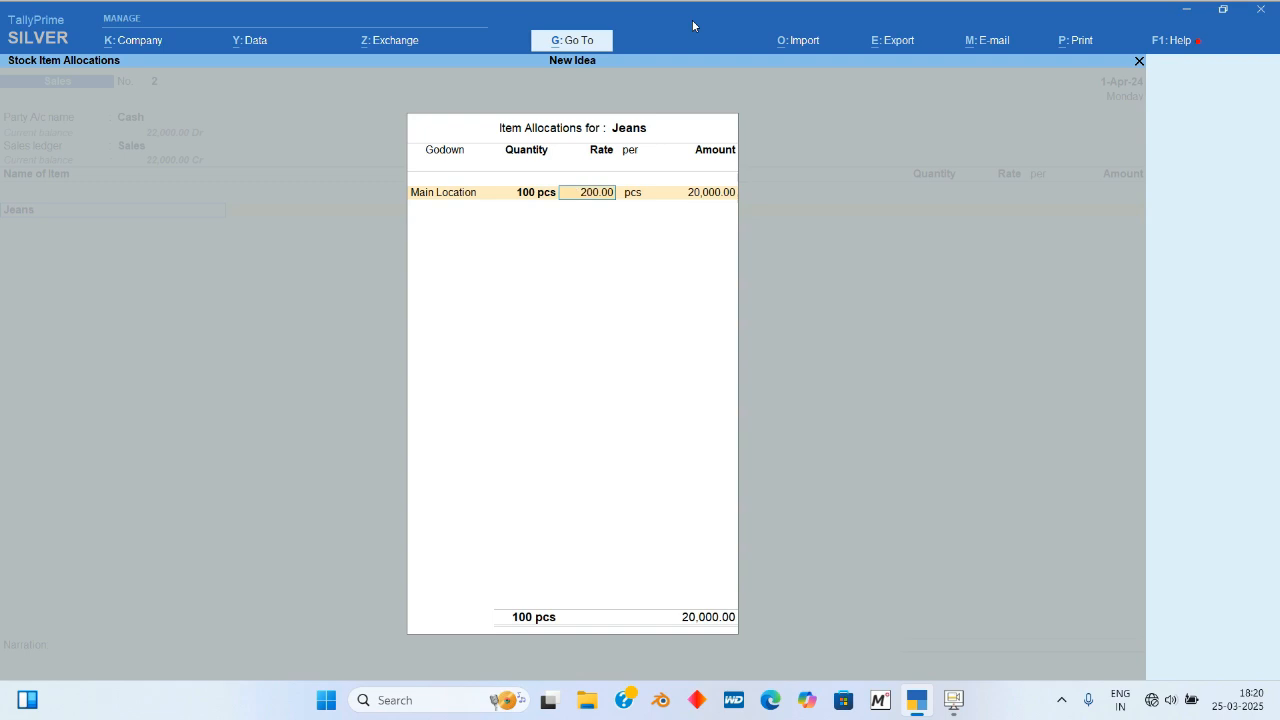
key(Return)
key(Return)
text(a g)
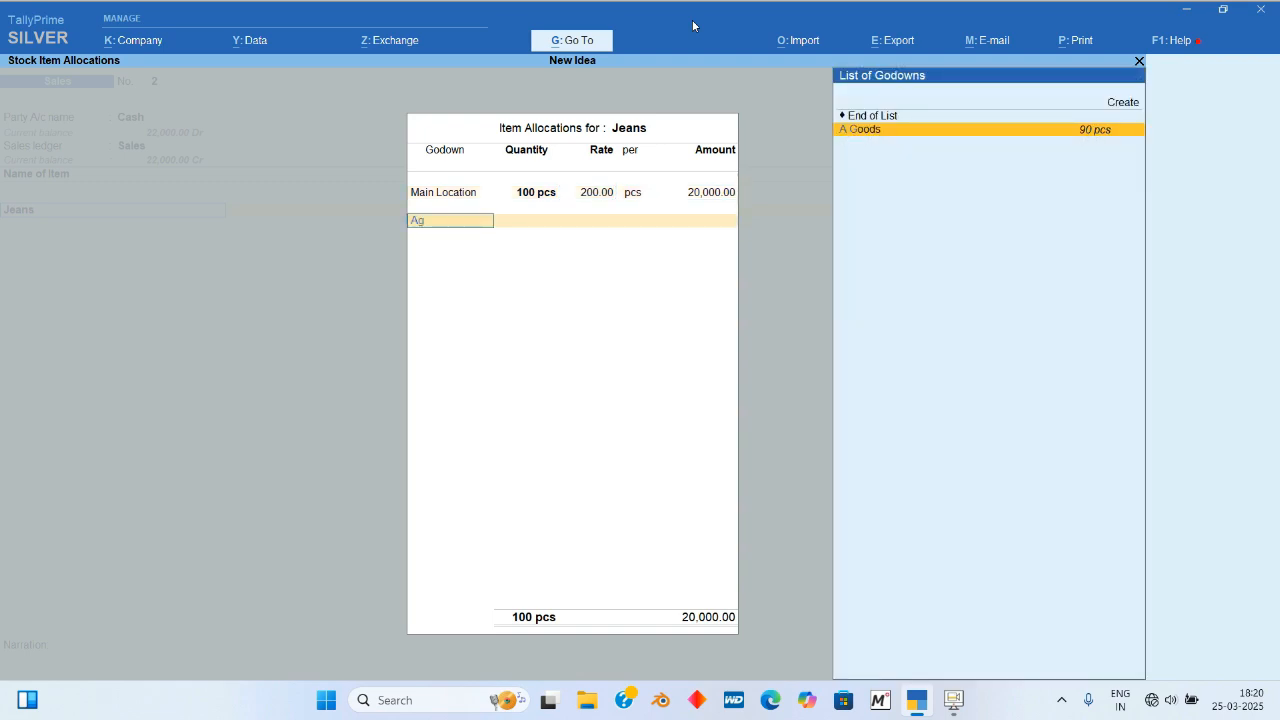
key(Return)
key(BackSpace)
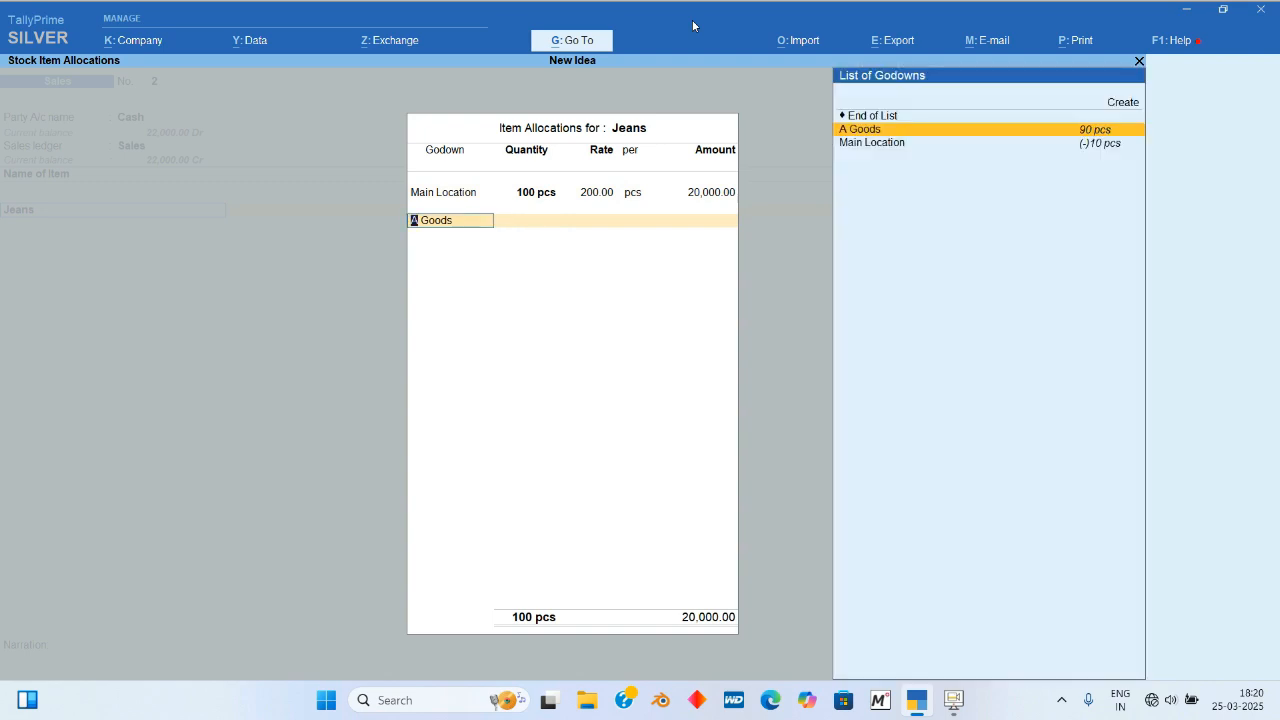
Step: End the godown allocation list for Jeans, save the cash Sales voucher and leave the voucher register
key(Up)
key(Return)
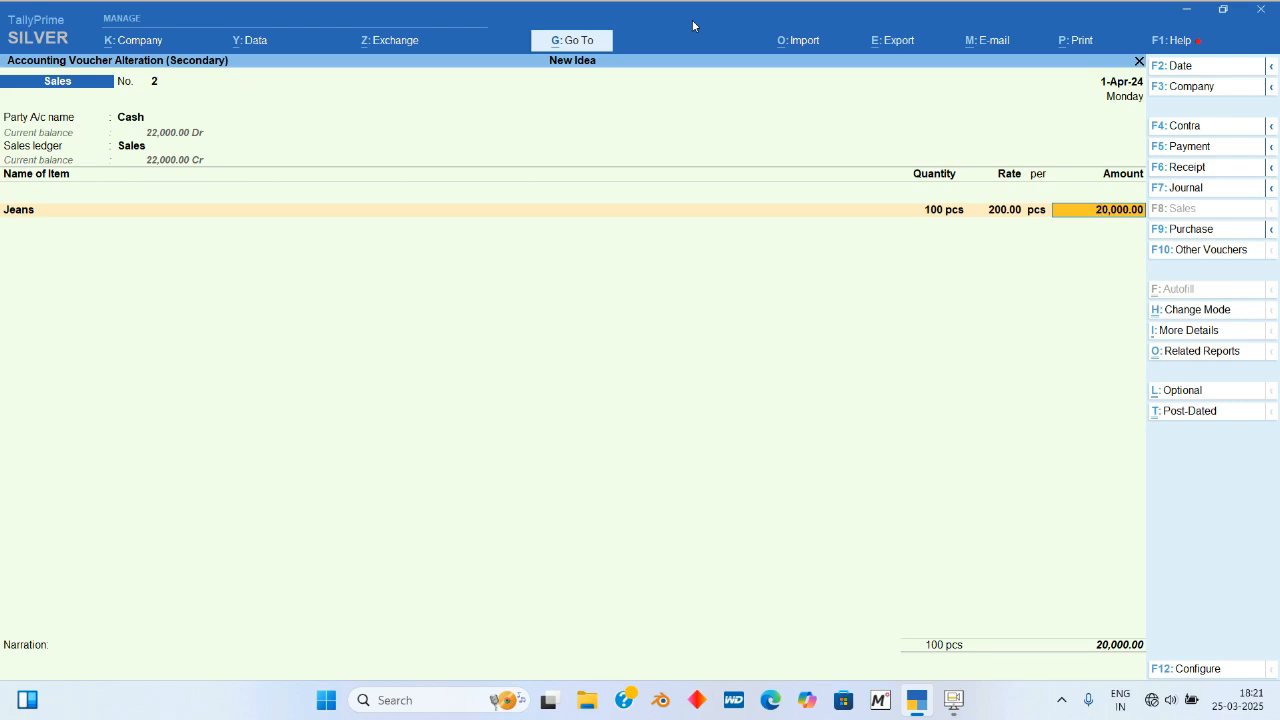
key(Return)
key(ctrl+a)
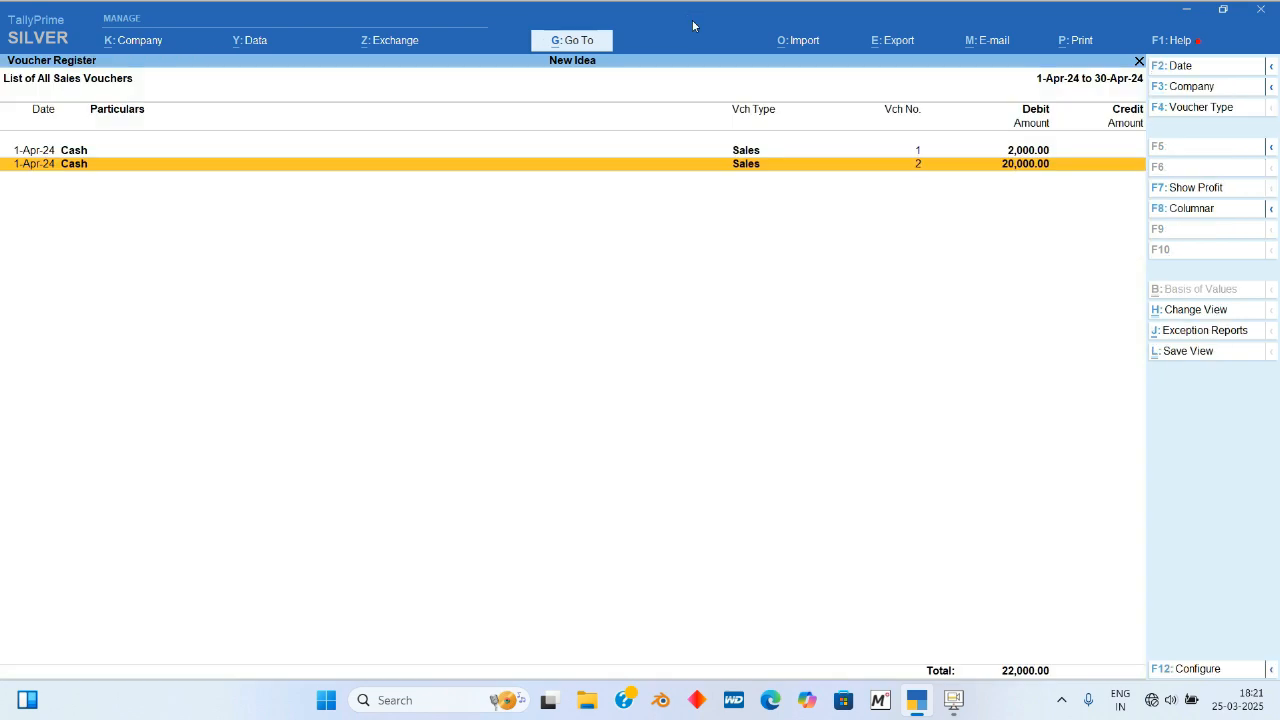
key(Escape)
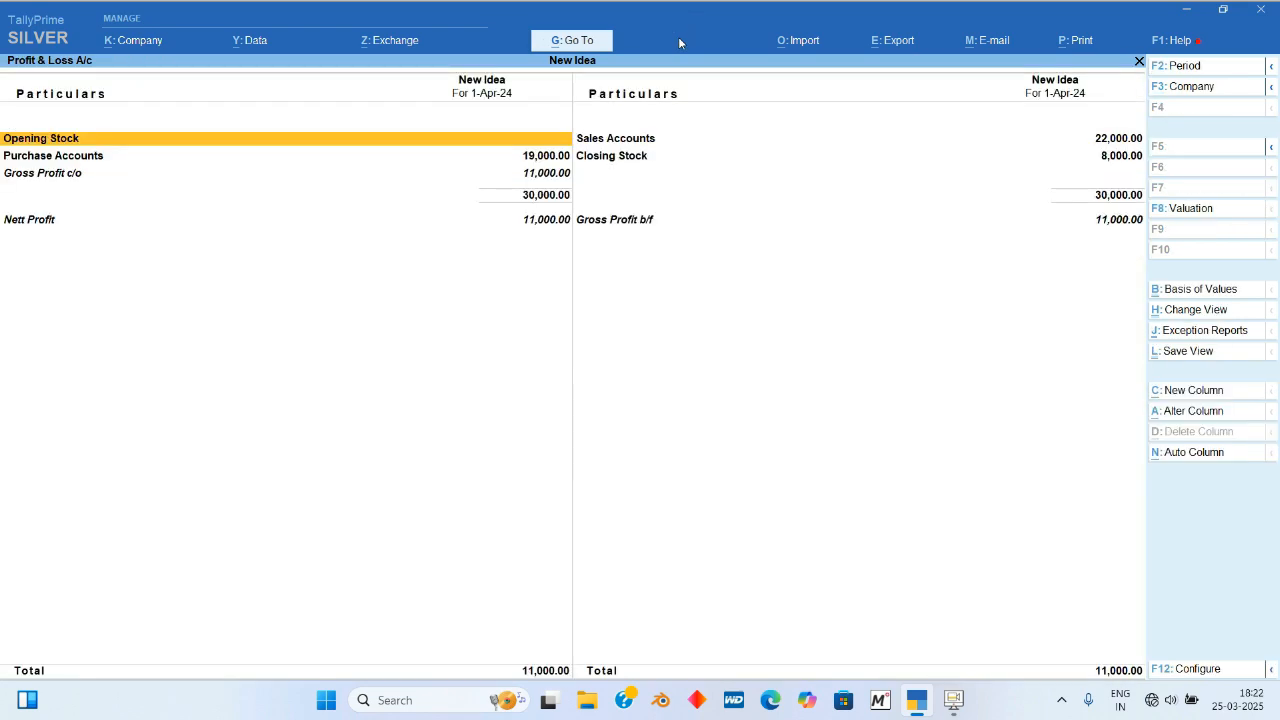
Step: Review the sales, purchase and gross profit lines in the Profit & Loss A/c, and close the report
key(Right)
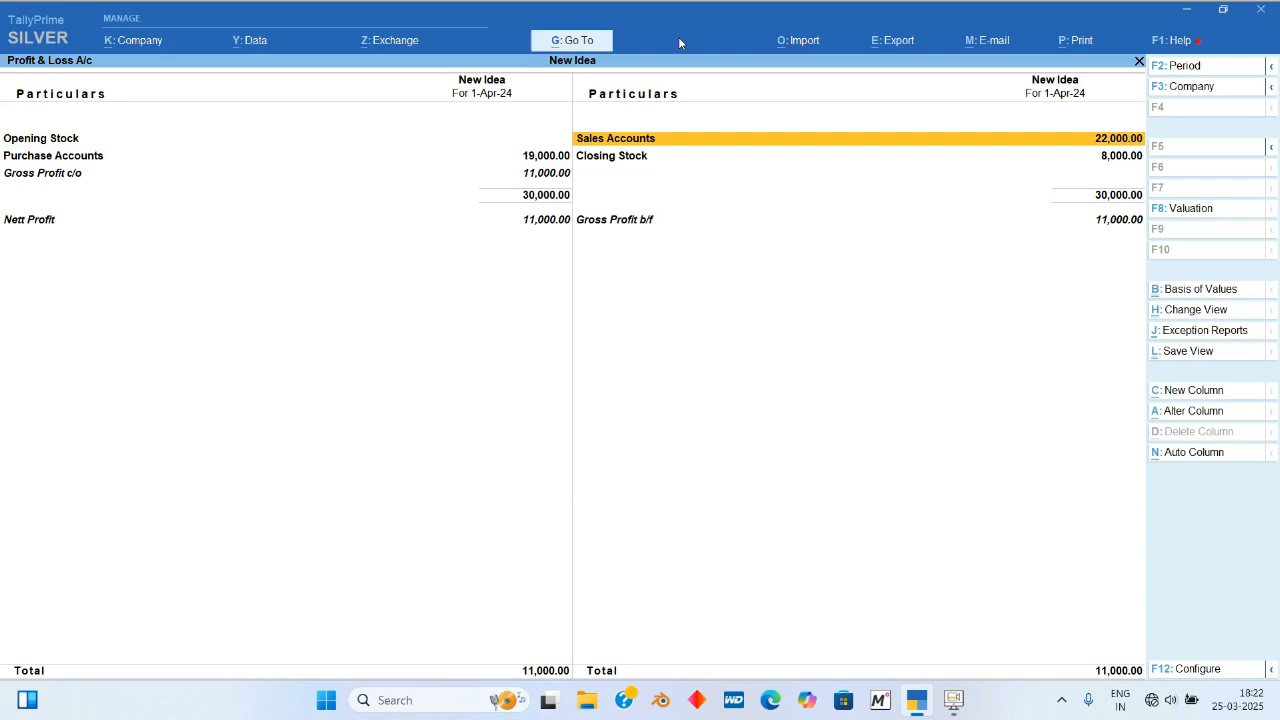
key(Left)
key(Down)
key(Down)
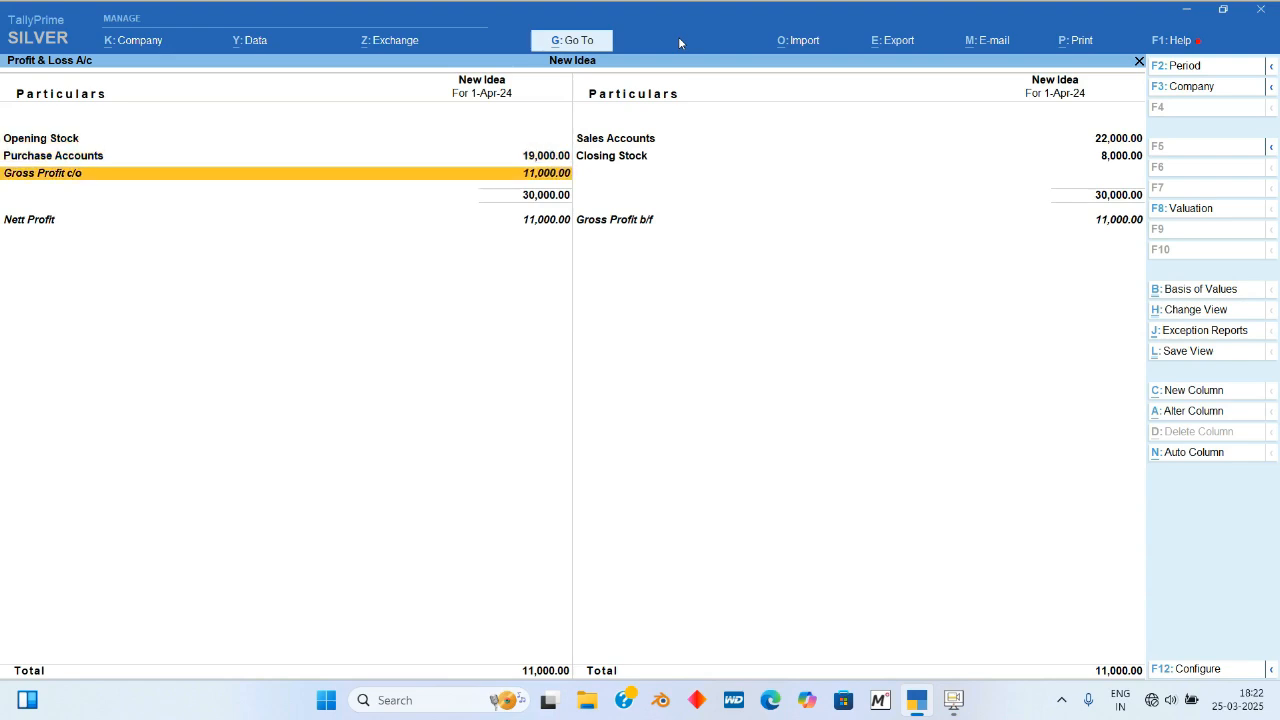
key(Up)
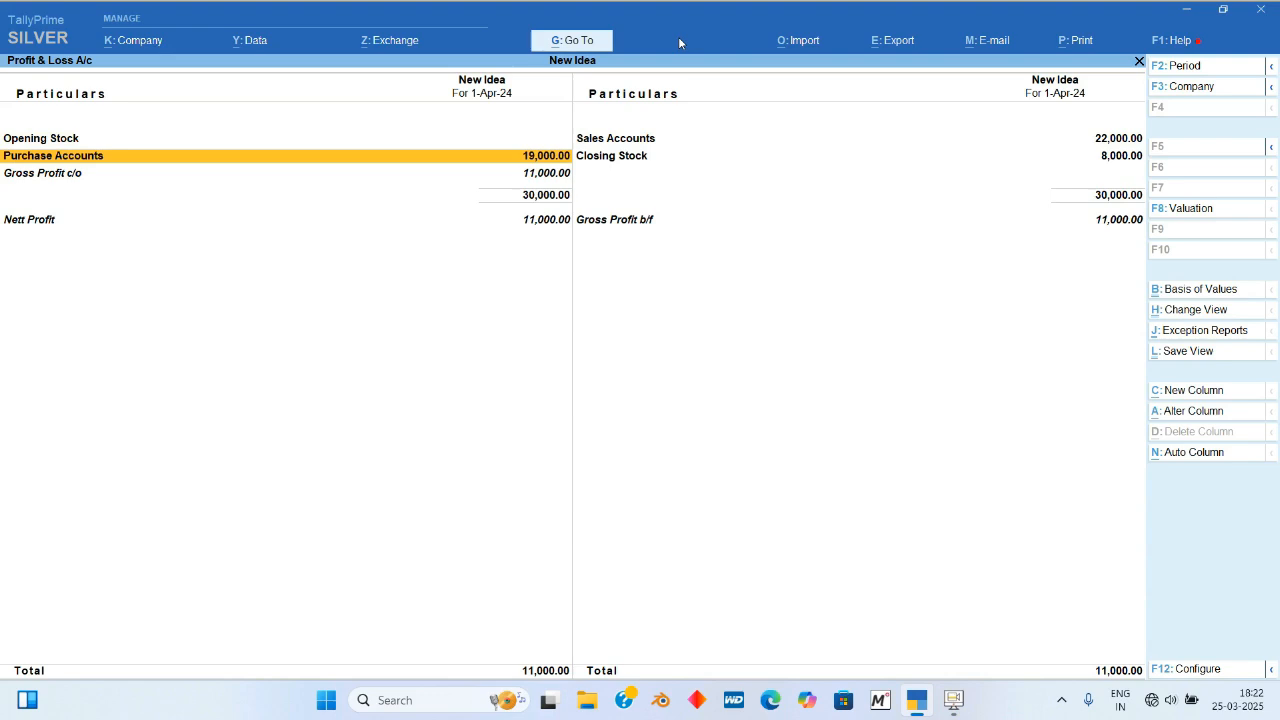
key(Escape)
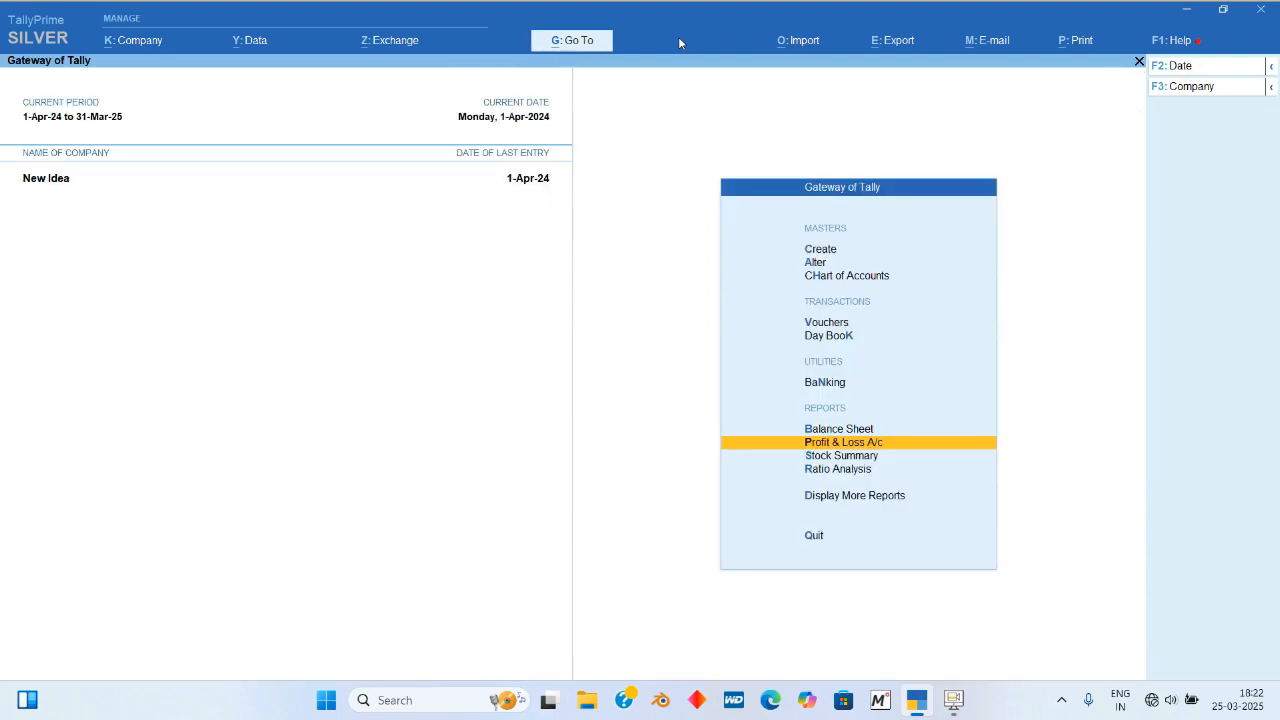
Step: Drill down in the Balance Sheet from Current Liabilities through Sundry Creditors to the vouchers of ledger A
key(Up)
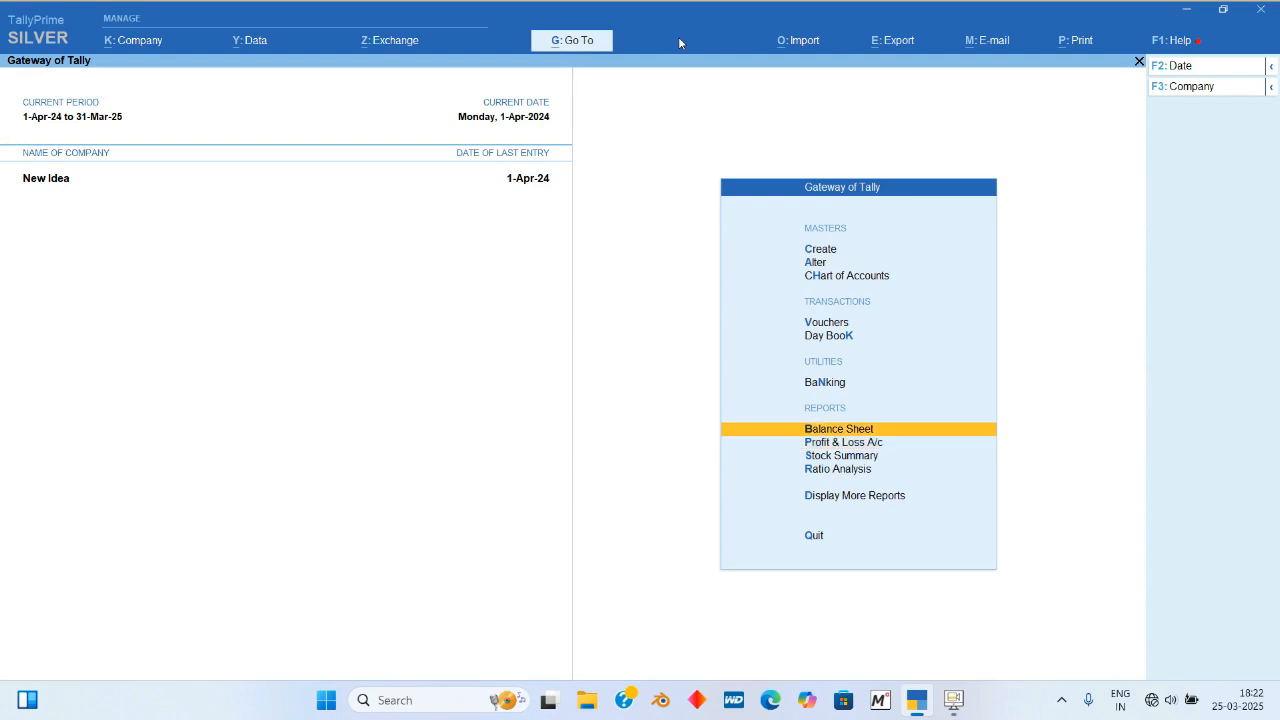
key(Return)
key(Down)
key(Down)
key(Return)
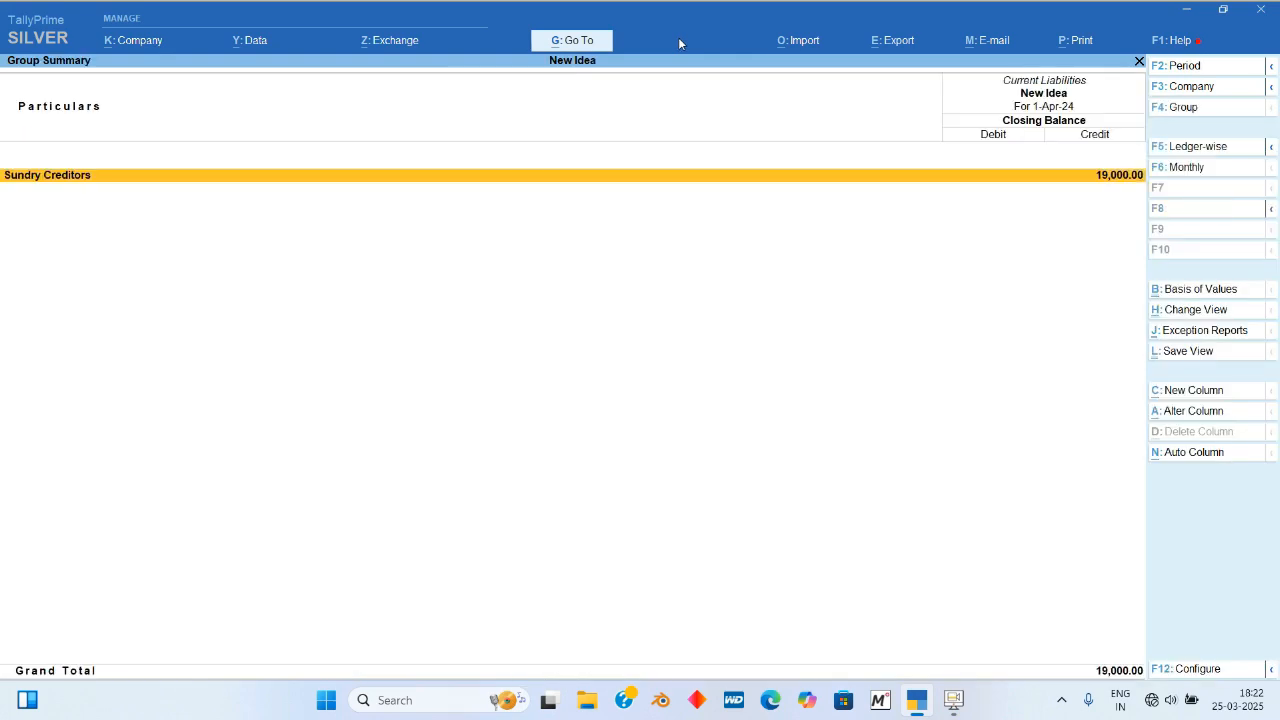
key(Return)
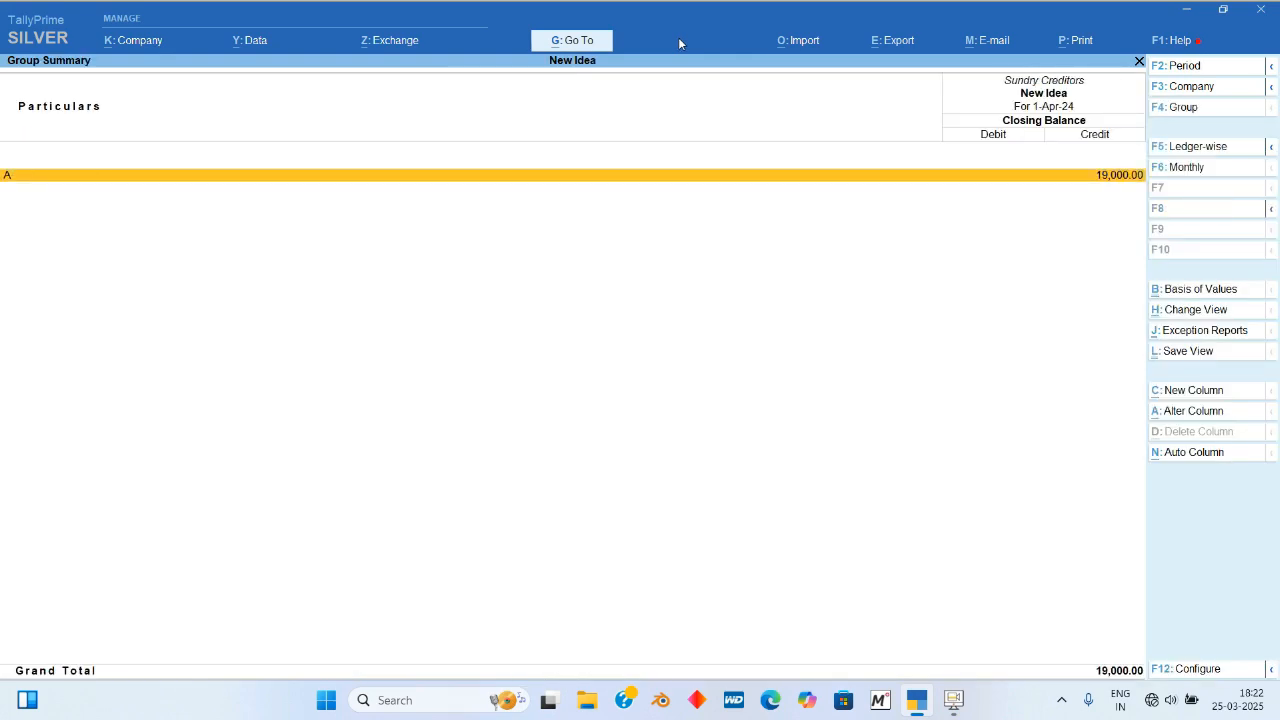
key(Return)
key(Return)
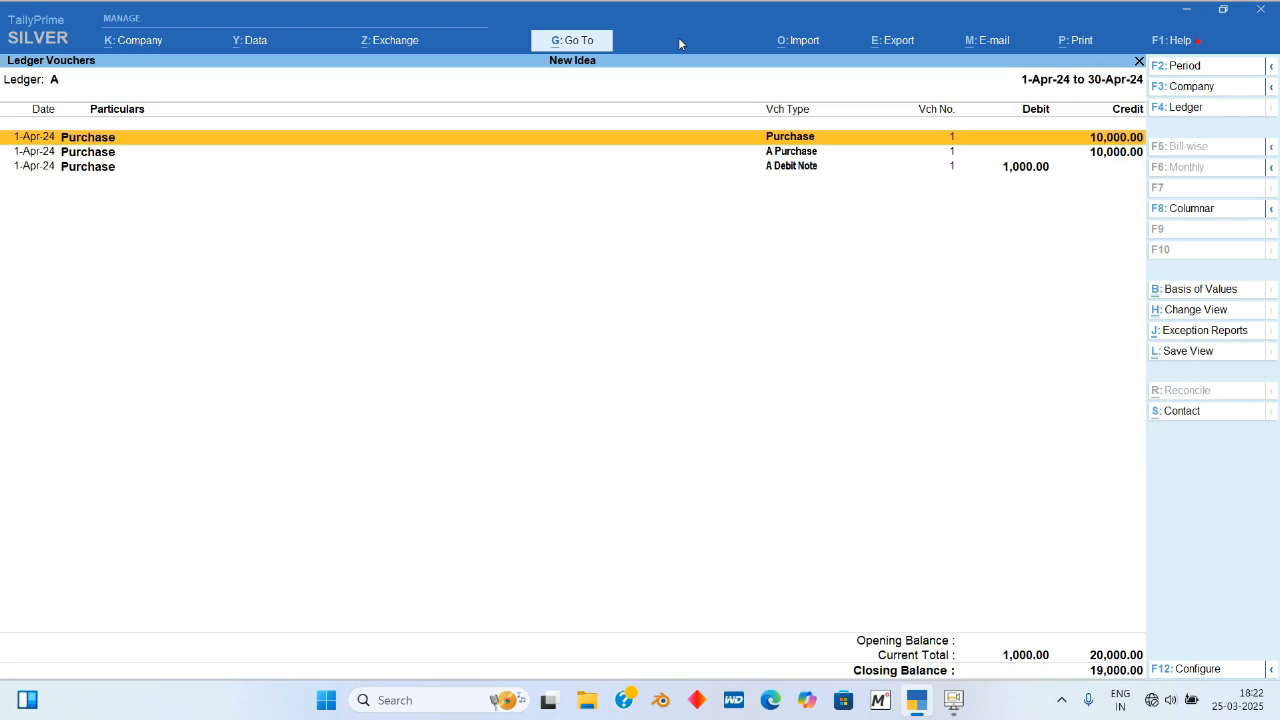
Step: Check the A Purchase and A Debit Note entries in ledger A, and return to the Gateway of Tally
key(Down)
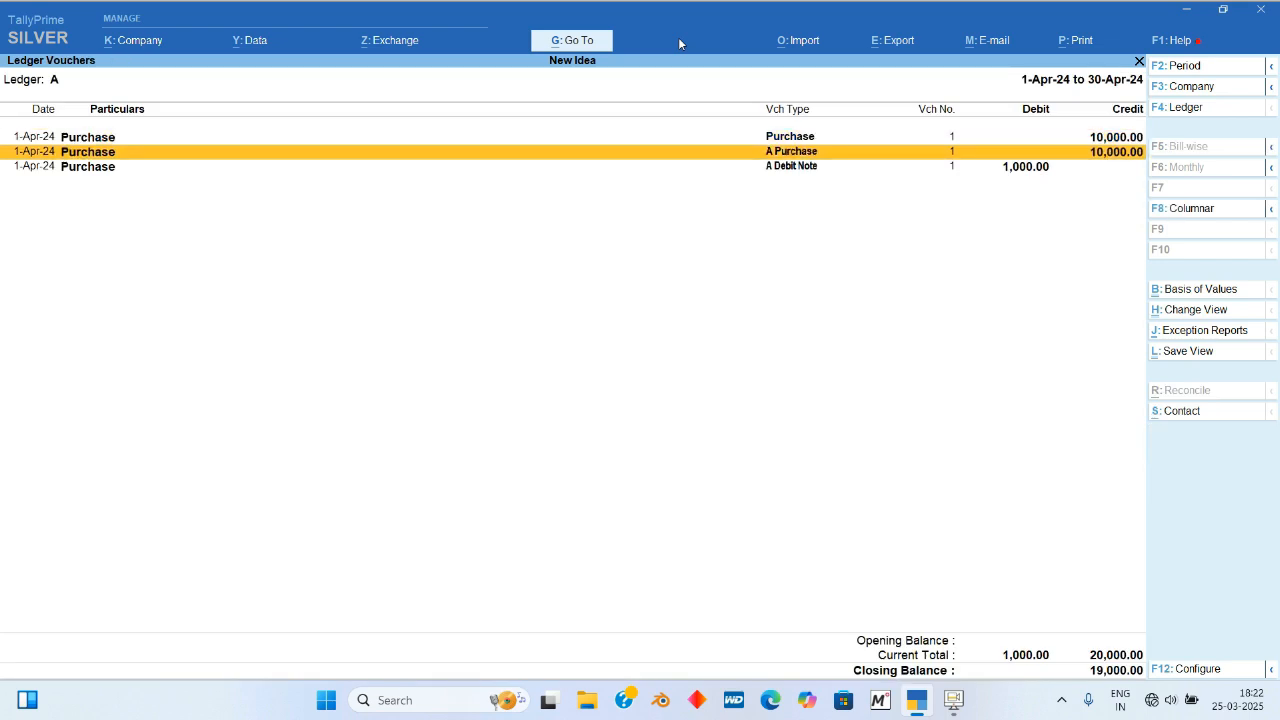
key(Down)
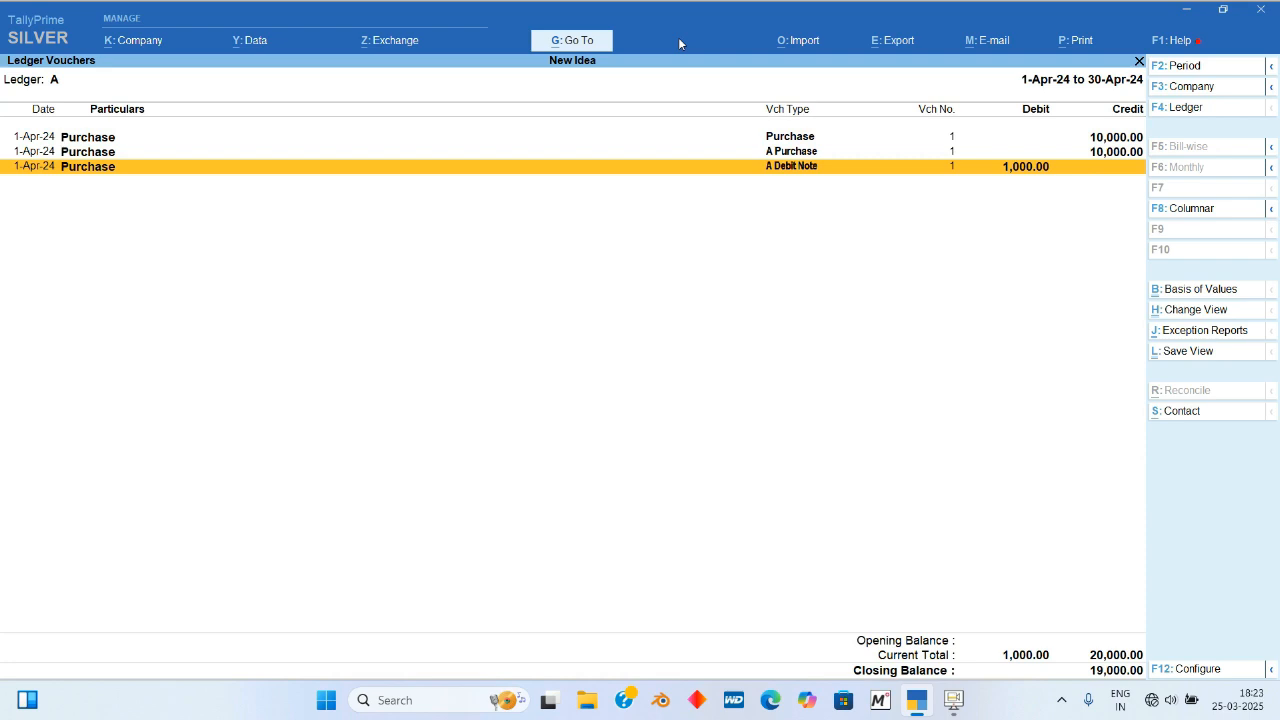
key(Escape)
key(Escape)
key(Escape)
key(Escape)
key(Escape)
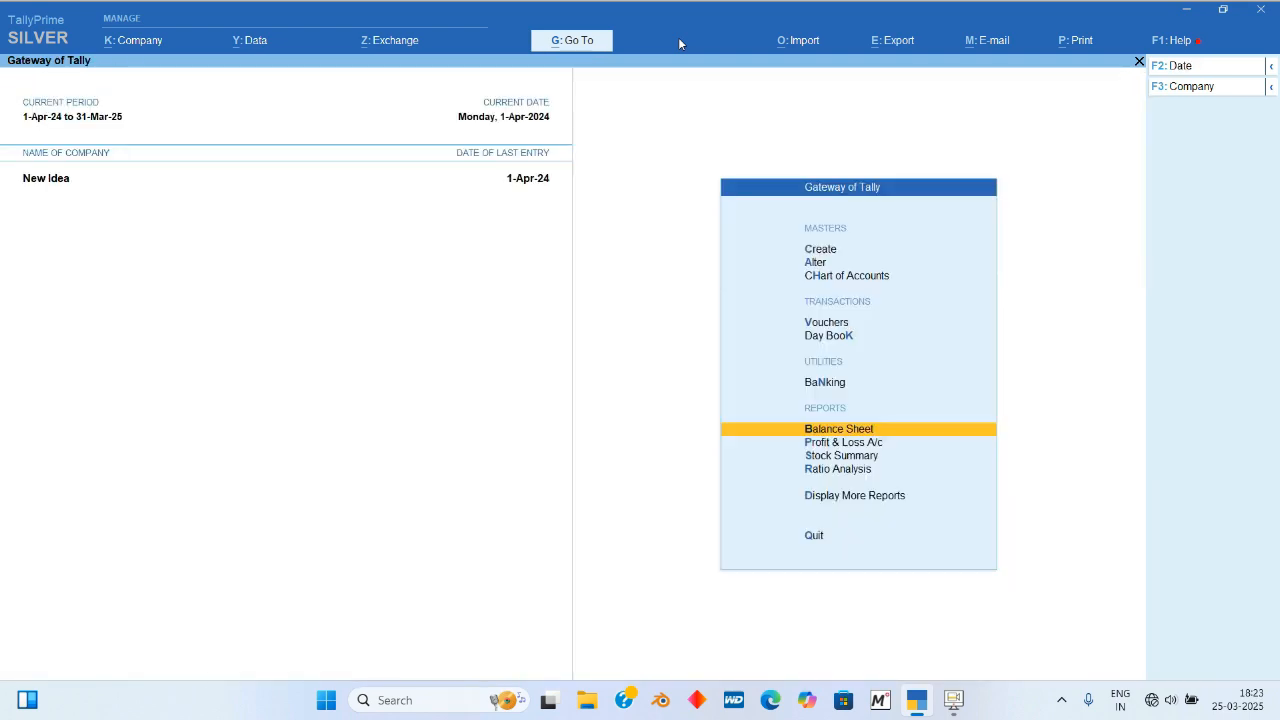
Step: Display the Godown Summary for A Goods from the inventory books to check its Jeans stock
key(d)
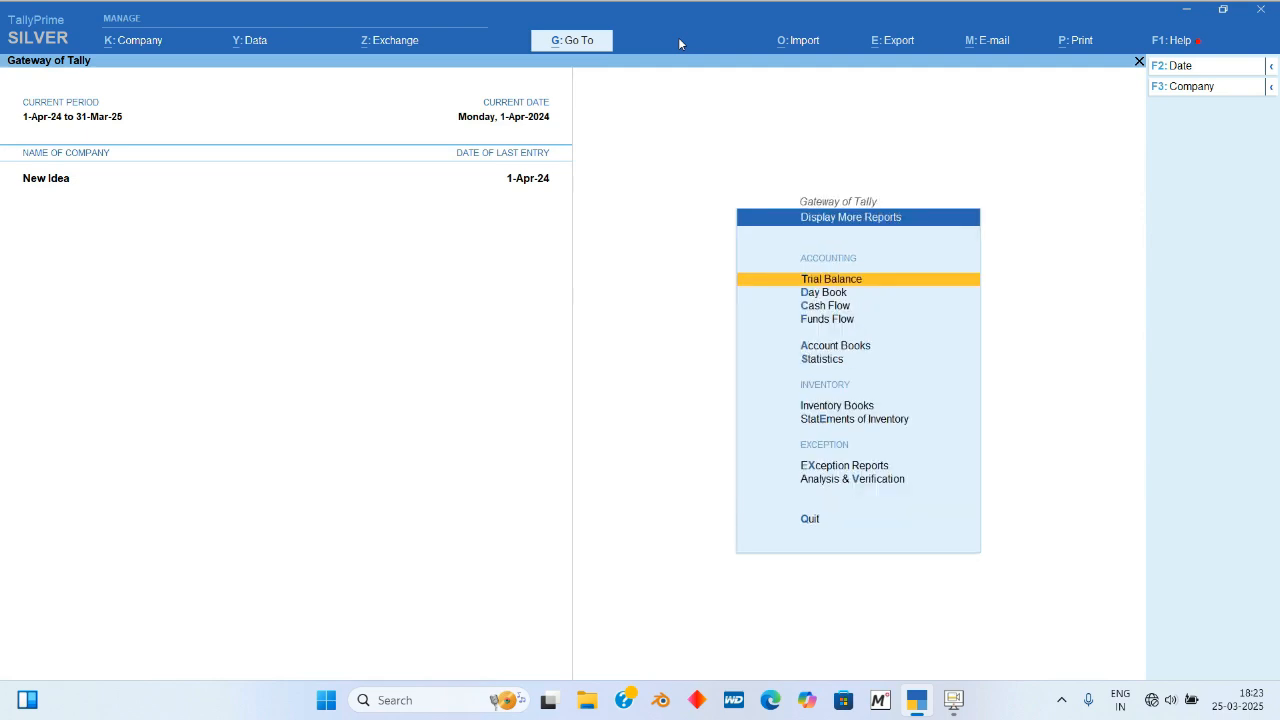
key(Down)
key(Down)
key(Down)
key(Down)
key(Down)
key(Down)
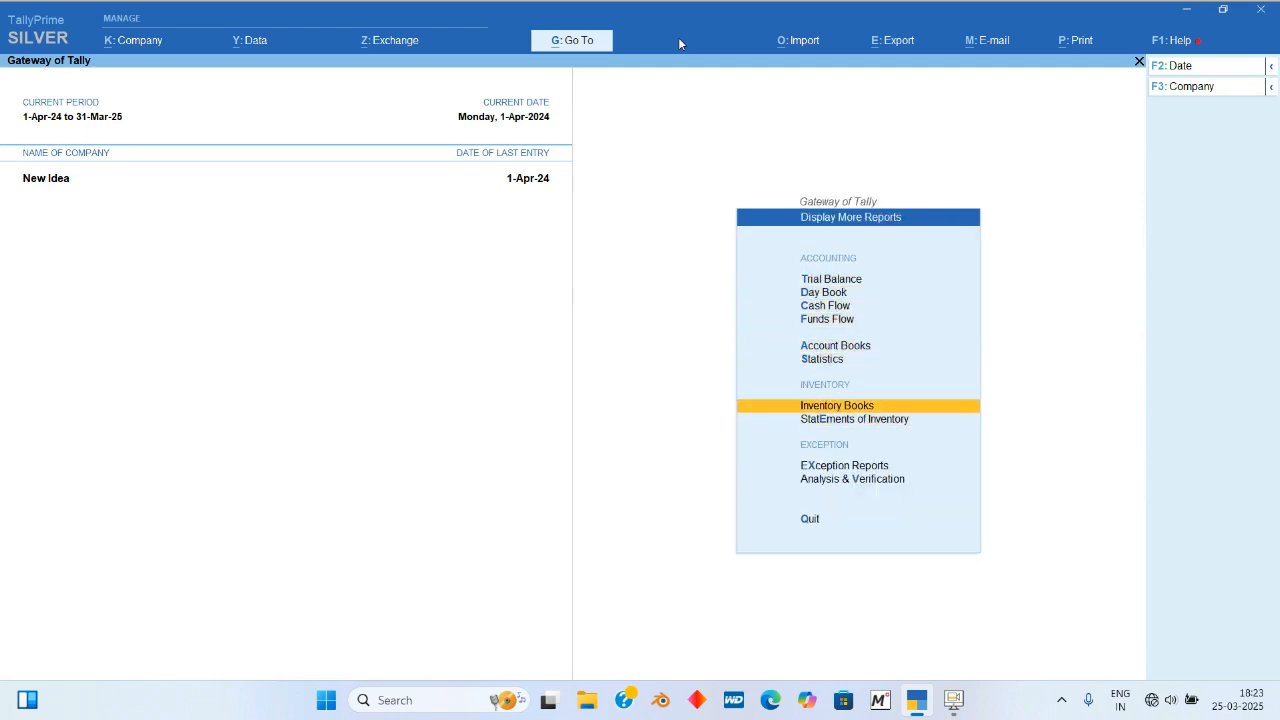
key(Return)
key(Down)
key(Return)
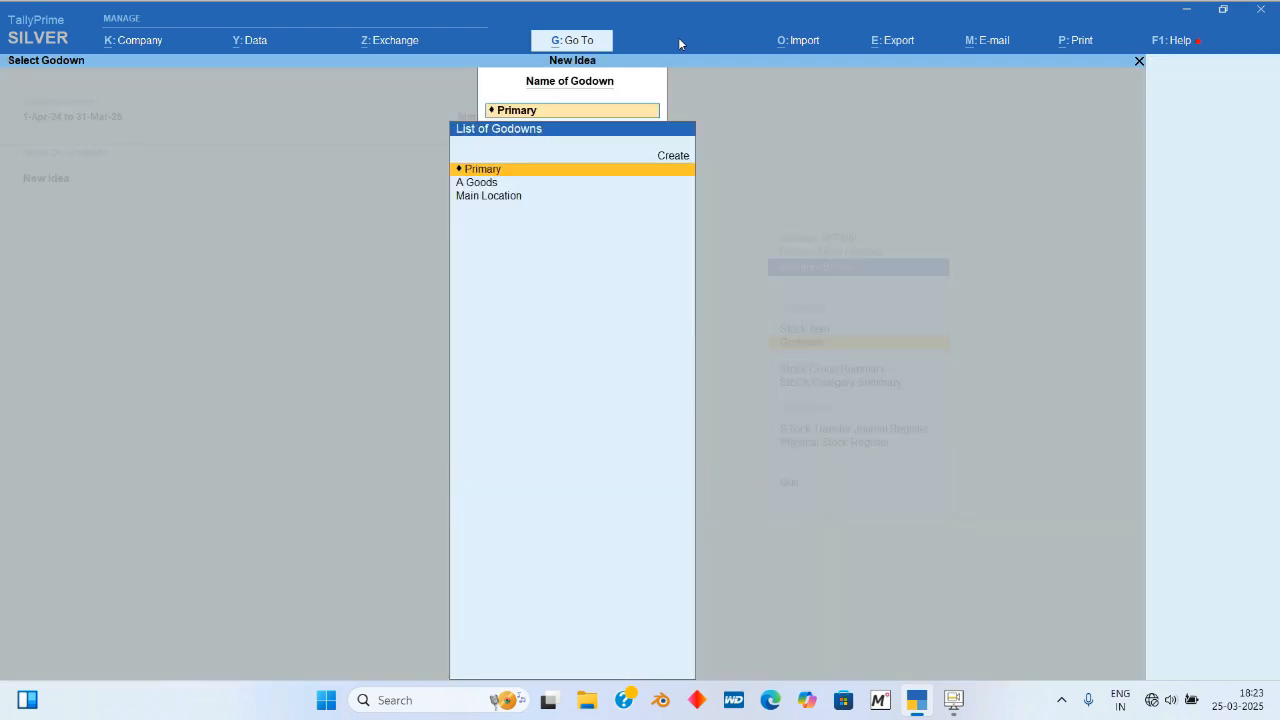
key(Down)
key(Return)
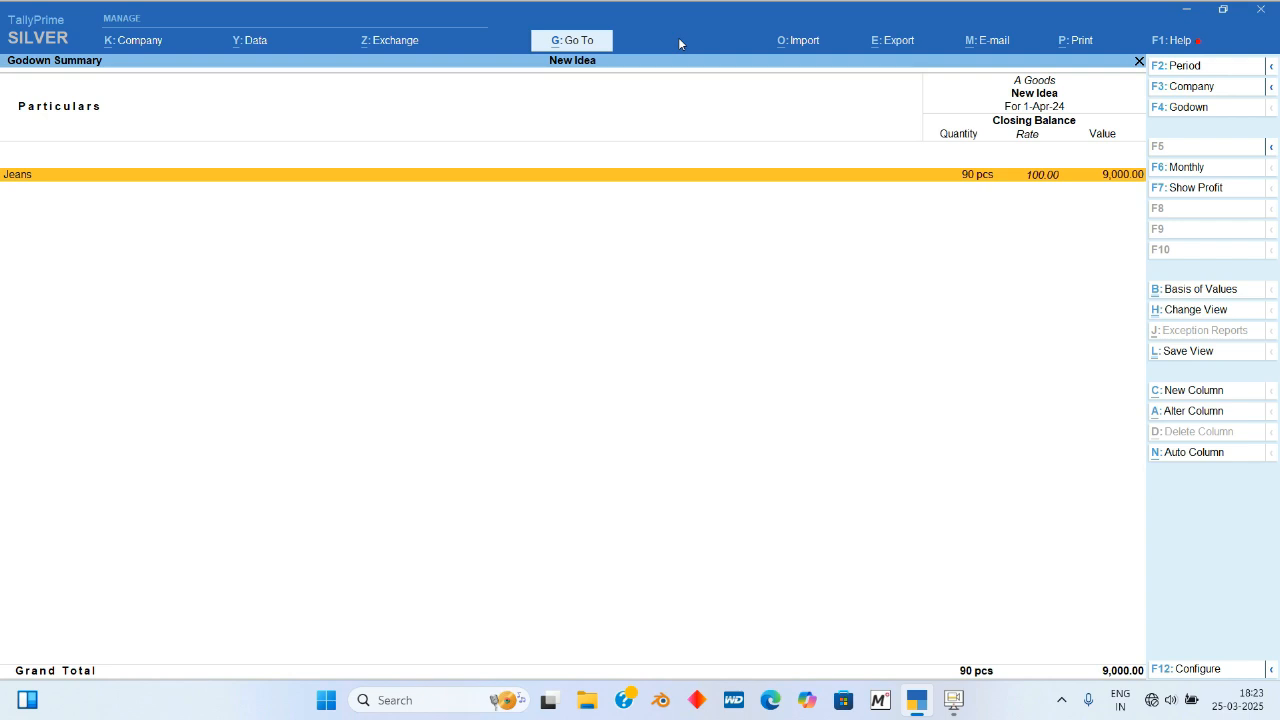
Step: Switch the Godown Summary to Main Location to check its Jeans stock, and return to the additional reports
key(F4)
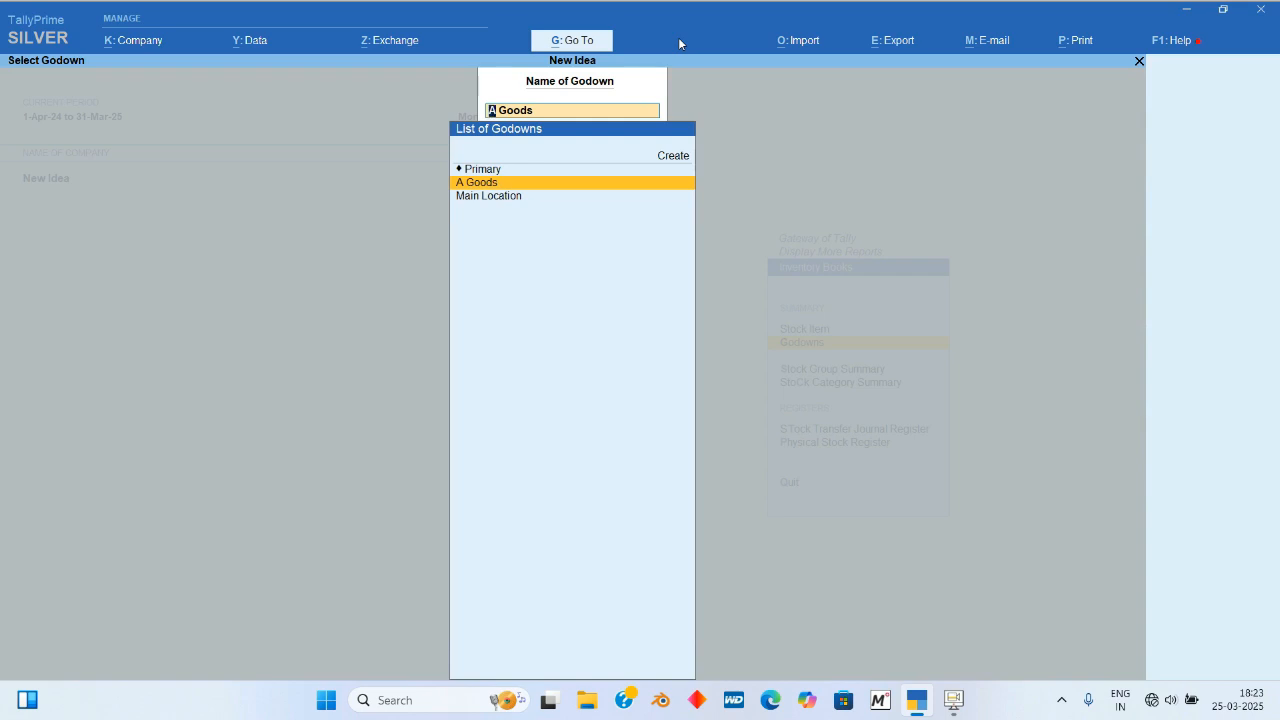
key(Down)
key(Return)
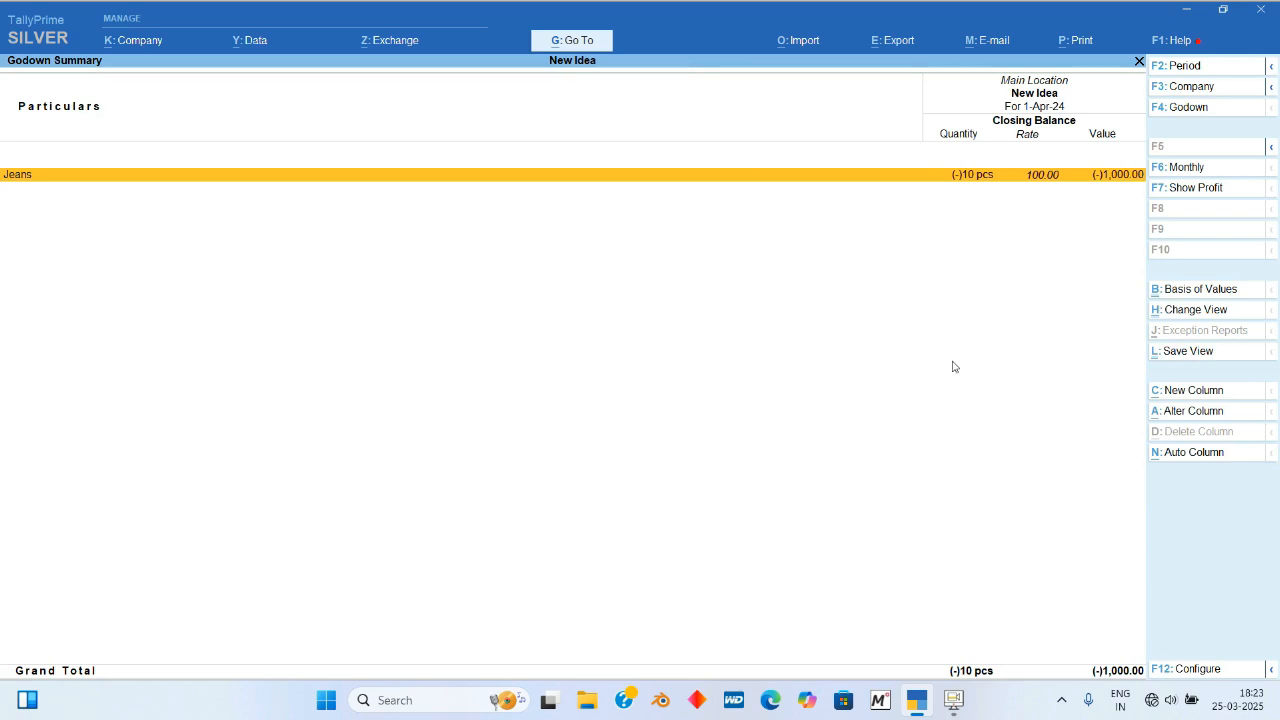
key(Escape)
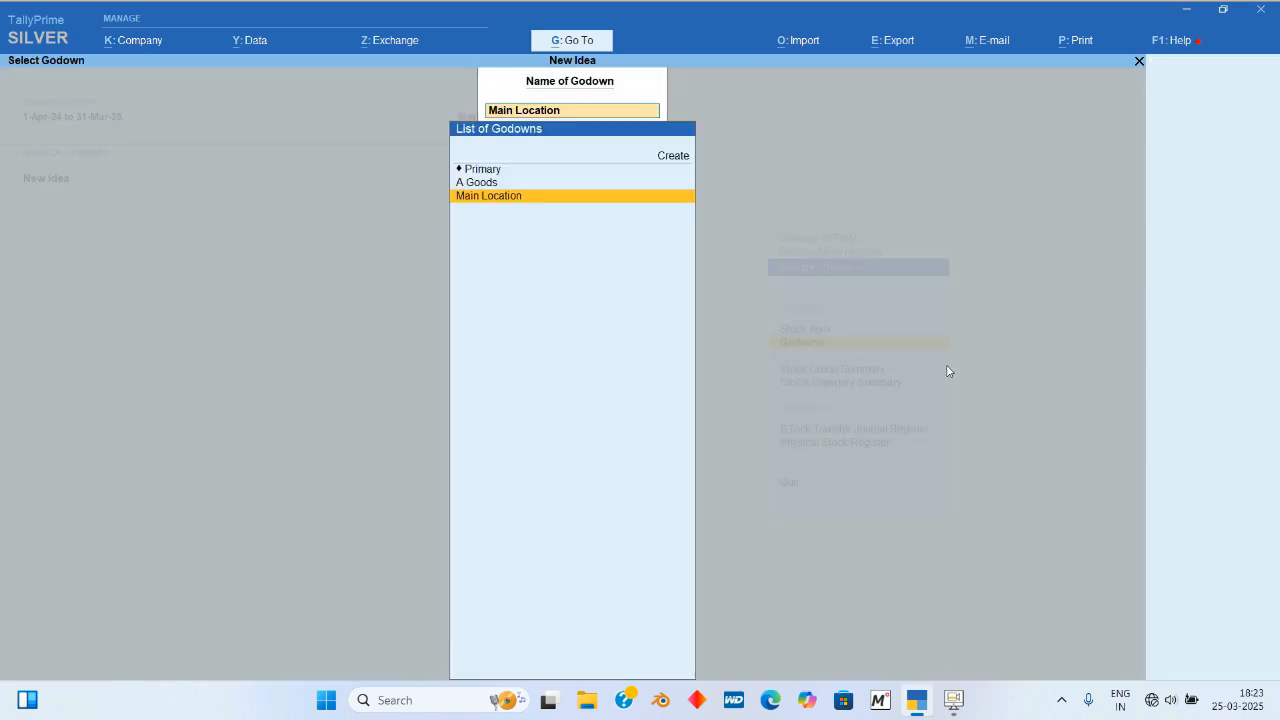
key(Escape)
key(Escape)
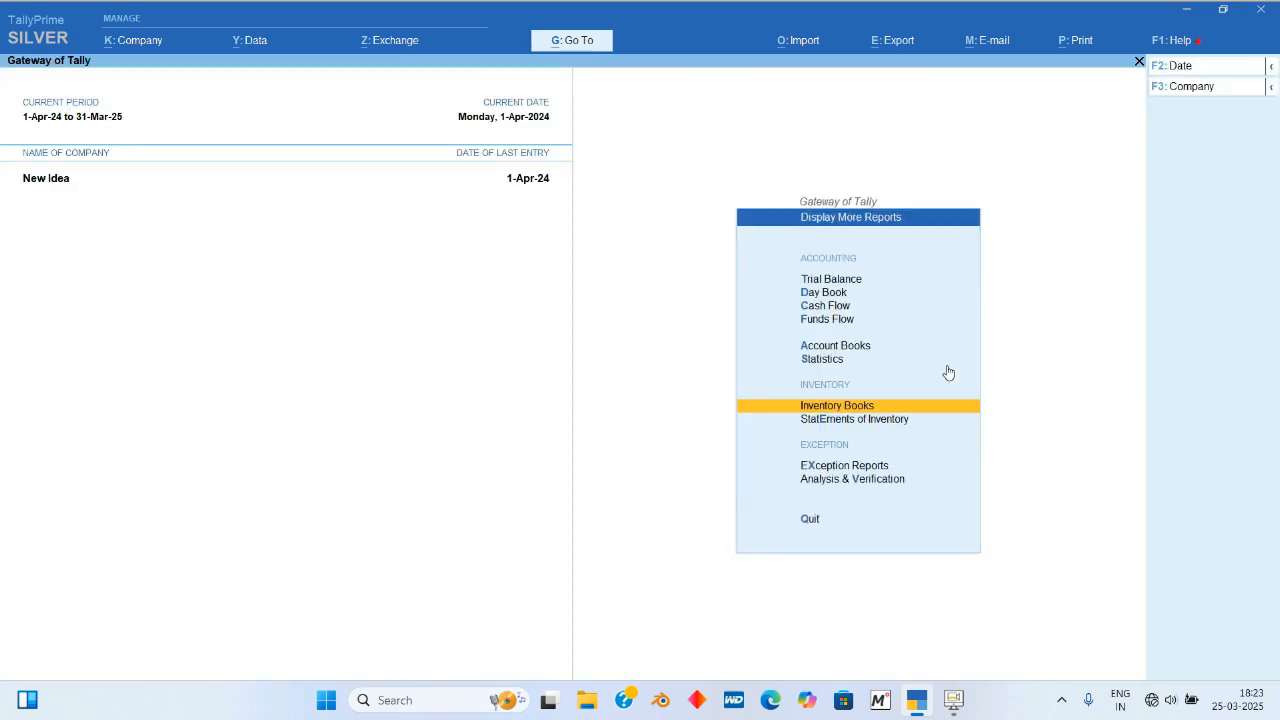
Step: Check the Negative Stock exception report for the company, and leave it
key(Down)
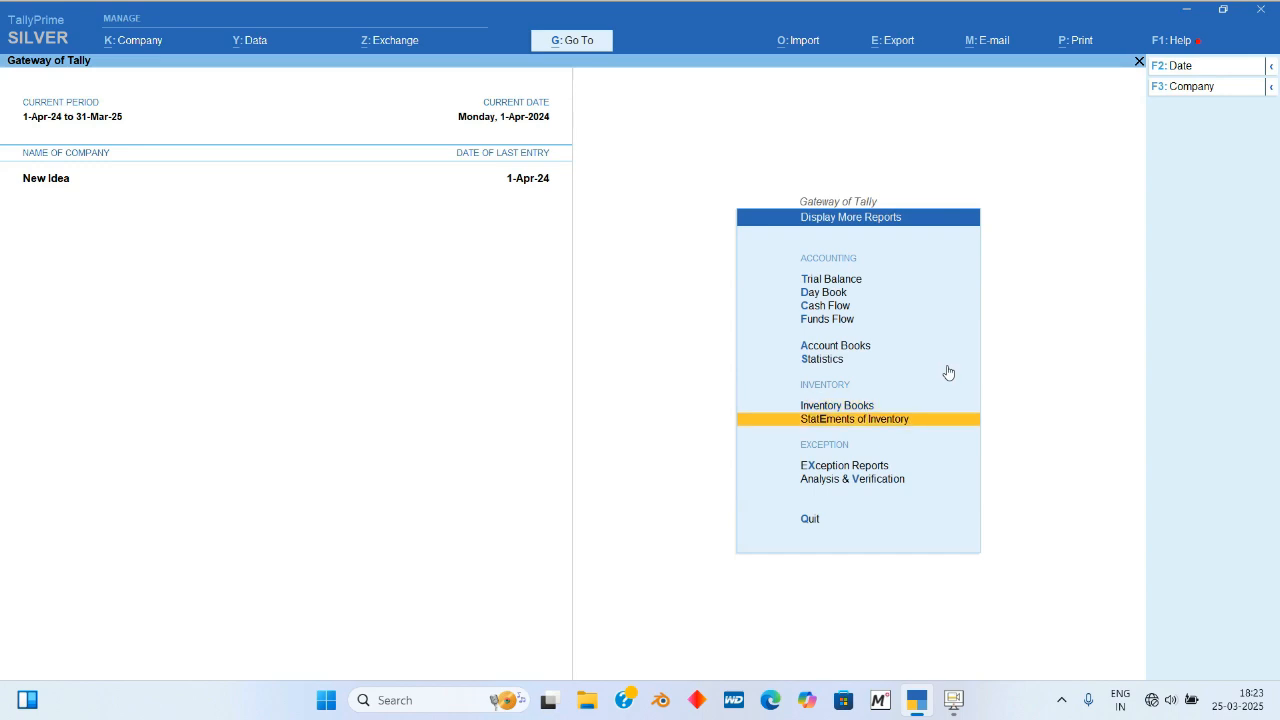
key(Down)
key(Return)
key(Down)
key(Down)
key(Down)
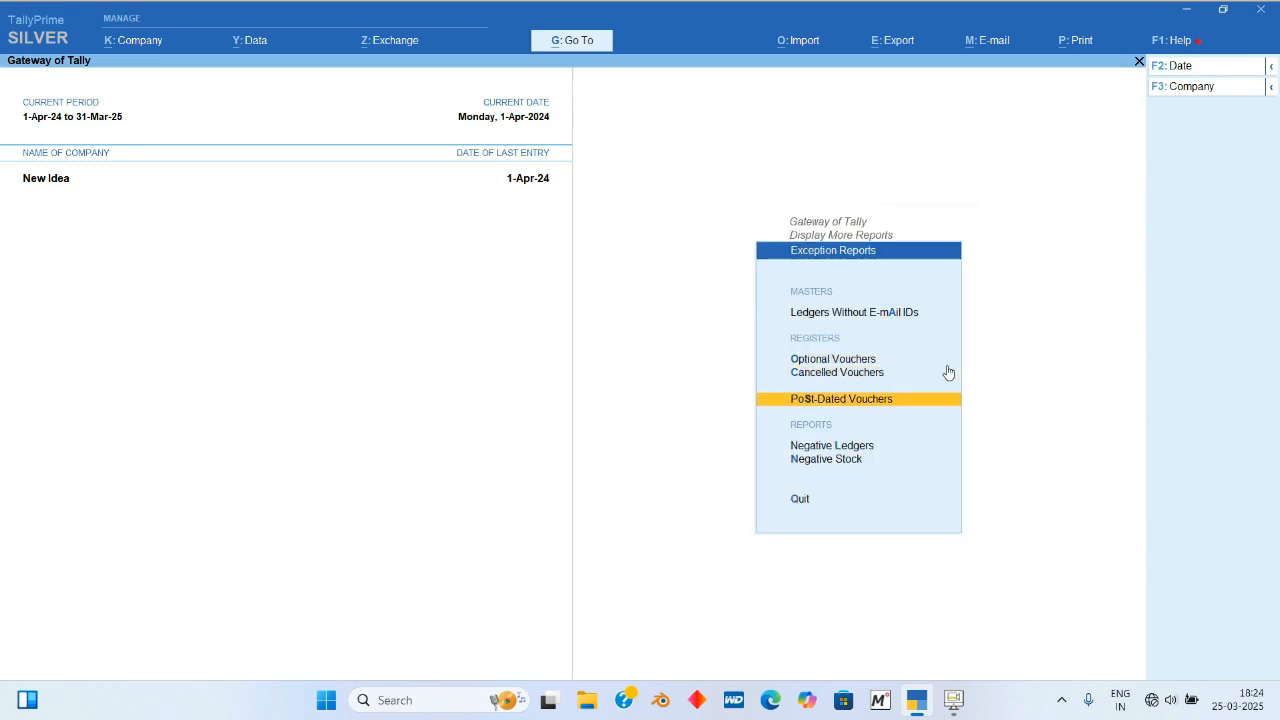
key(Down)
key(Down)
key(Return)
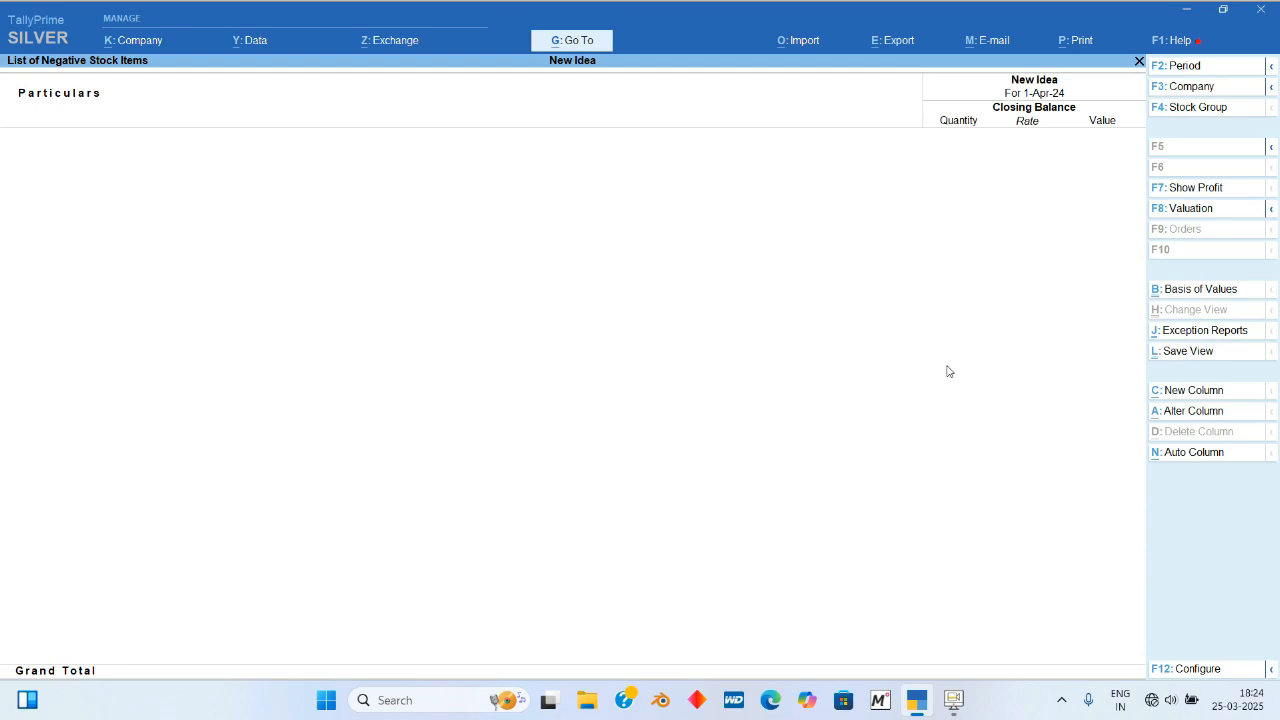
key(Escape)
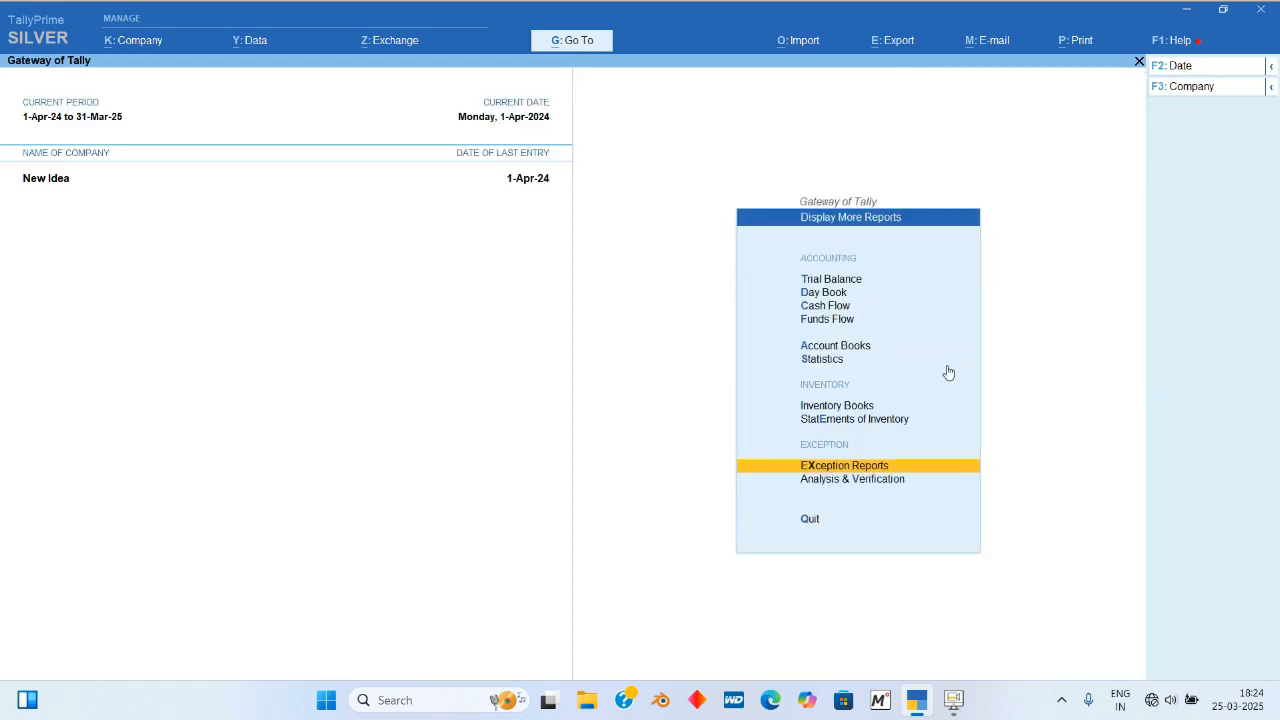
Step: Reopen the Godown Summary for Main Location from the inventory books
key(Up)
key(Up)
key(Return)
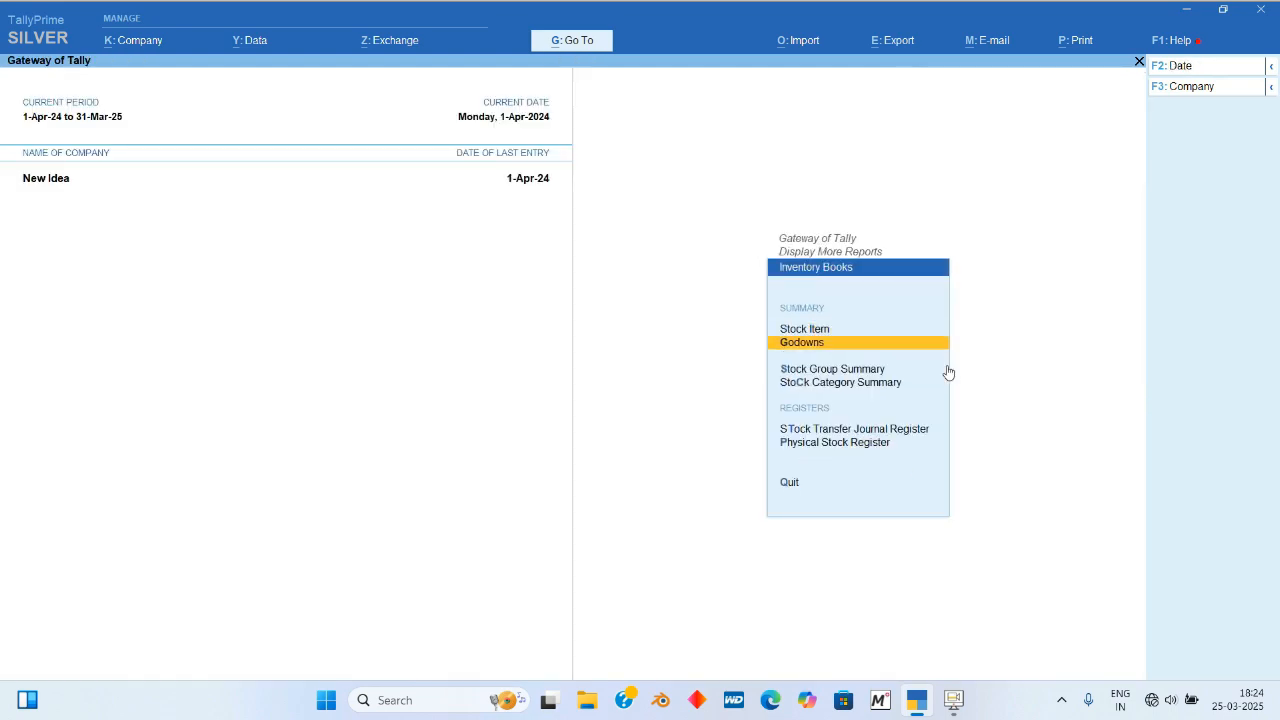
key(Return)
key(Down)
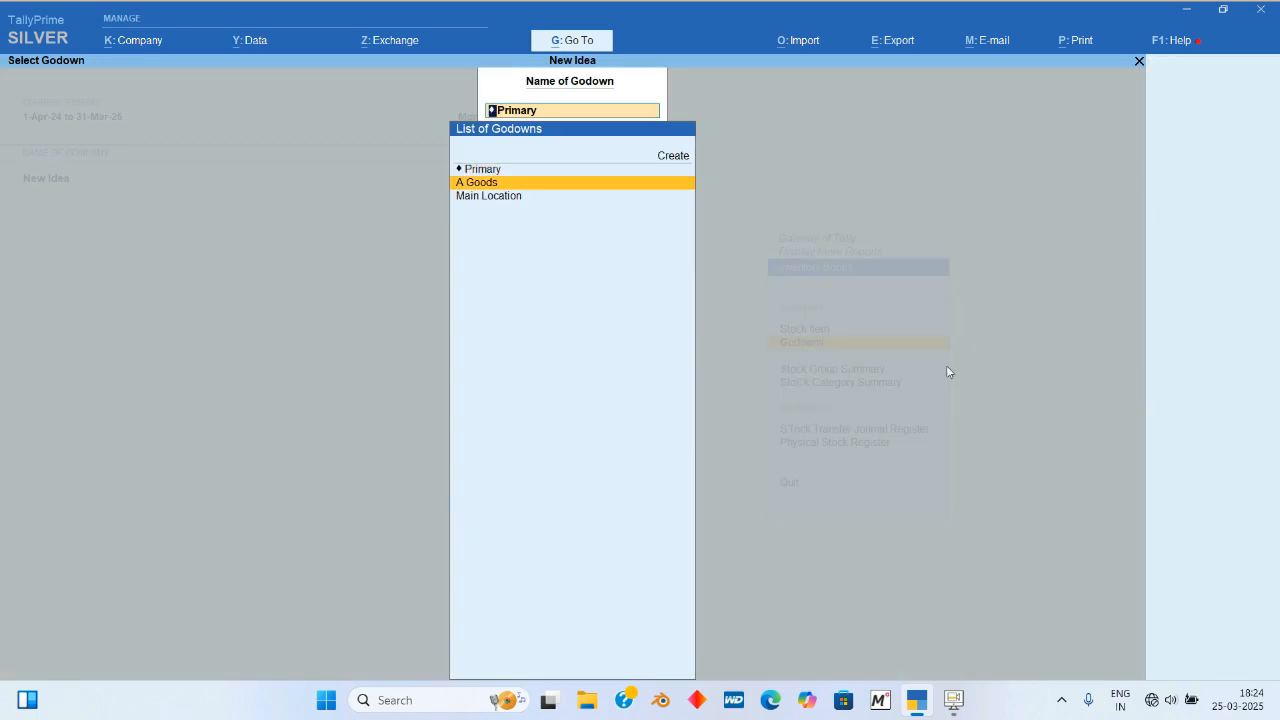
key(Down)
key(Return)
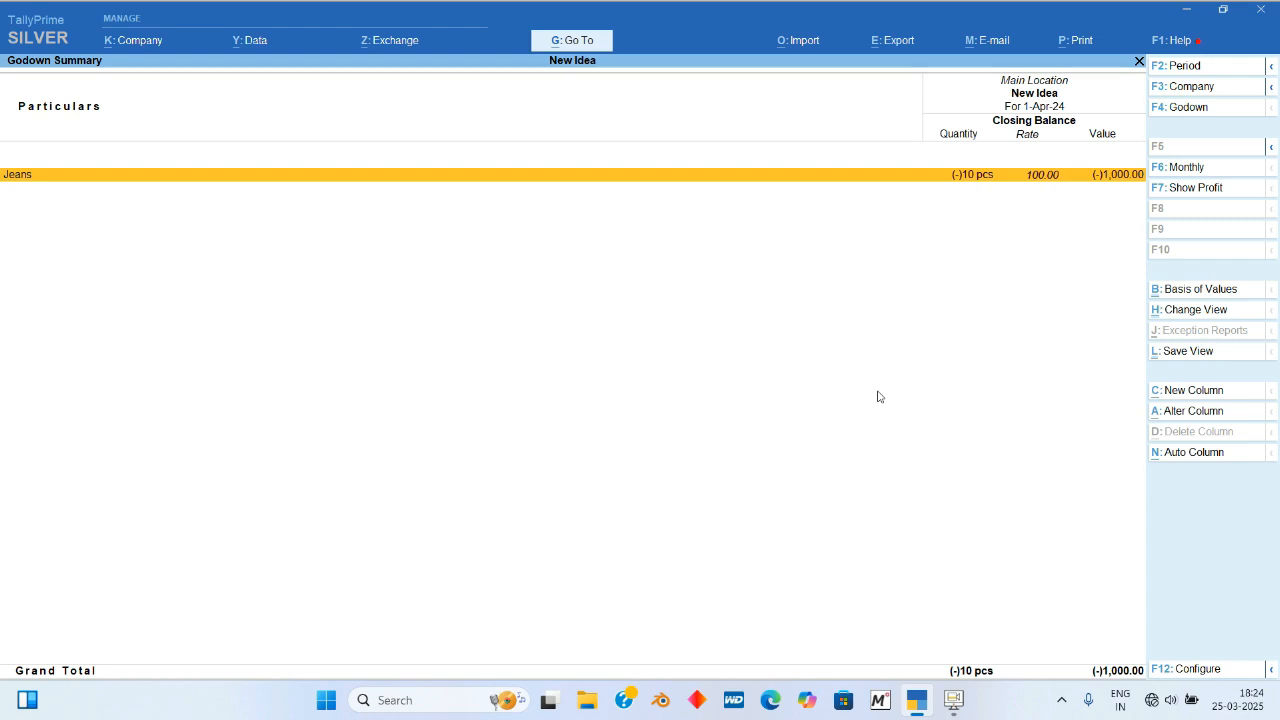
Step: Examine the Godown Summary's configuration options for opening balance, goods inwards, goods outwards and closing balance
click(1209, 669)
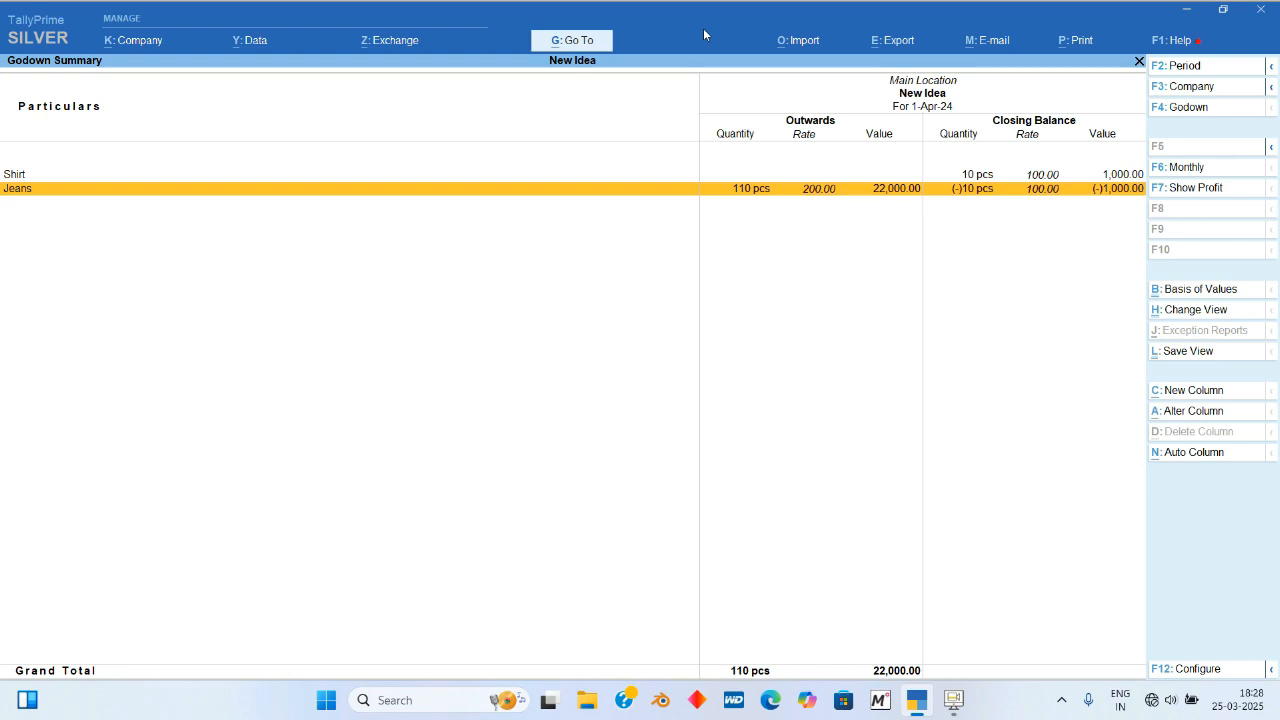
click(1197, 670)
key(Down)
key(Down)
key(Down)
key(Down)
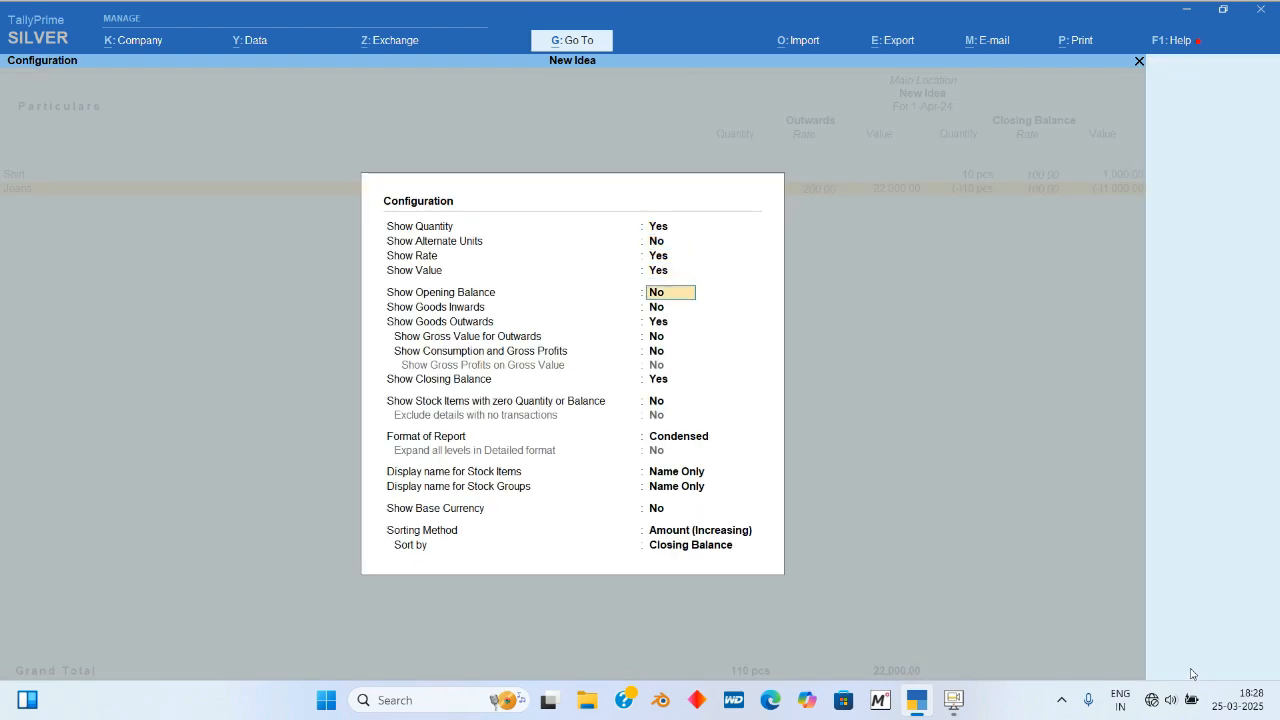
key(Down)
key(Down)
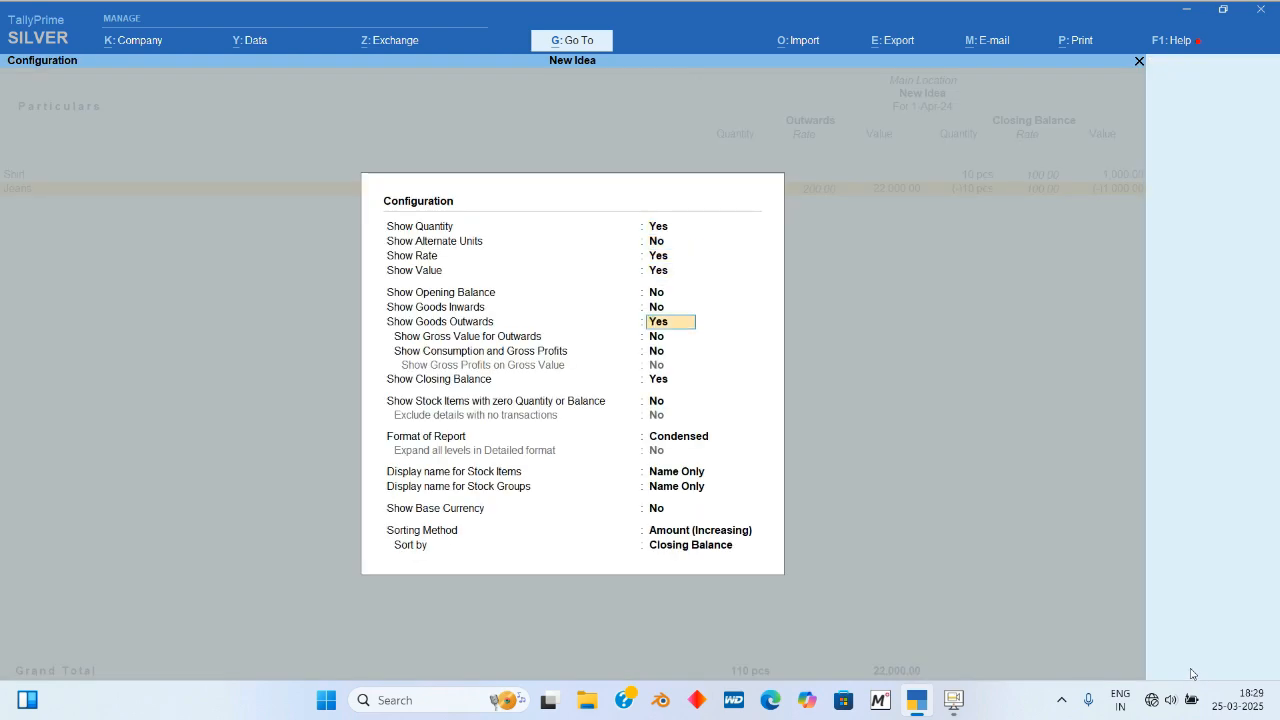
key(Down)
key(Down)
key(Down)
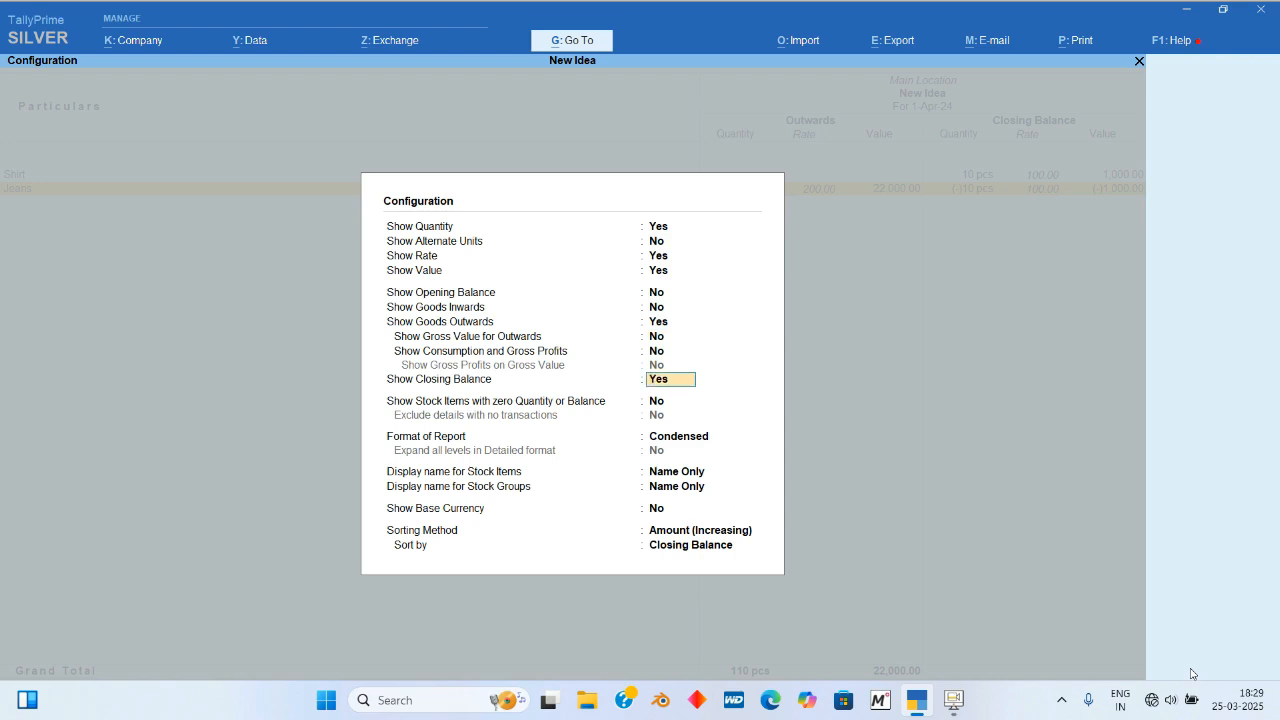
Step: Keep the Condensed format, Name Only display and Amount (Increasing) sorting by Closing Balance, and accept the Godown Summary configuration
key(Return)
key(Return)
key(Return)
key(Return)
key(Return)
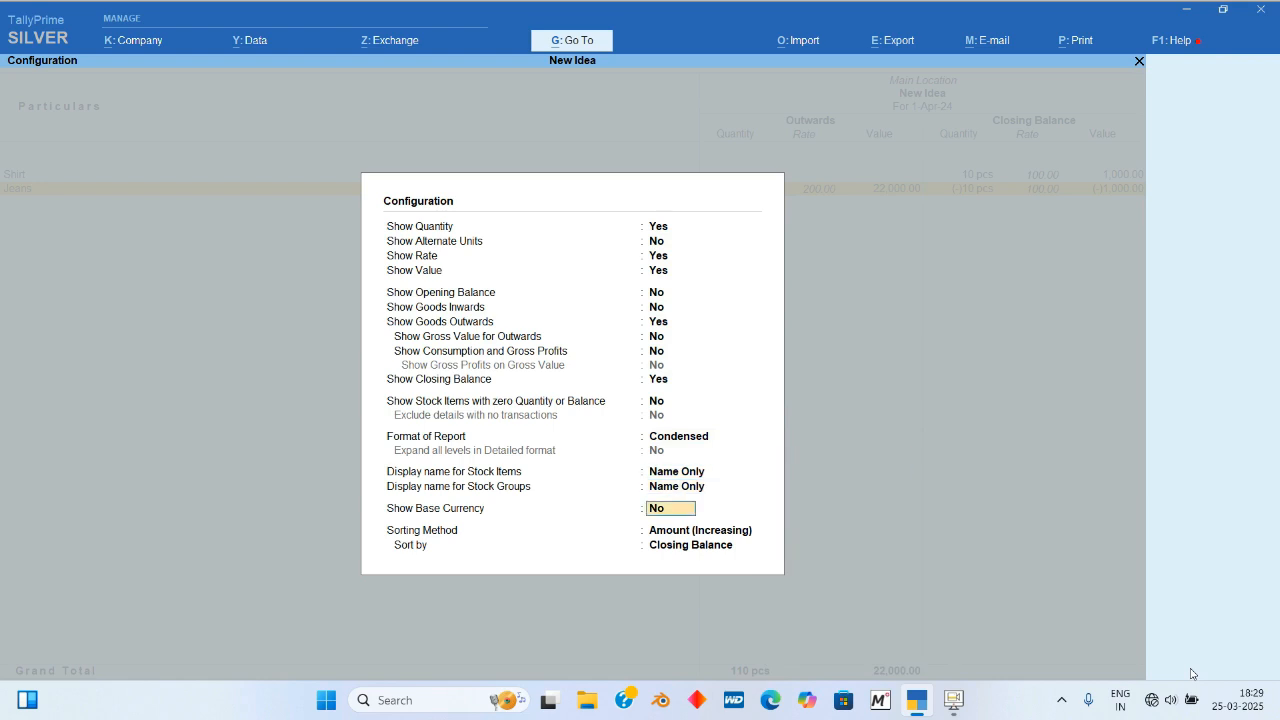
key(Return)
key(Return)
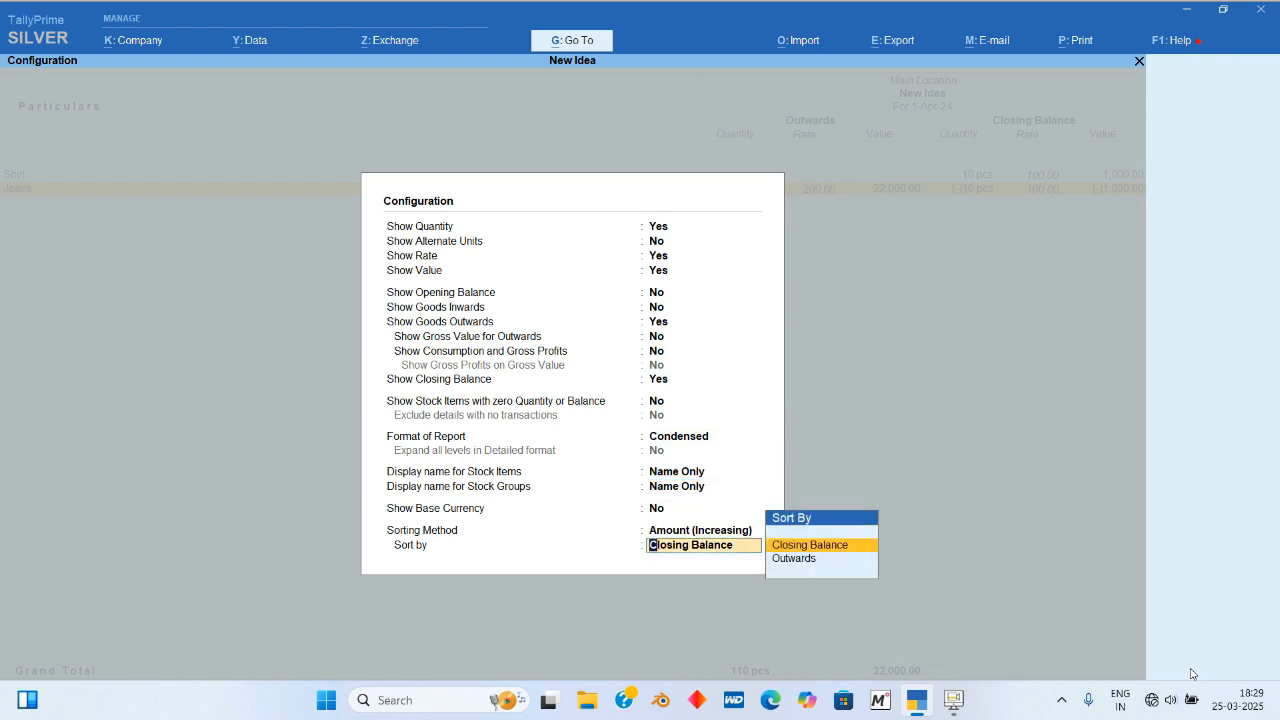
key(Return)
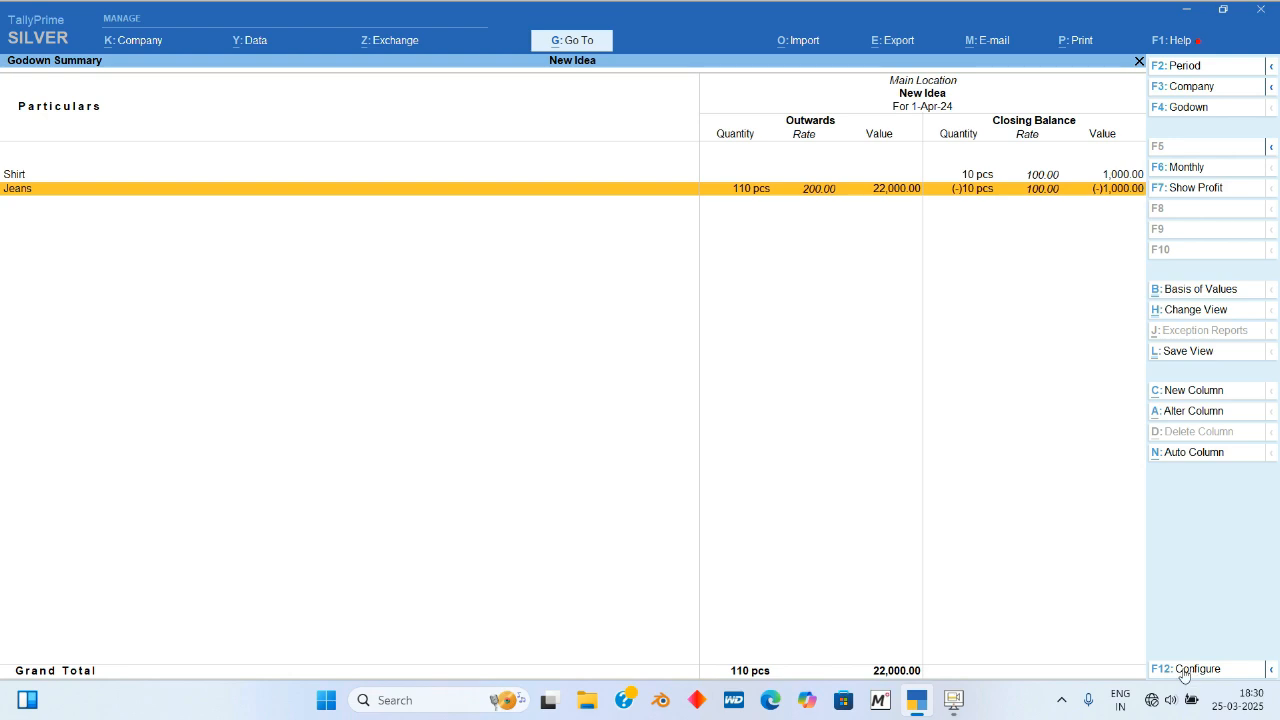
Step: Reapply the Godown Summary's period starting from 1-4-2024
click(1205, 68)
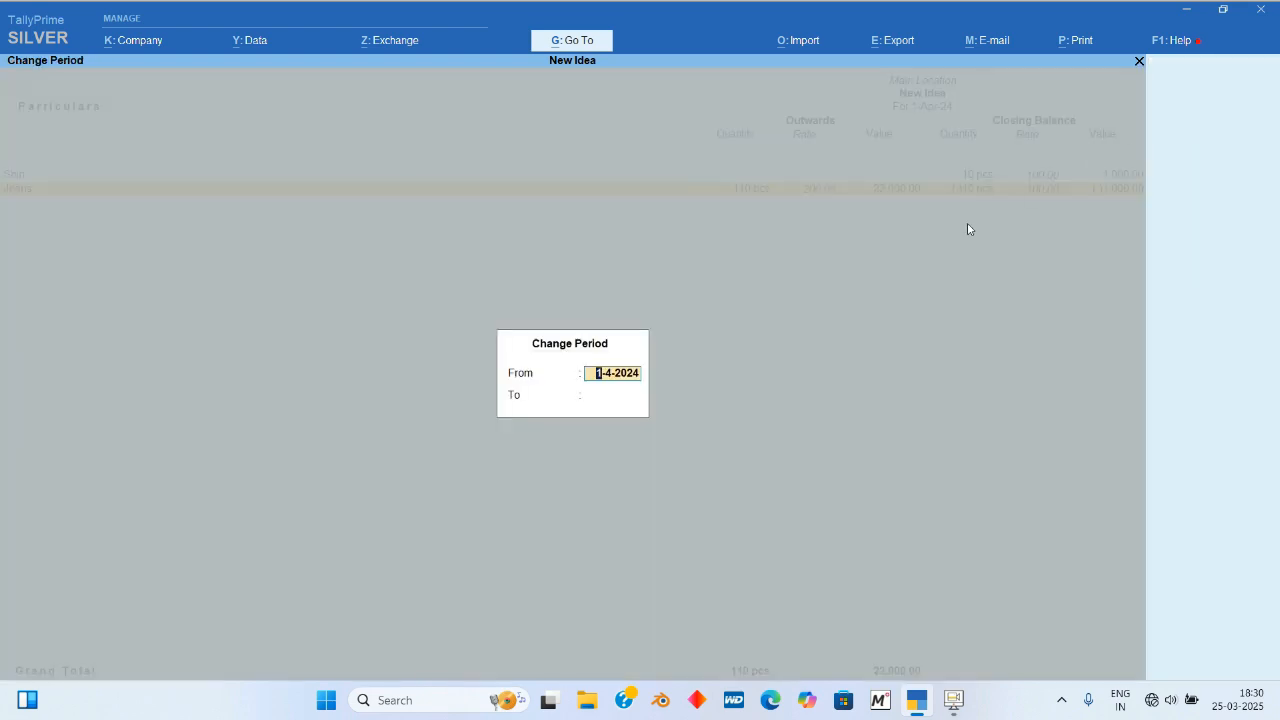
key(Return)
key(Return)
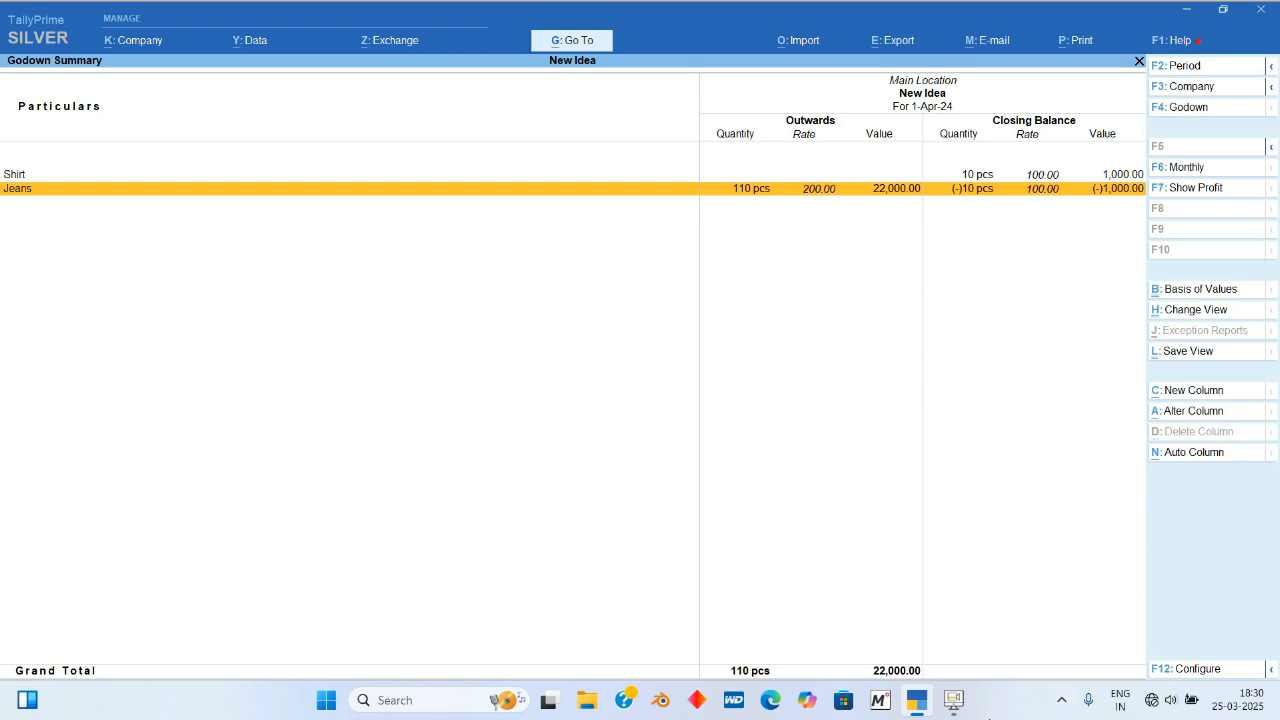
Step: Configure the Godown Summary to show stock items with zero quantity or balance
click(1217, 676)
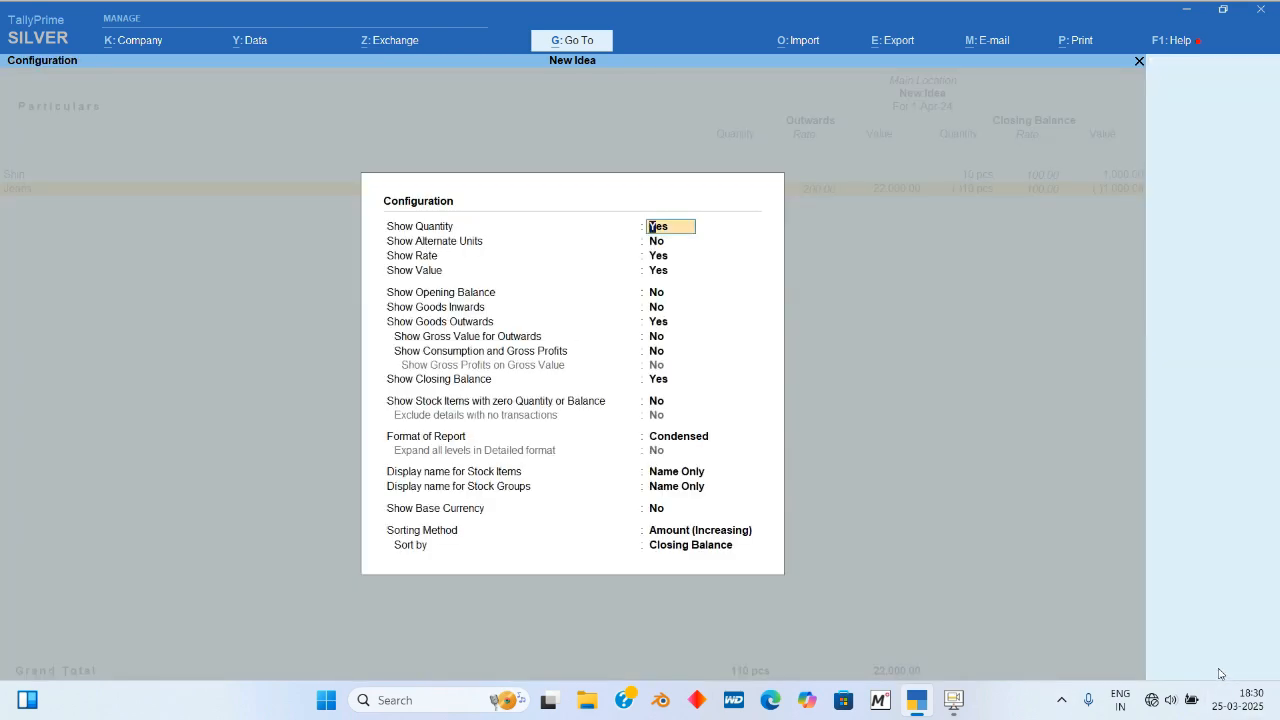
key(Down)
key(Down)
key(Down)
key(Down)
key(Down)
key(Down)
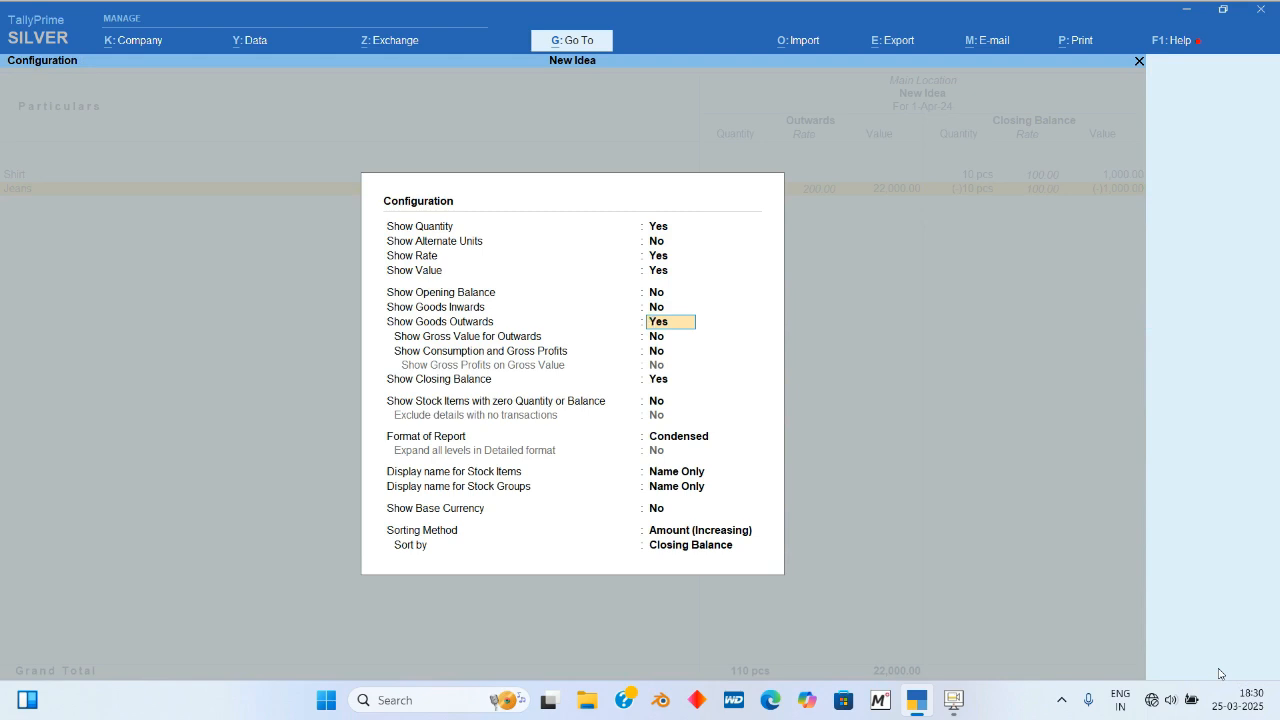
key(Return)
key(Return)
key(Return)
key(Return)
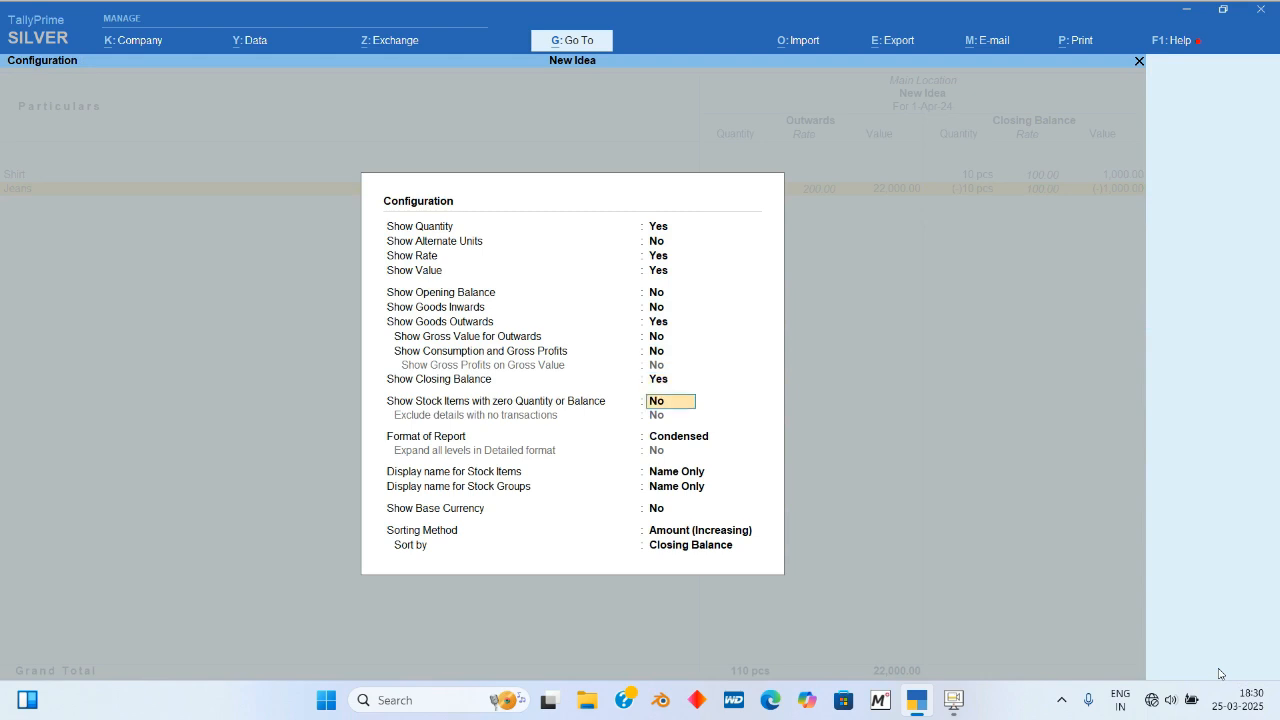
text(y)
key(Return)
Step: Exclude details with no transactions, keep sorting by Amount (Increasing) on Closing Balance, and accept the Godown Summary configuration
key(Return)
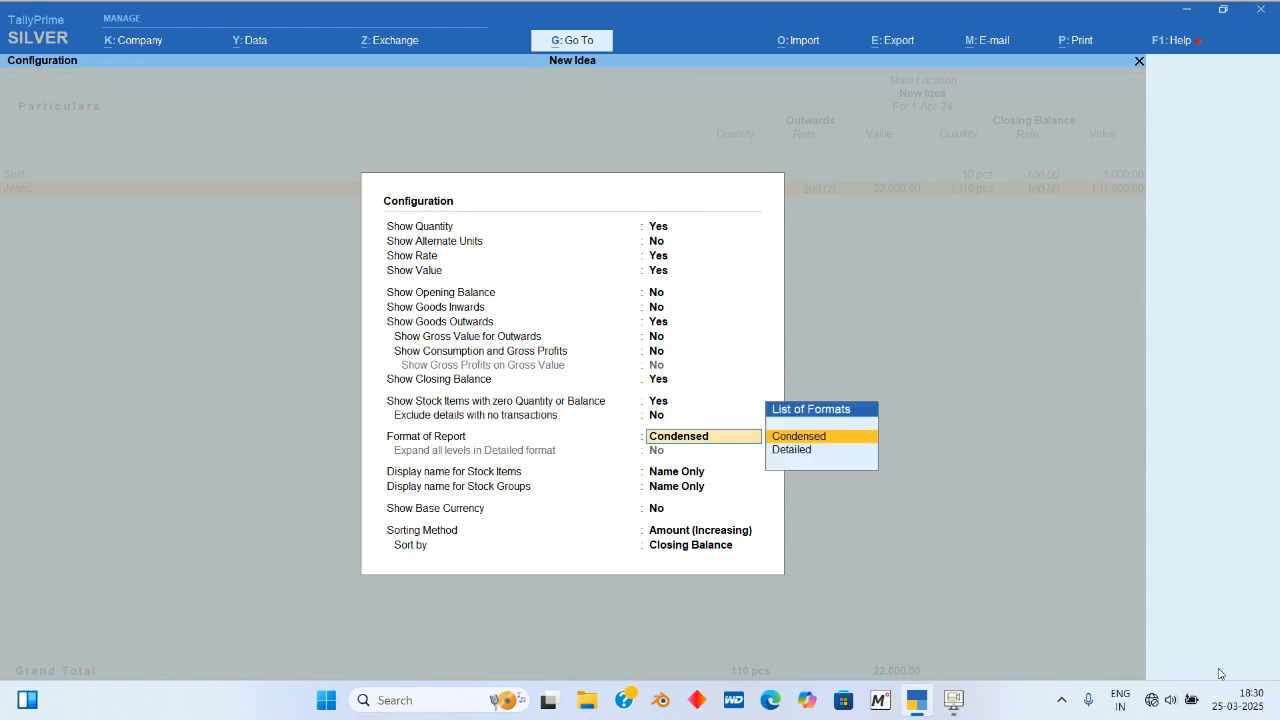
key(BackSpace)
text(y)
key(Return)
key(Return)
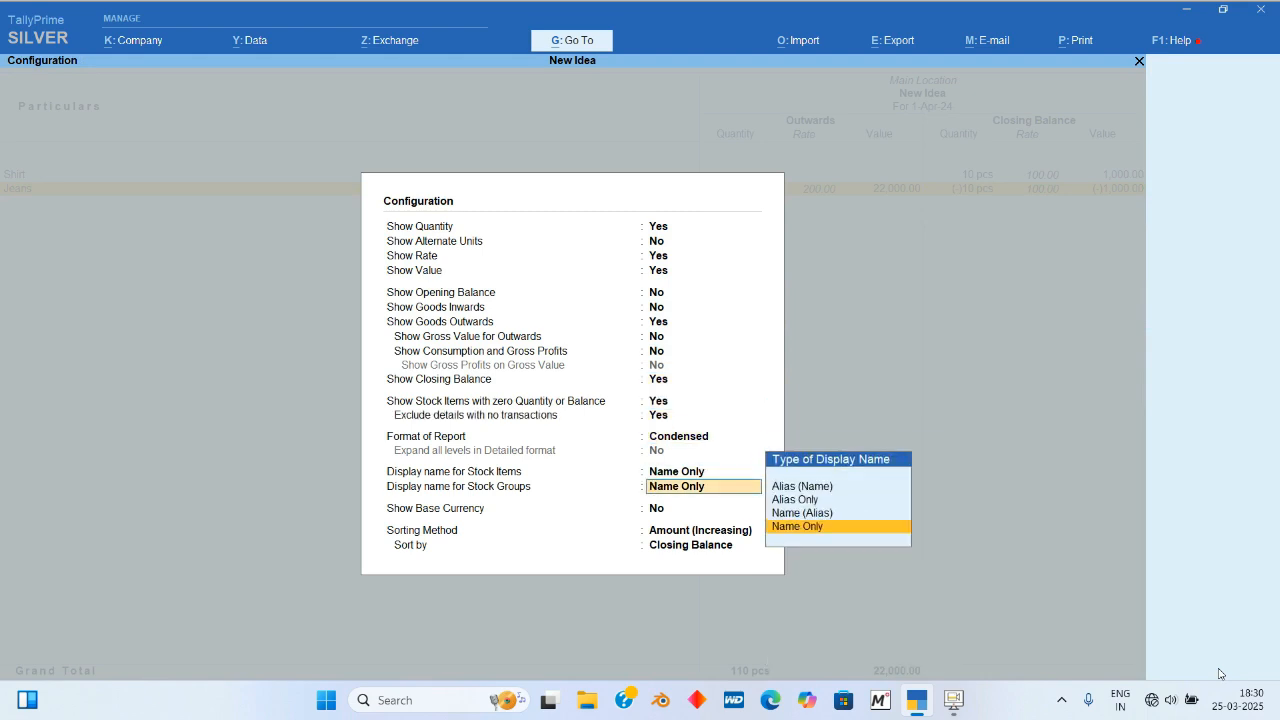
key(Return)
key(Return)
key(Return)
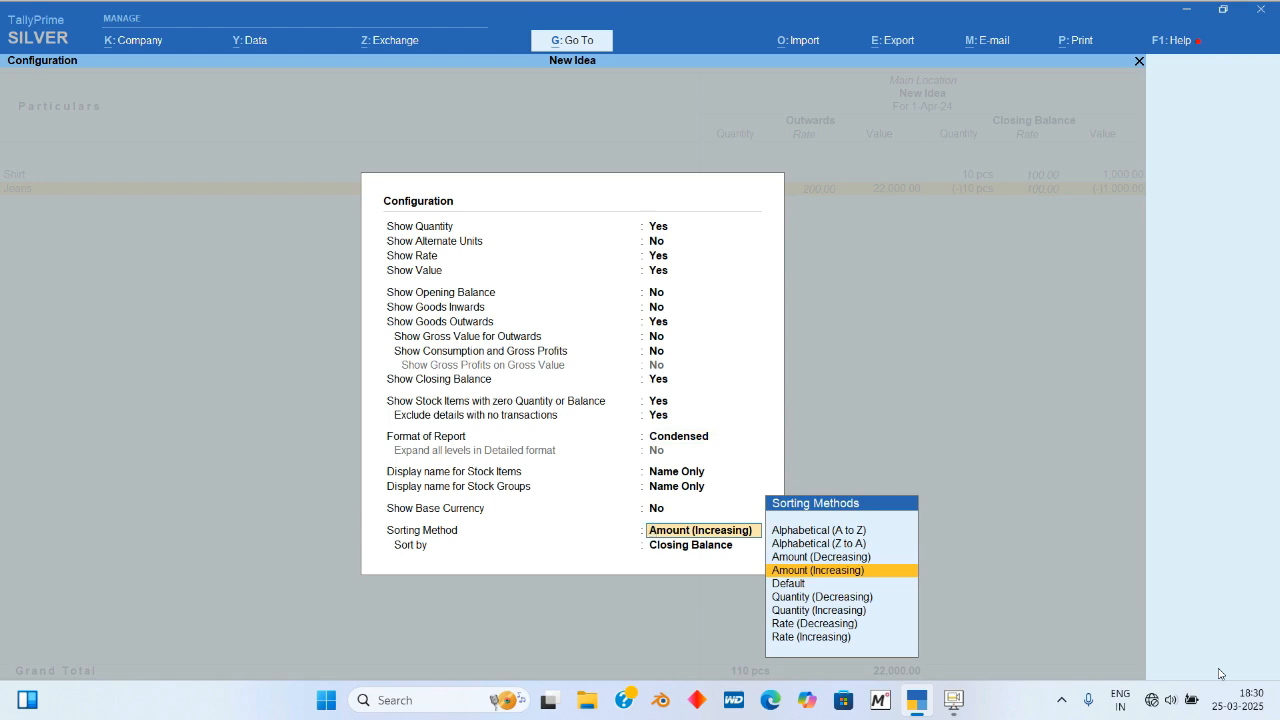
key(Return)
key(BackSpace)
key(Return)
key(Return)
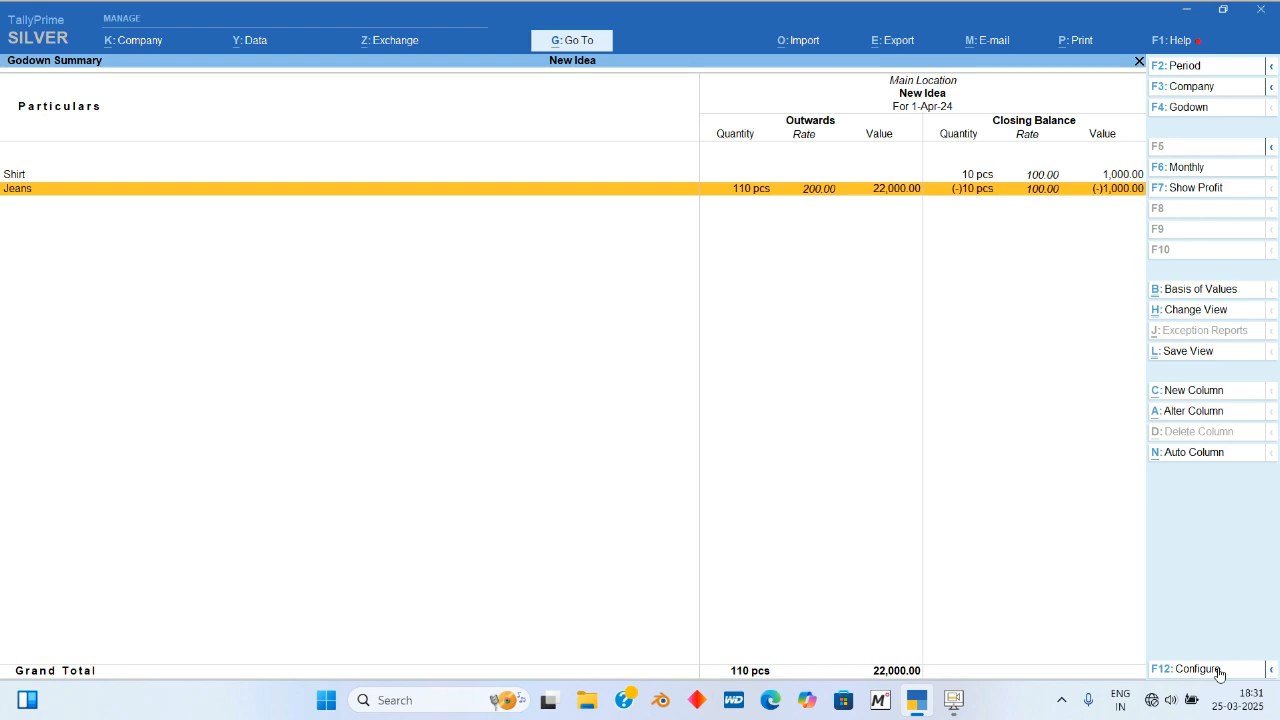
Step: Leave the Godown Summary and the inventory books for the Gateway of Tally
key(Escape)
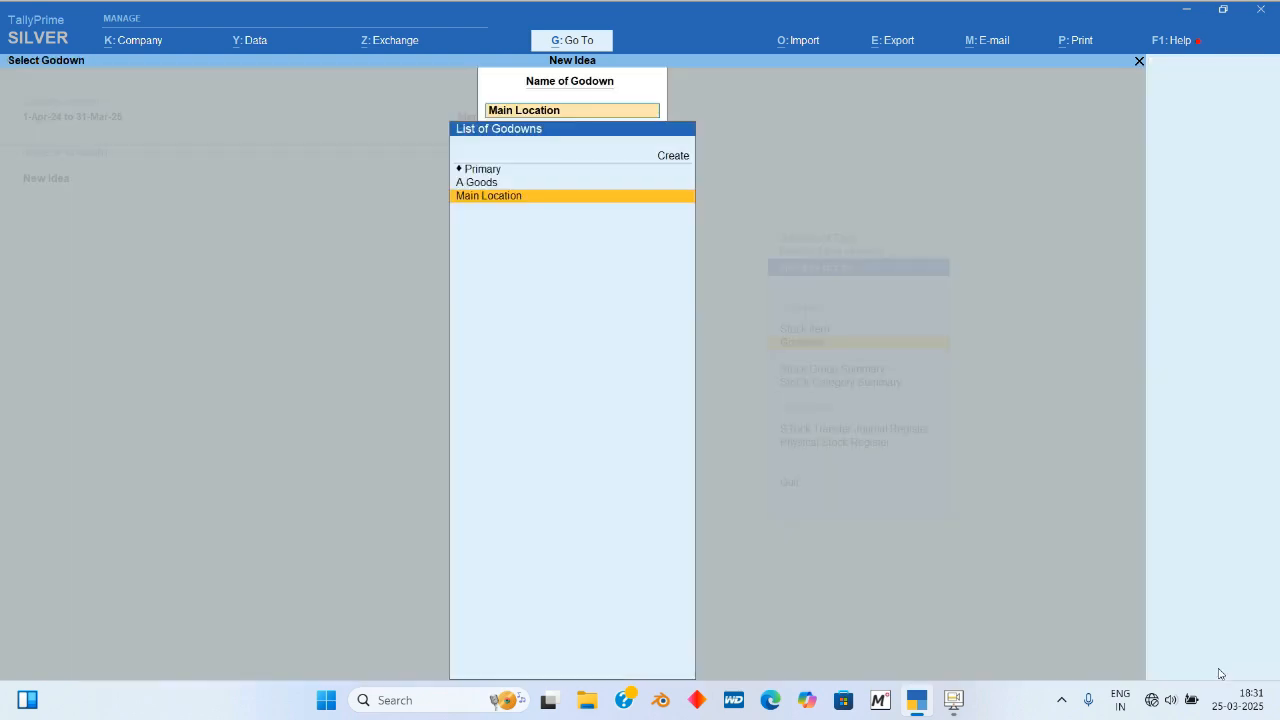
key(BackSpace)
key(Escape)
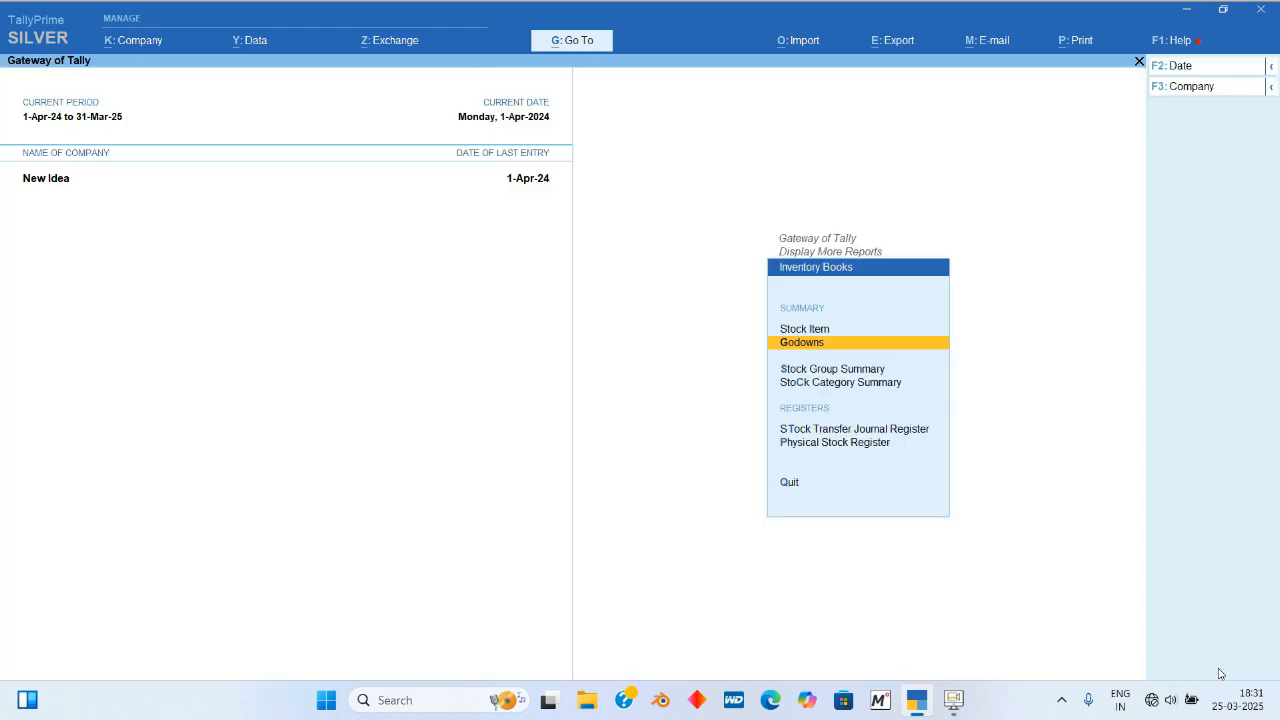
key(Escape)
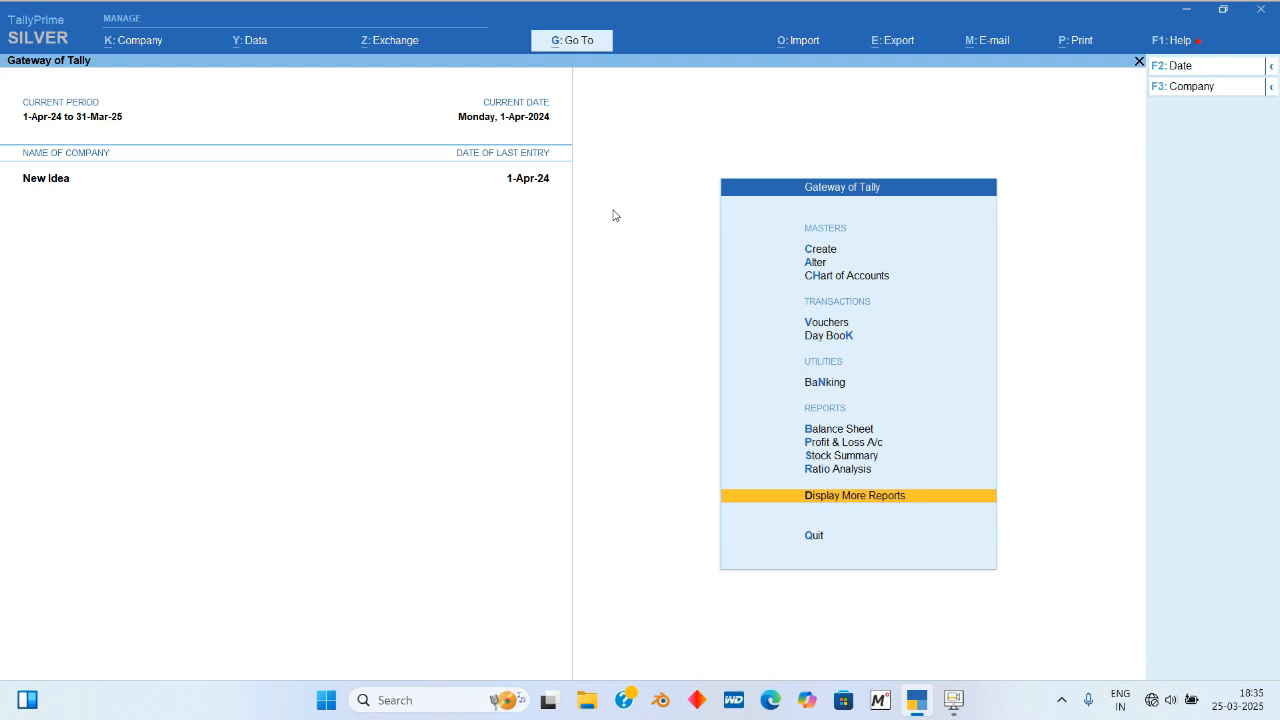
Step: Display the Purchase Register from the account books and list the purchase vouchers for April
key(Return)
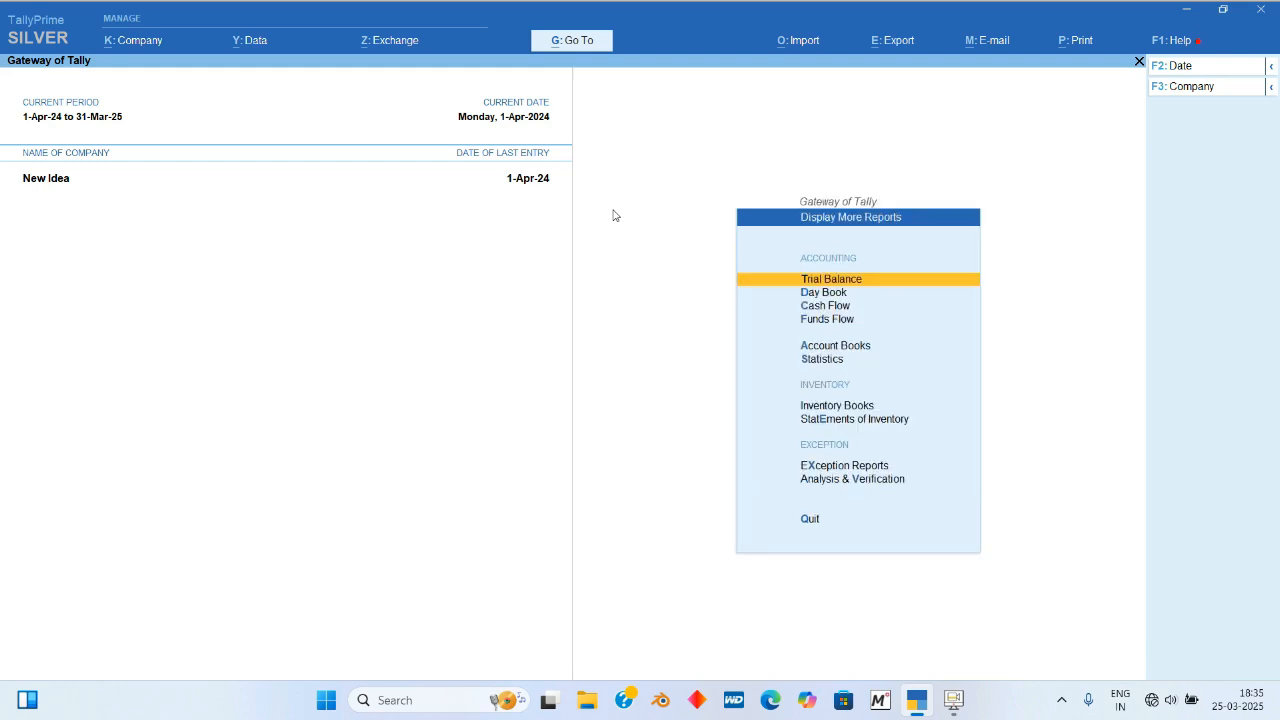
key(Down)
key(Down)
key(Down)
key(Down)
key(Return)
key(Down)
key(Down)
key(Down)
key(Down)
key(Down)
key(Down)
key(Down)
key(Down)
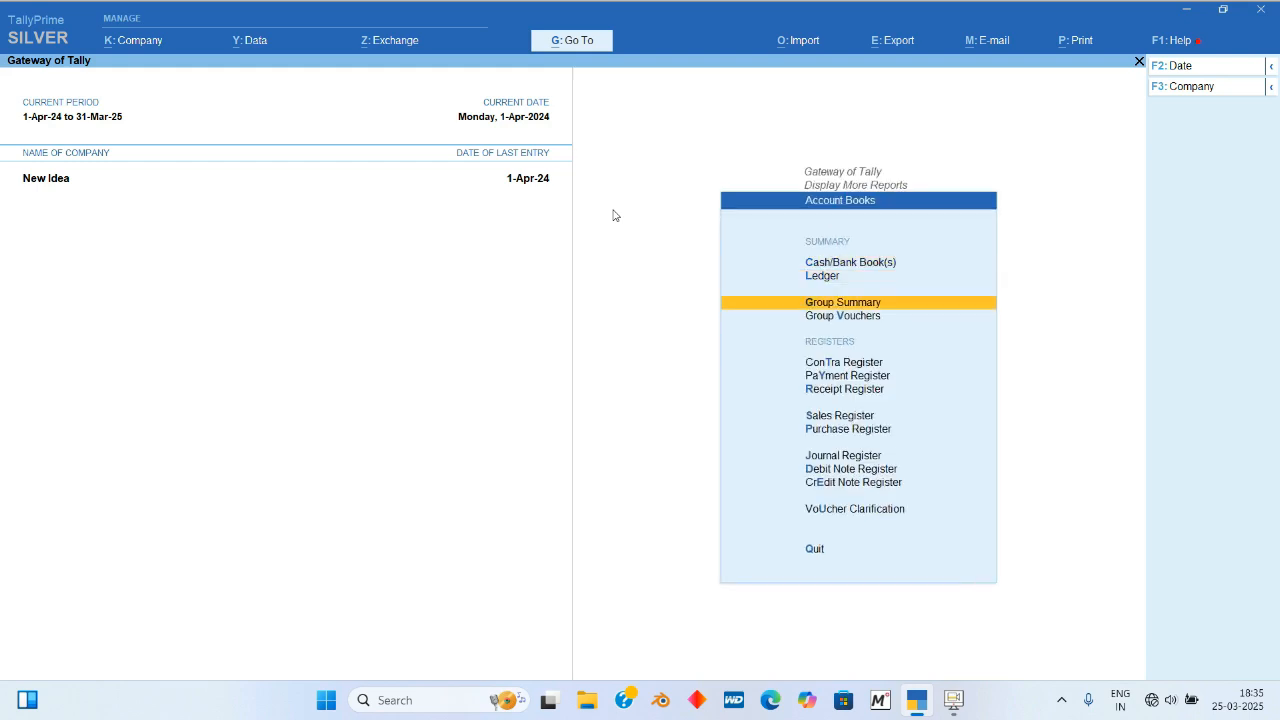
key(Return)
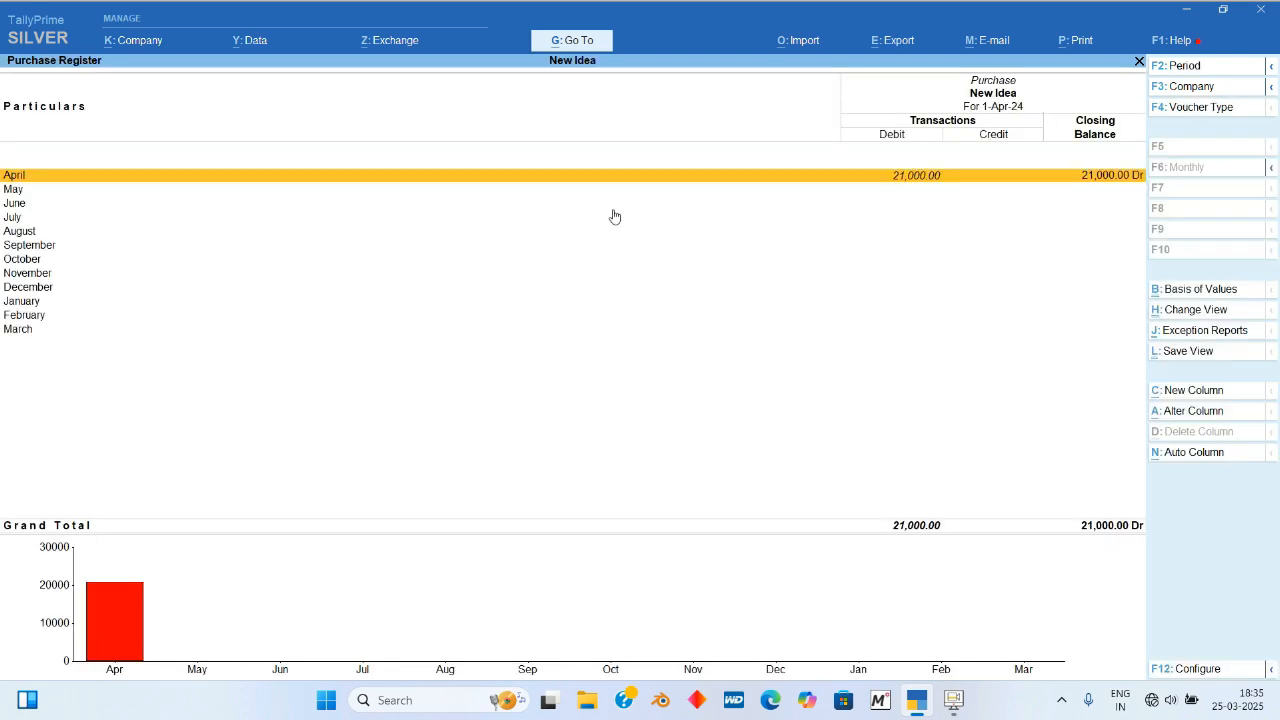
key(Return)
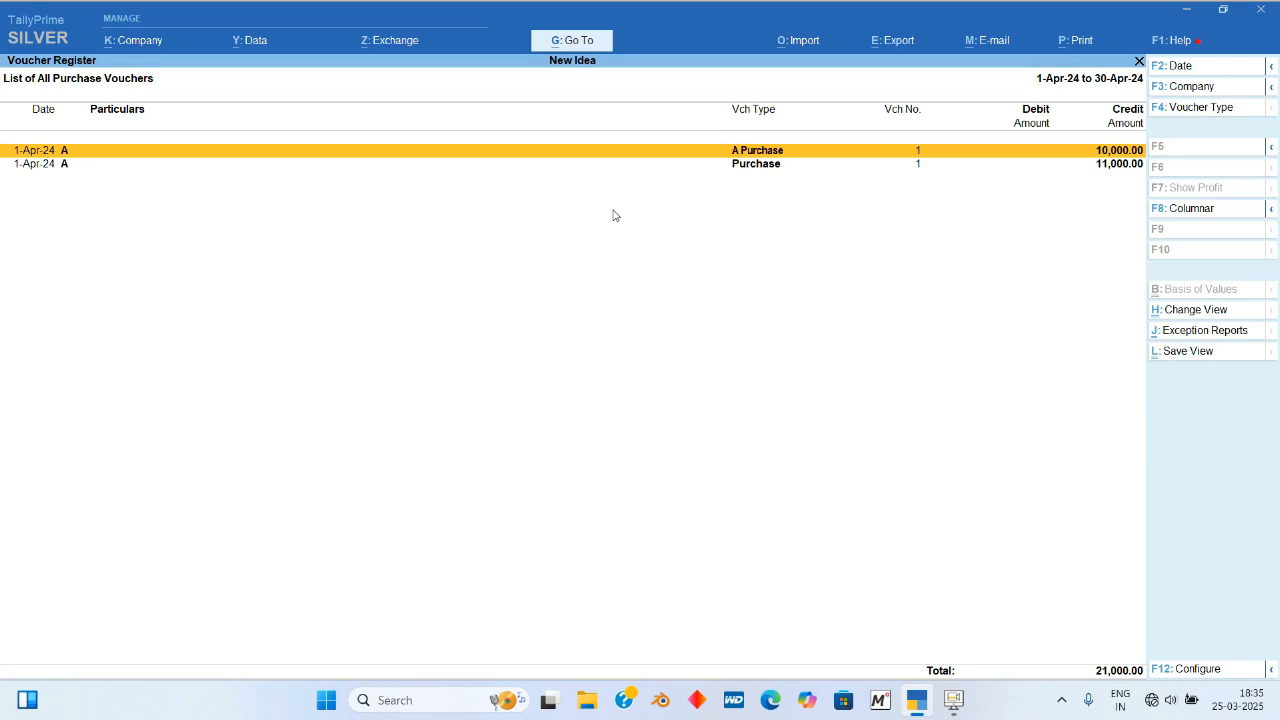
Step: Open the A Purchase voucher and go through its receipt and party details as far as the purchase ledger
key(Return)
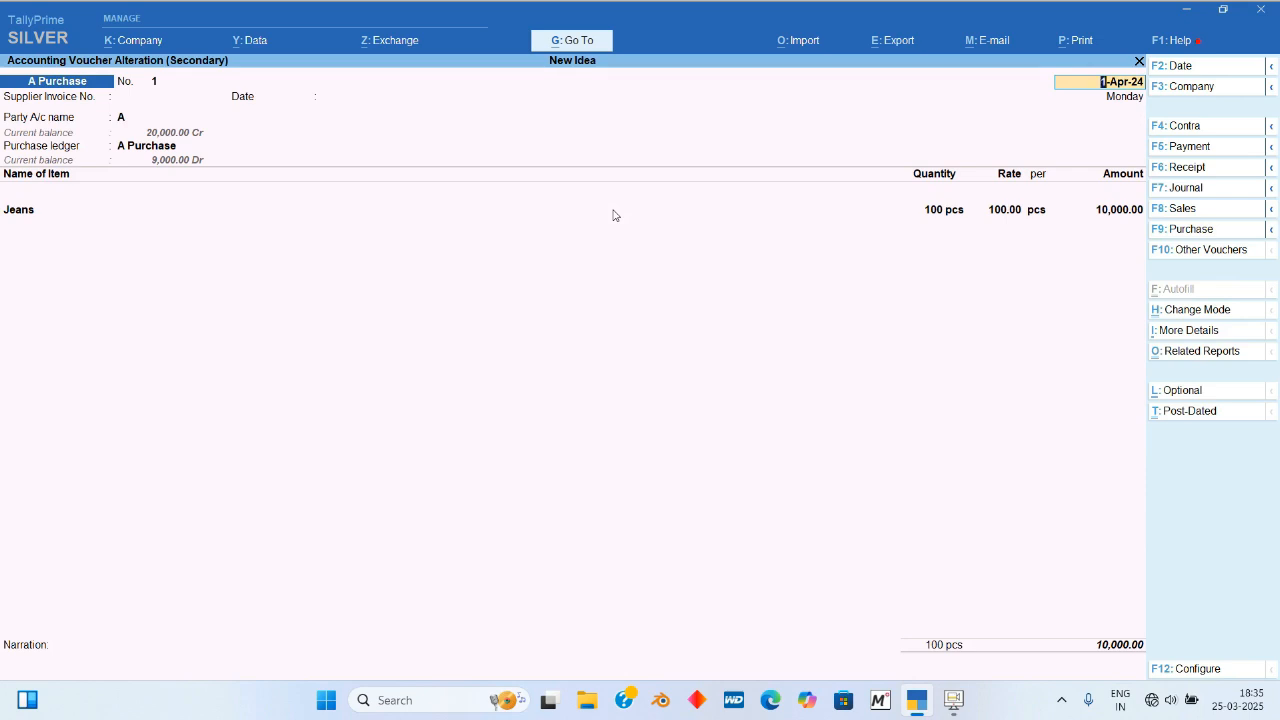
key(Return)
key(Return)
key(Return)
key(Return)
key(Return)
key(Return)
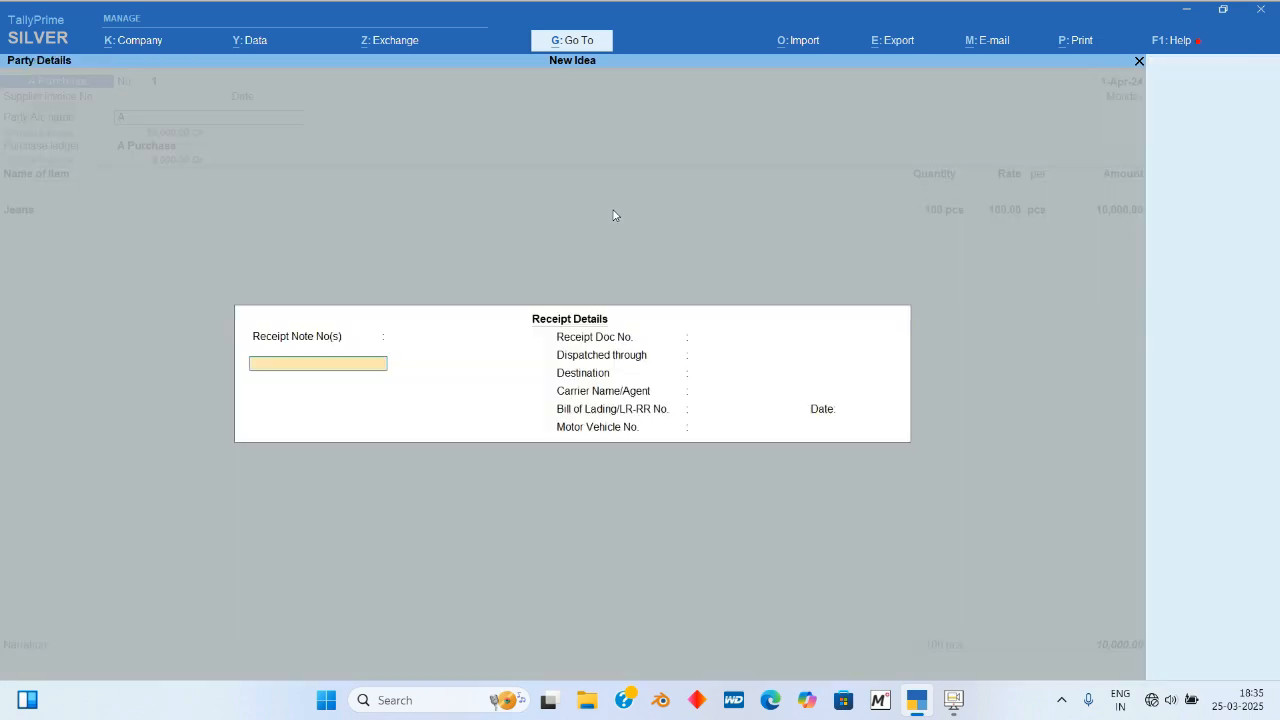
key(Return)
key(Return)
key(Return)
key(Return)
key(Return)
key(Return)
key(Return)
key(Return)
key(Return)
key(Return)
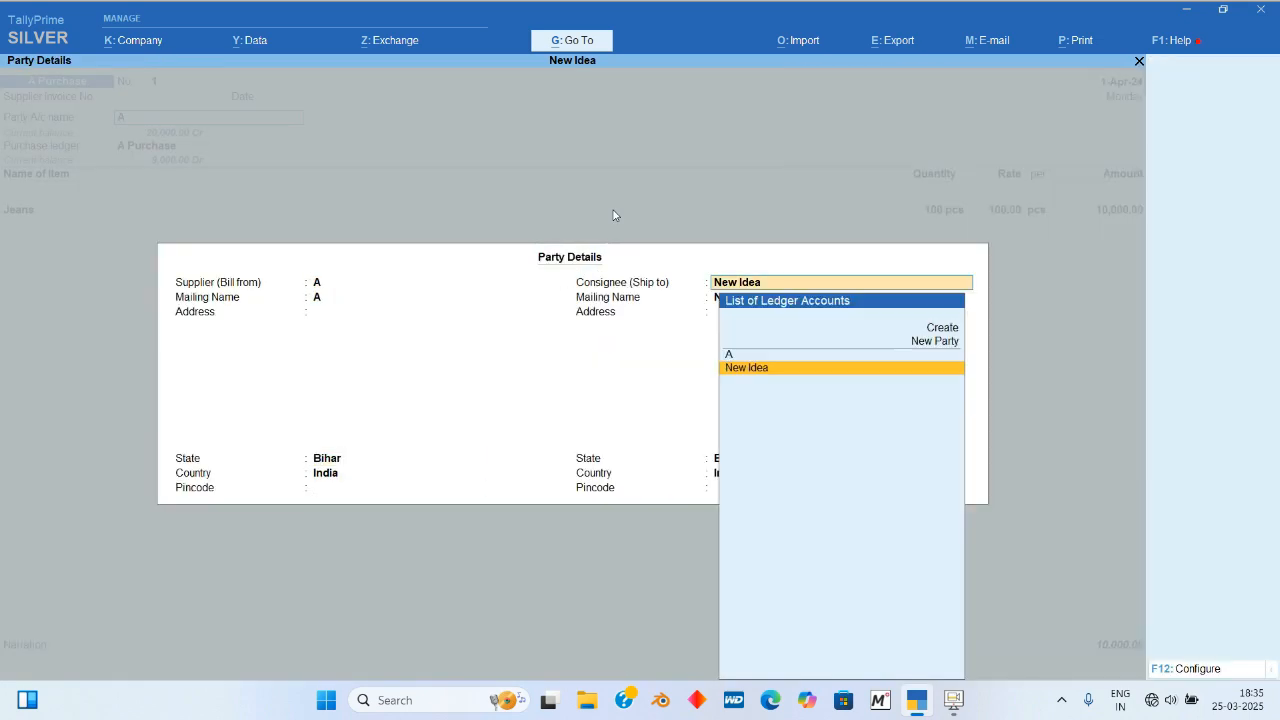
key(Return)
key(Return)
key(Return)
key(Return)
key(Return)
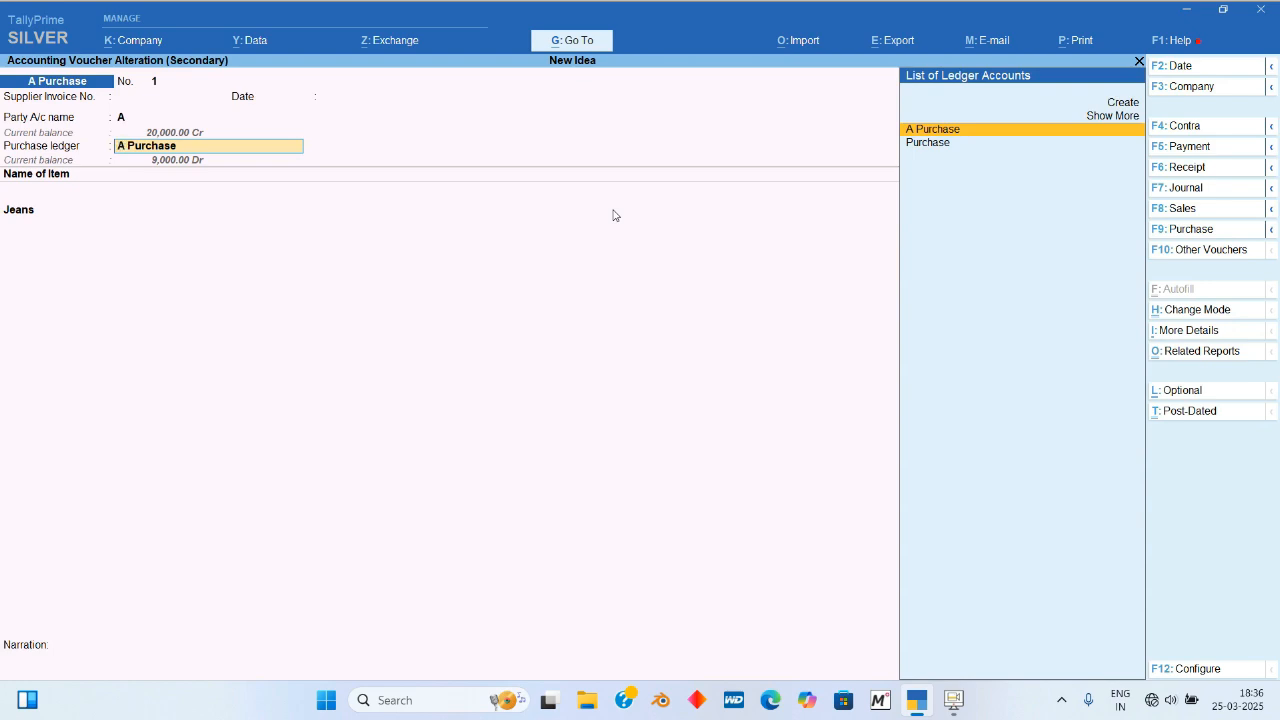
Step: Check the A Purchase ledger master from the voucher, and leave both without saving changes
key(ctrl+Return)
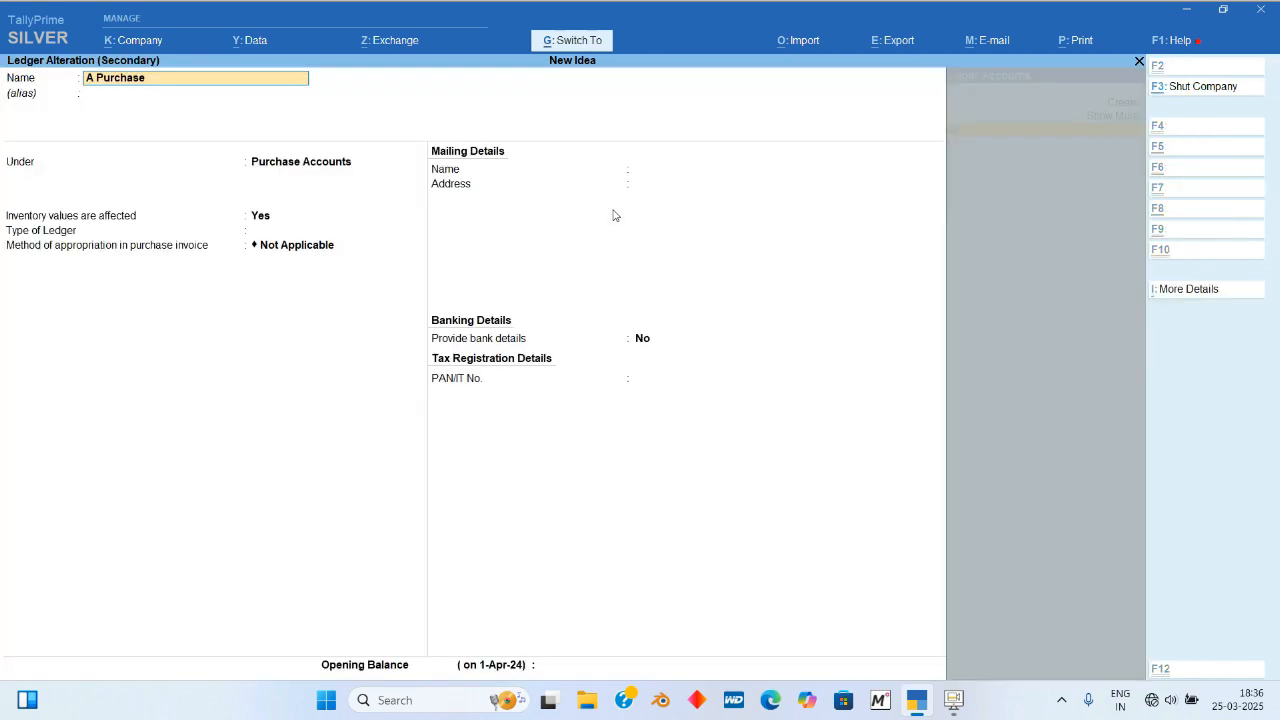
key(Escape)
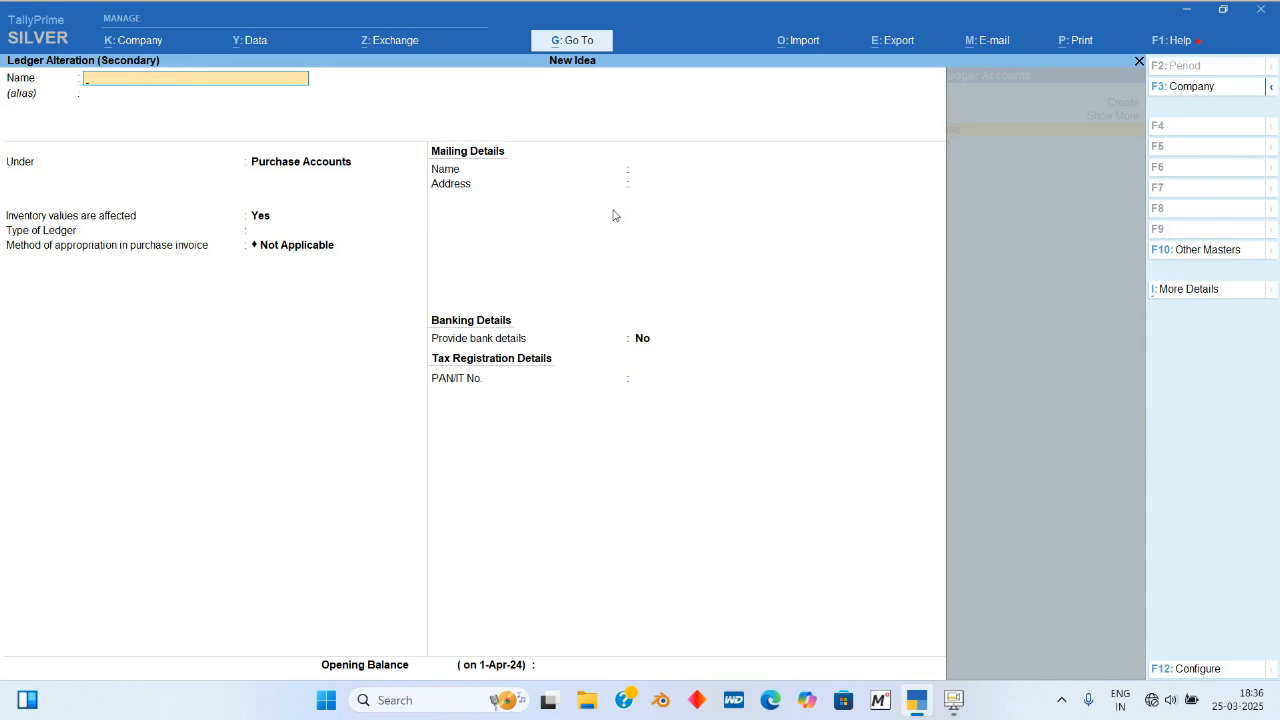
key(Escape)
key(y)
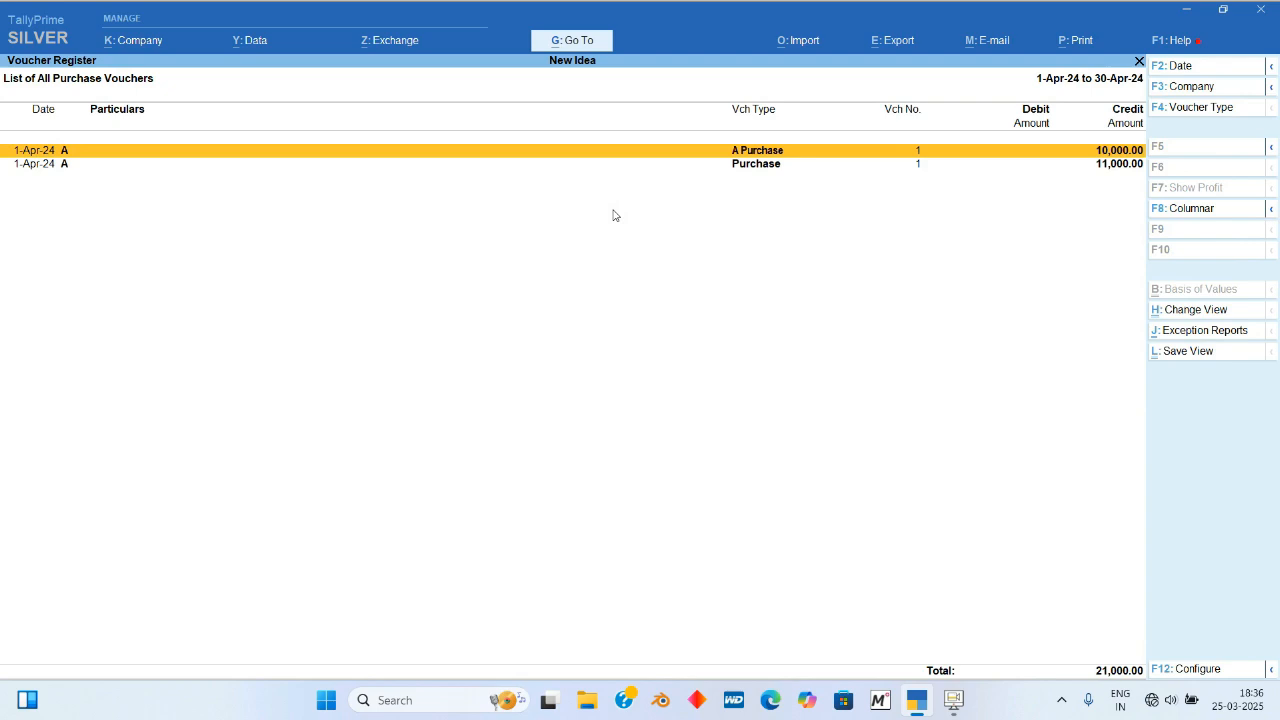
Step: Check the Purchase voucher for Jeans and Shirt, and return to the account books without saving changes
key(Down)
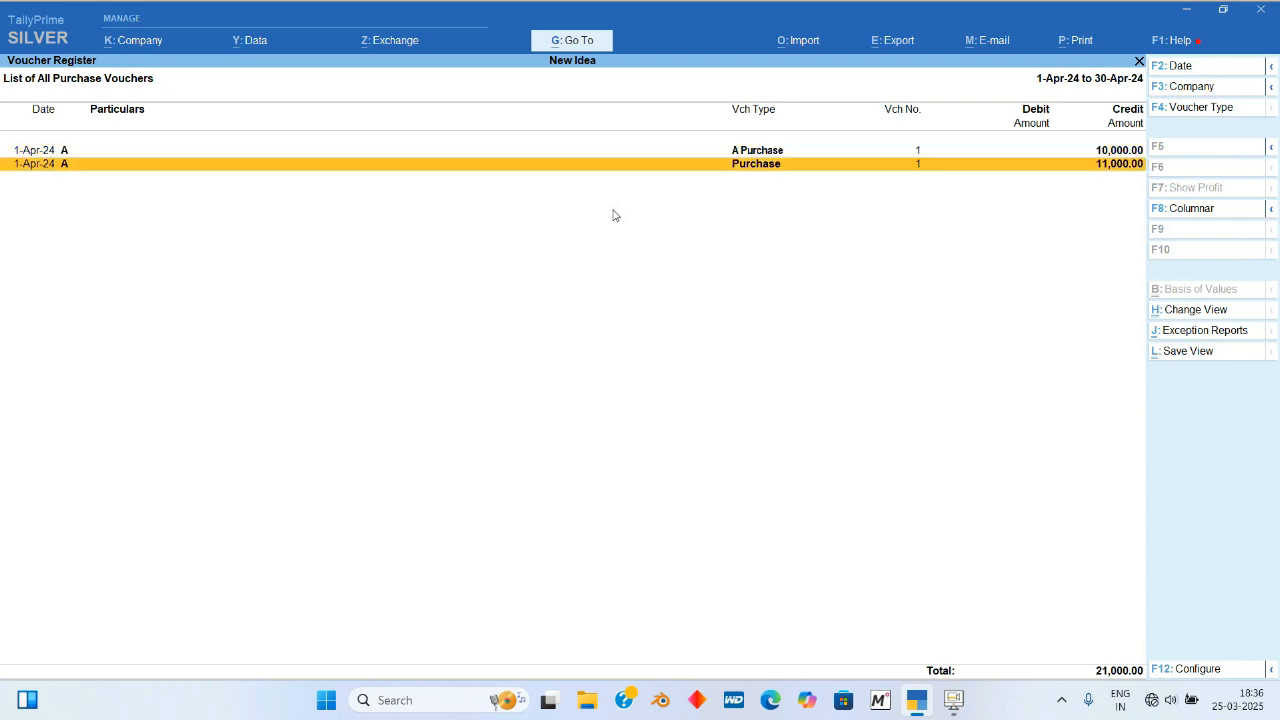
key(Return)
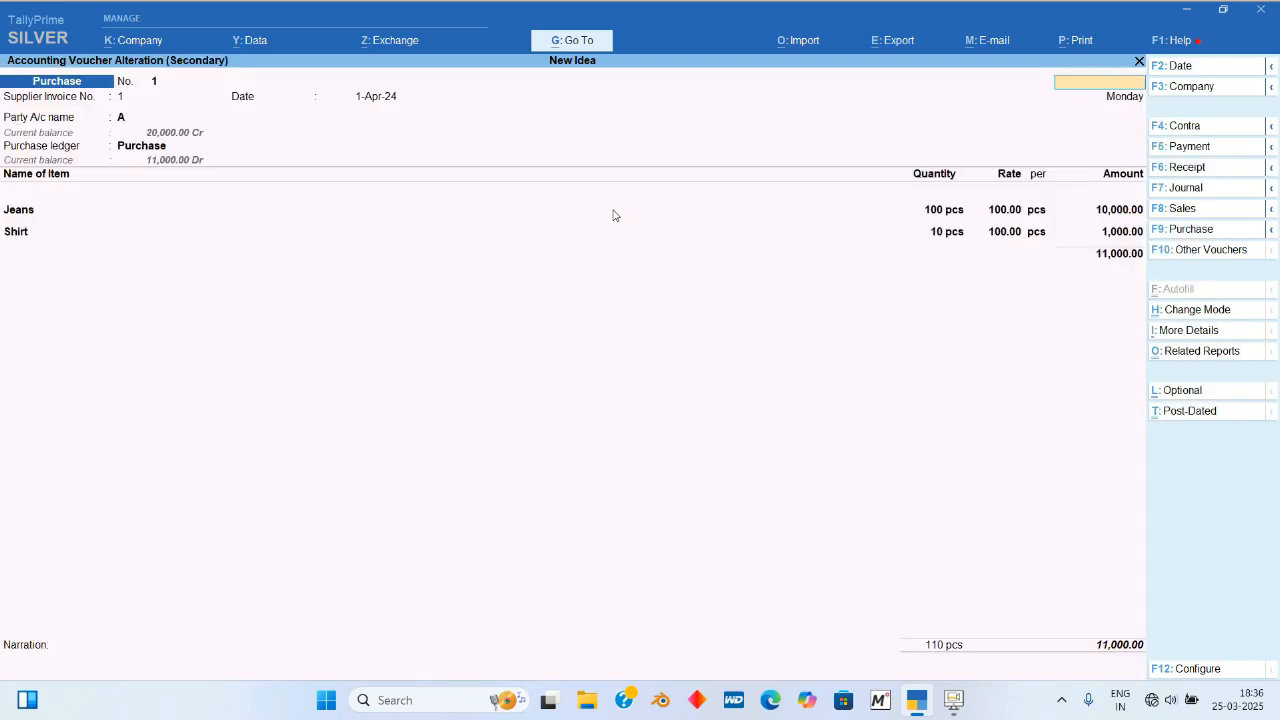
key(Escape)
key(y)
key(Escape)
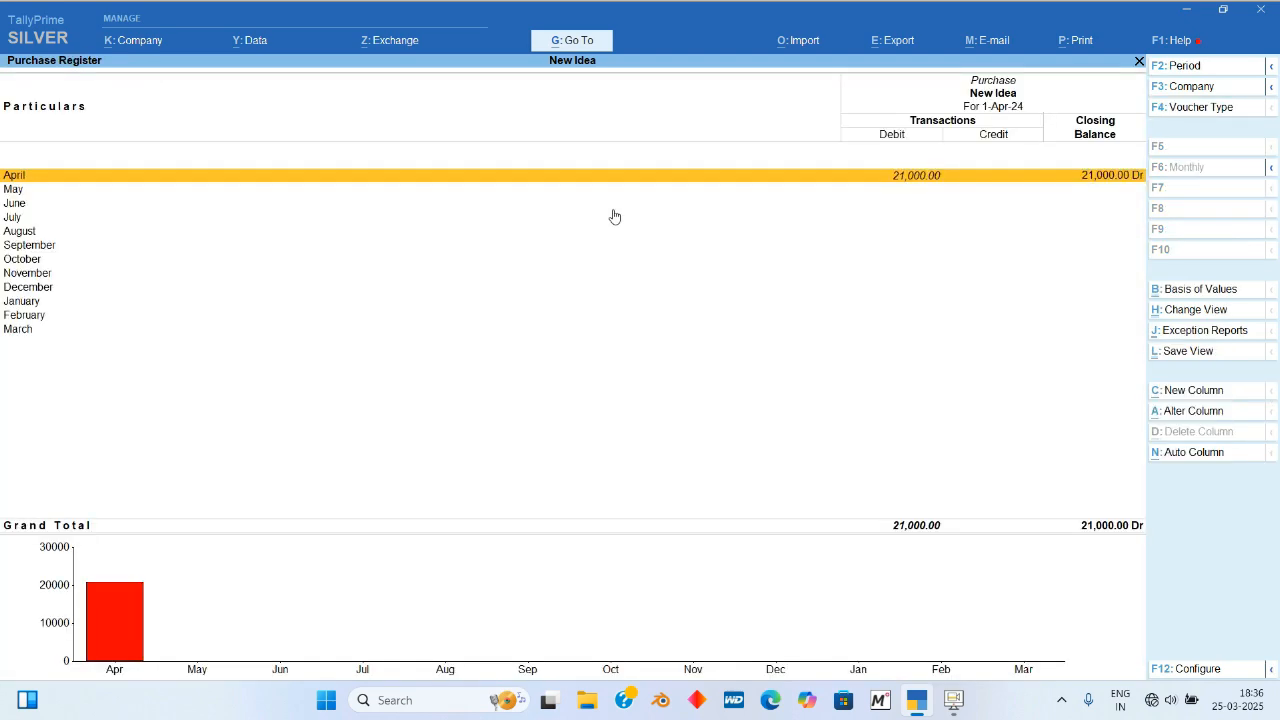
key(Escape)
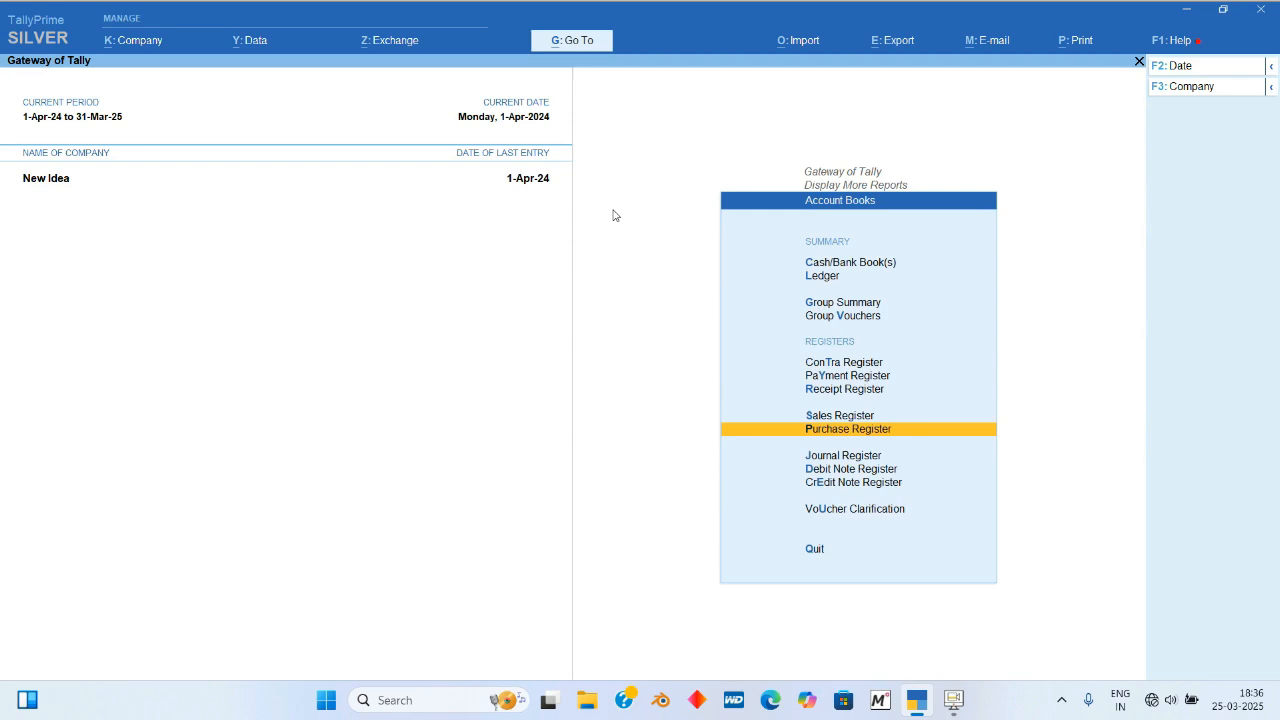
Step: Display the Journal Register from the account books
key(Down)
key(Return)
key(Down)
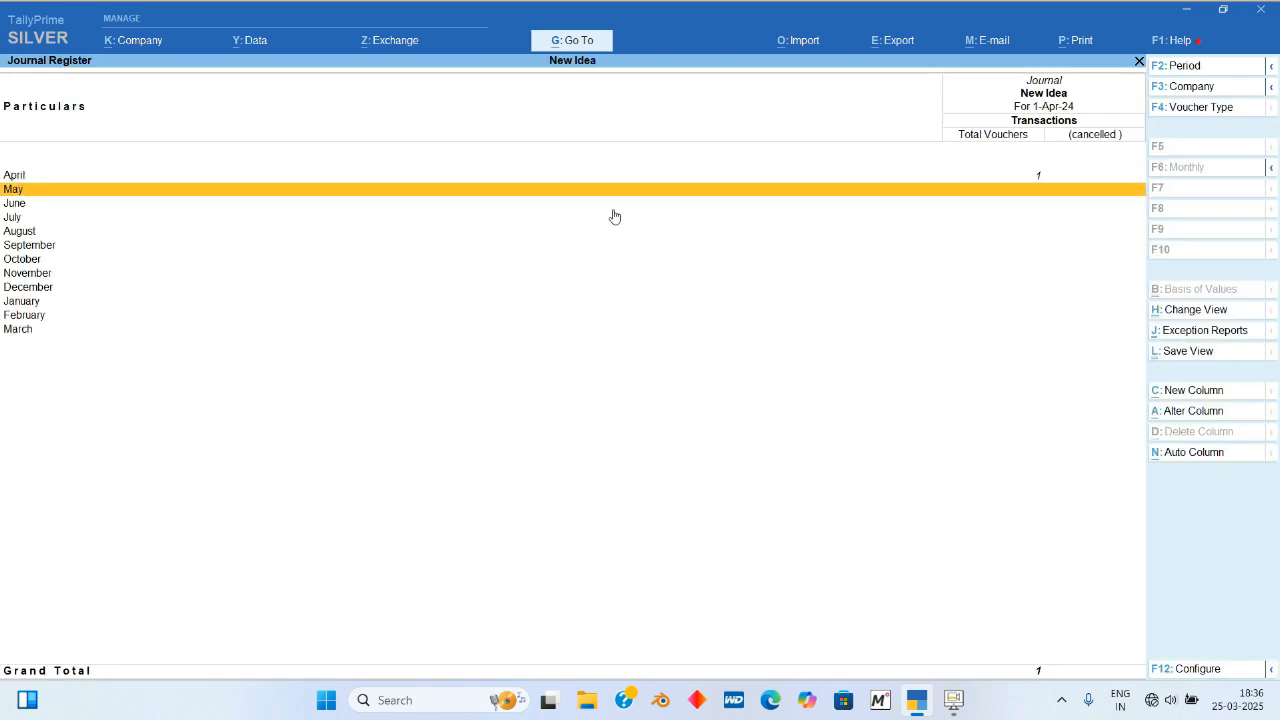
Step: Open April's journal voucher and review the Jeans godown allocation under the Purchase debit entry
key(Up)
key(Return)
key(Return)
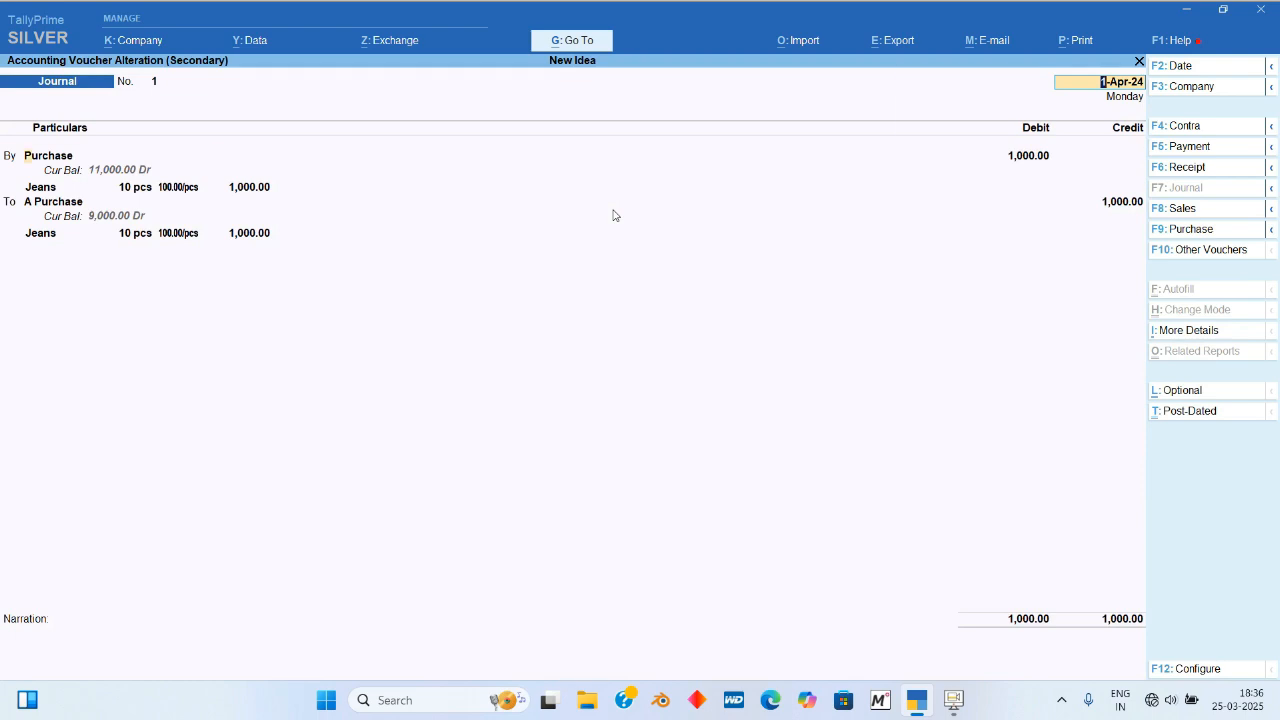
key(Return)
key(Return)
key(Return)
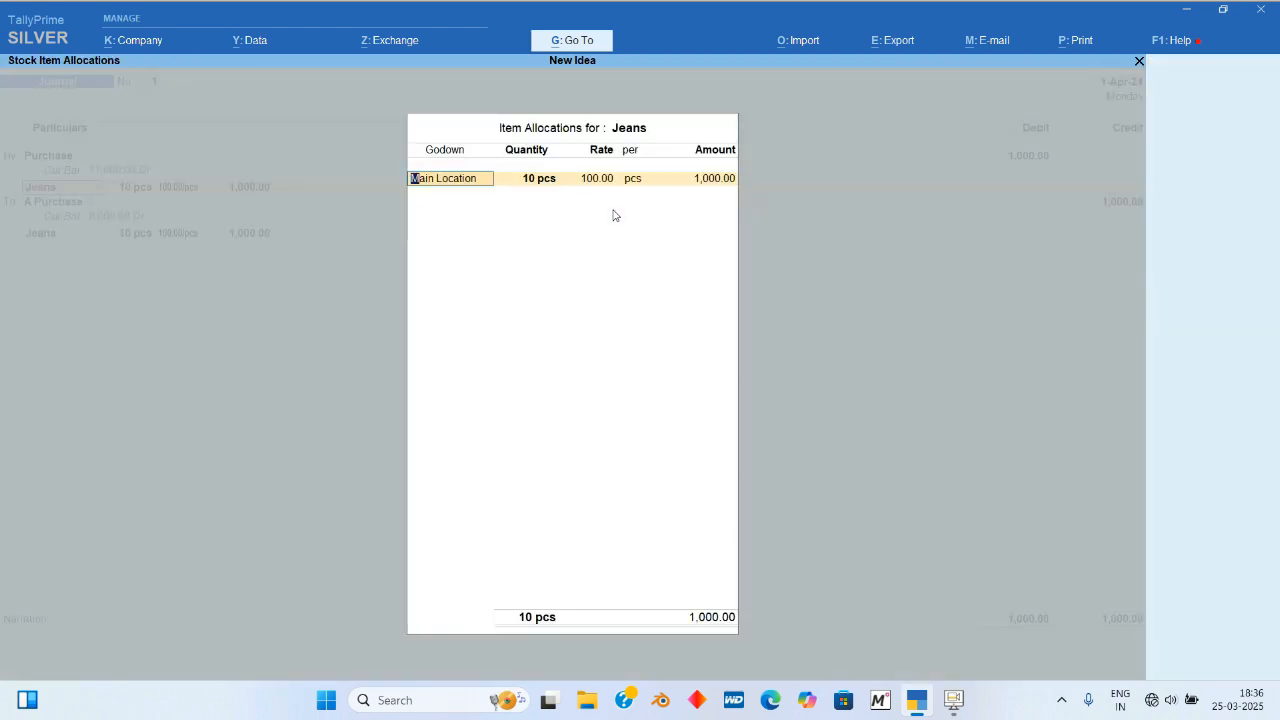
key(Return)
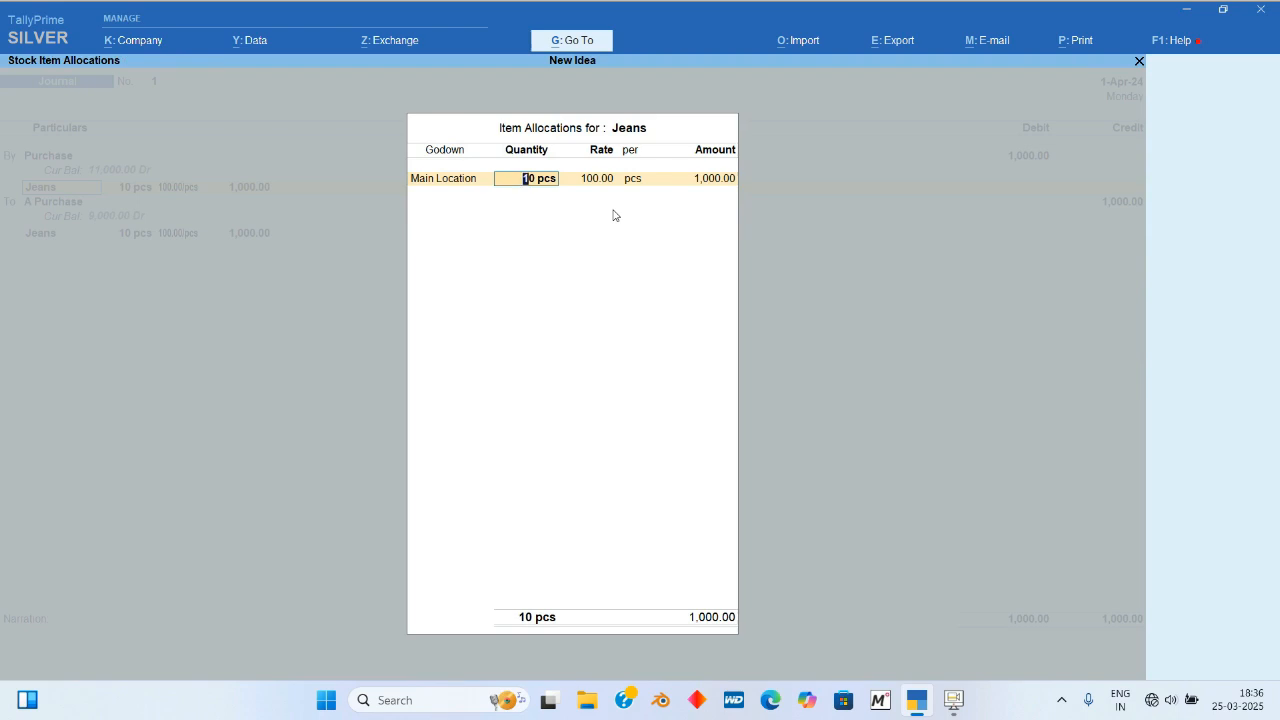
key(Return)
key(Return)
key(Return)
key(Return)
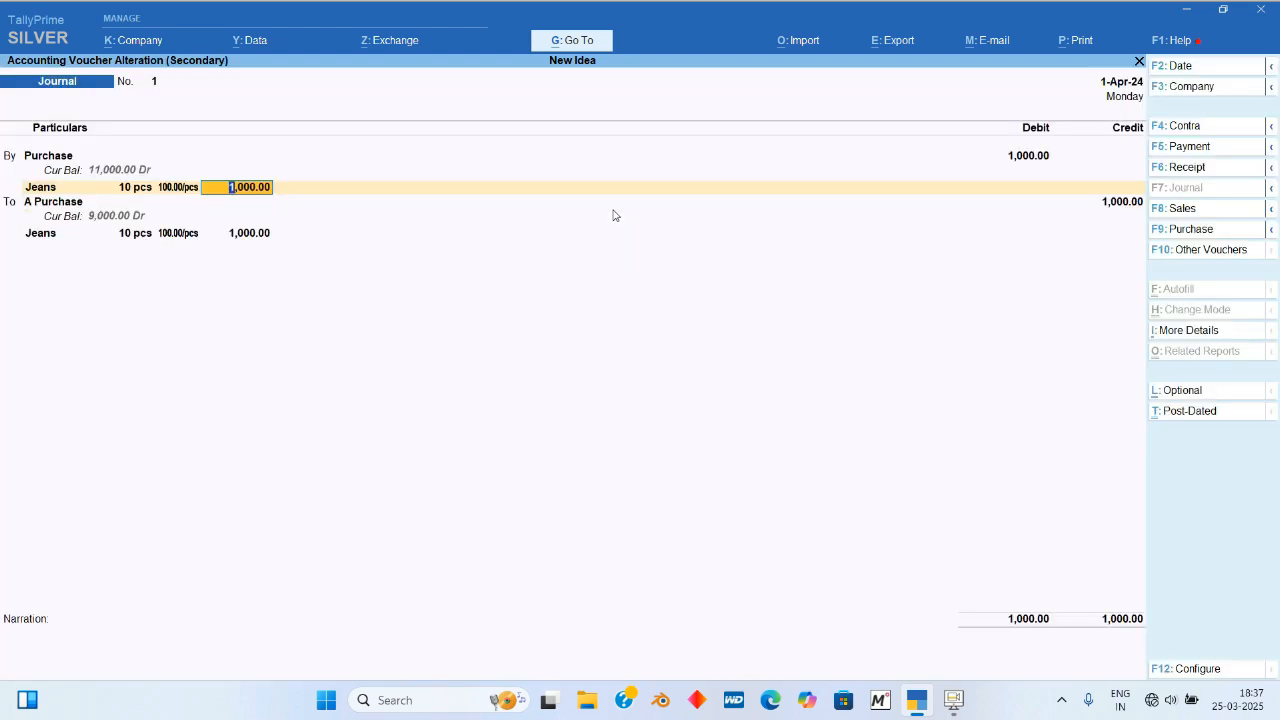
key(Return)
key(Return)
Step: Review the Jeans godown allocation under the voucher's A Purchase credit entry, continuing through to the narration
key(Return)
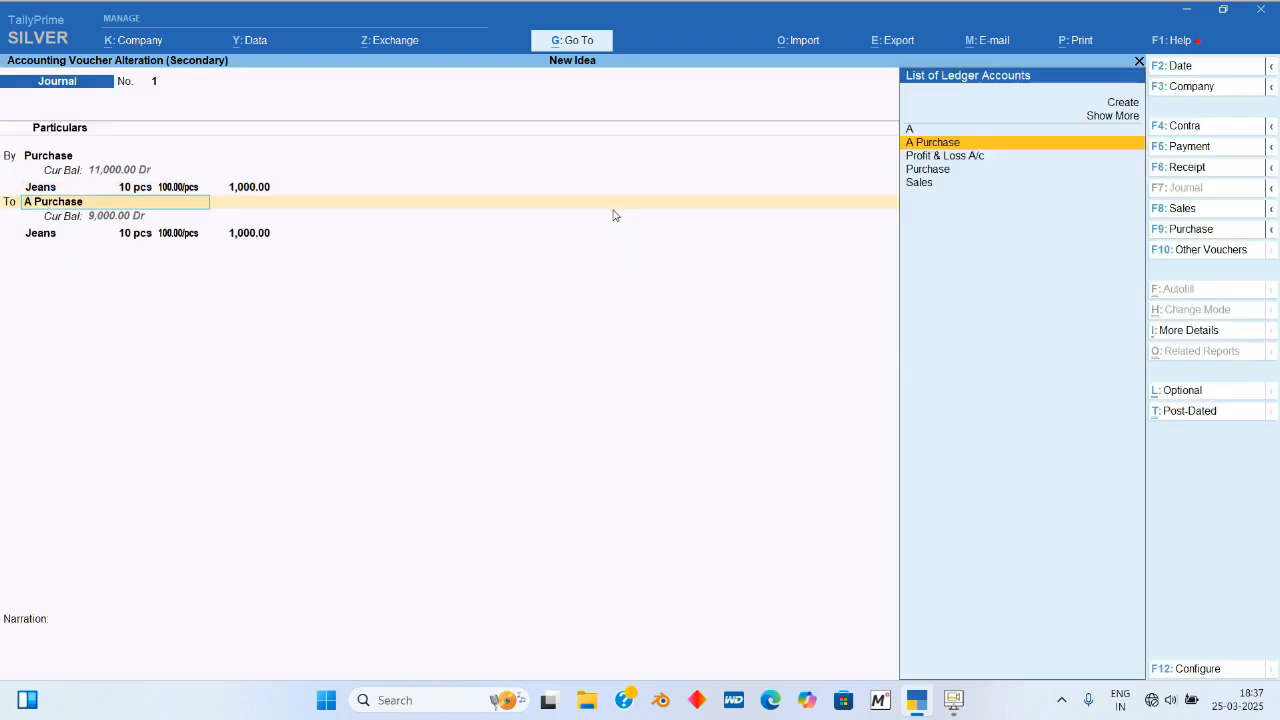
key(Return)
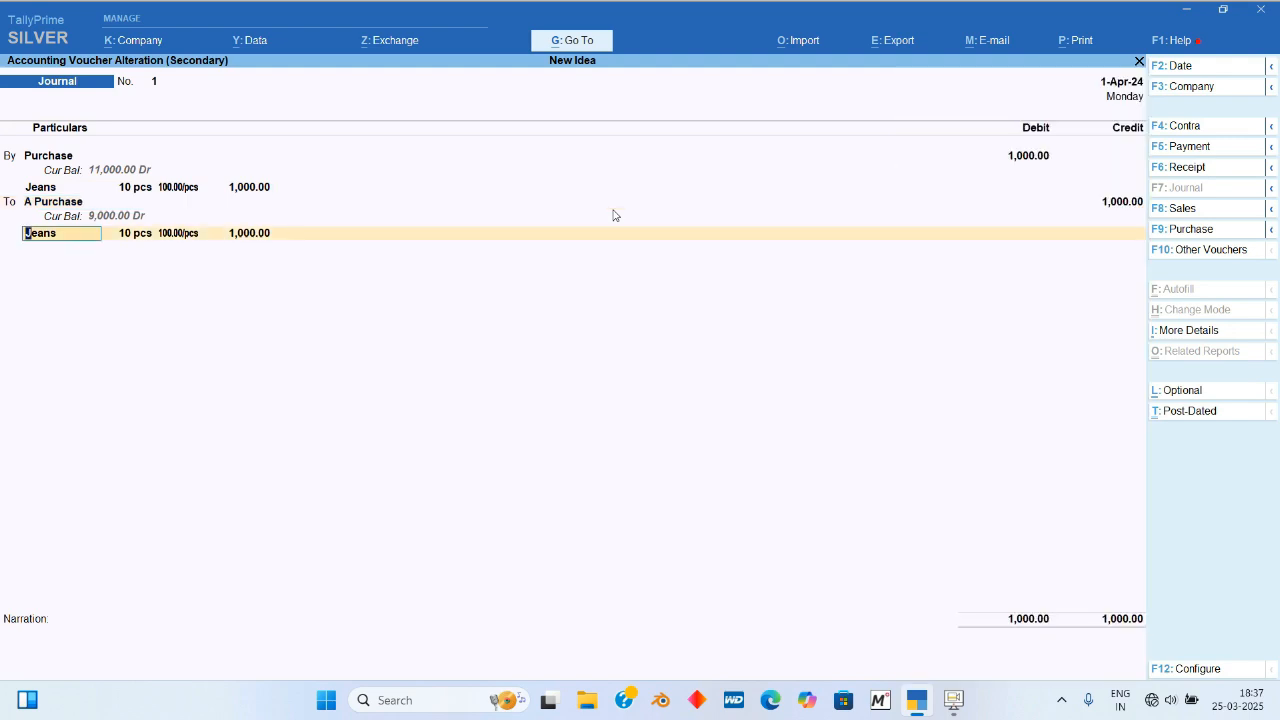
key(Return)
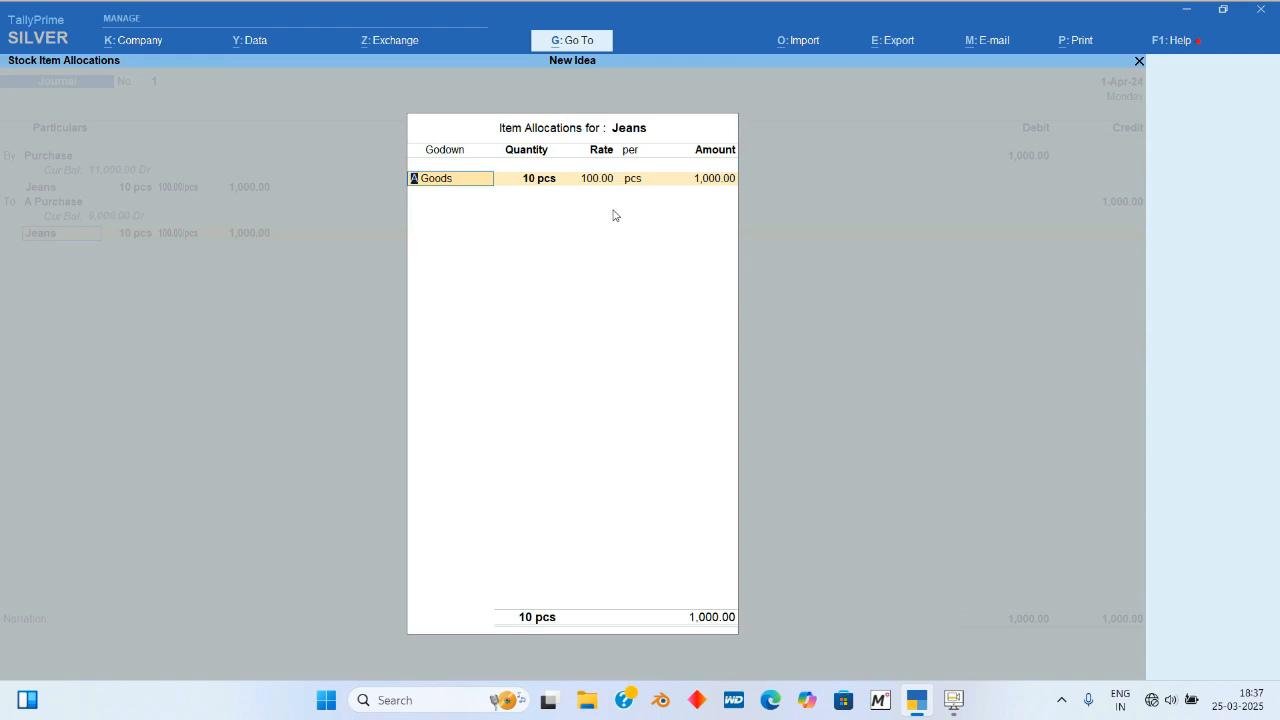
key(Return)
key(Return)
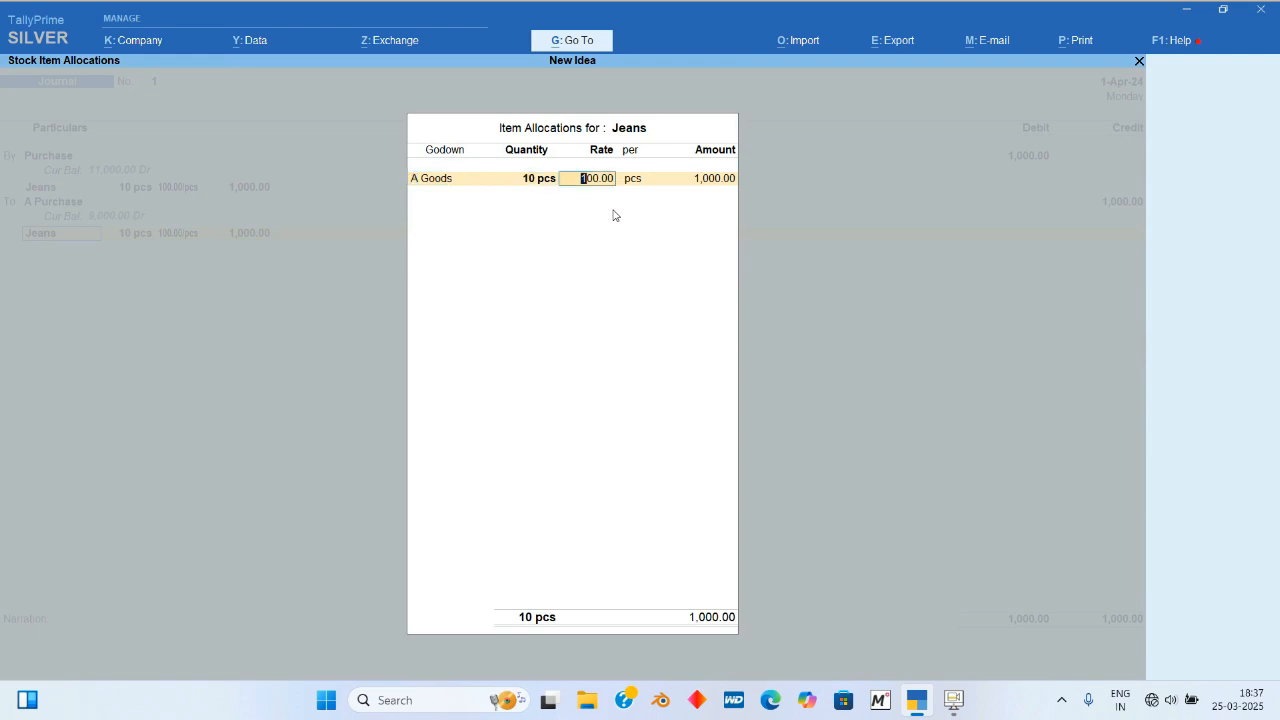
key(Return)
key(Return)
key(Return)
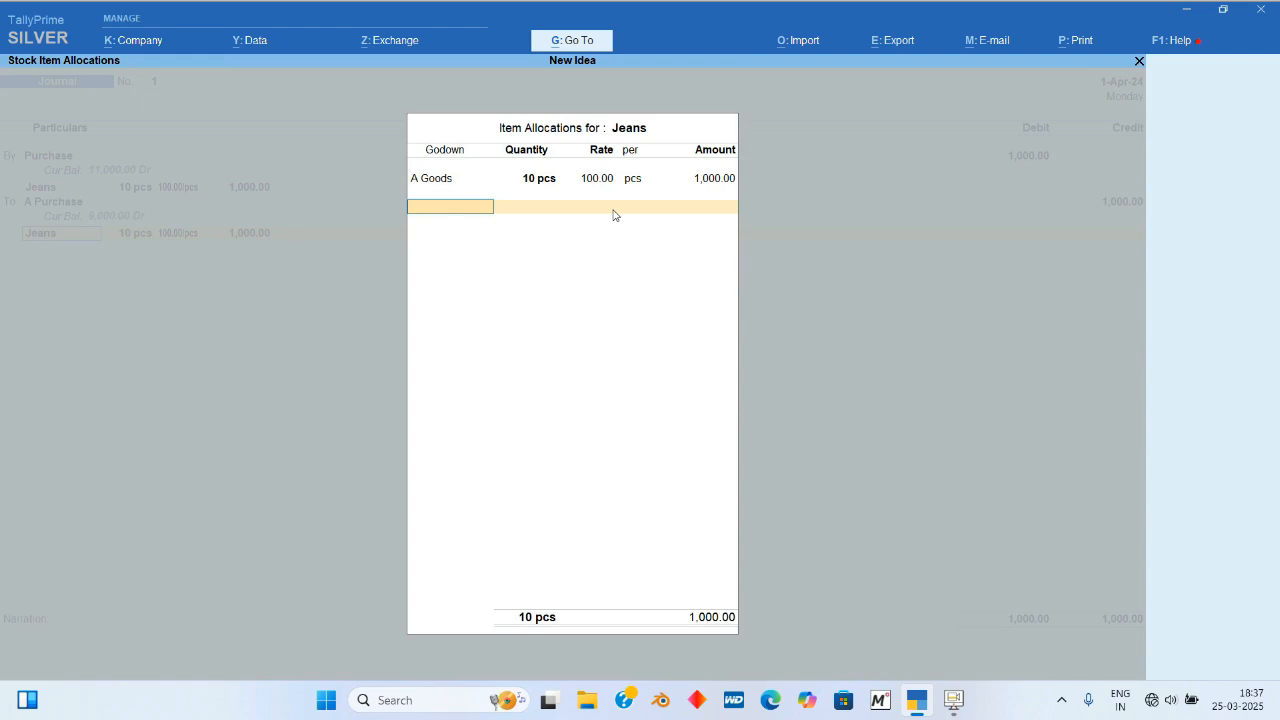
key(Return)
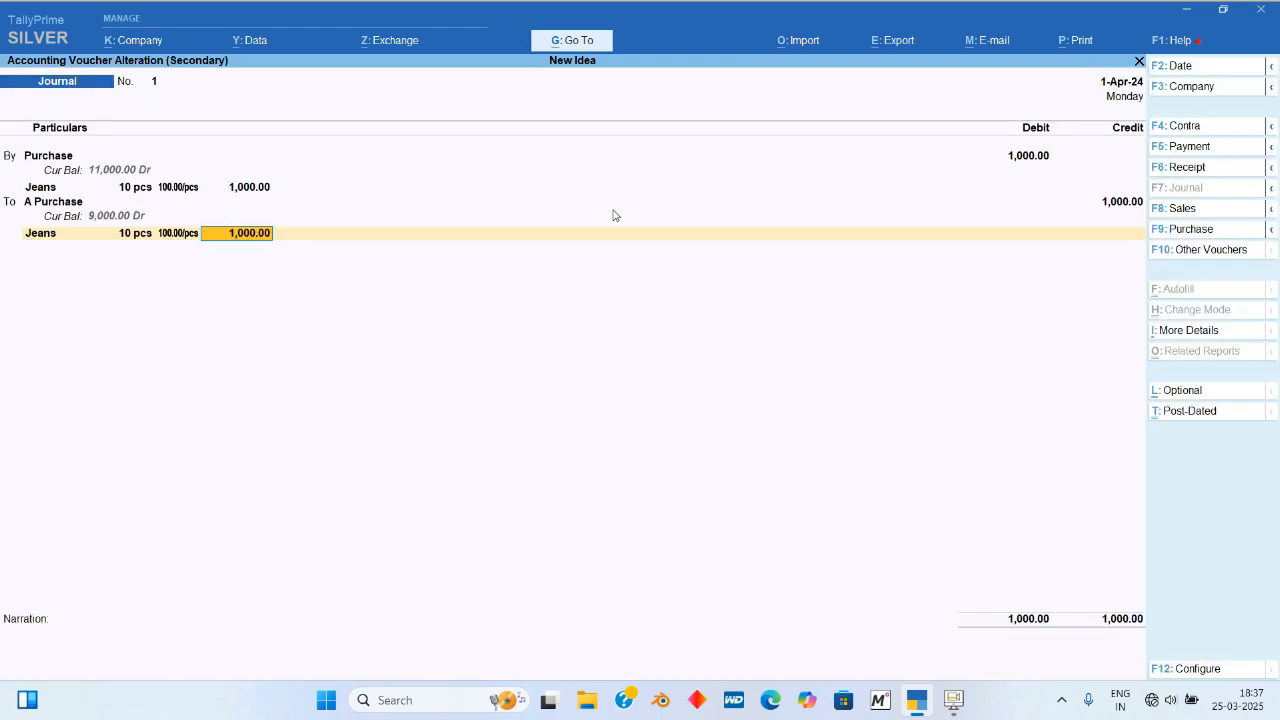
key(Return)
key(Return)
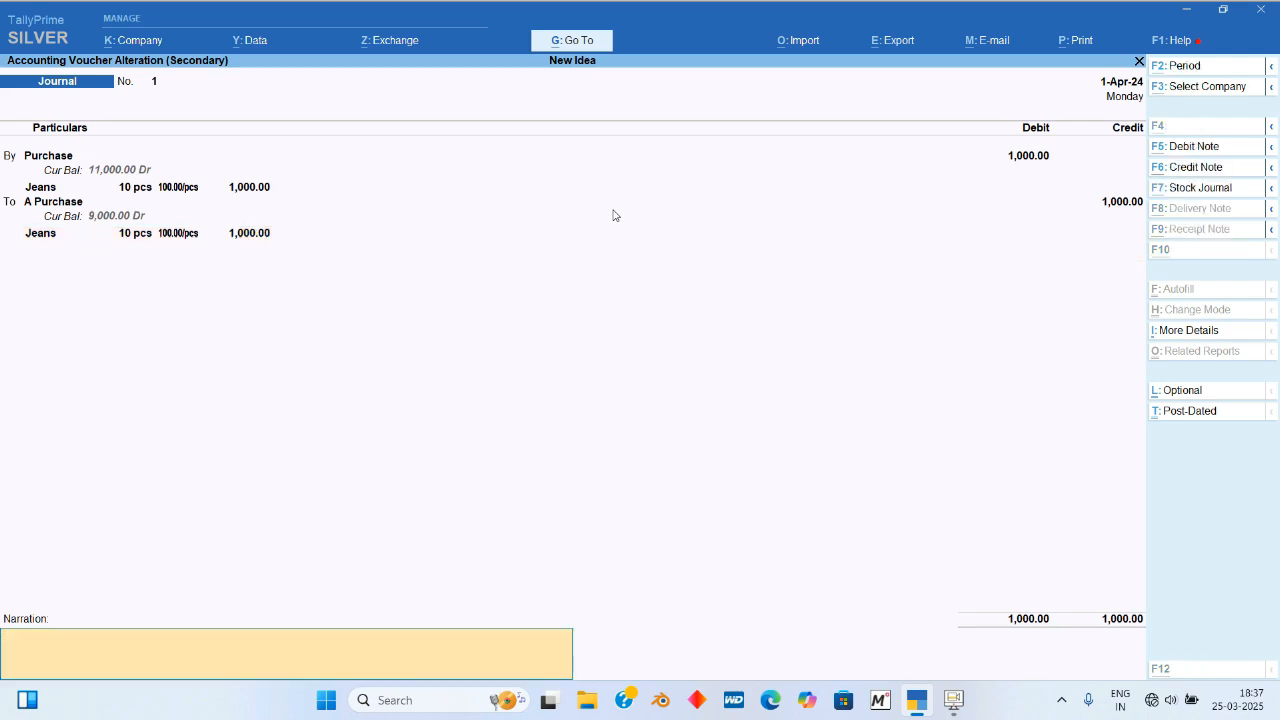
Step: Delete this journal voucher and return to the Gateway of Tally
key(alt+d)
key(y)
key(Escape)
key(Escape)
key(Escape)
key(Escape)
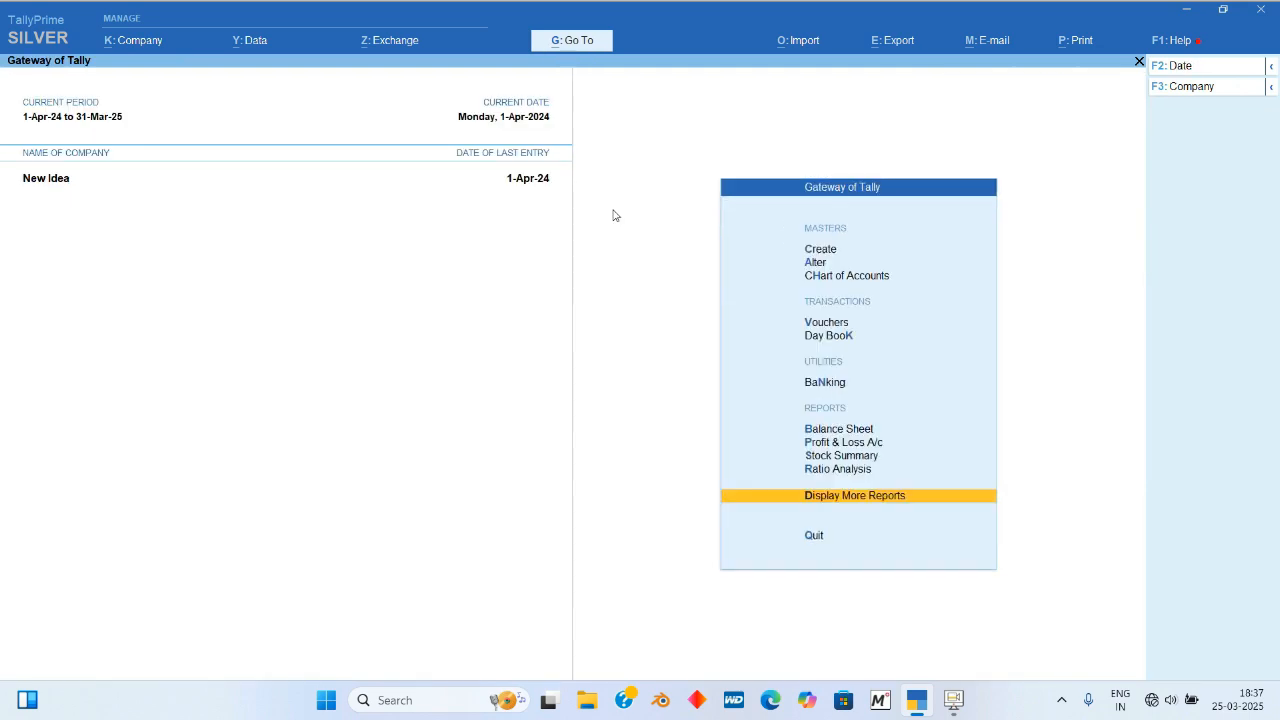
Step: Start a new inventory voucher of type Stock Journal
key(v)
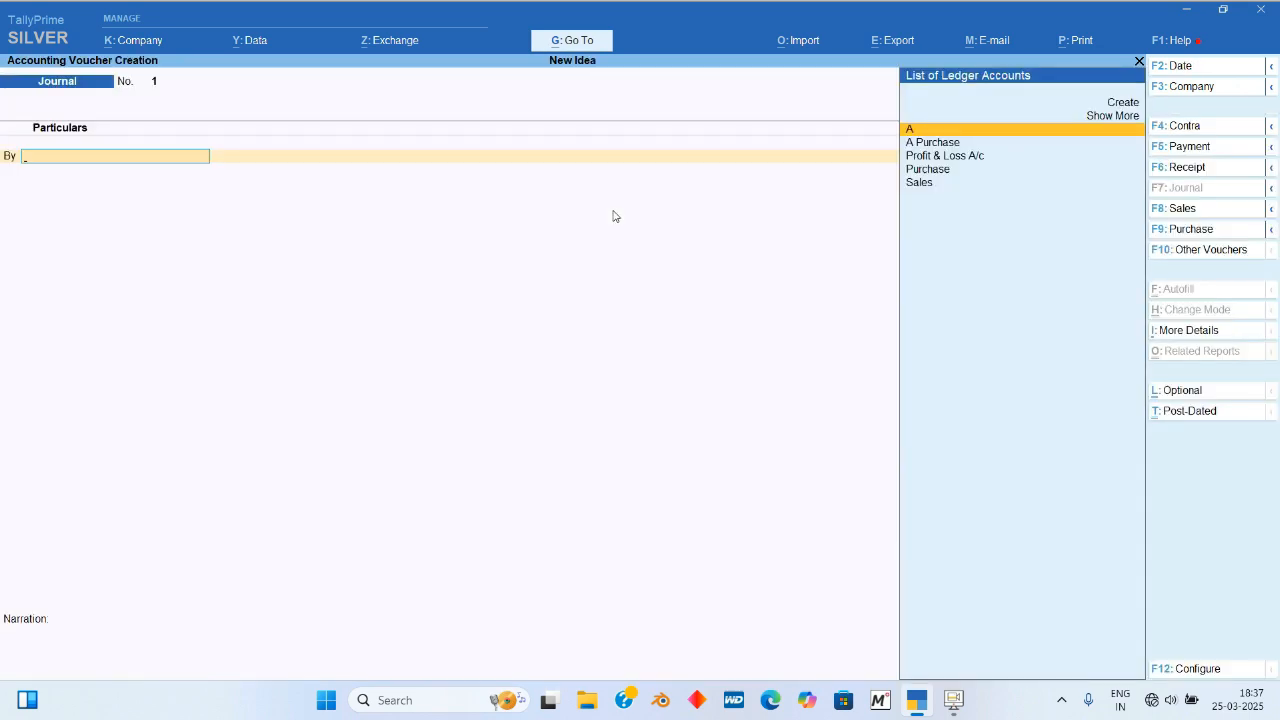
click(1224, 260)
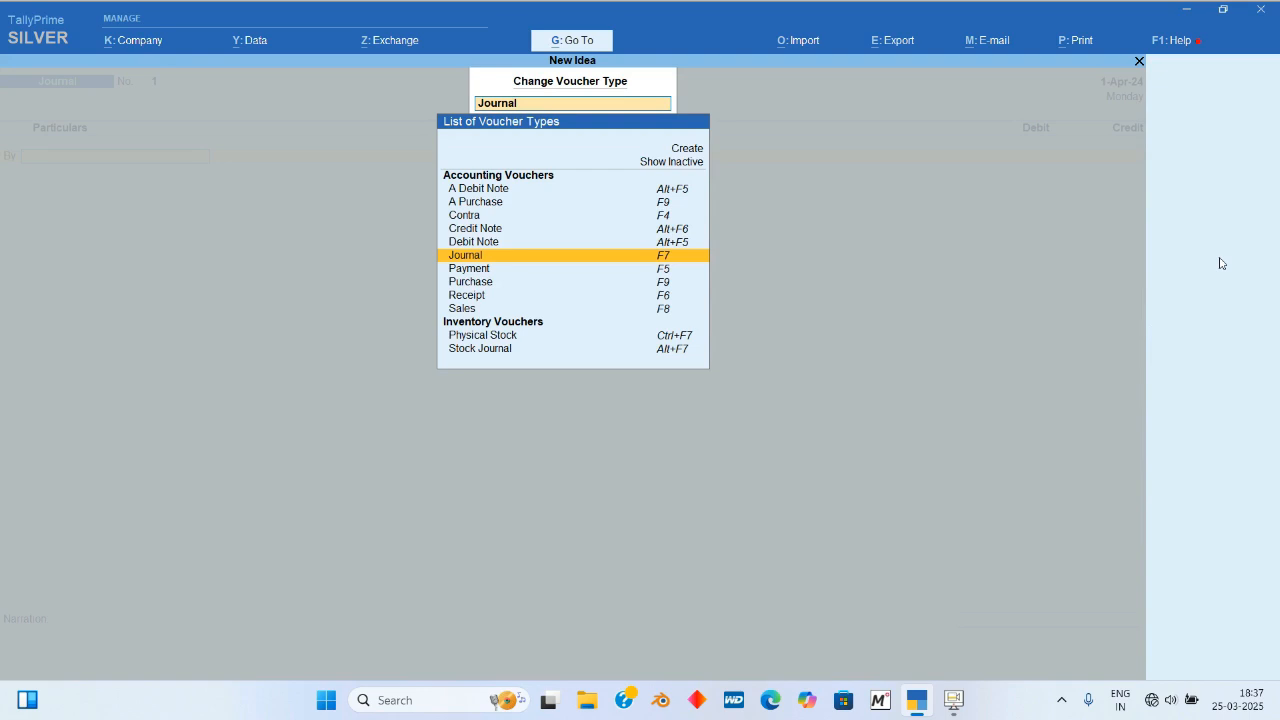
key(Down)
key(Down)
key(Down)
key(Down)
key(Down)
key(Down)
key(Return)
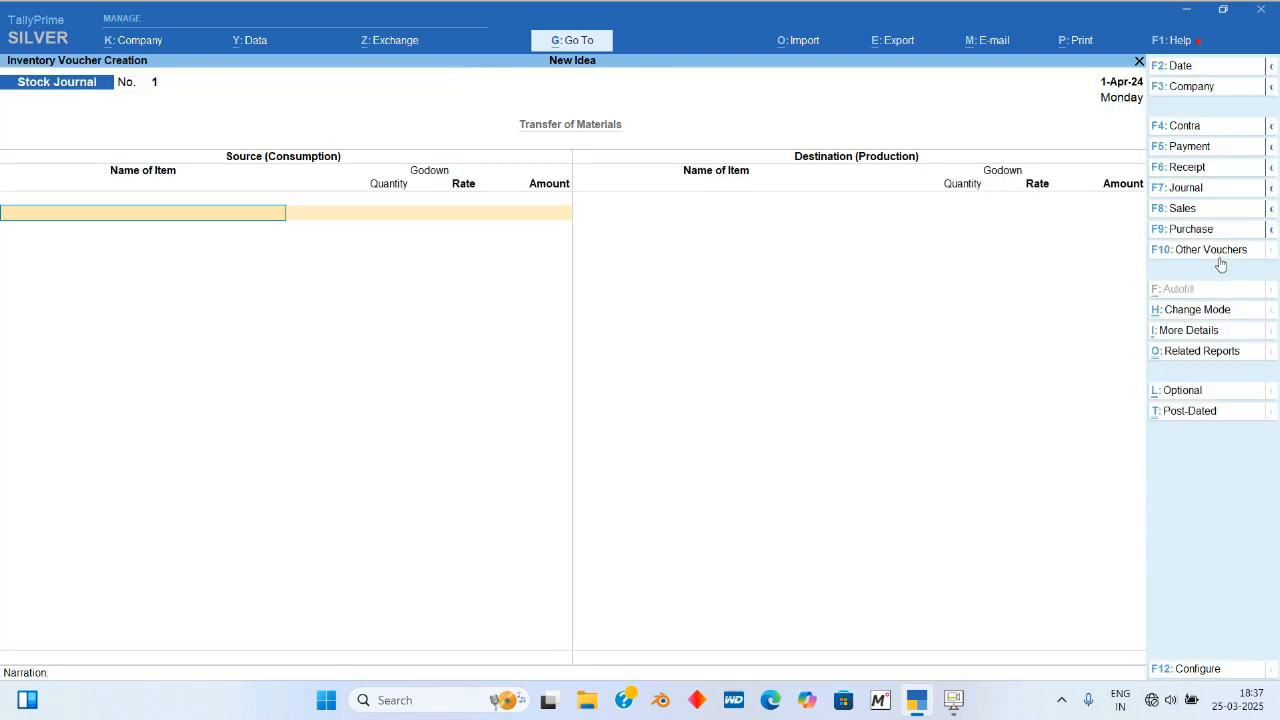
Step: Enter 10 pcs of Jeans from the A Goods godown as the source item, keeping the suggested rate
text(J)
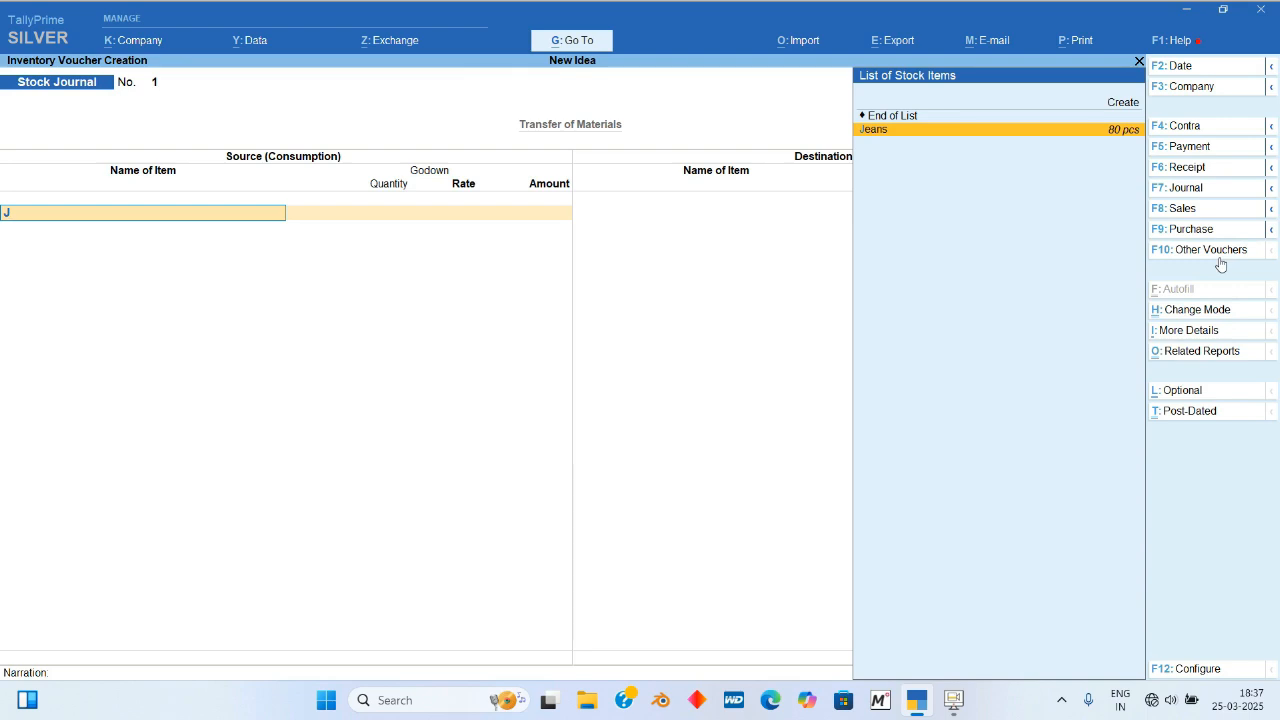
key(Return)
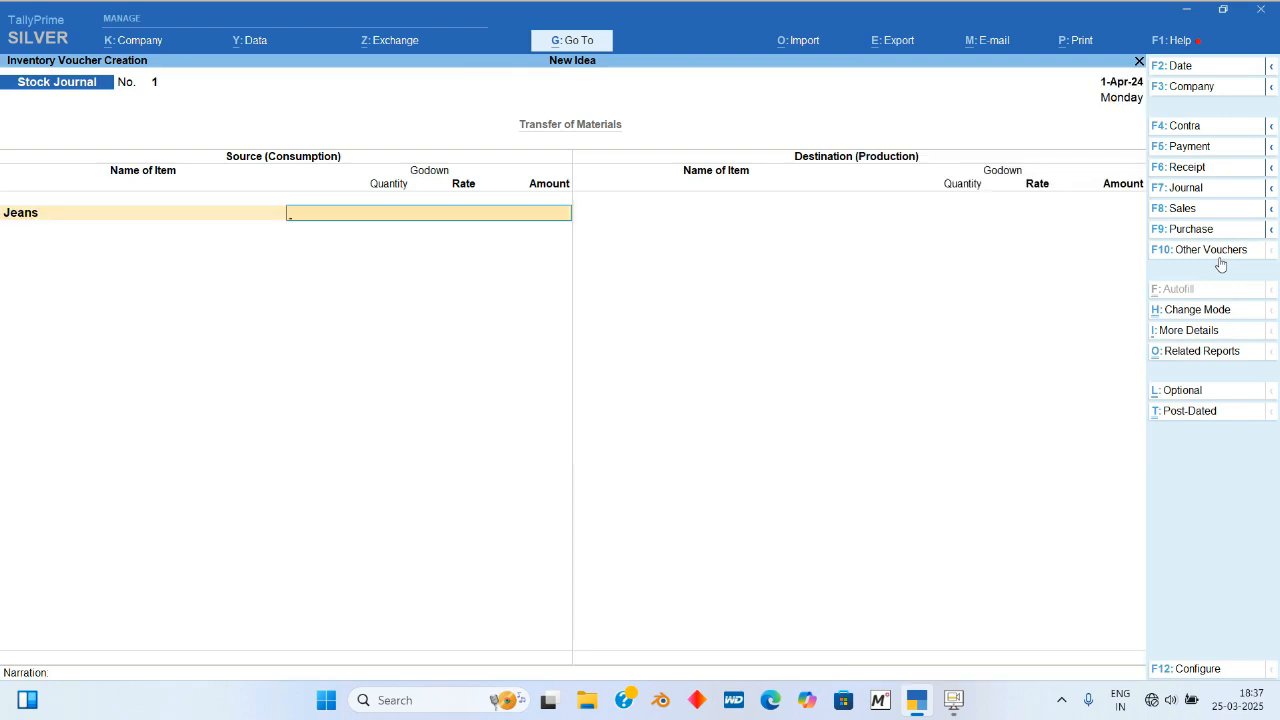
text(10)
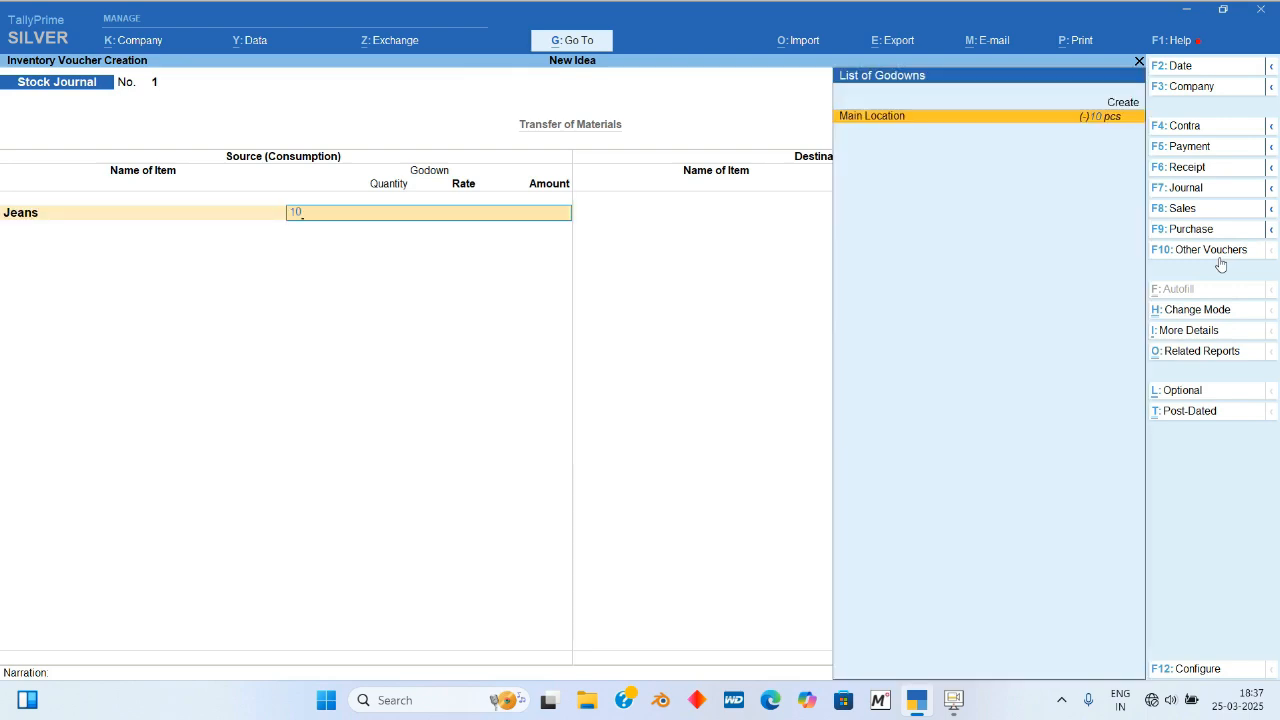
key(BackSpace)
key(BackSpace)
key(Return)
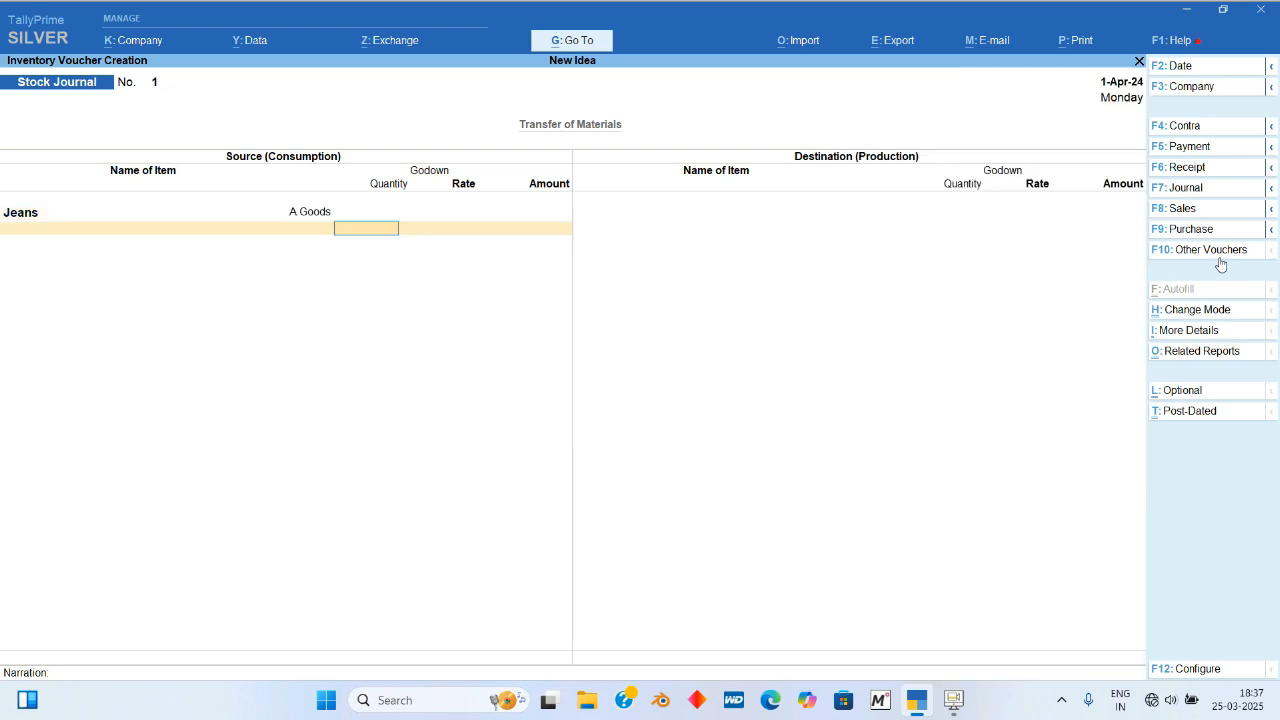
text(10)
key(Return)
key(Return)
key(Return)
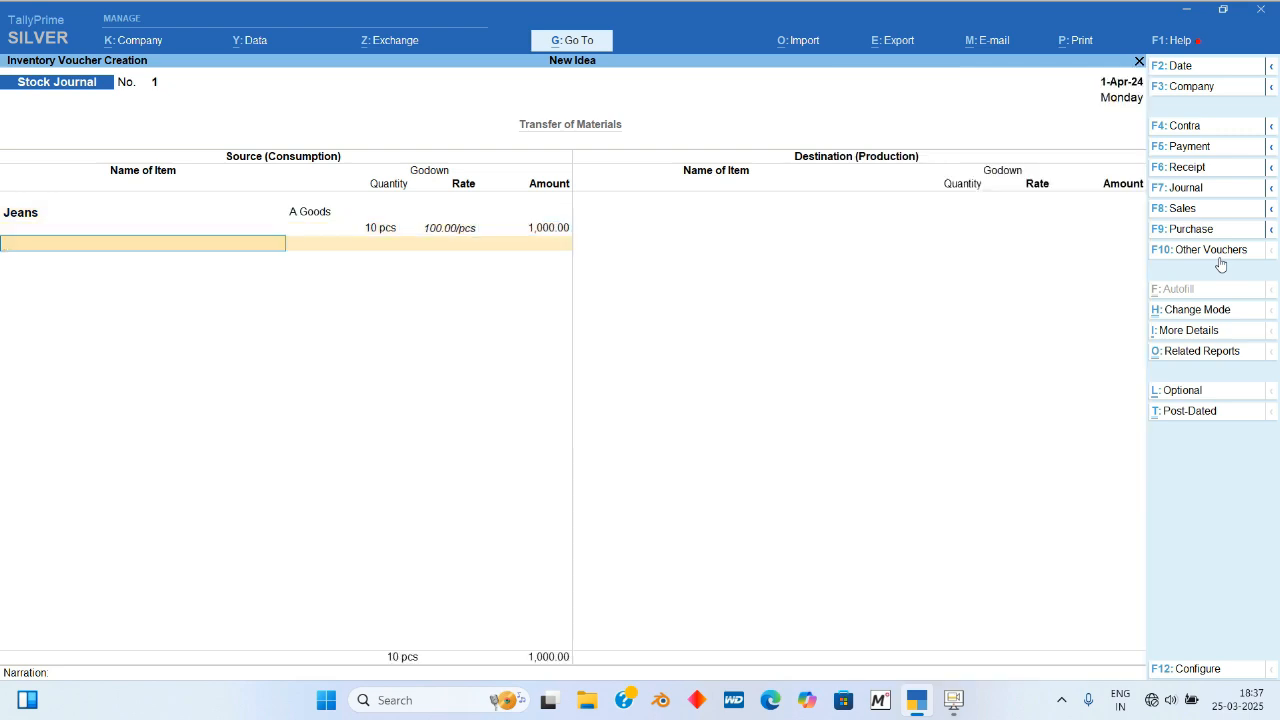
key(Return)
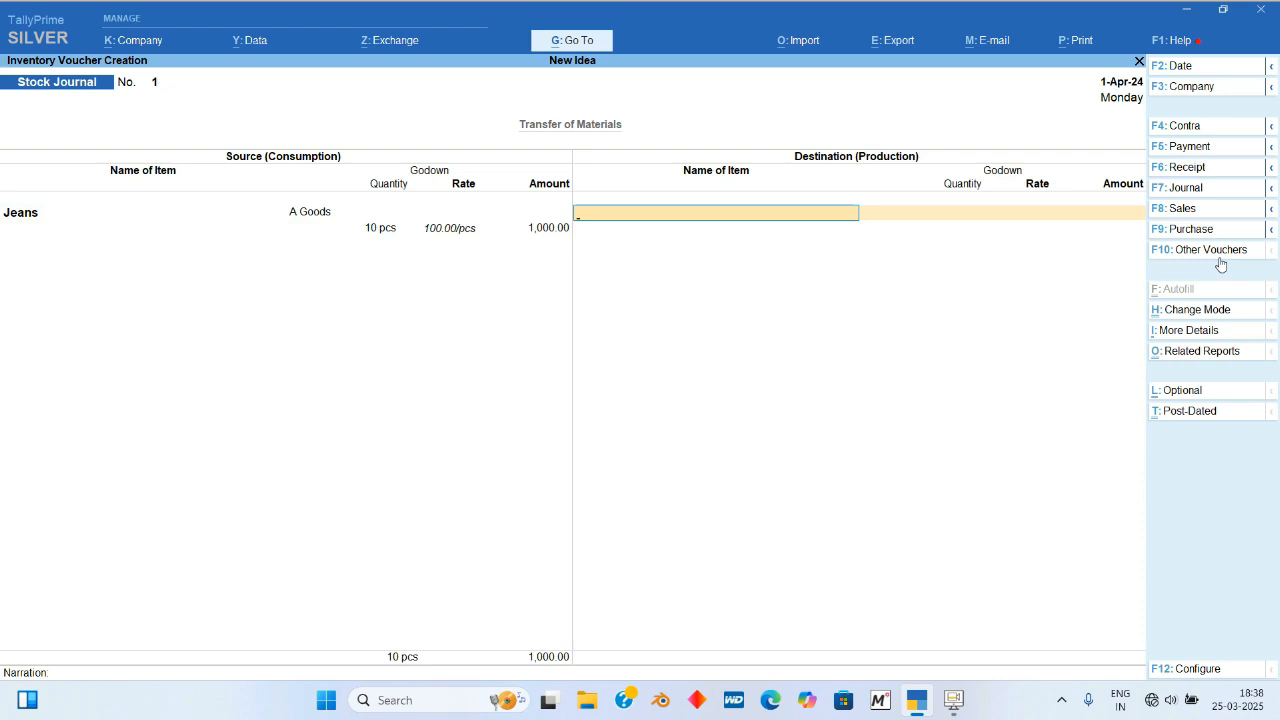
Step: Enter 10 pcs of Jeans in Main Location as the destination item, save the stock journal and leave voucher entry
text(Je)
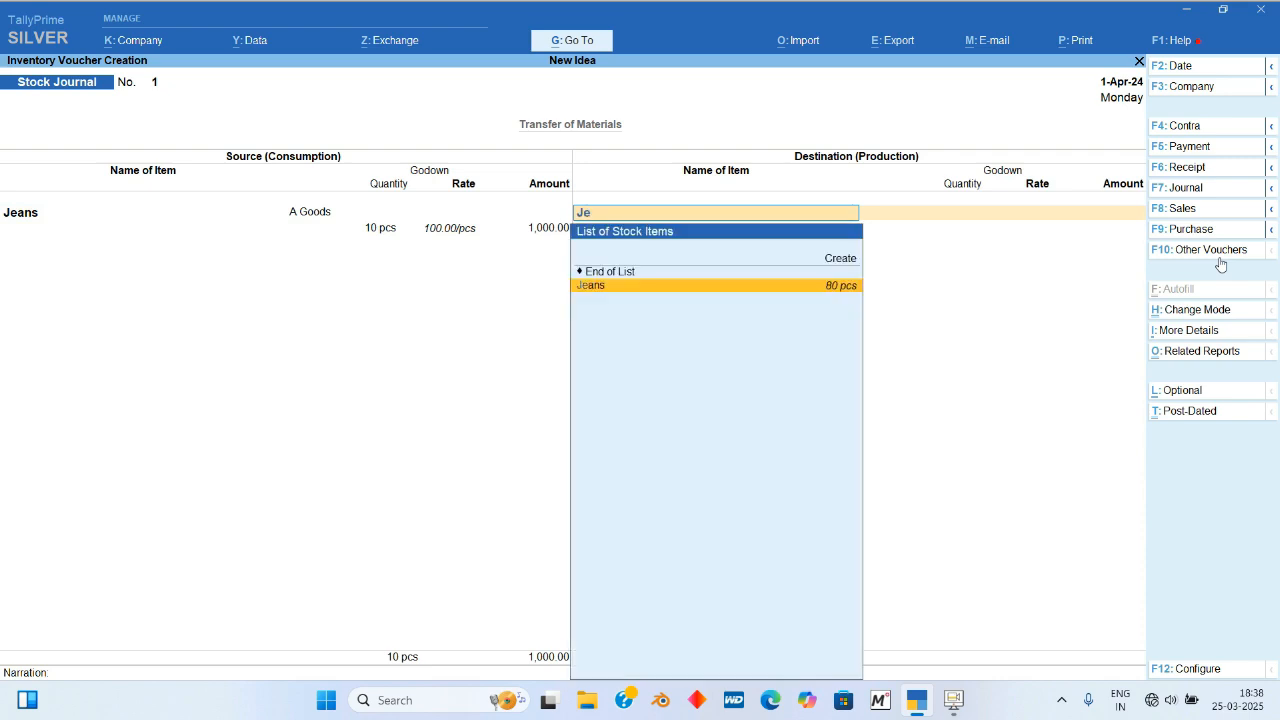
key(Return)
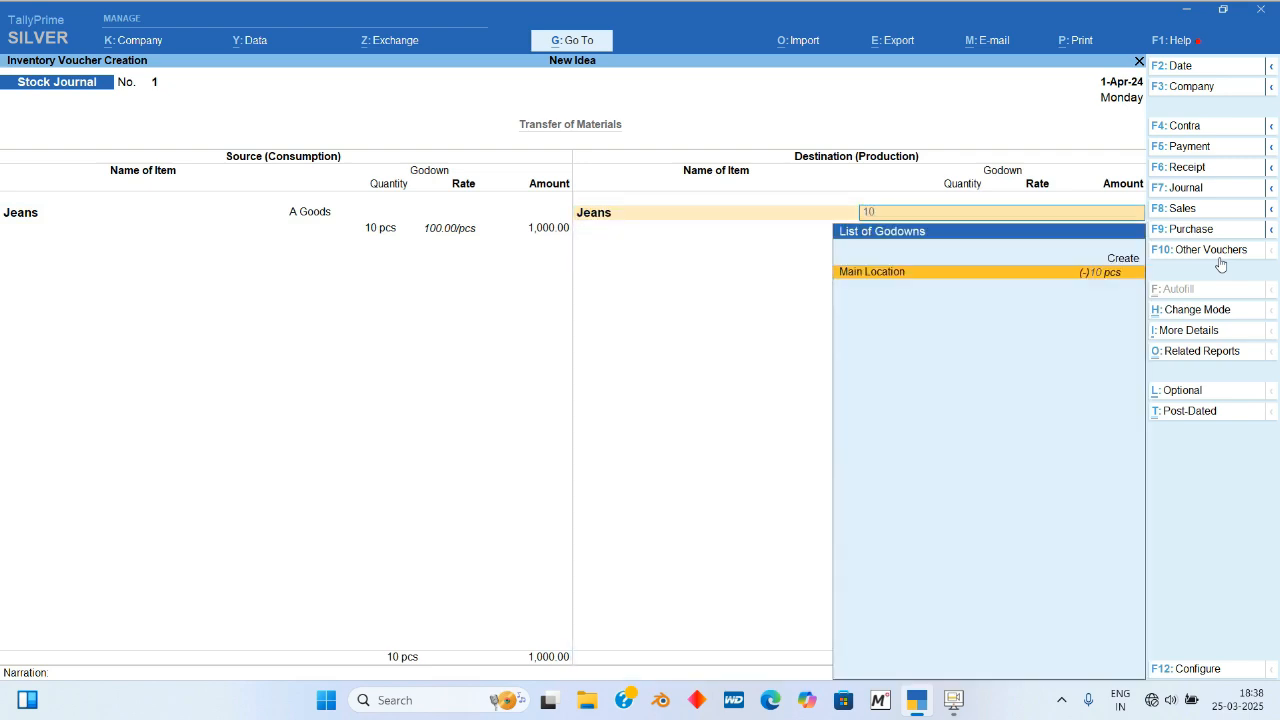
key(BackSpace)
key(Return)
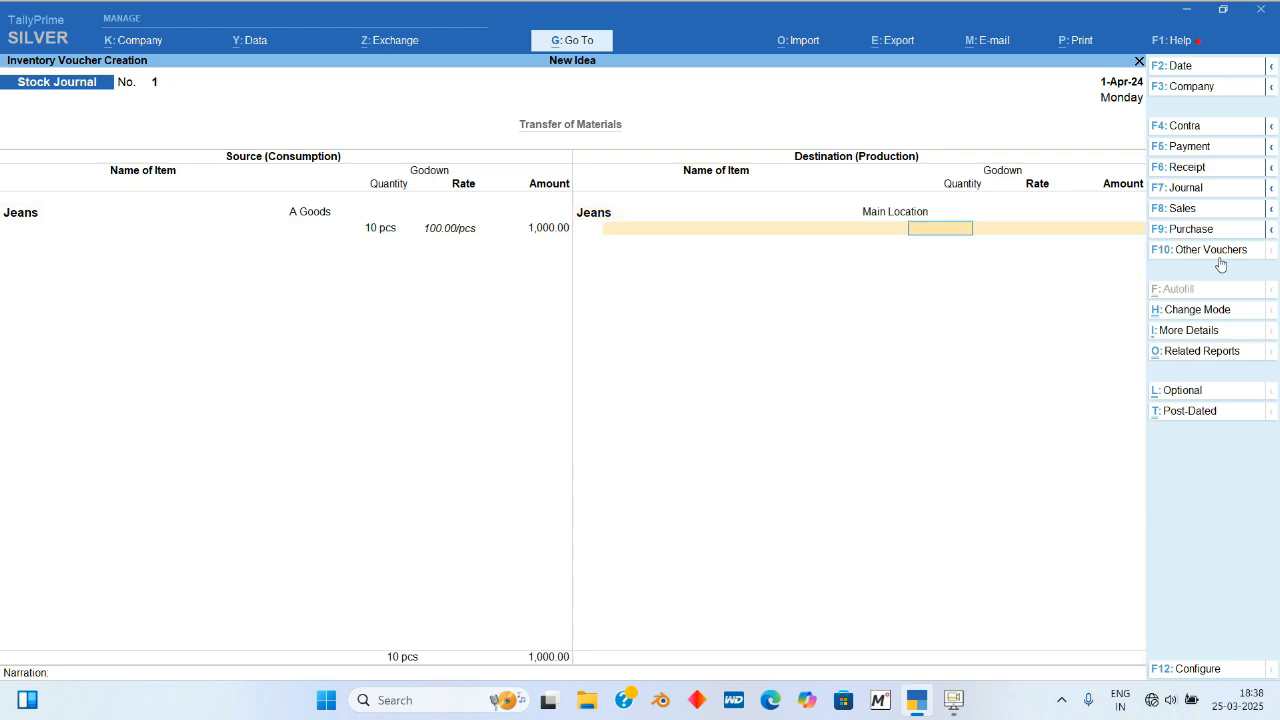
text(10)
key(Return)
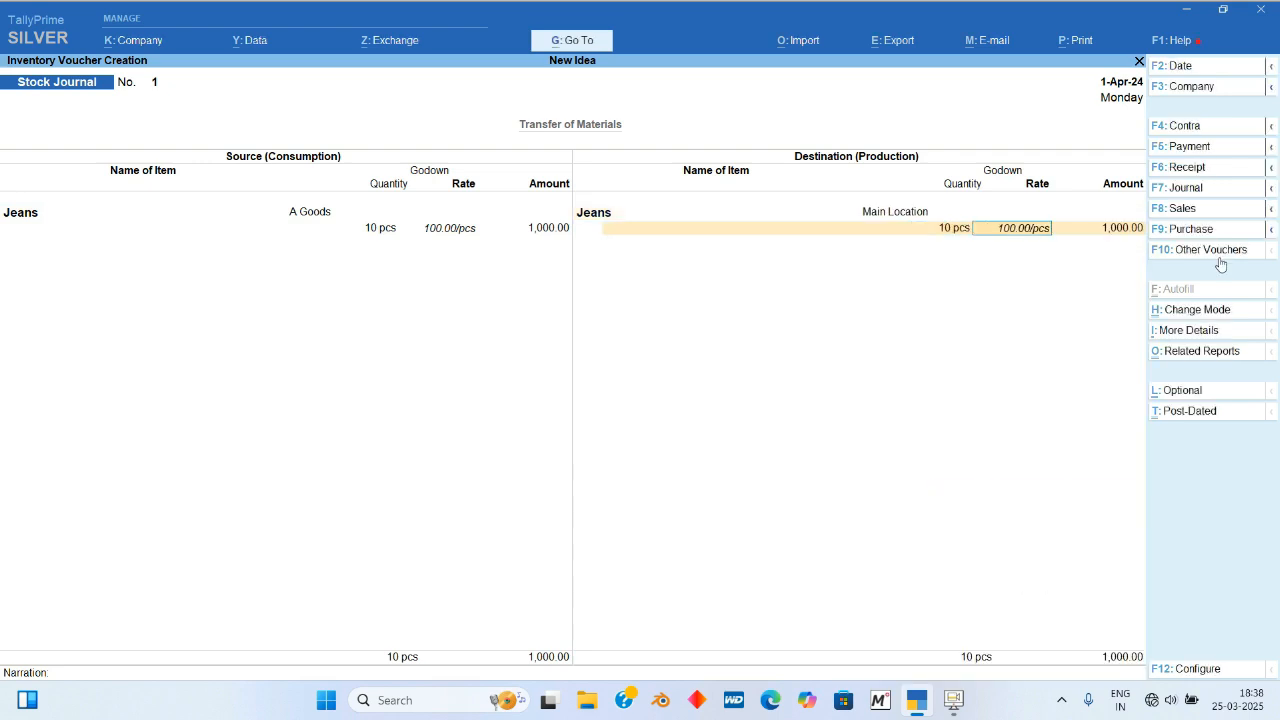
key(Return)
key(Return)
key(Return)
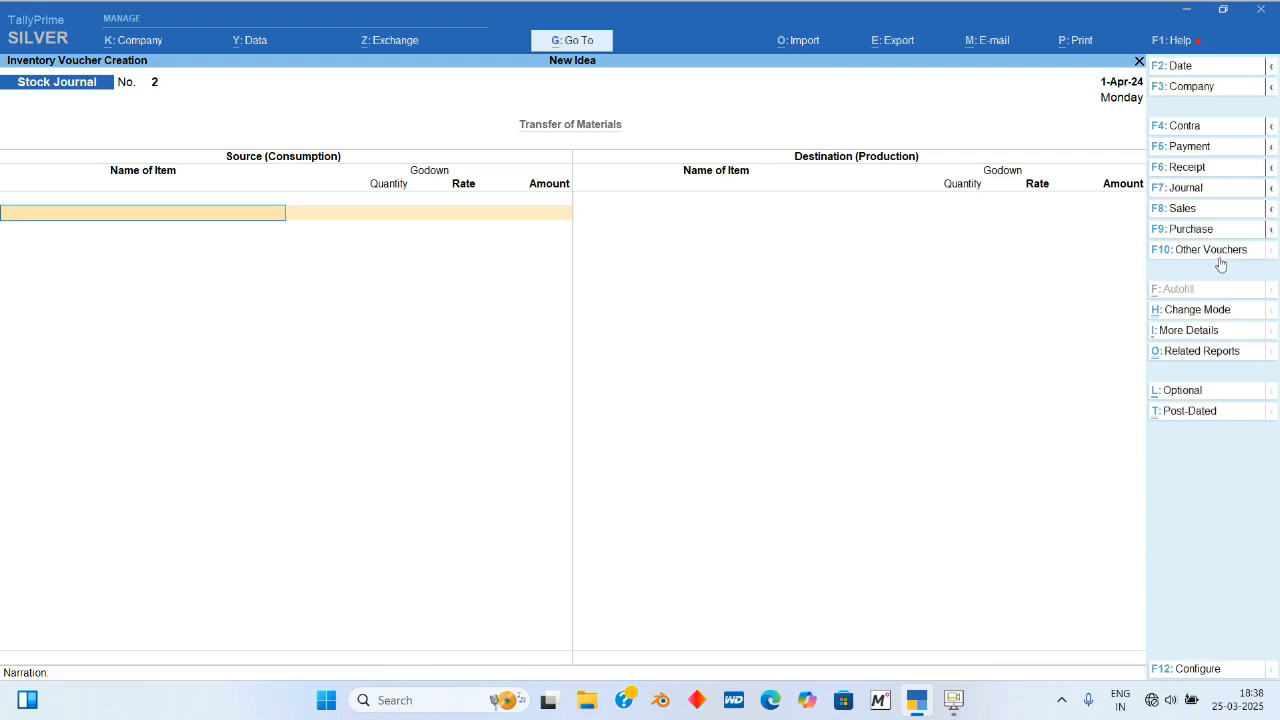
key(Escape)
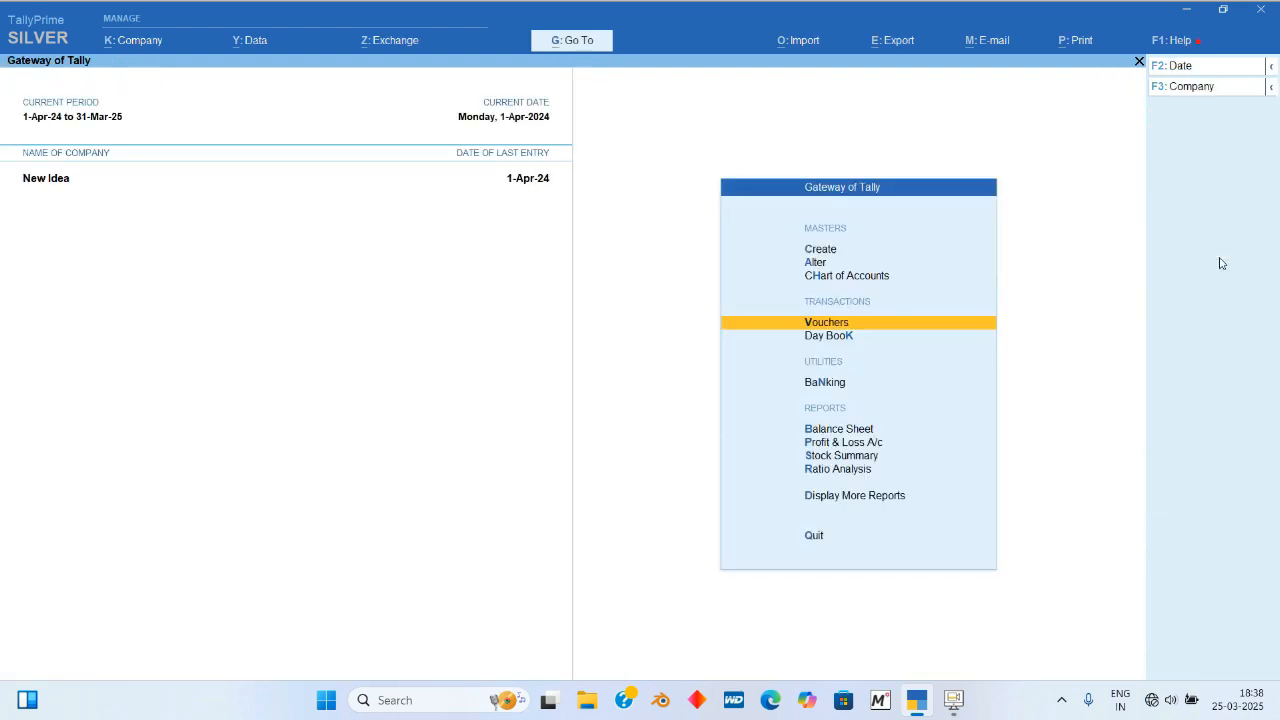
Step: Open the Godowns report from the inventory books
key(d)
key(Down)
key(Down)
key(Down)
key(Down)
key(Down)
key(Down)
key(Down)
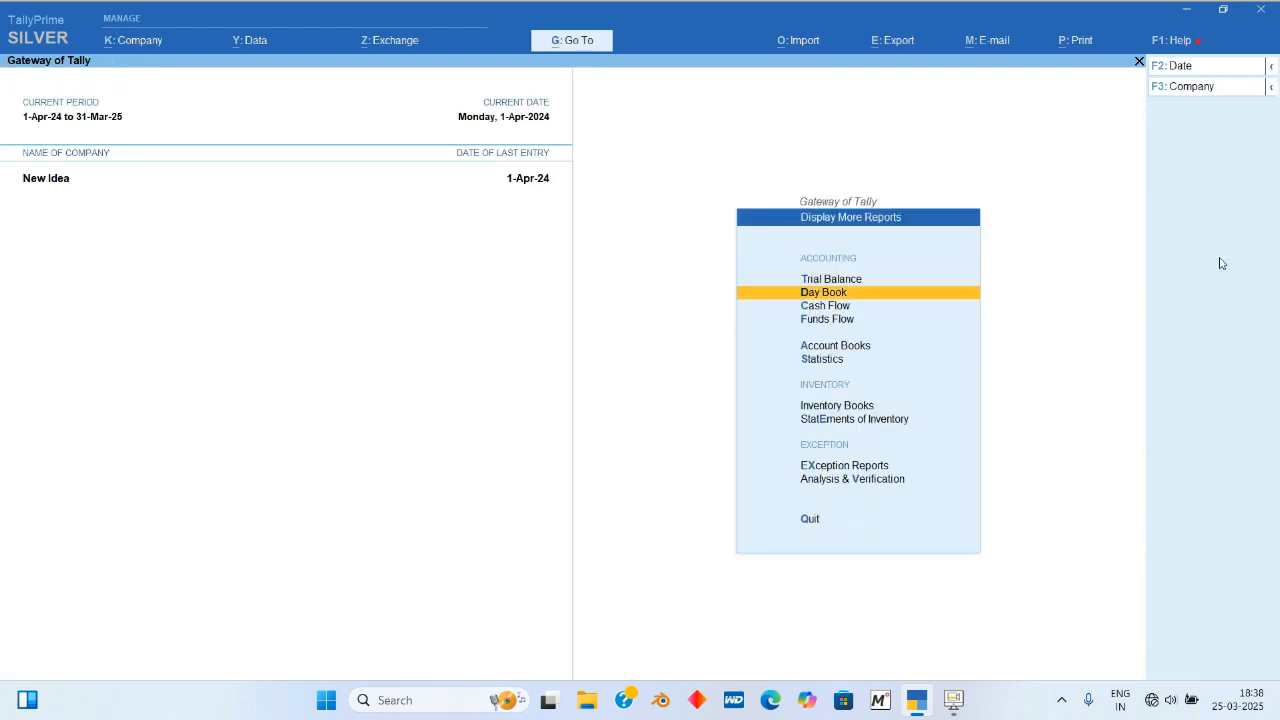
key(Up)
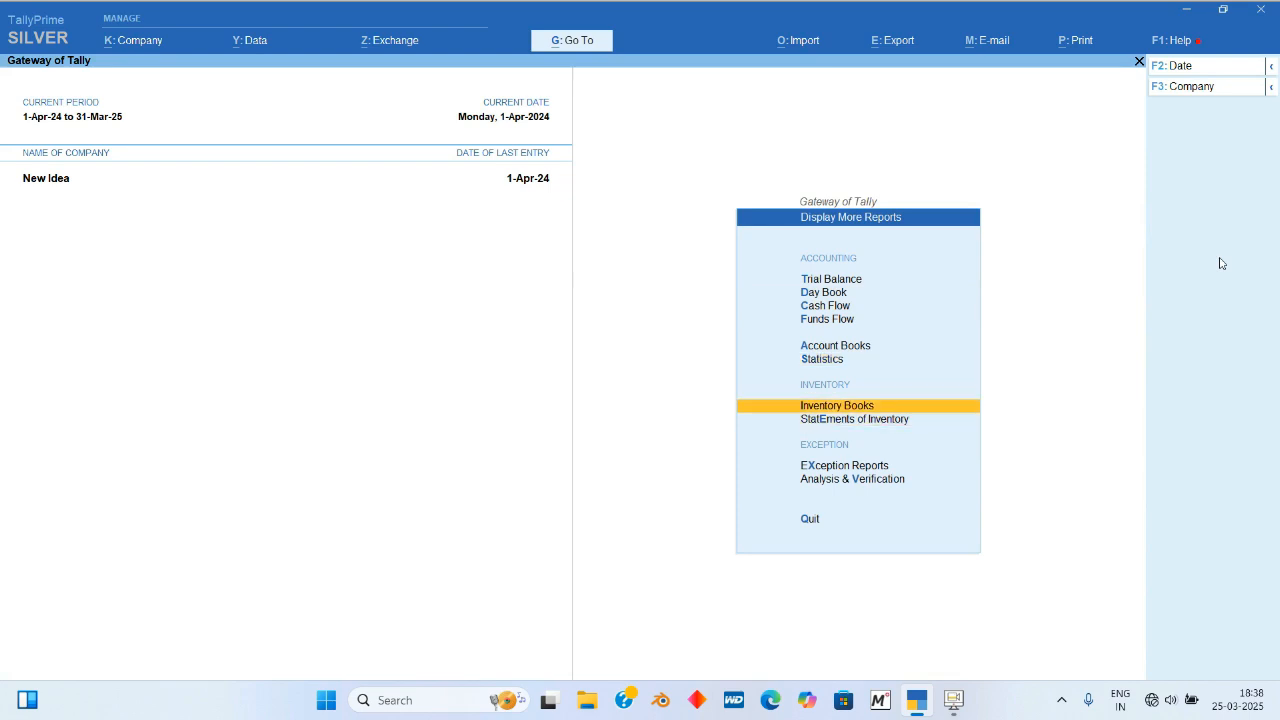
key(Return)
key(Down)
key(Return)
Step: Examine the April voucher movements of Jeans in the A Goods godown
key(Down)
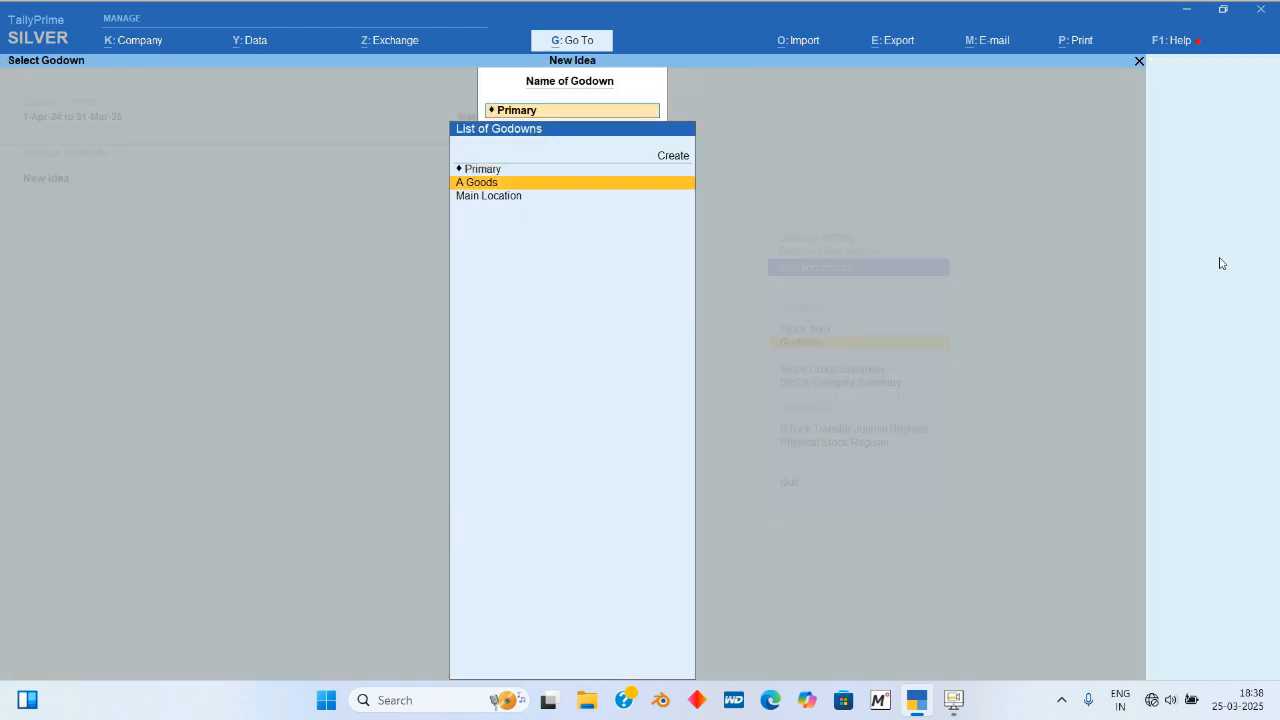
key(Down)
key(Return)
key(Return)
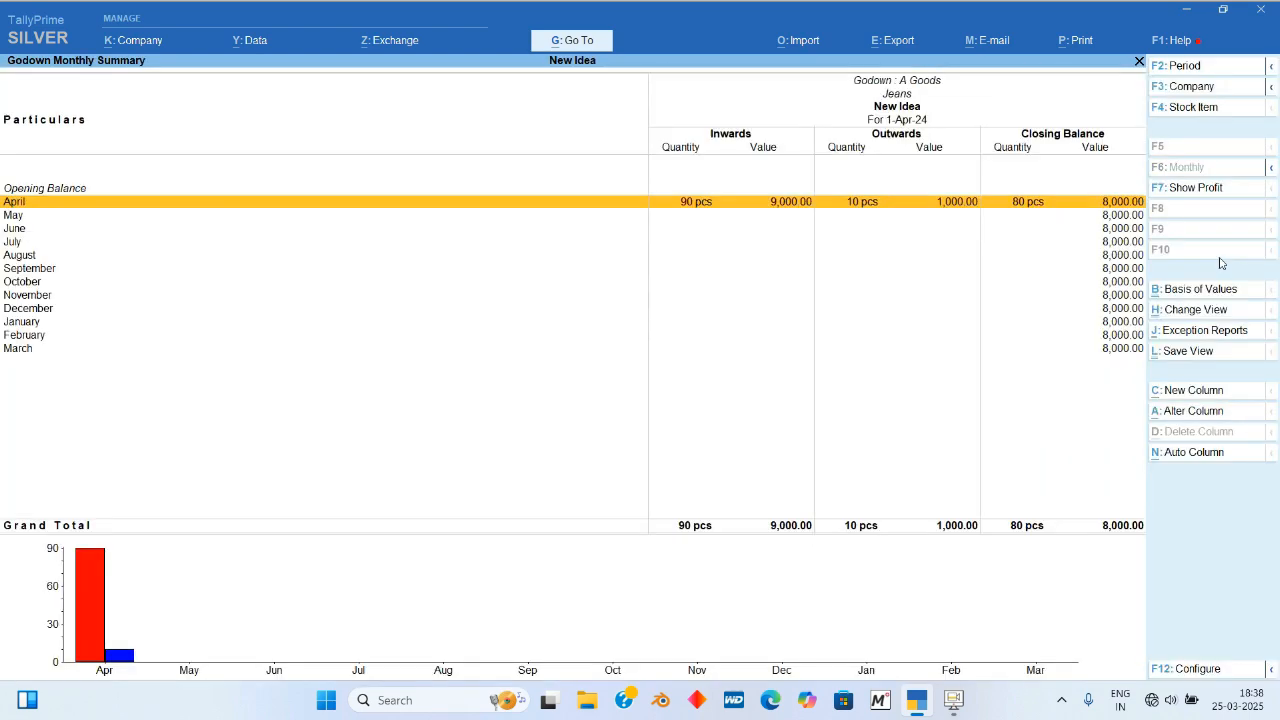
key(Return)
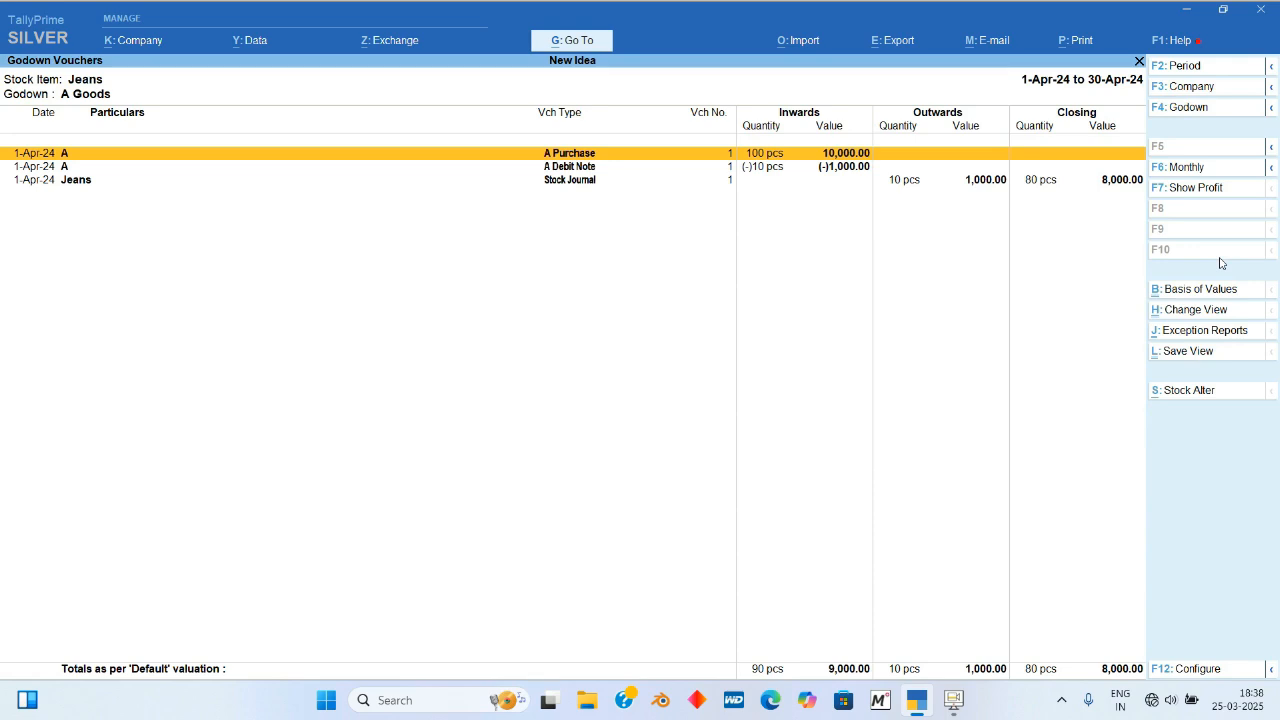
Step: Check the stock summary of the Main Location godown and return to the godown selection
key(Escape)
key(Escape)
key(Escape)
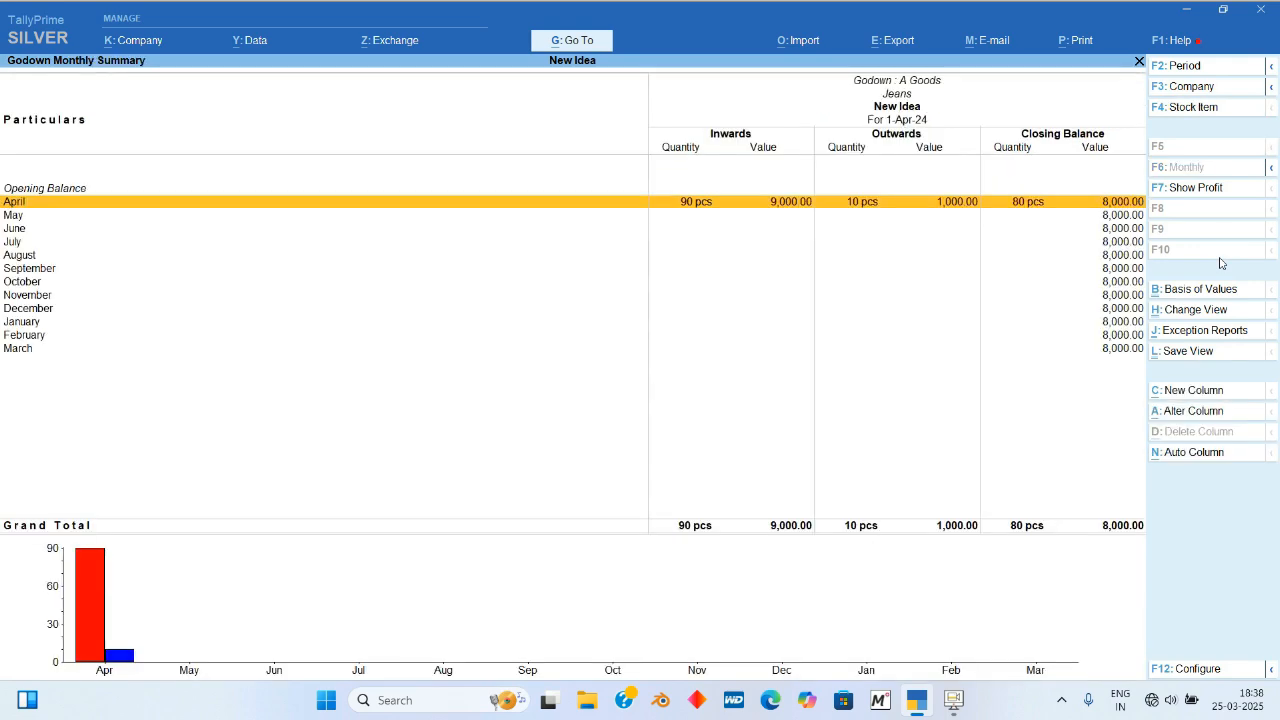
key(Down)
key(Return)
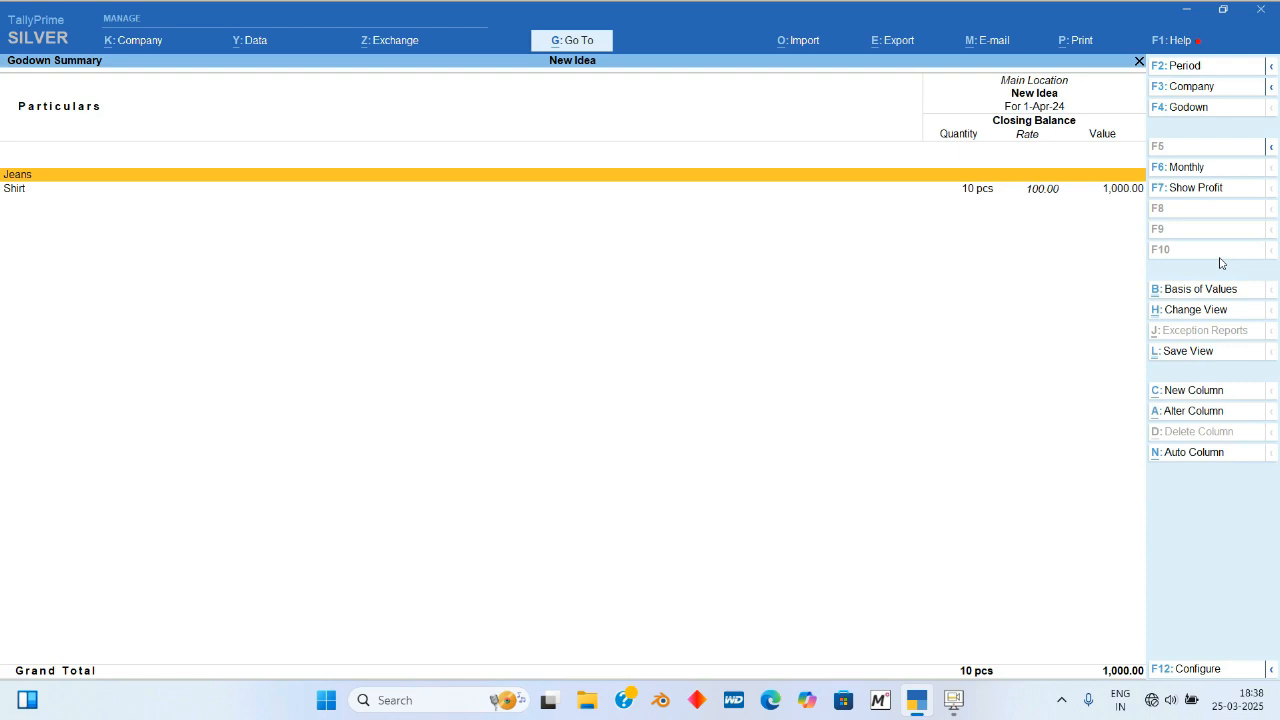
key(Escape)
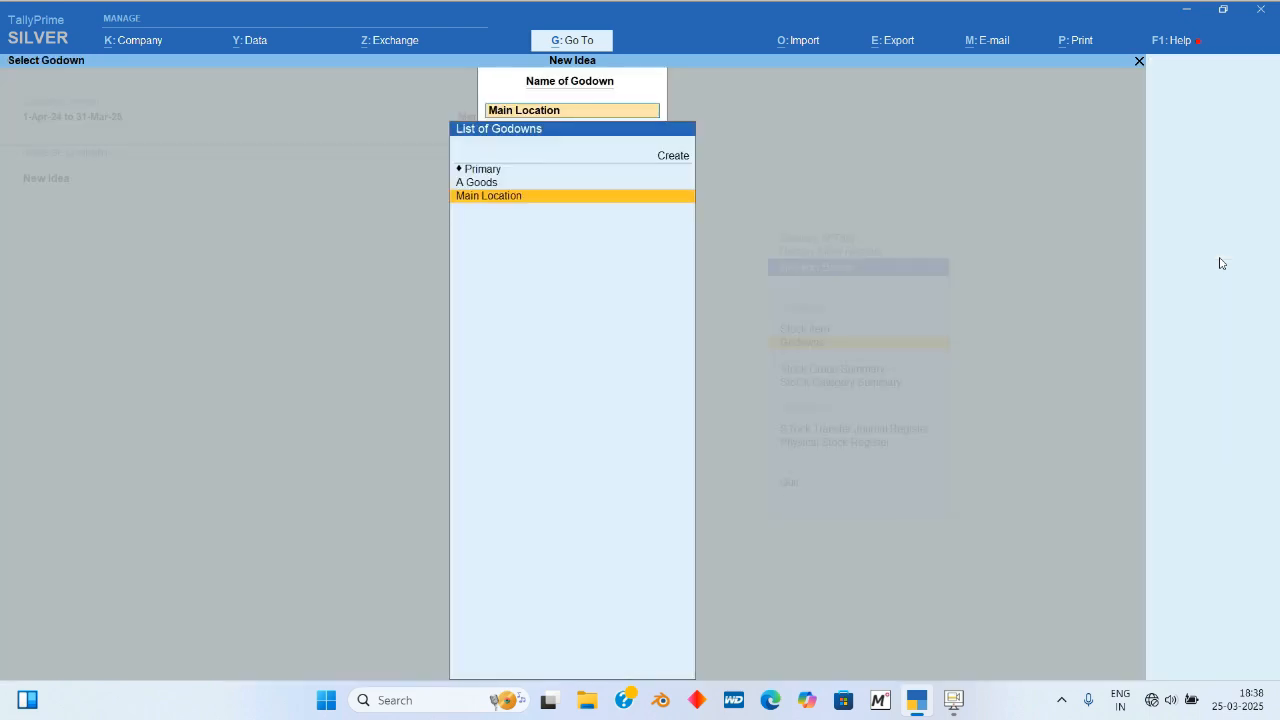
Step: Check the stock summary of the A Goods godown and return to the Gateway of Tally
key(Escape)
key(Return)
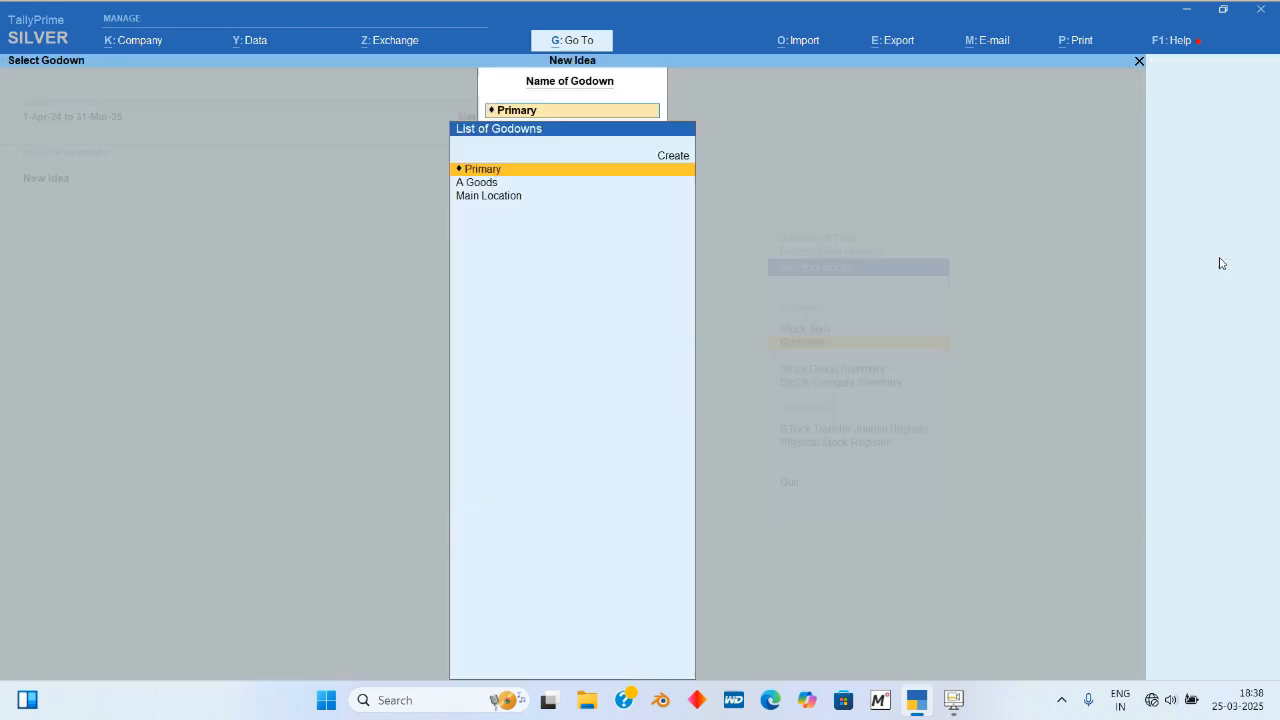
key(Down)
key(Return)
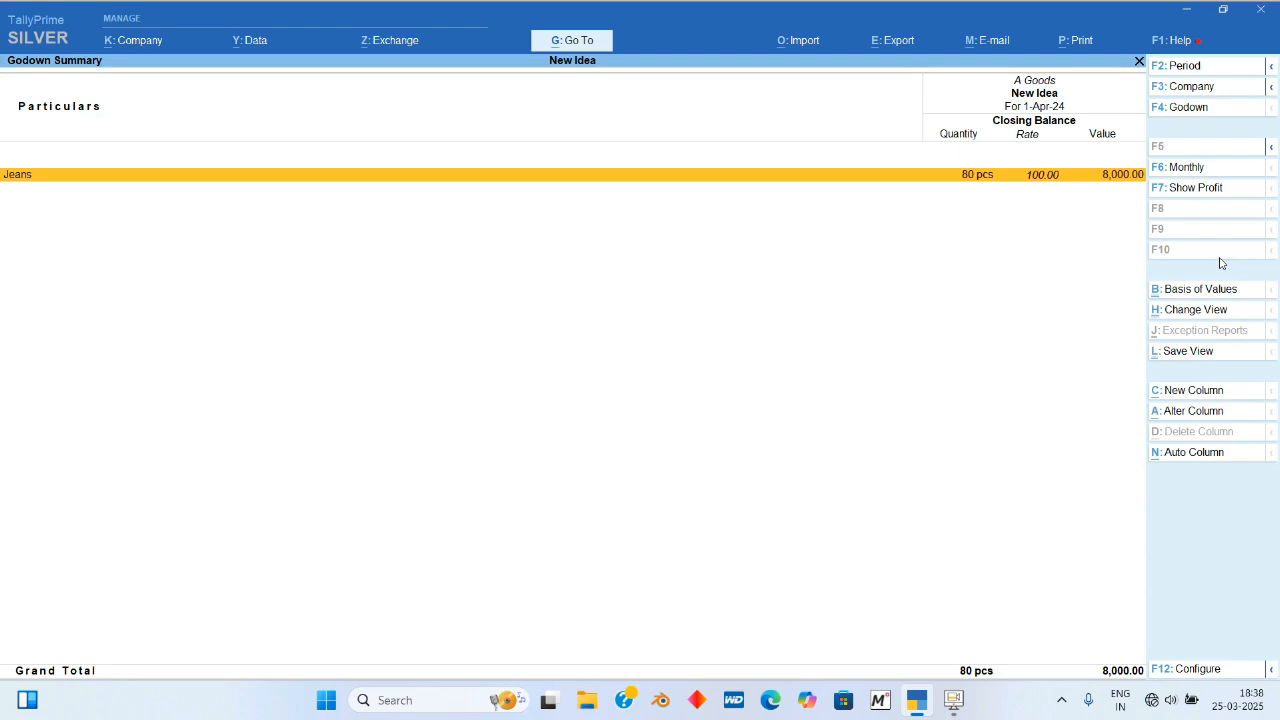
key(Escape)
key(Escape)
key(Escape)
key(Escape)
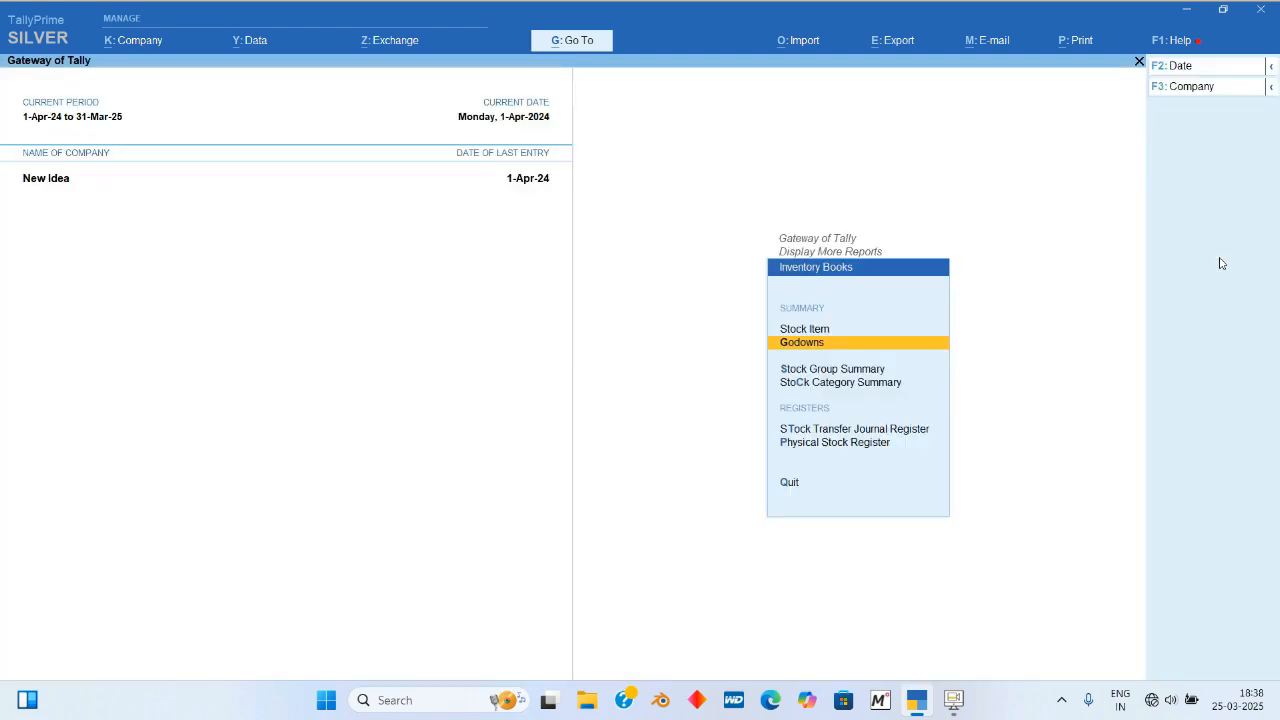
key(Escape)
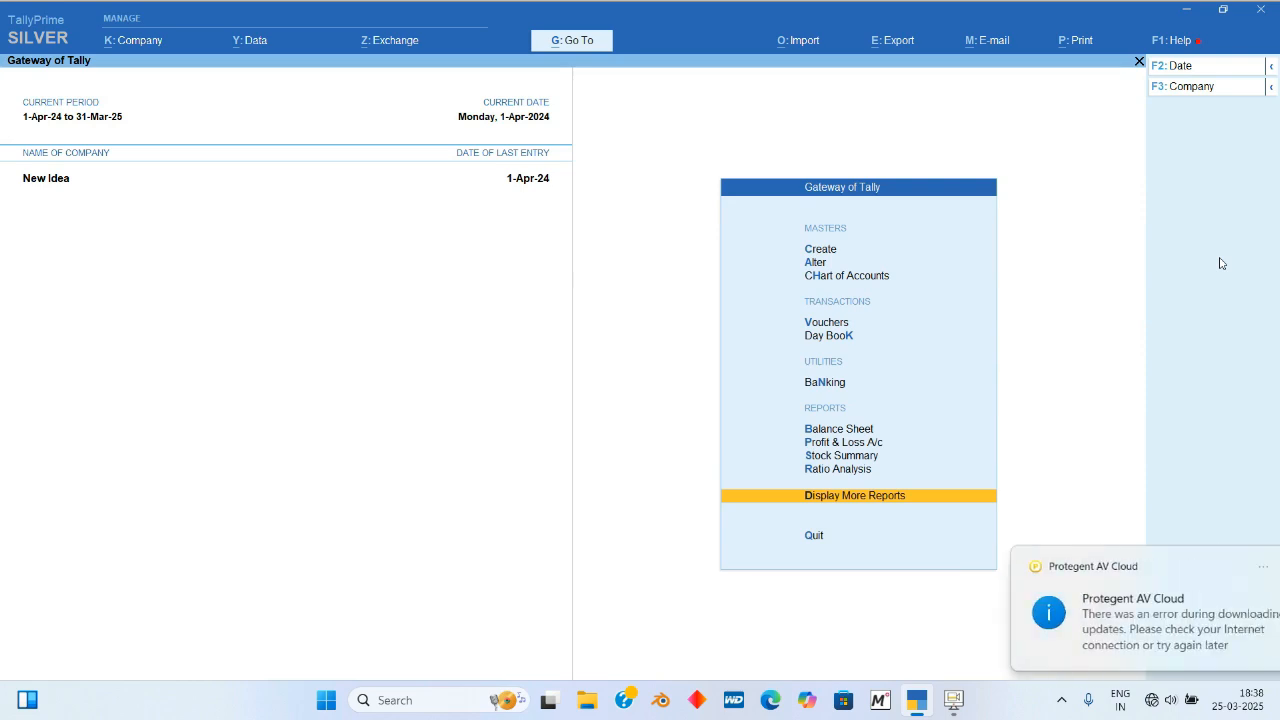
Step: Drill down from the Balance Sheet's current liabilities through Sundry Creditors to the April vouchers of ledger A
key(b)
key(Down)
key(Down)
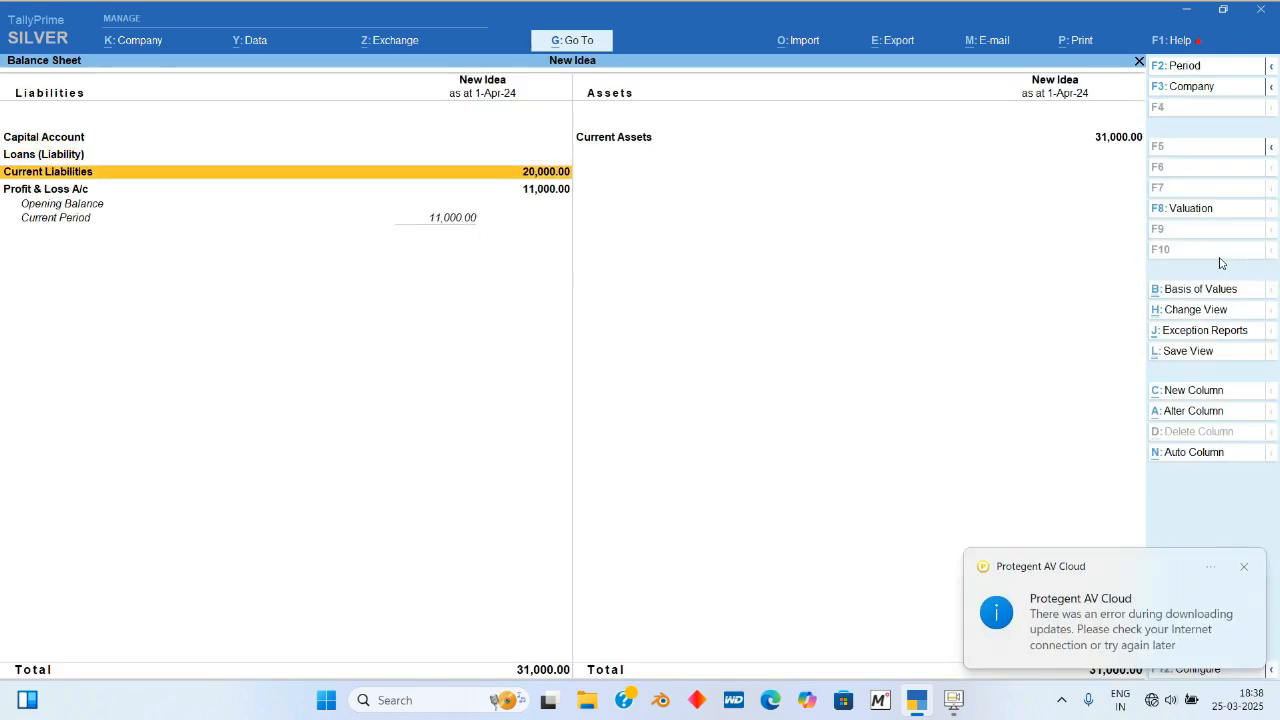
key(Return)
key(Return)
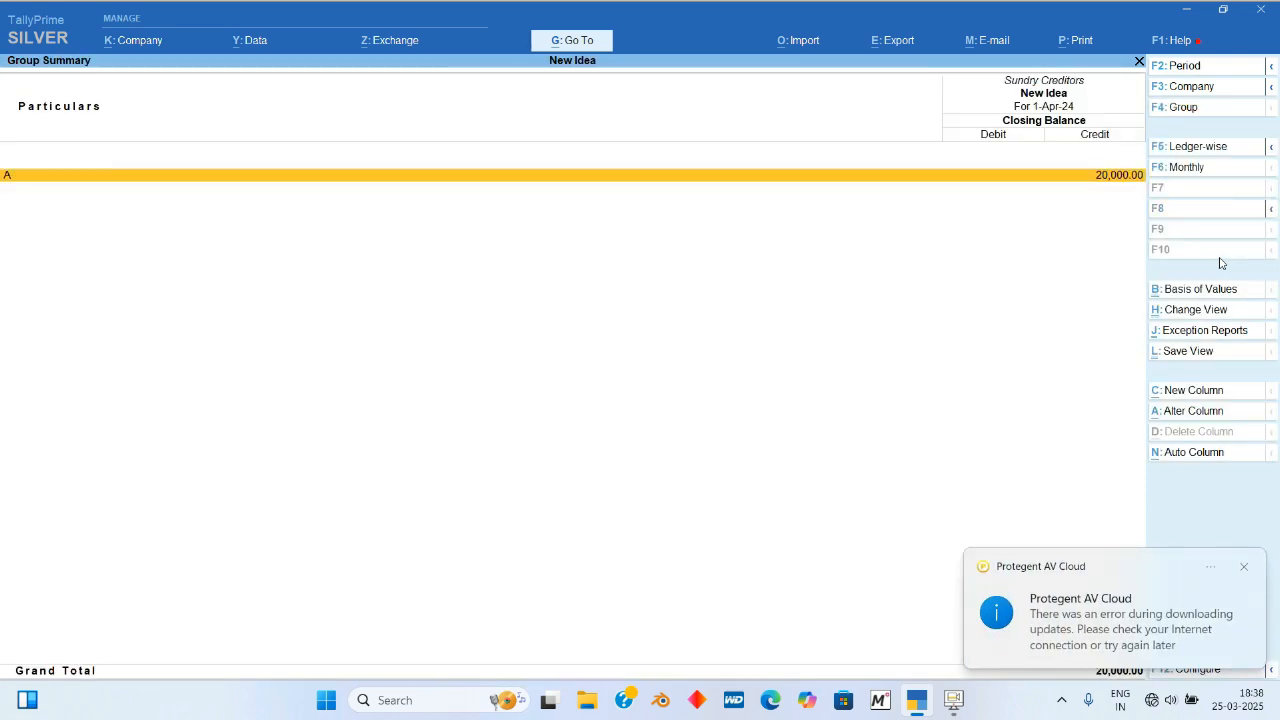
key(Return)
key(Return)
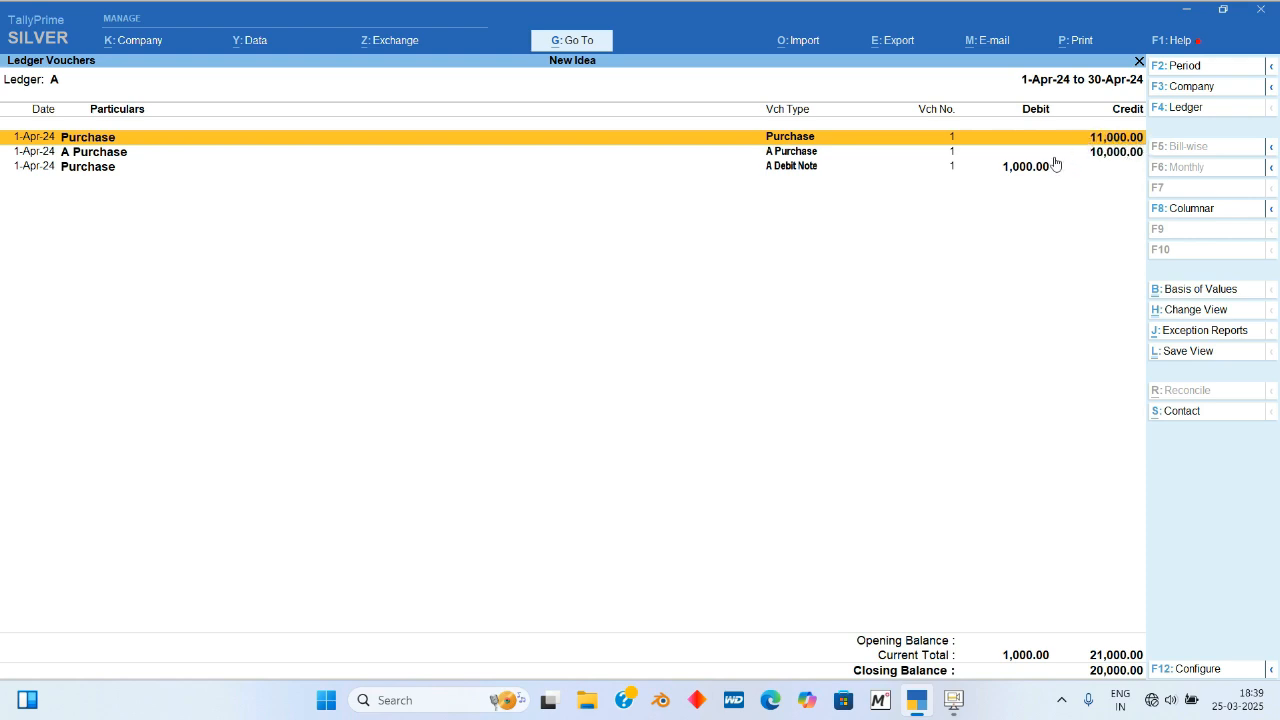
Step: Inspect the items in ledger A's first Purchase voucher, close it without changes and return to the Gateway of Tally
key(Return)
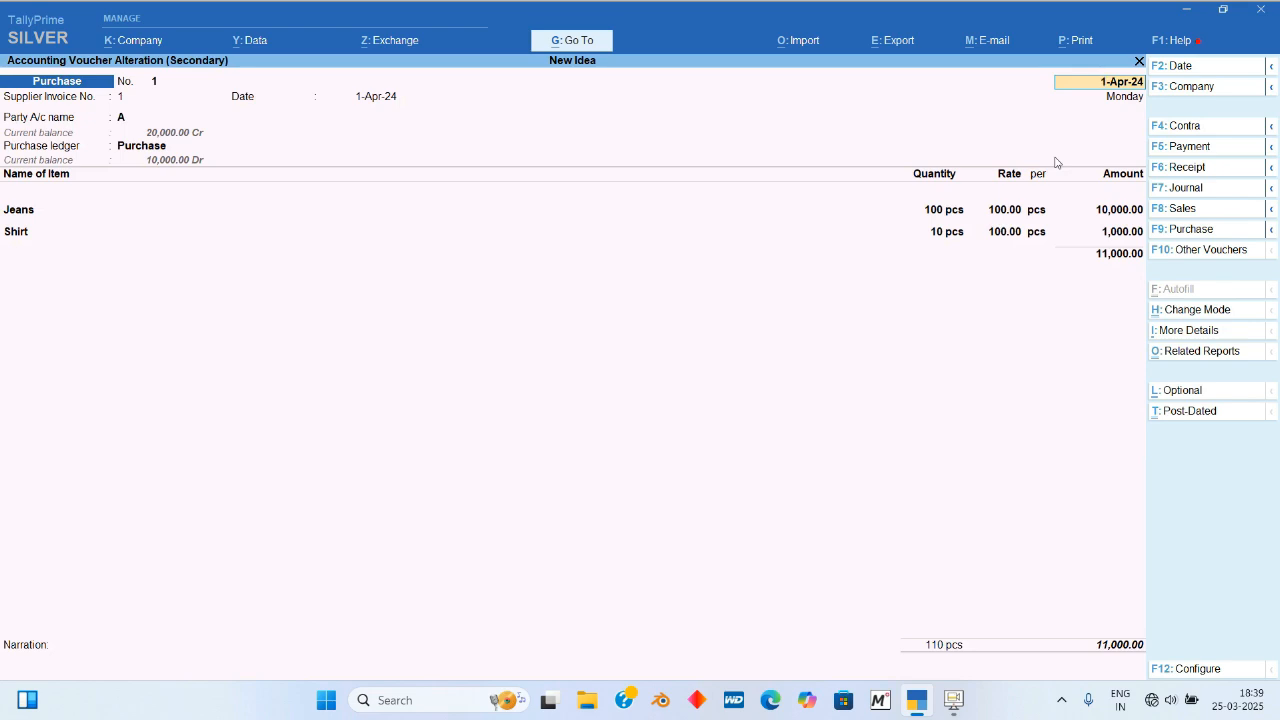
key(Escape)
key(y)
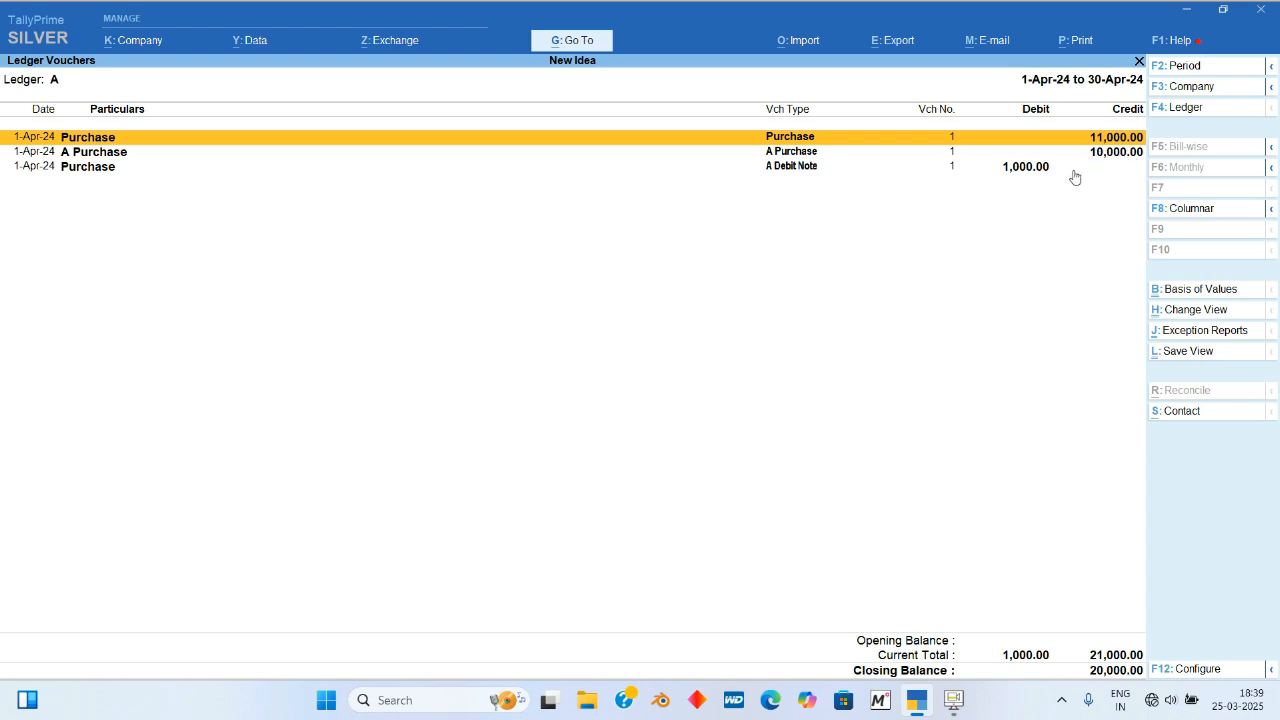
key(Escape)
key(Escape)
key(Escape)
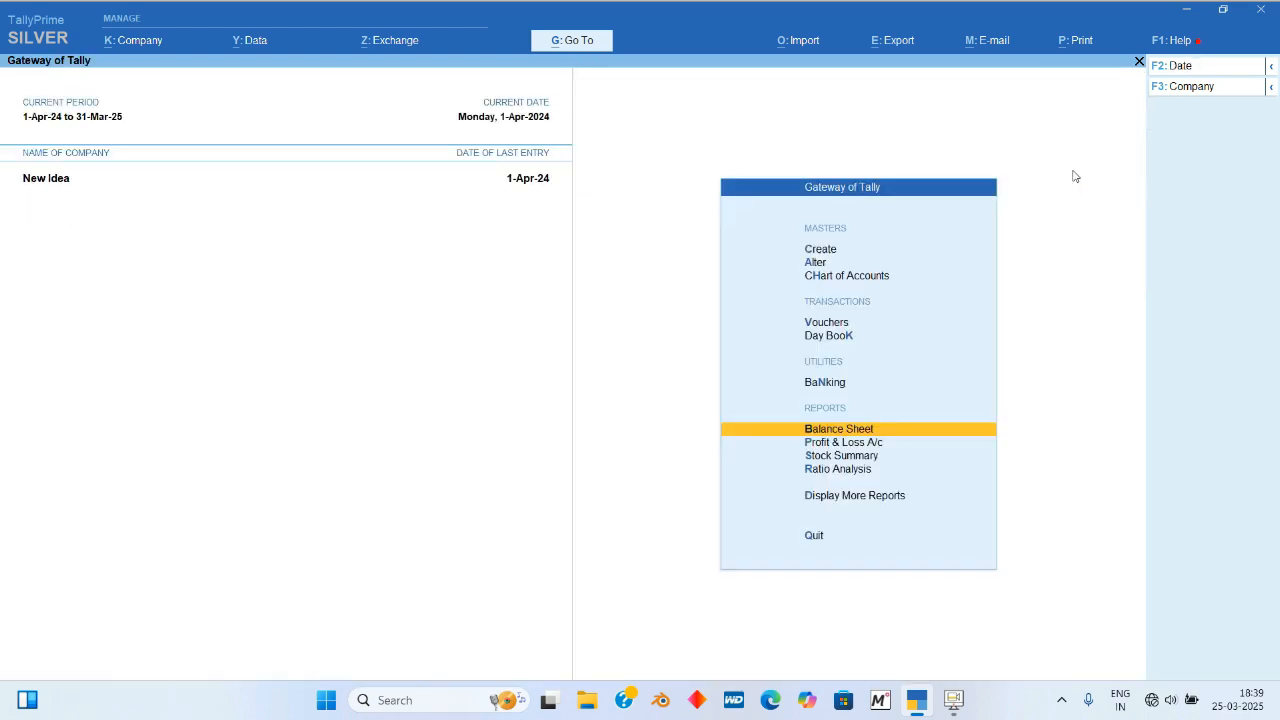
Step: Open the Godowns report from the inventory books
key(d)
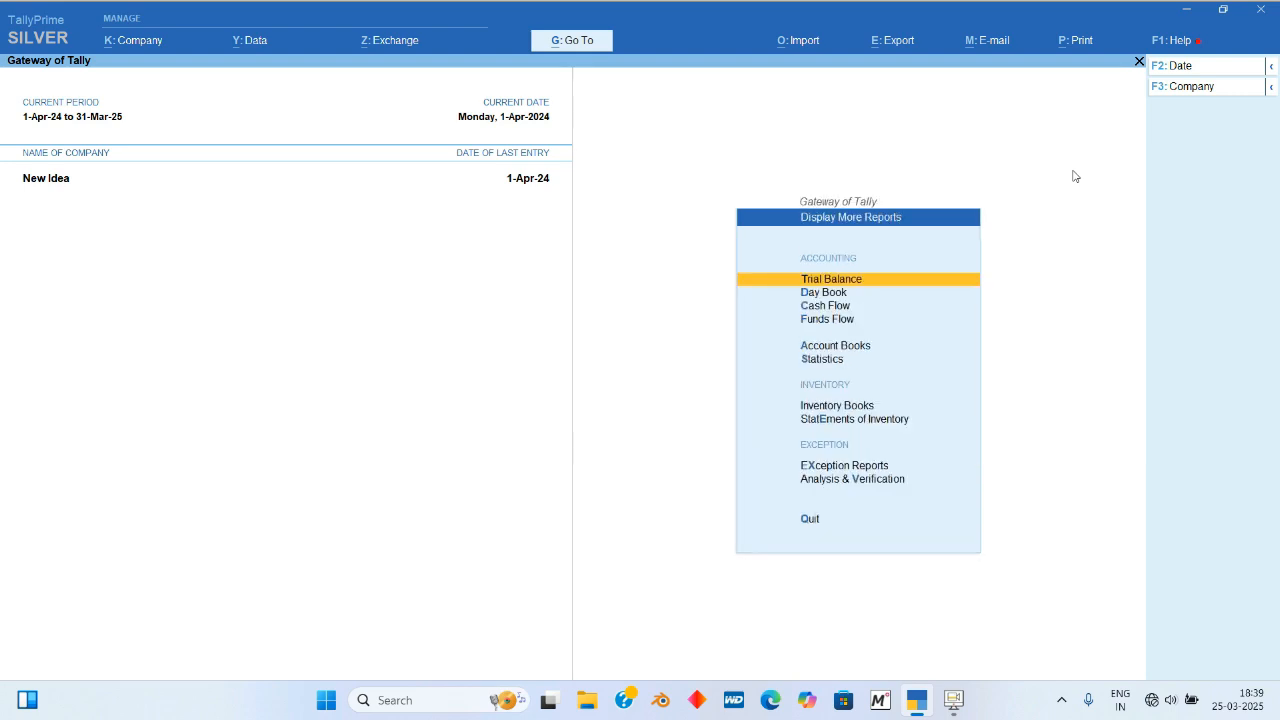
key(Down)
key(Down)
key(Down)
key(Down)
key(Down)
key(Down)
key(Down)
key(Up)
key(Return)
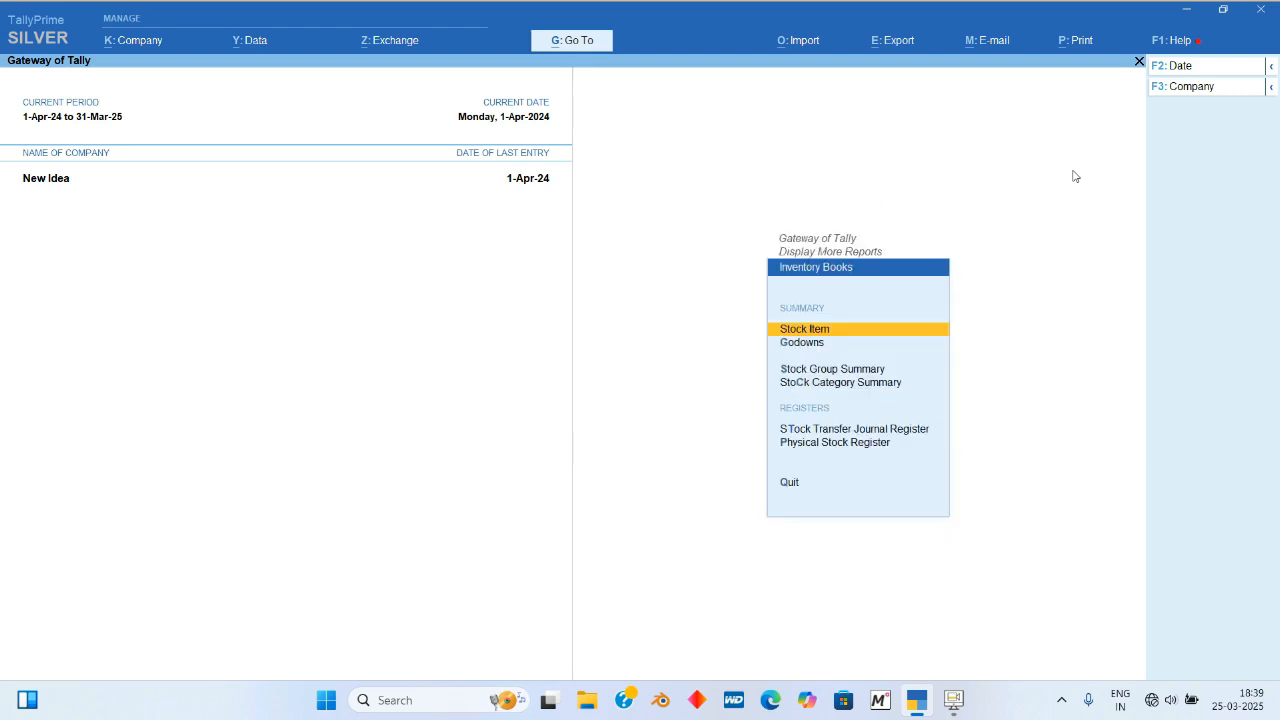
key(Down)
key(Return)
Step: View the A Goods godown's closing stock and return to the Gateway of Tally
key(Down)
key(Return)
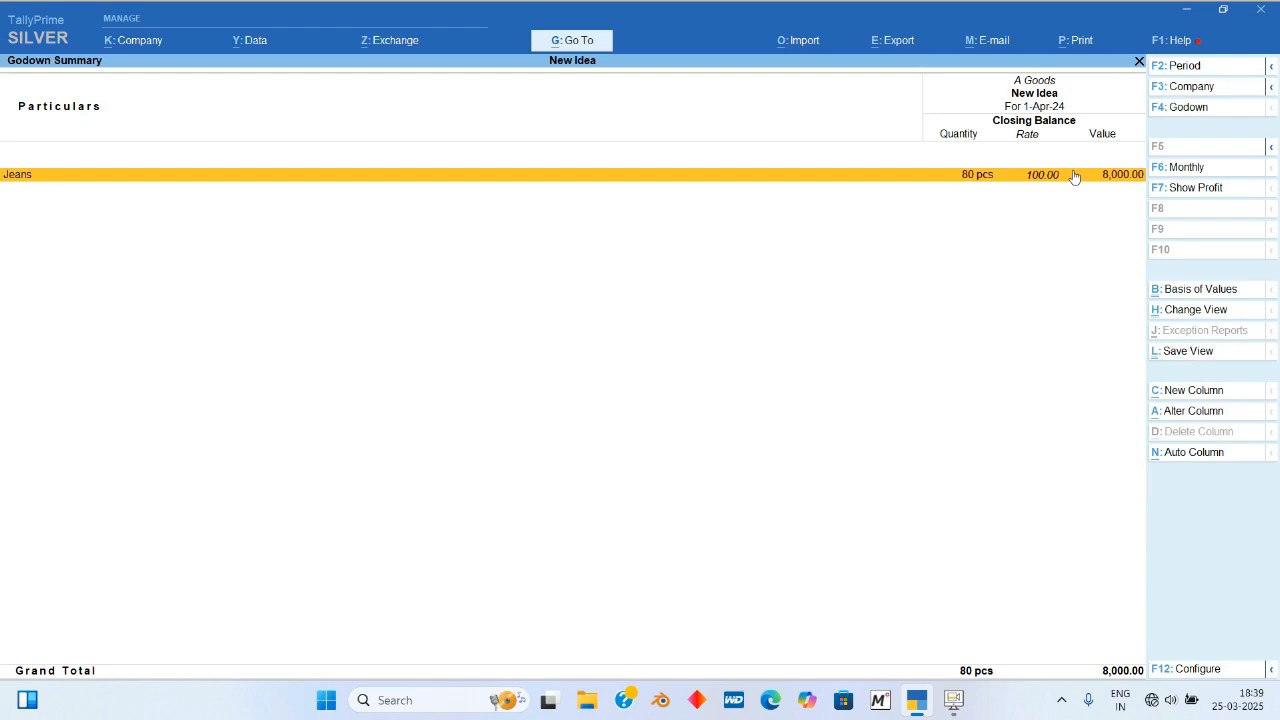
key(Escape)
key(Escape)
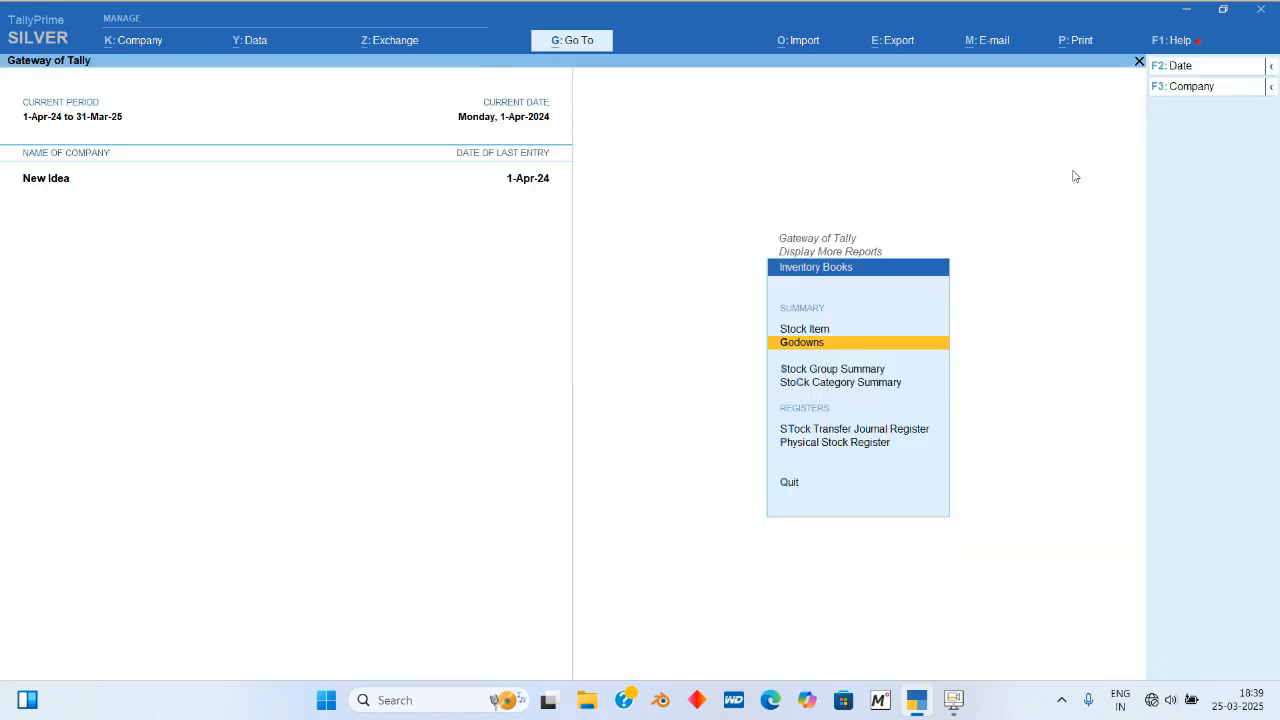
key(Escape)
key(Escape)
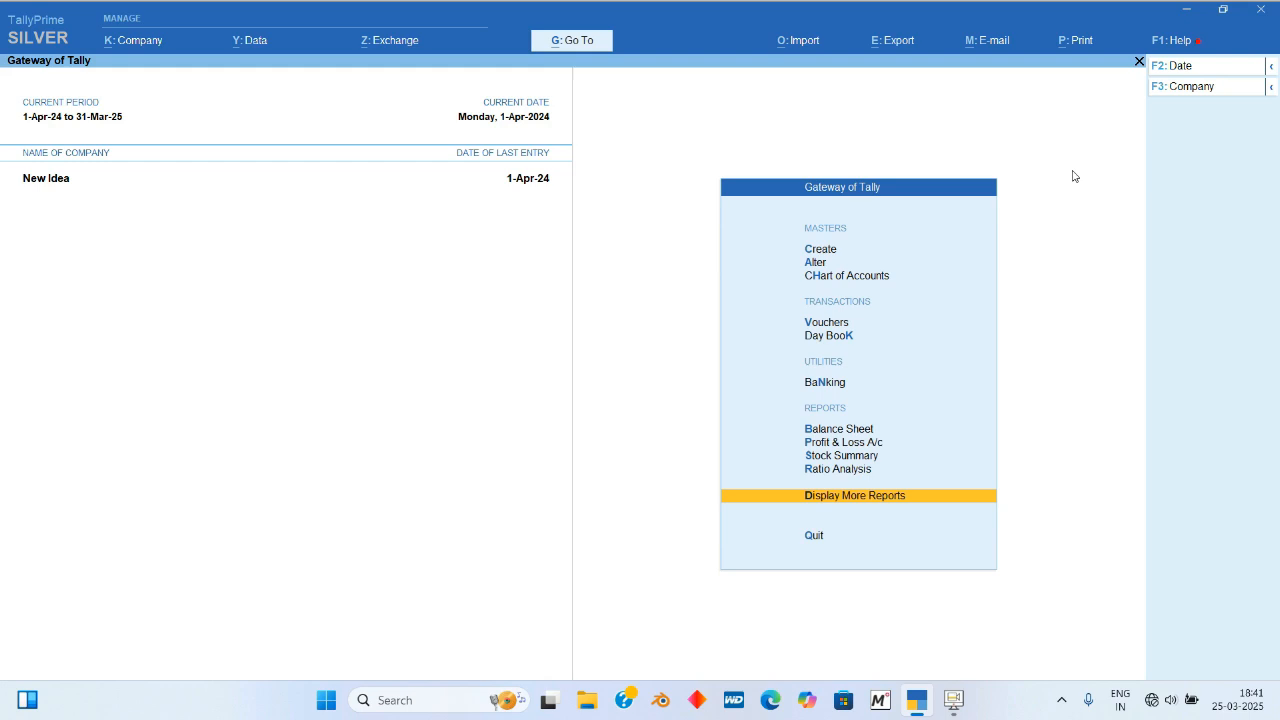
Step: Start a new voucher of type A Debit Note
key(v)
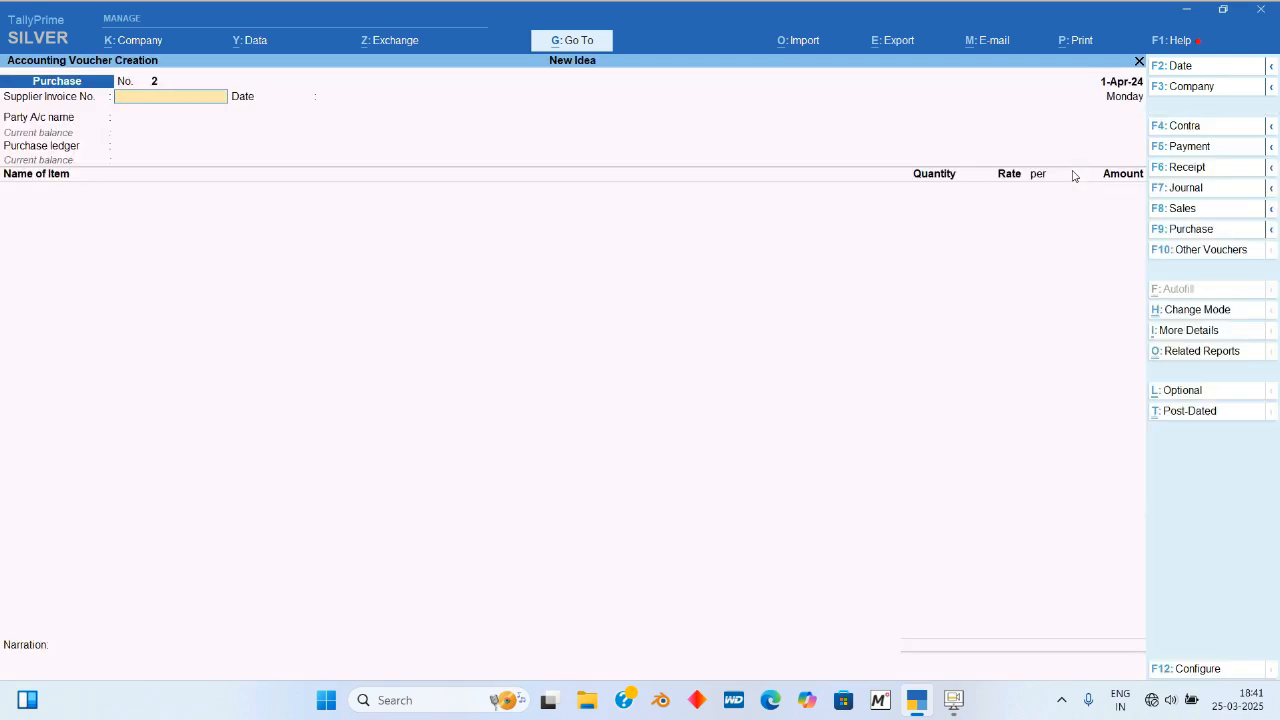
click(1271, 167)
click(1094, 172)
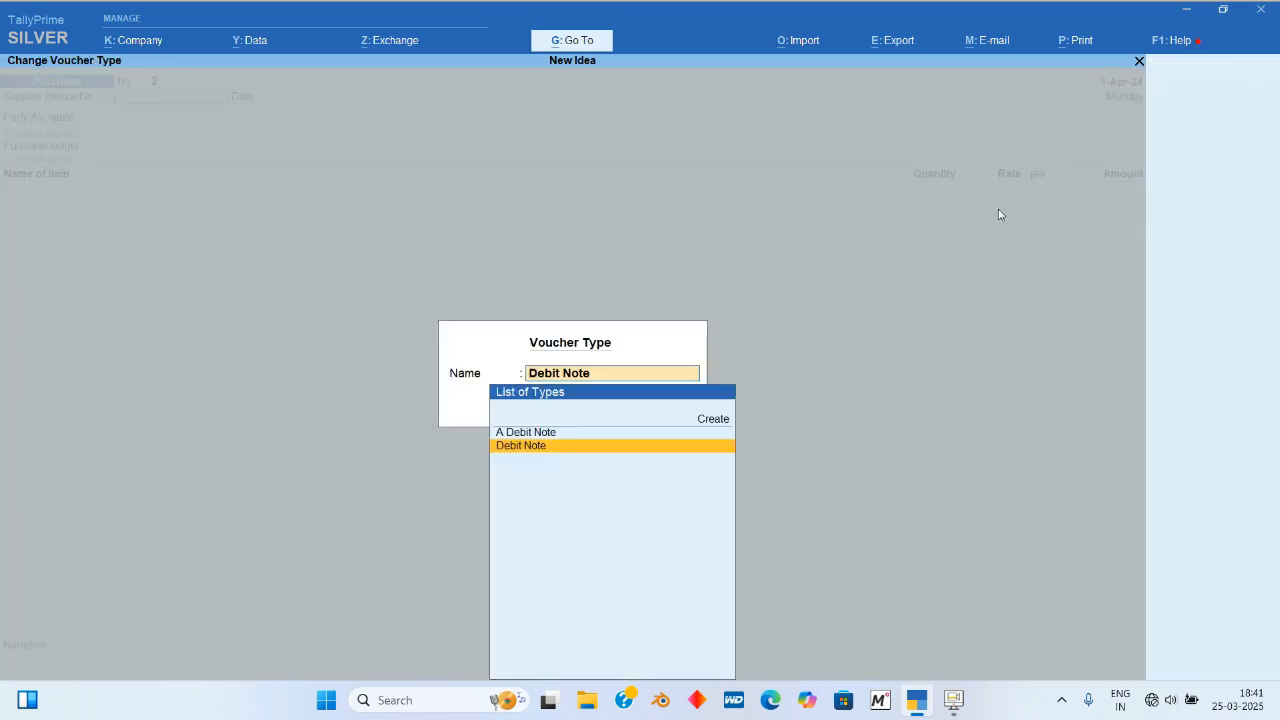
key(Up)
key(Return)
key(Down)
key(Up)
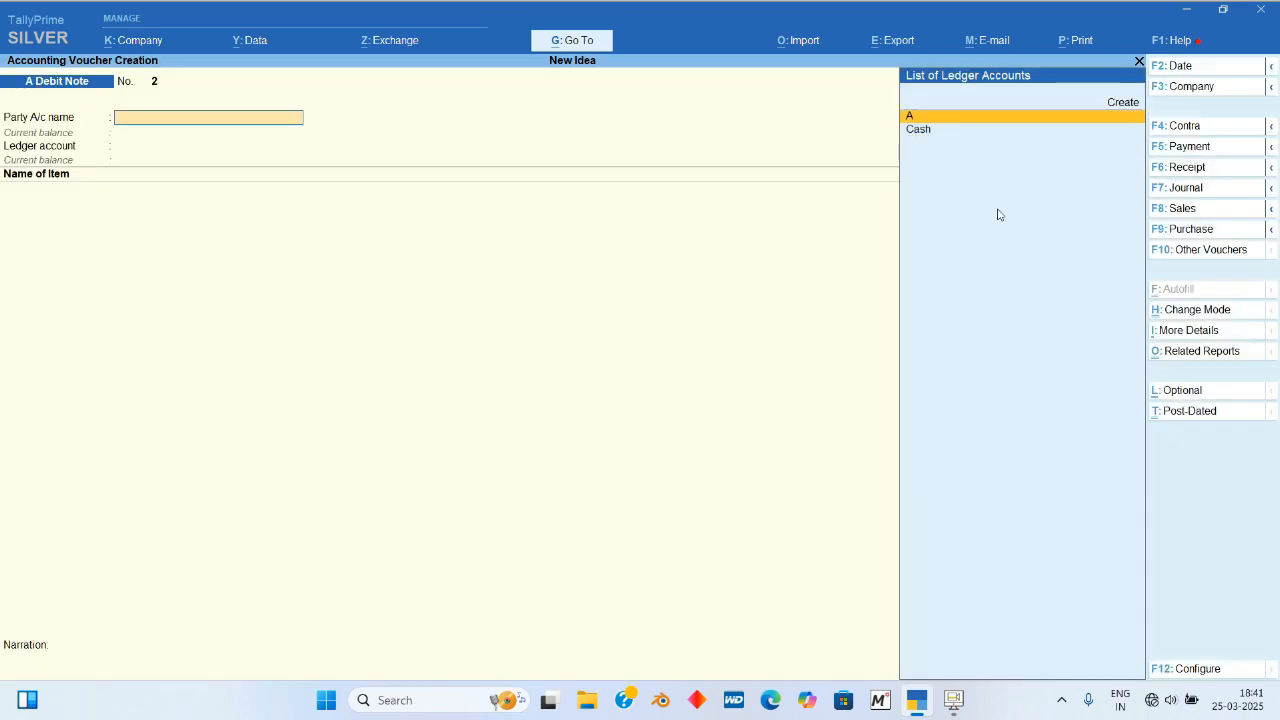
Step: Set the debit note's party to A, accept the default party details and choose A Purchase as the ledger account
key(Return)
key(Return)
key(Return)
key(Return)
key(Return)
key(Return)
key(Return)
key(Return)
key(Return)
key(Return)
key(Return)
key(Return)
key(Return)
key(Return)
key(Return)
key(Return)
key(Return)
key(Return)
key(Return)
key(Return)
key(Return)
key(Return)
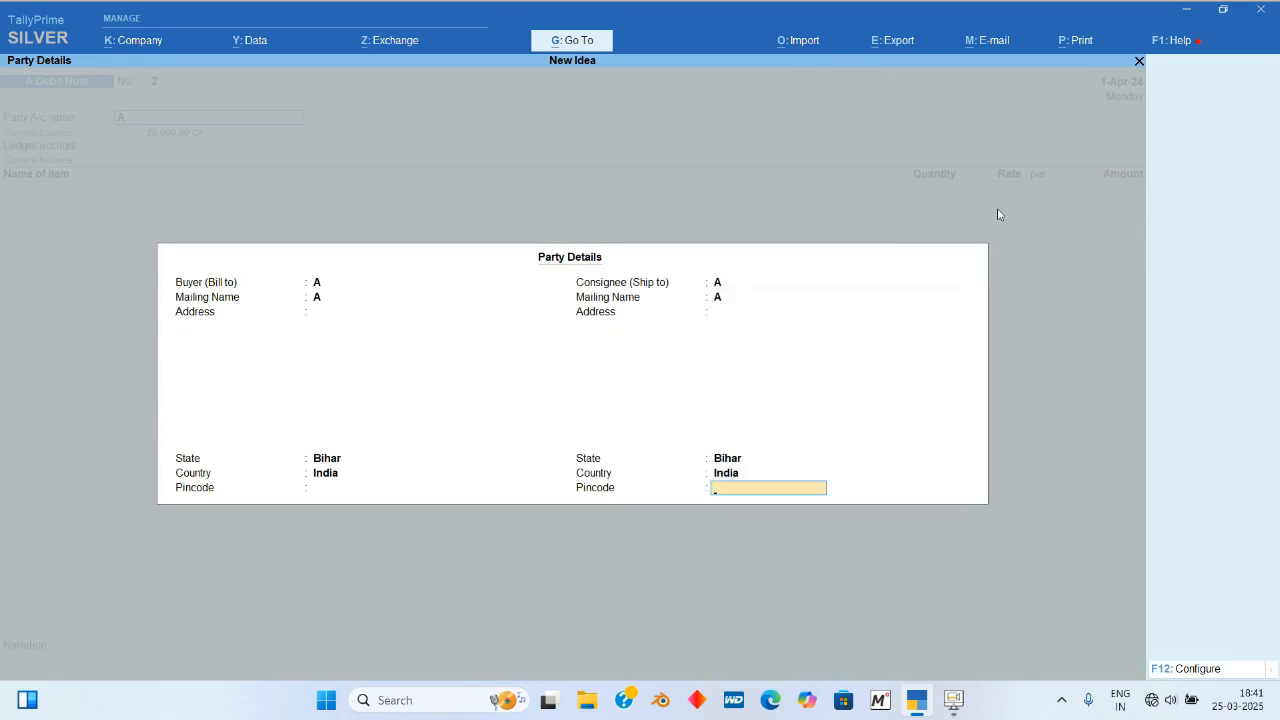
key(BackSpace)
key(BackSpace)
key(BackSpace)
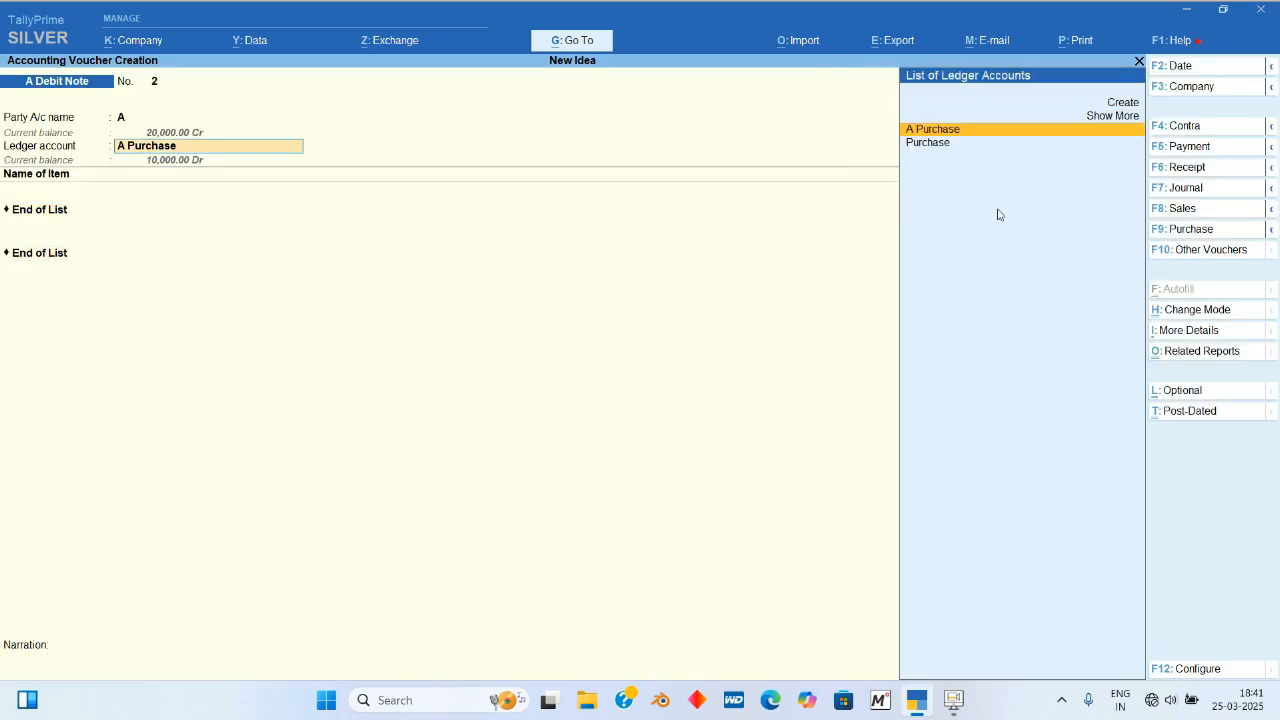
key(Return)
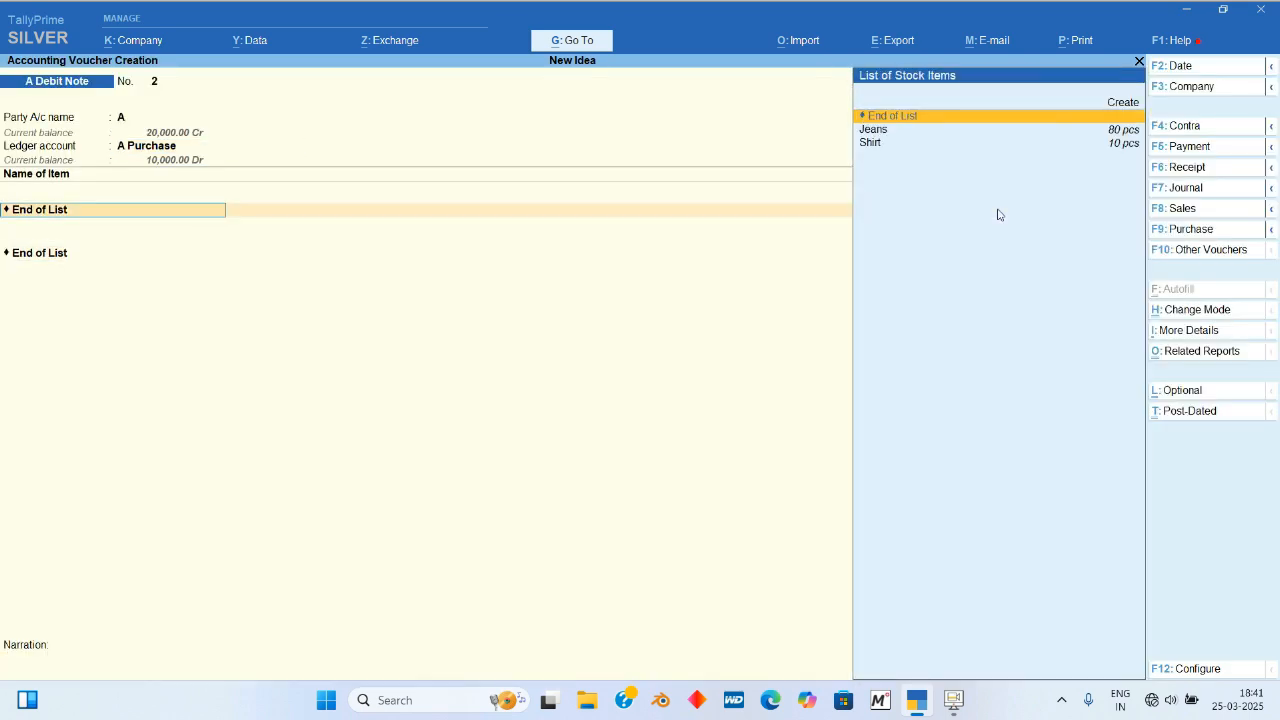
Step: Add Jeans to the debit note with 80 pcs from A Goods at a rate of 100.00 per pcs
key(Down)
key(Return)
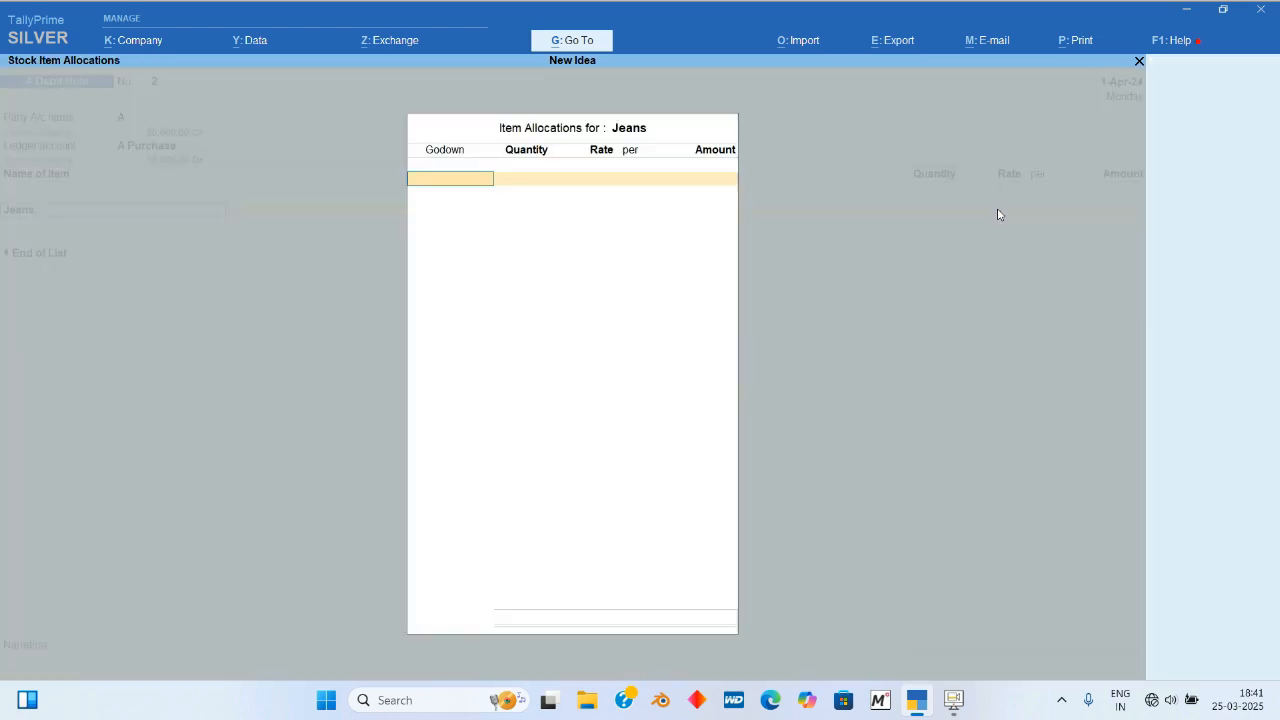
text(80)
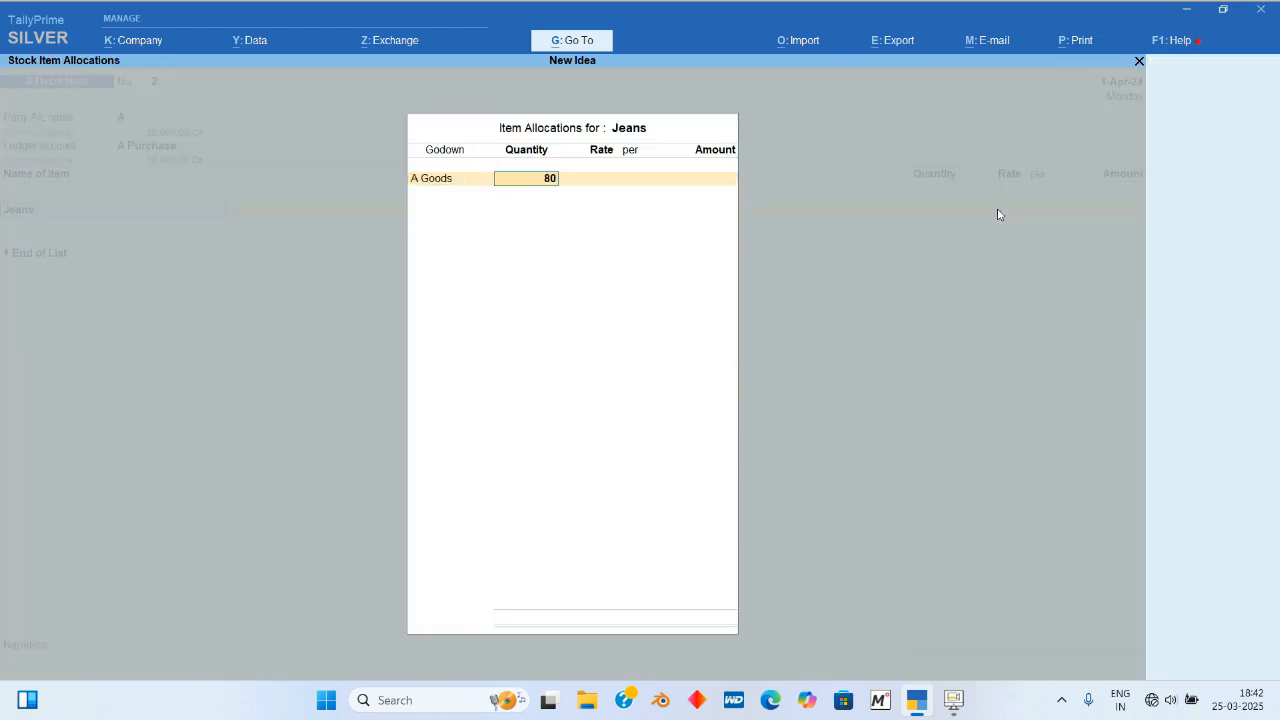
key(Return)
key(Return)
key(Return)
key(Return)
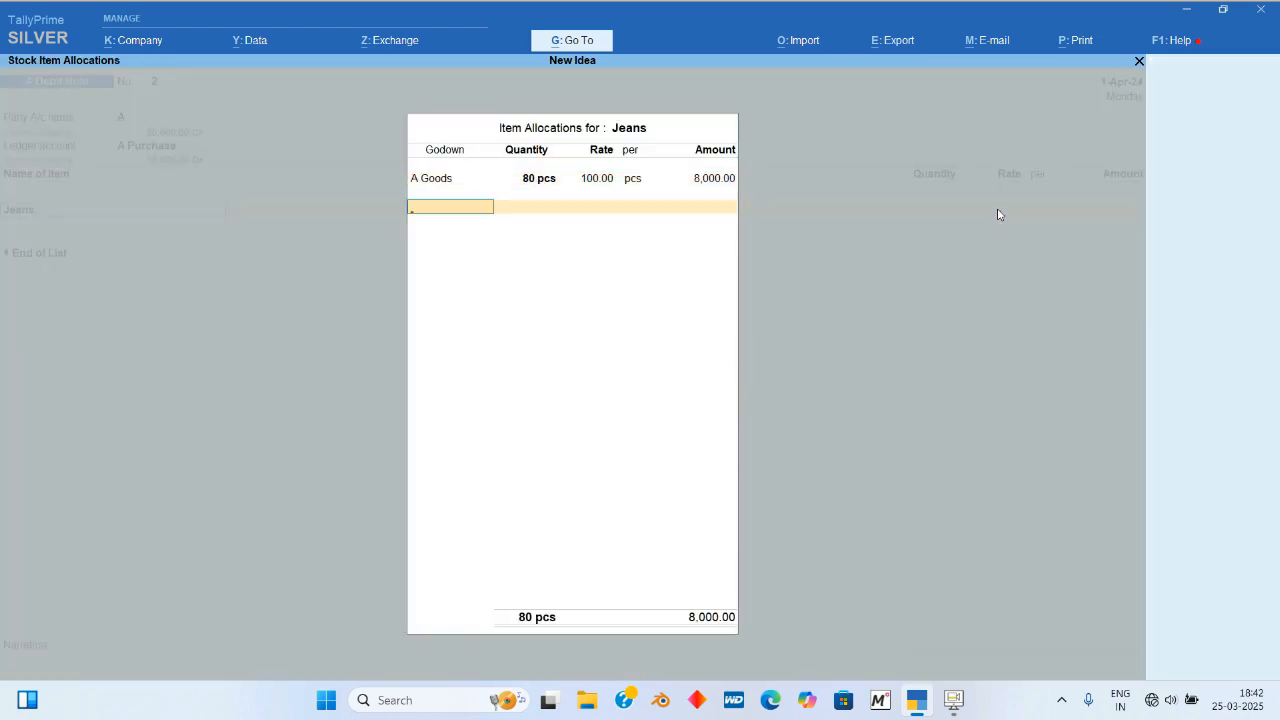
key(Return)
key(Return)
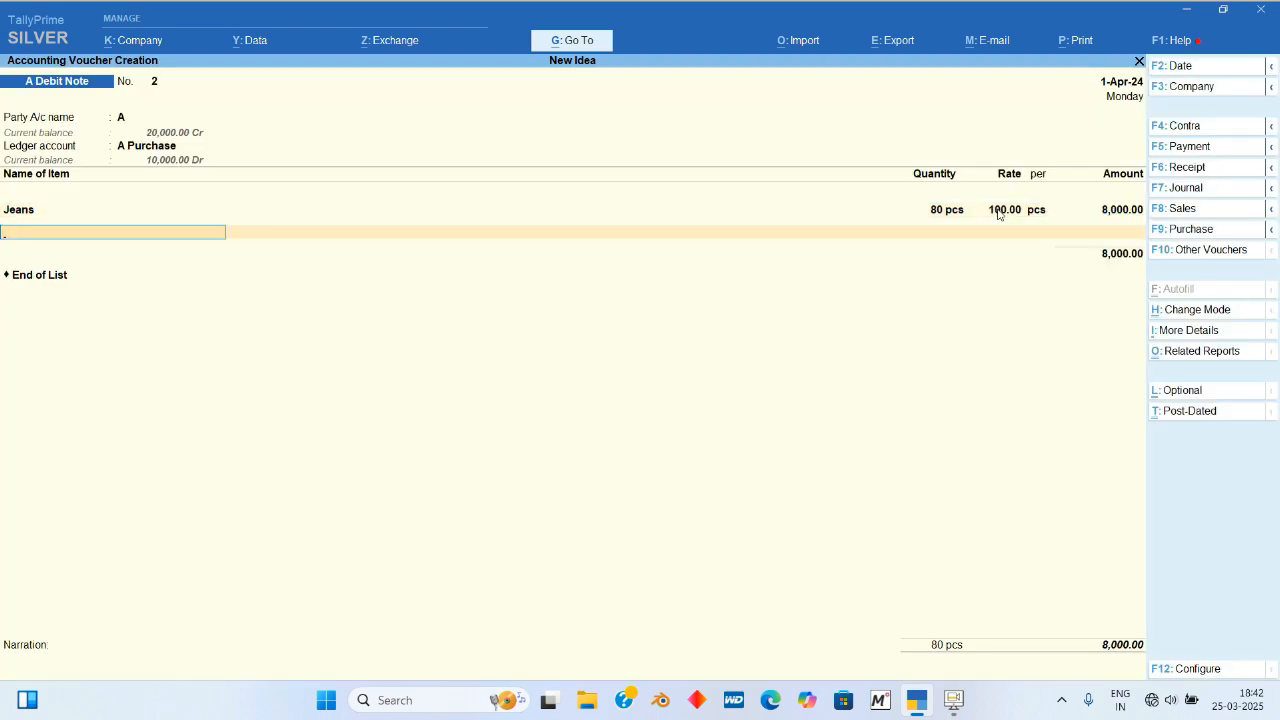
Step: Add Shirt to the debit note with 10 pcs from Main Location at a rate of 100.00 per pcs
text(shi)
key(Return)
key(Return)
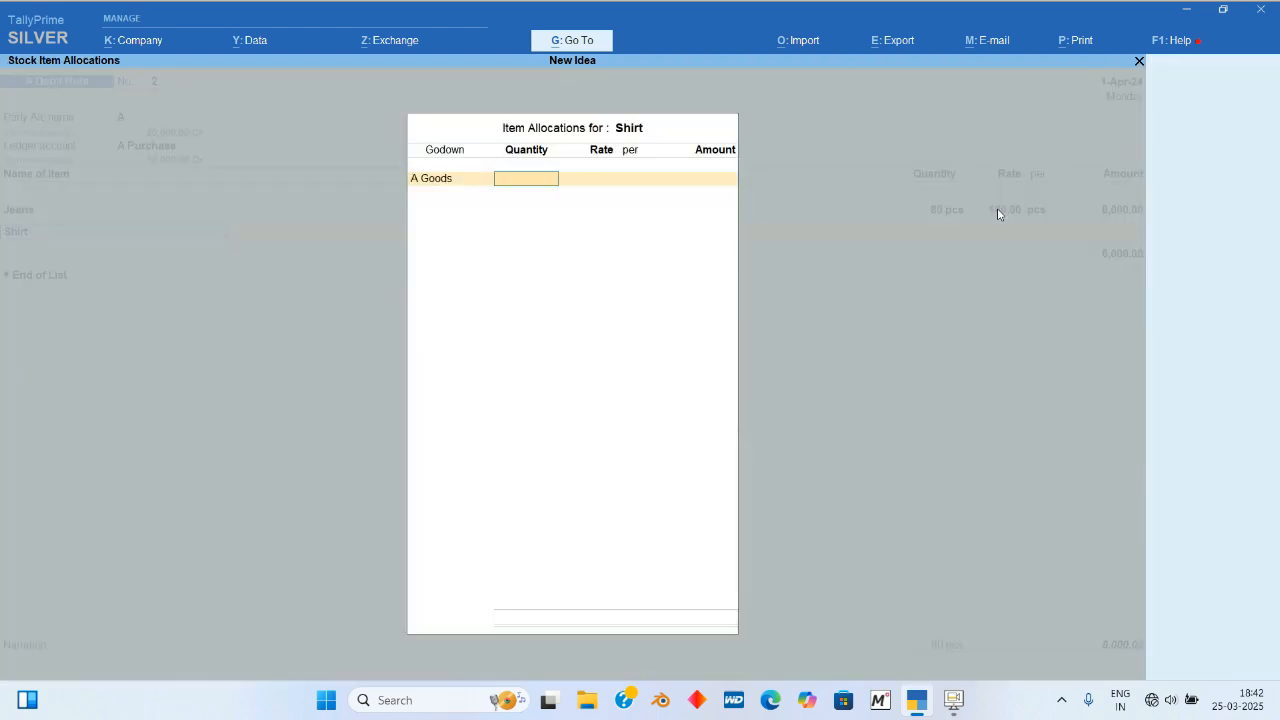
key(BackSpace)
key(Down)
key(Return)
text(10 pcs)
key(Return)
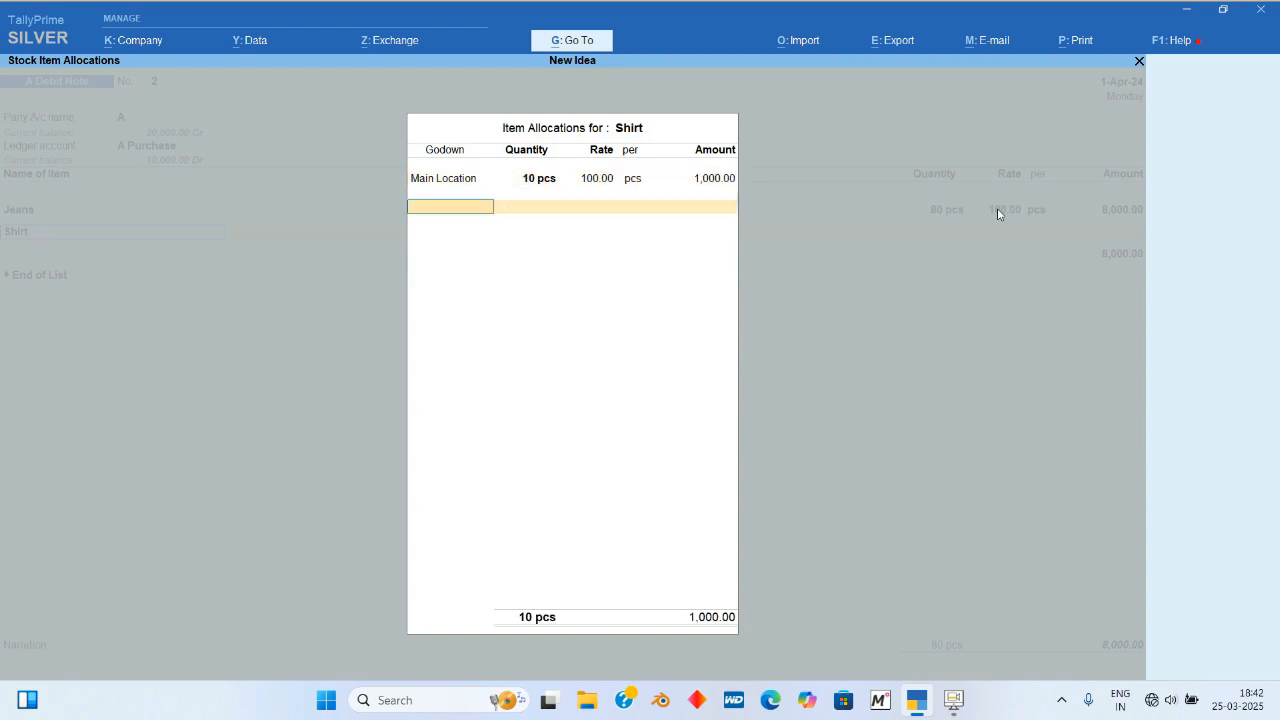
key(Return)
Step: End the item list, save the debit note without a narration and leave voucher entry
key(Return)
key(Return)
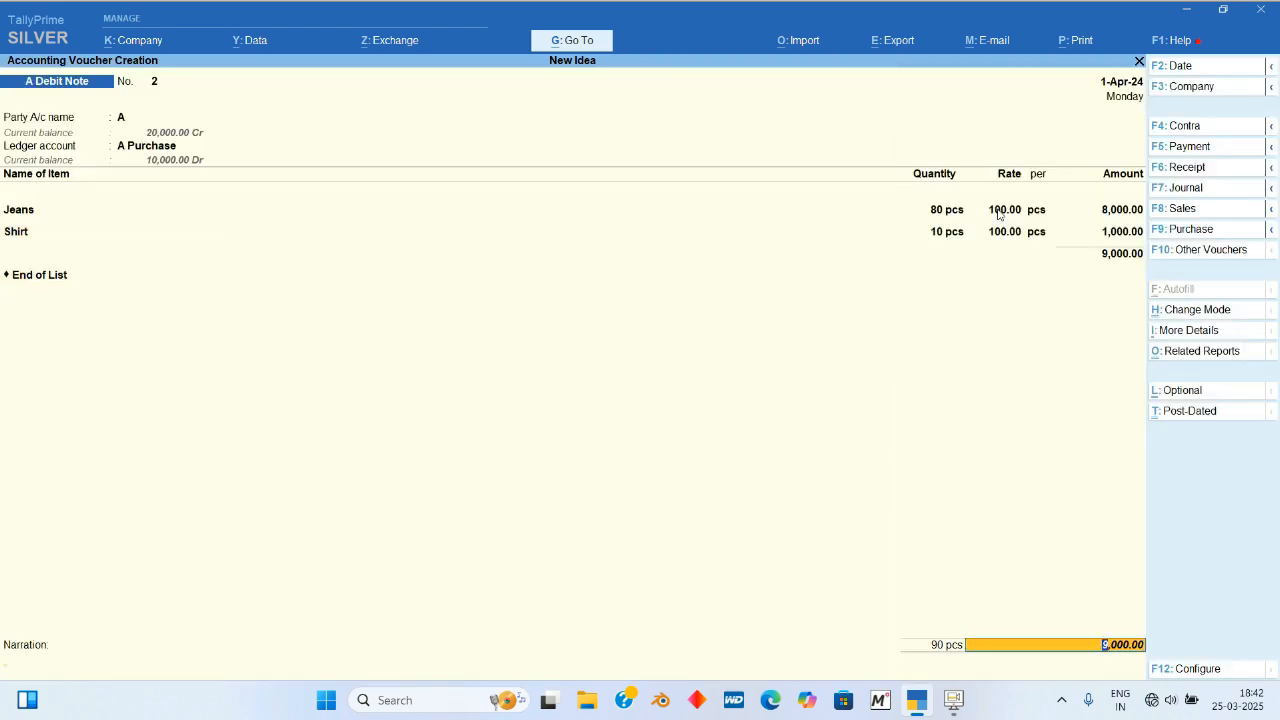
key(Return)
key(Return)
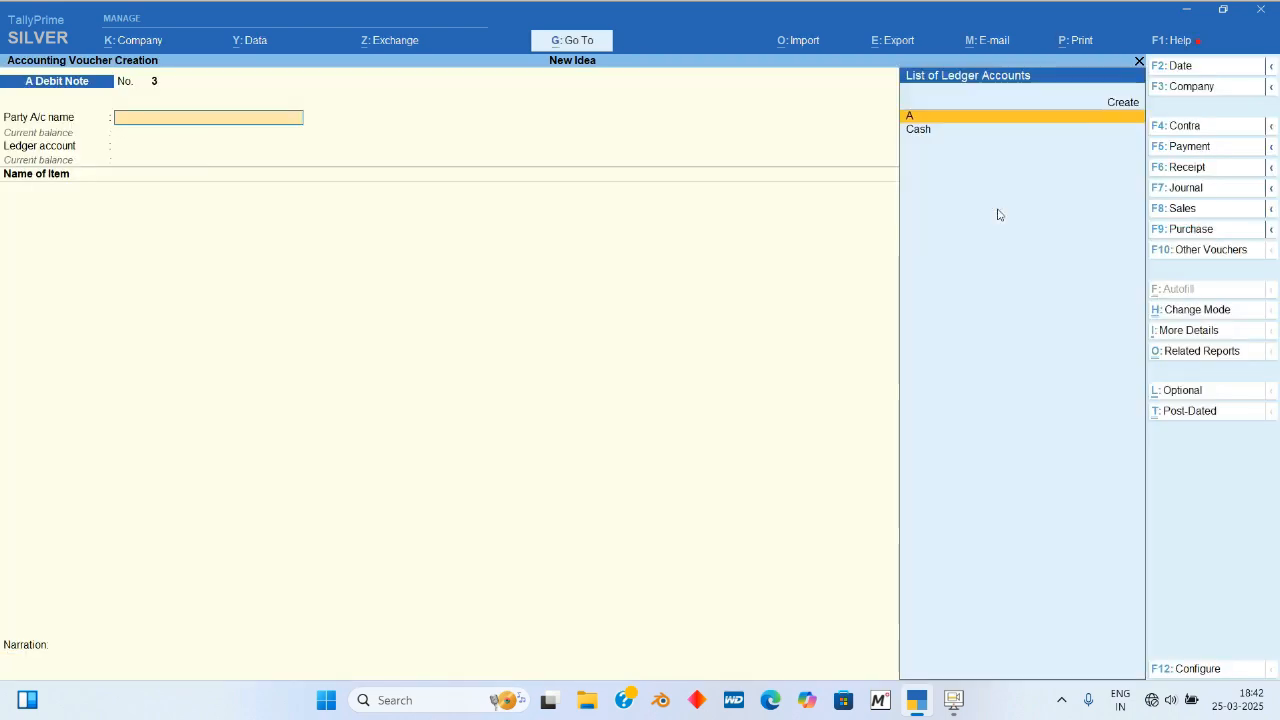
key(Escape)
key(y)
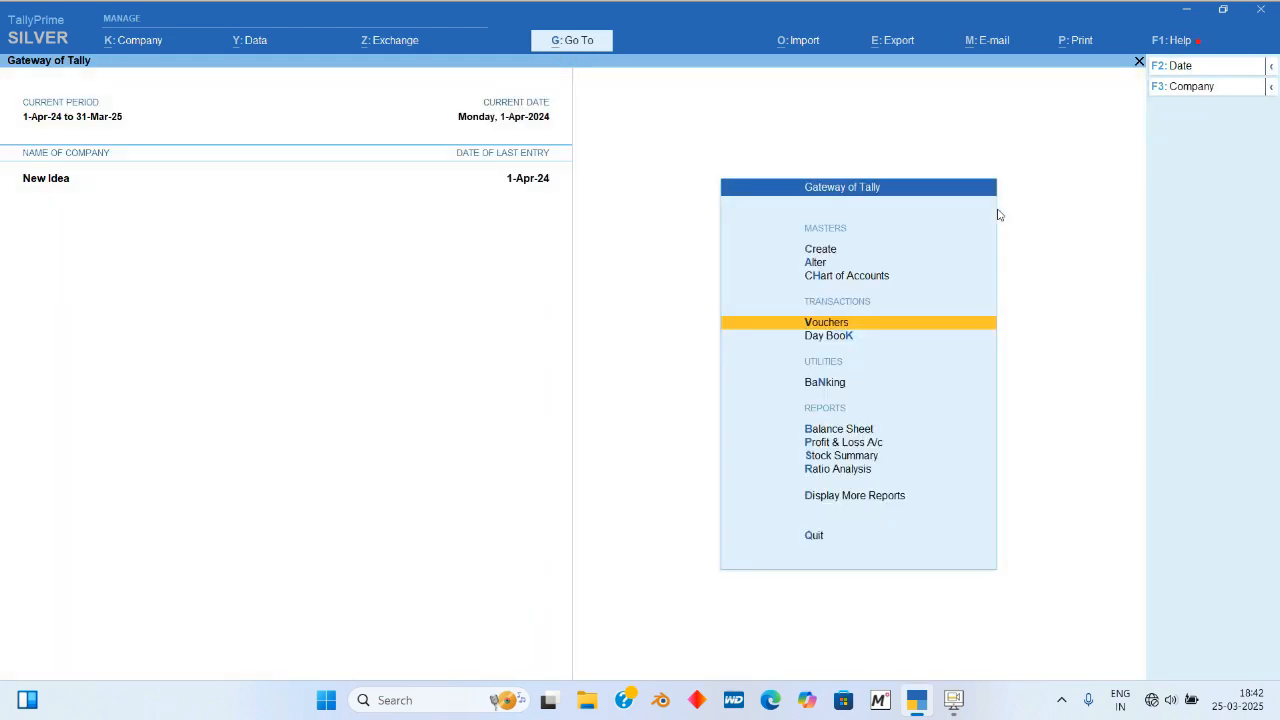
Step: Open the Godowns report from the inventory books to review stock after the debit note
key(d)
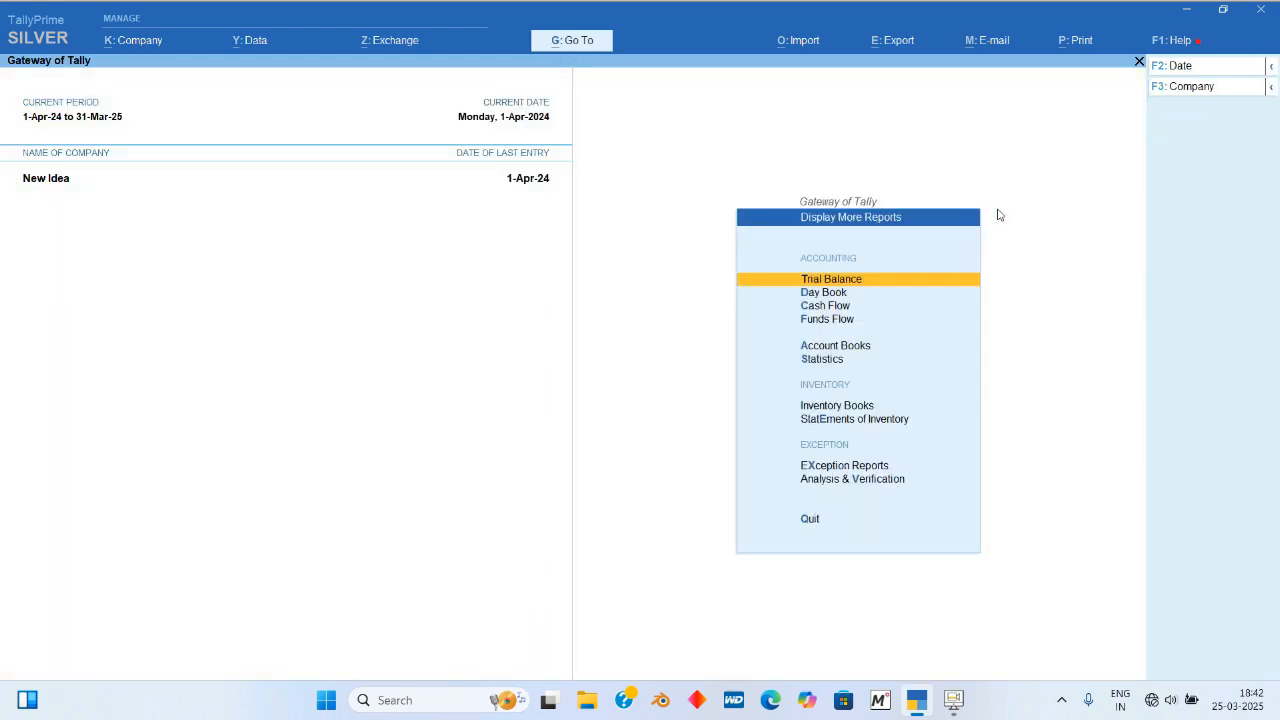
key(Down)
key(Down)
key(Down)
key(Down)
key(Down)
key(Down)
key(Return)
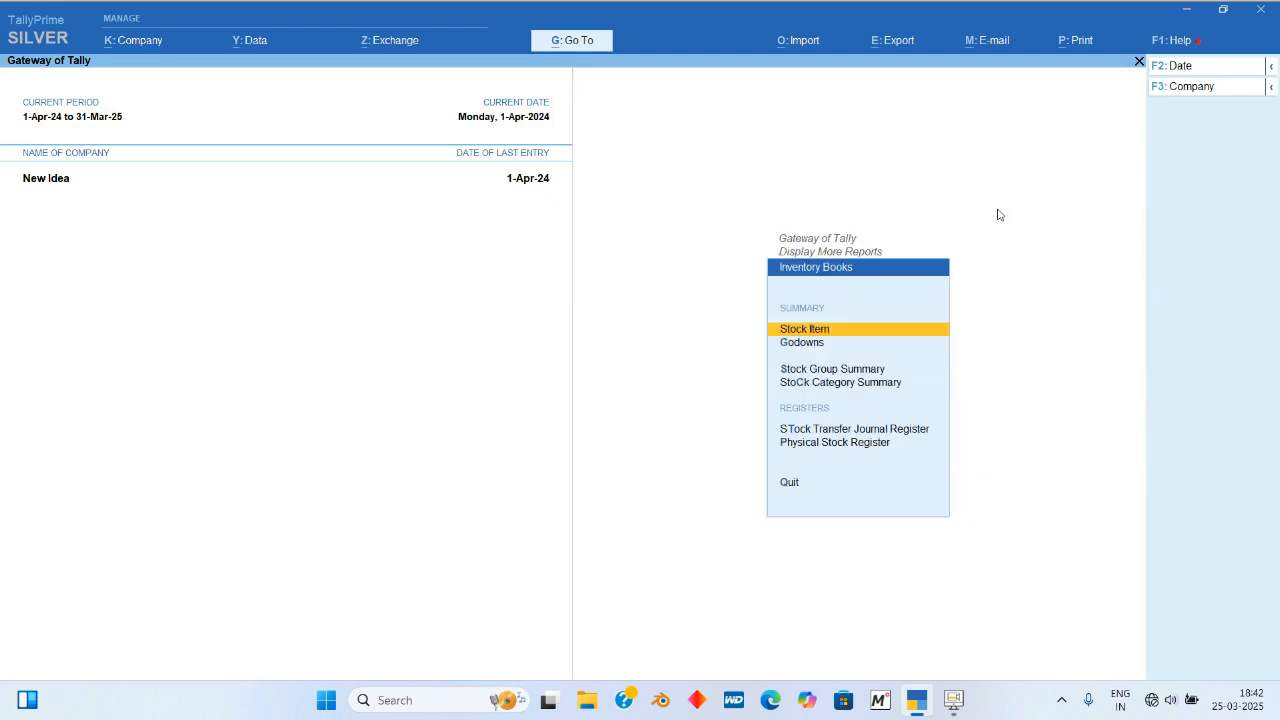
key(Down)
key(Return)
Step: Check the closing stock of the A Goods godown and of the Main Location godown
key(Down)
key(Return)
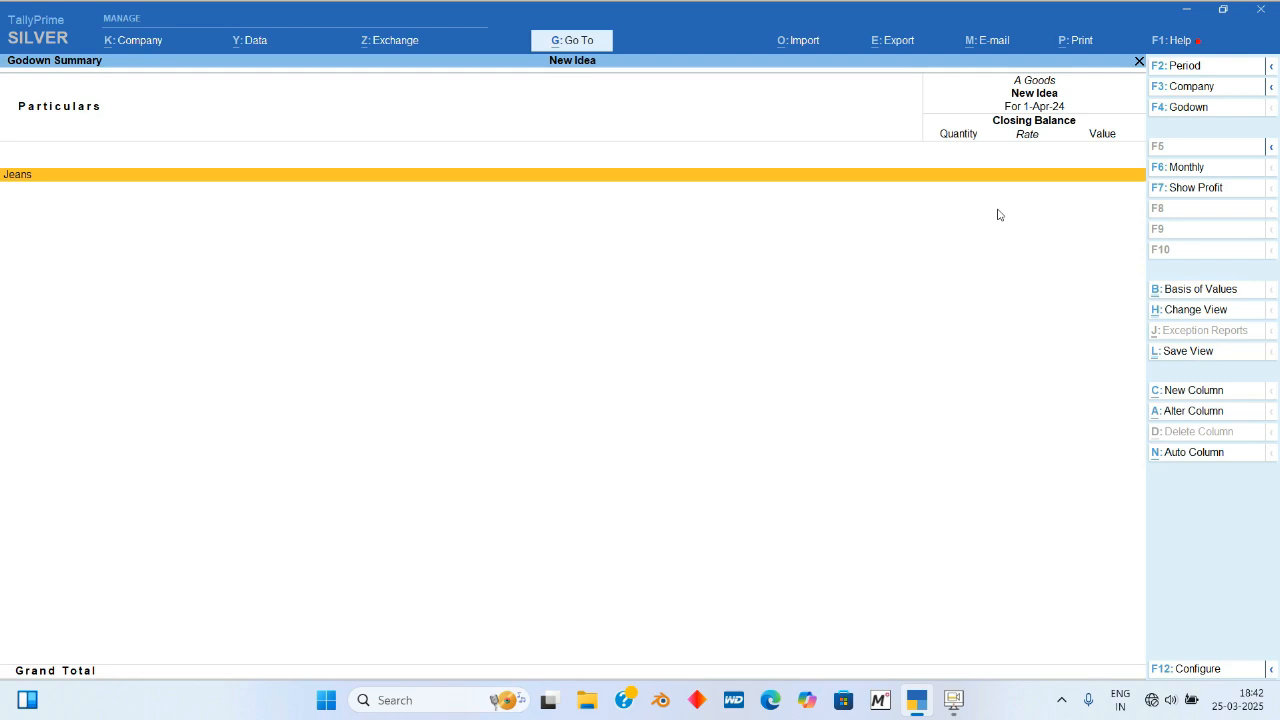
key(F4)
key(Down)
key(Return)
key(F4)
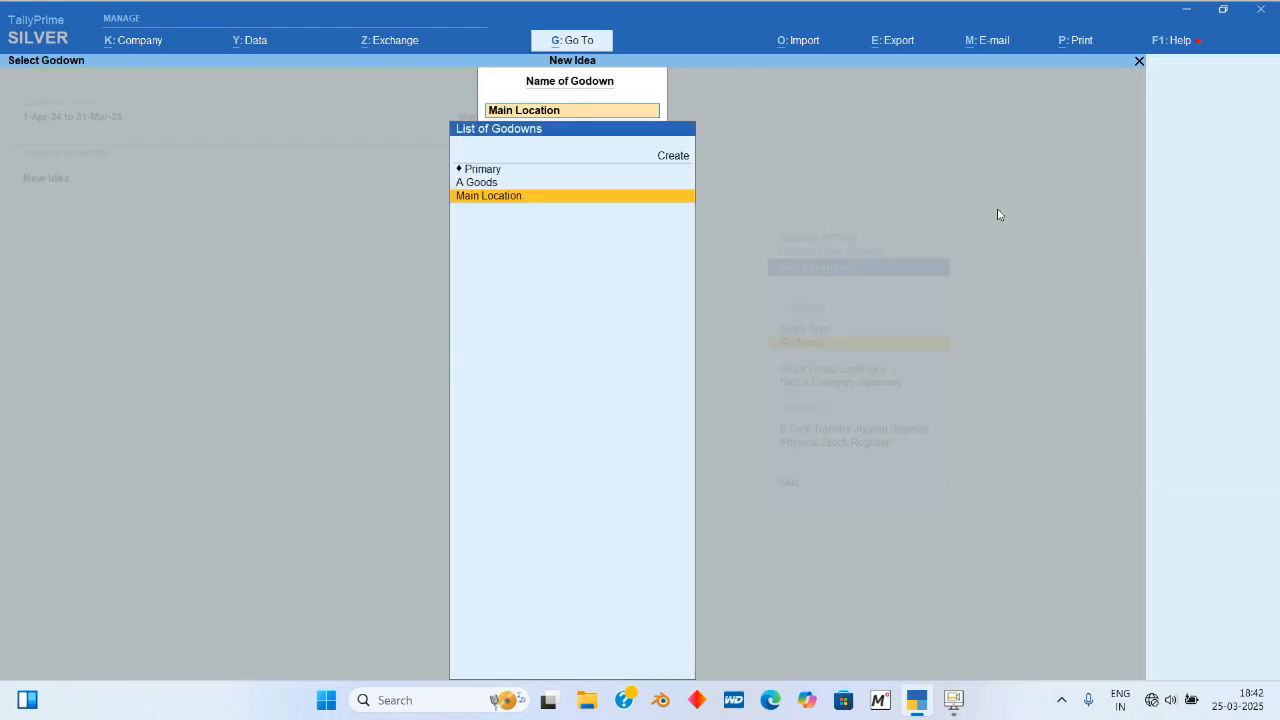
key(Return)
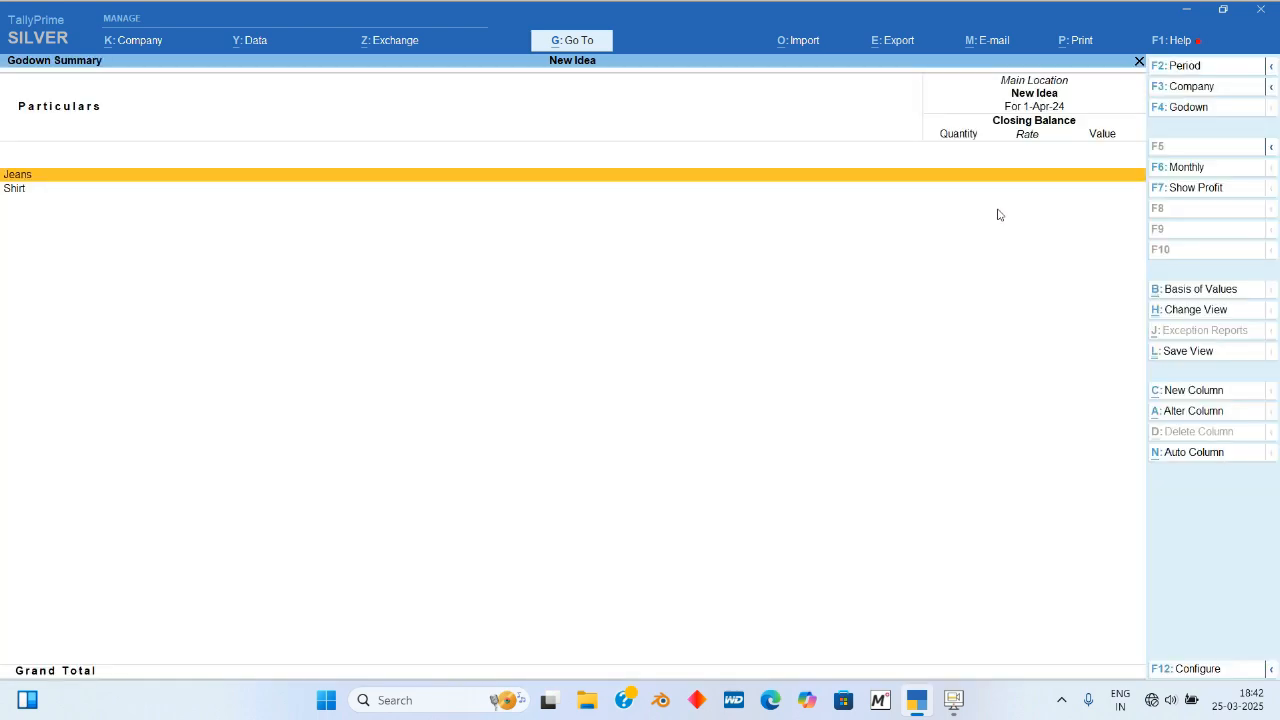
Step: Switch the godown summary to A Goods to check its closing stock, and leave the report
key(F4)
key(Up)
key(Return)
key(F4)
key(Escape)
key(Escape)
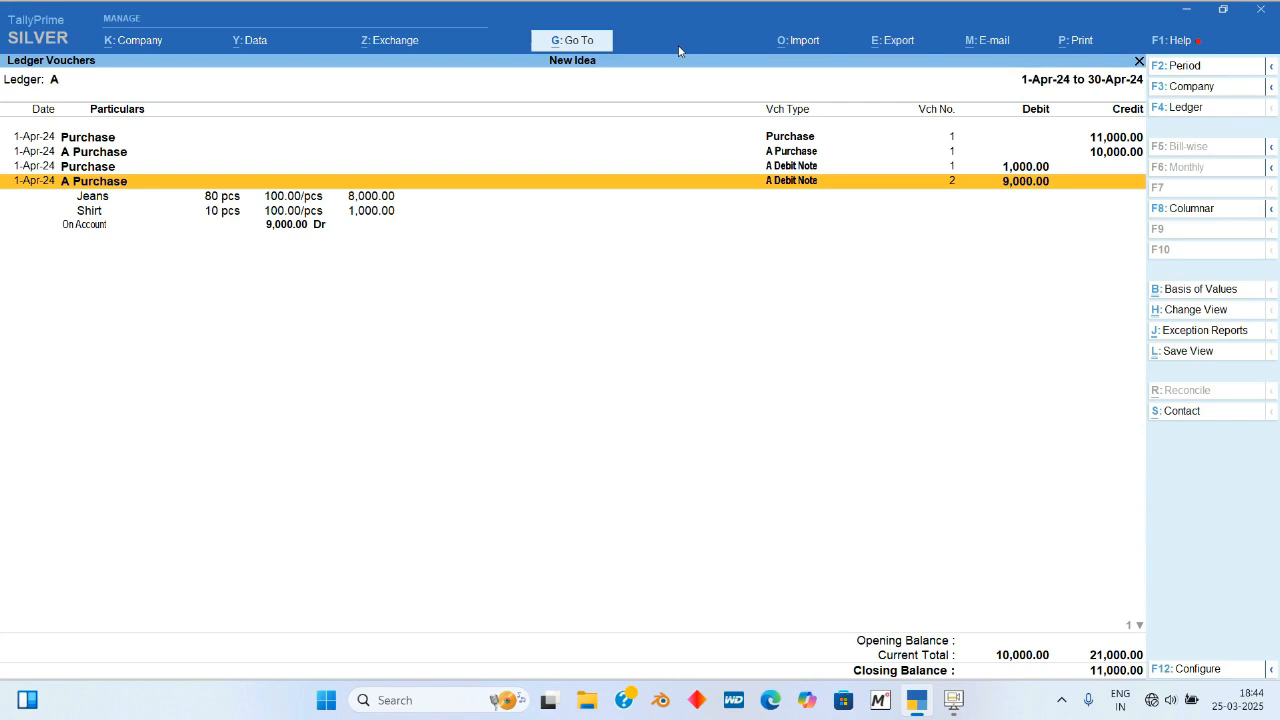
Step: Leave party A's ledger vouchers and the balance sheet, returning to the Gateway of Tally
key(Escape)
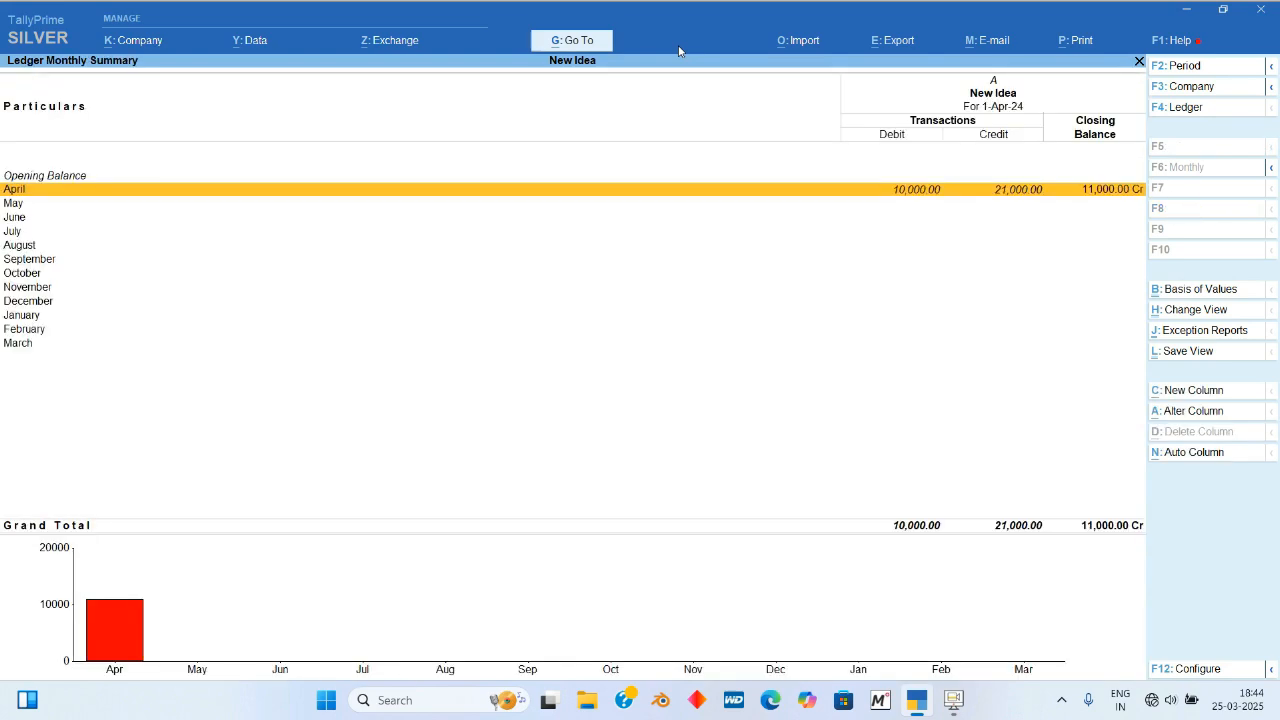
key(Escape)
key(Escape)
key(Escape)
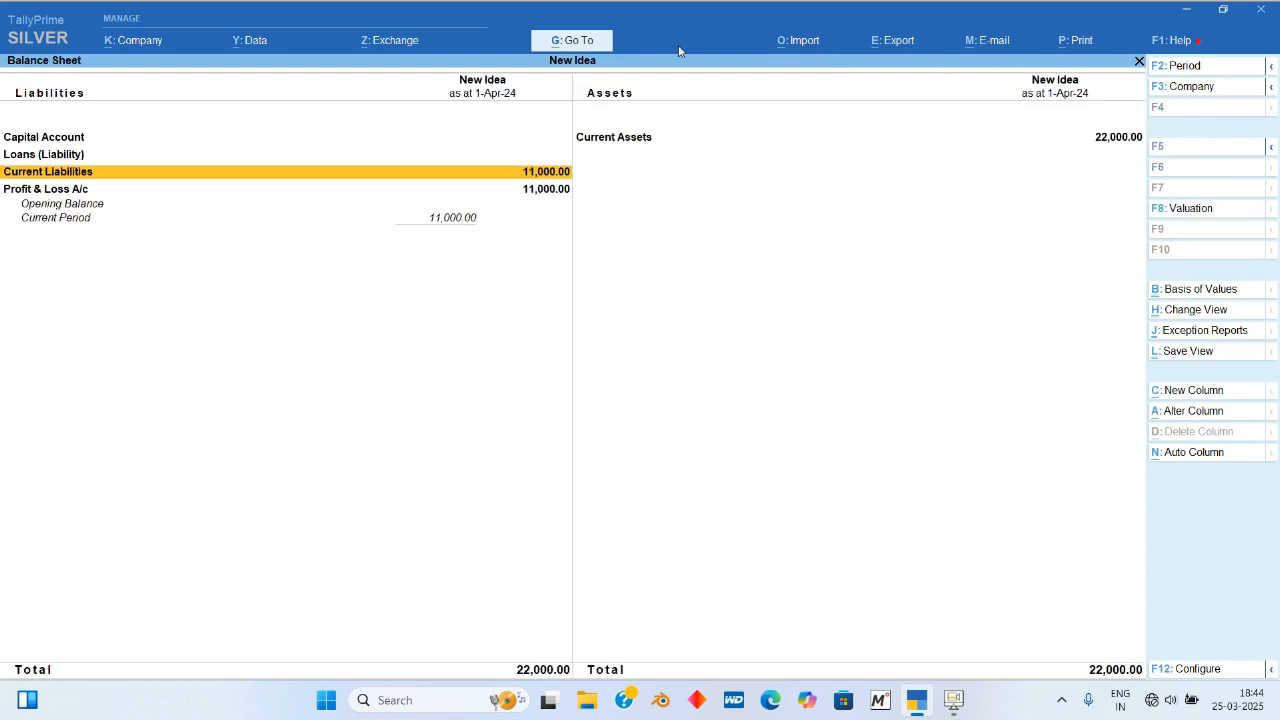
key(Escape)
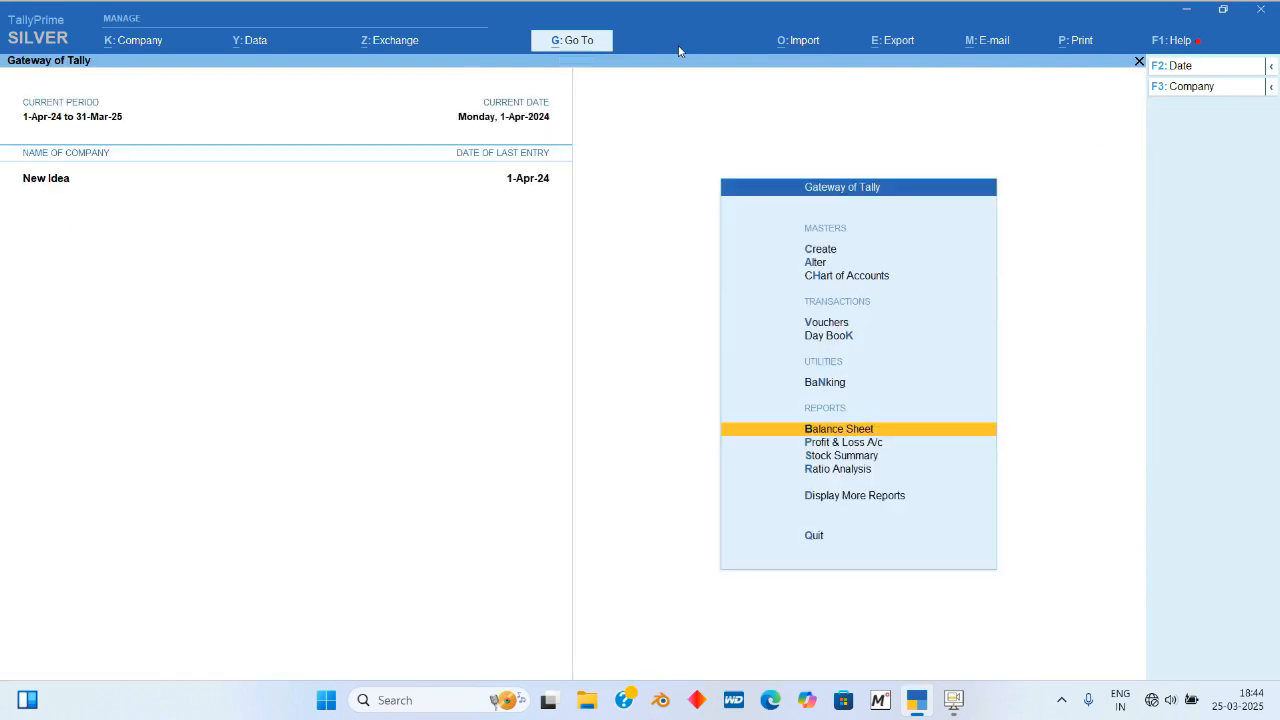
Step: Open the April voucher list of the Debit Note Register from the account books
key(d)
key(Down)
key(Down)
key(Down)
key(Down)
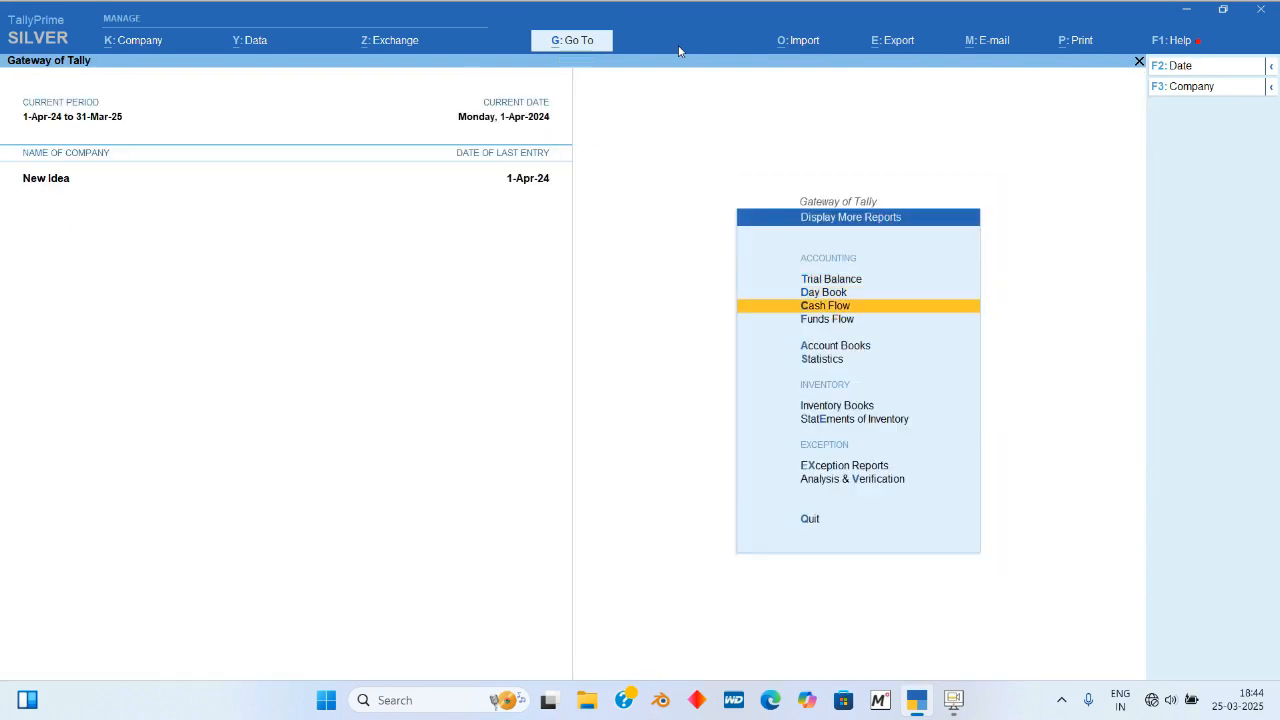
key(Return)
key(Down)
key(Down)
key(Down)
key(Down)
key(Down)
key(Down)
key(Down)
key(Down)
key(Down)
key(Down)
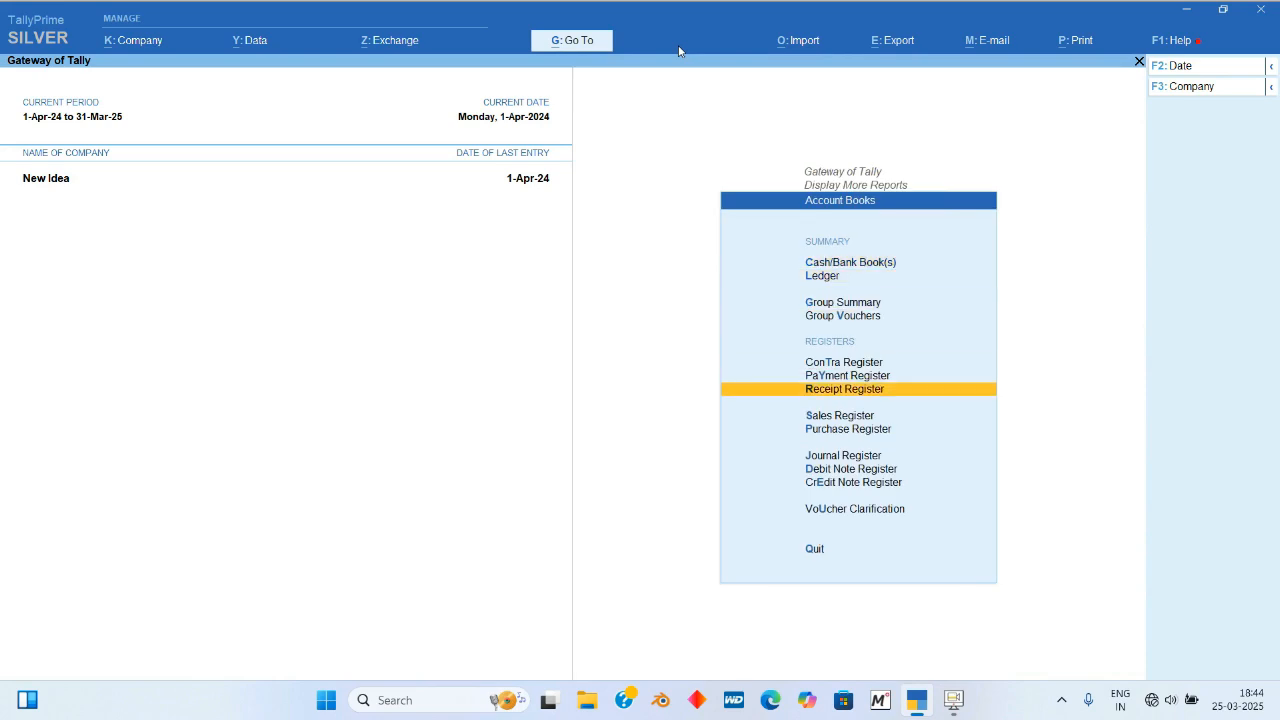
key(Return)
key(Return)
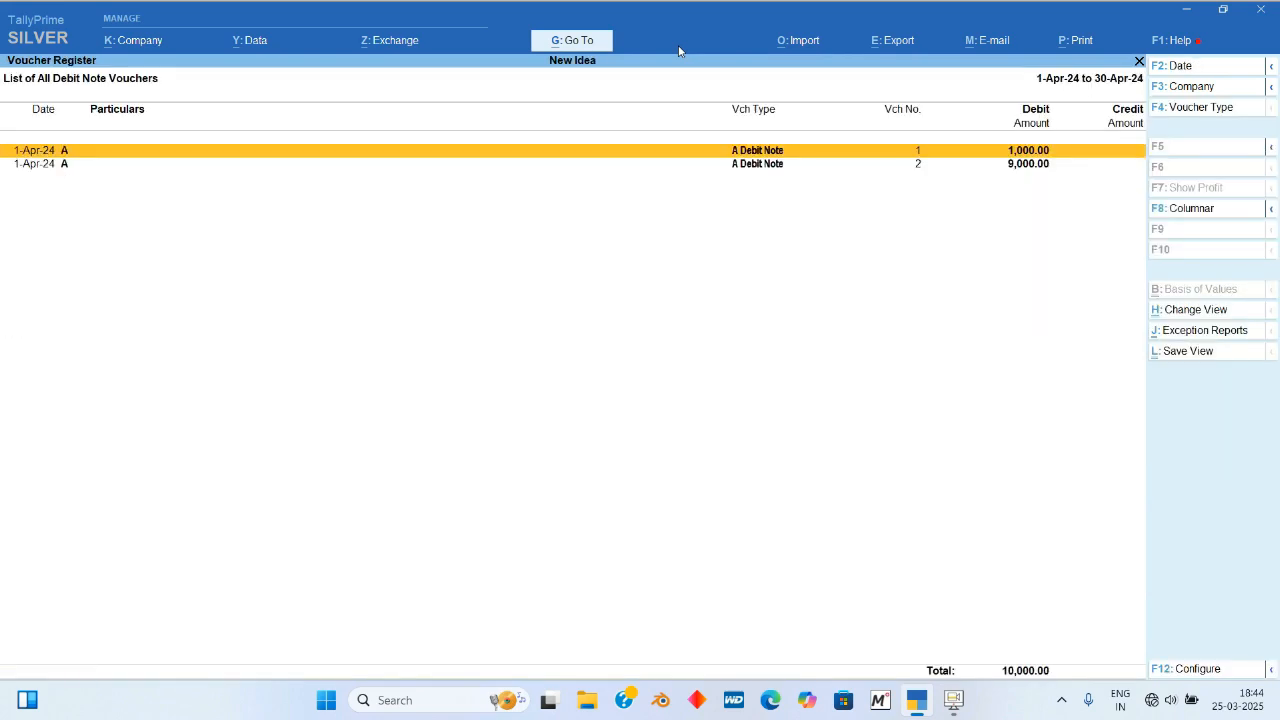
Step: Open debit note no. 2 for alteration, keeping its party details and Jeans entry, and go to the Shirt line
key(Down)
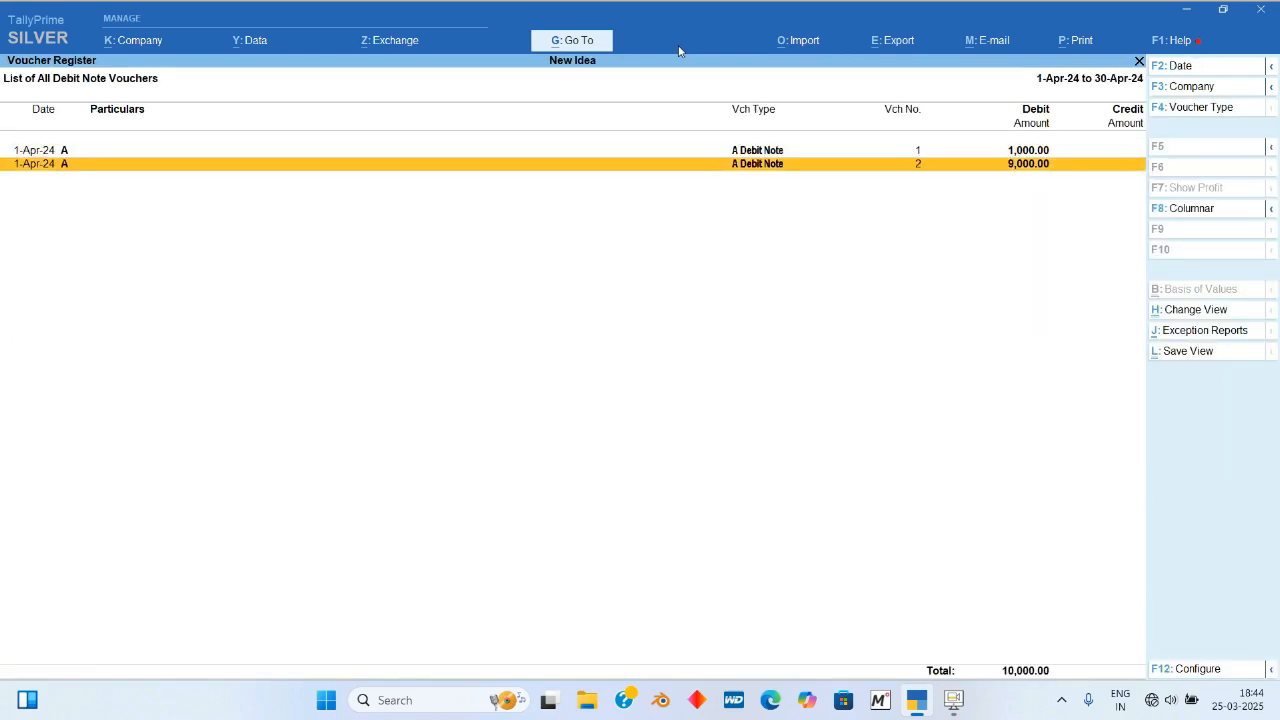
key(Return)
key(Return)
key(Return)
key(Return)
key(Return)
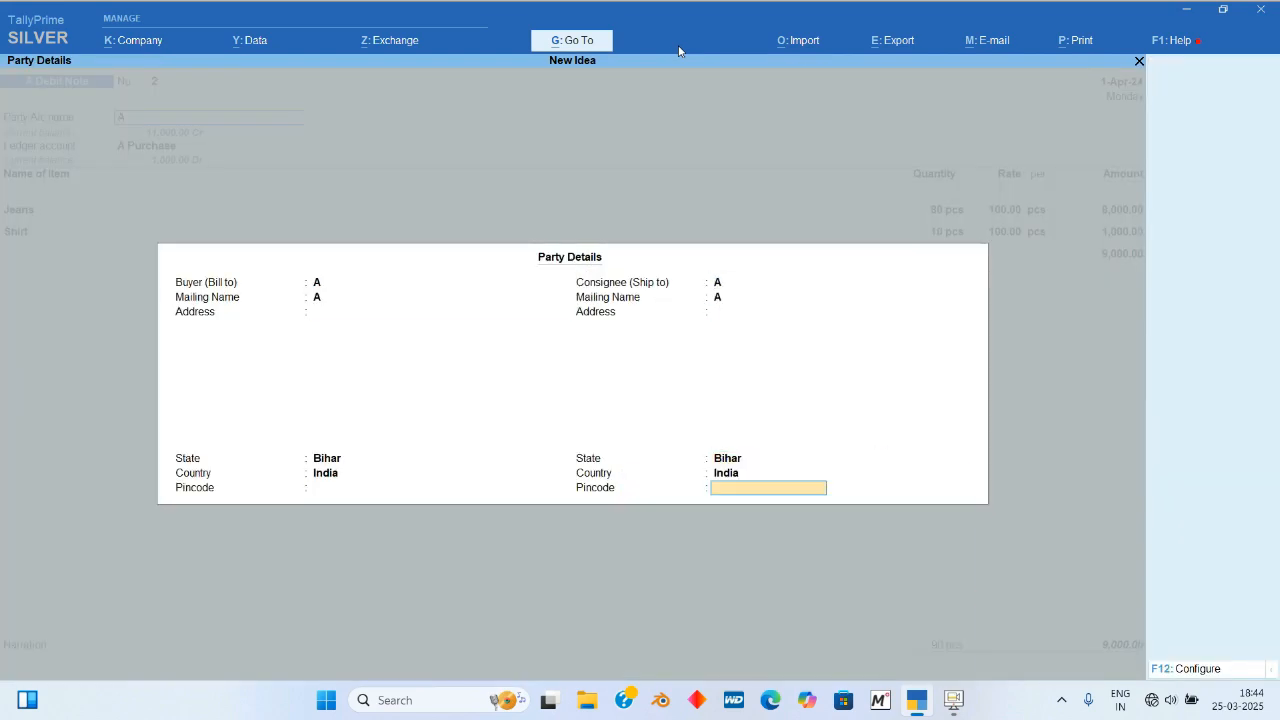
key(Return)
key(Return)
key(Return)
key(Return)
key(Return)
key(Return)
key(Return)
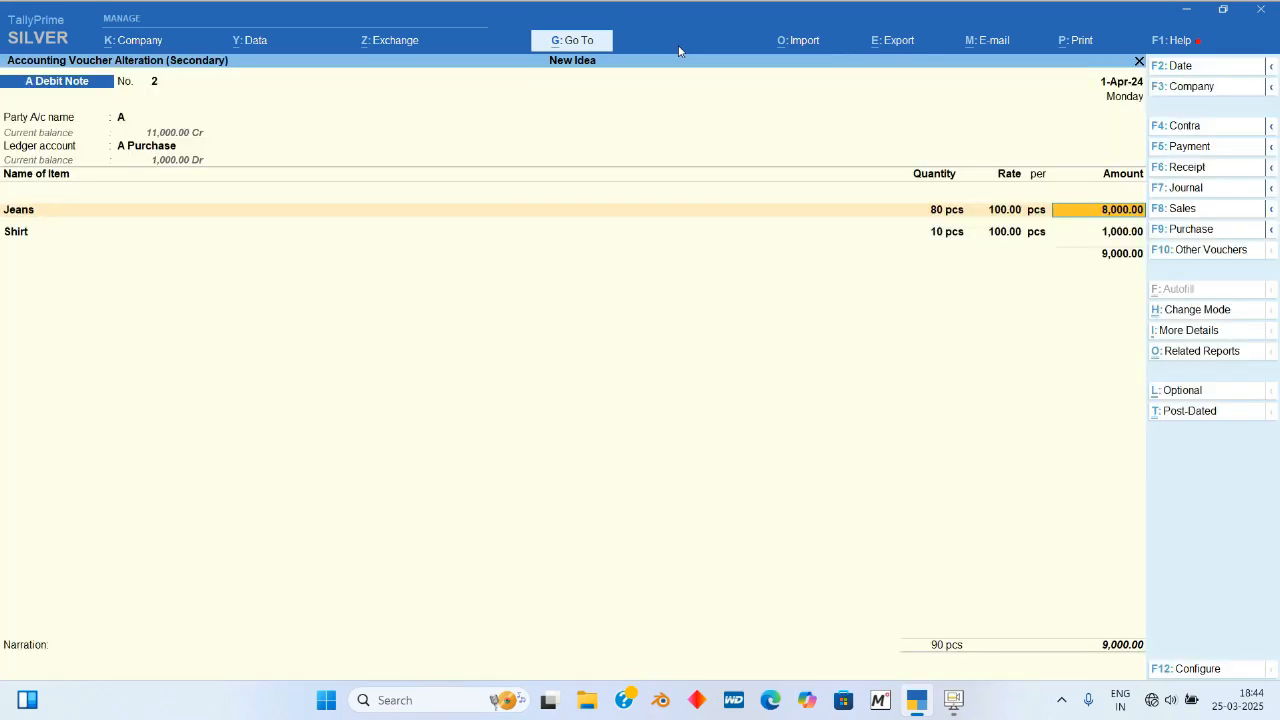
key(Return)
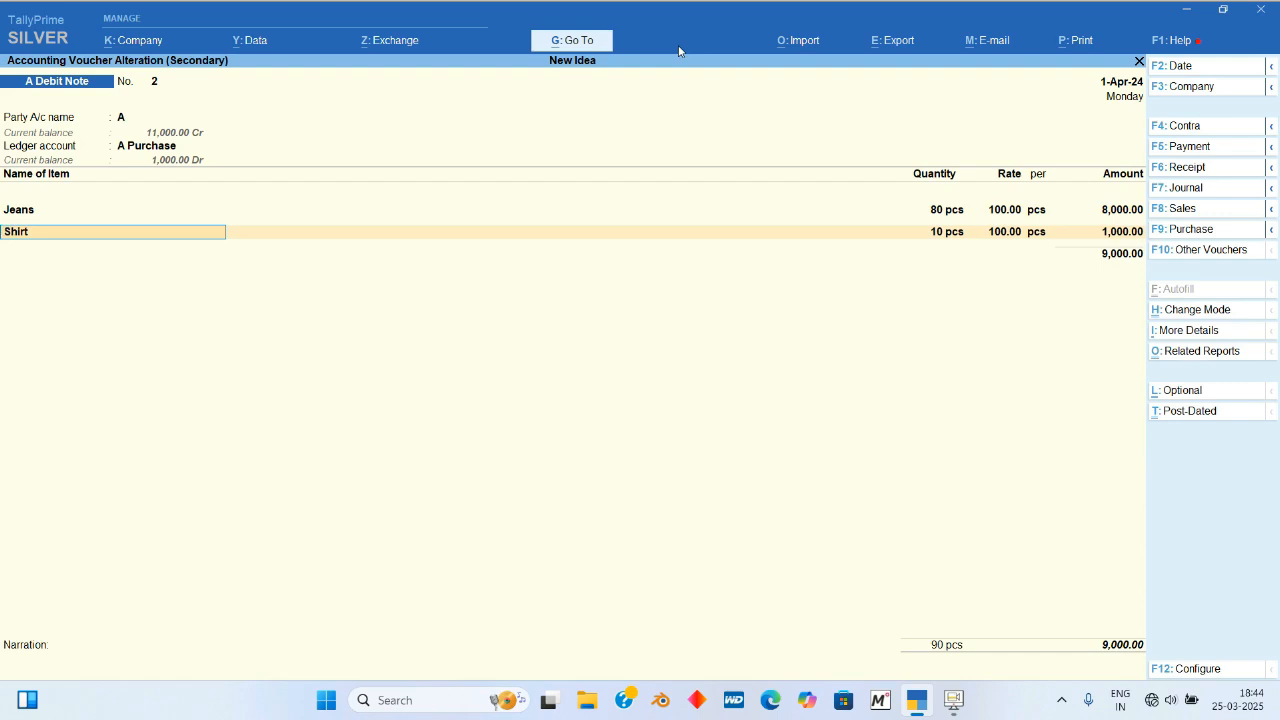
Step: Change the godown of the Shirt allocation to A Goods, keeping 10 pcs at 100.00 per pcs
key(Return)
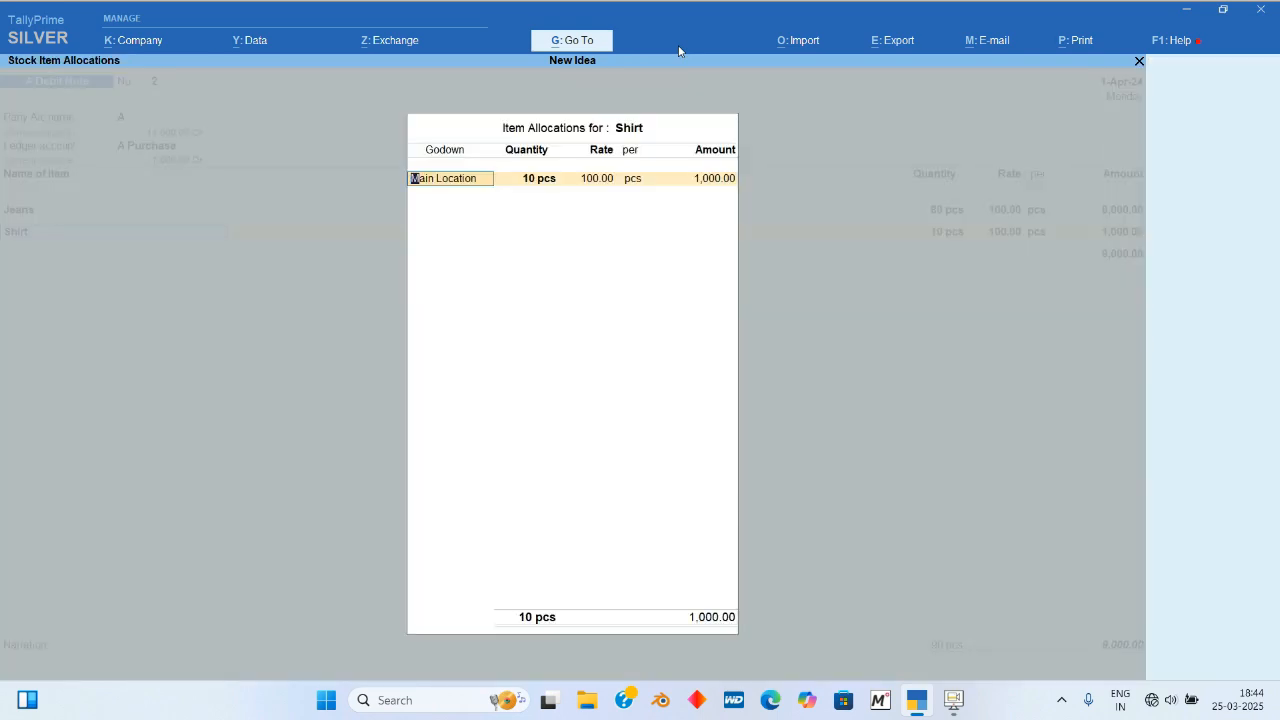
text(A)
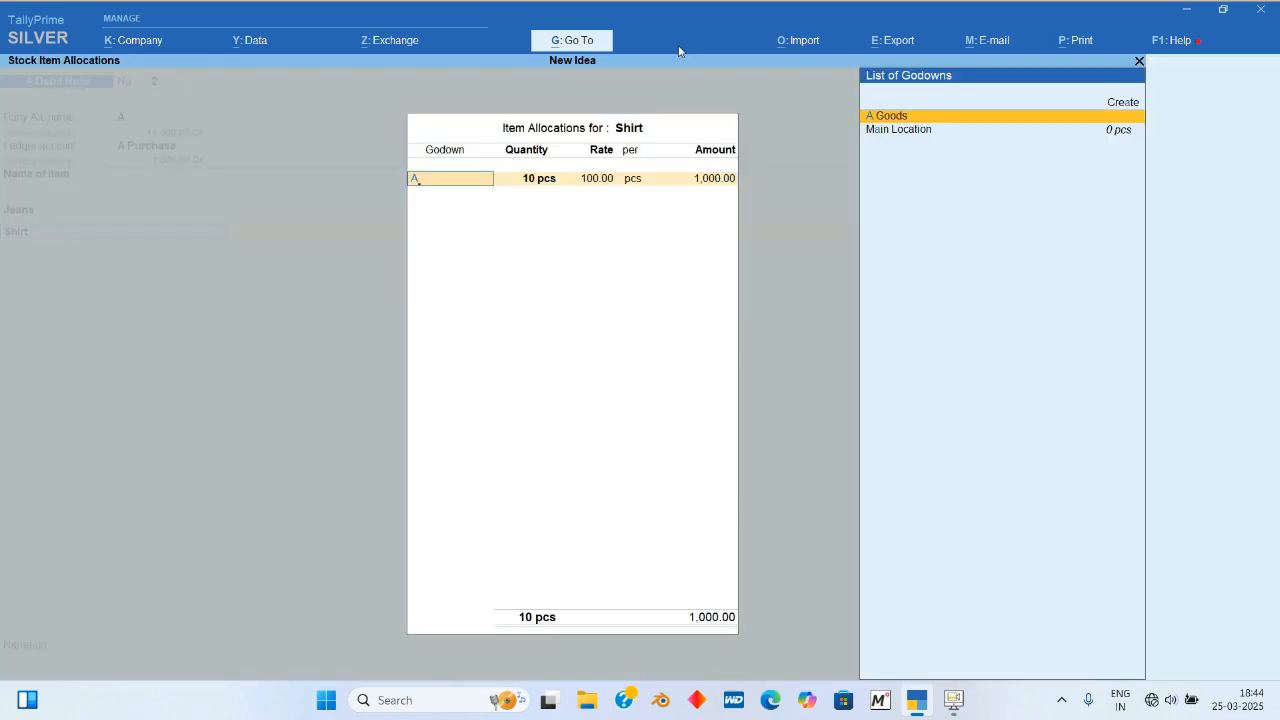
key(Return)
key(Return)
key(Return)
key(Return)
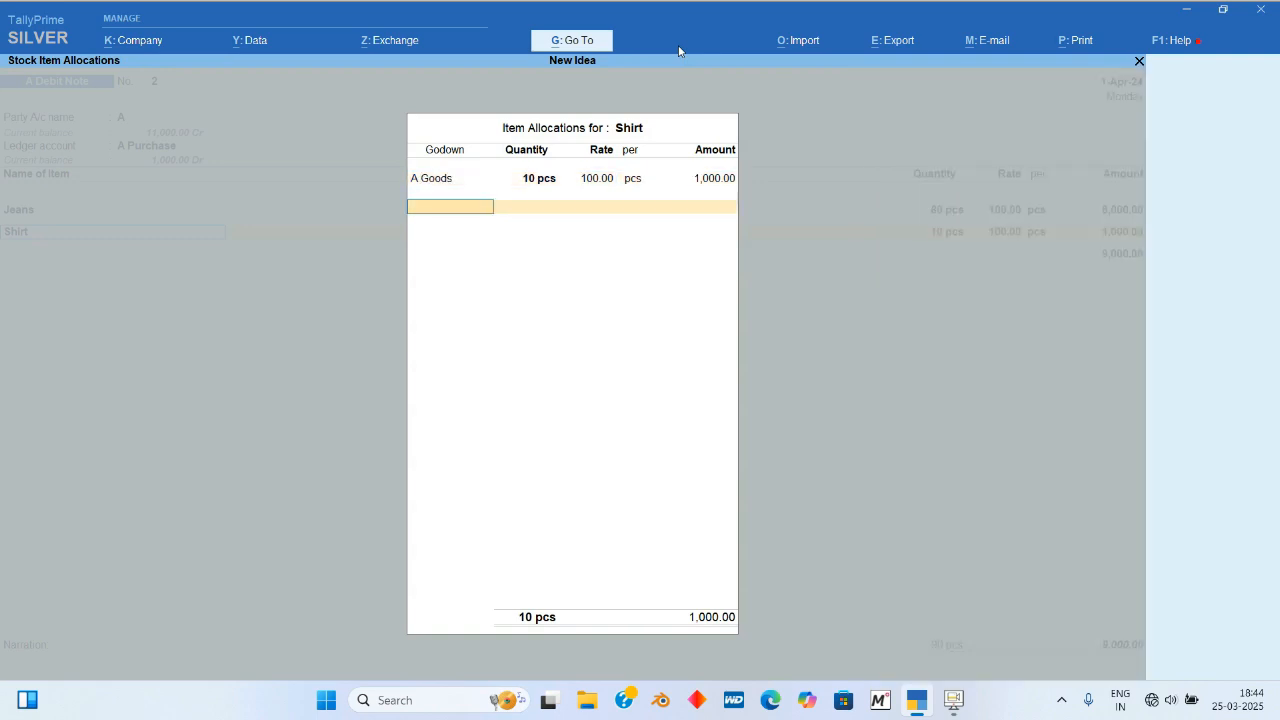
key(Return)
key(Return)
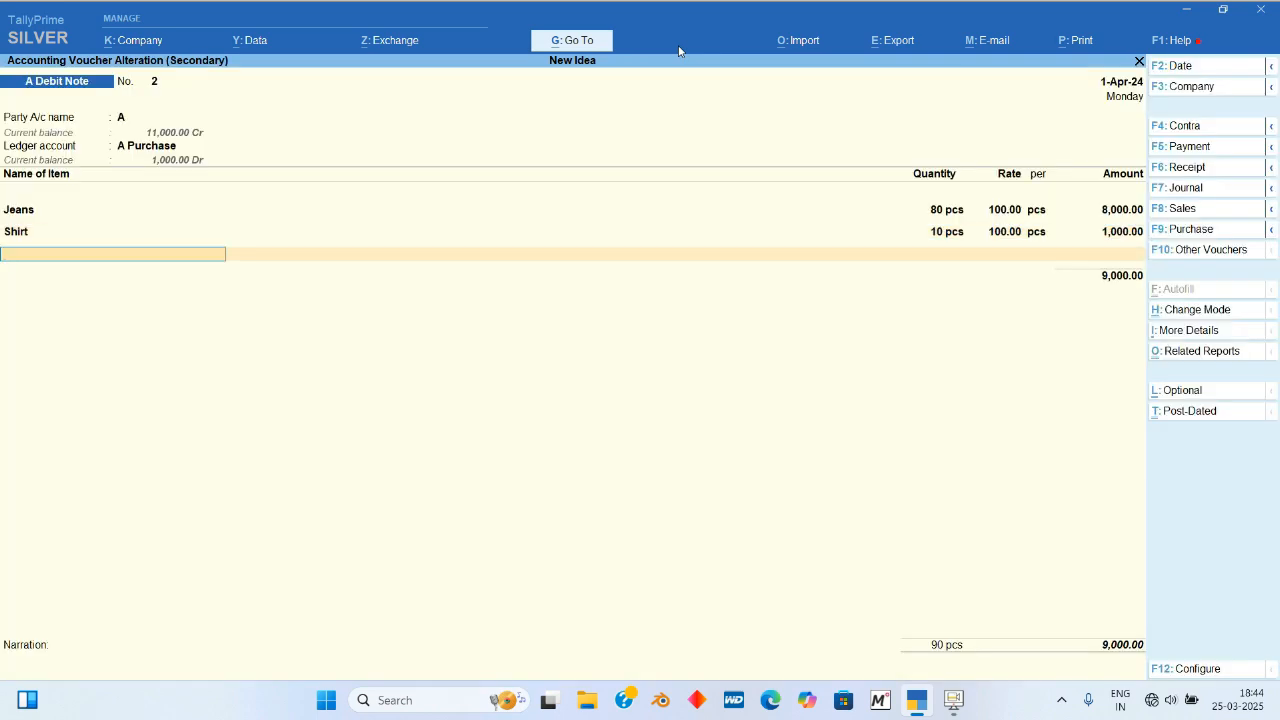
Step: Save the altered debit note and leave the Debit Note Register and account books
key(ctrl+a)
key(Escape)
key(Escape)
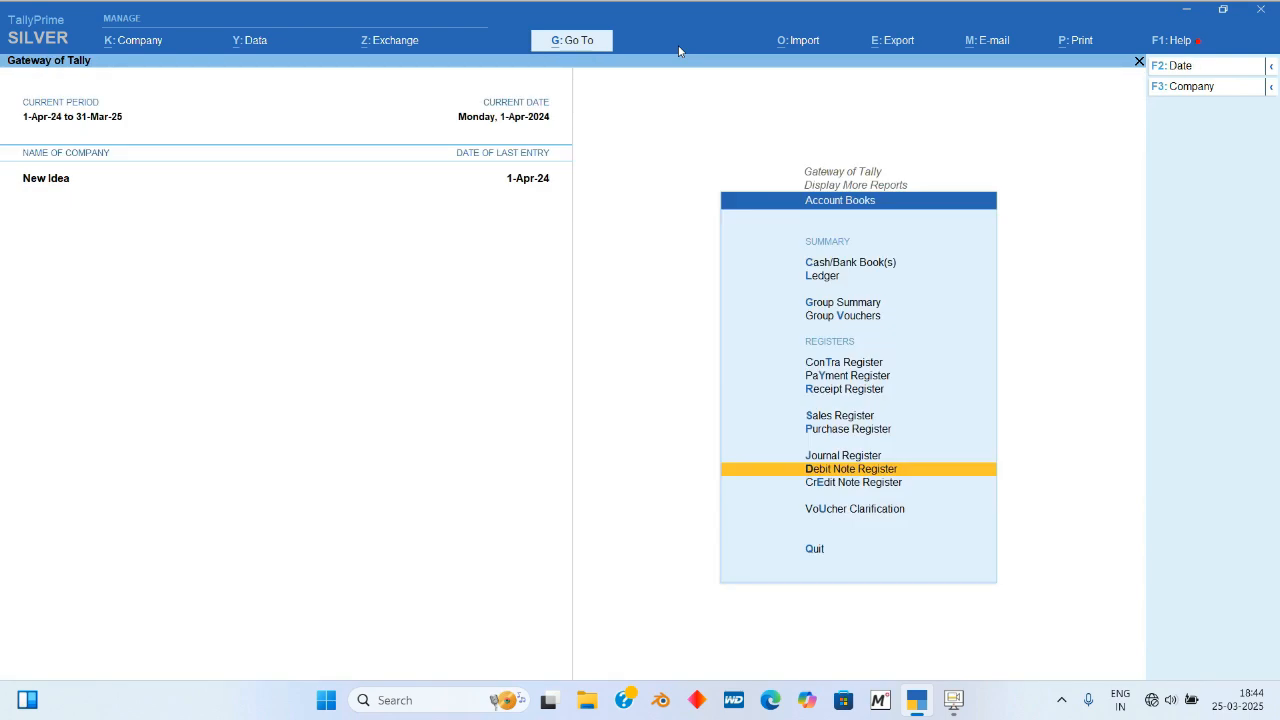
key(Escape)
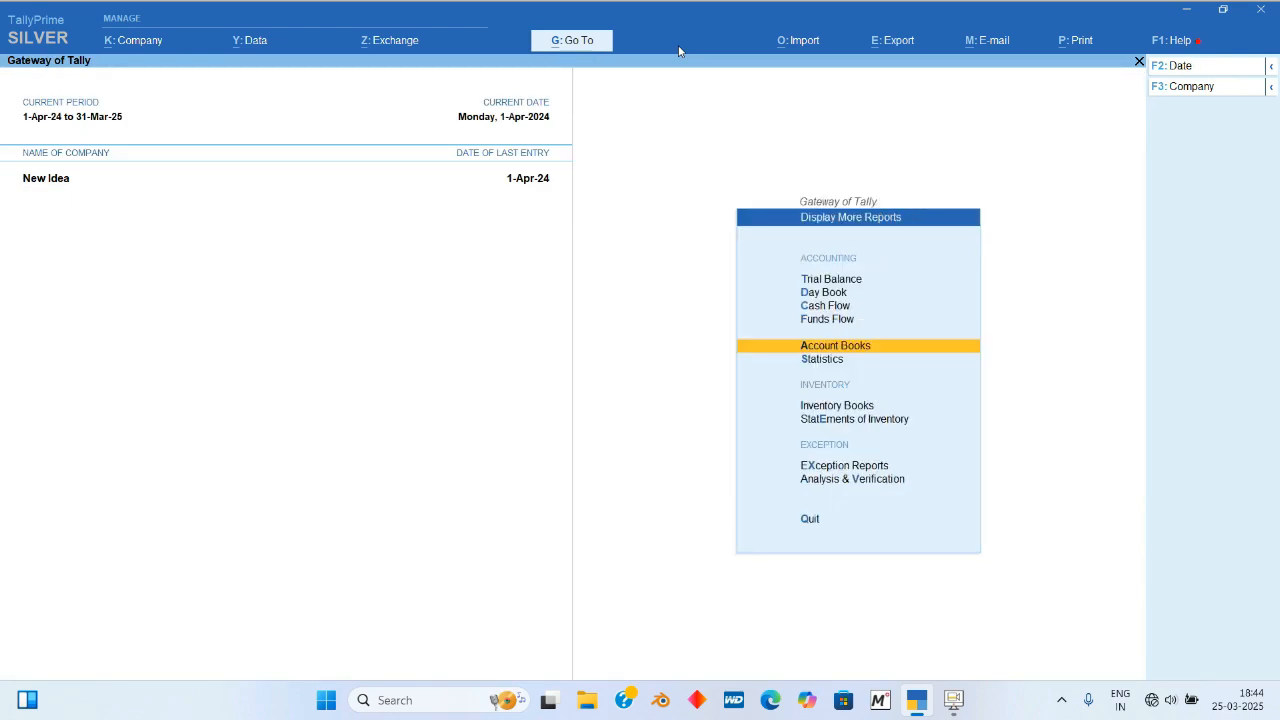
Step: Open the Godowns report from the inventory books for the A Goods godown
key(Down)
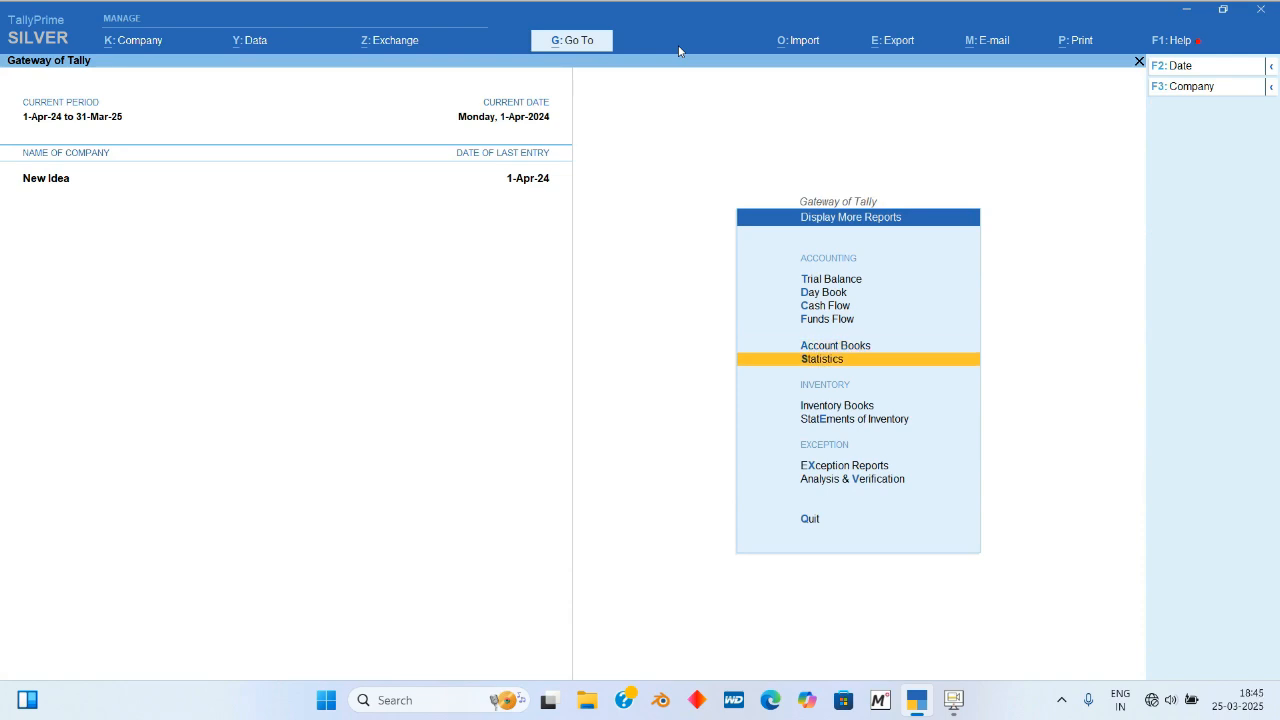
key(i)
key(Down)
key(Return)
key(Down)
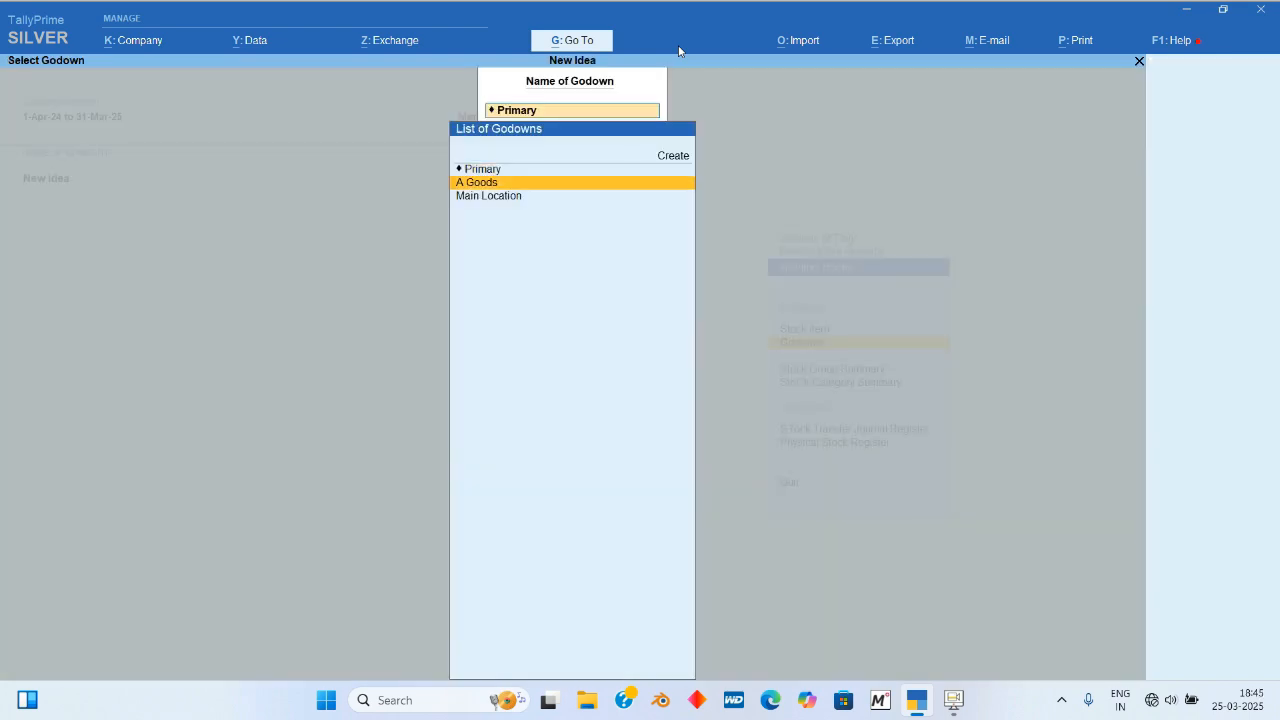
key(Return)
Step: Switch the godown summary to Main Location to check its closing stock, and leave the report
key(F4)
key(Down)
key(Return)
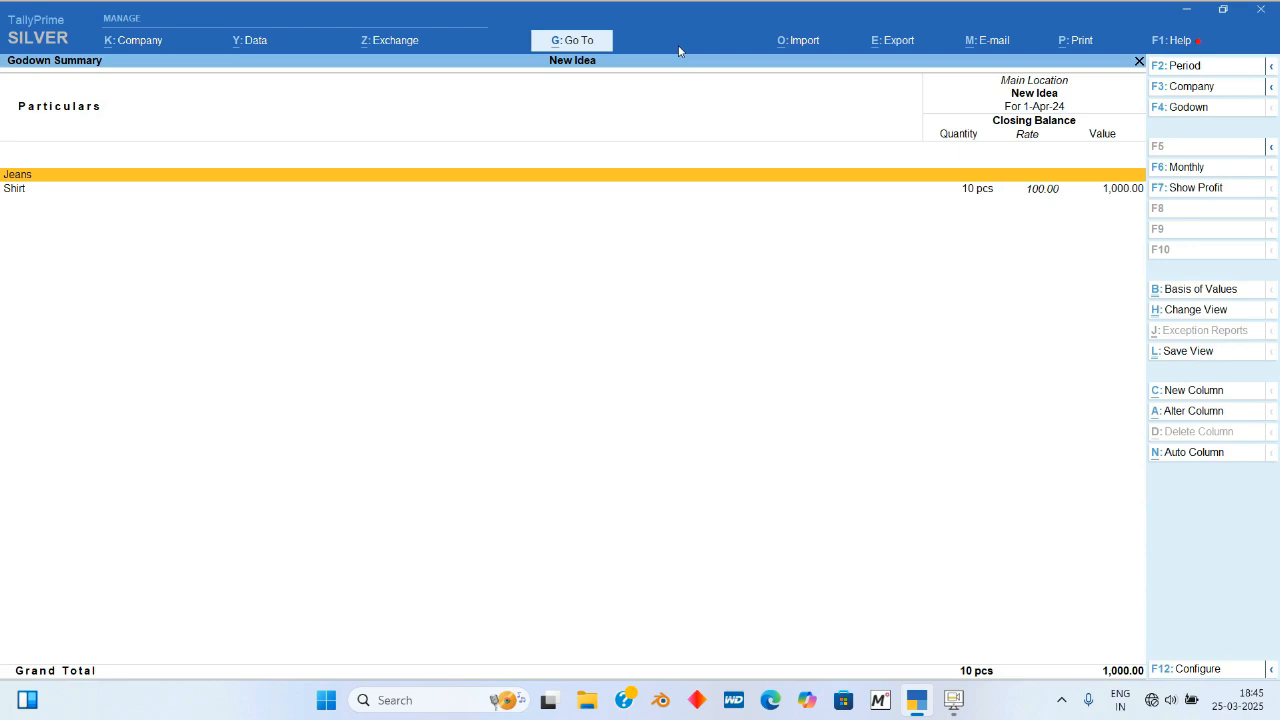
key(Escape)
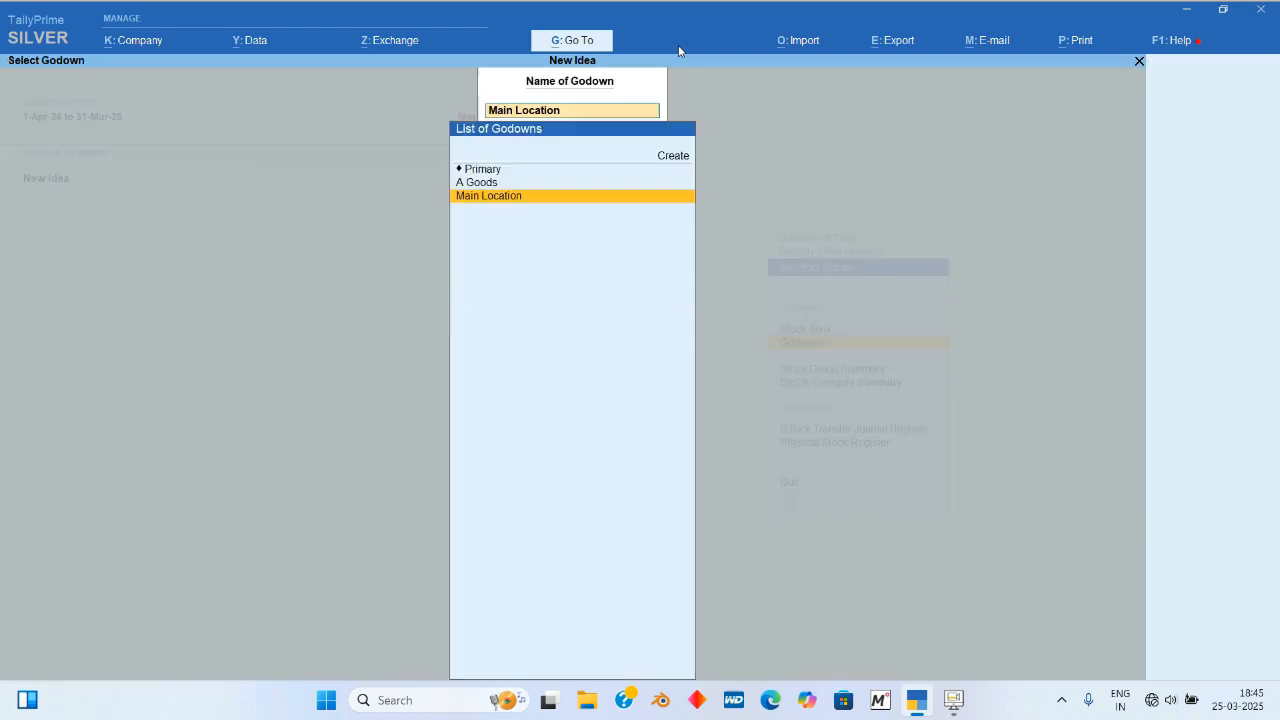
key(Escape)
key(Escape)
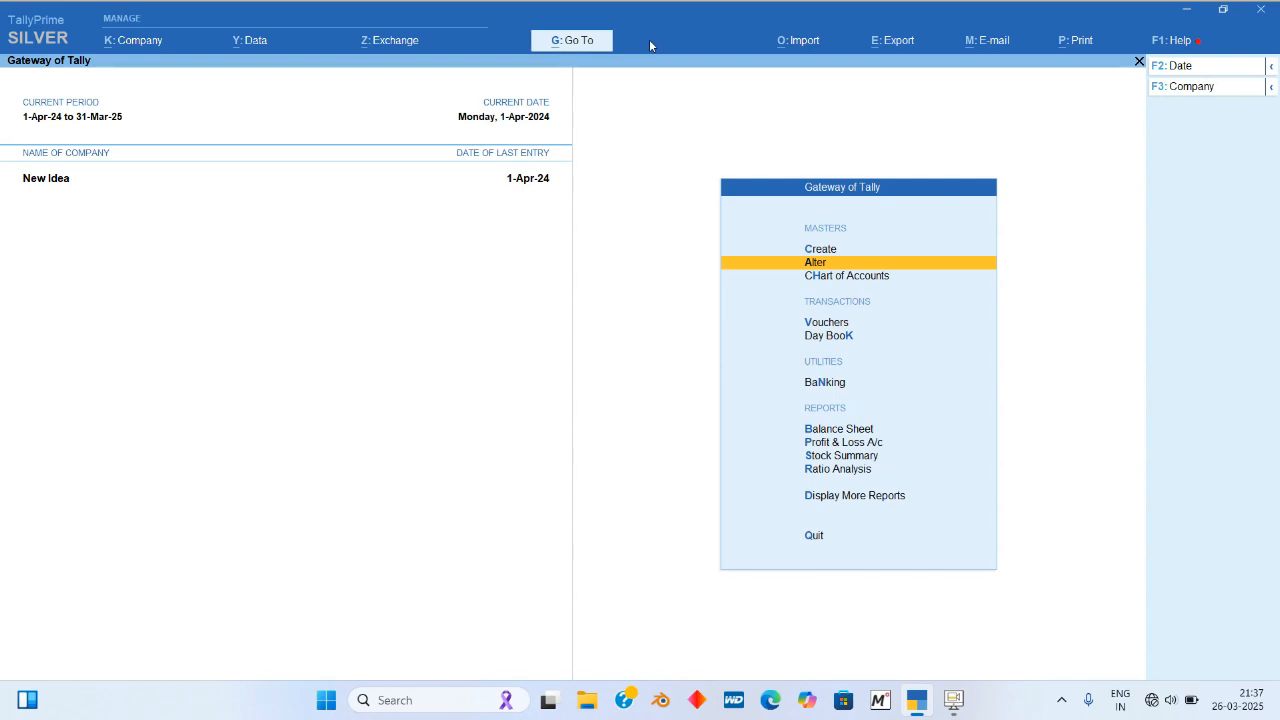
Step: Open the list of ledgers for alteration and look through the ledgers created in the company
key(Return)
key(Down)
key(Down)
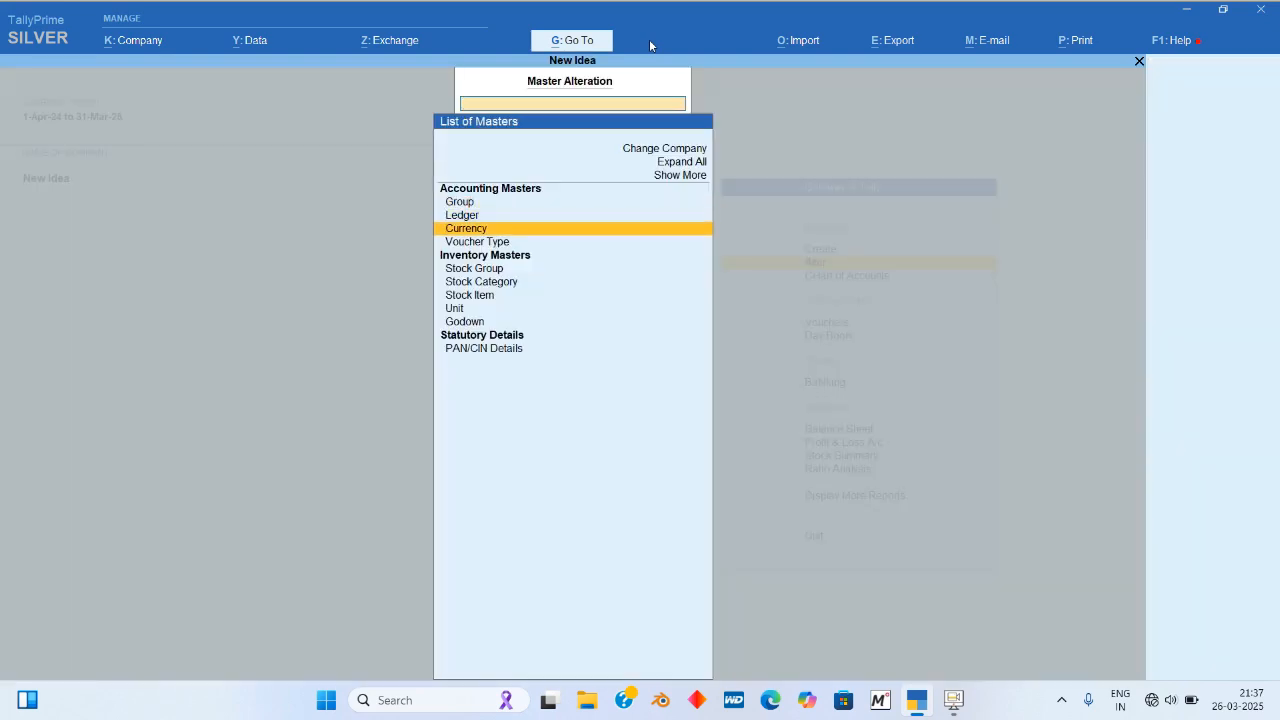
key(Up)
key(Return)
key(Down)
key(Down)
key(Down)
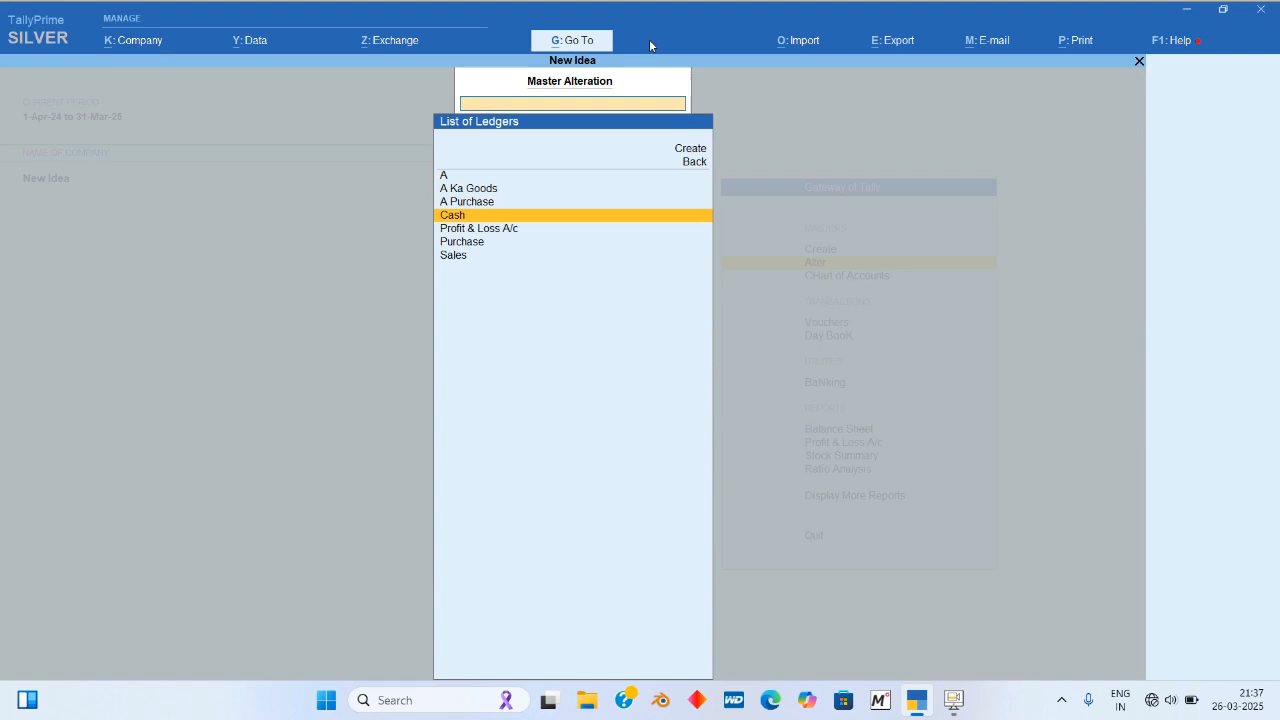
key(Up)
key(Down)
key(Down)
key(Down)
key(Down)
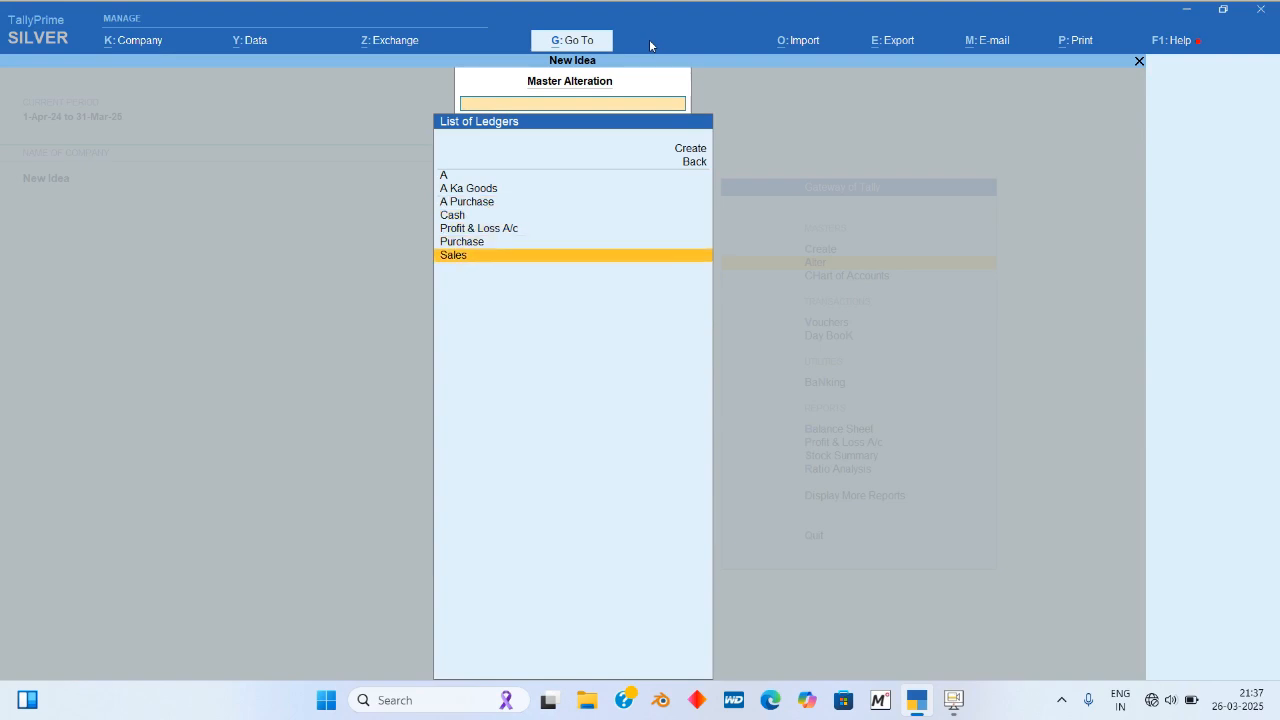
key(Up)
key(Up)
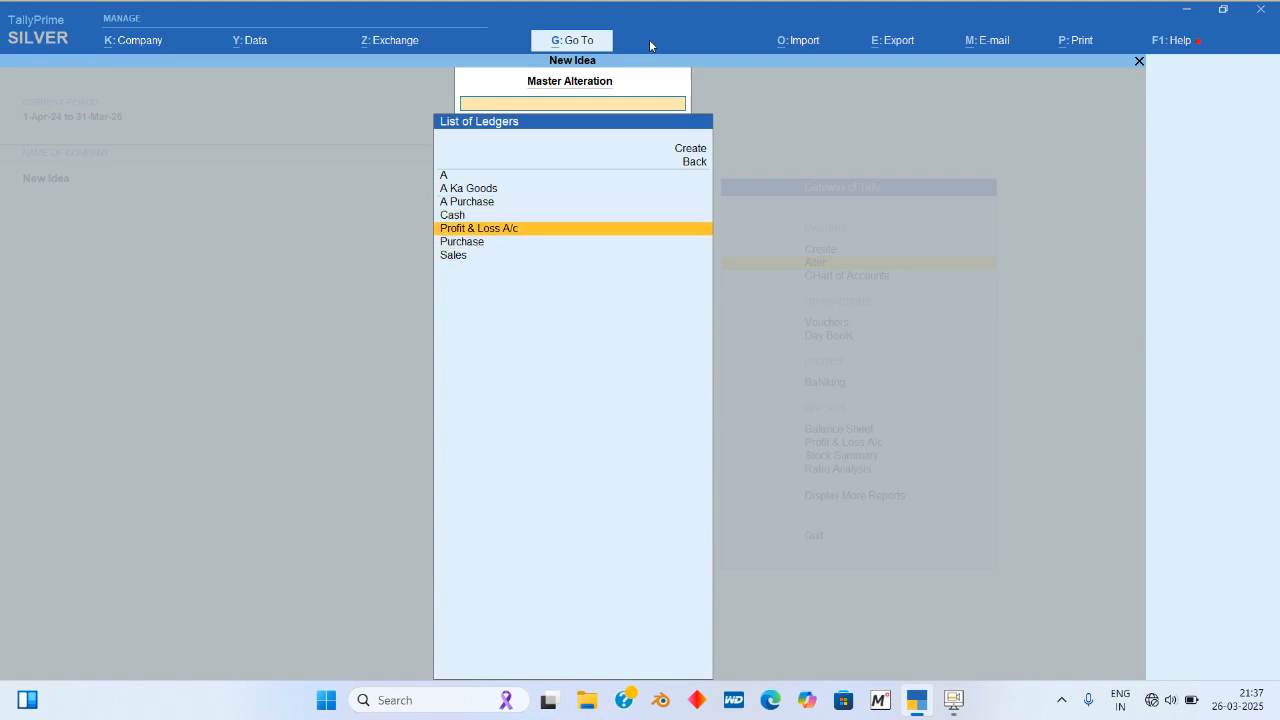
Step: Open ledger A to review its group and details, and quit without changes
key(Up)
key(Up)
key(Up)
key(Up)
key(Return)
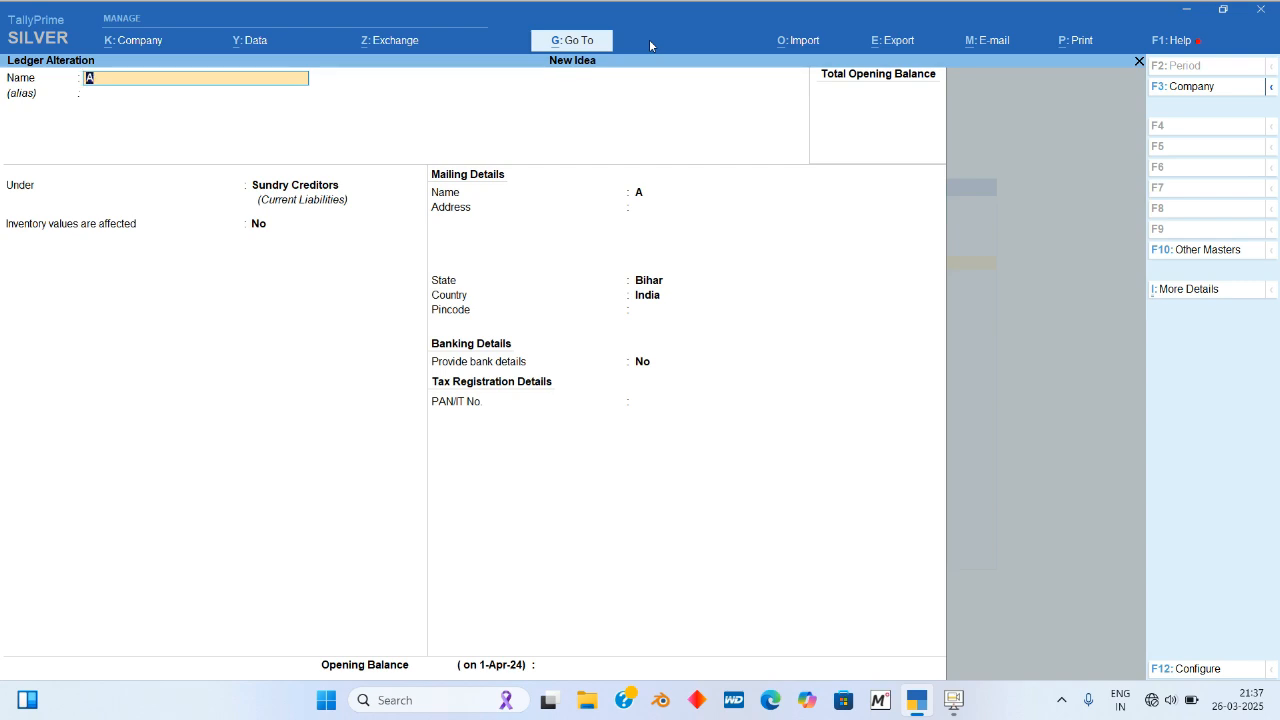
key(Escape)
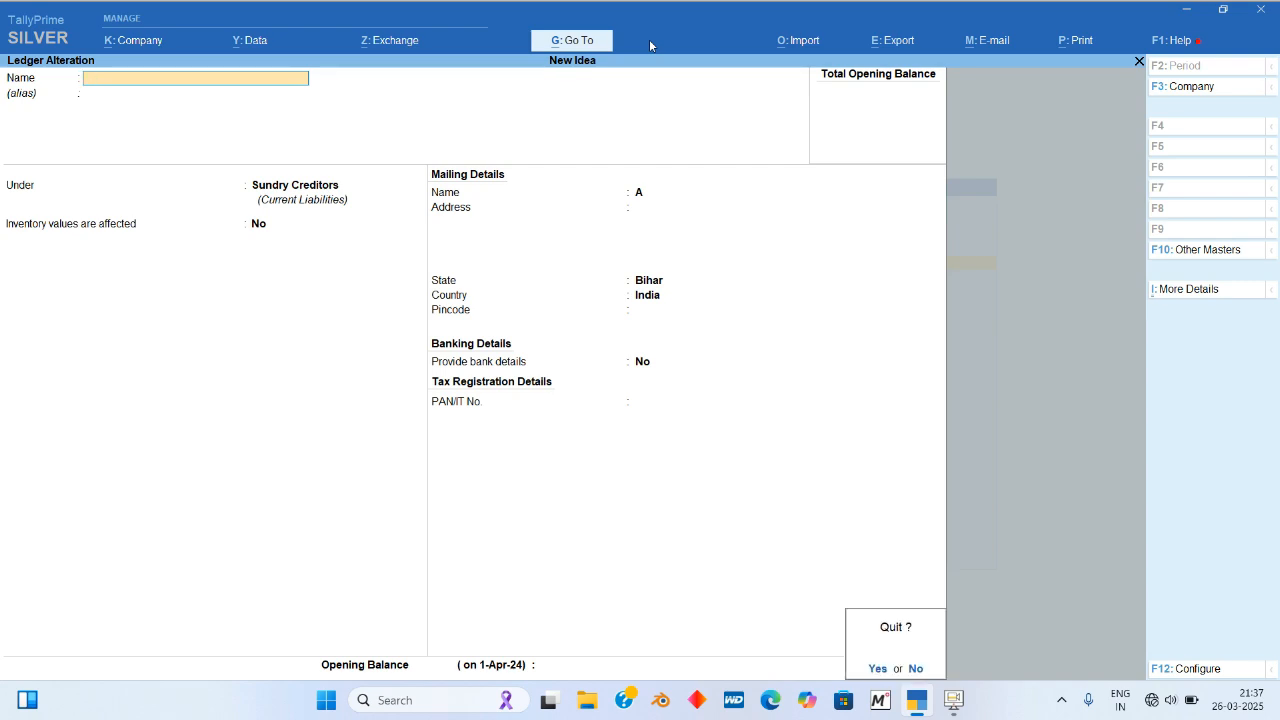
key(y)
Step: Open the A Ka Goods ledger to review its group and details, and quit without changes
key(Down)
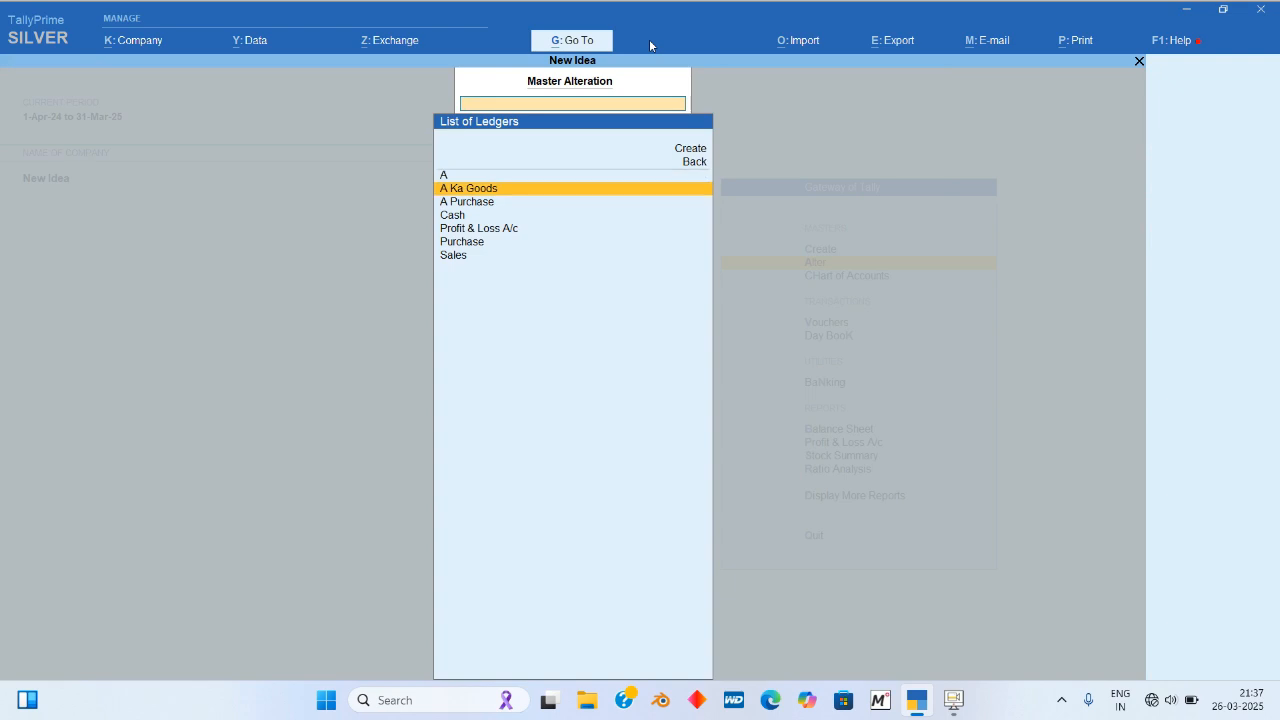
key(Return)
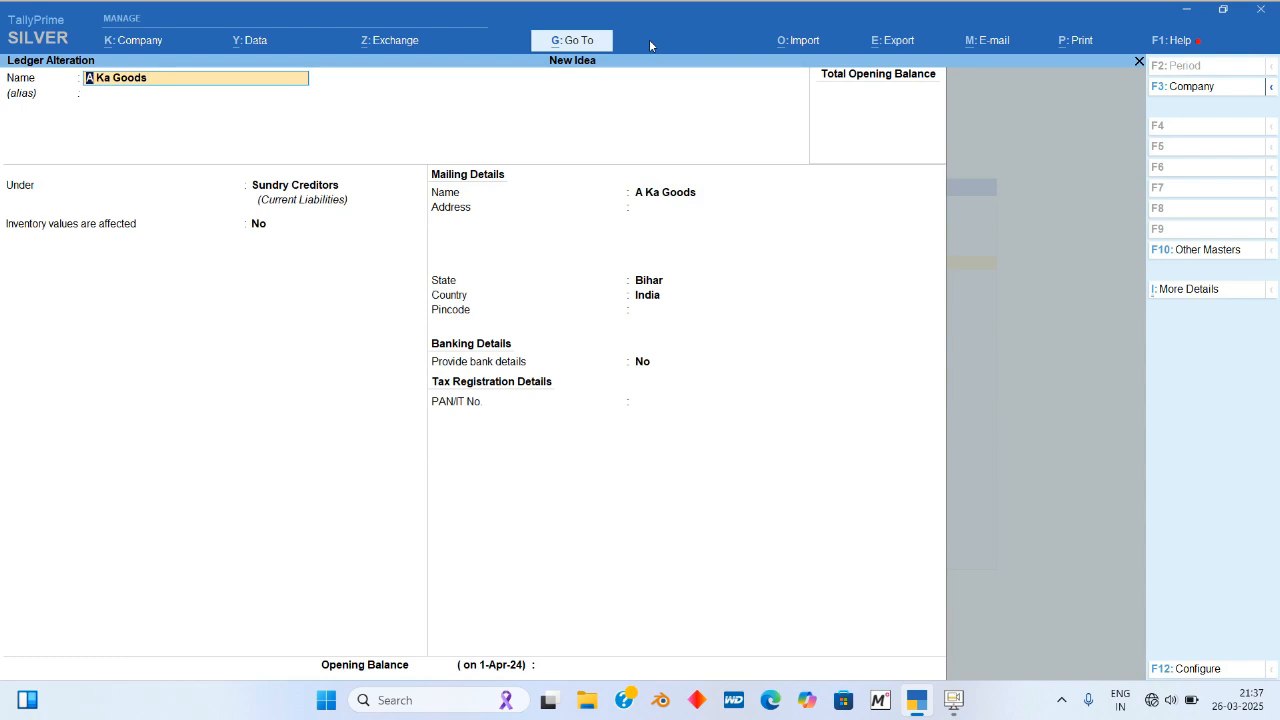
key(Escape)
key(Escape)
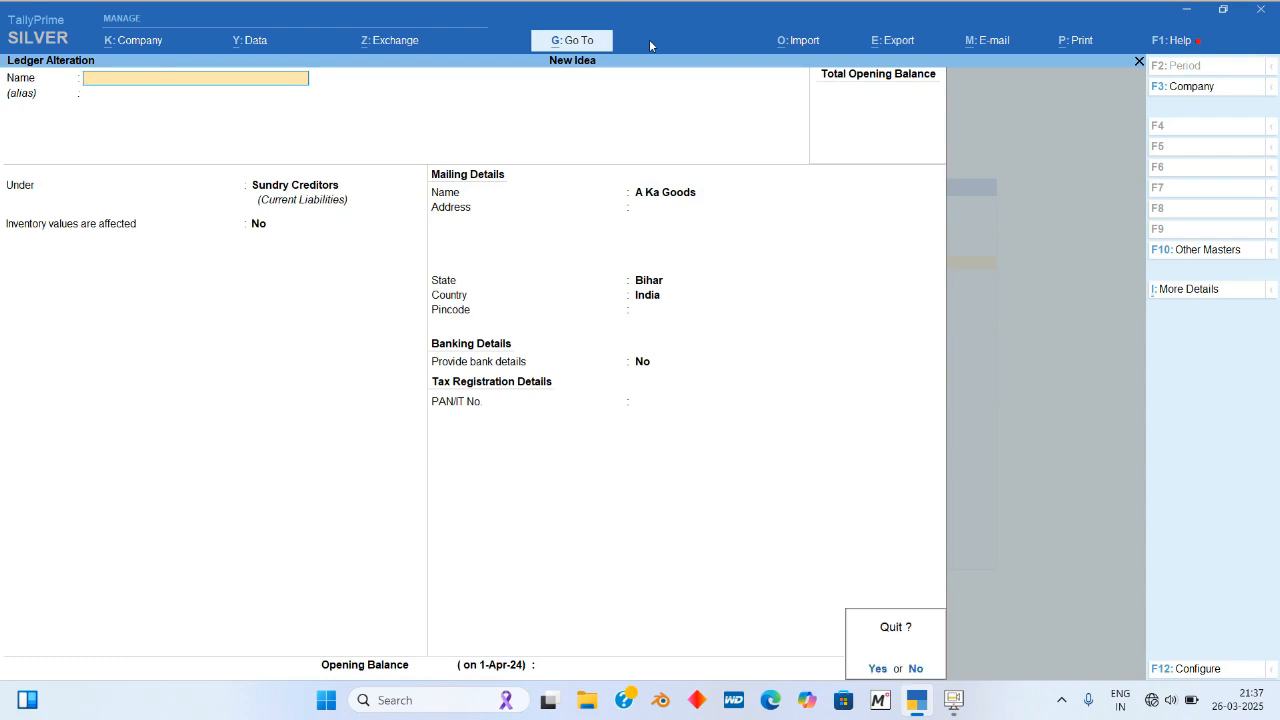
key(y)
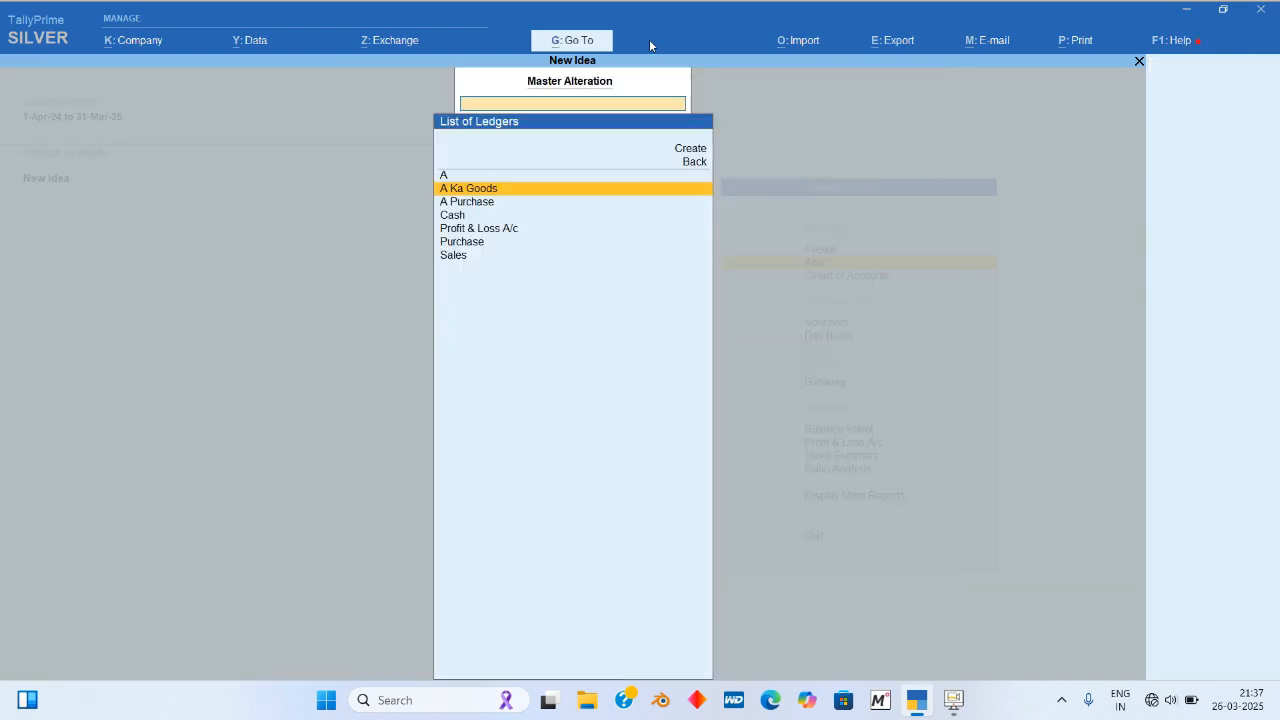
Step: Open the A Purchase ledger to review its group and inventory setting, and return to the ledger list
key(Down)
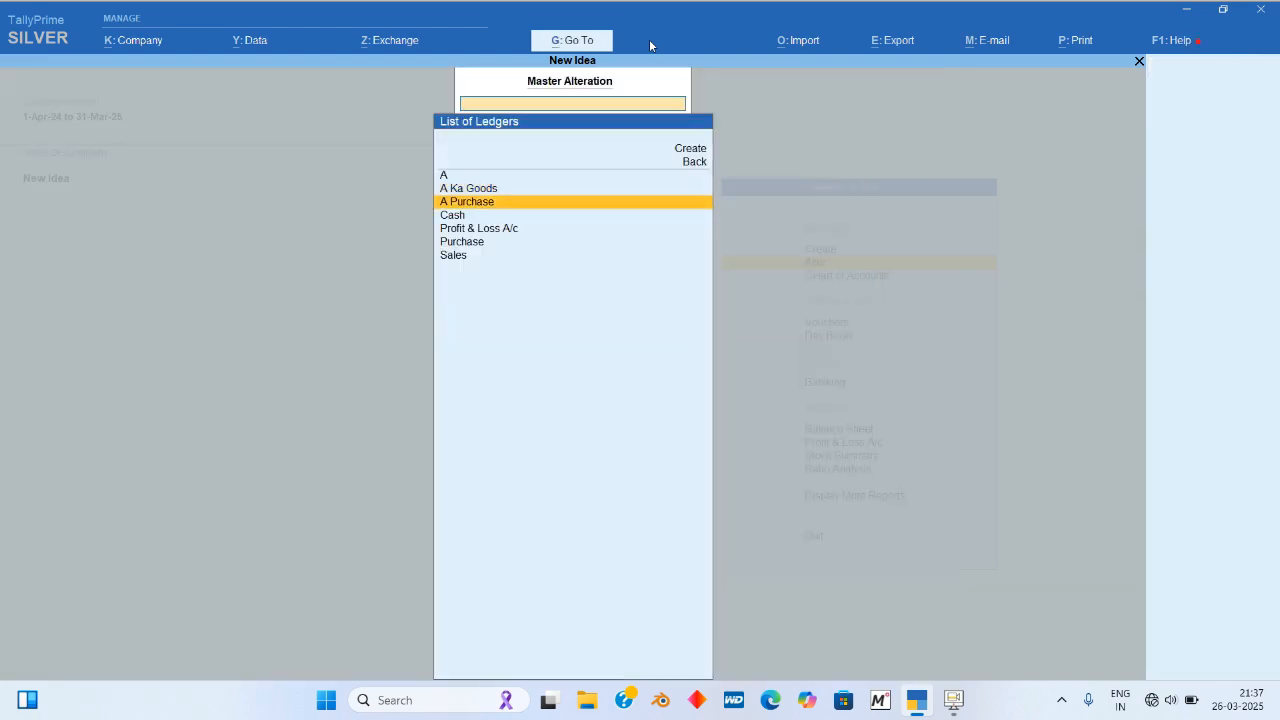
key(Return)
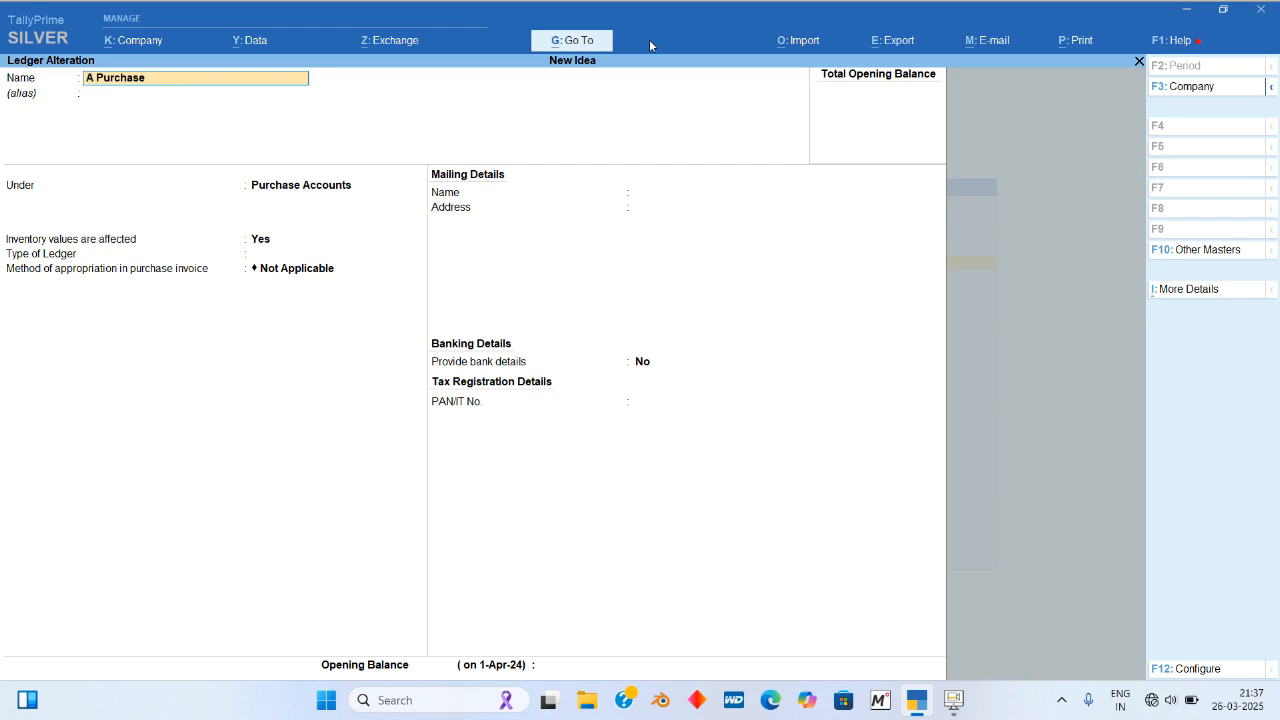
key(Escape)
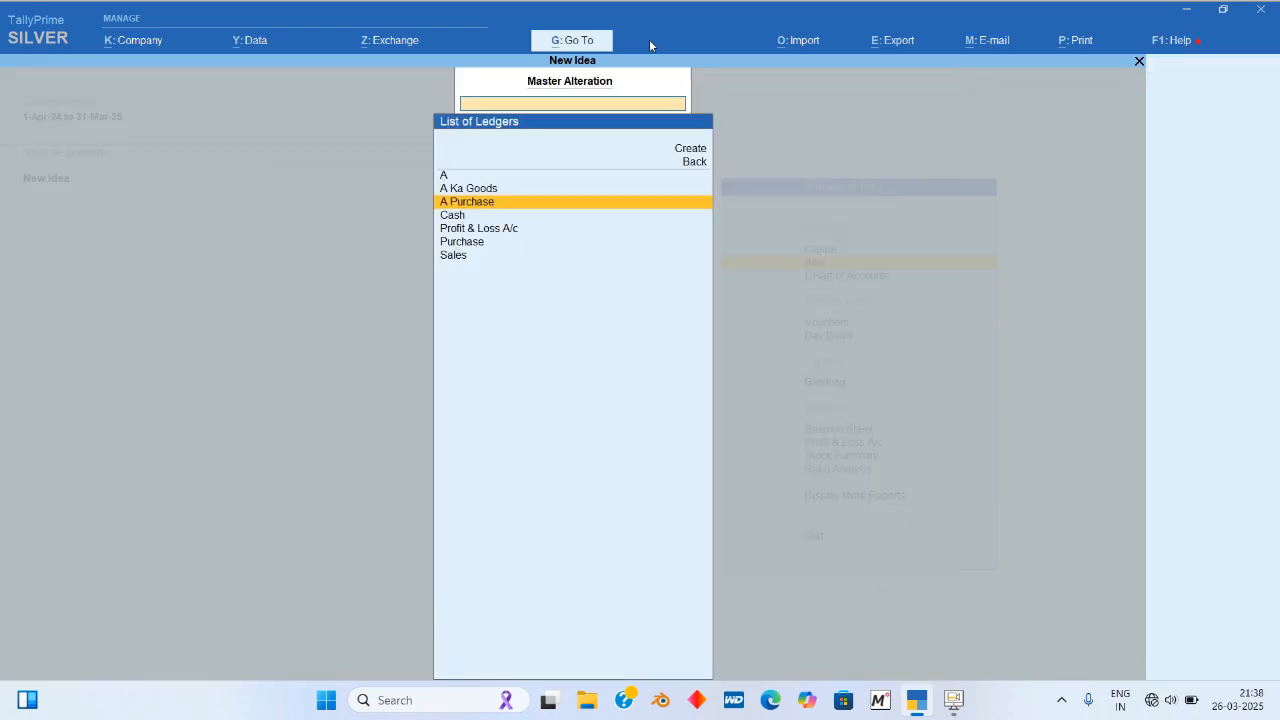
Step: Open the A Goods godown for alteration to review its parent and third-party stock settings, and return to the master list without changes
key(Escape)
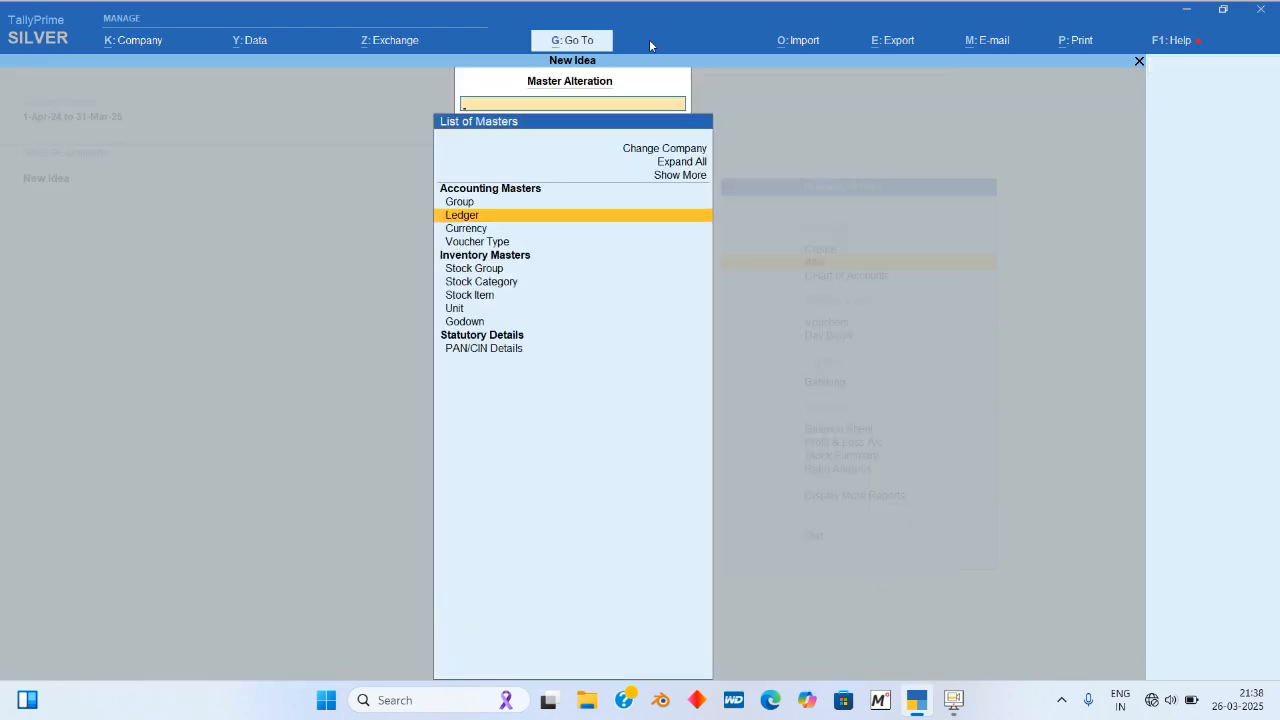
key(Down)
key(Down)
key(Down)
key(Down)
key(Down)
key(Down)
key(Down)
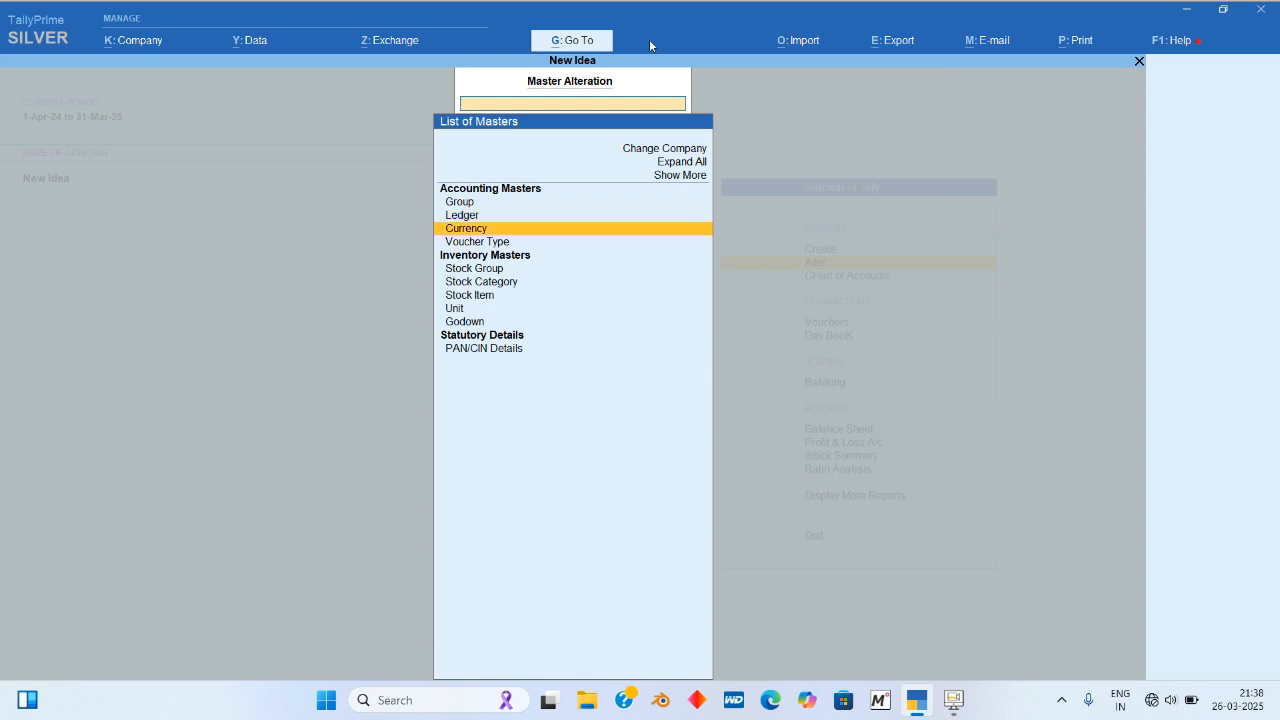
key(Return)
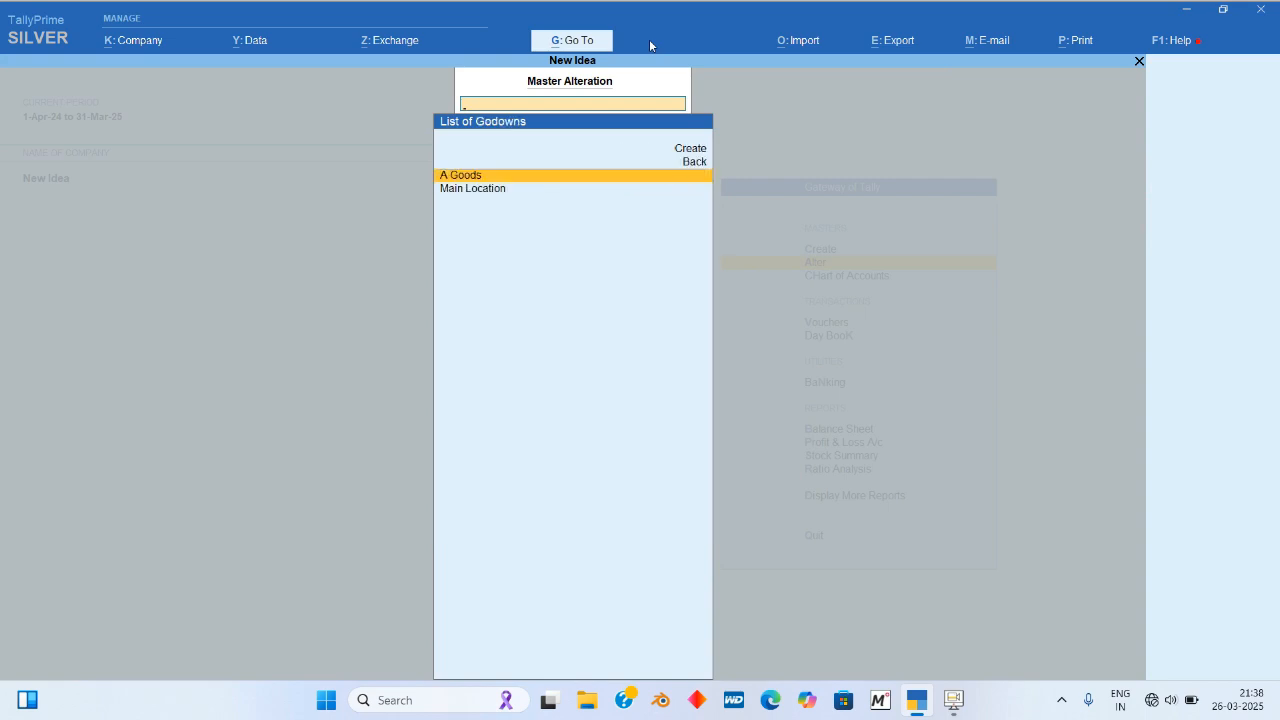
key(Return)
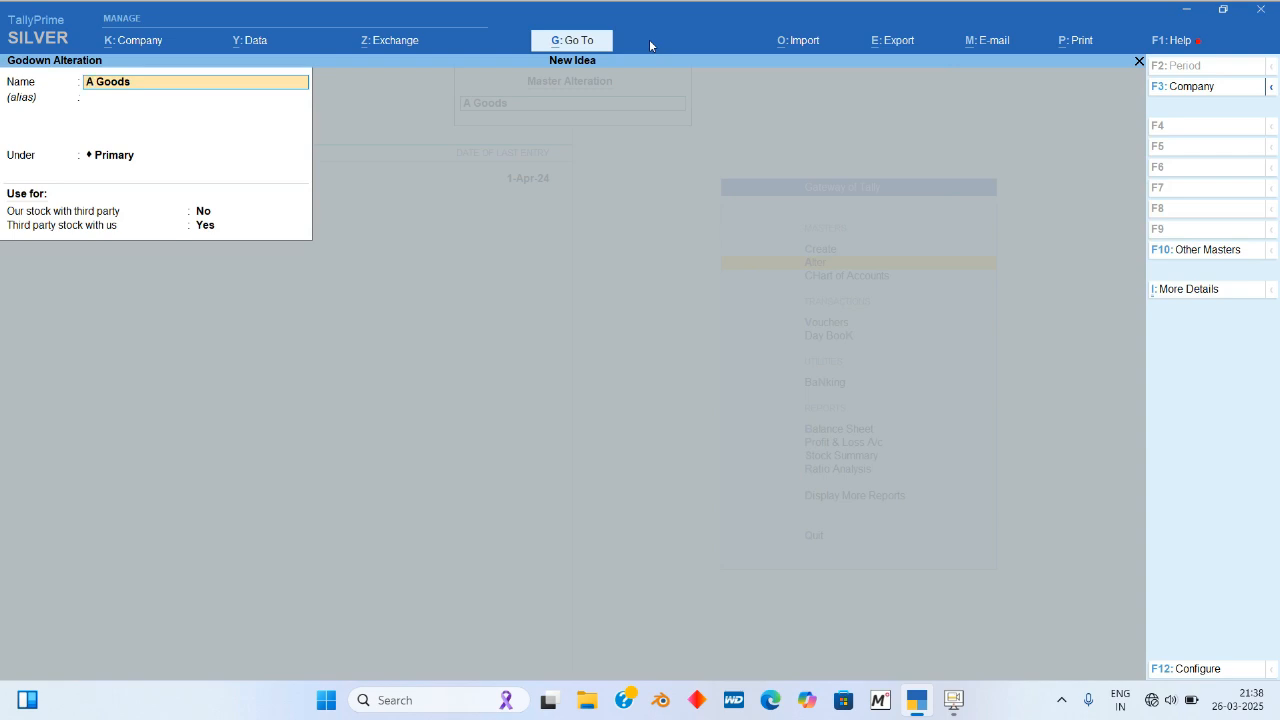
key(Escape)
key(Escape)
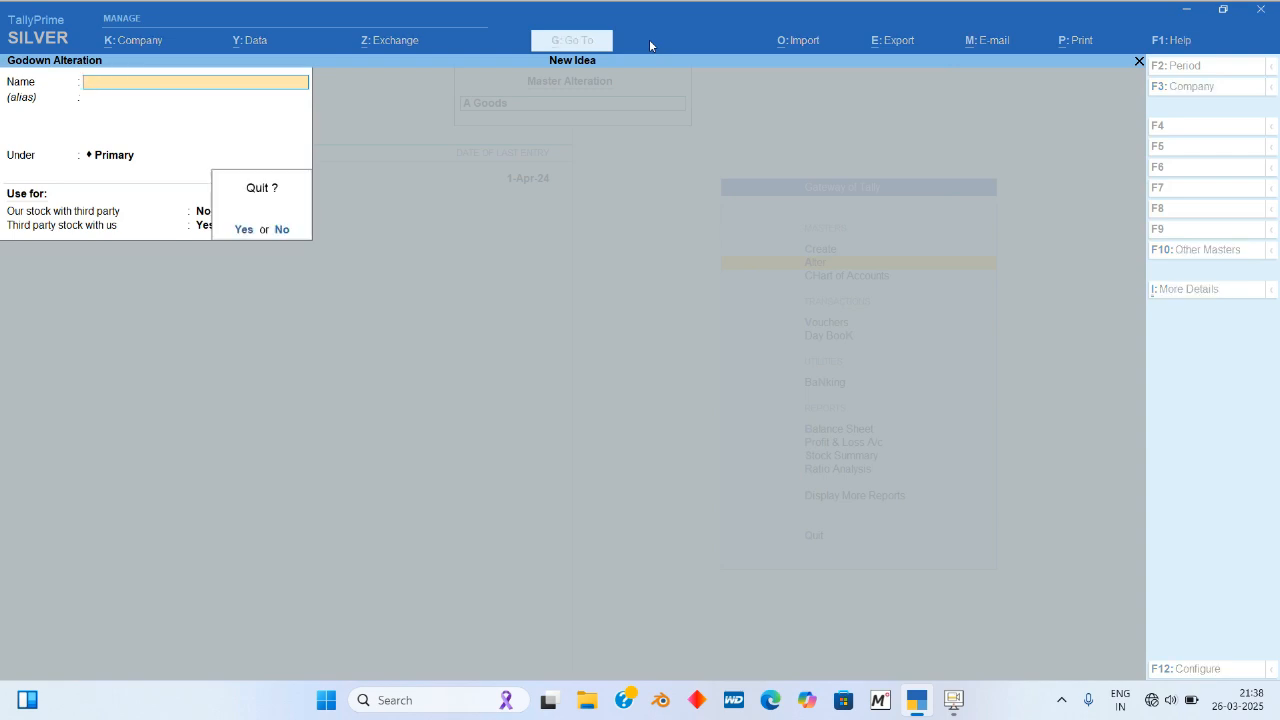
key(Return)
key(Escape)
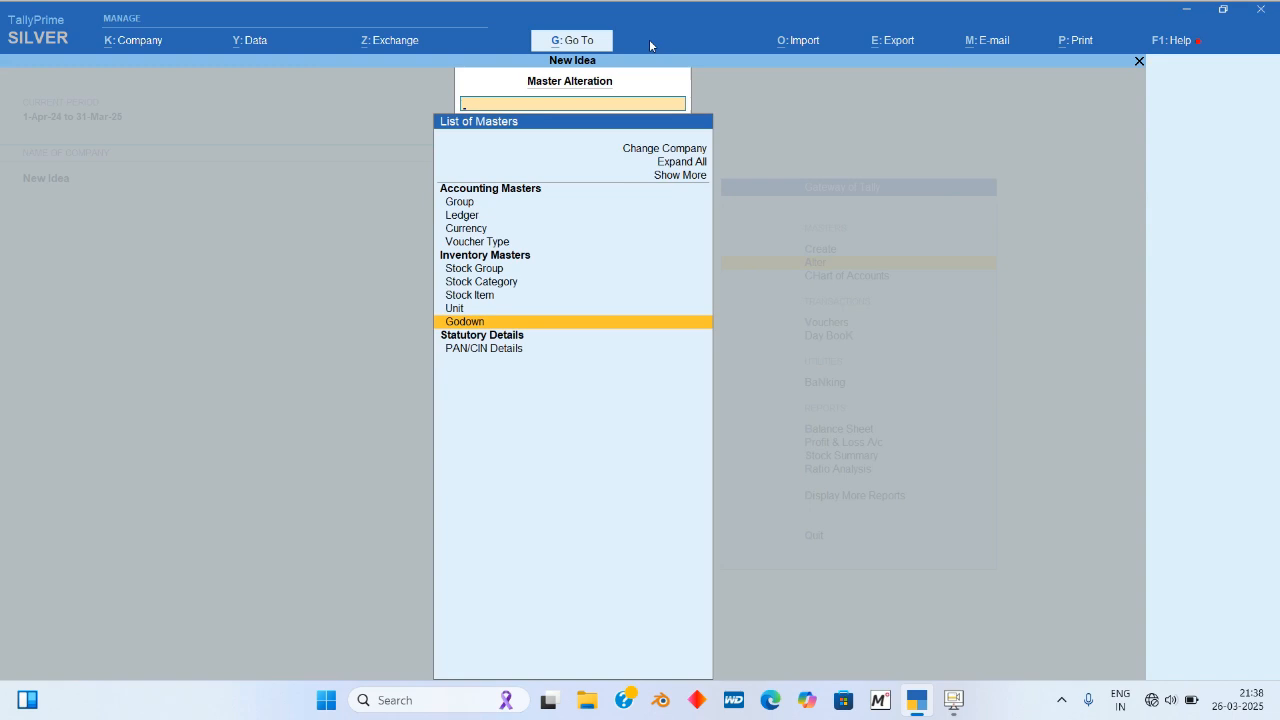
Step: Open the A Debit Note voucher type to review its settings, and return to the voucher type list
key(Up)
key(Up)
key(Up)
key(Up)
key(Up)
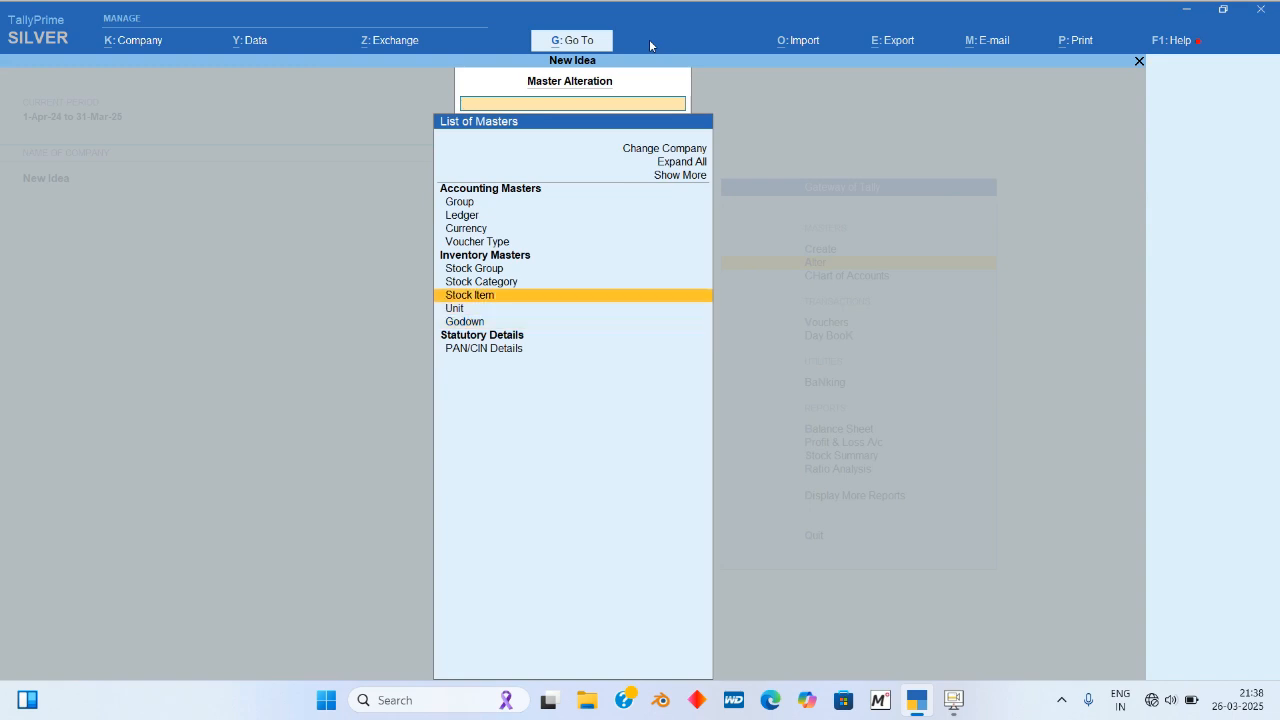
key(Return)
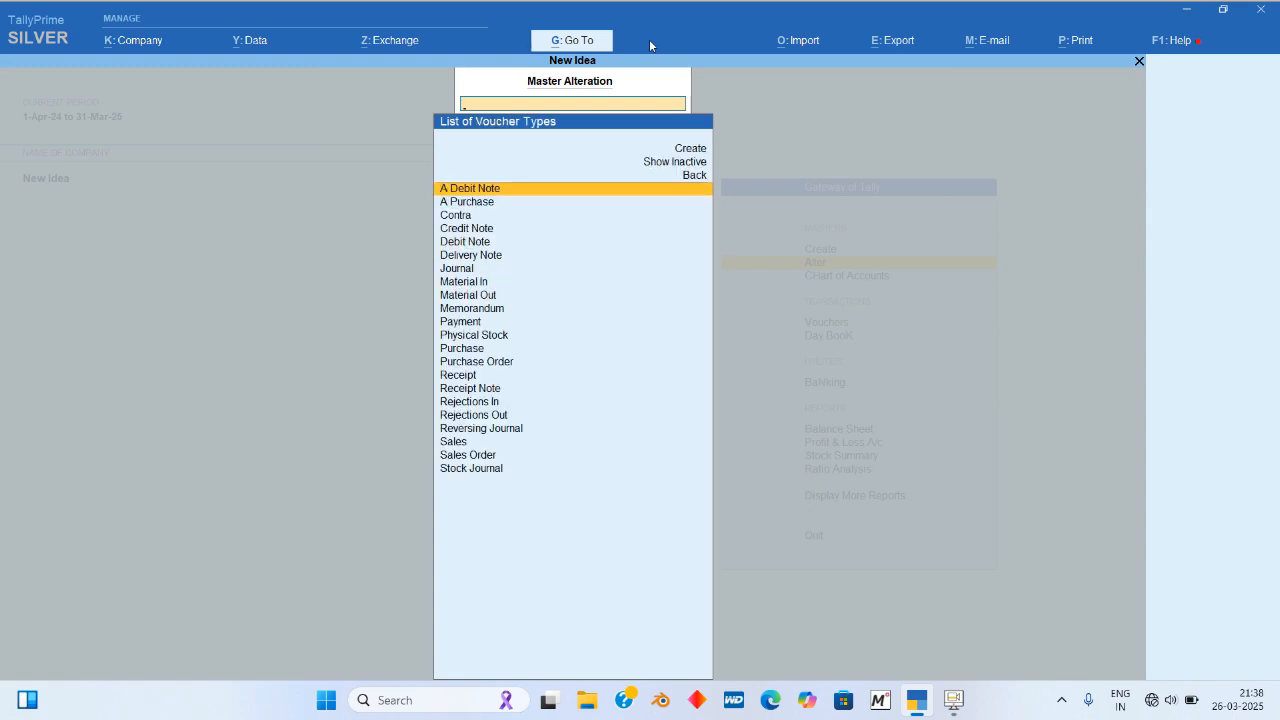
key(Return)
key(Escape)
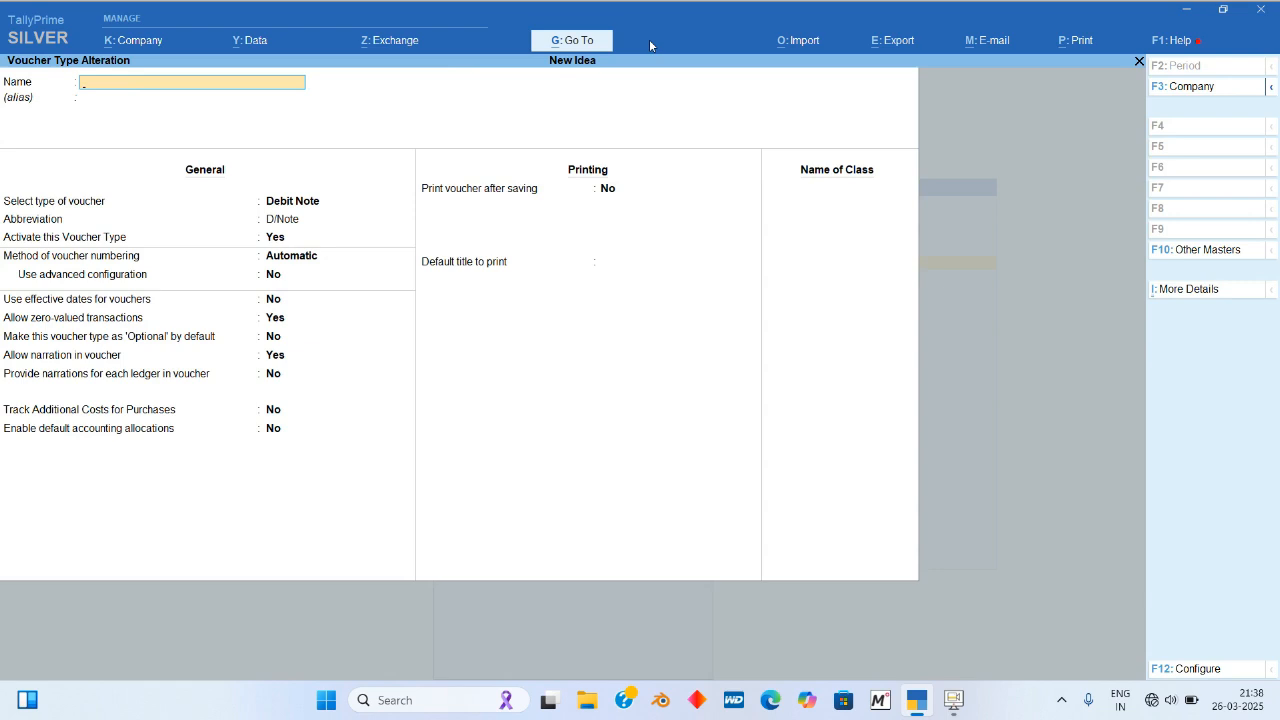
key(Escape)
Step: Open the A Purchase voucher type to review its settings, and return to the Gateway of Tally without changes
key(Down)
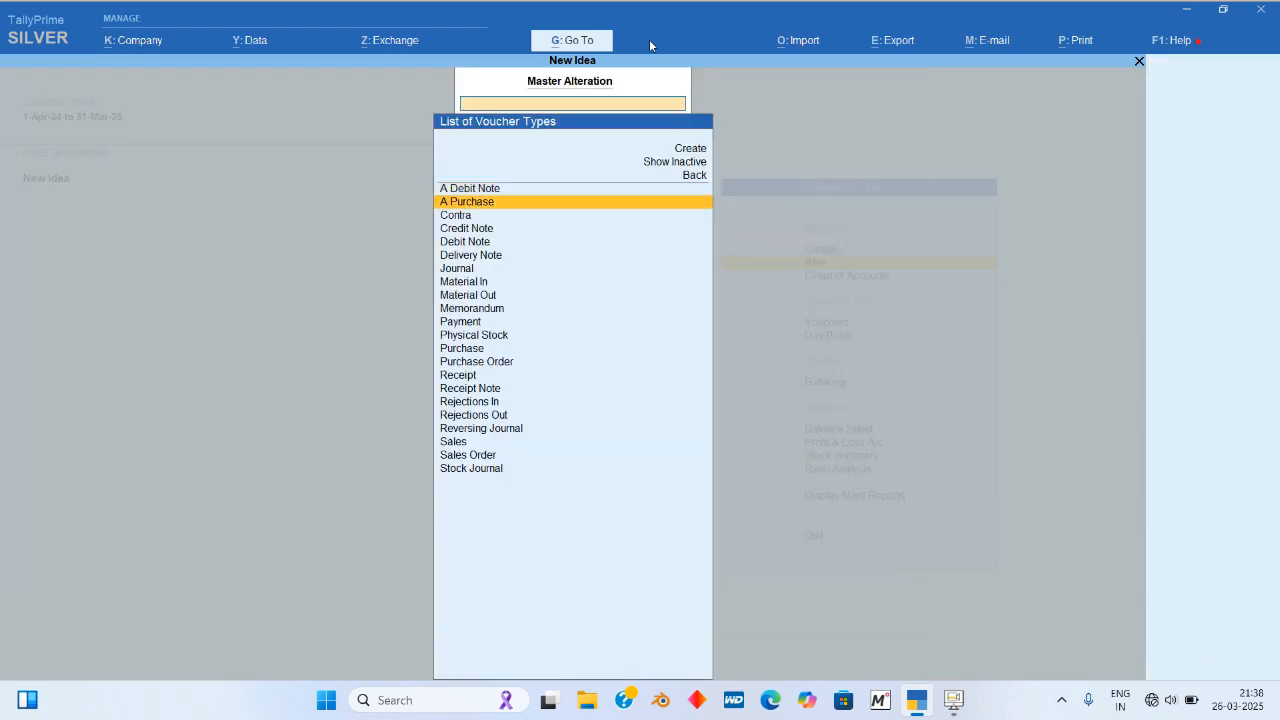
key(Return)
key(Delete)
key(Delete)
key(Delete)
key(Delete)
key(Delete)
key(Delete)
key(Delete)
key(Delete)
key(Delete)
key(Delete)
key(Escape)
key(Escape)
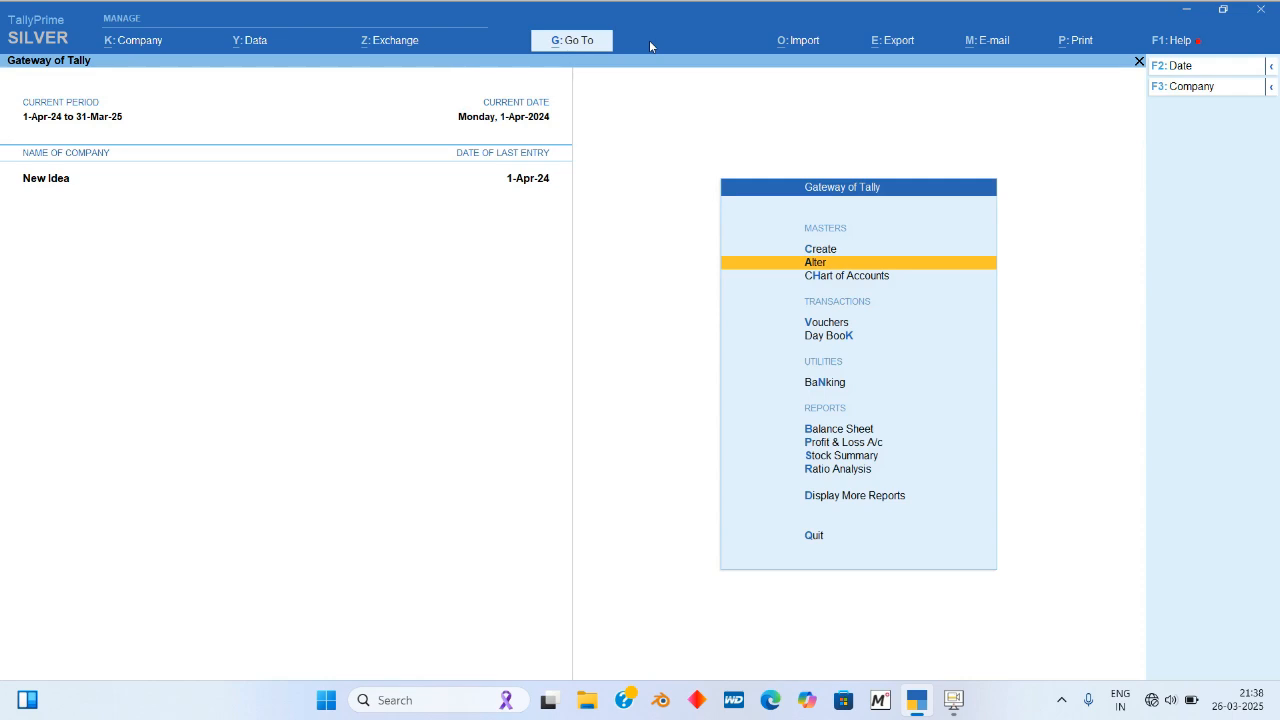
Step: Open the Day Book and review the journal voucher between Purchase and A Purchase, quitting without changes
key(d)
key(Down)
key(Return)
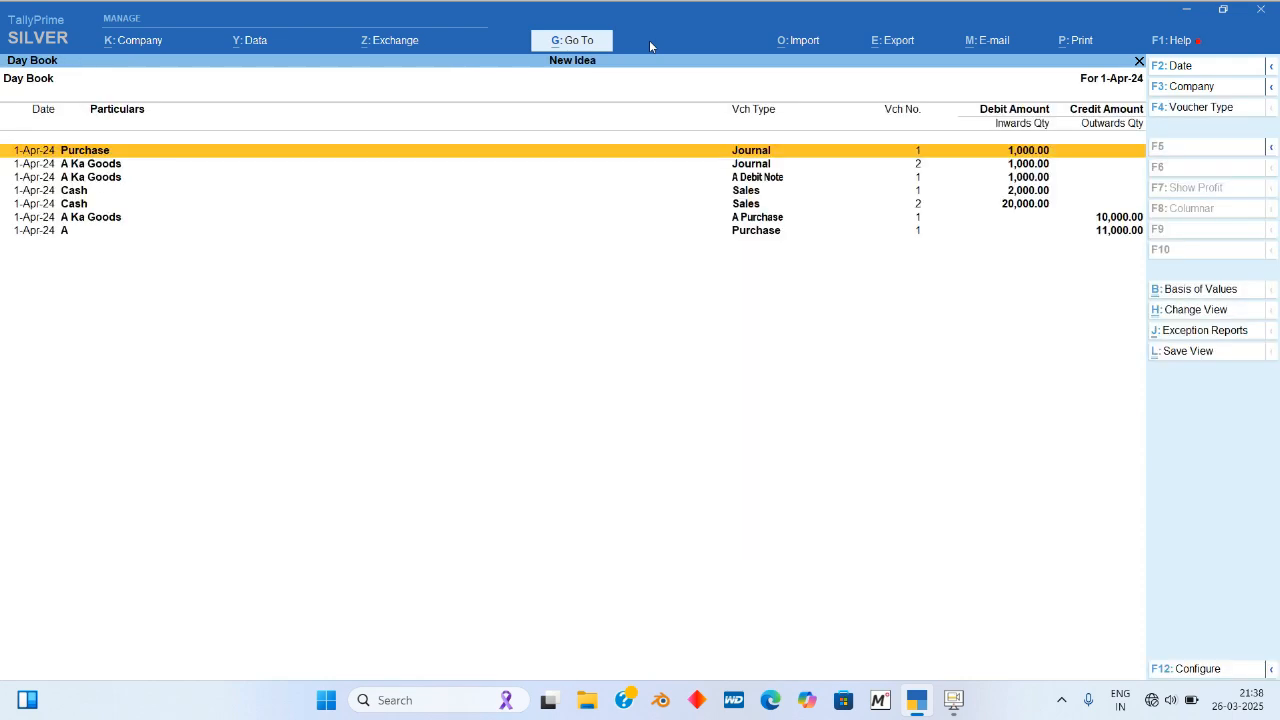
key(Return)
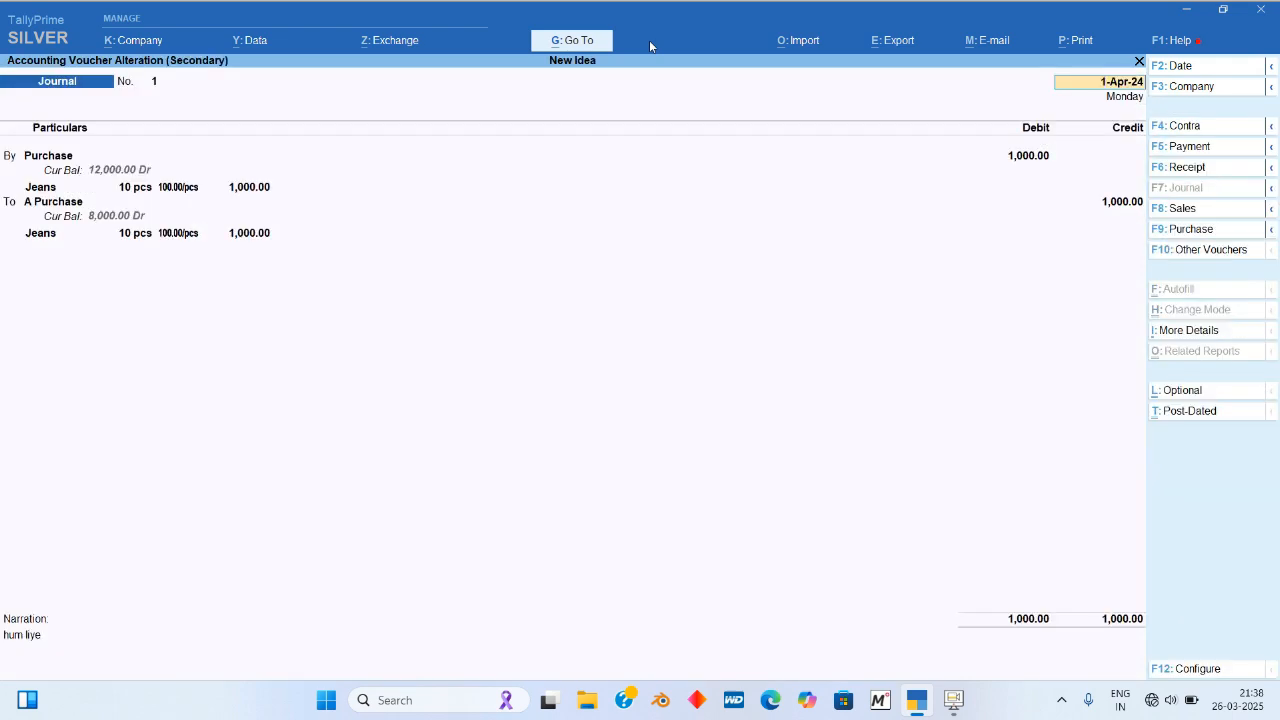
key(Escape)
key(y)
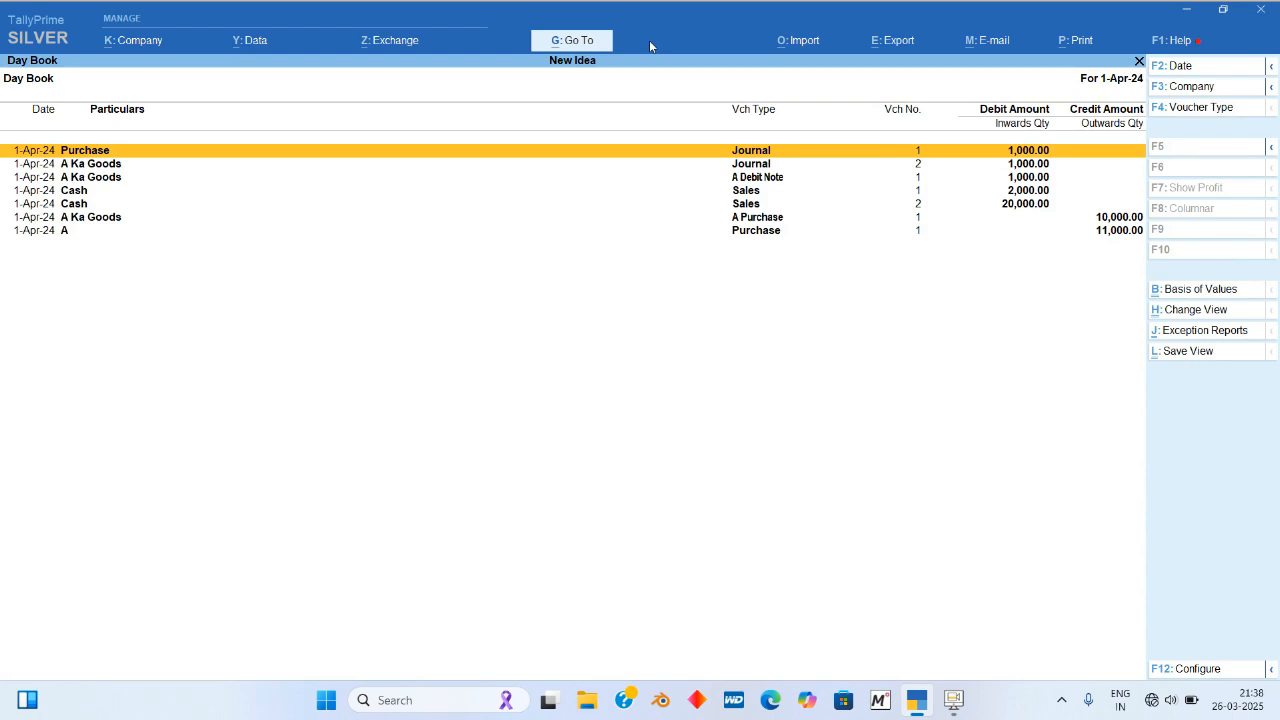
Step: Open party A's Purchase voucher from the Day Book to review its Jeans and Shirt entries, and quit without changes
key(Down)
key(Down)
key(Down)
key(Down)
key(Down)
key(Down)
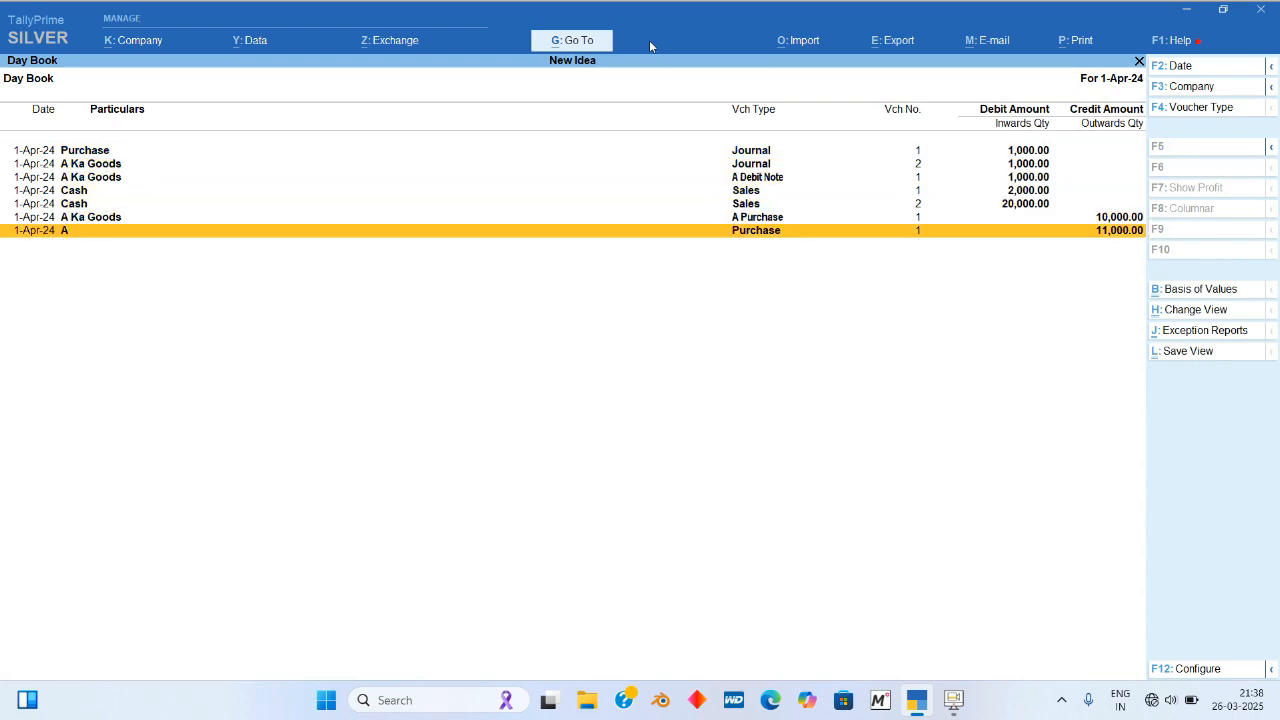
key(Return)
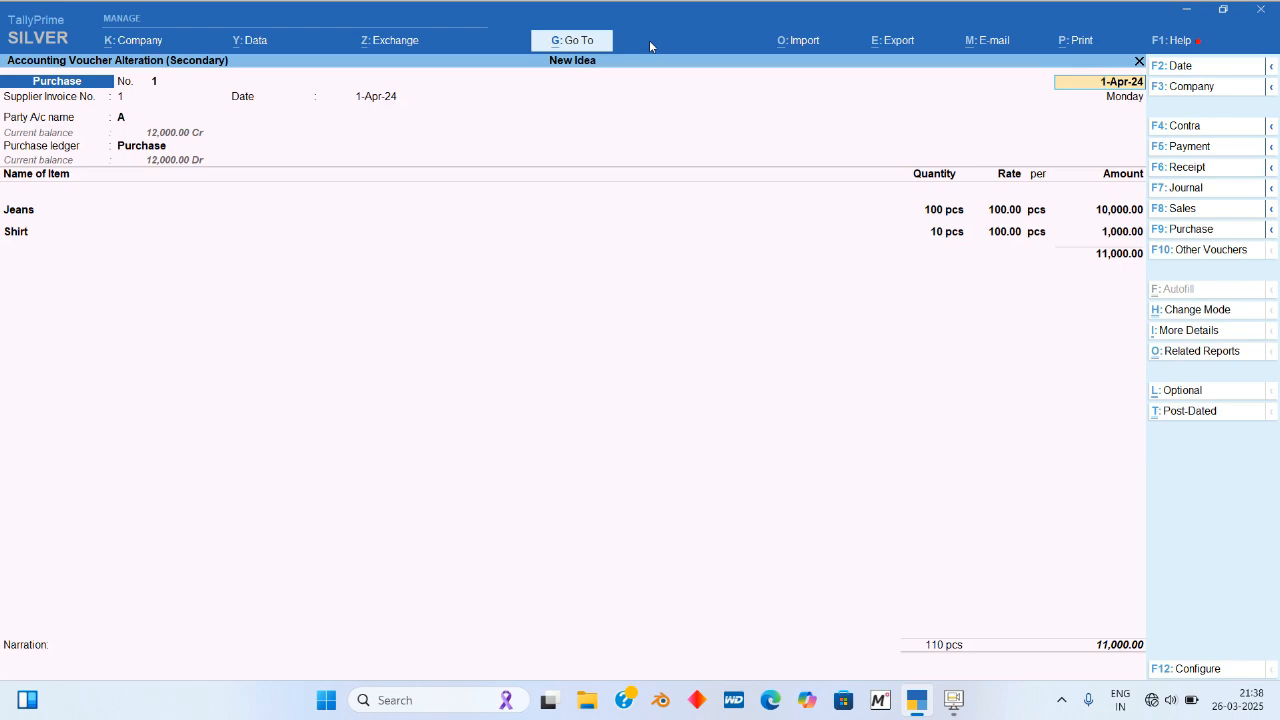
key(Escape)
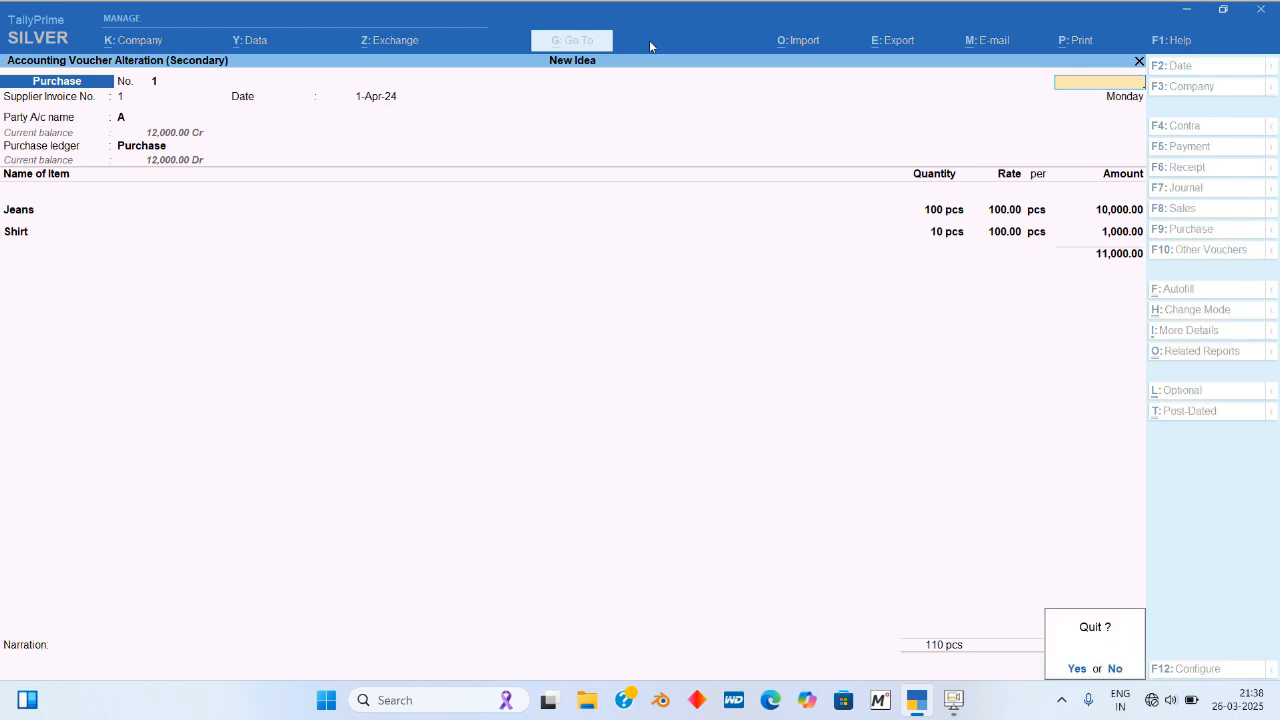
key(y)
key(Return)
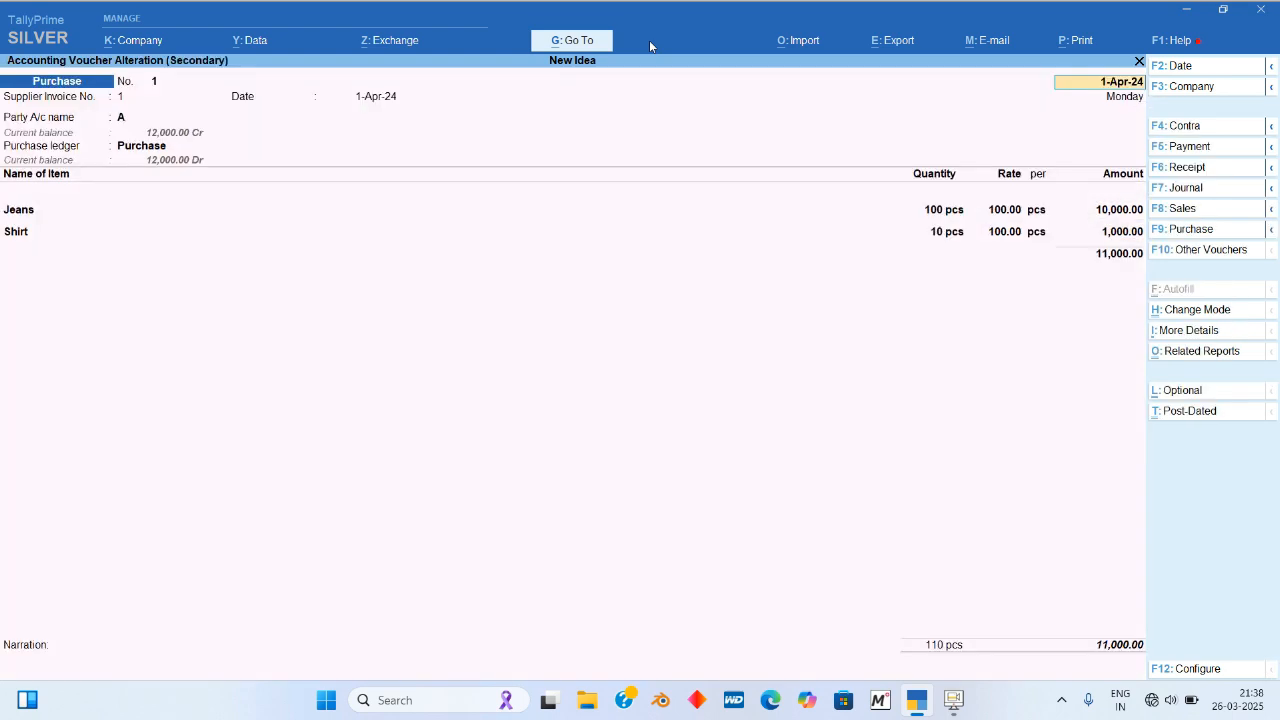
key(Escape)
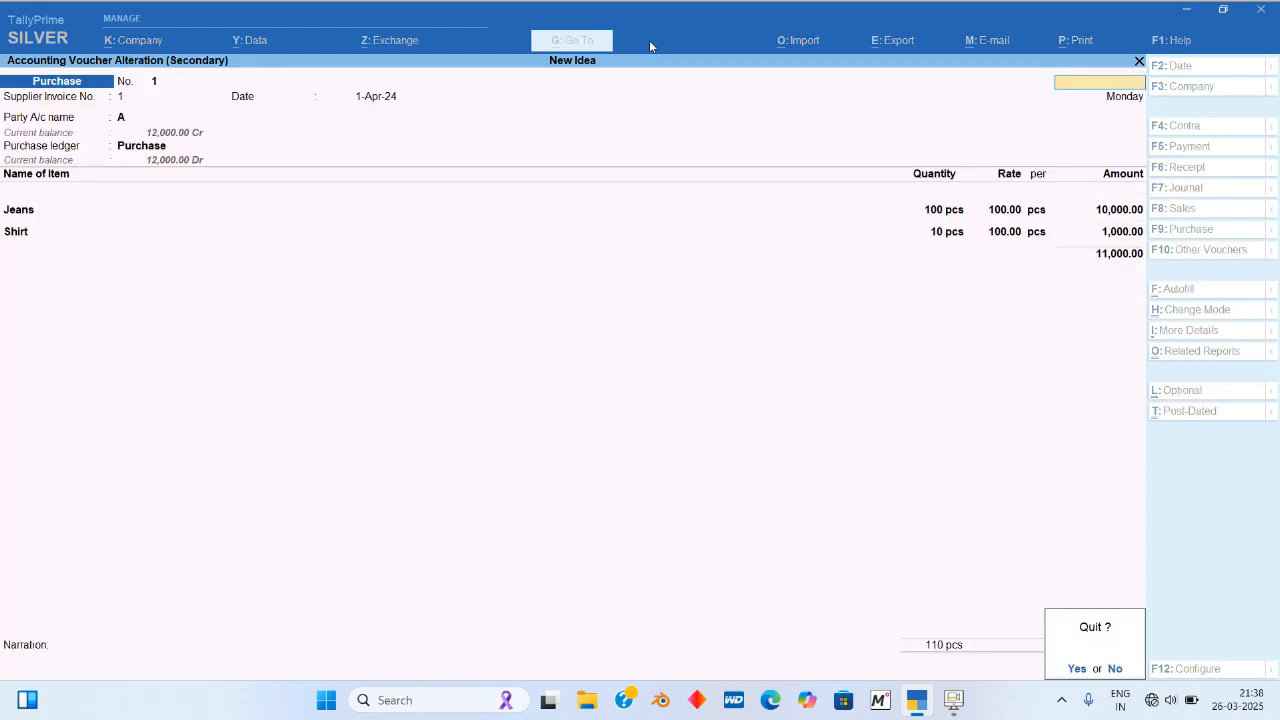
key(y)
Step: Open the A Ka Goods voucher of type A Purchase to review its party, ledger and item, and quit
key(Up)
key(Return)
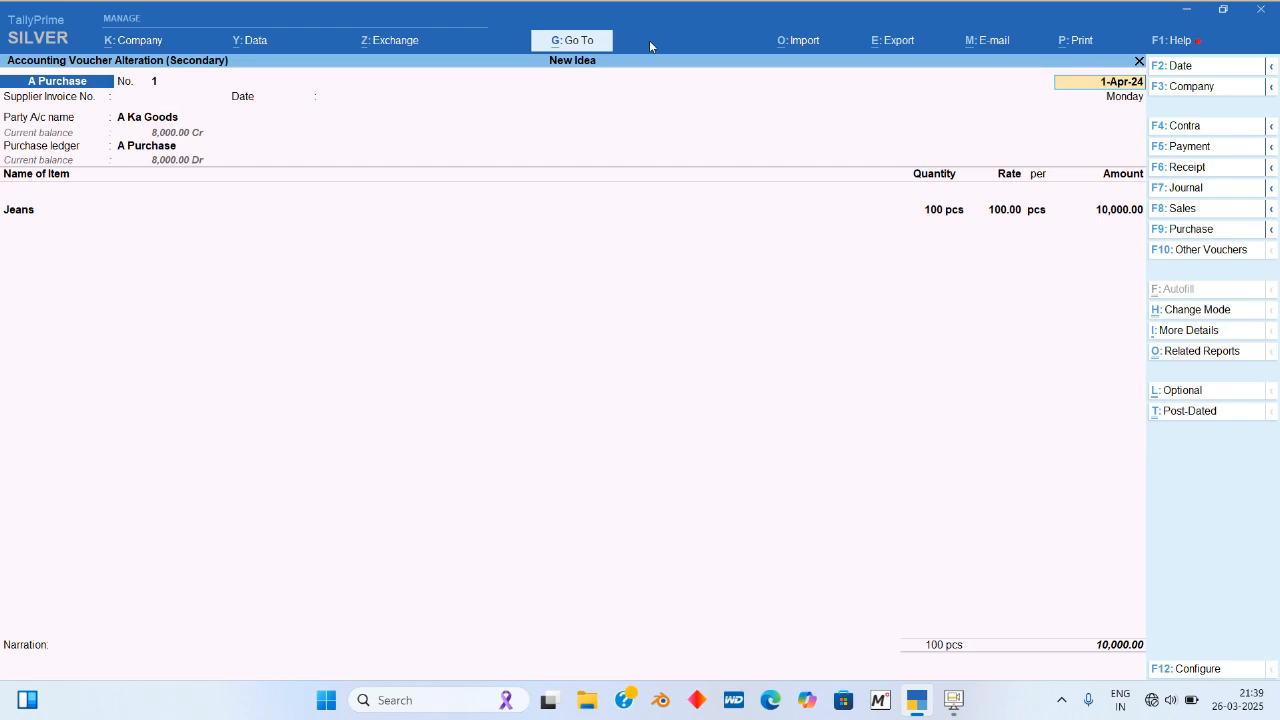
key(Escape)
key(y)
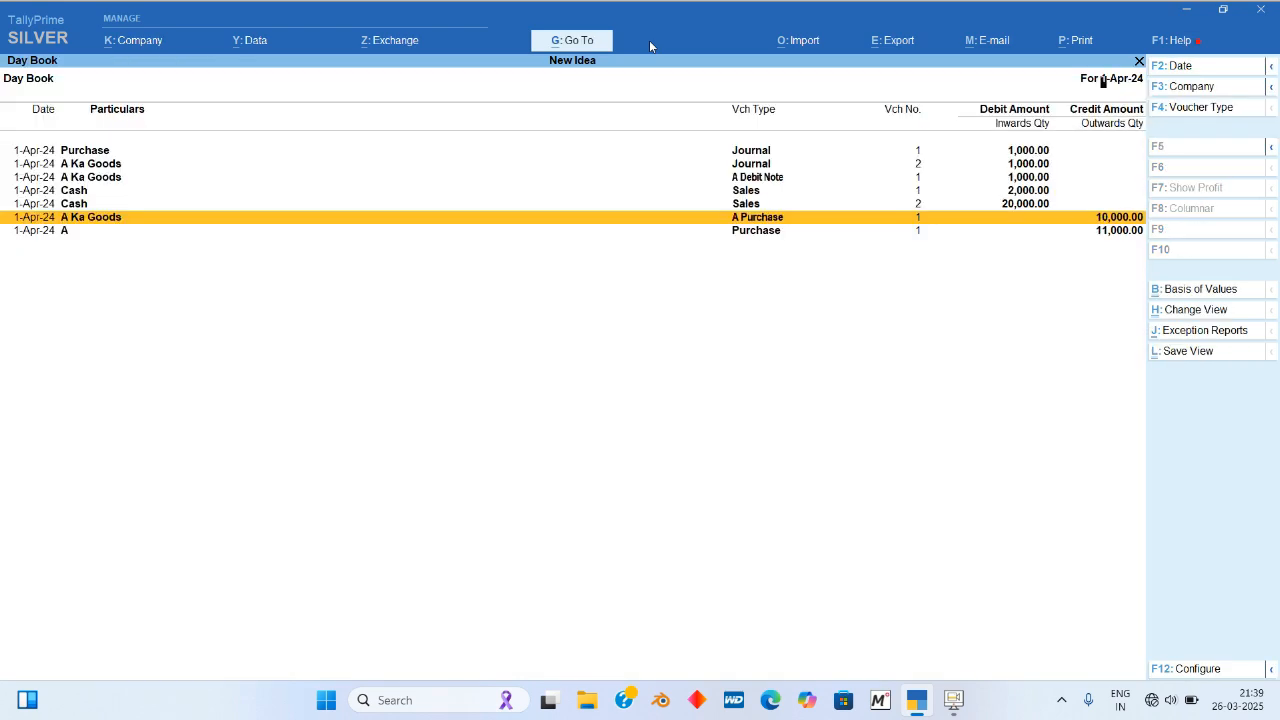
Step: Go through the A Purchase voucher to check the godown allocation for Jeans, and quit without changes
key(Return)
key(Return)
key(Return)
key(Return)
key(Return)
key(Return)
key(Return)
key(Return)
key(Return)
key(Return)
key(Return)
key(Return)
key(Return)
key(Return)
key(Return)
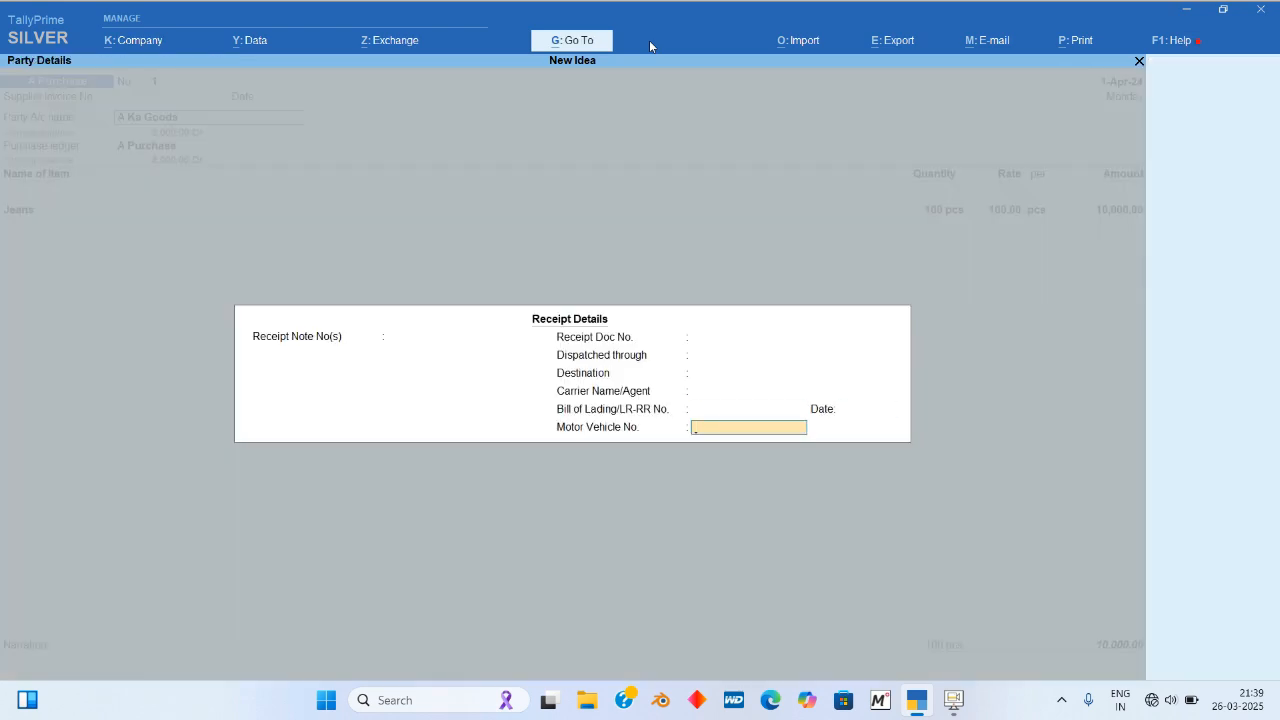
key(Return)
key(Return)
key(Return)
key(Return)
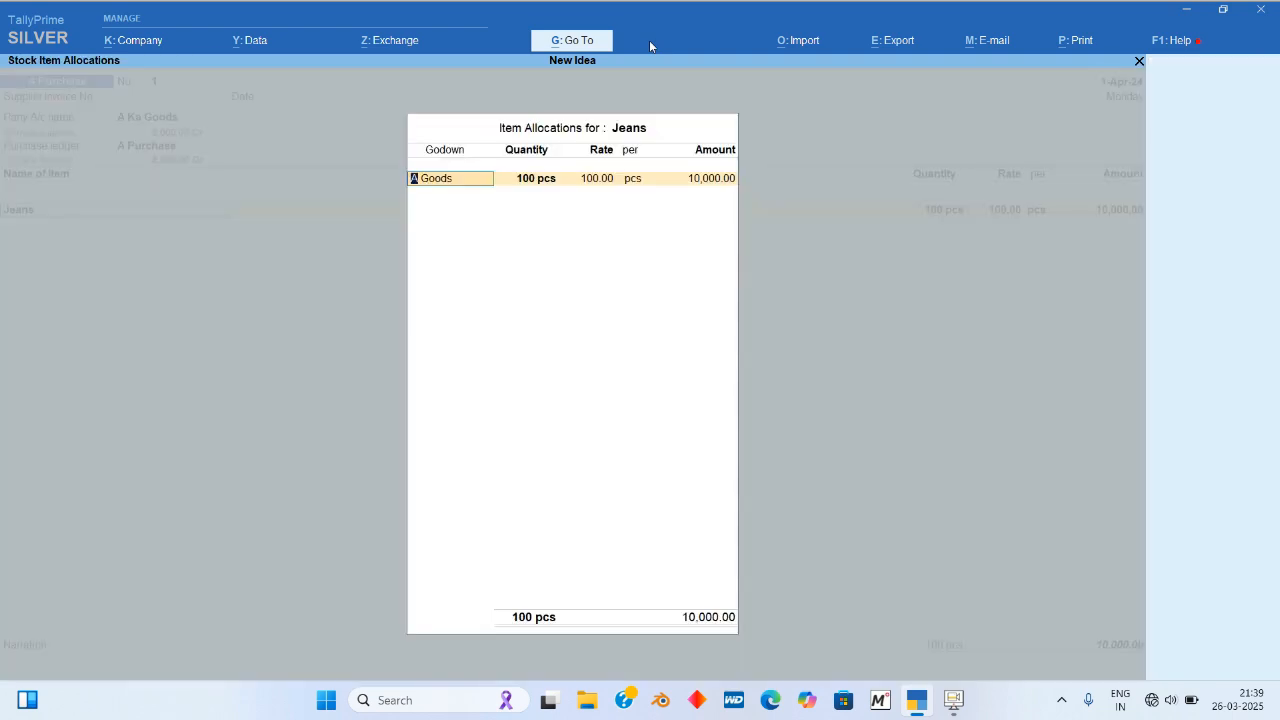
key(Escape)
key(Escape)
key(Return)
key(Escape)
key(Escape)
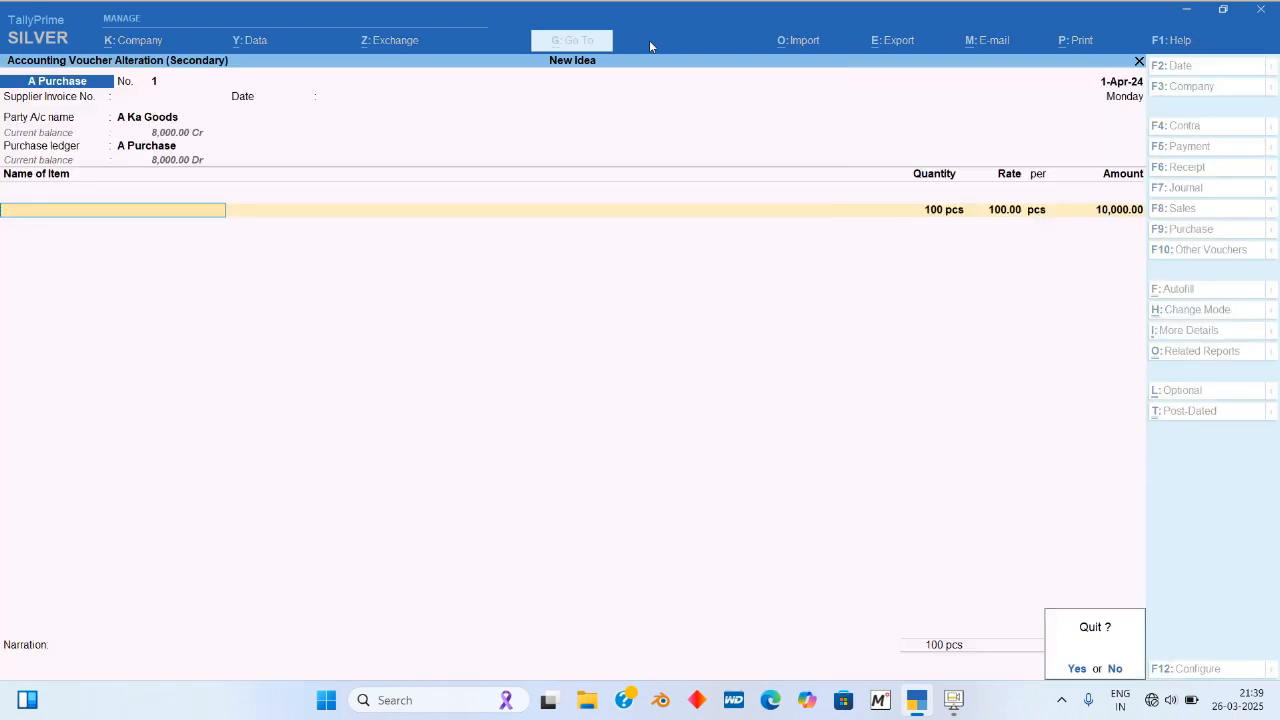
key(Return)
Step: Open cash Sales voucher no. 2 and check the godown allocation for Jeans, returning to the Day Book without changes
key(Down)
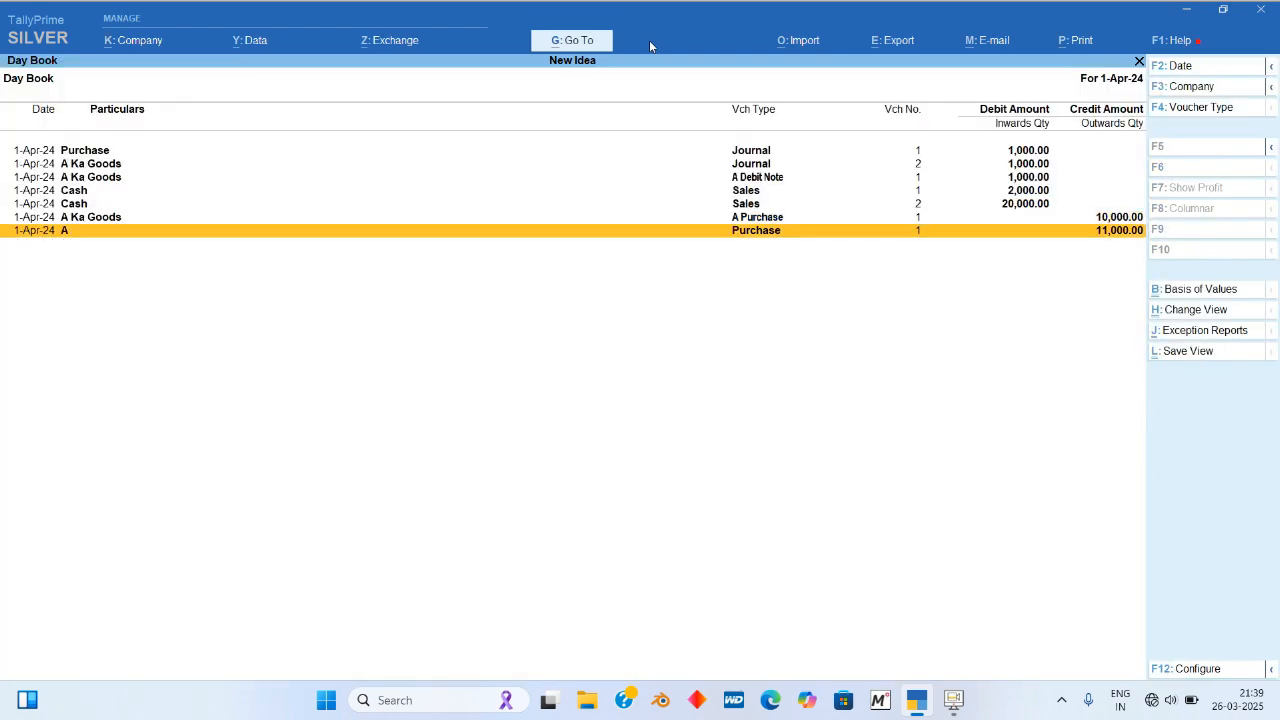
key(Up)
key(Up)
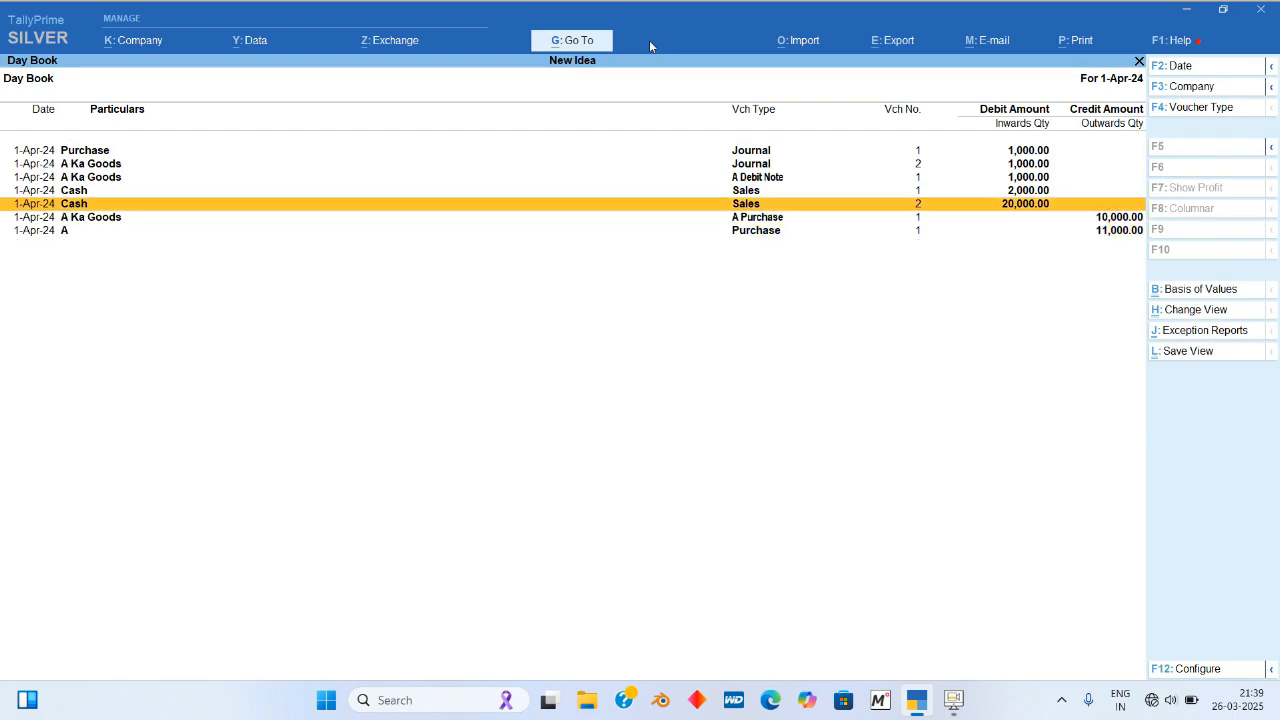
key(Return)
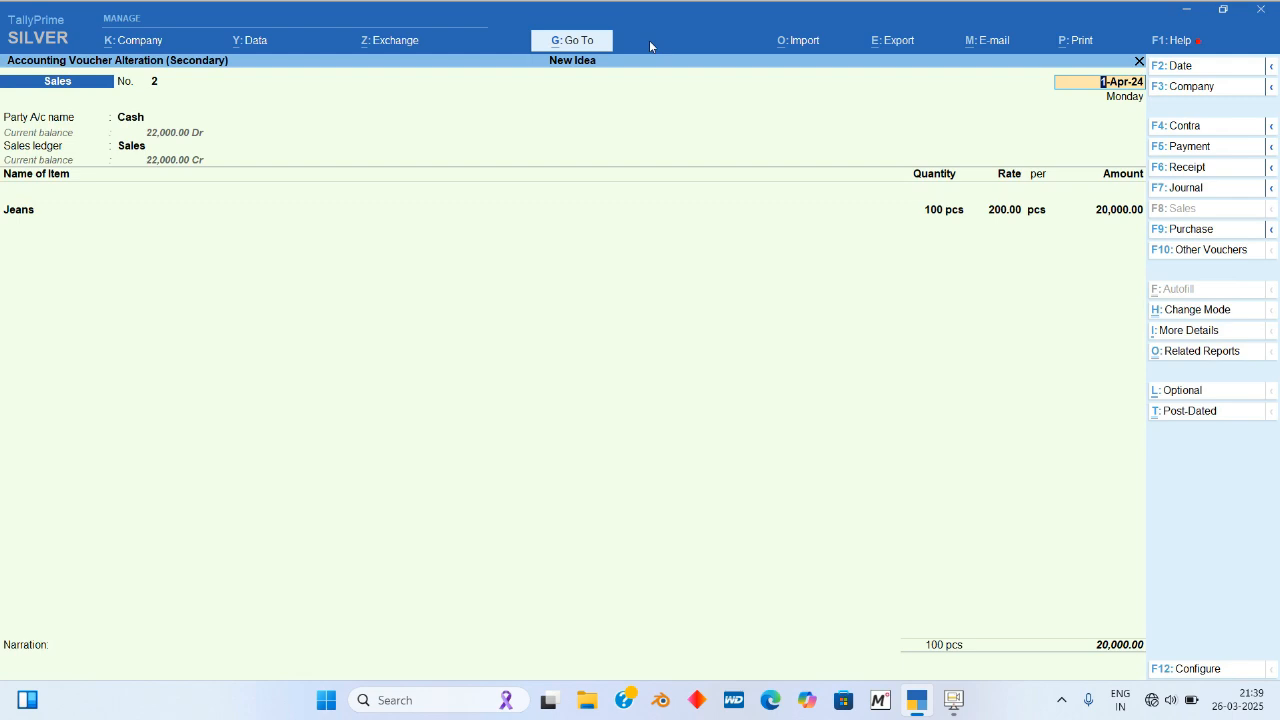
key(Return)
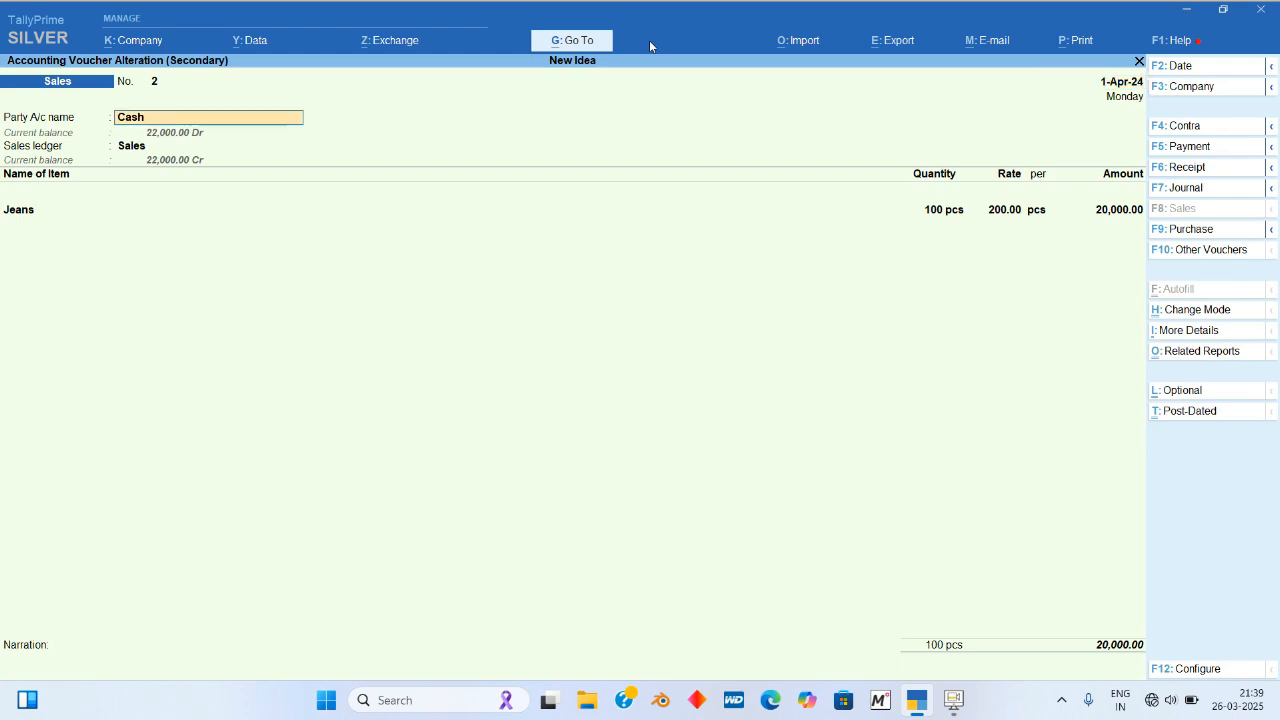
key(Return)
key(ctrl+a)
key(Return)
key(Return)
key(Return)
key(Return)
key(Return)
key(Return)
key(Return)
key(Return)
key(Return)
key(Return)
key(Return)
key(Return)
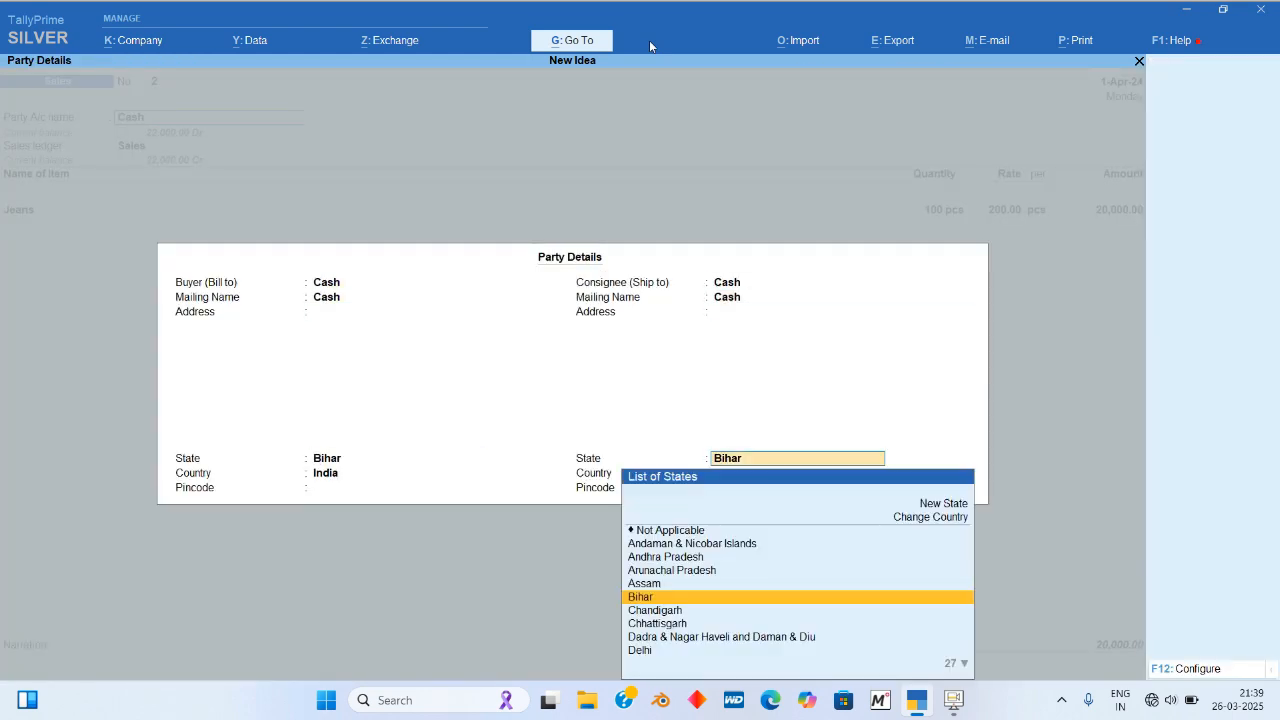
key(Return)
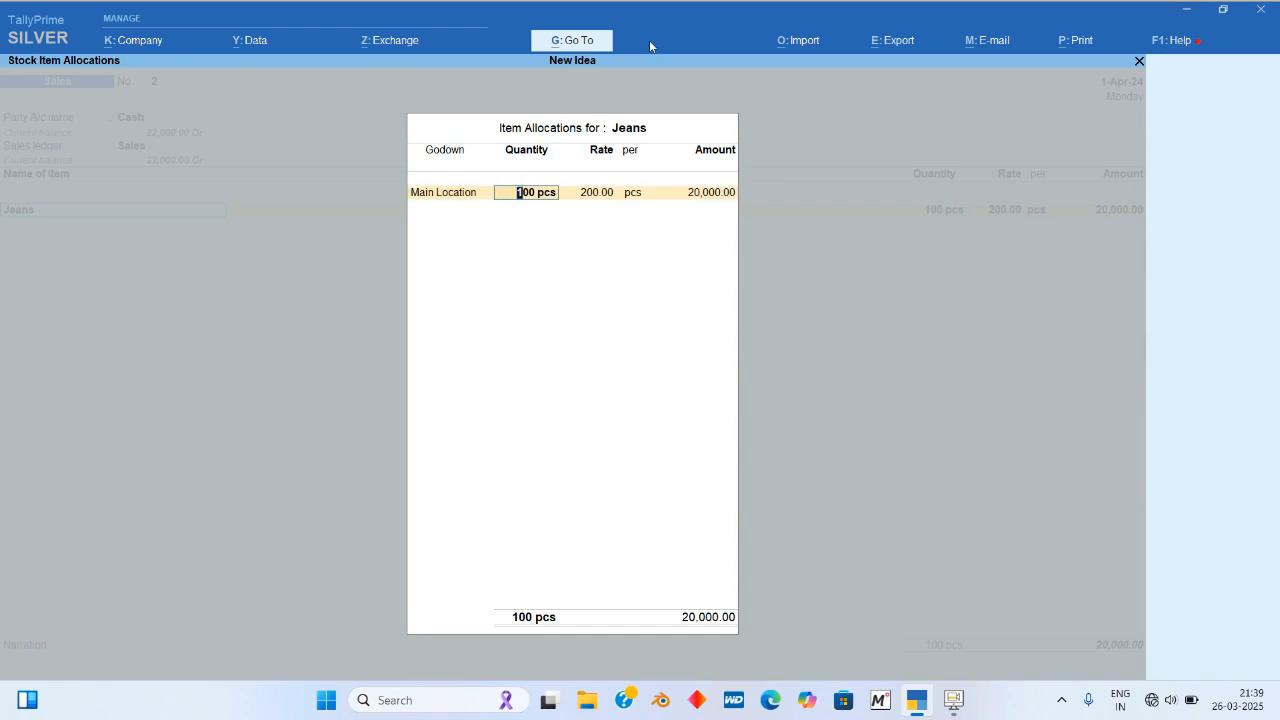
key(BackSpace)
key(Escape)
key(Escape)
key(Escape)
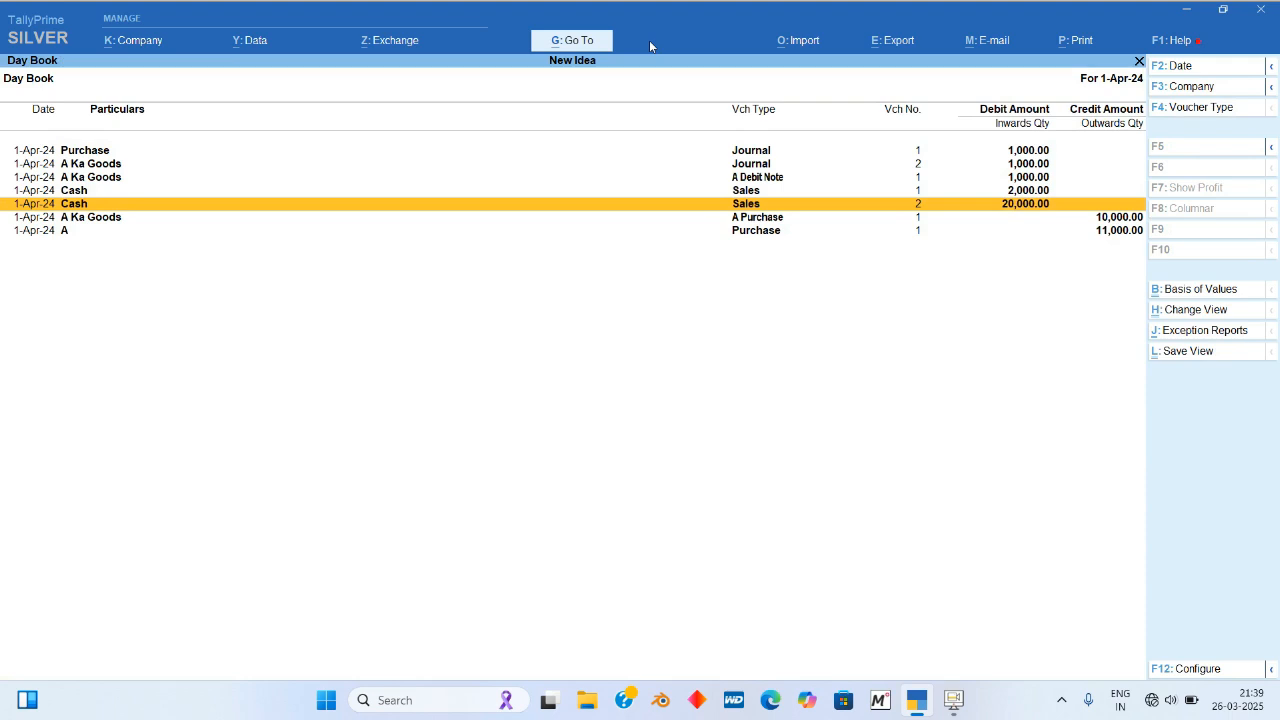
Step: Open cash Sales voucher no. 1 from the Day Book and go through its party and dispatch details to the sales ledger
key(Up)
key(Return)
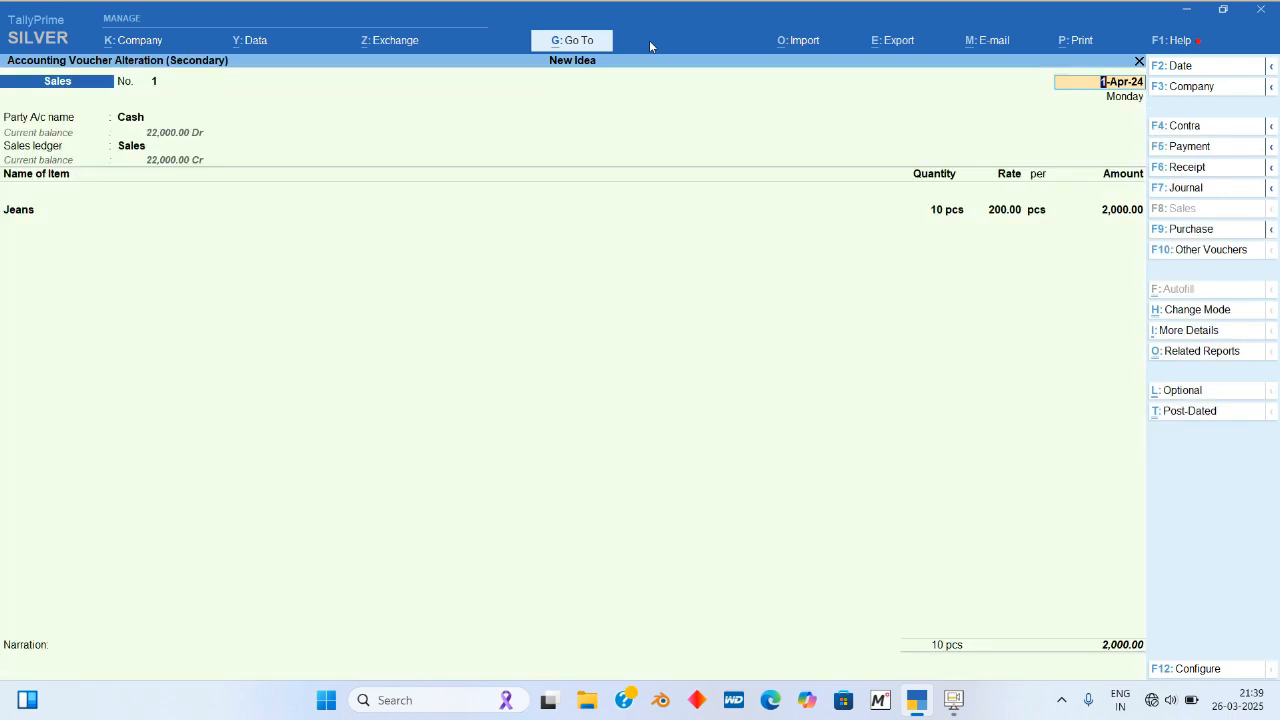
key(Return)
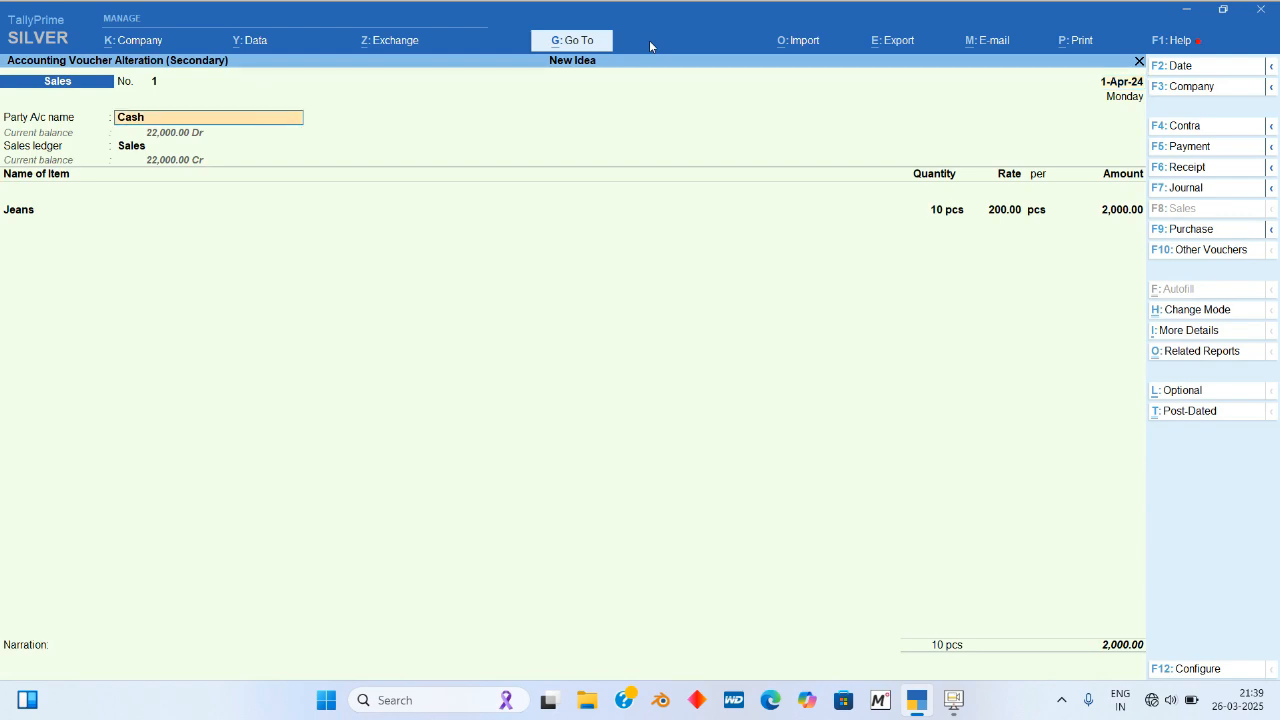
key(Return)
key(Return)
key(Return)
key(Return)
key(Return)
key(Return)
key(Return)
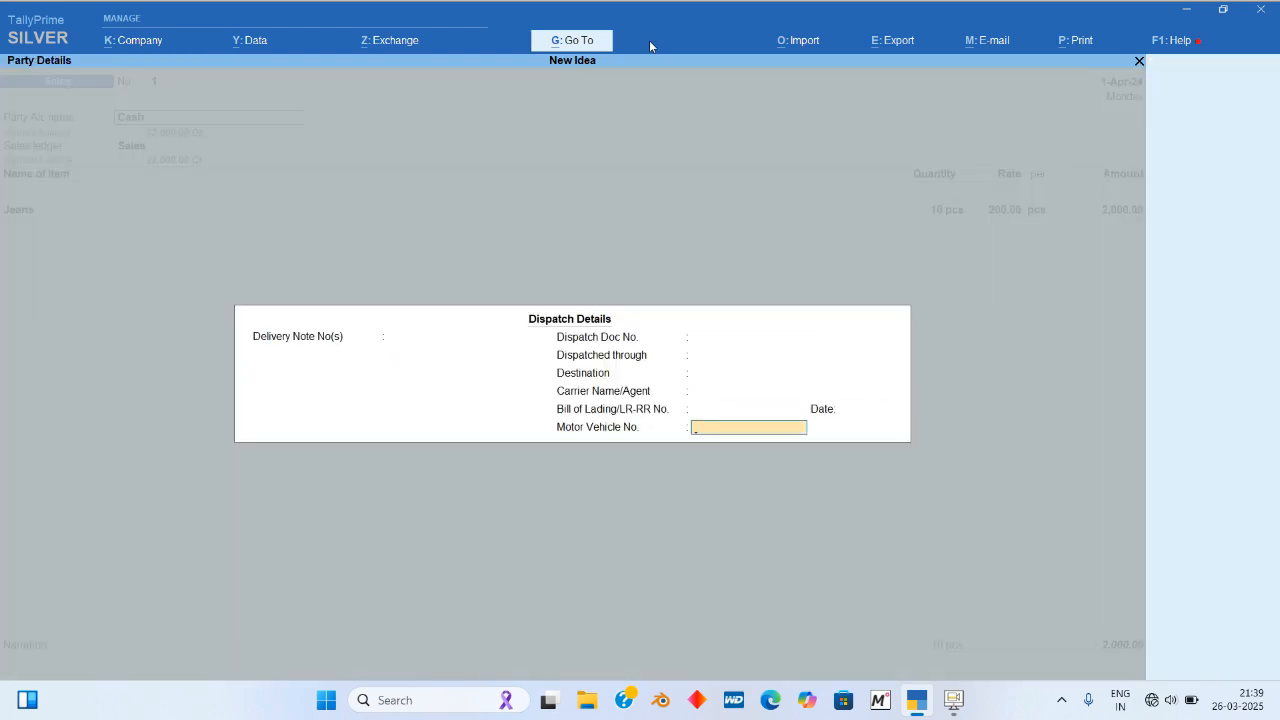
key(Return)
key(Return)
key(Return)
key(Return)
key(Return)
key(Return)
key(Return)
key(Return)
key(Return)
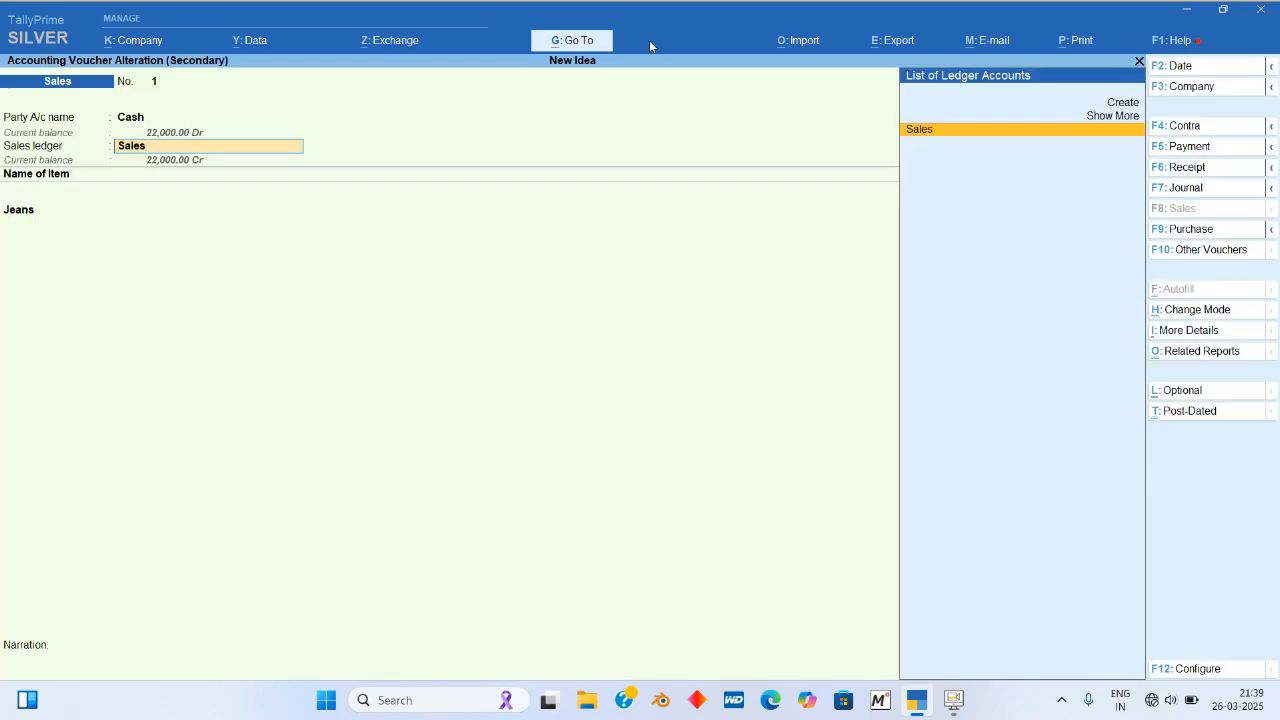
Step: Check the godown allocation for Jeans in the Sales voucher, keep Main Location, and accept the voucher
key(Return)
key(Return)
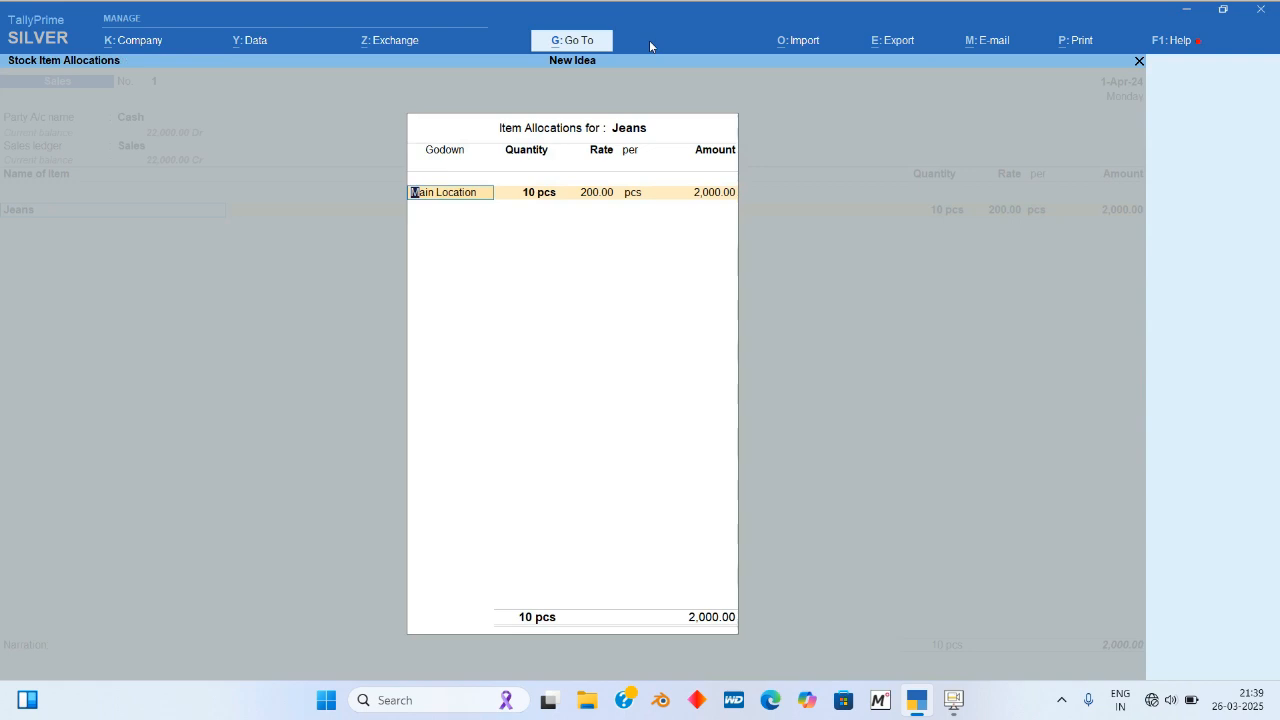
key(Return)
key(BackSpace)
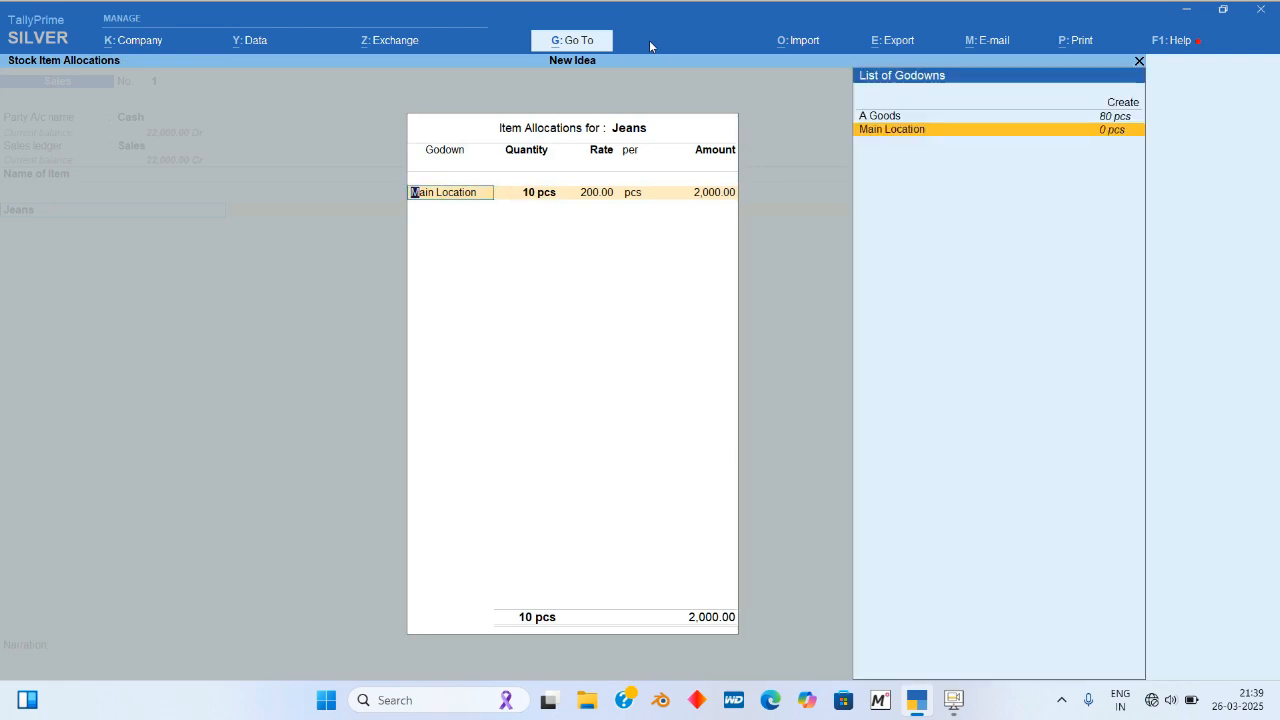
key(Return)
key(Return)
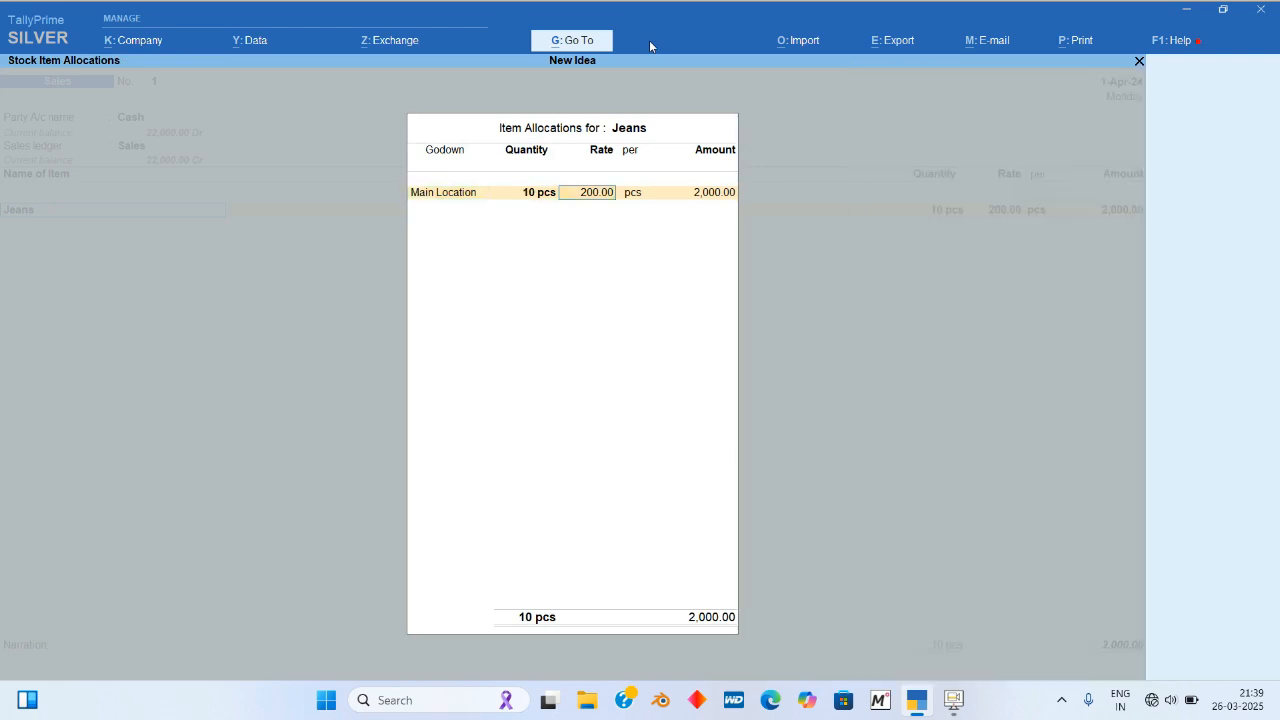
key(Return)
key(Return)
key(Return)
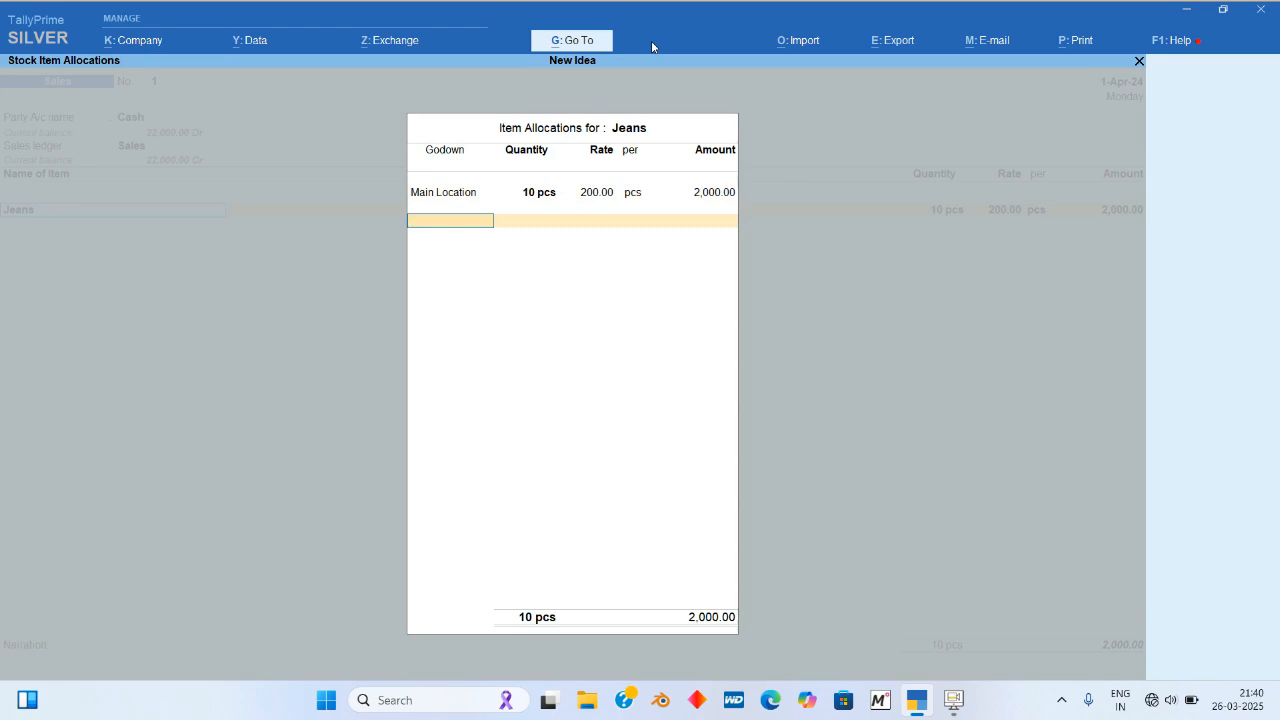
key(Return)
key(ctrl+a)
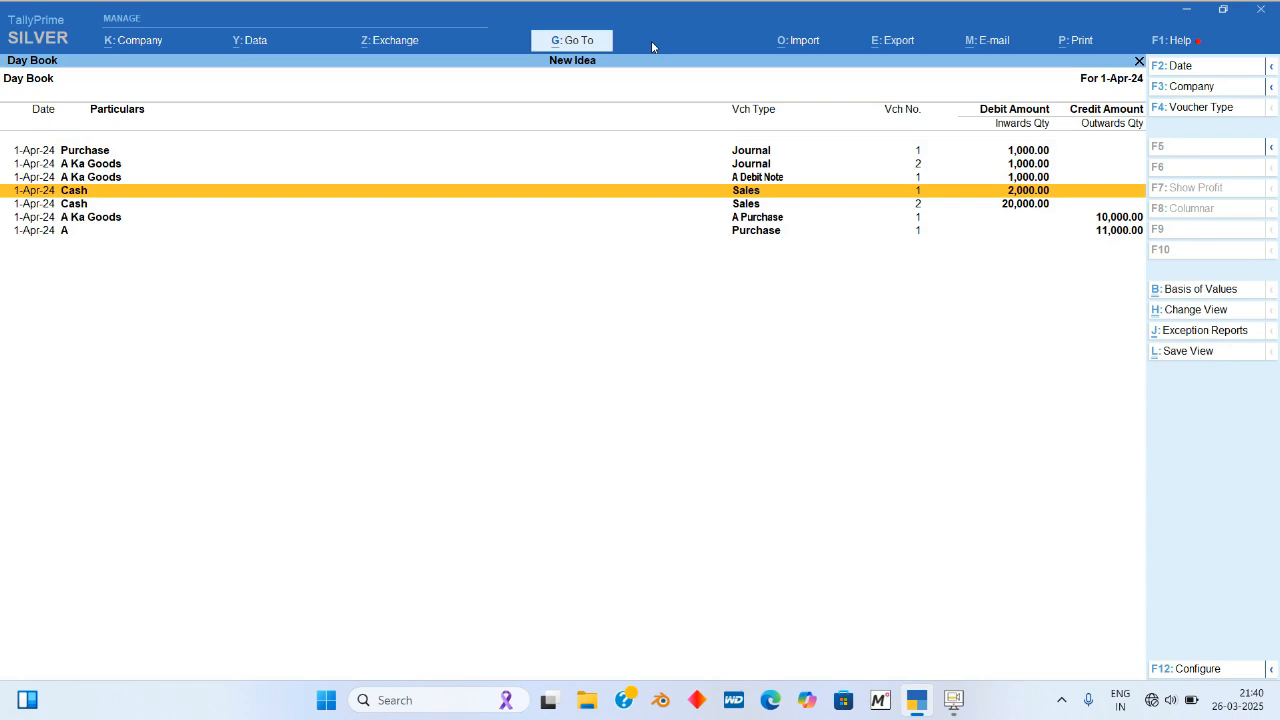
Step: Open the A Ka Goods voucher of type A Debit Note to review its ledger and item, and quit
key(Up)
key(Return)
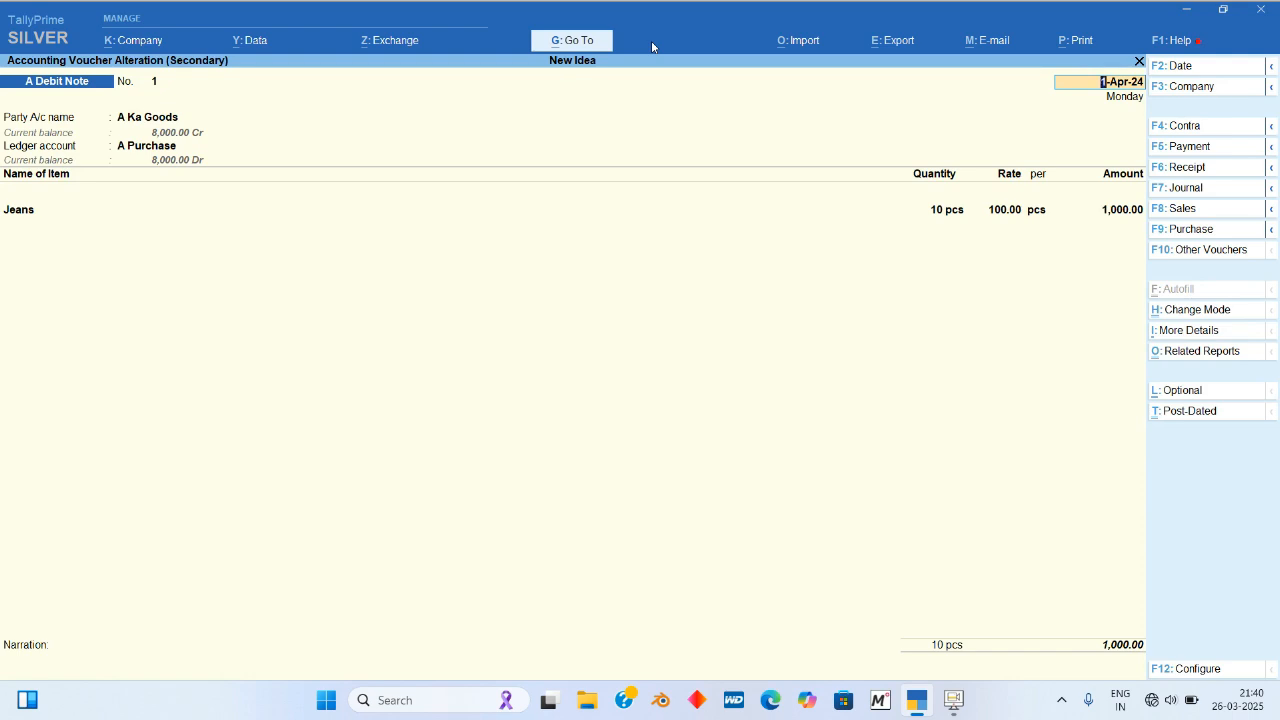
key(Escape)
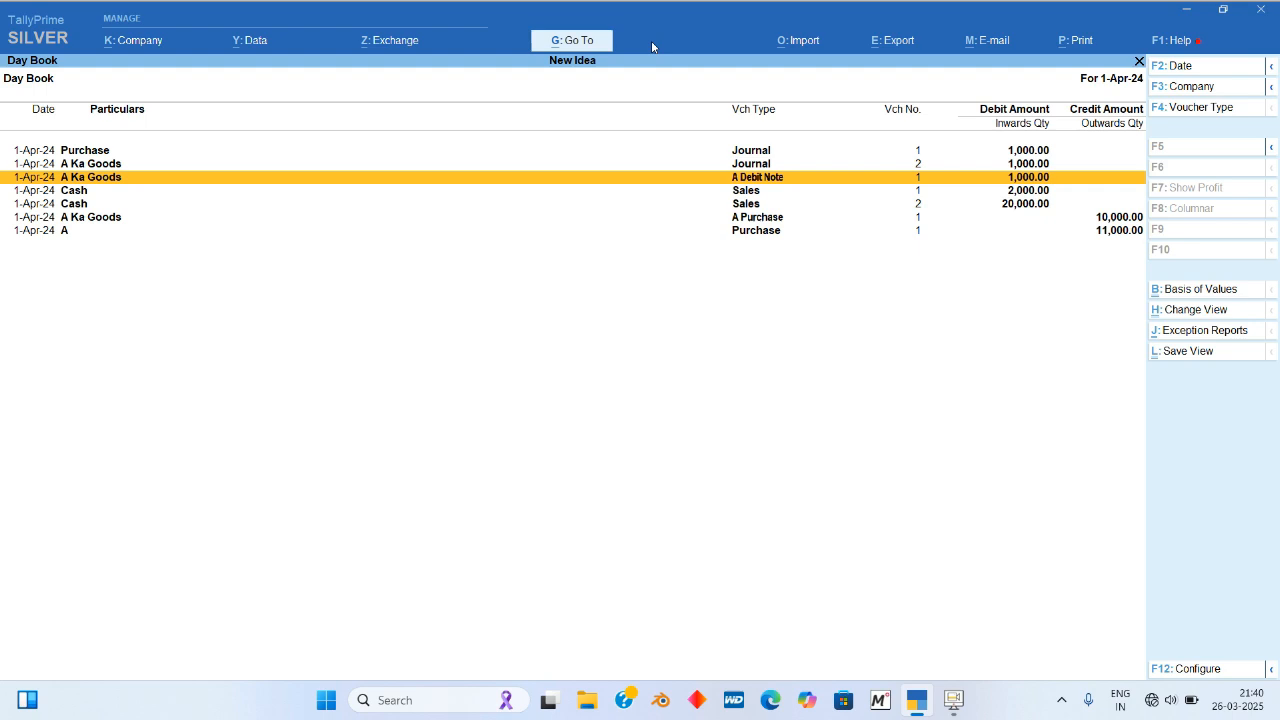
Step: Delete Journal voucher no. 2, which debits A Ka Goods and credits A
key(Up)
key(Return)
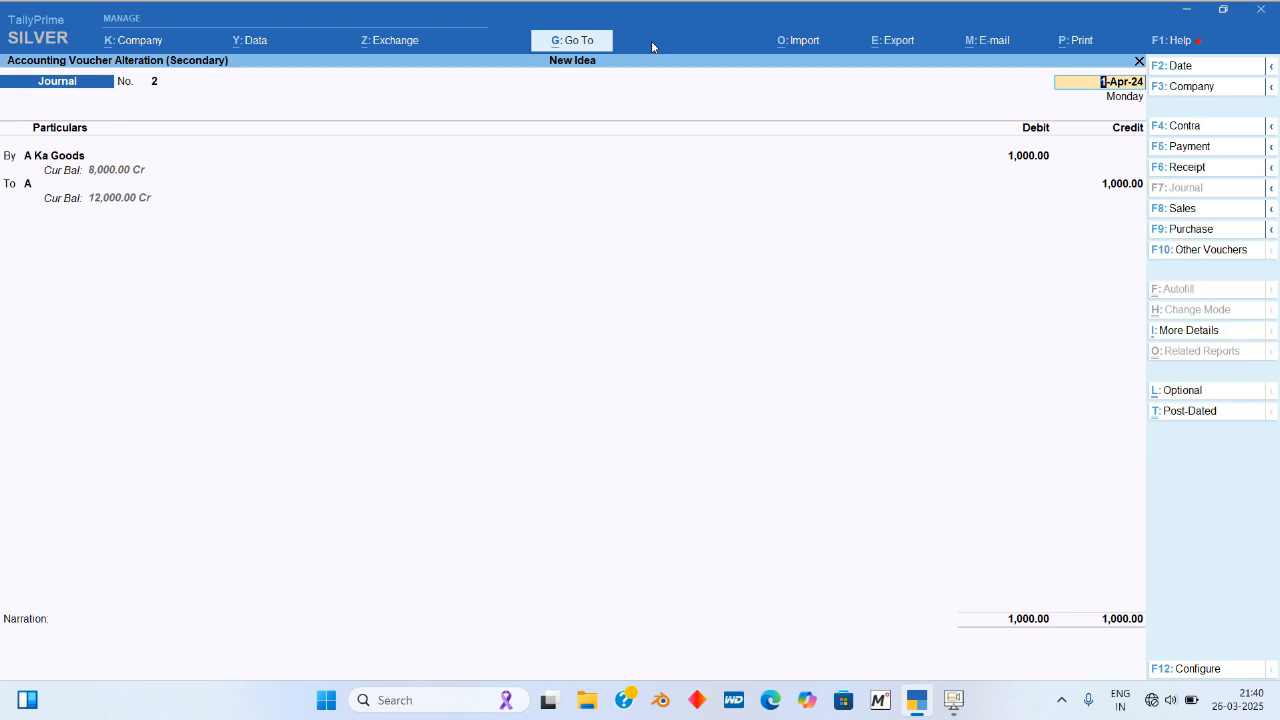
key(alt+d)
key(y)
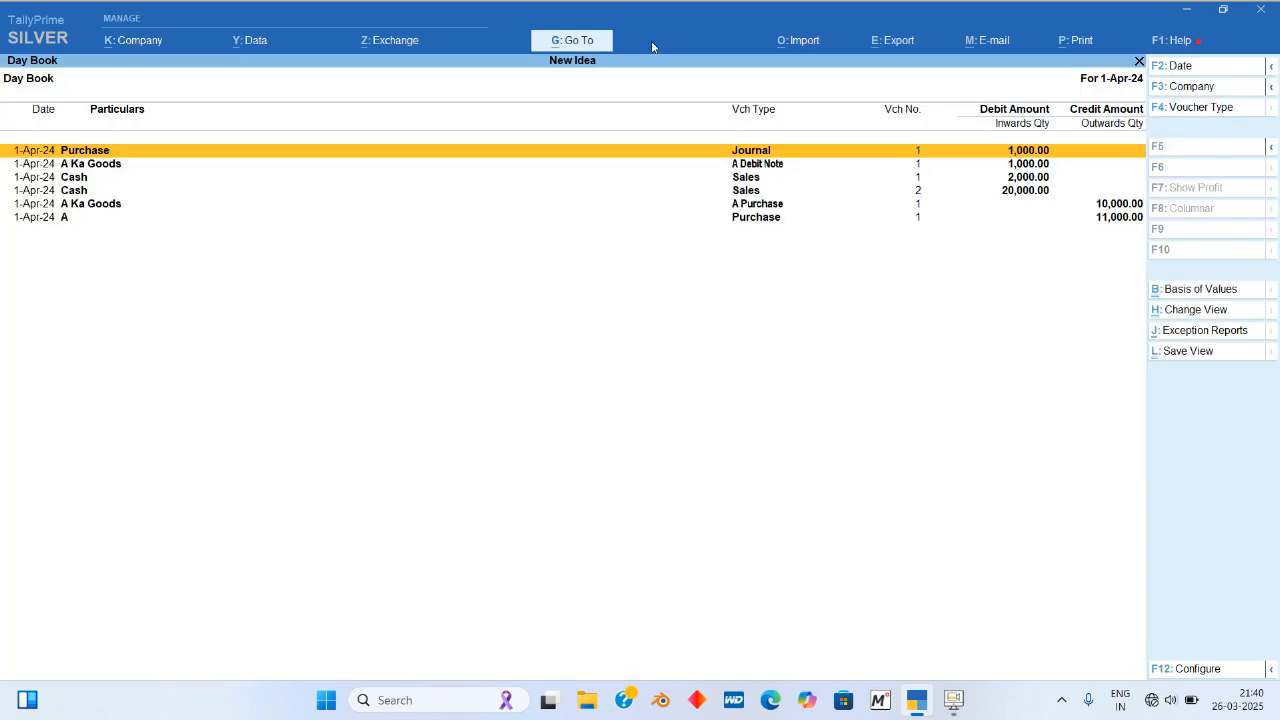
Step: Delete Journal voucher no. 1, which debits Purchase and credits A Purchase, and leave the Day Book
key(Return)
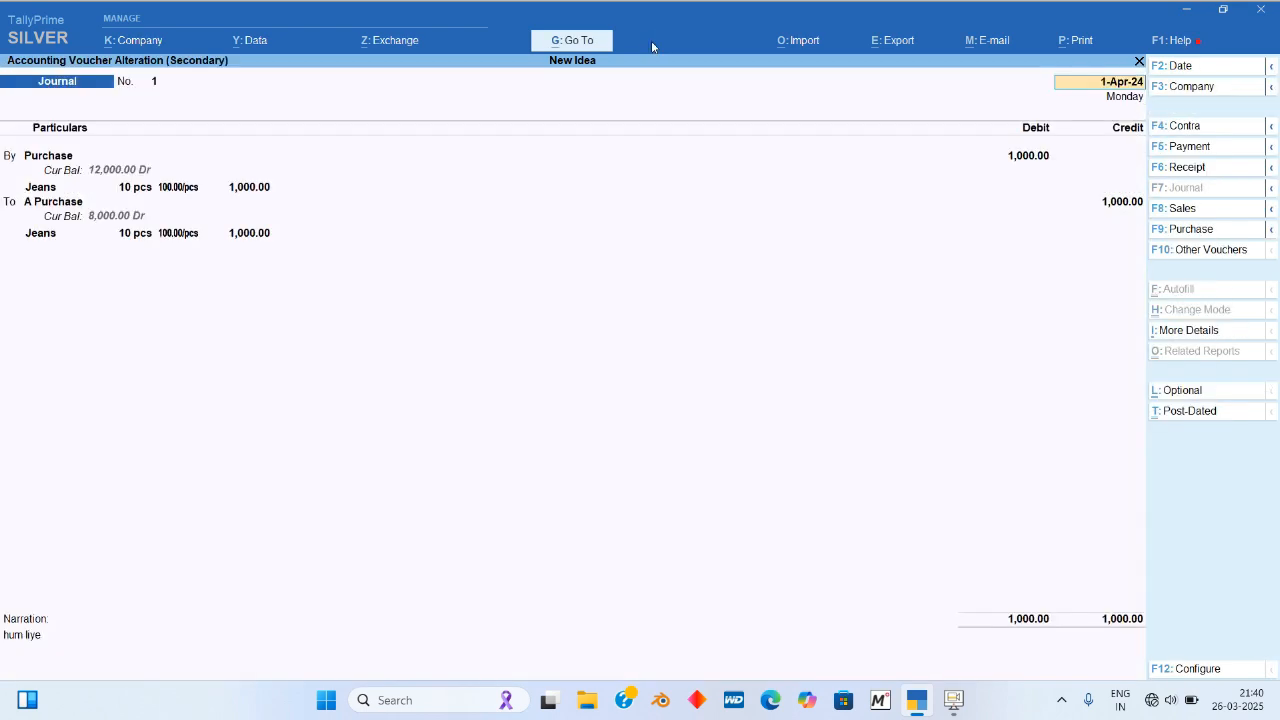
key(alt+d)
key(y)
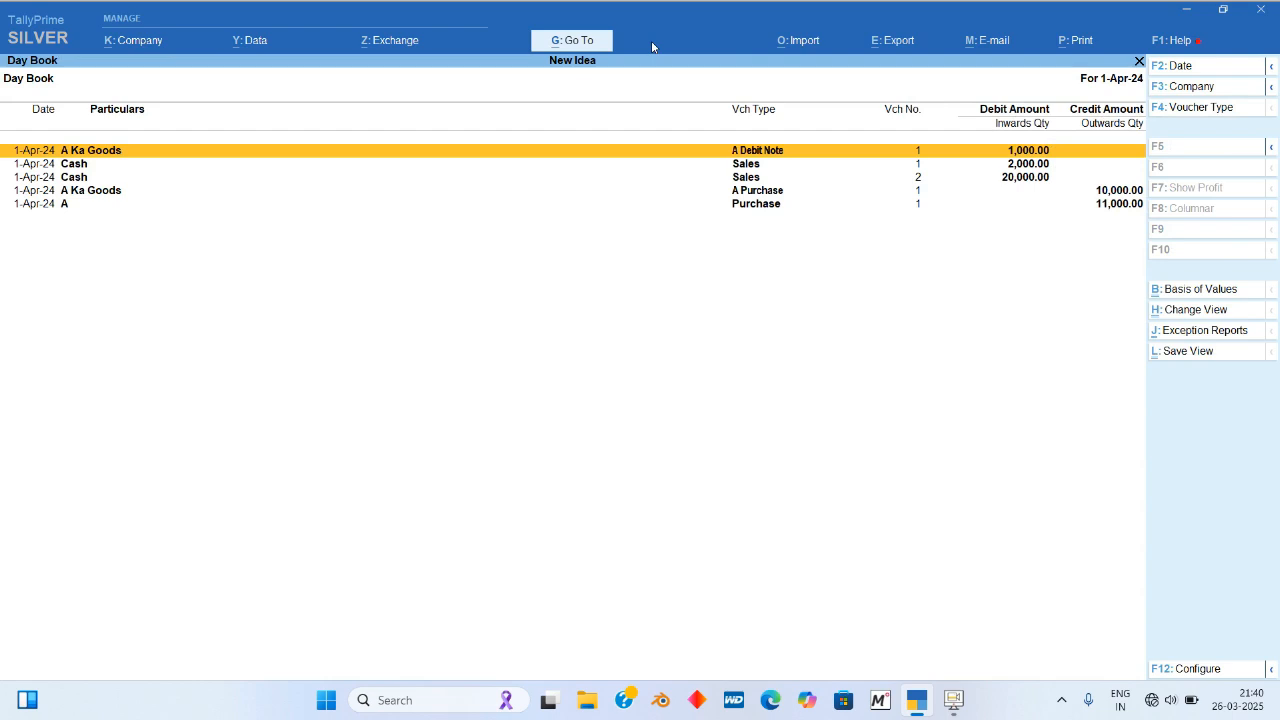
key(Escape)
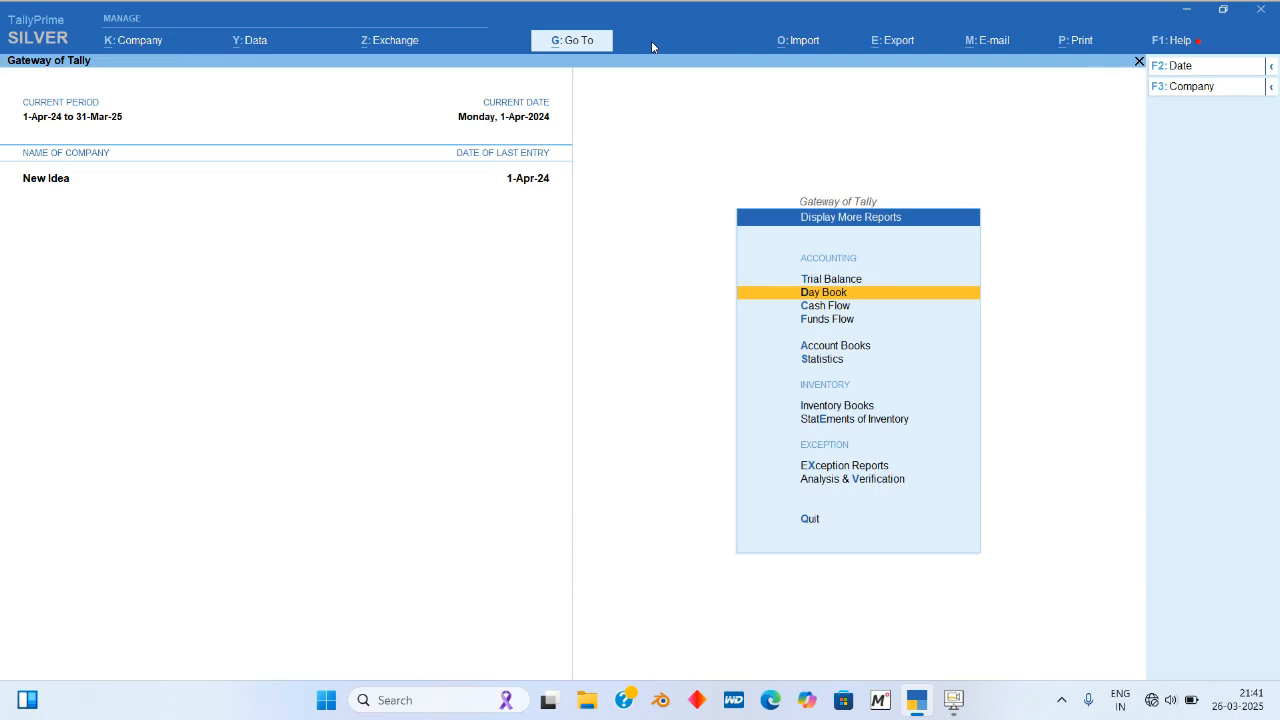
Step: Open the godown summary in the inventory books for the A Goods godown to check its closing stock
key(Down)
key(Down)
key(Down)
key(Down)
key(Down)
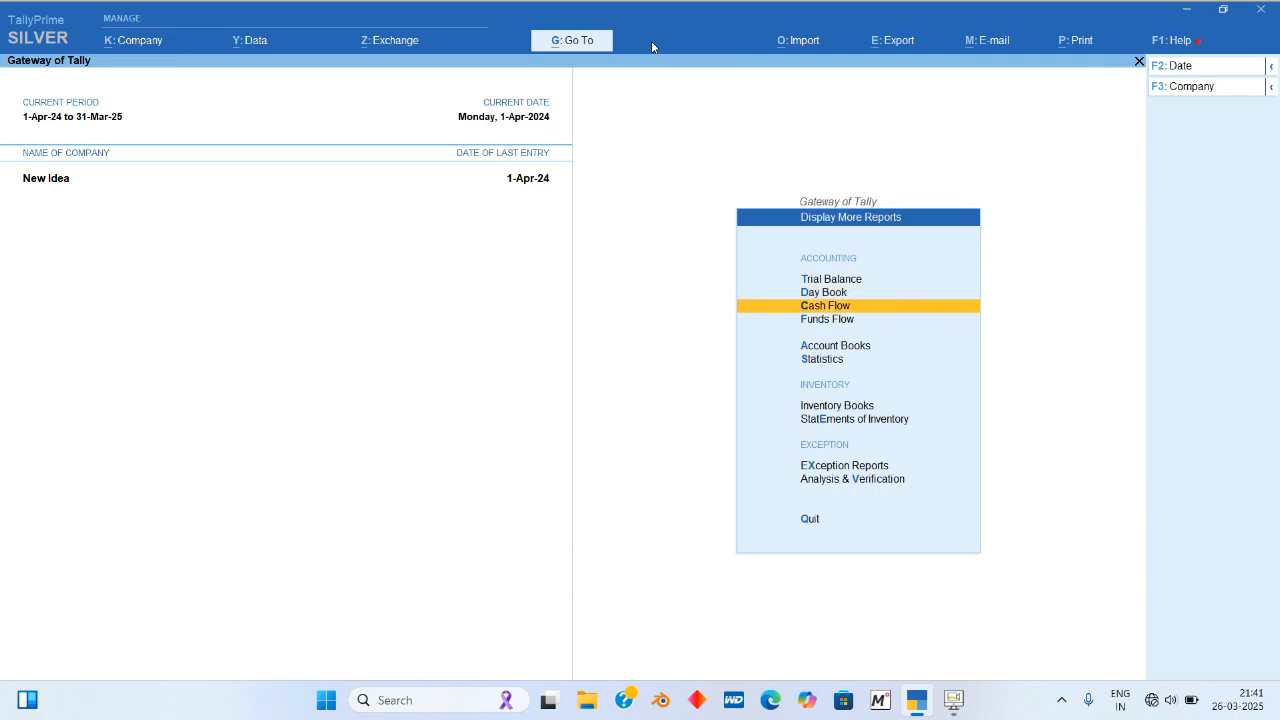
key(Return)
key(Down)
key(Return)
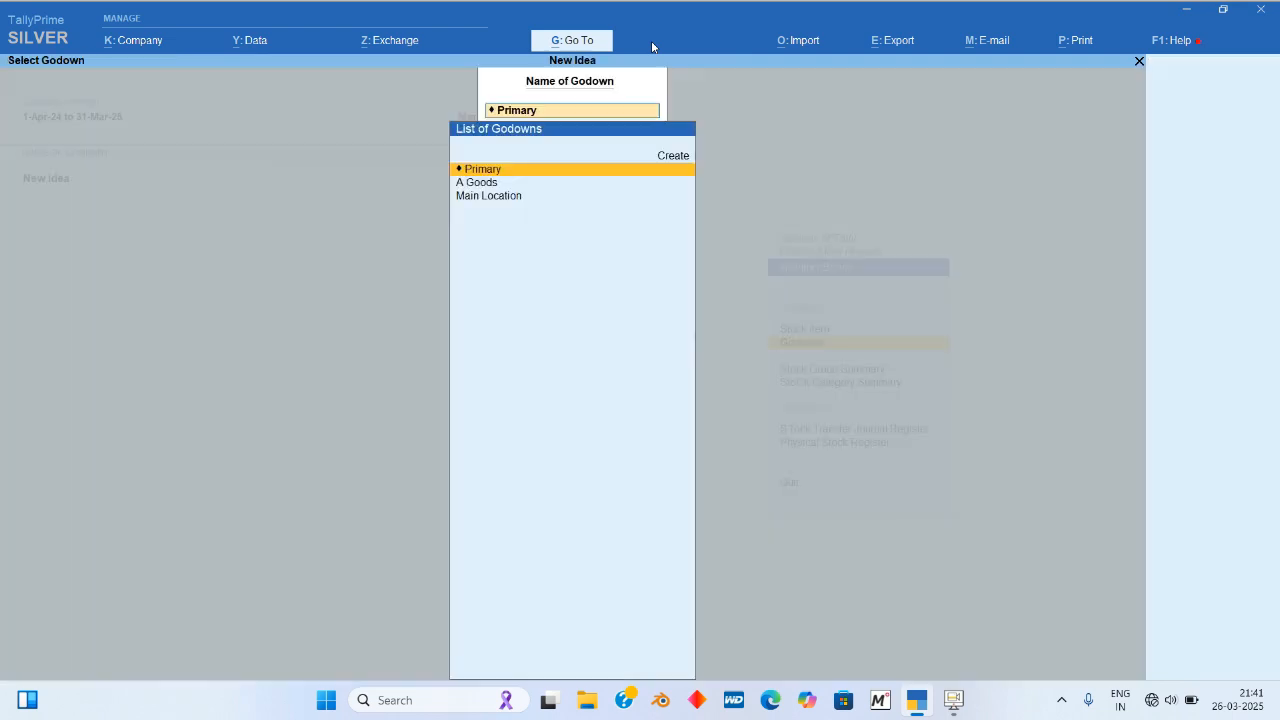
key(Down)
key(Return)
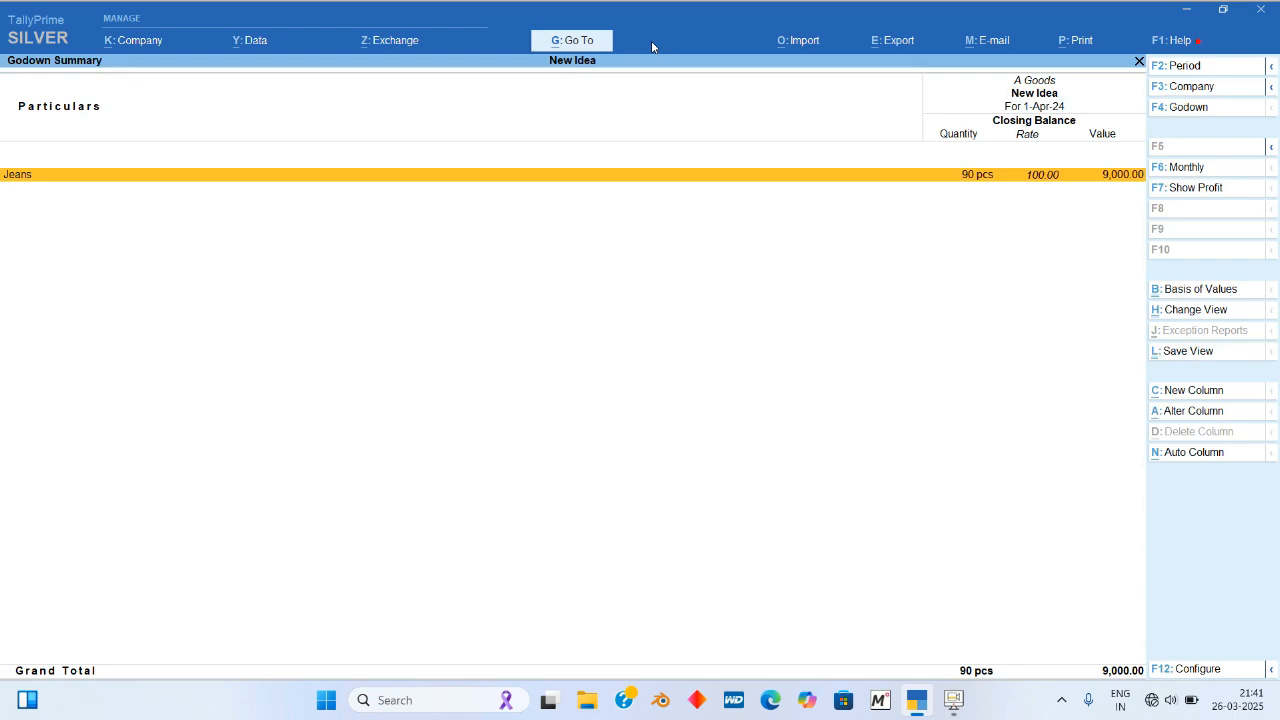
Step: Drill down into Jeans to examine its godown vouchers in A Goods, and return to the godown selection
key(Return)
key(Return)
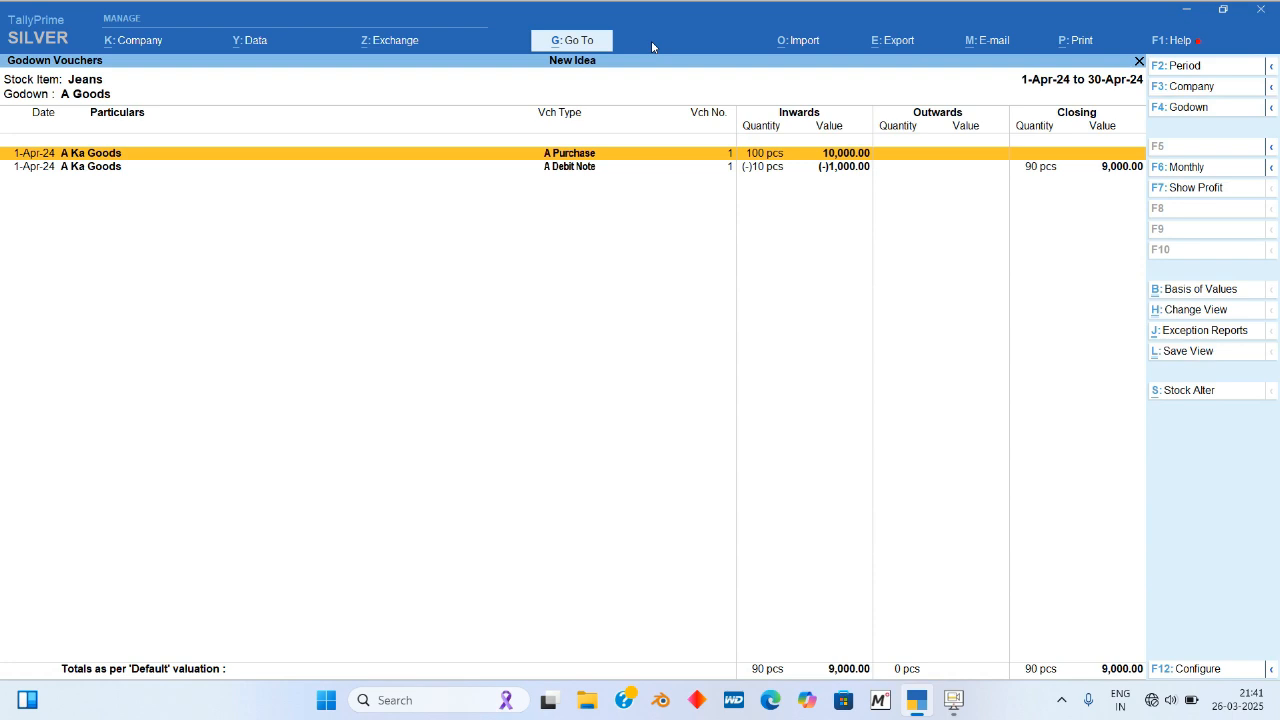
key(Escape)
key(Escape)
key(Escape)
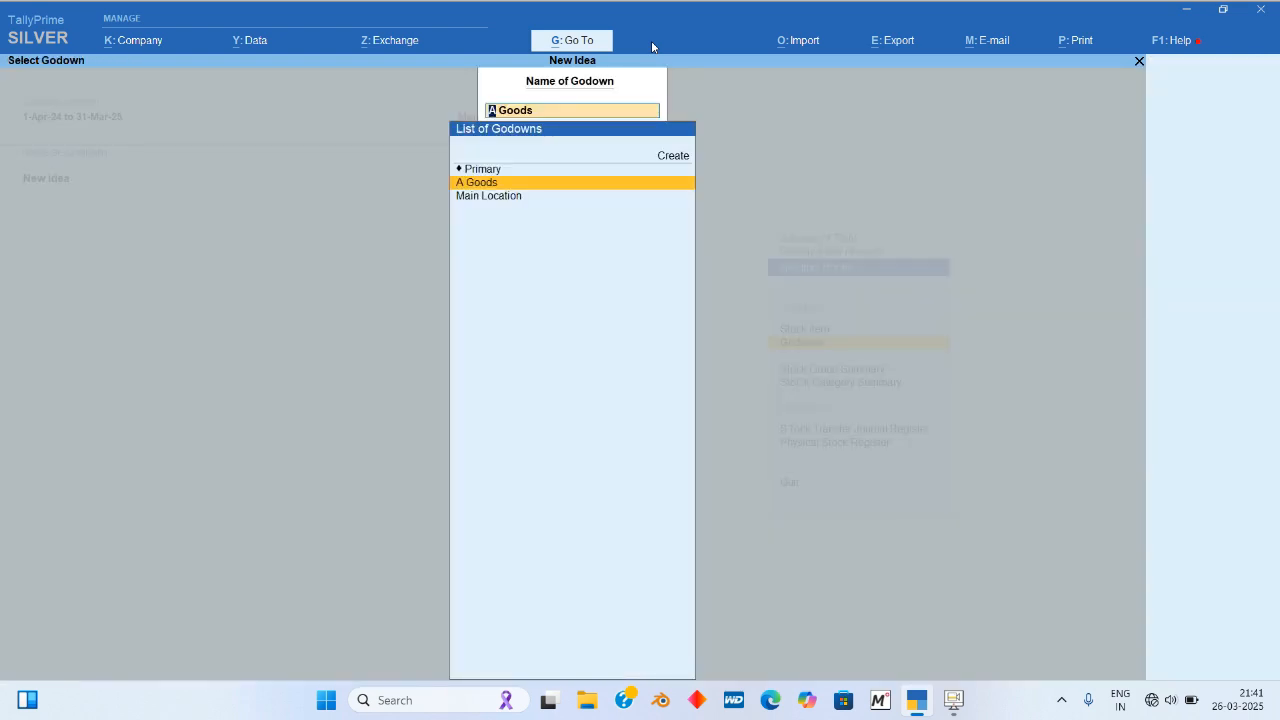
Step: Check the closing stock of Jeans and Shirt in the Main Location godown, and return to the Gateway of Tally
key(Down)
key(Return)
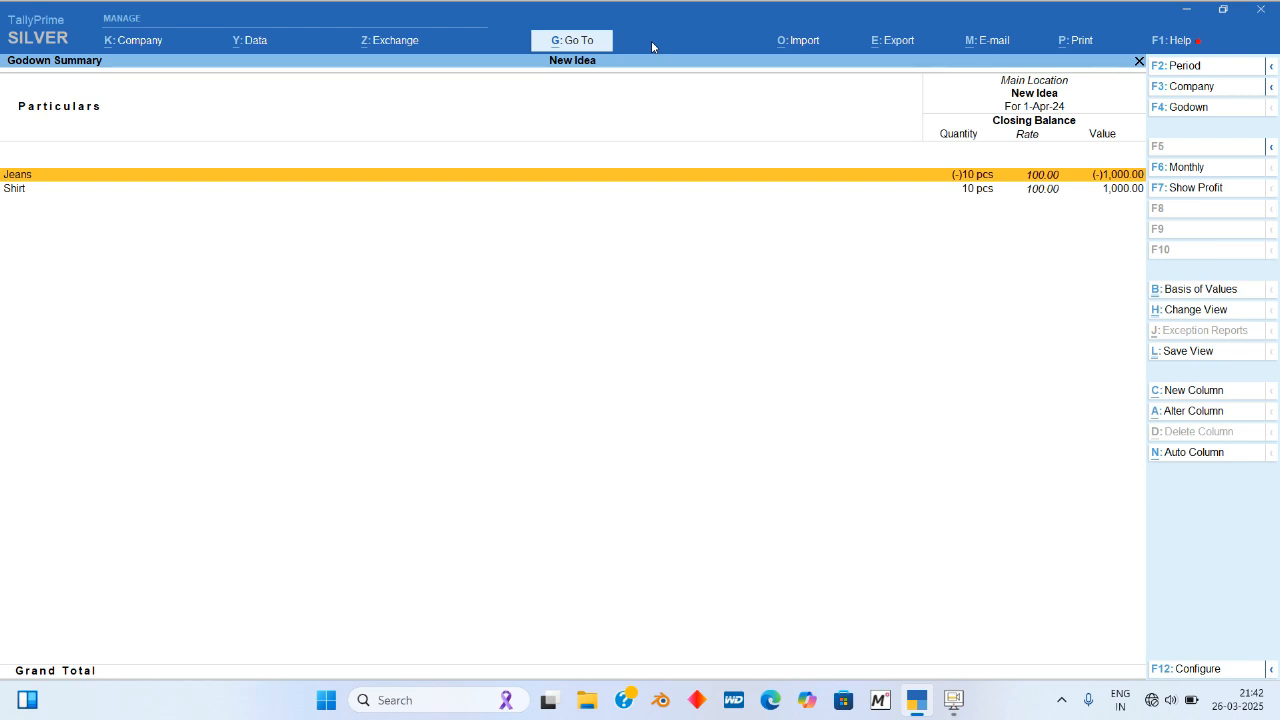
key(F4)
key(Escape)
key(Escape)
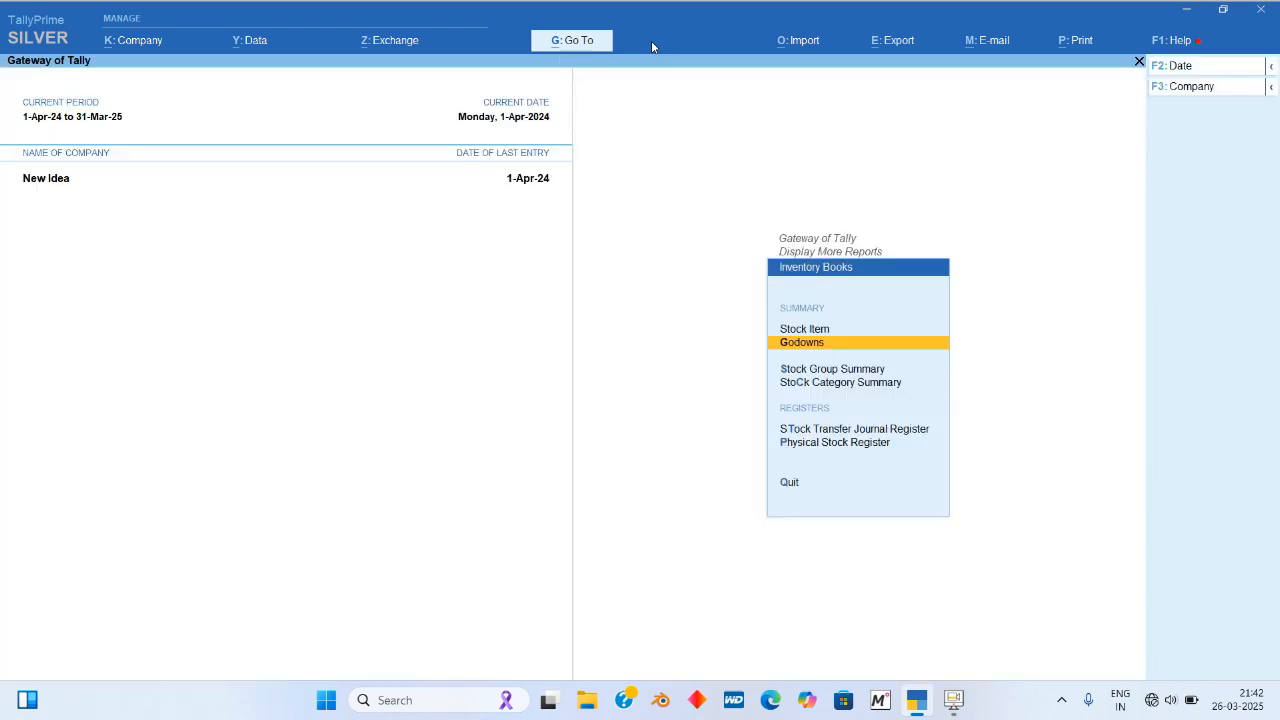
key(Escape)
key(Escape)
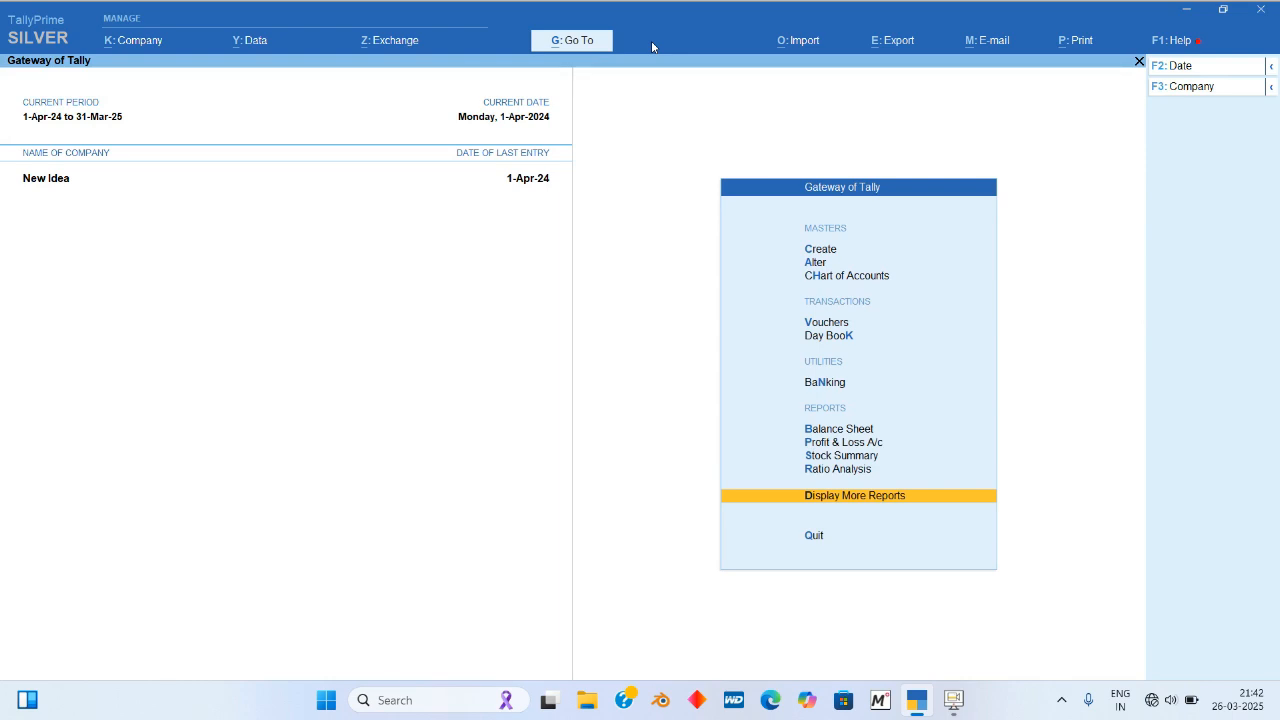
Step: Open the Profit & Loss A/c and drill down through Sales Accounts to the Sales ledger vouchers, returning to the report
key(p)
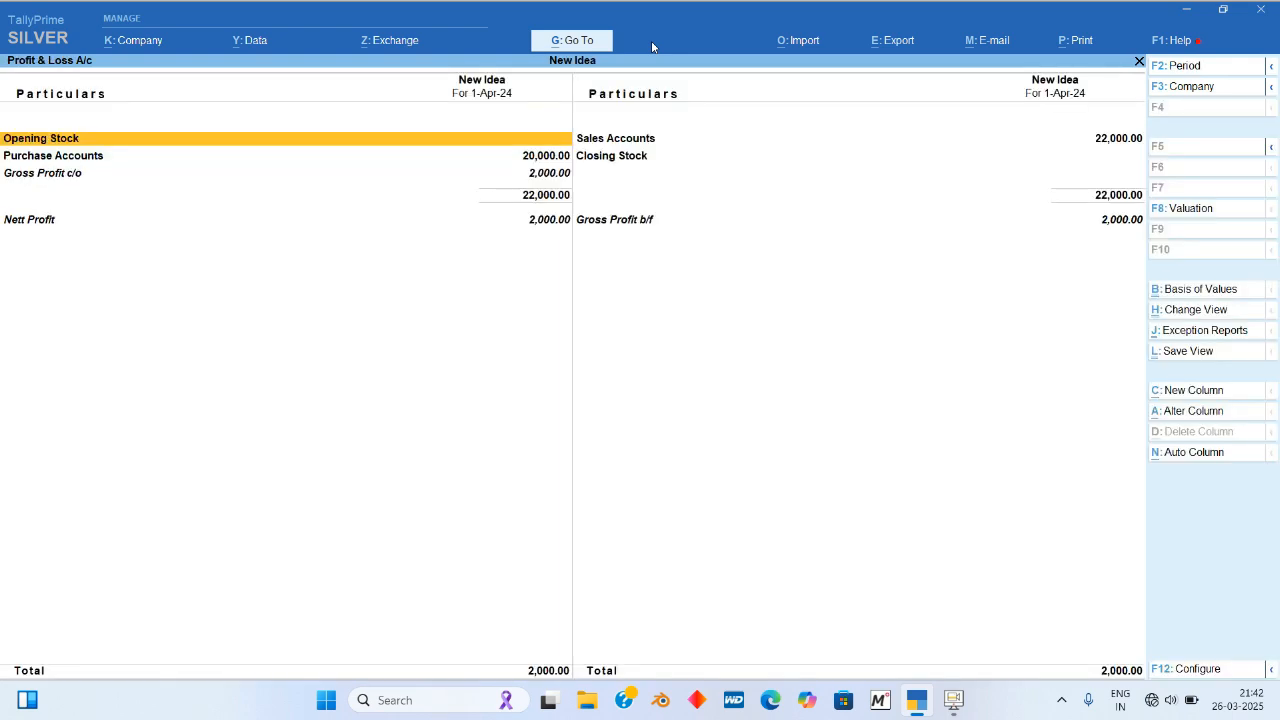
key(Right)
key(Return)
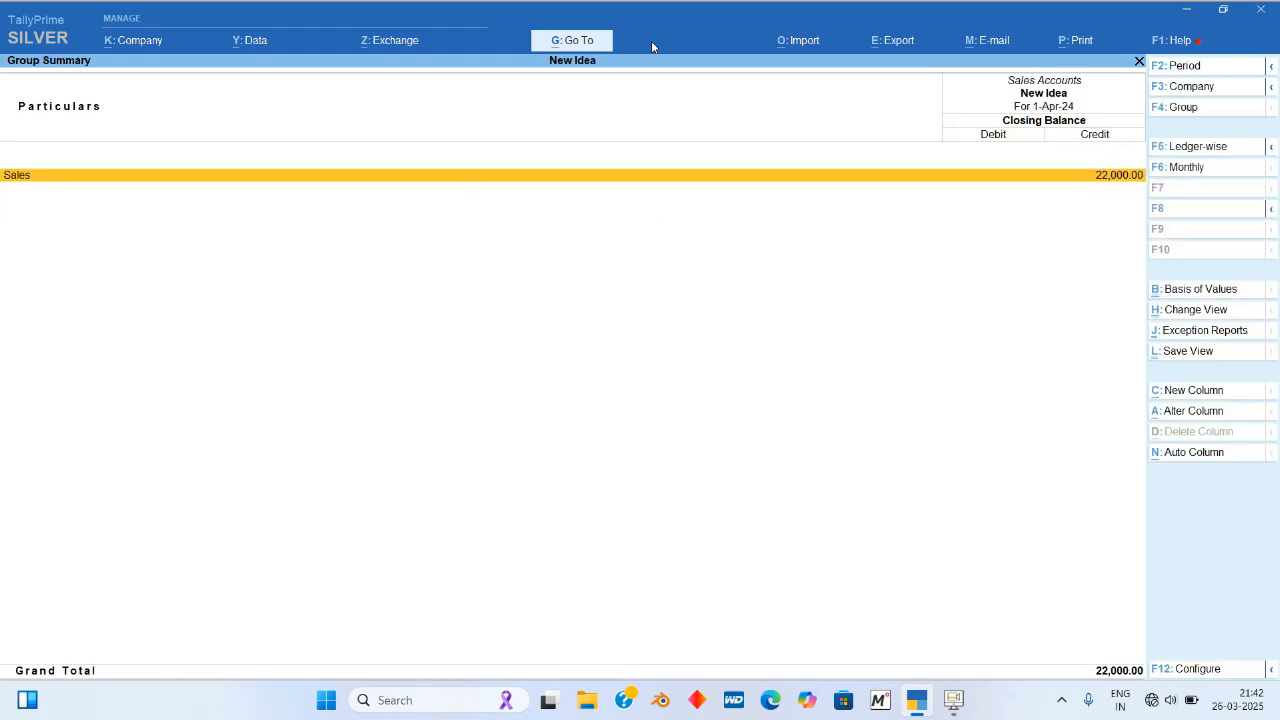
key(Return)
key(Return)
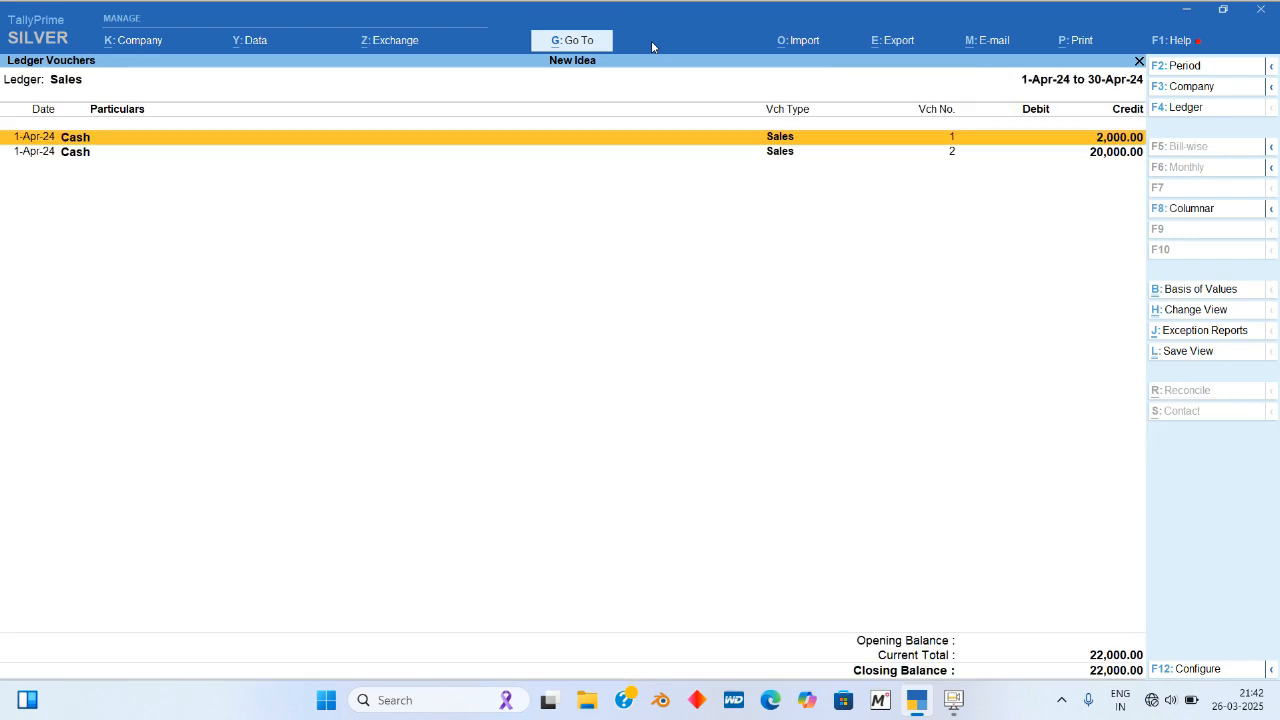
key(Escape)
key(Escape)
key(Escape)
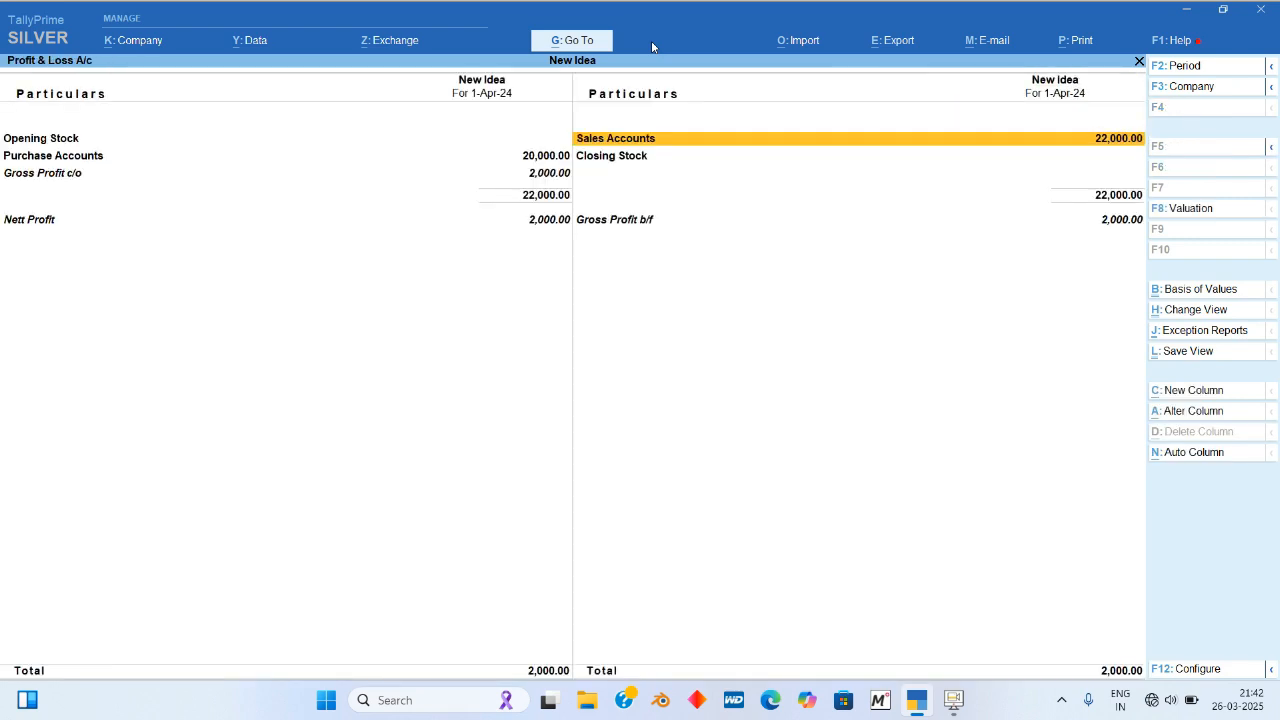
Step: Examine the A Purchase and Purchase ledger balances under Purchase Accounts, and leave the Profit & Loss A/c
key(Left)
key(Down)
key(Return)
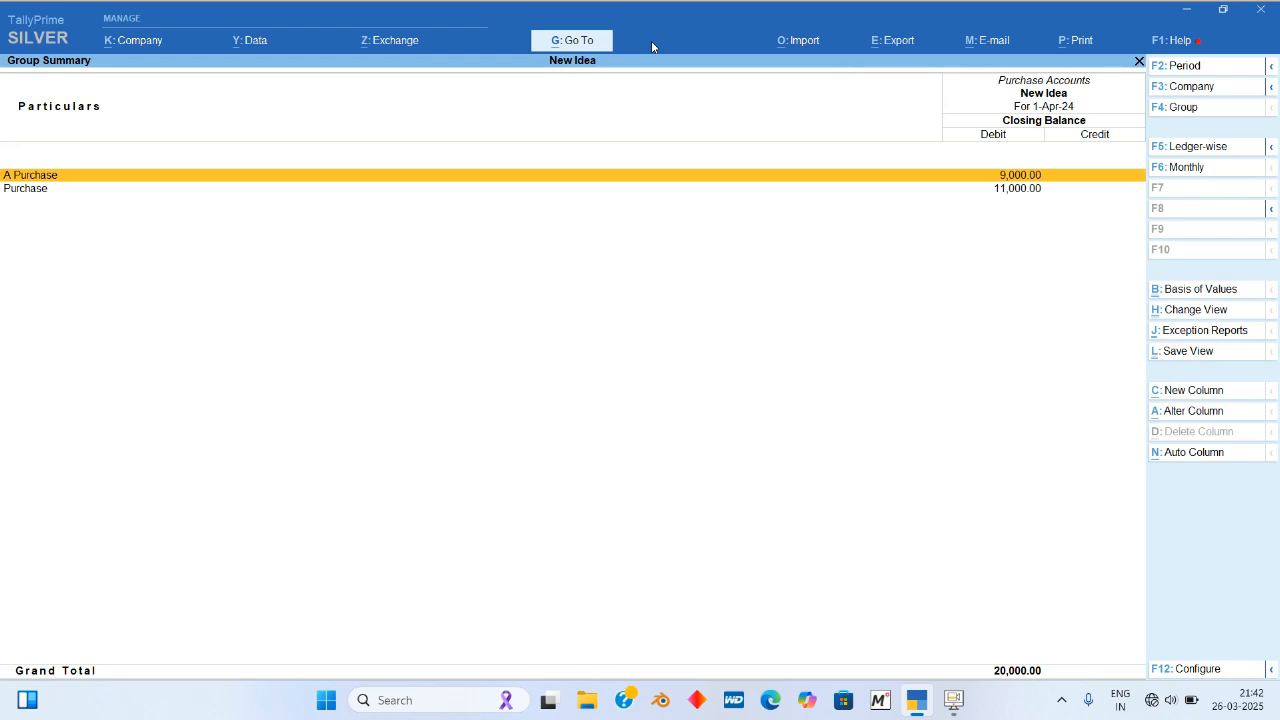
key(Down)
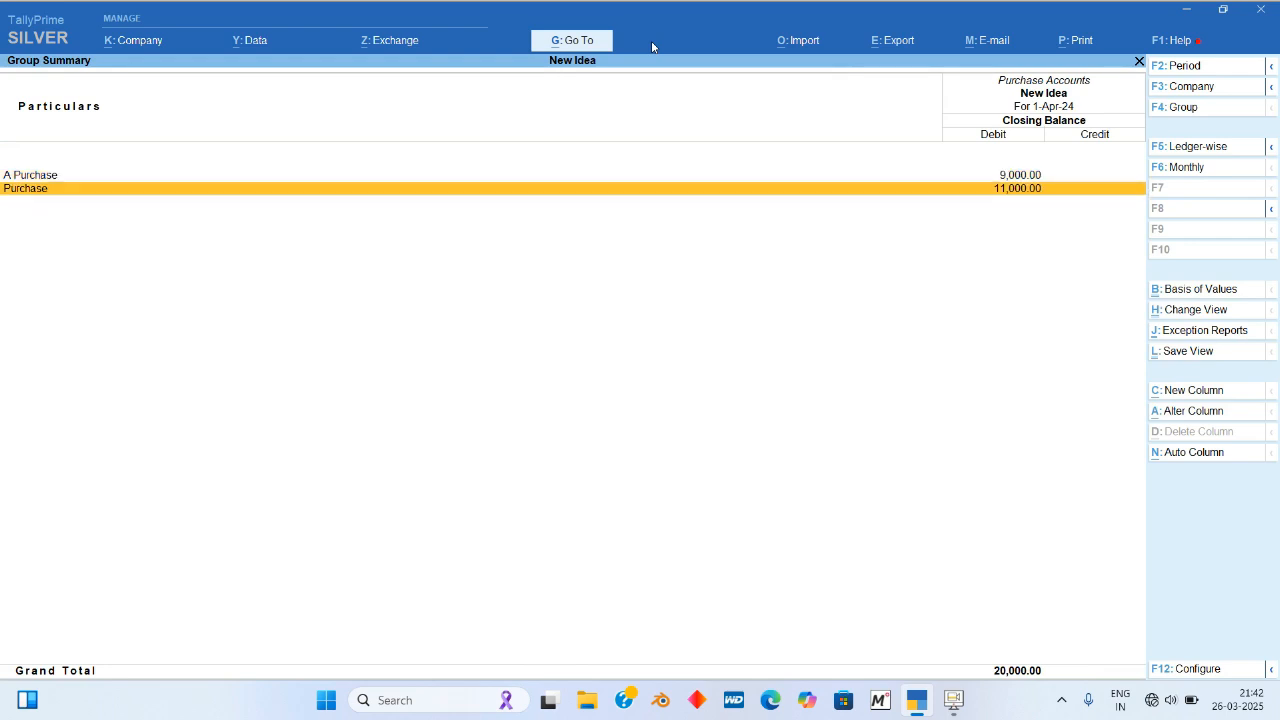
key(Escape)
key(Escape)
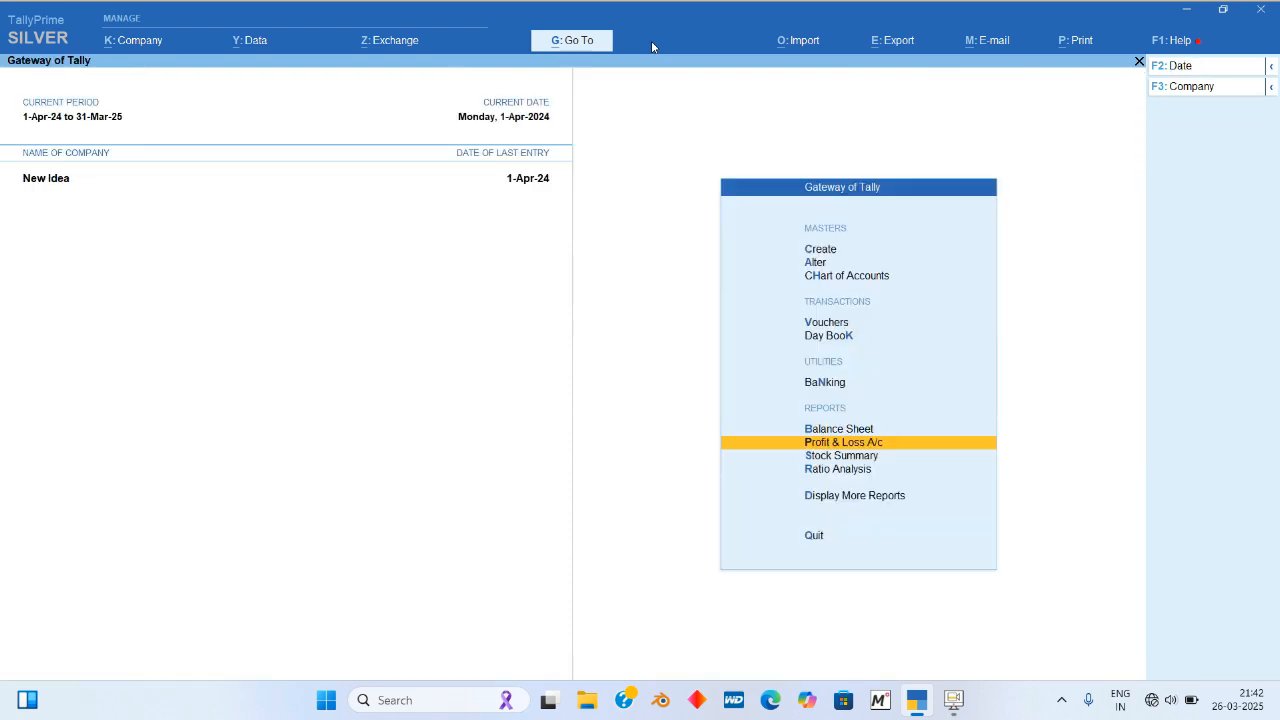
Step: Open the Balance Sheet and review the Sundry Creditors balances under Current Liabilities, returning to the report
key(b)
key(Down)
key(Down)
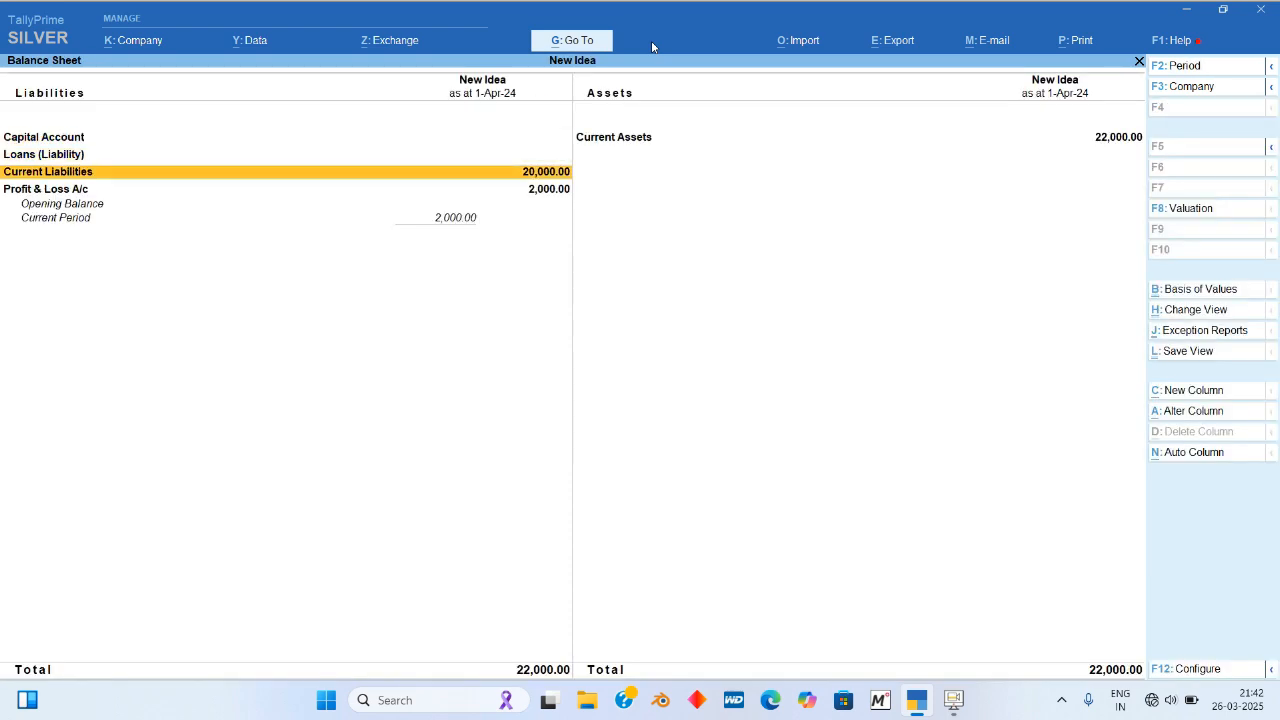
key(Return)
key(Return)
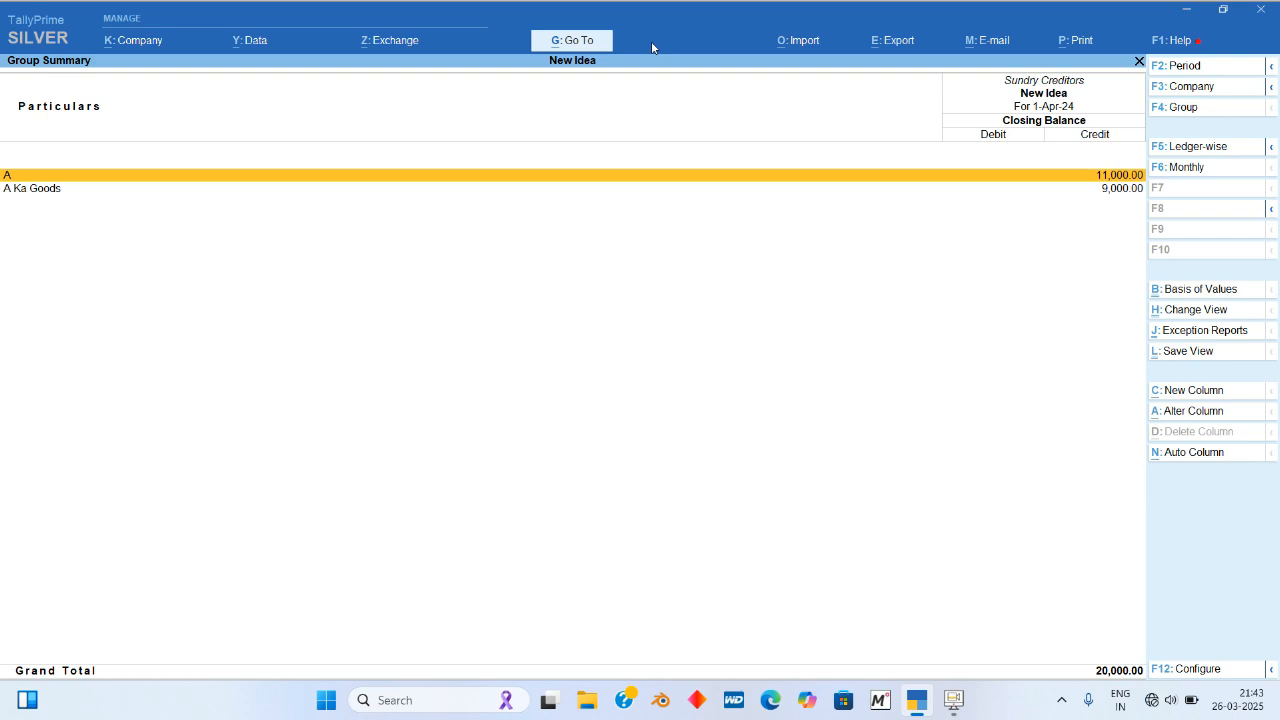
key(Escape)
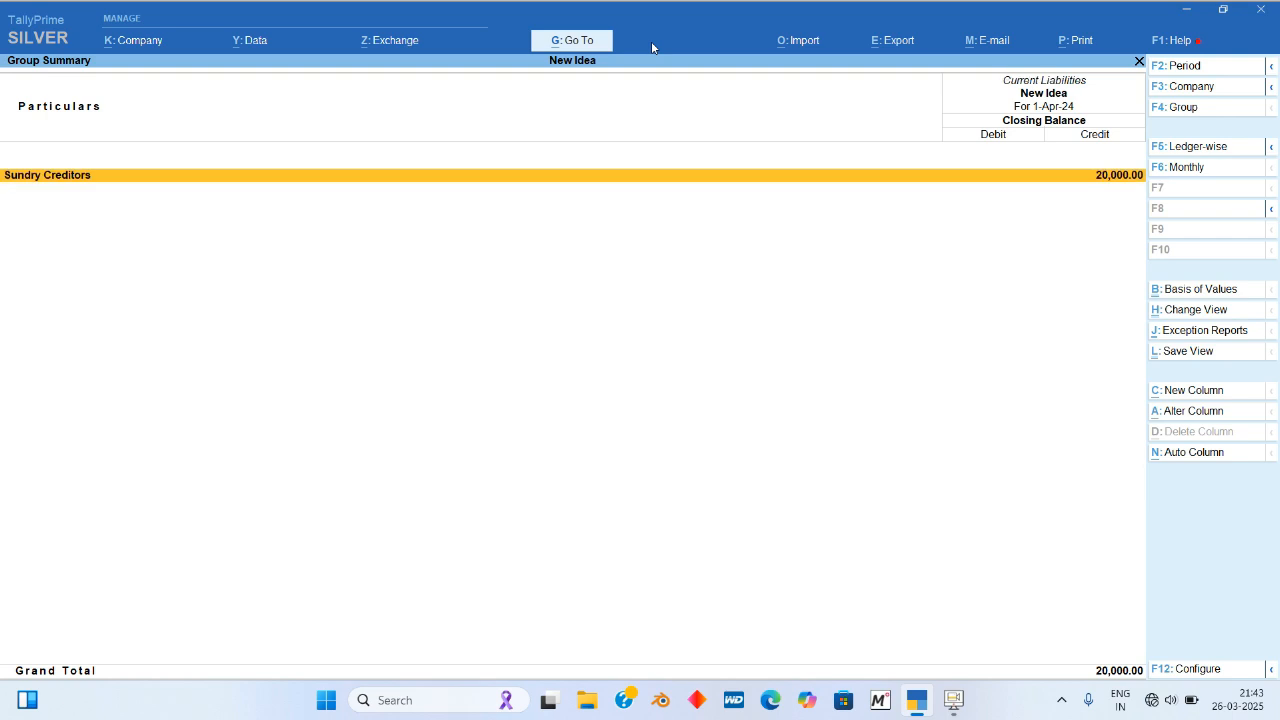
key(Escape)
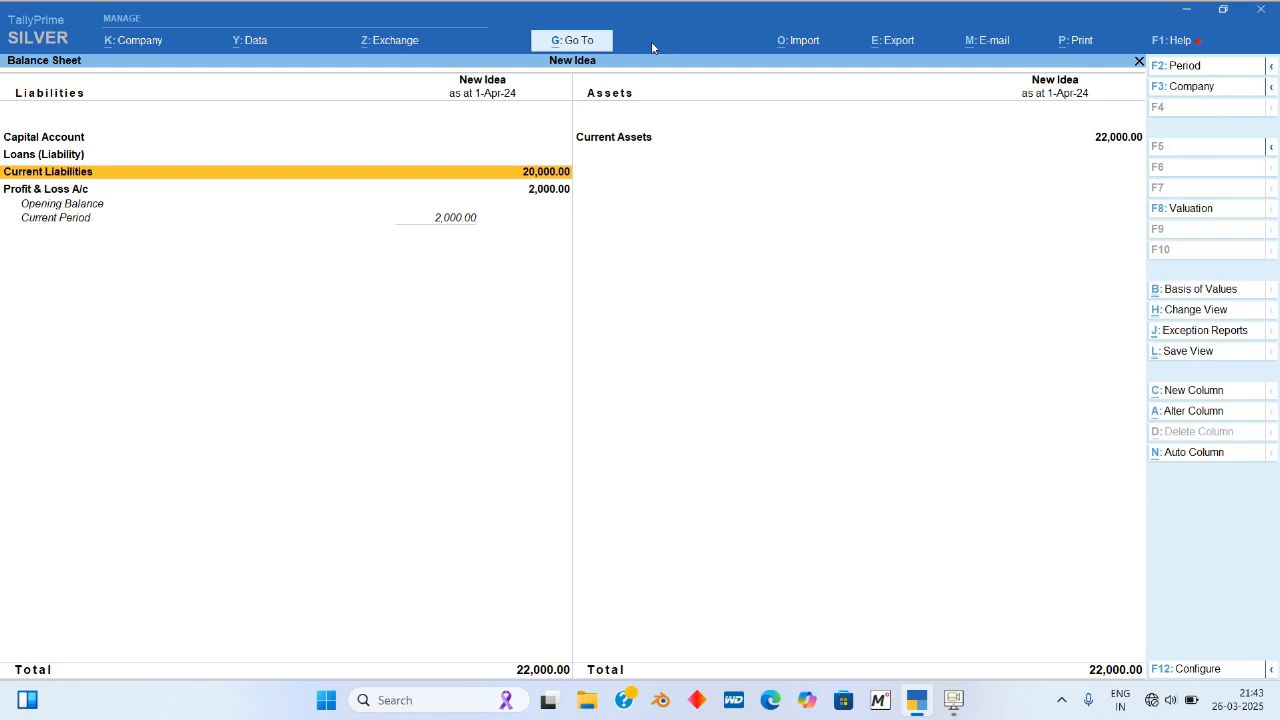
Step: Leave the Balance Sheet and start a journal voucher with the A Purchase ledger on the debit side
key(Escape)
key(v)
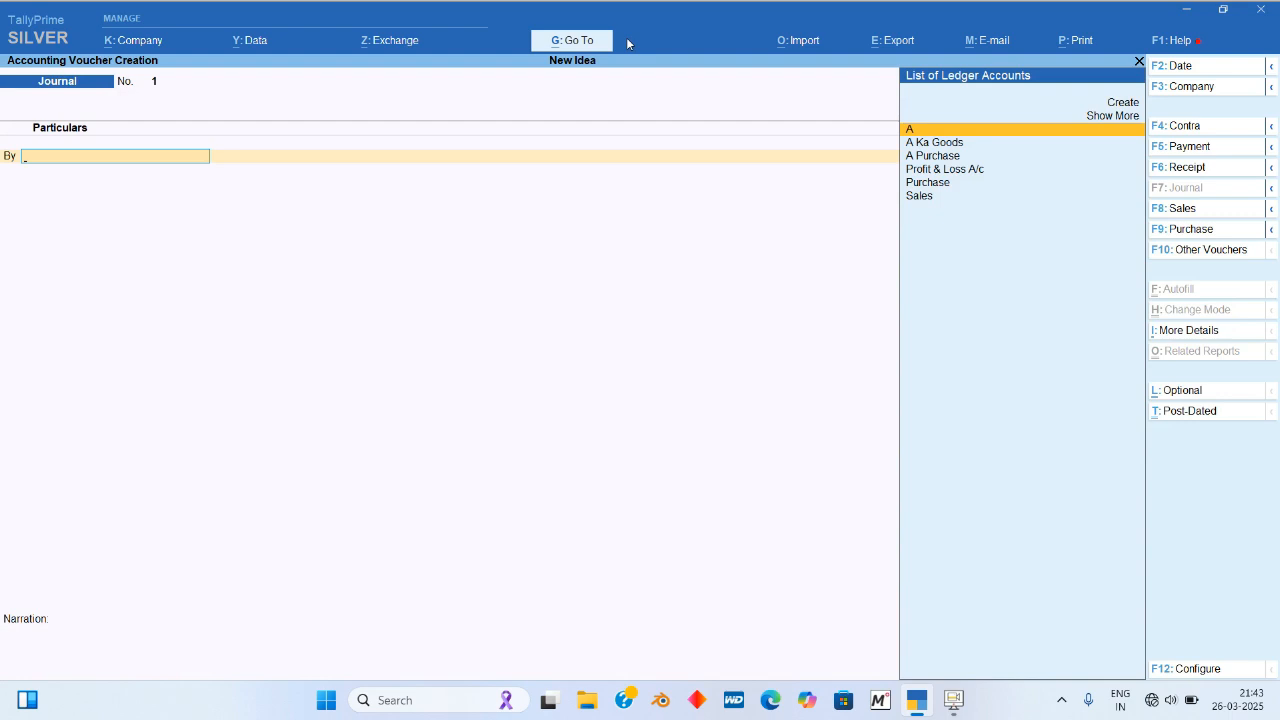
text(A)
key(Down)
key(Down)
key(Return)
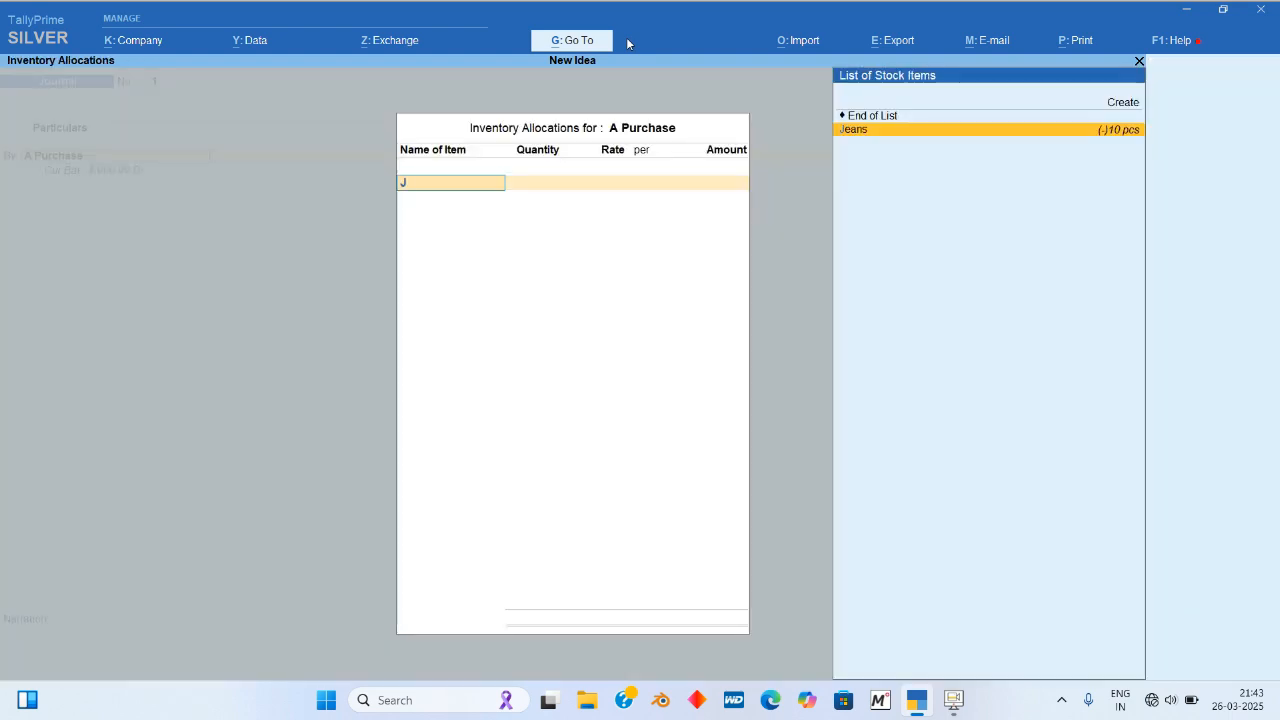
Step: Allocate 10 pcs of Jeans at 100.00 per pcs in the A Goods godown to the A Purchase debit entry
key(Return)
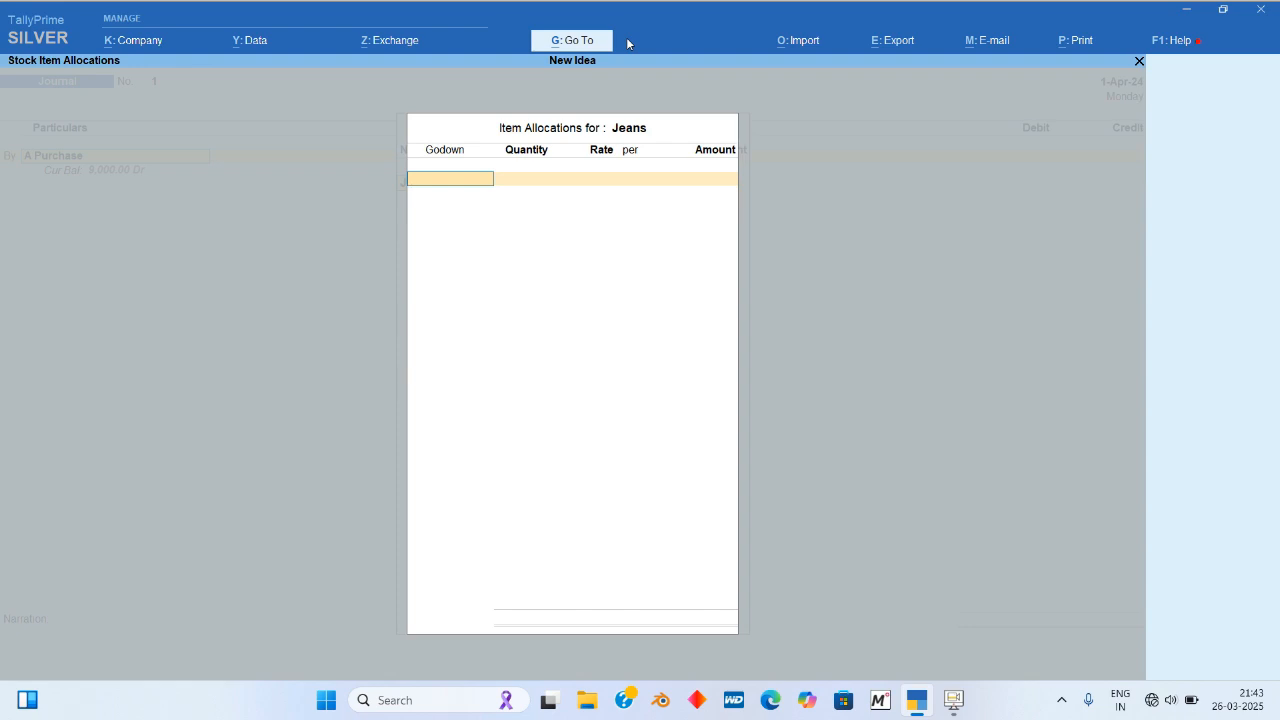
text(A)
key(Return)
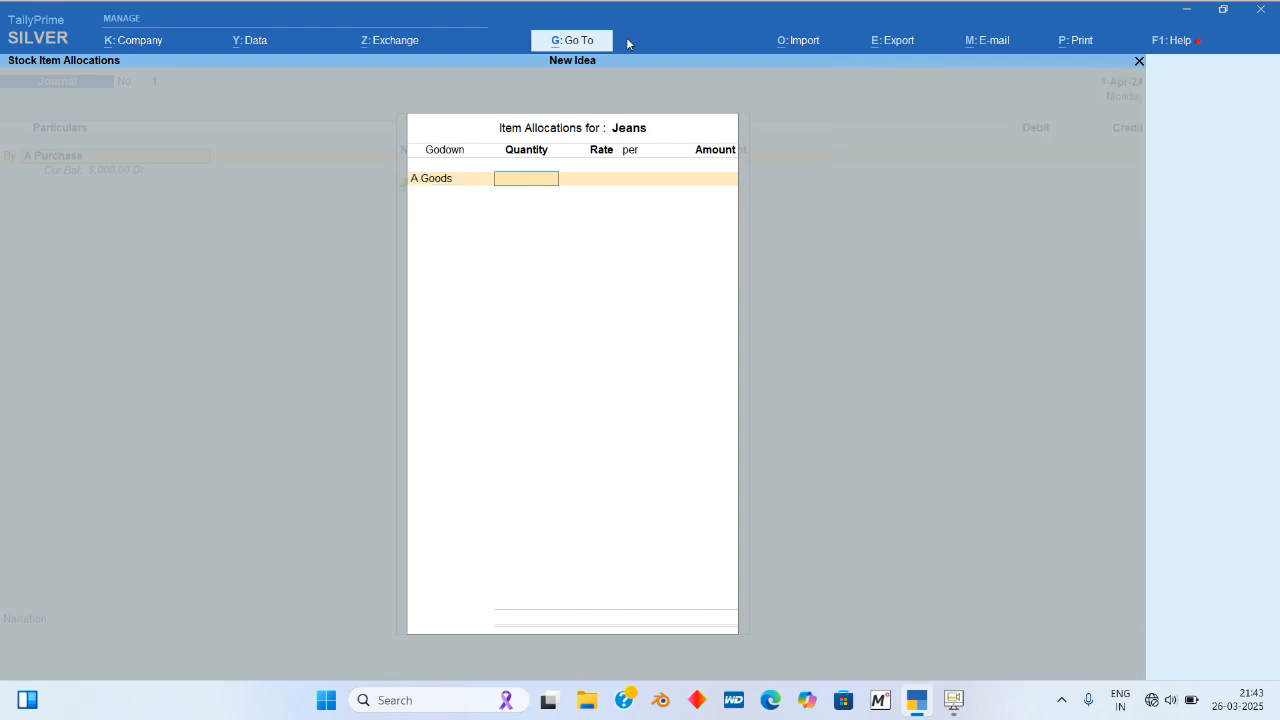
text(10)
key(Return)
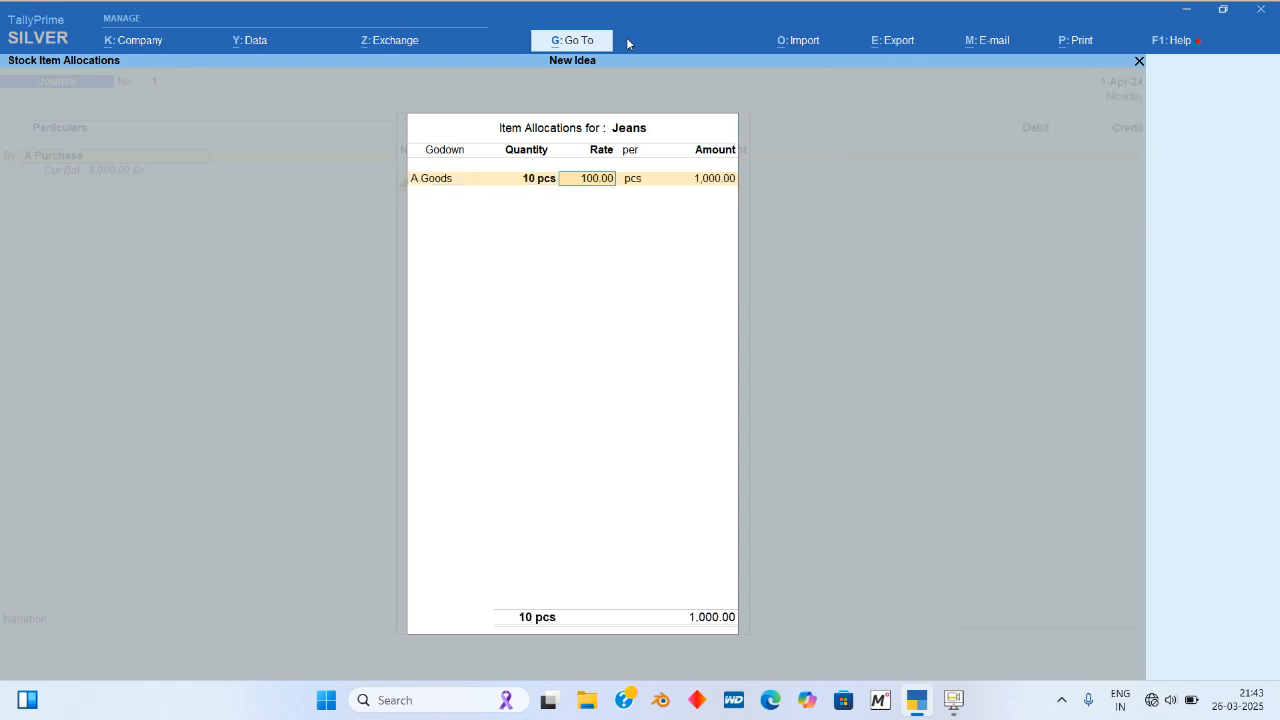
key(Return)
key(Return)
key(Return)
key(Return)
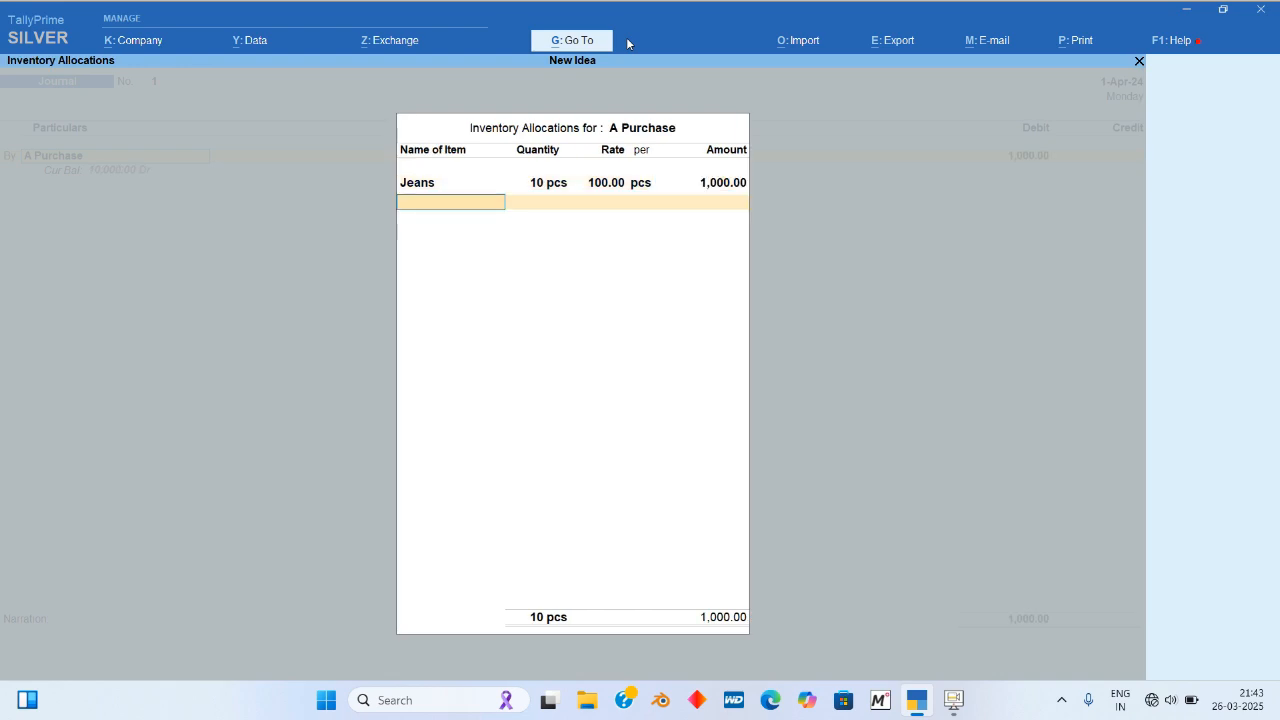
key(Return)
key(Return)
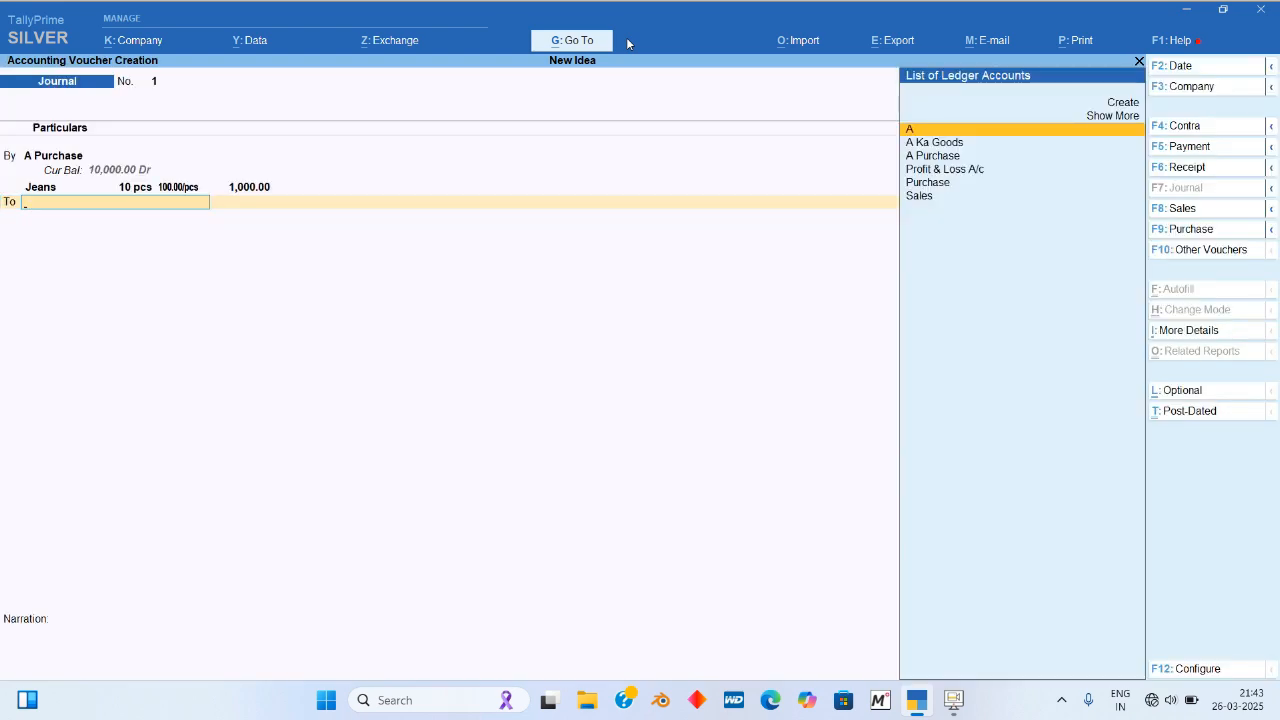
Step: Credit the Purchase ledger in the journal and pick Jeans as its stock item
text(Pu)
key(Return)
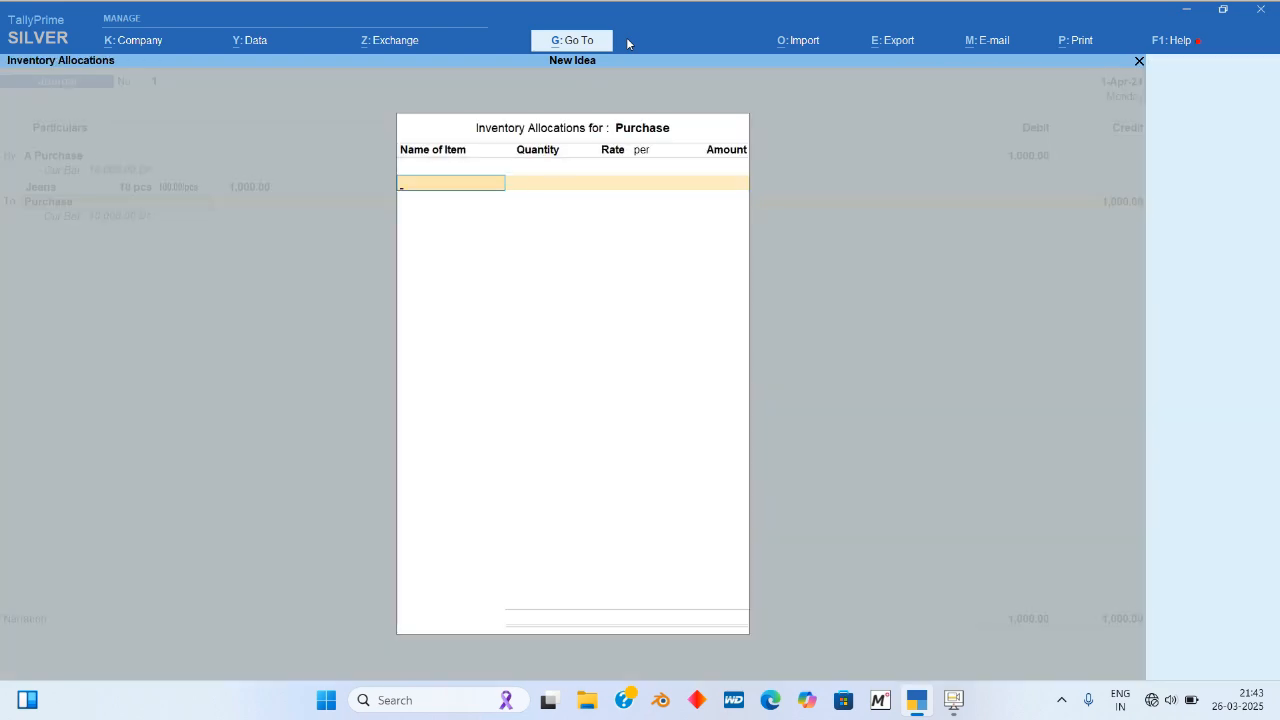
text(A)
key(BackSpace)
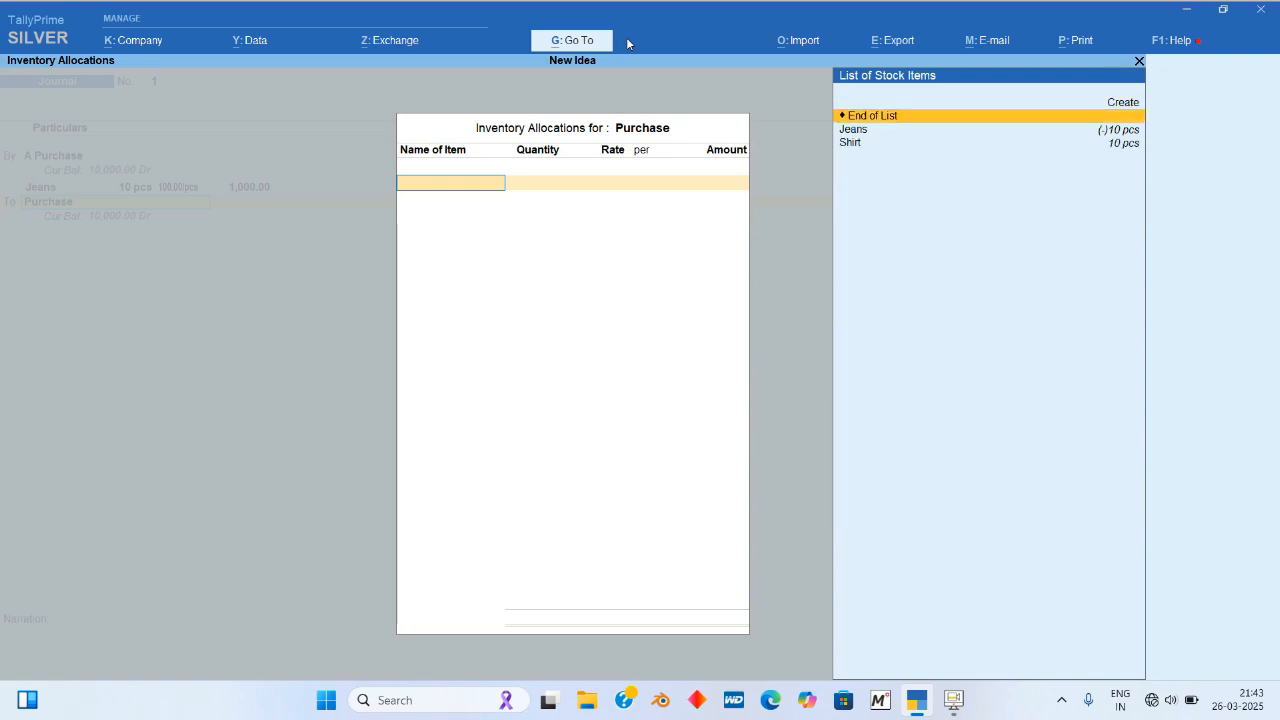
key(Down)
key(Return)
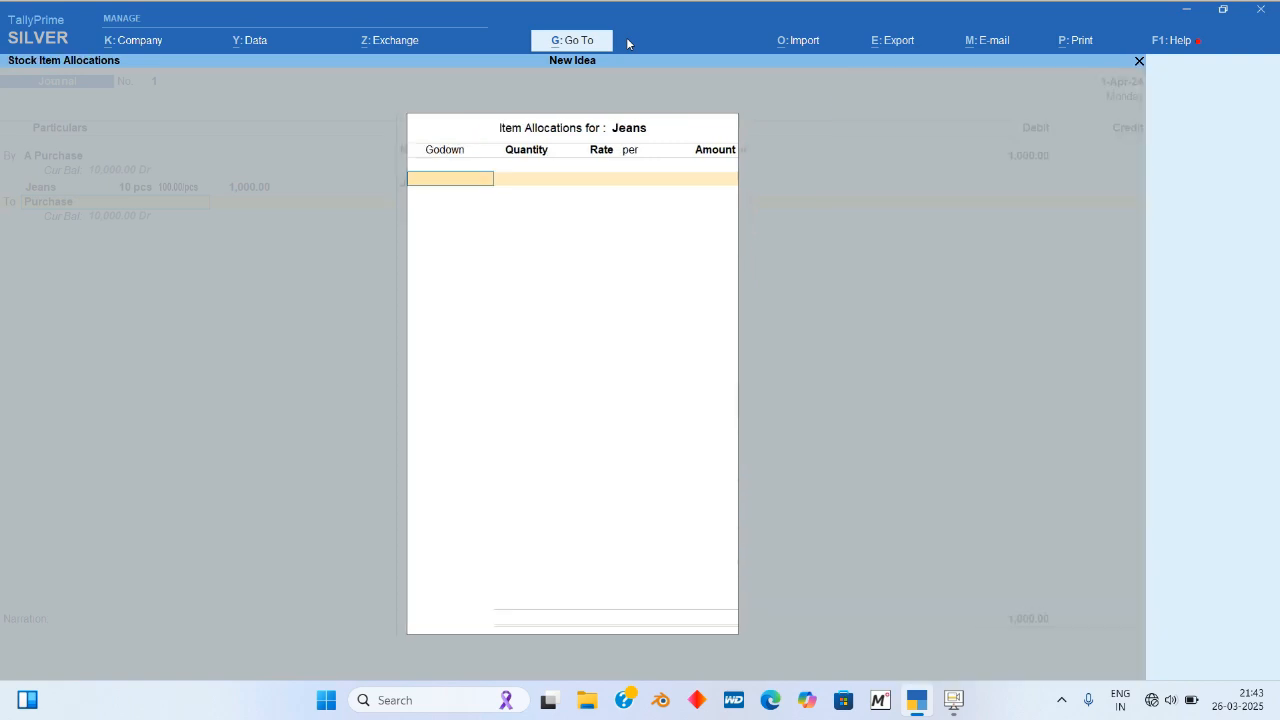
Step: Allocate 10 pcs of Jeans at 100.00 per pcs in the Main Location godown to the Purchase credit entry
key(Down)
key(Return)
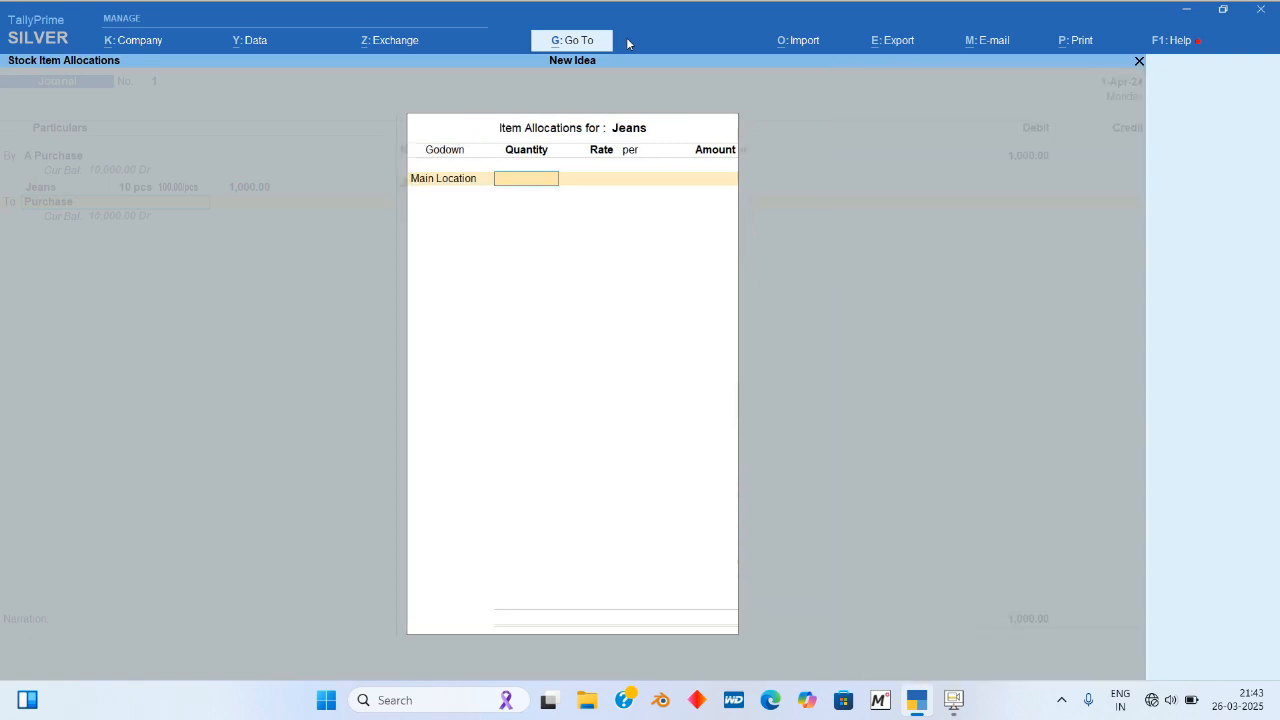
text(10)
key(Return)
key(Return)
key(Return)
key(Return)
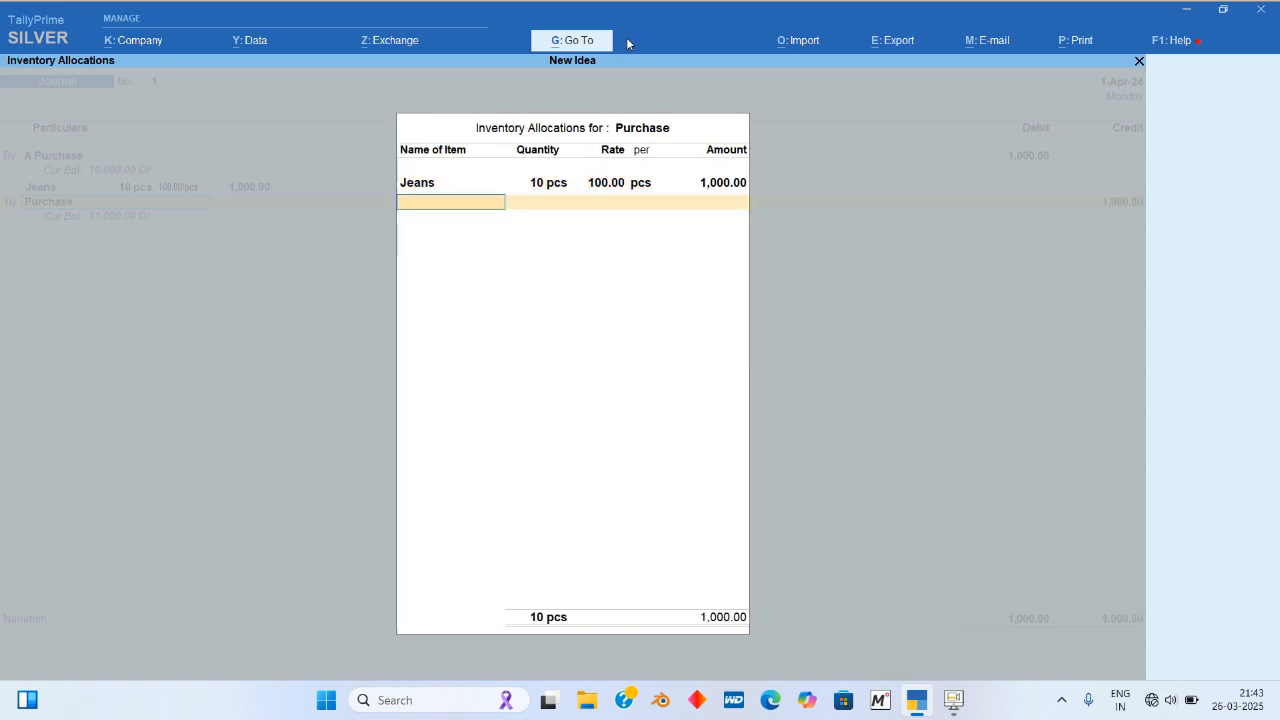
key(Return)
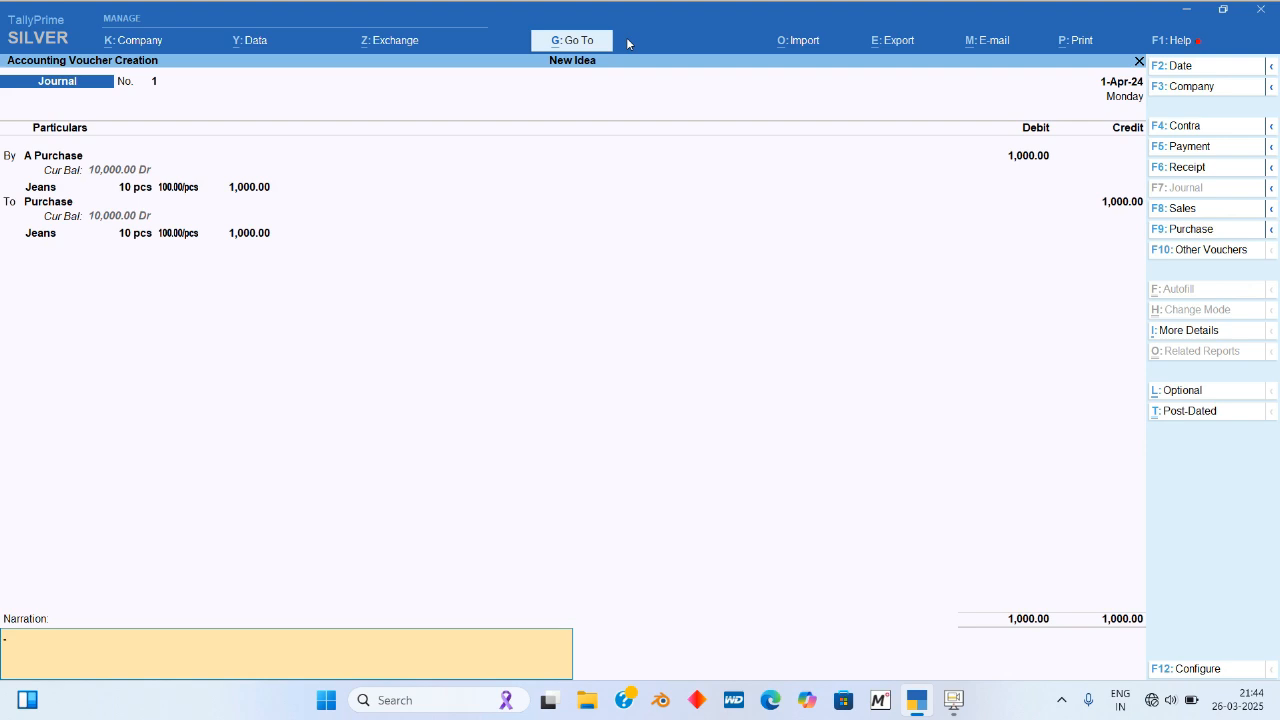
Step: Save the journal voucher with no narration and return to the Gateway of Tally
key(Return)
key(Return)
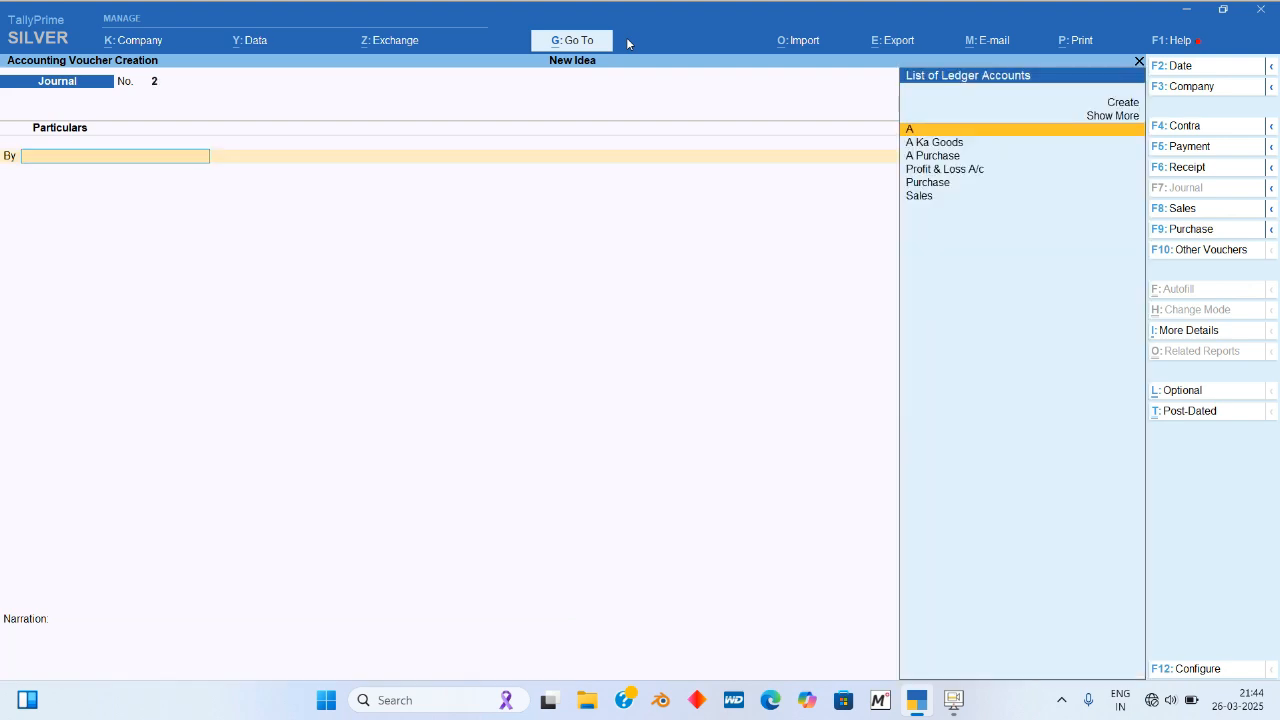
key(Escape)
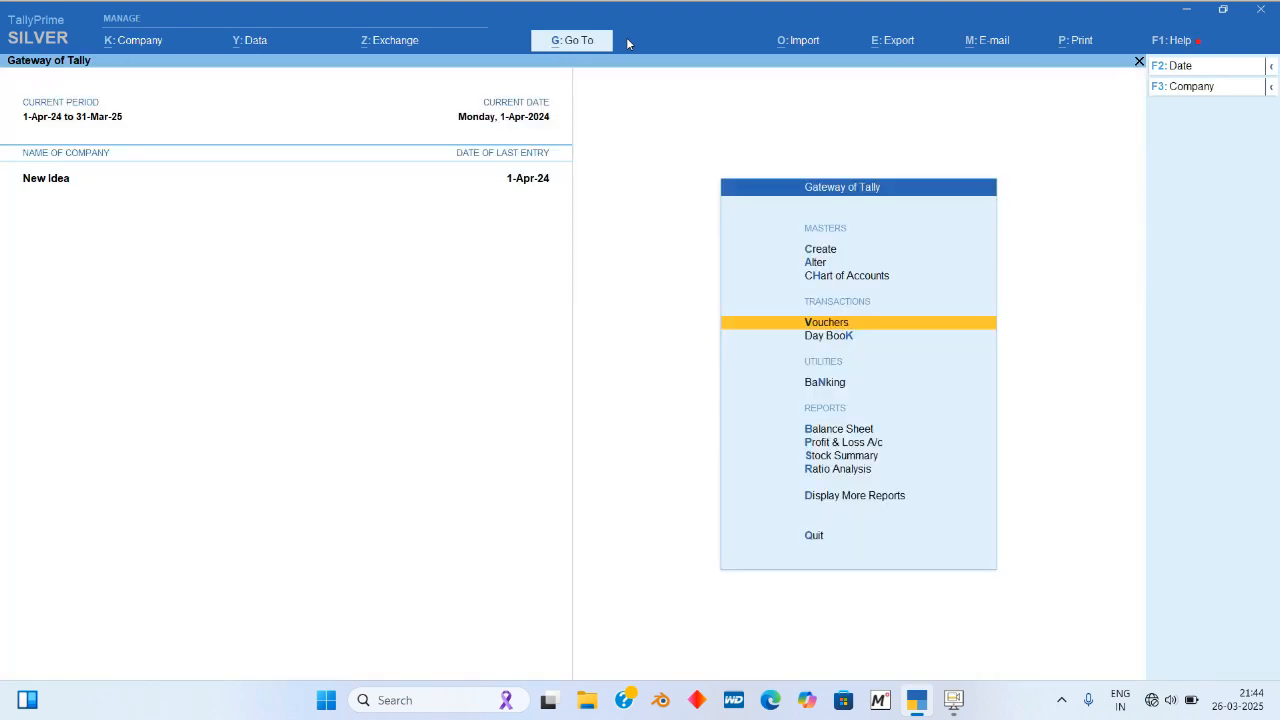
Step: Open the Profit & Loss A/c and drill down through Purchase Accounts to the A Purchase ledger's April vouchers
click(861, 442)
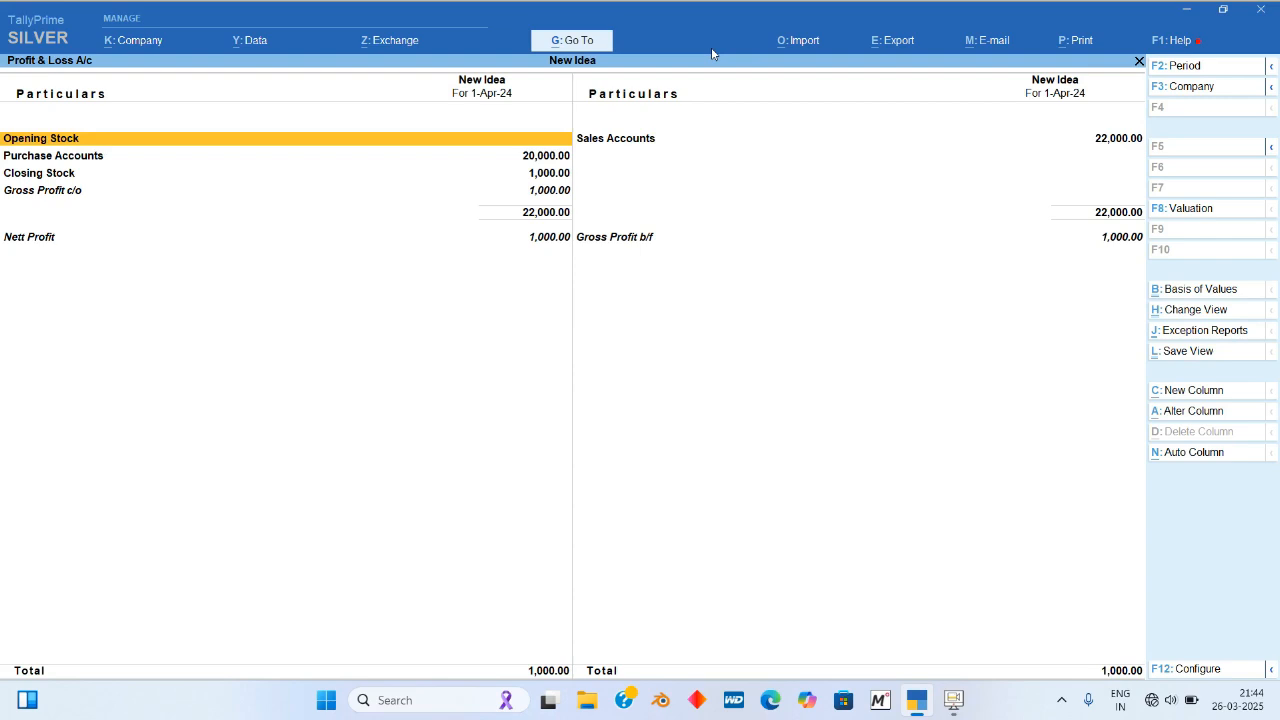
key(Escape)
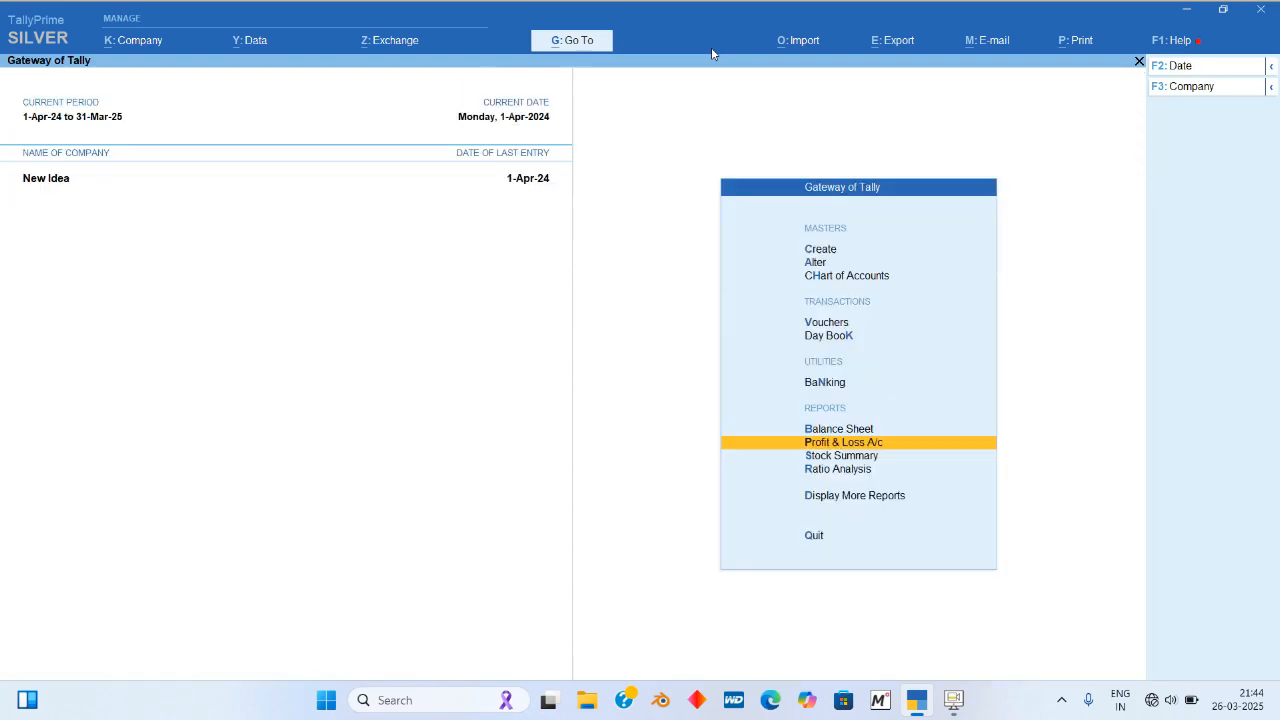
key(Return)
key(Down)
key(Return)
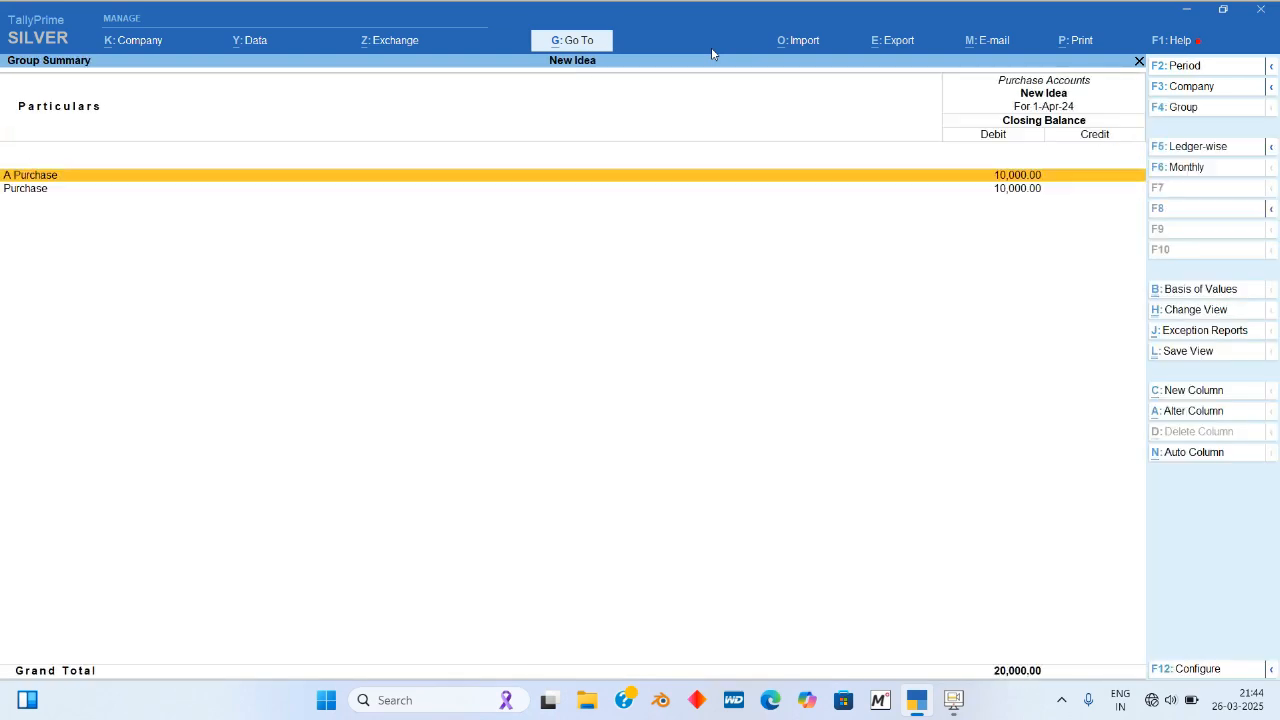
key(Return)
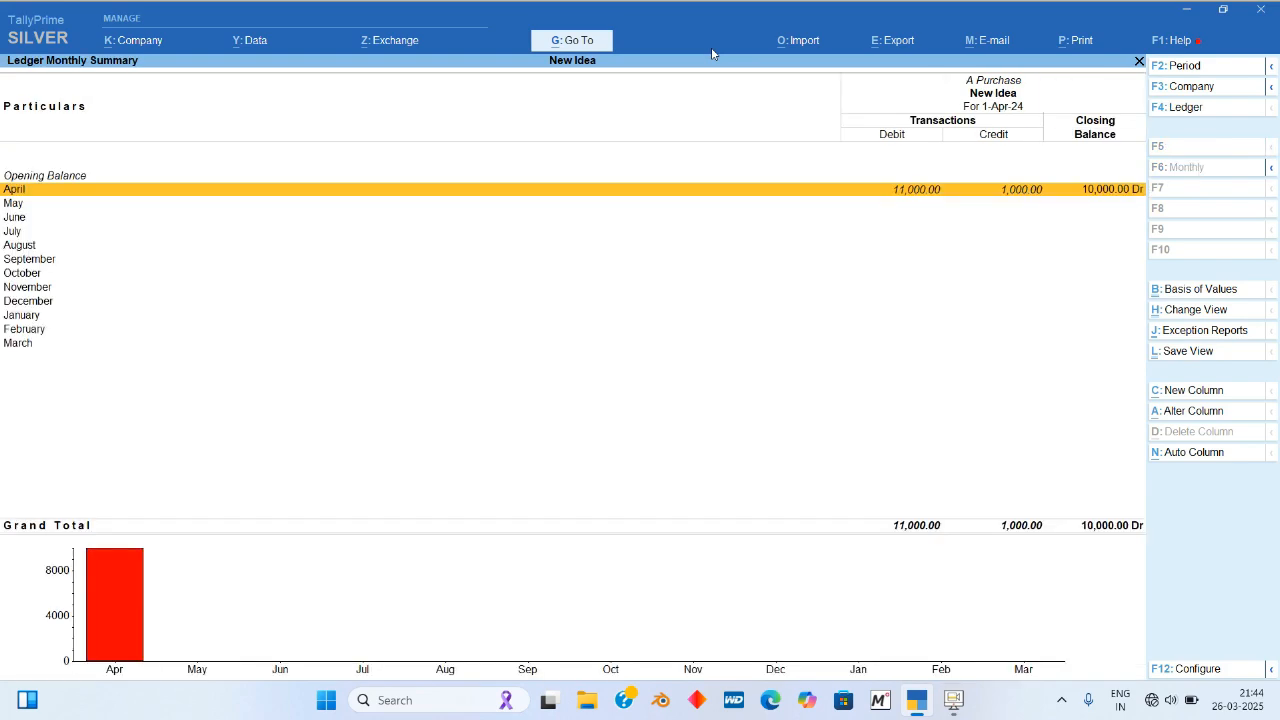
key(Return)
Step: Open the journal voucher in the A Purchase ledger and change its debit ledger to Purchase, with Jeans allocated to Main Location
key(Down)
key(Down)
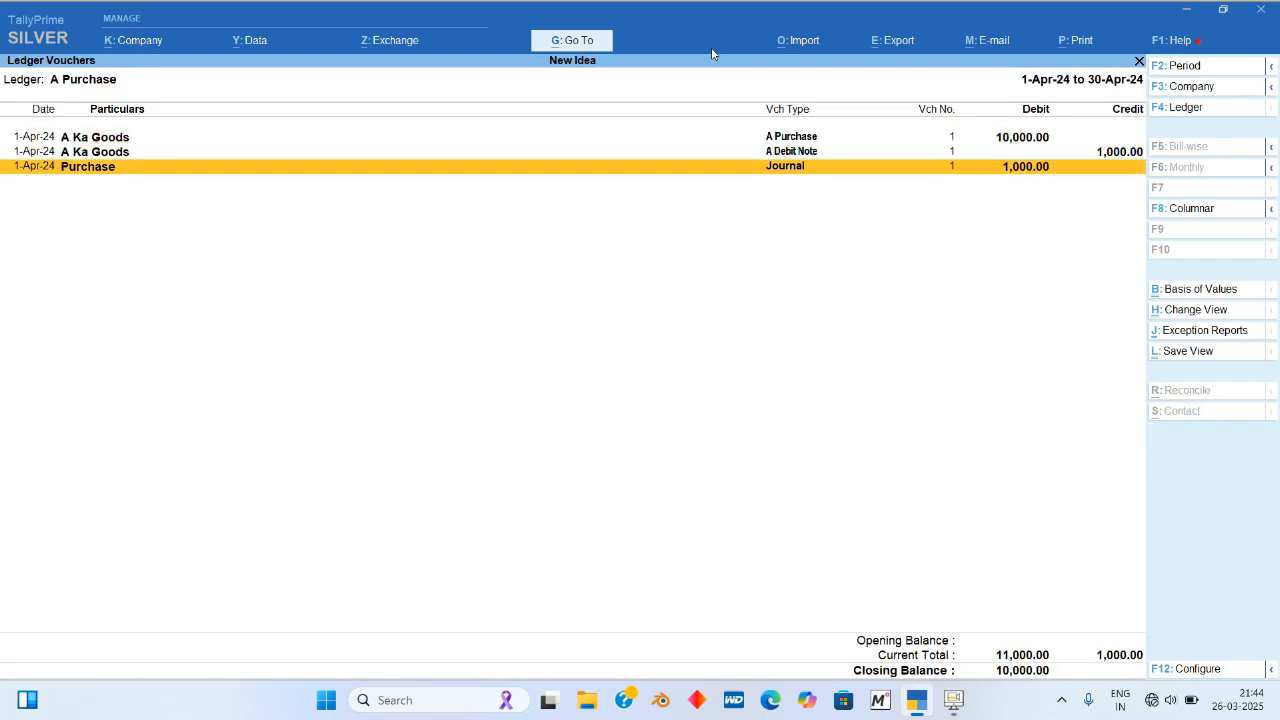
key(Return)
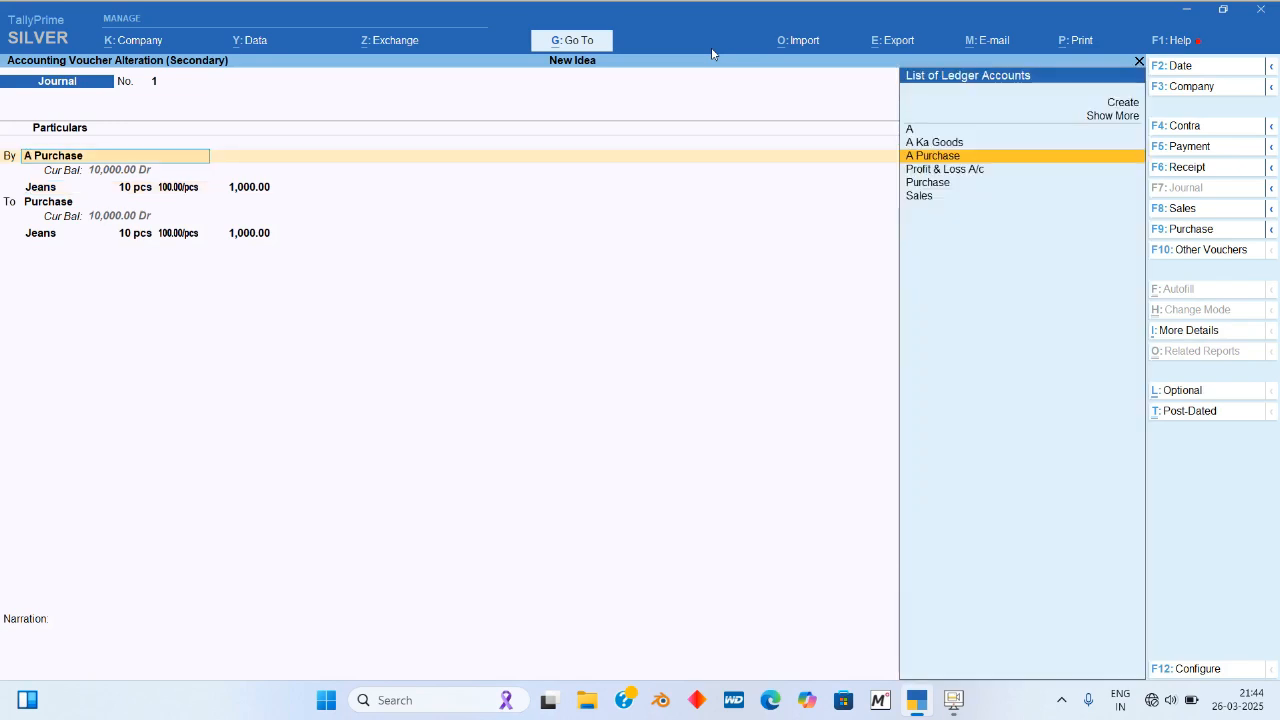
text(Pu)
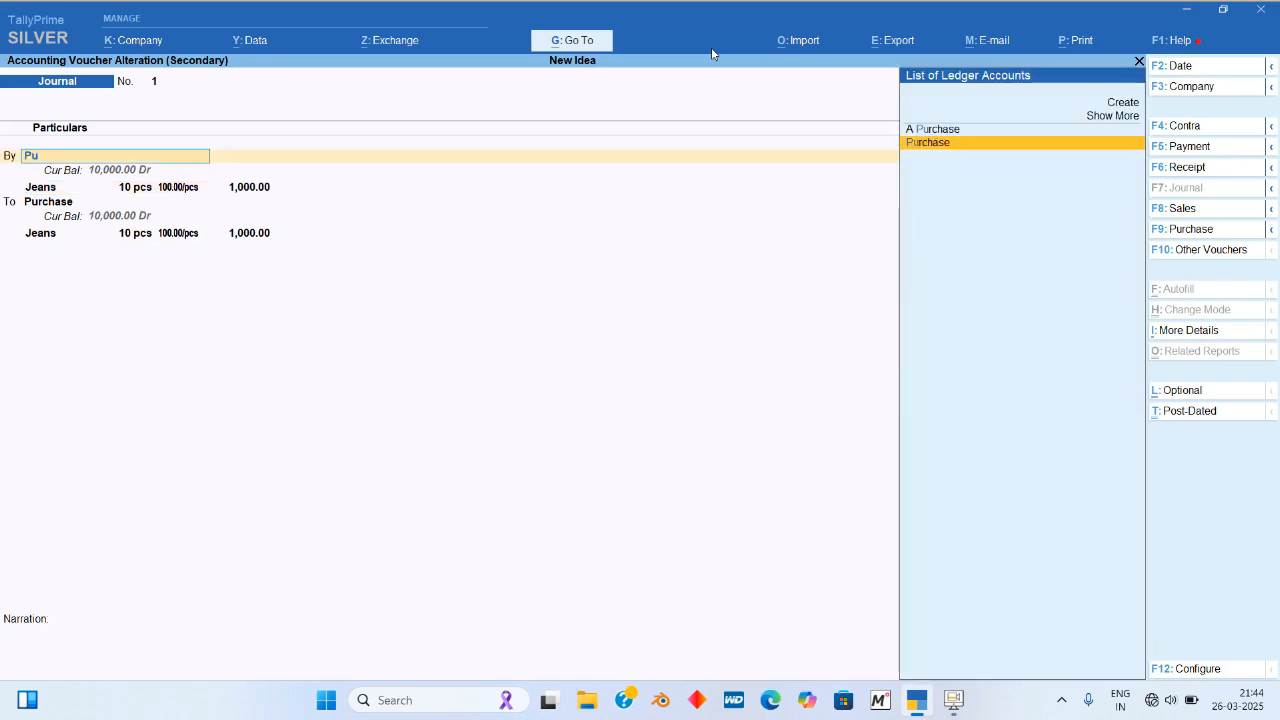
key(Return)
key(Return)
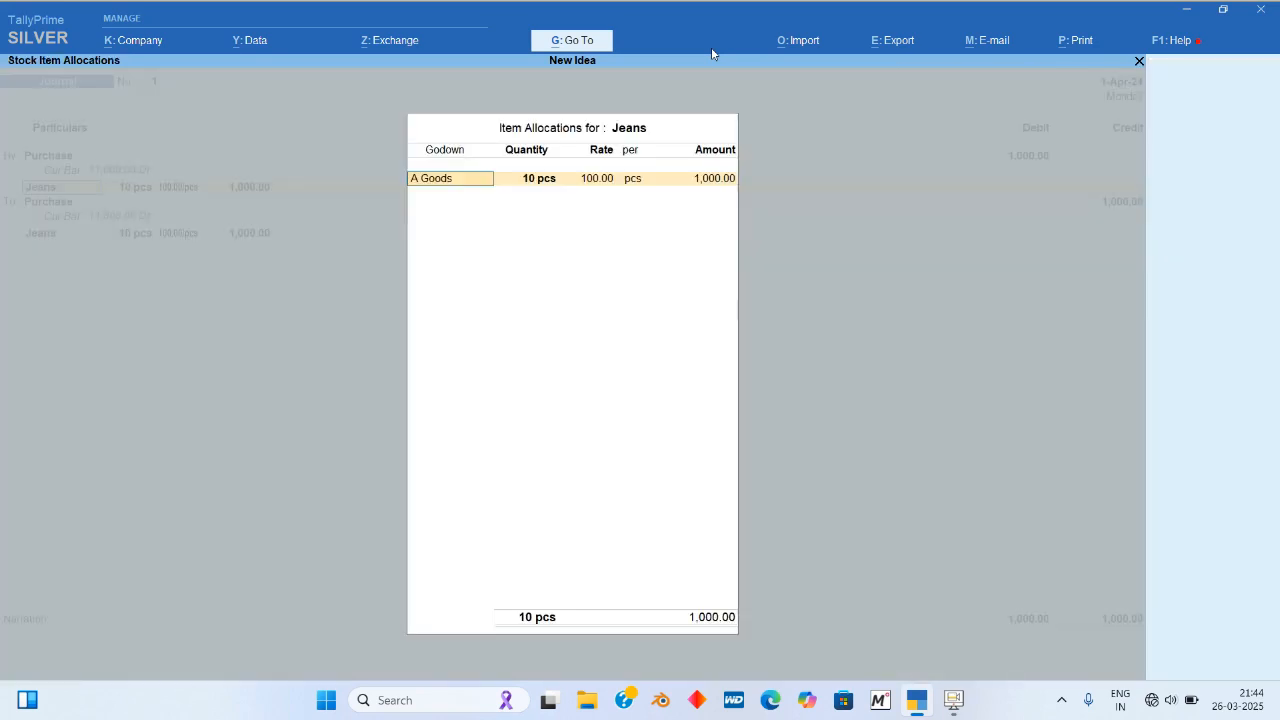
key(Return)
key(Return)
key(Return)
key(Return)
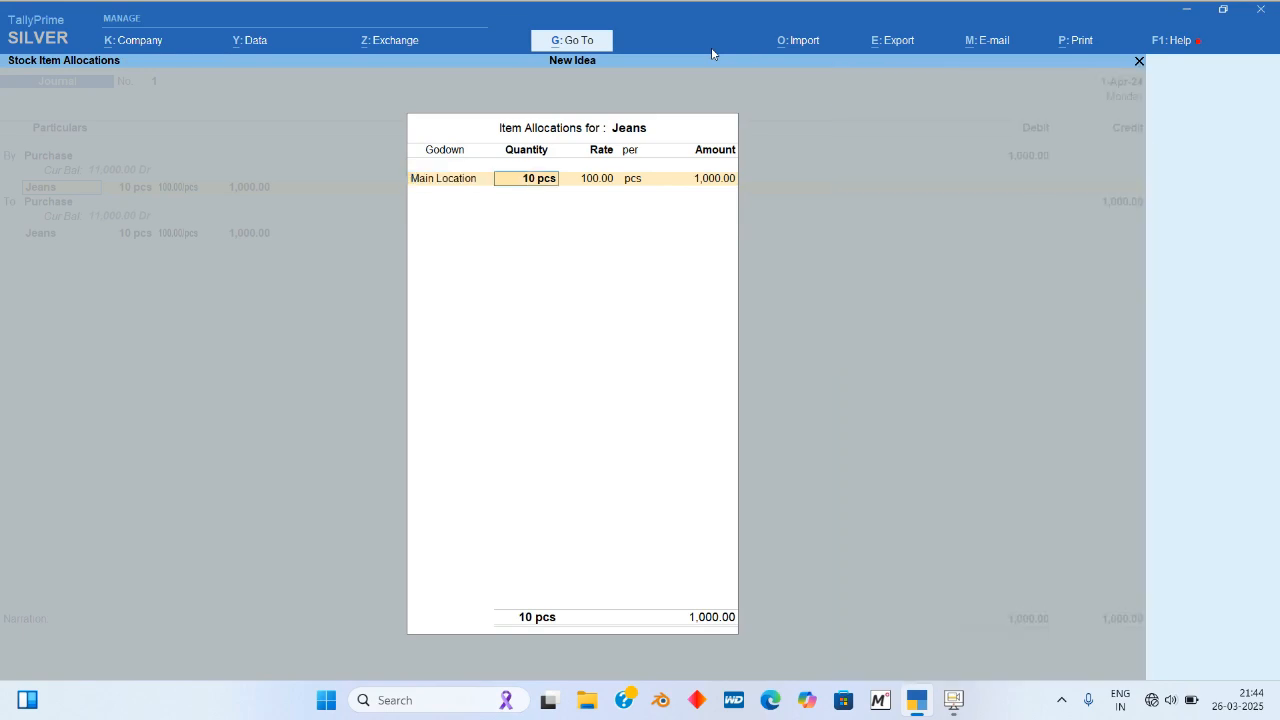
key(Return)
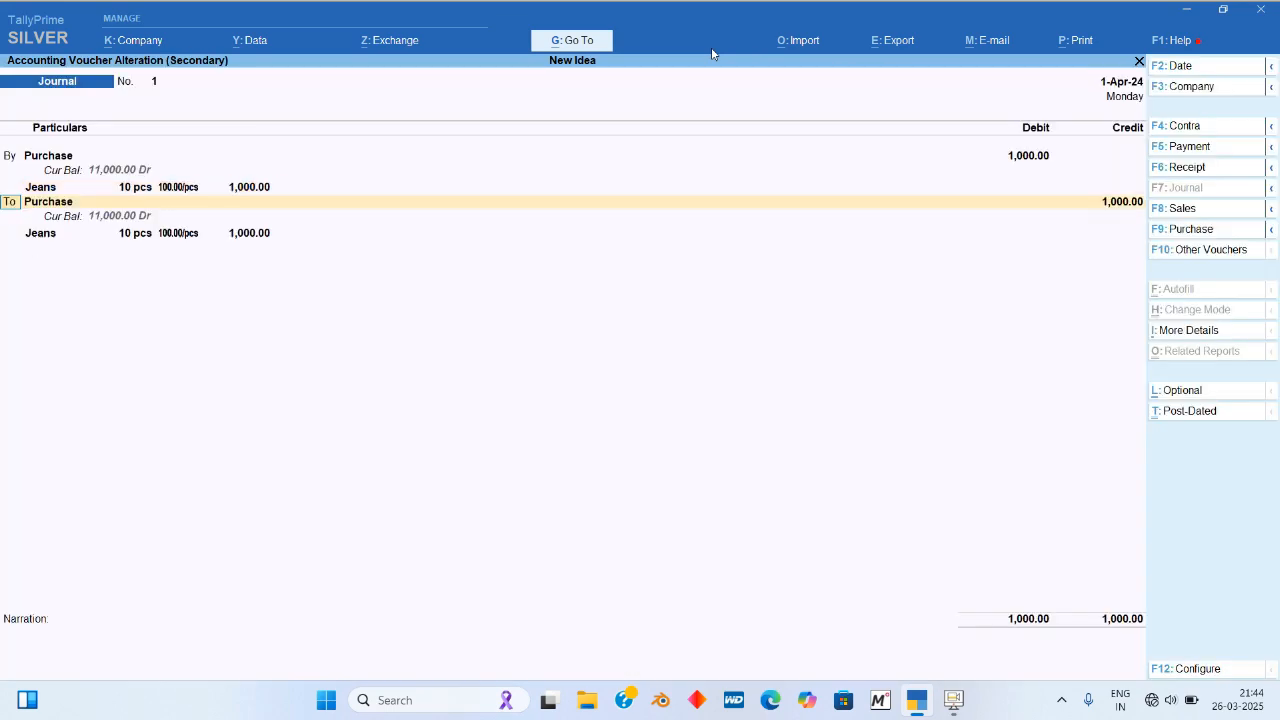
Step: Change the journal's credit ledger to A Purchase with 10 pcs of Jeans in the A Goods godown, and save the voucher
key(Return)
text(A)
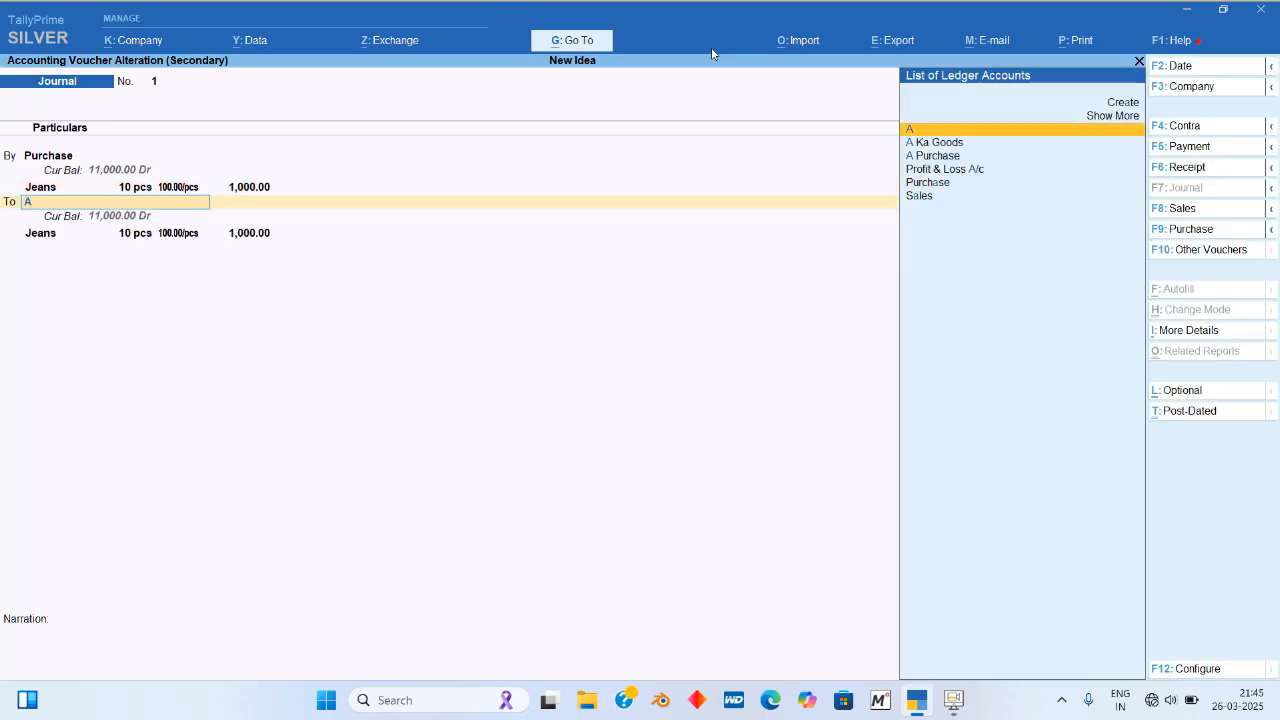
key(Return)
key(Return)
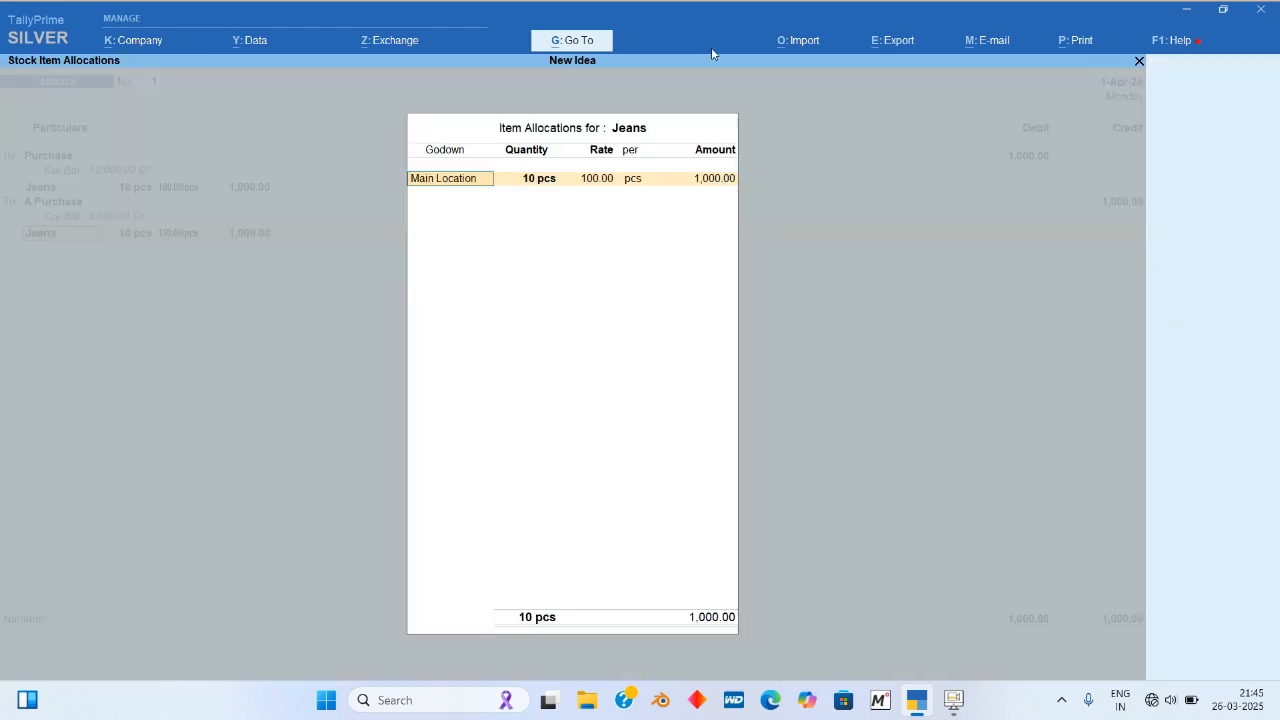
text(A)
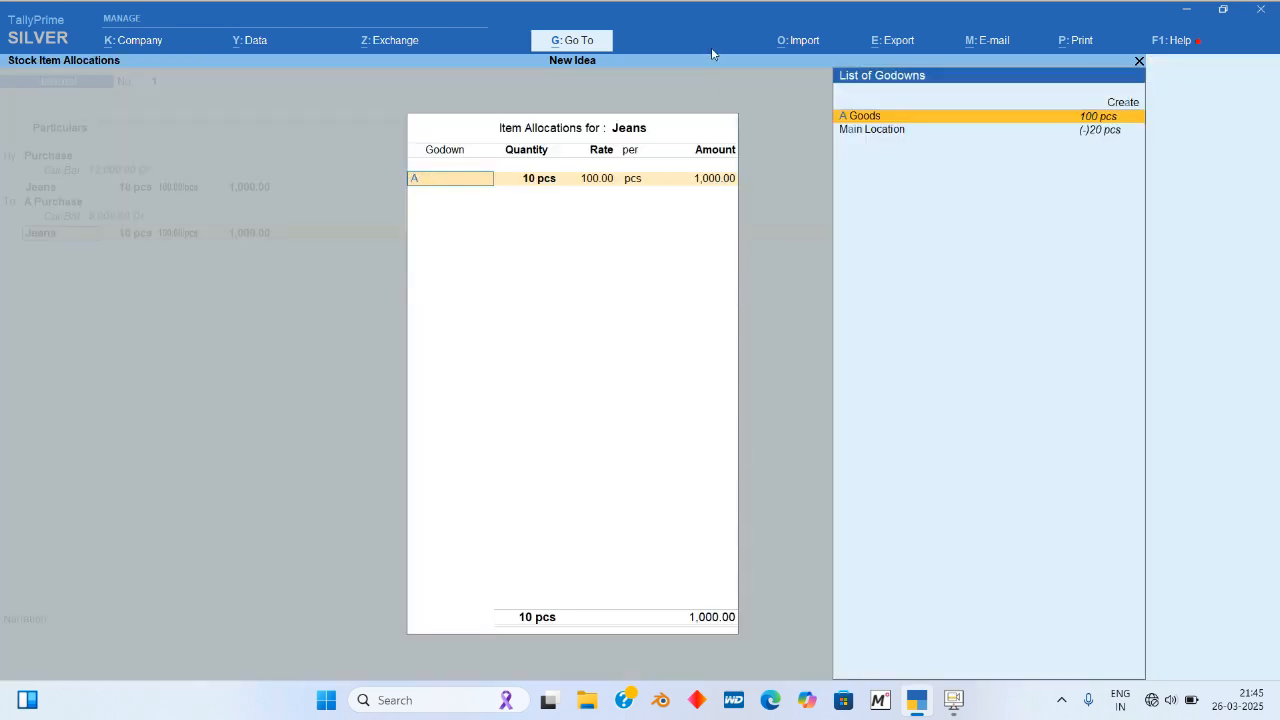
key(Return)
key(Return)
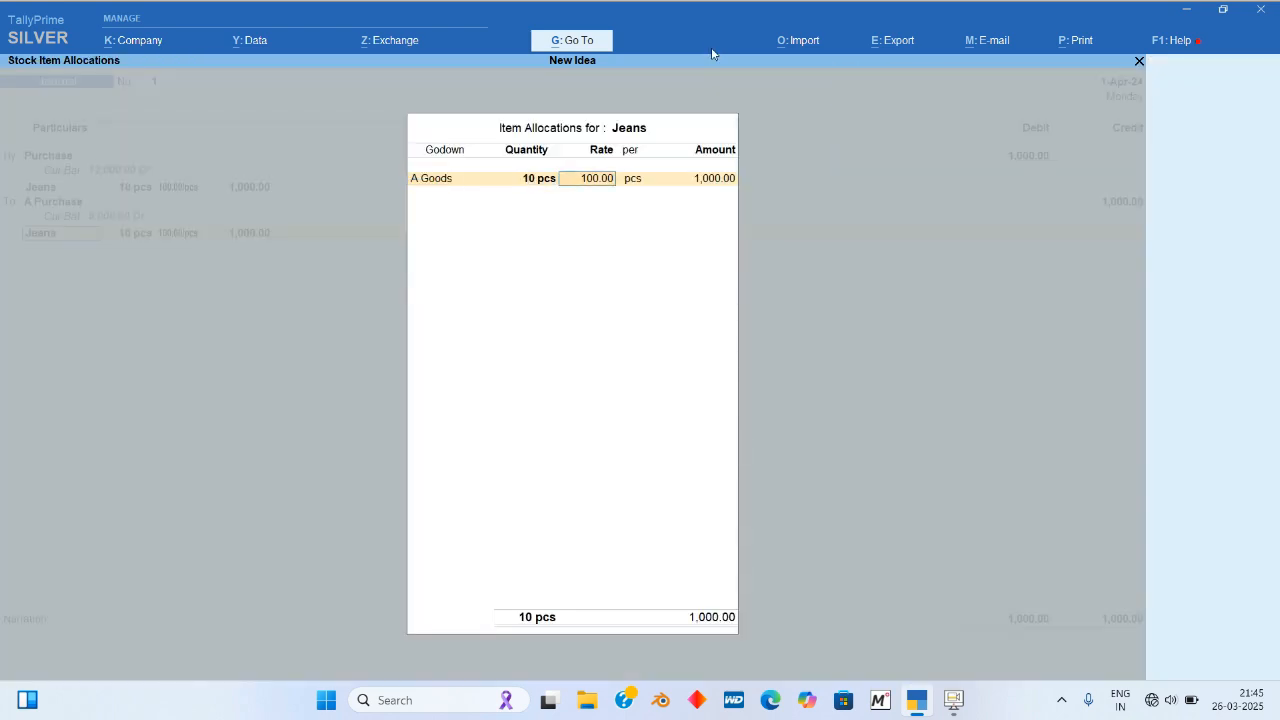
key(Return)
key(Return)
key(Return)
key(Return)
key(Return)
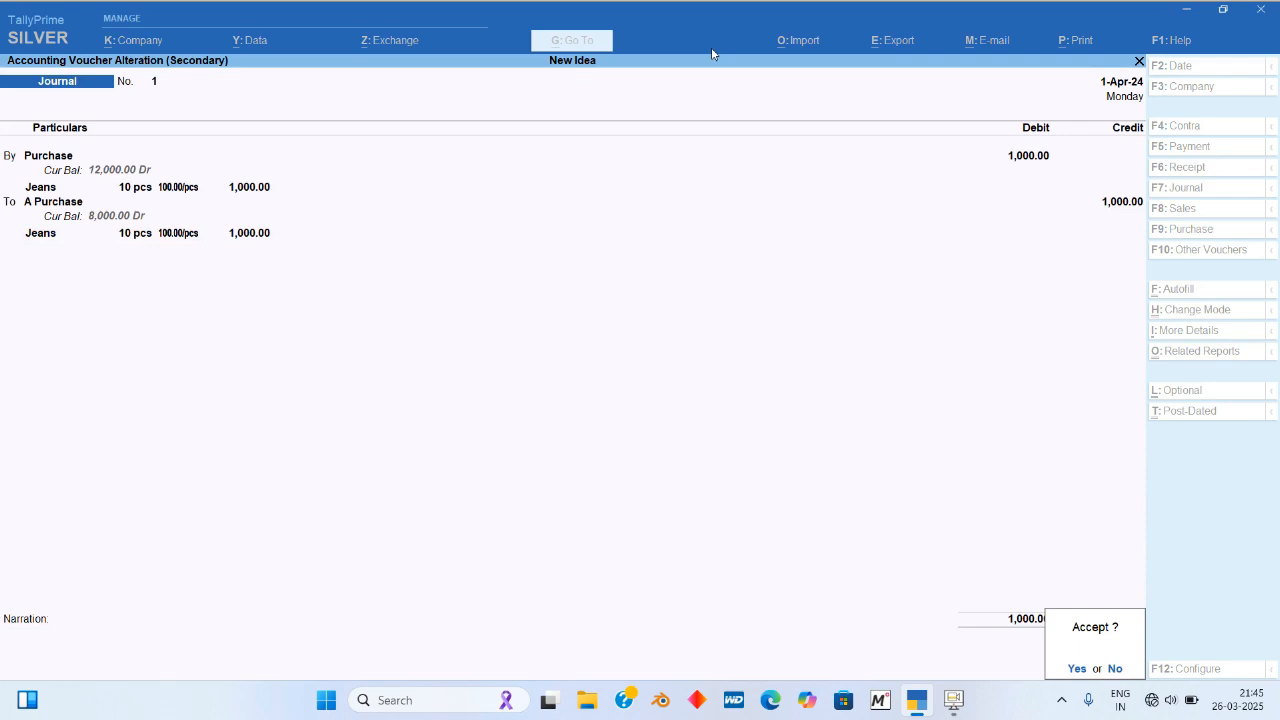
key(Return)
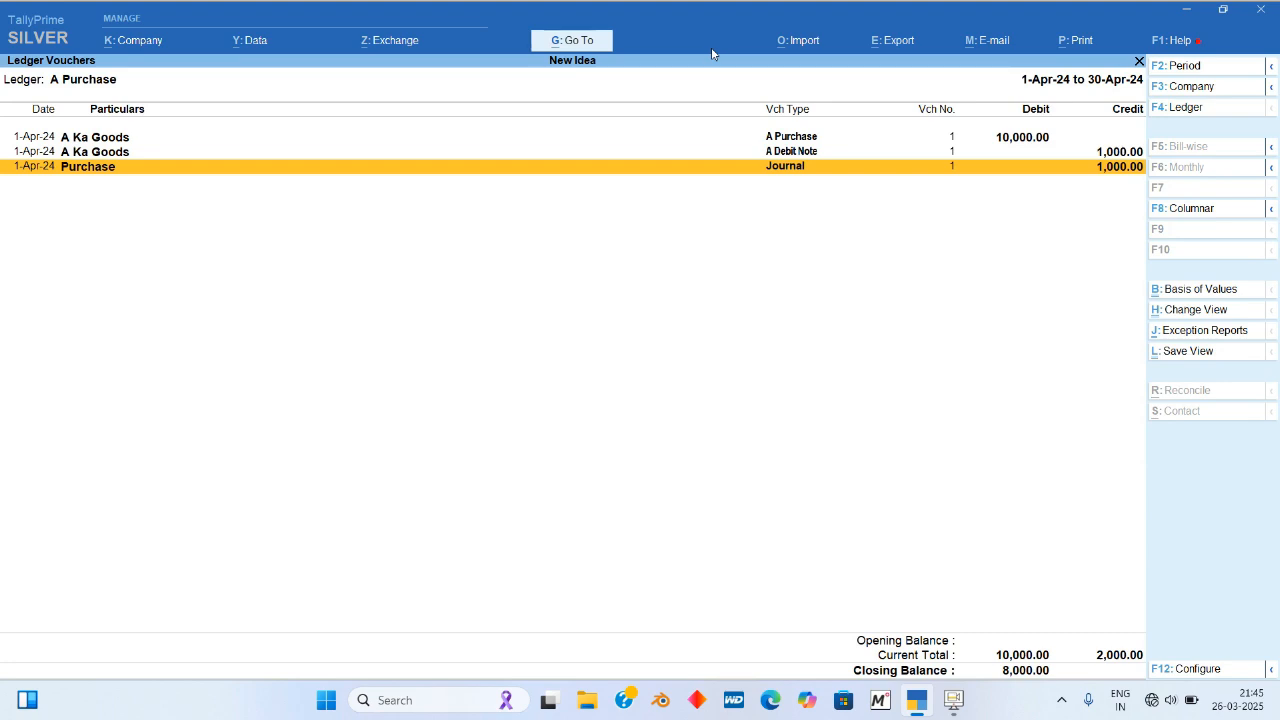
Step: Reopen the altered journal voucher to review its entries, and return to the Purchase Accounts summary
key(Return)
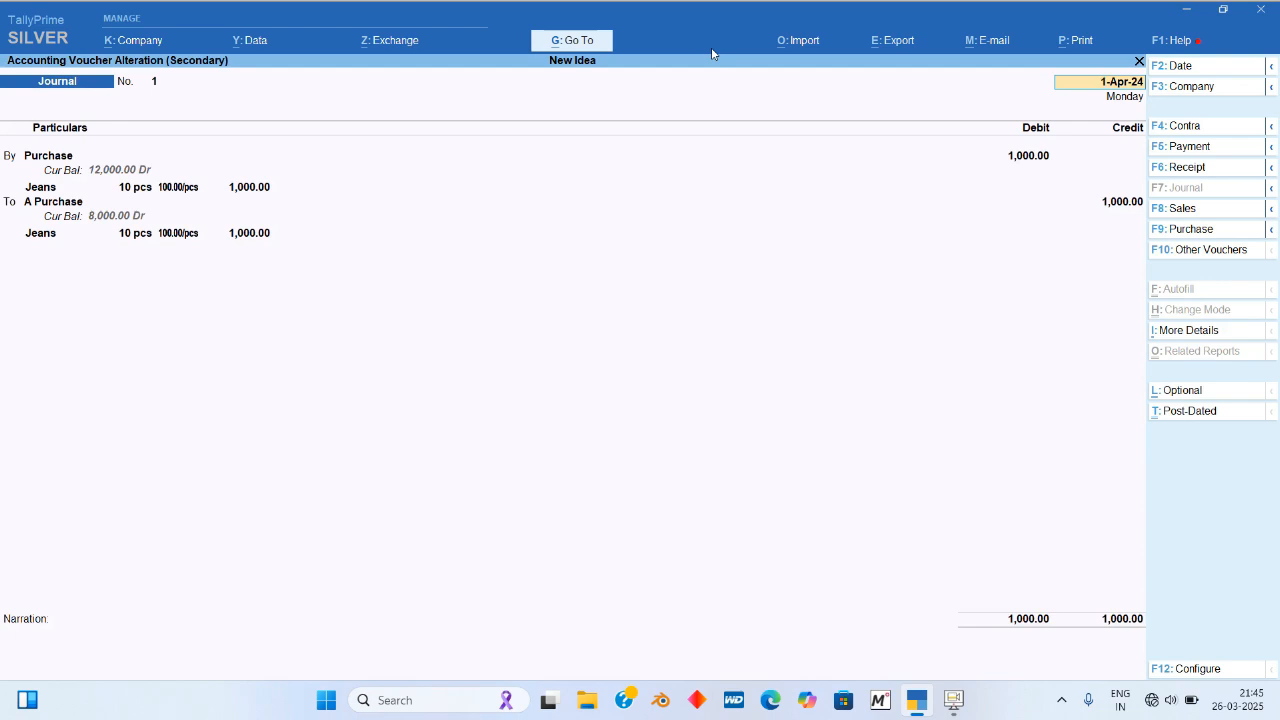
key(BackSpace)
key(Escape)
key(y)
key(Escape)
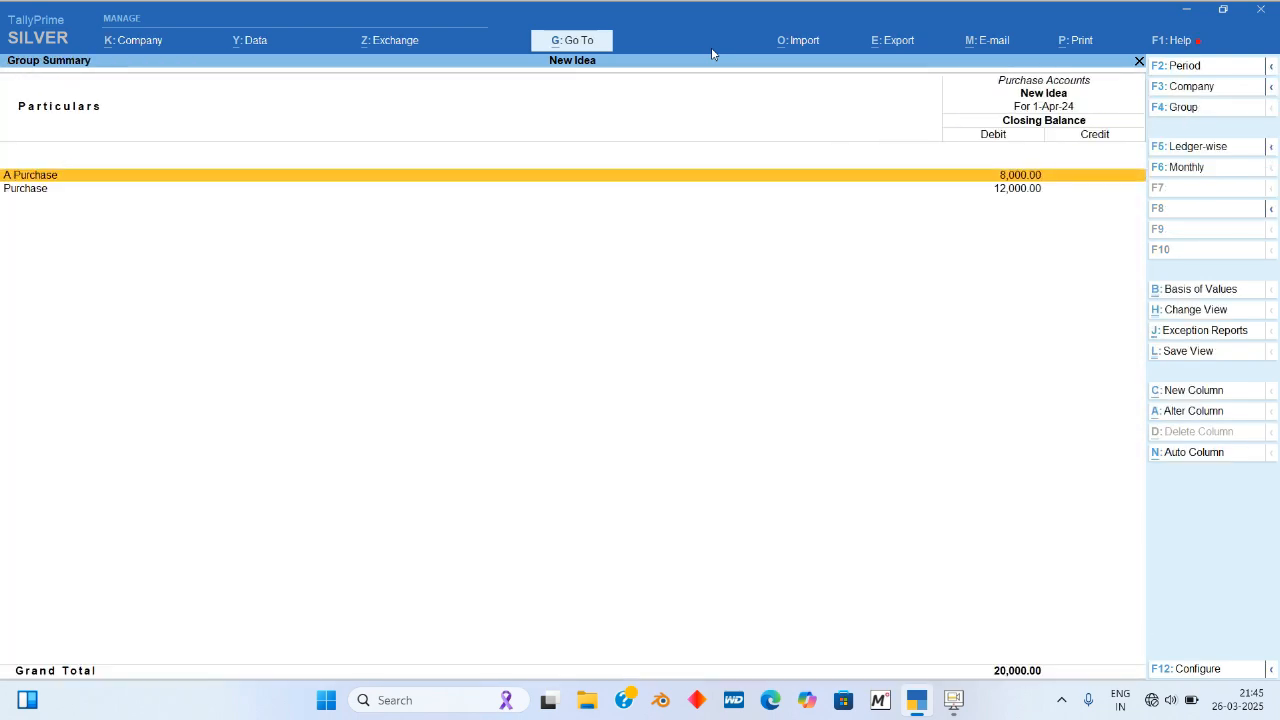
Step: Drill down into the Purchase ledger's April vouchers from the Purchase Accounts summary
key(Down)
key(Return)
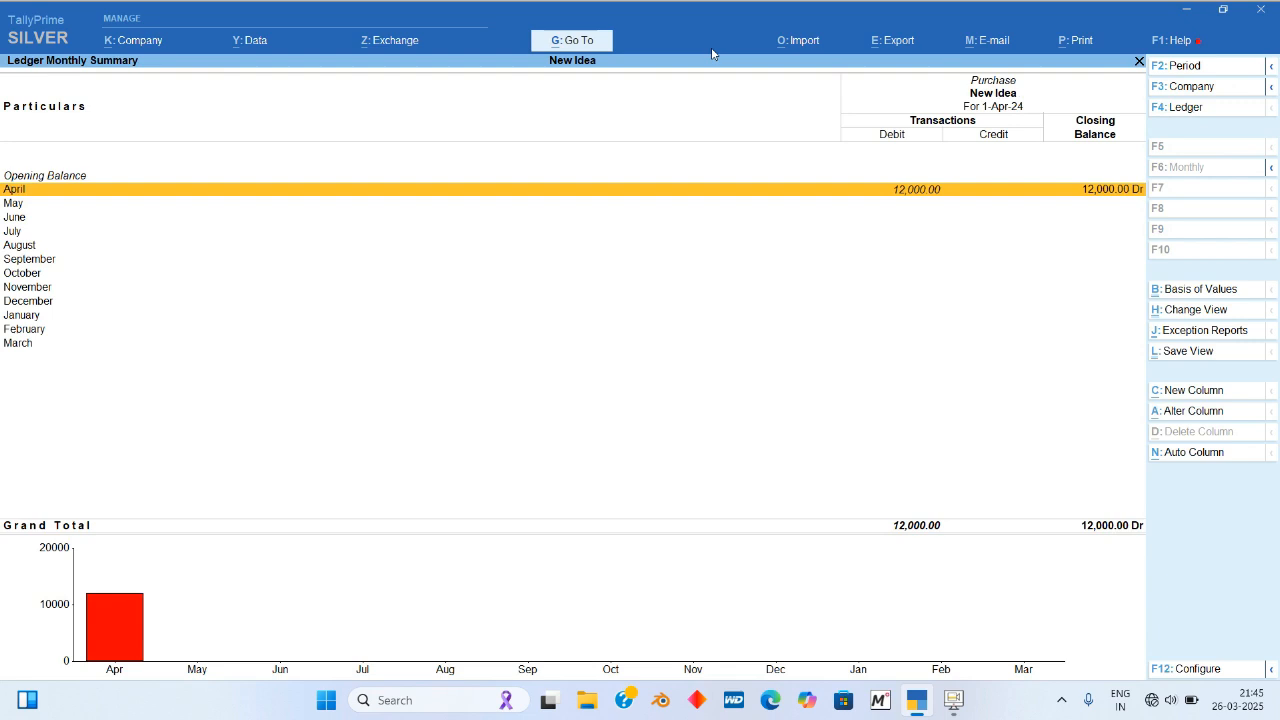
key(Return)
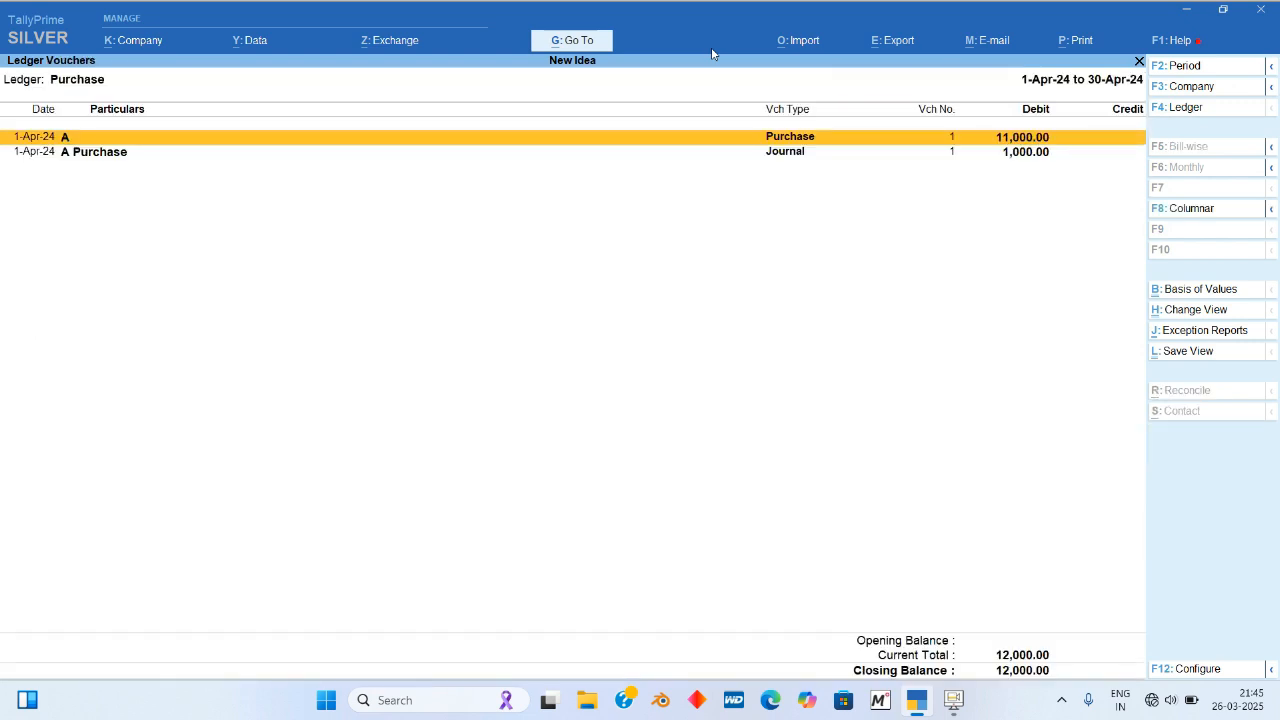
Step: Leave the Purchase ledger reports and review the Sundry Creditors balances under the Balance Sheet's Current Liabilities
key(Escape)
key(Escape)
key(Escape)
key(Escape)
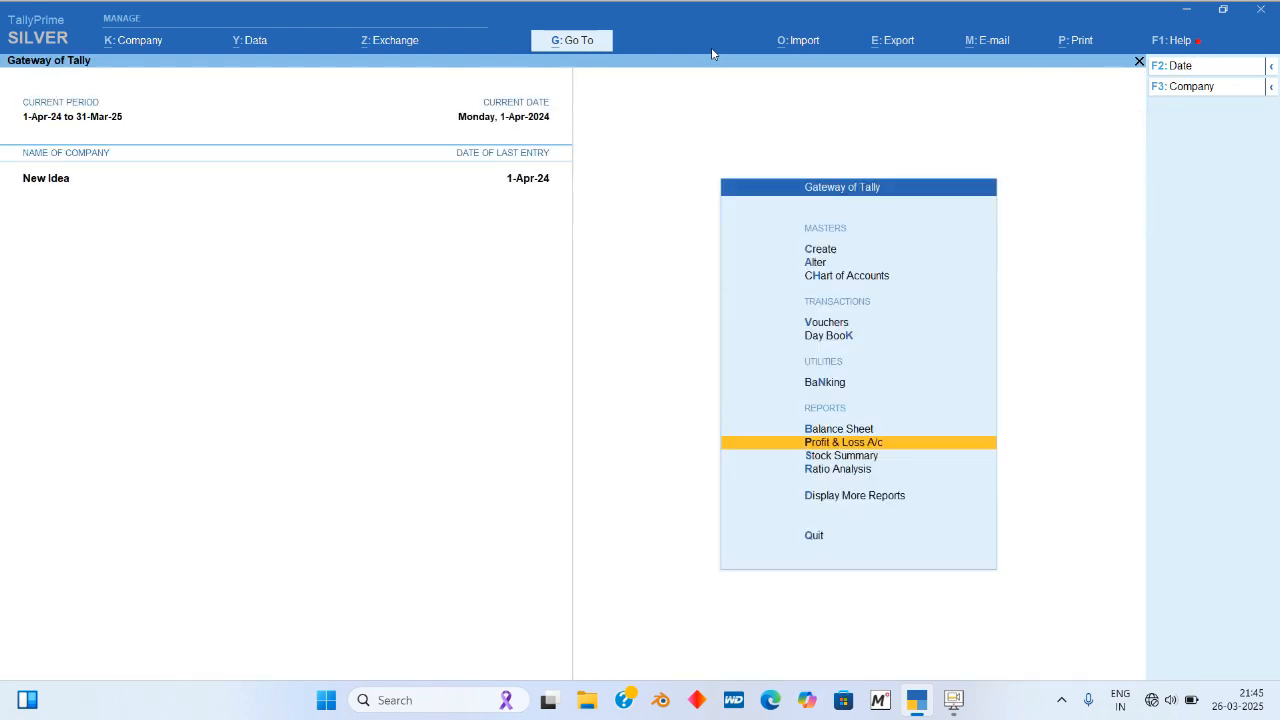
key(b)
key(Down)
key(Down)
key(Return)
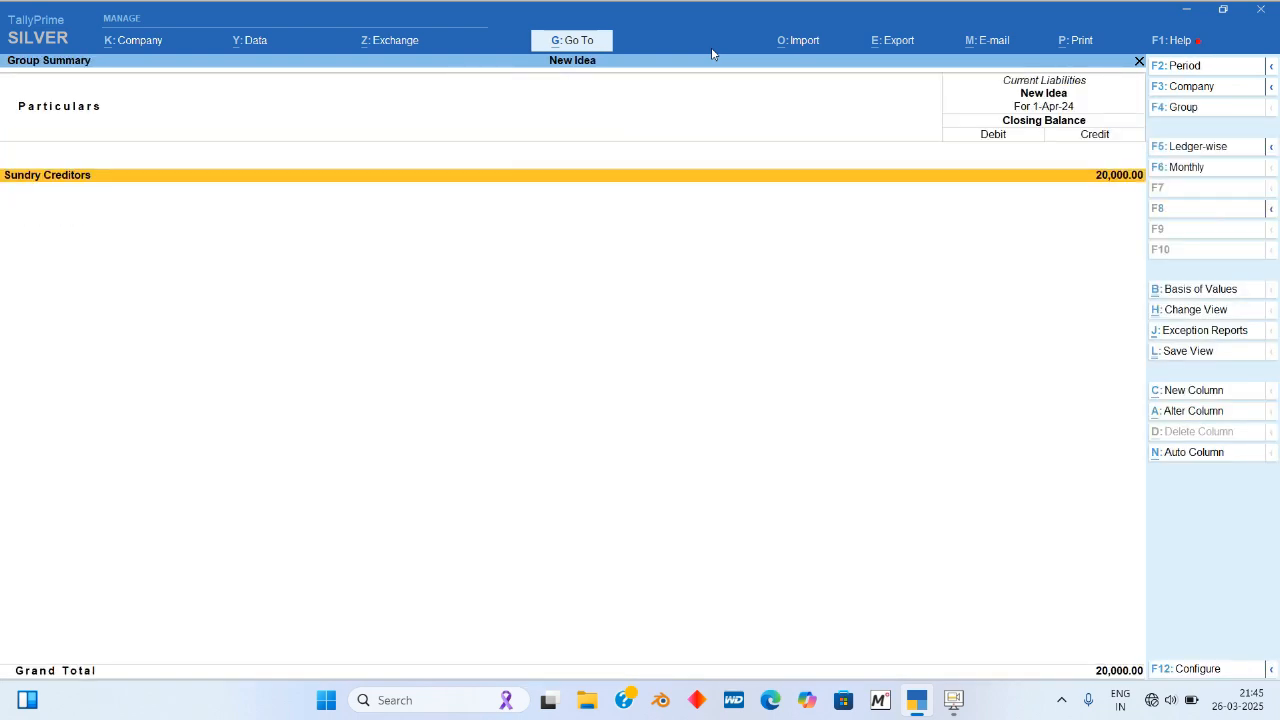
key(Return)
key(Return)
key(Escape)
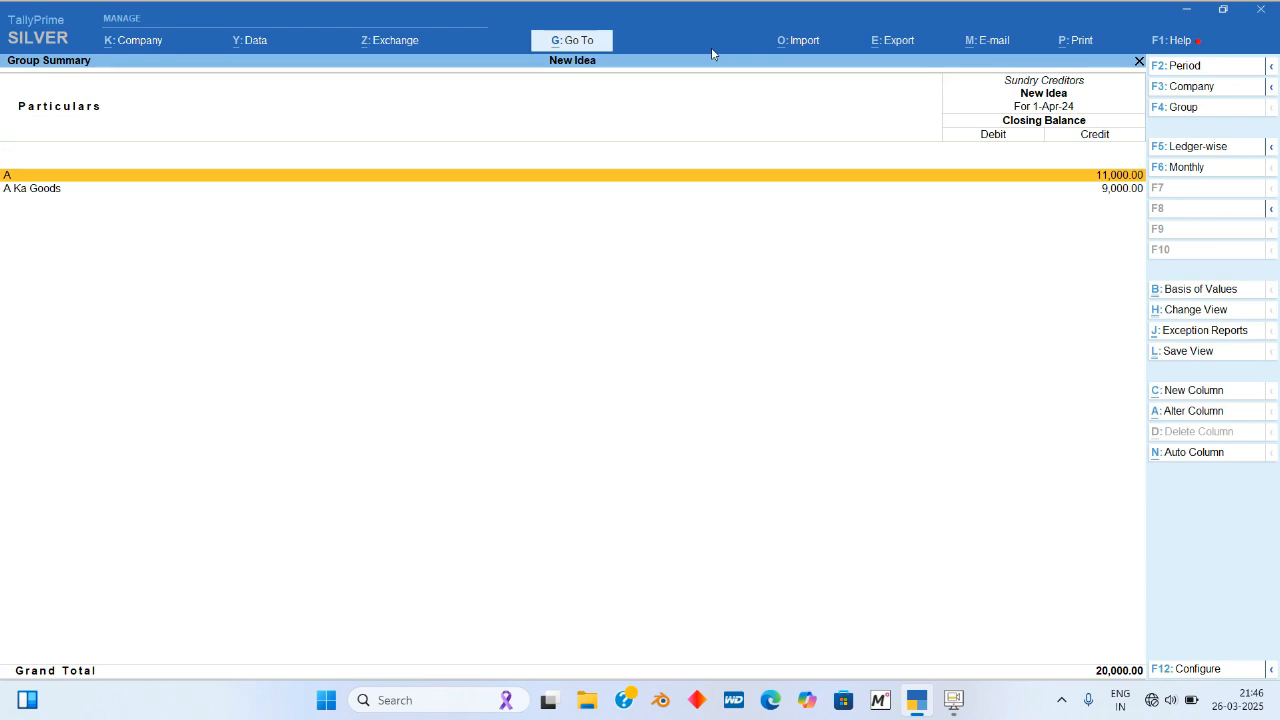
key(Escape)
key(Escape)
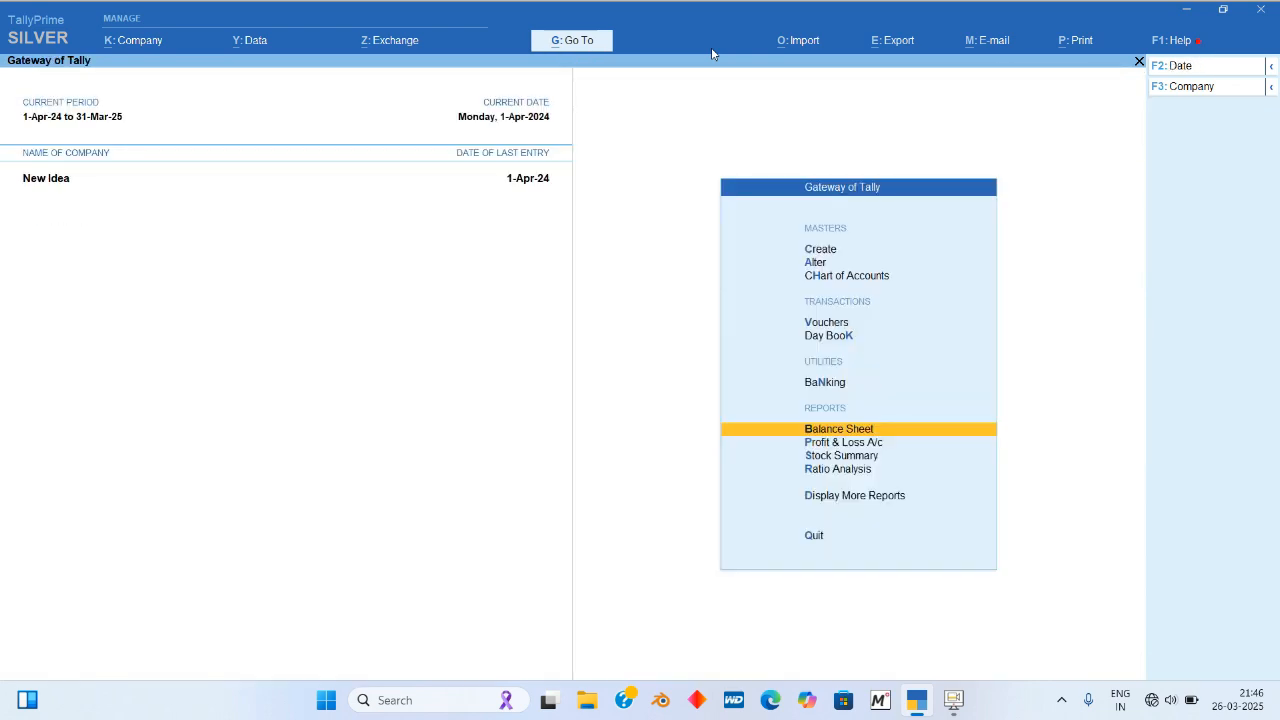
Step: View the Stock Summary with the godown type set to Our stock and third party stock with us
key(s)
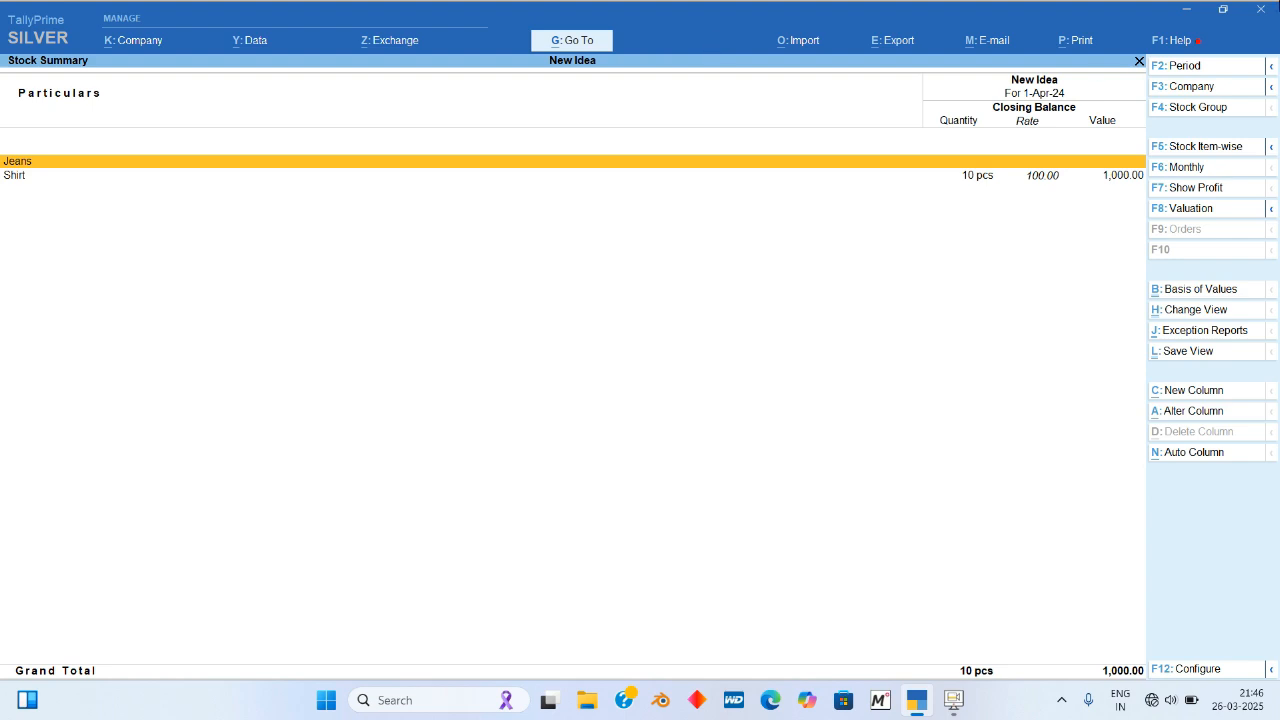
click(1271, 210)
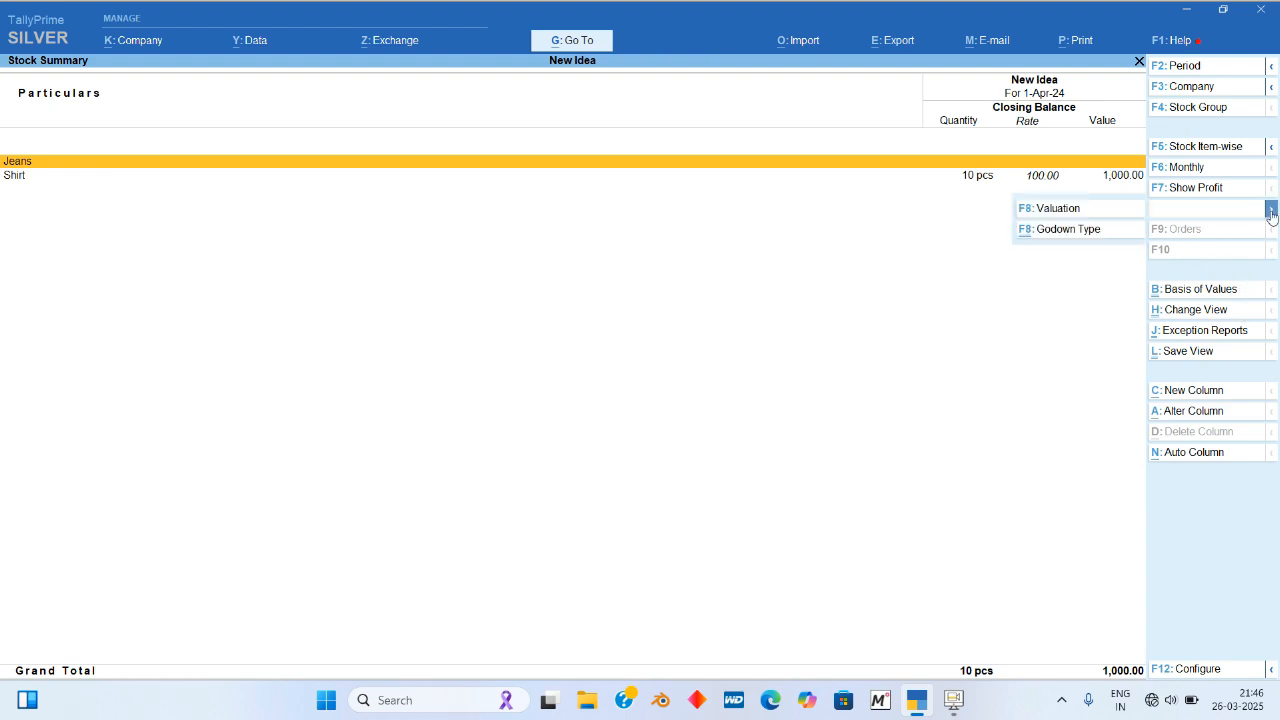
click(1089, 229)
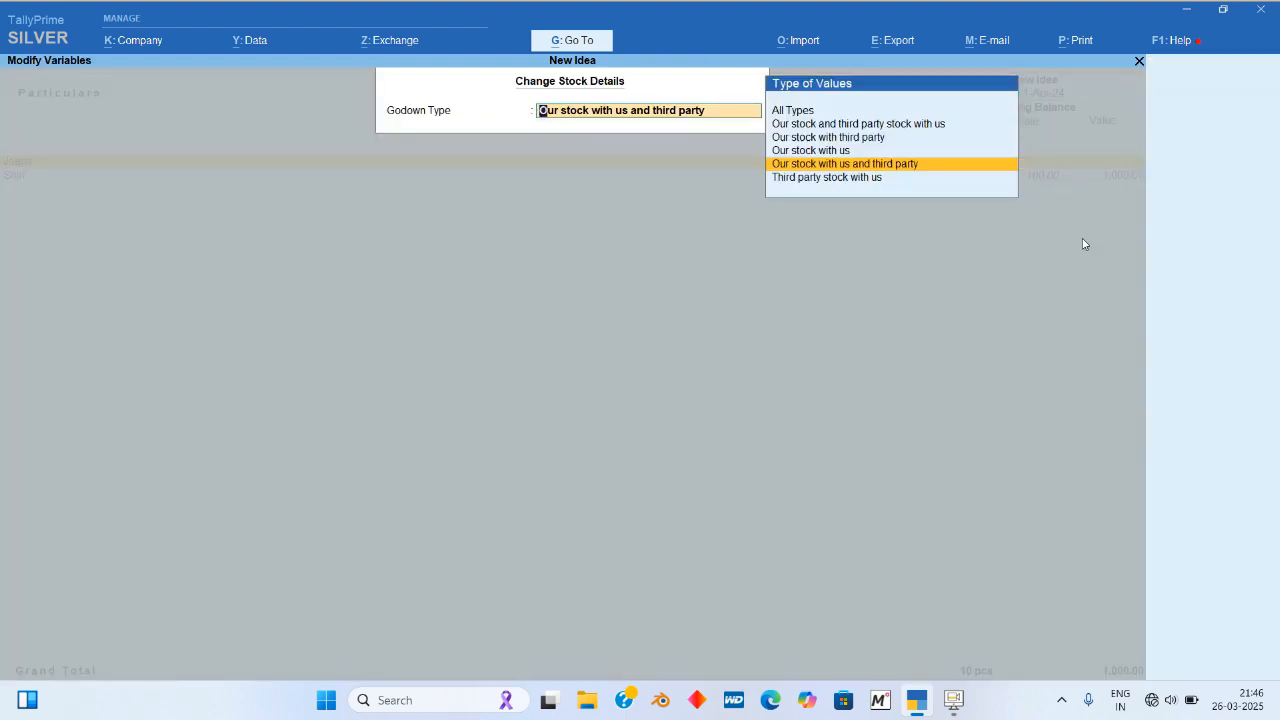
key(Up)
key(Up)
key(Up)
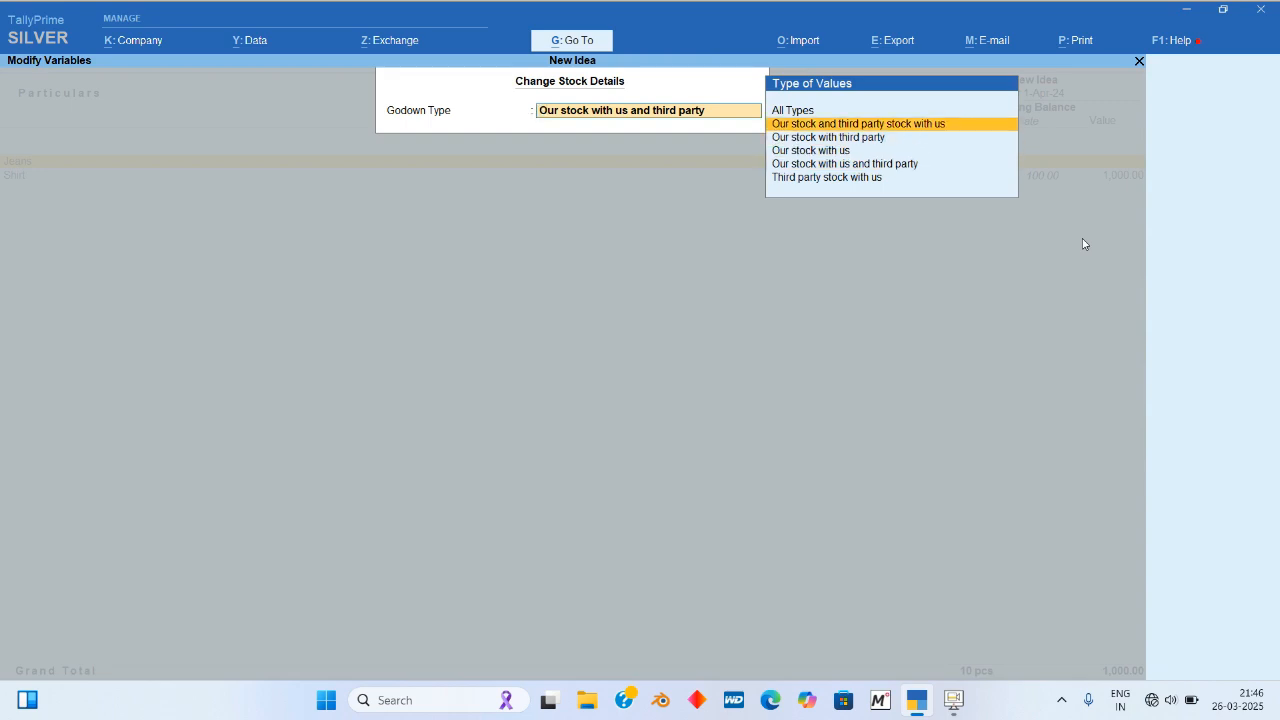
key(Return)
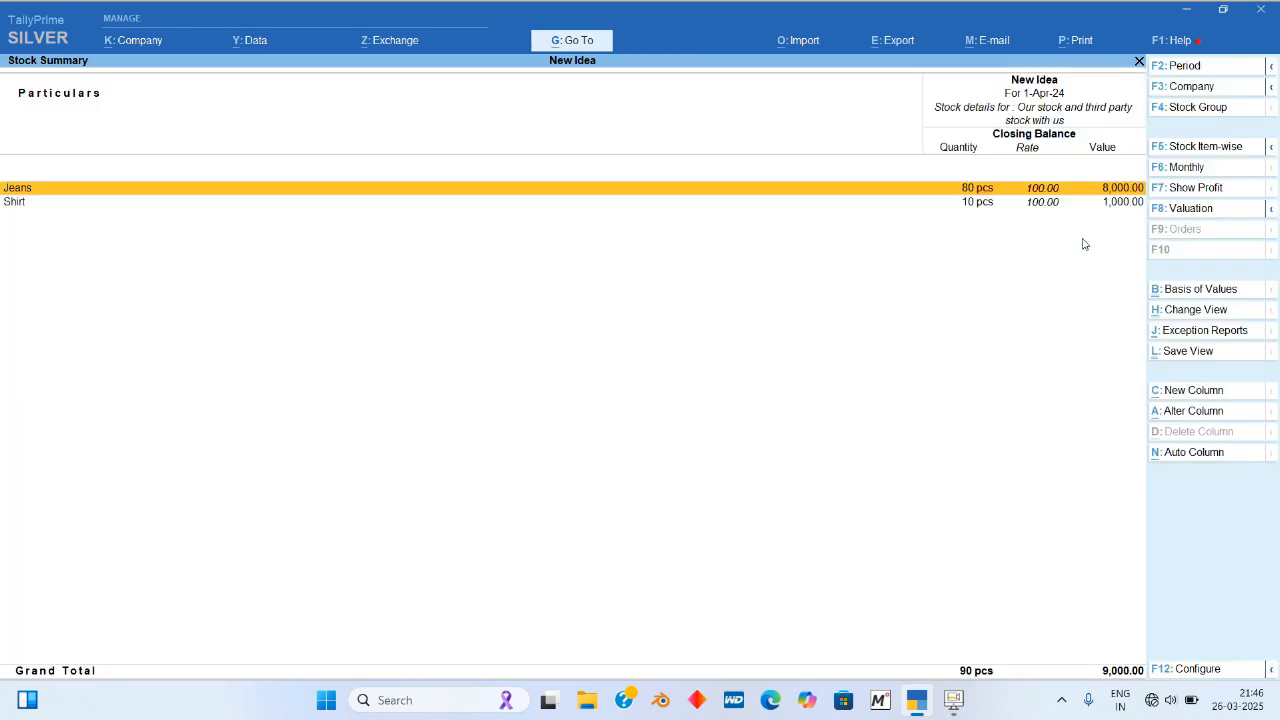
key(Escape)
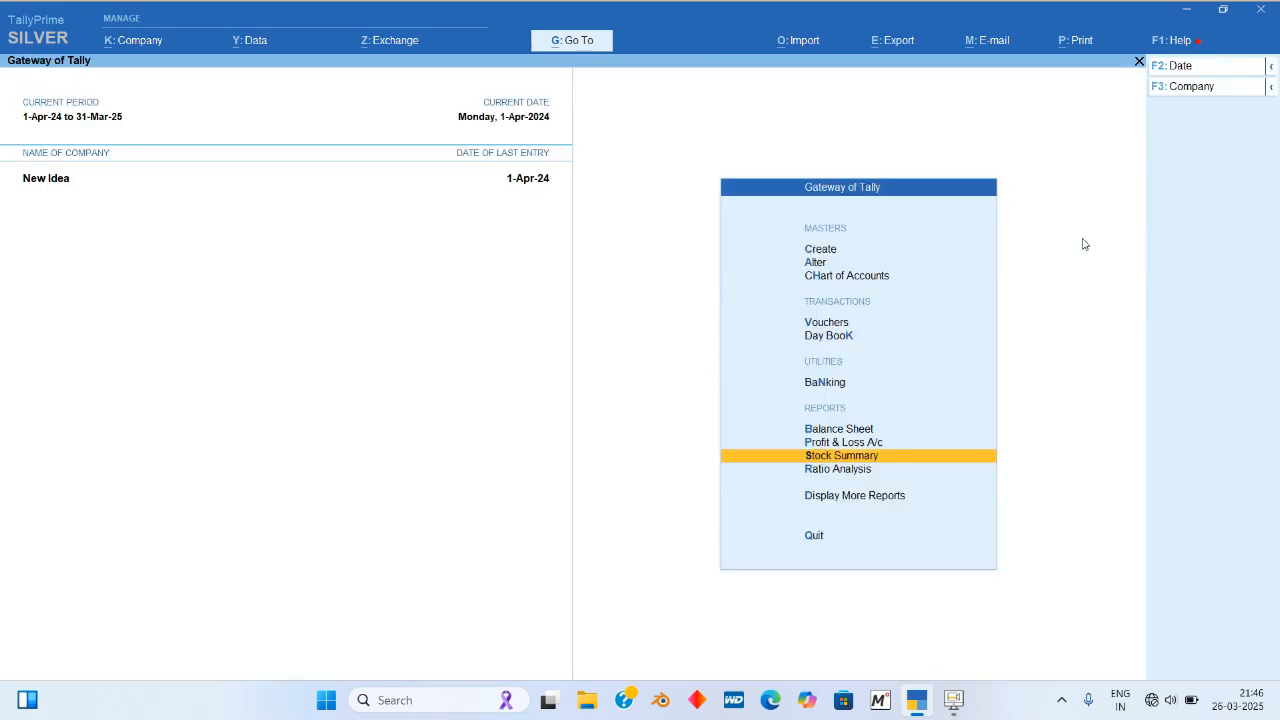
Step: Check the closing stock of the A Goods godown in the inventory books' godown summary
key(d)
key(Down)
key(Down)
key(Down)
key(Down)
key(Down)
key(Down)
key(Down)
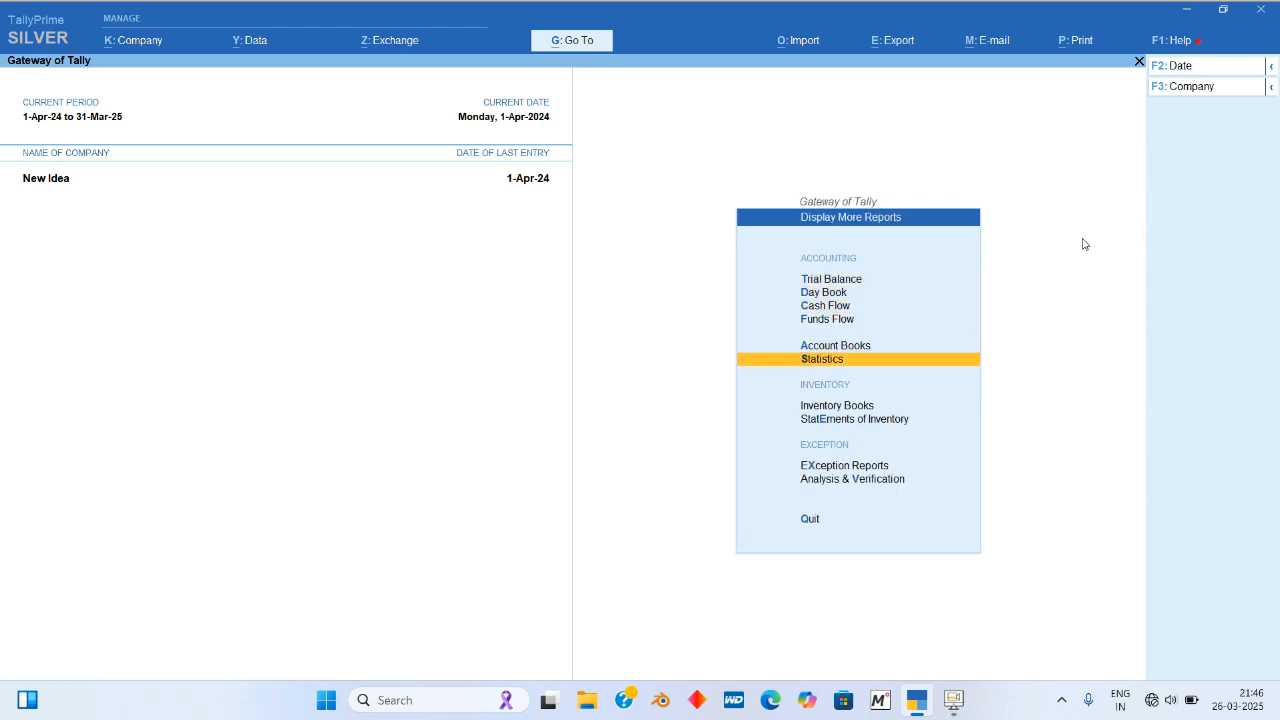
key(i)
key(g)
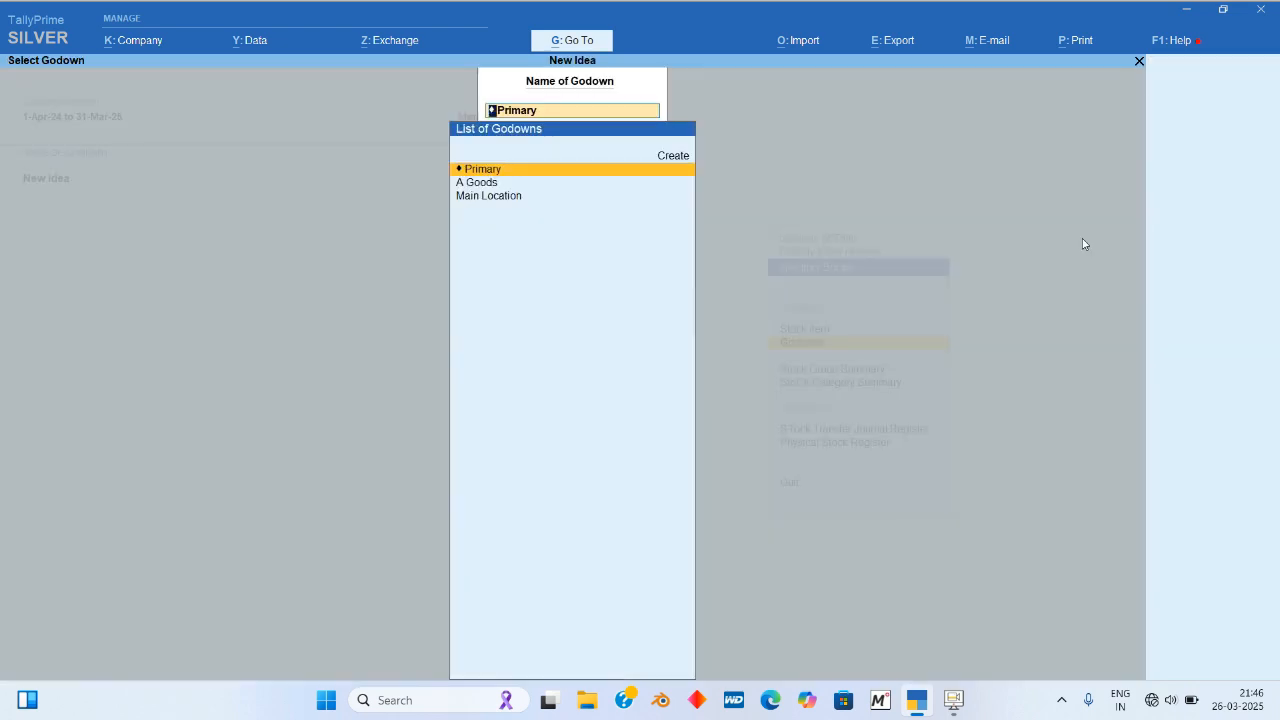
key(Down)
key(Return)
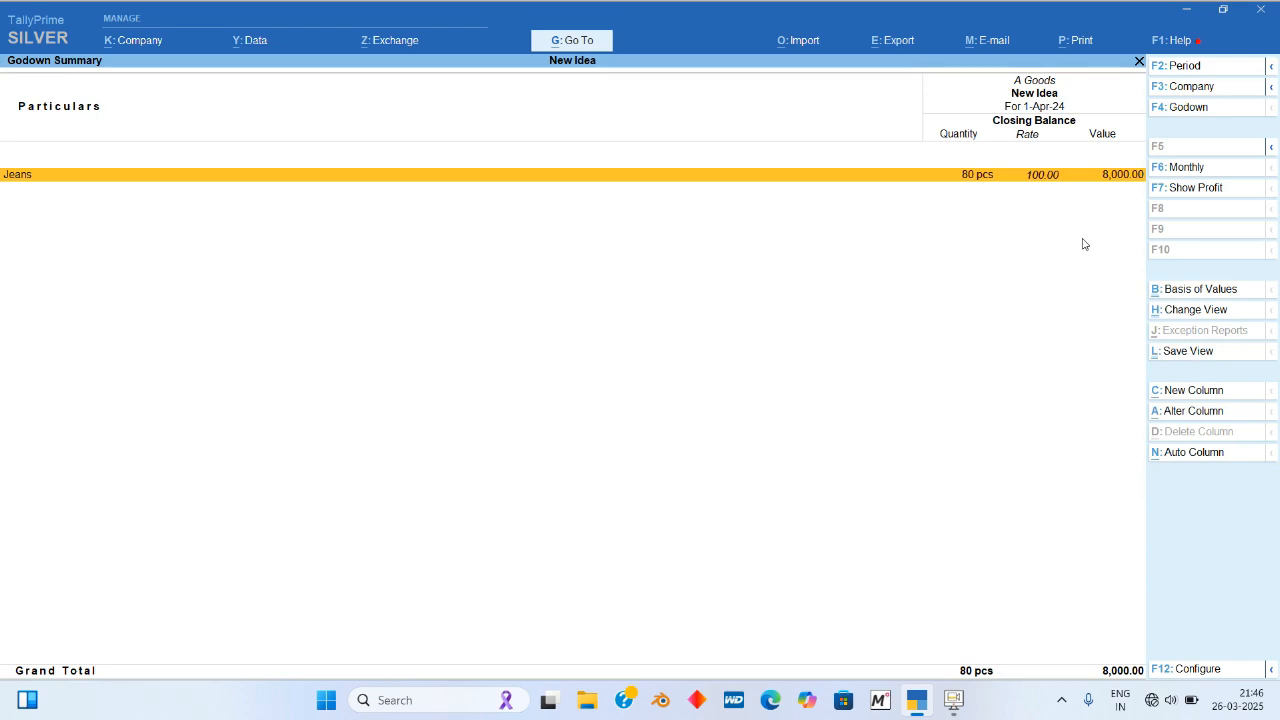
key(Escape)
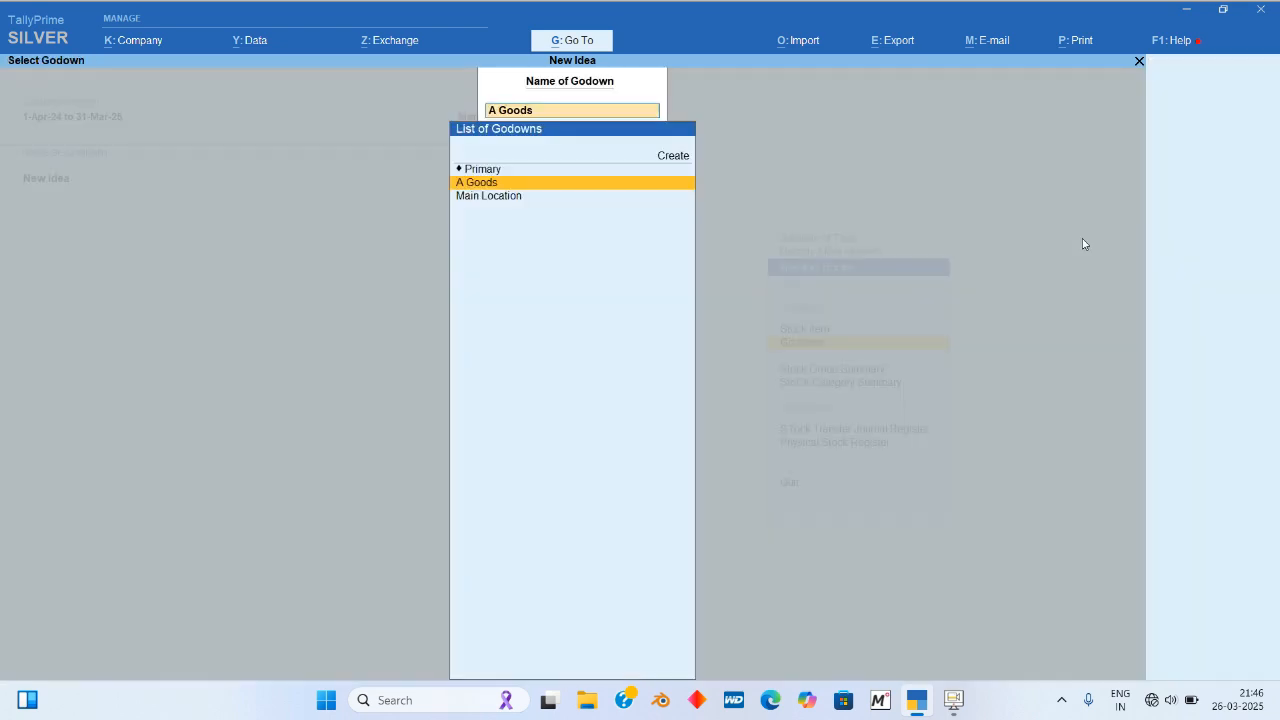
key(Return)
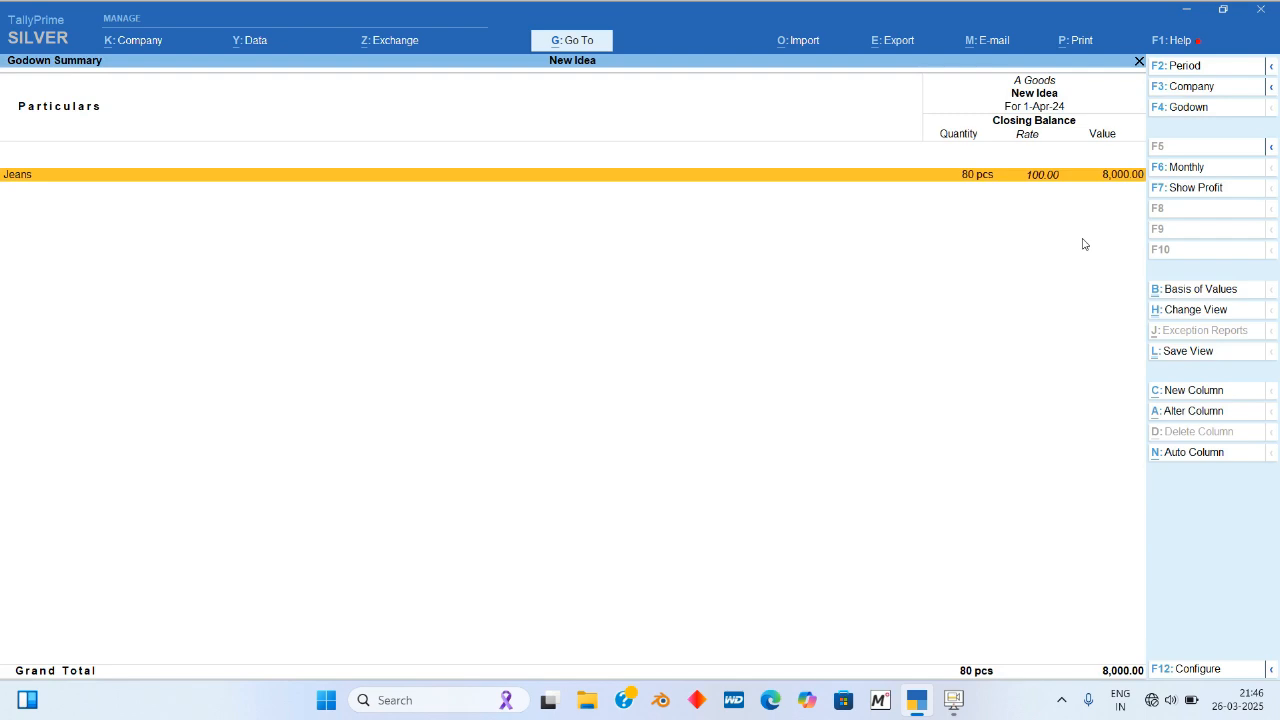
key(Escape)
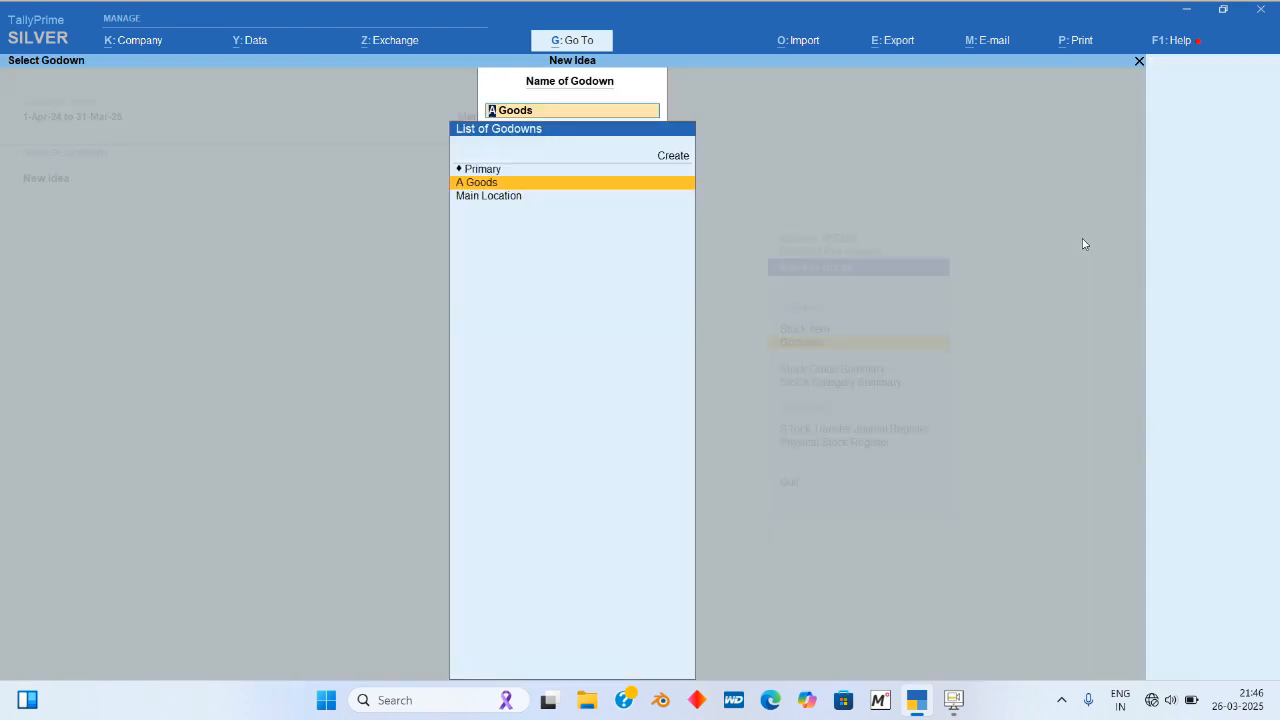
Step: Check the Main Location godown's closing stock, and return to the Gateway of Tally
key(Down)
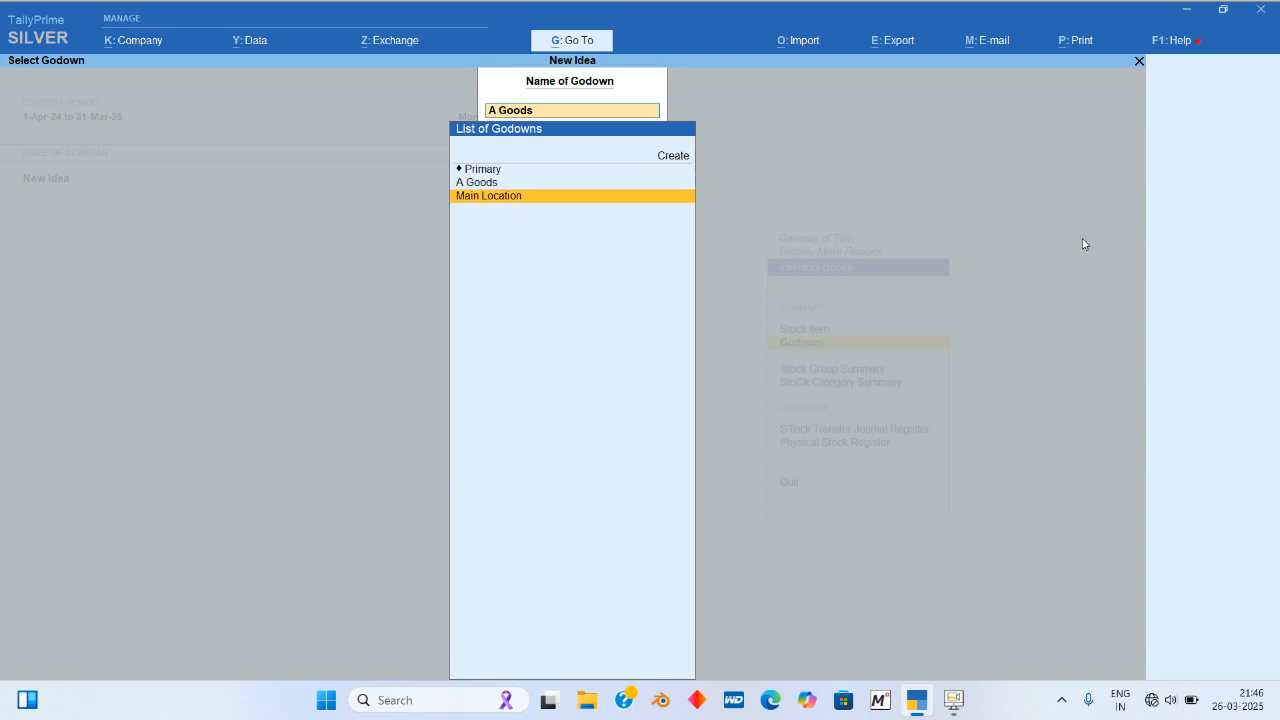
key(Return)
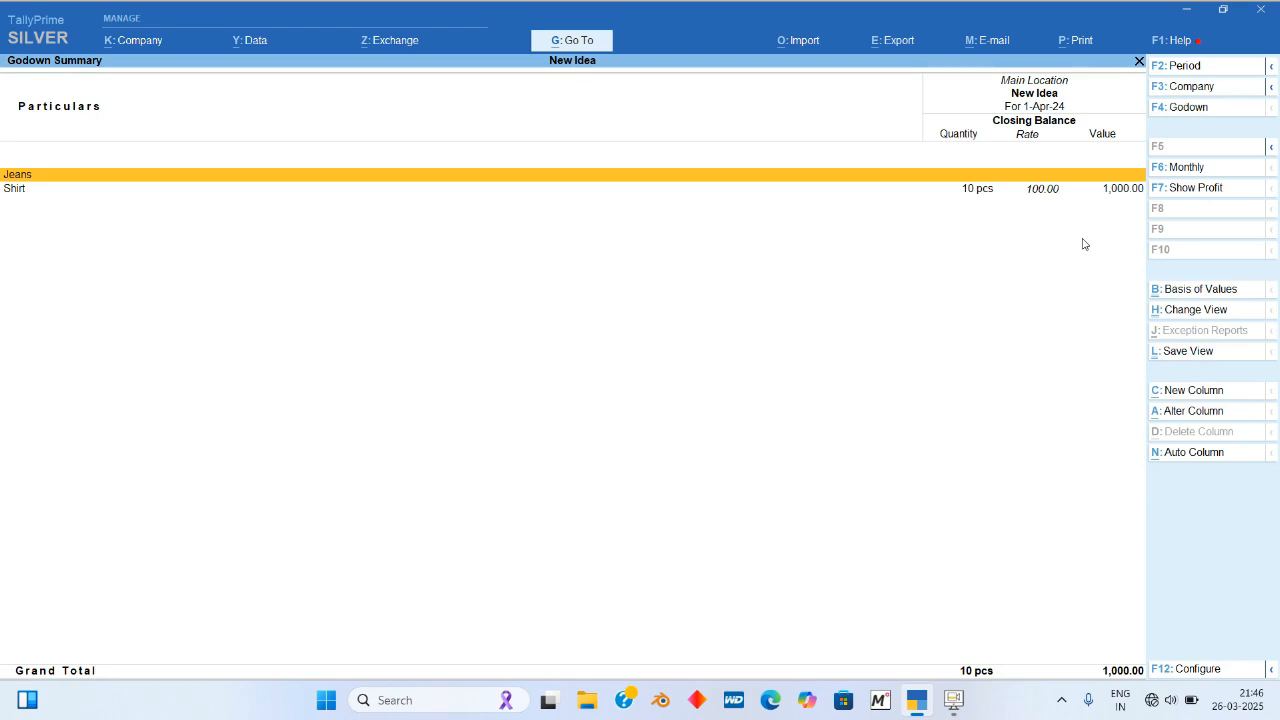
key(Escape)
key(Escape)
key(Escape)
key(Escape)
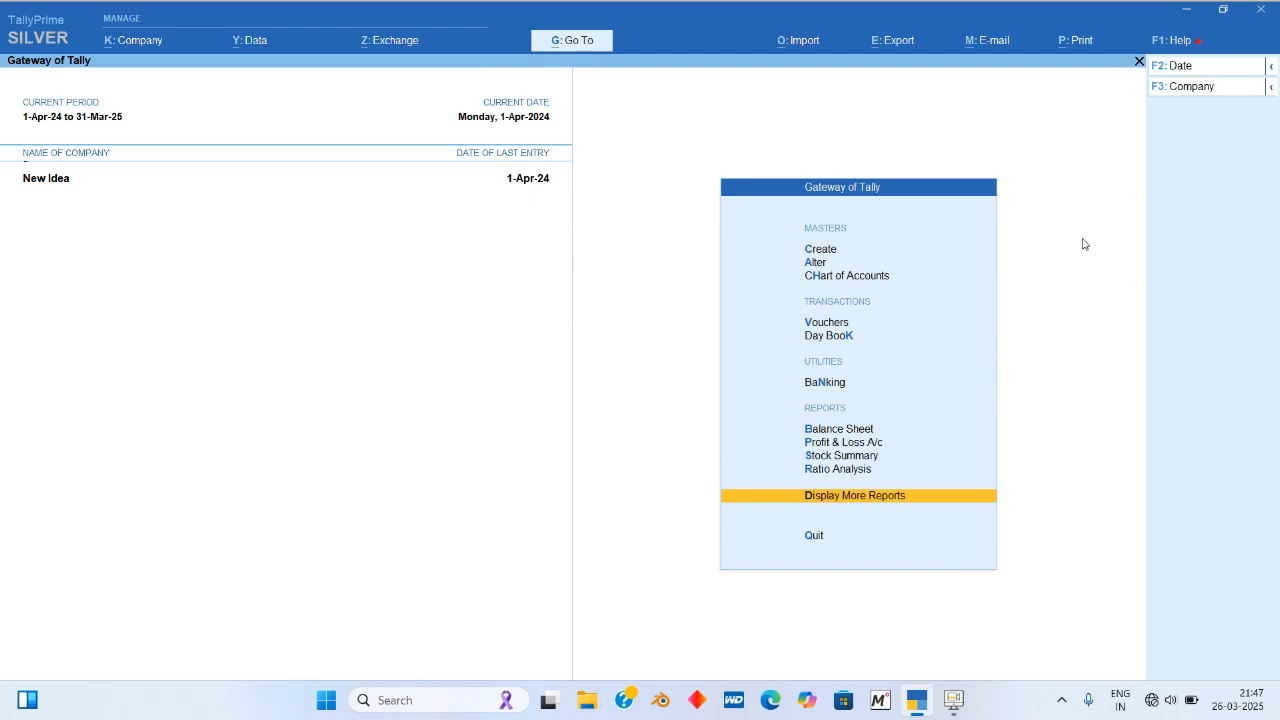
Step: Record and save a journal voucher debiting A Ka Goods and crediting A with 1,000
key(v)
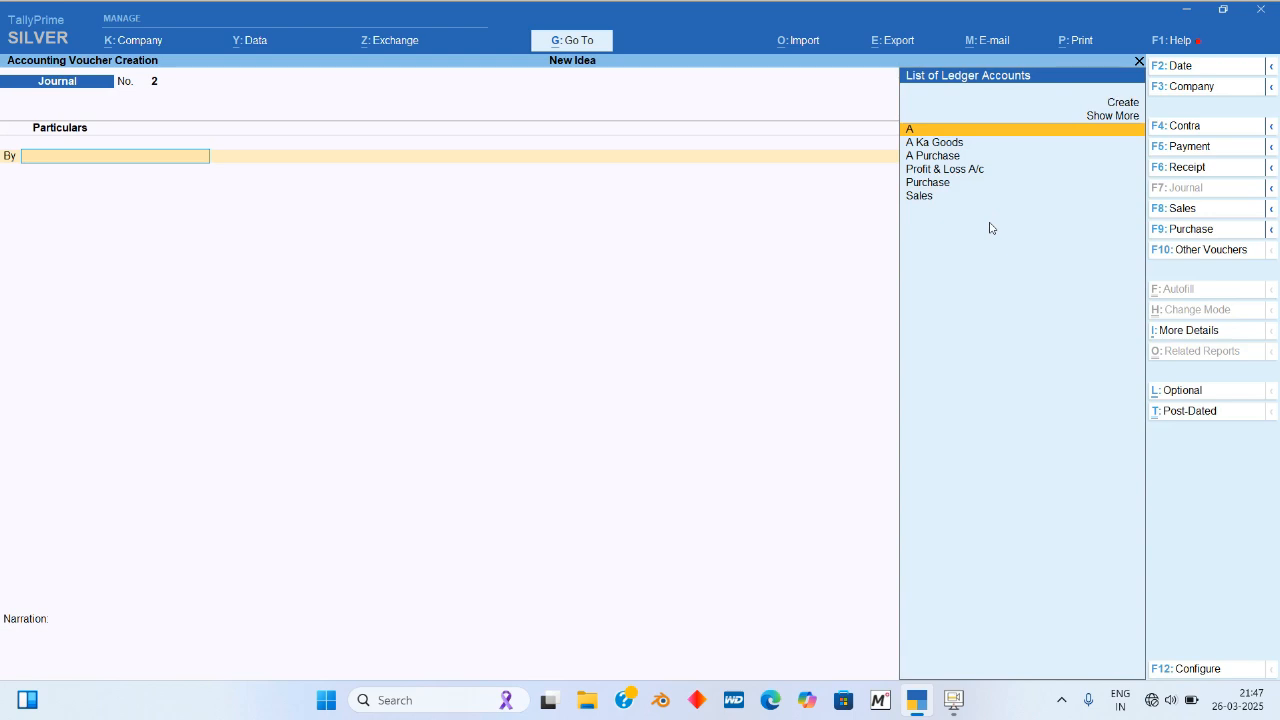
text(A)
key(Down)
key(Return)
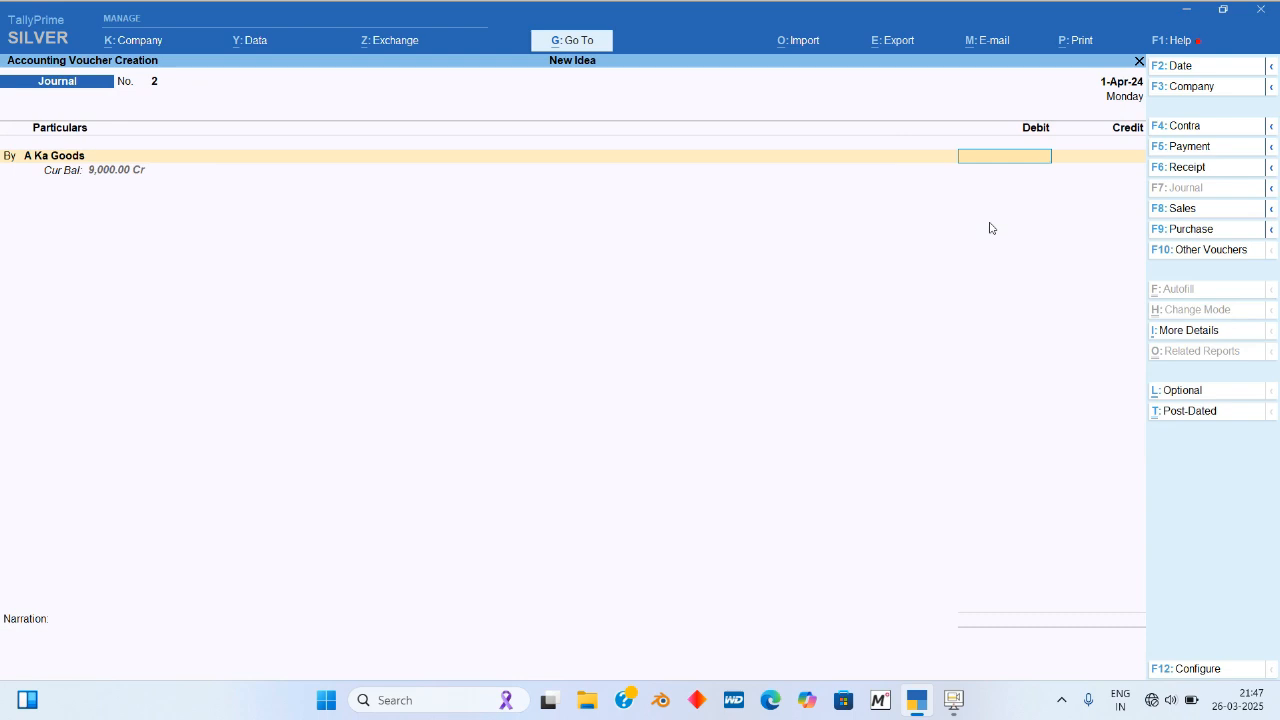
text(1000)
key(Return)
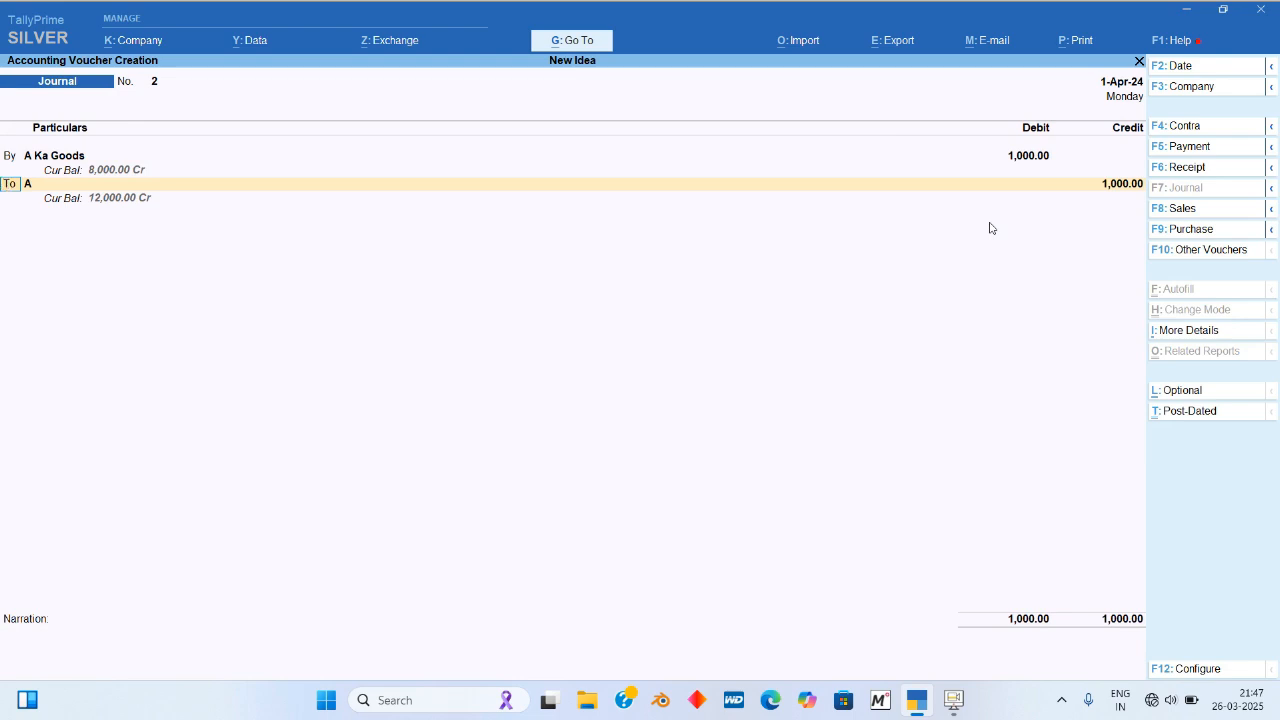
key(Return)
key(Return)
key(Return)
key(Return)
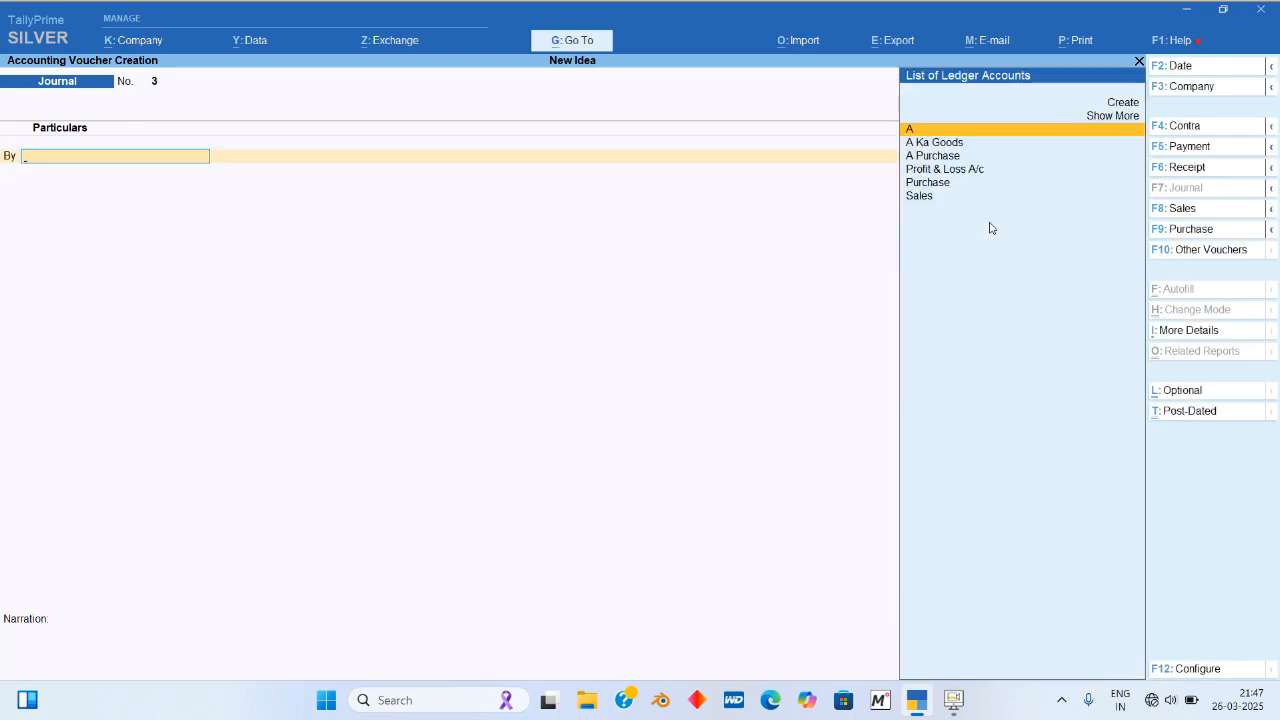
Step: Recheck the A and A Ka Goods creditor balances by drilling down from the Balance Sheet to Sundry Creditors
key(Escape)
key(b)
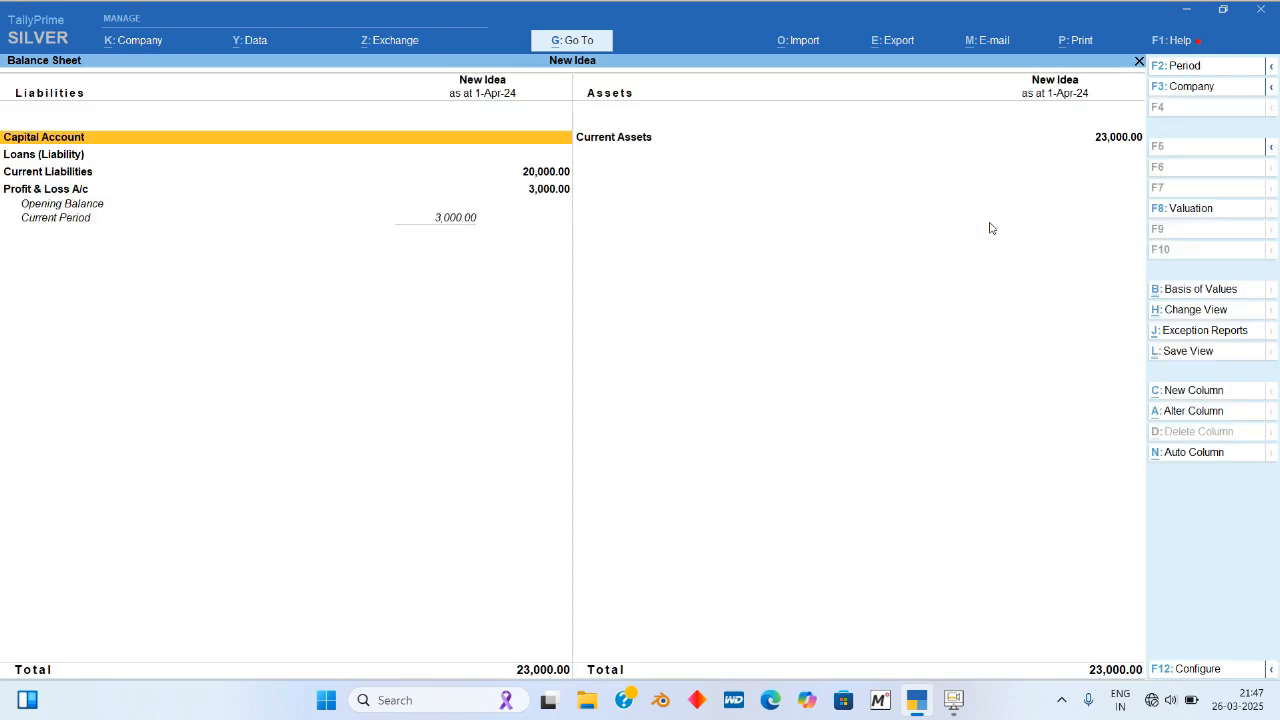
key(Down)
key(Down)
key(Return)
key(Return)
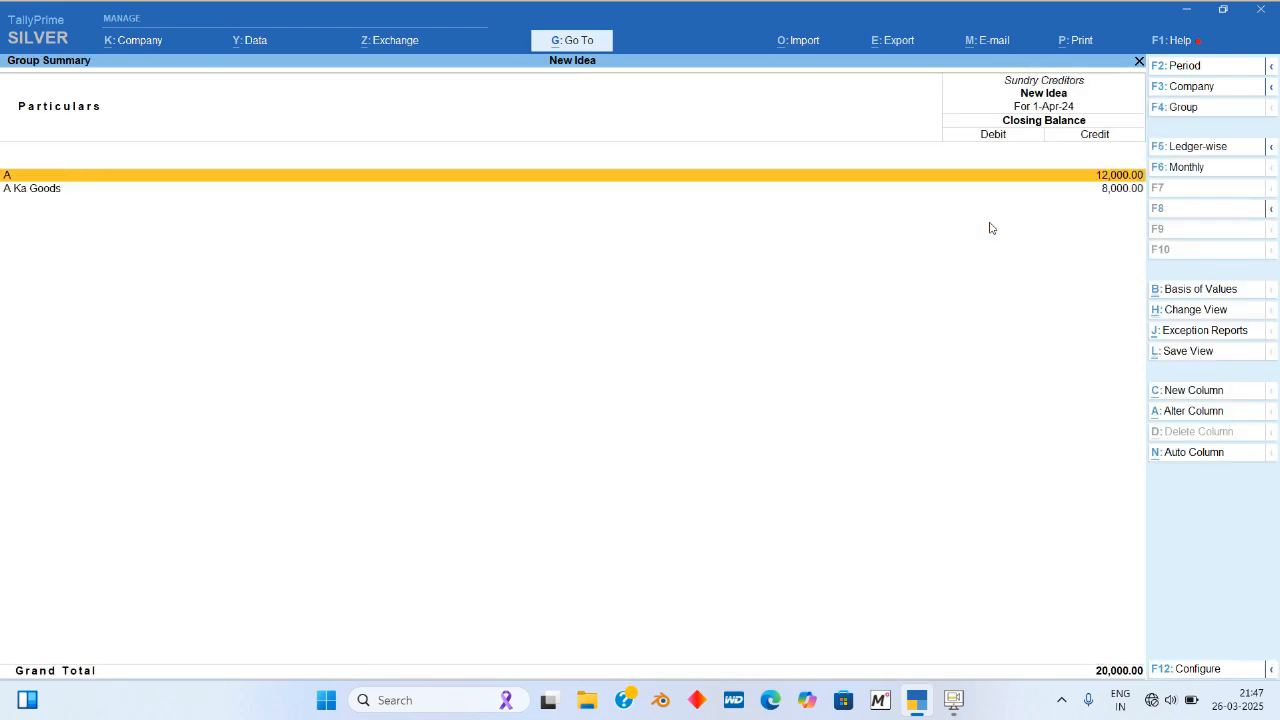